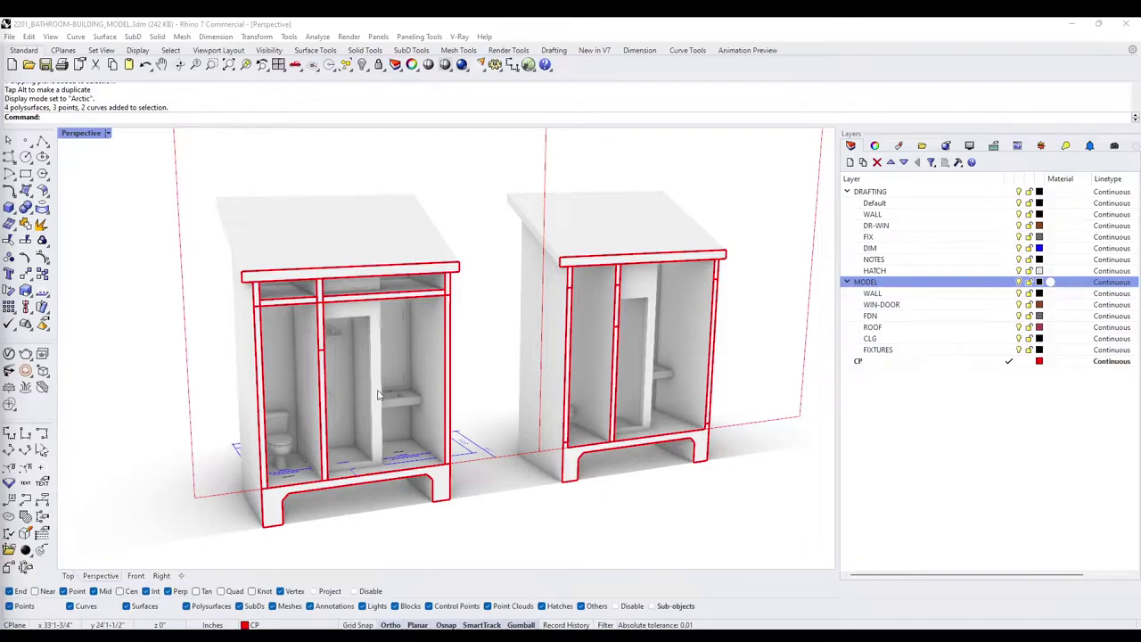
Examine the sectioned bathroom building model and its clipping plane from several angles
scroll(495, 421, down, 2)
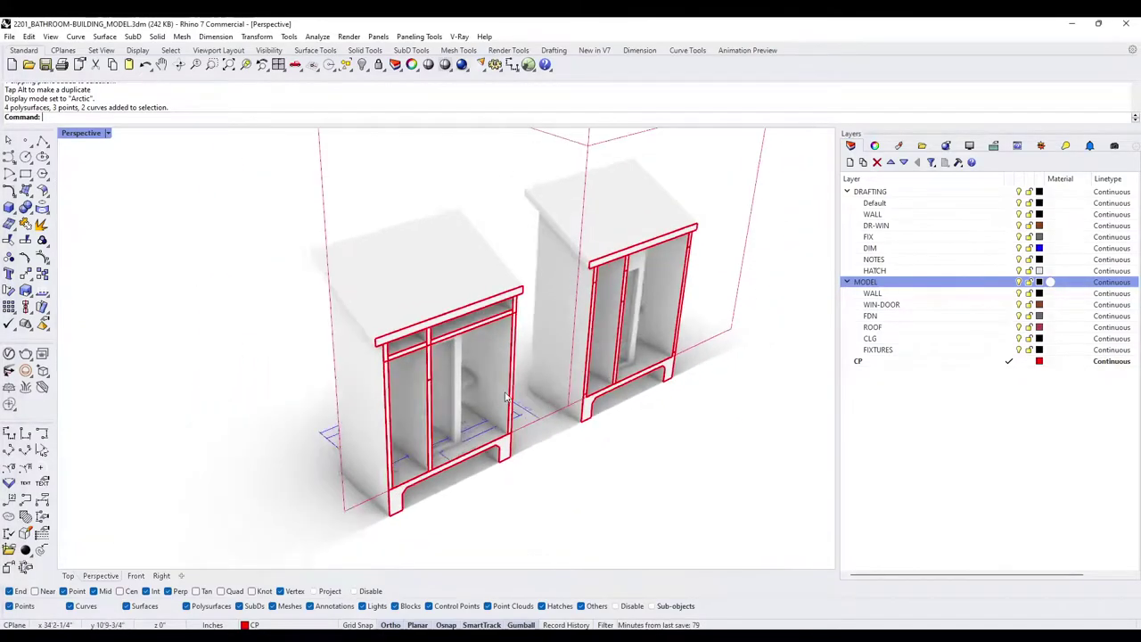
right_drag(494, 421, 489, 365)
click(589, 176)
drag(567, 154, 610, 309)
right_drag(610, 309, 562, 321)
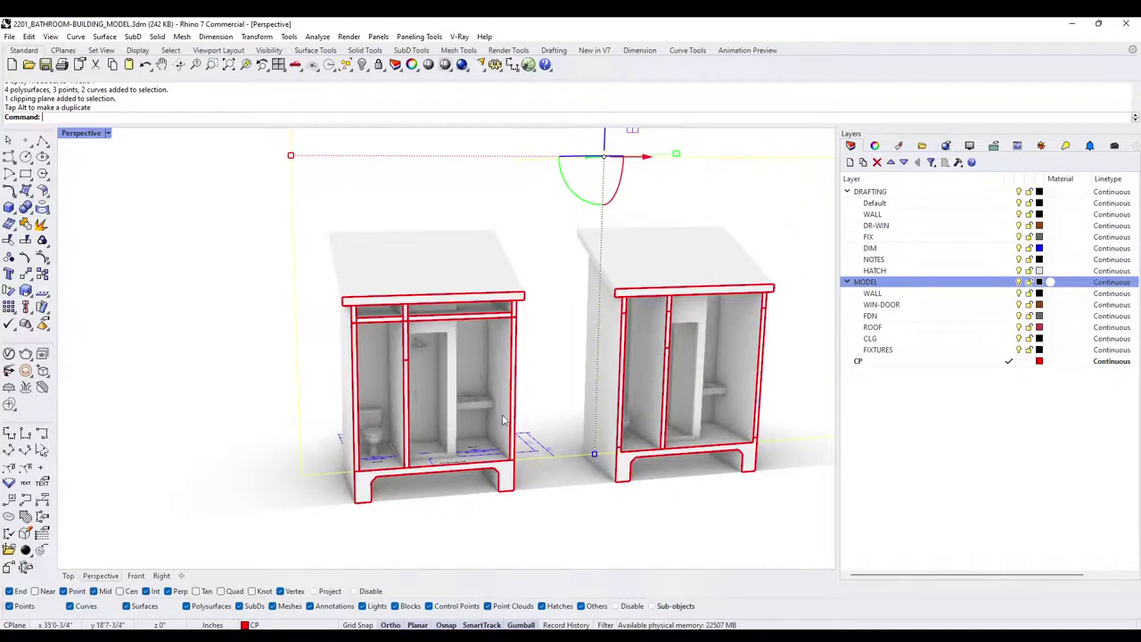
right_drag(425, 280, 486, 356)
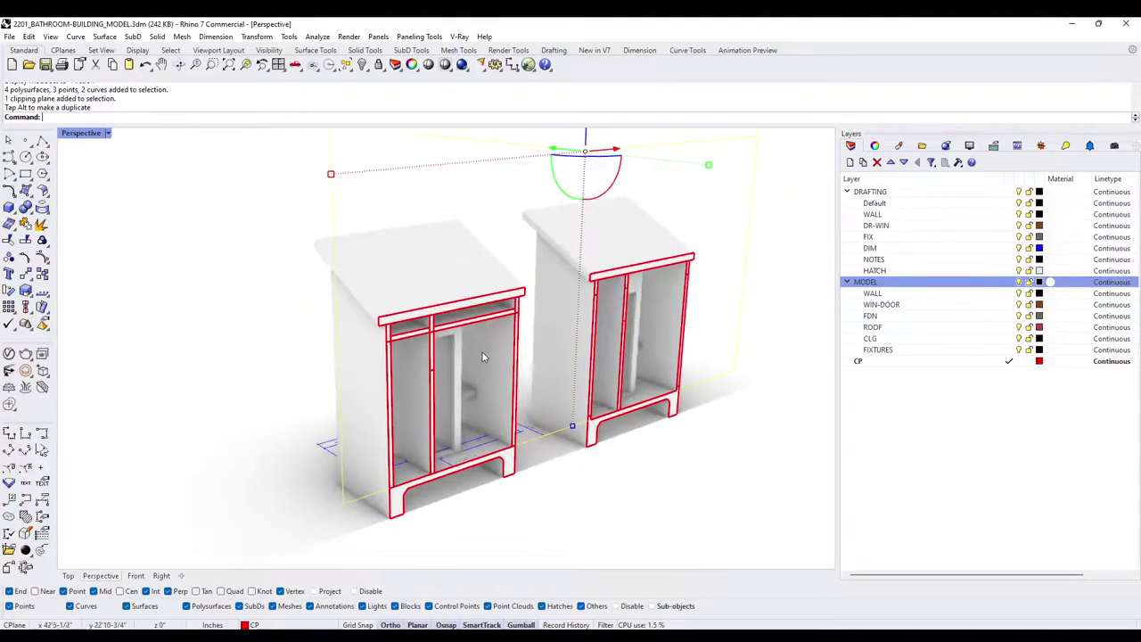
Hide the MODEL layer and set the perspective display to Shaded to inspect the 2D floor plan on its own
click(1018, 282)
right_drag(629, 400, 575, 224)
drag(575, 225, 695, 271)
click(81, 133)
click(138, 148)
click(316, 445)
right_drag(318, 449, 436, 450)
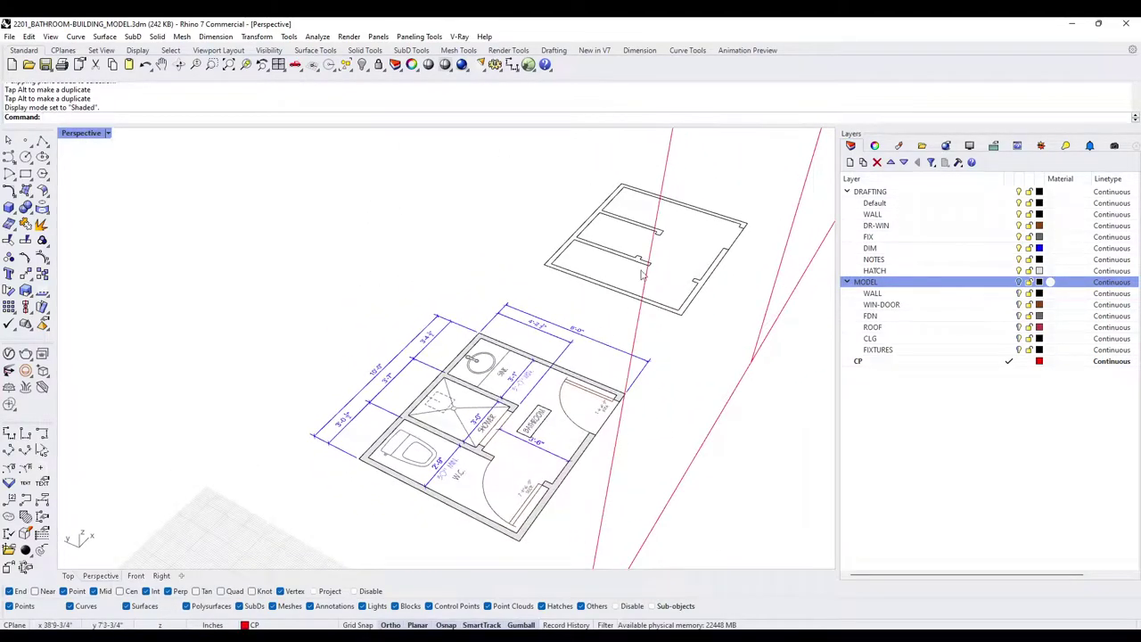
scroll(644, 276, down, 2)
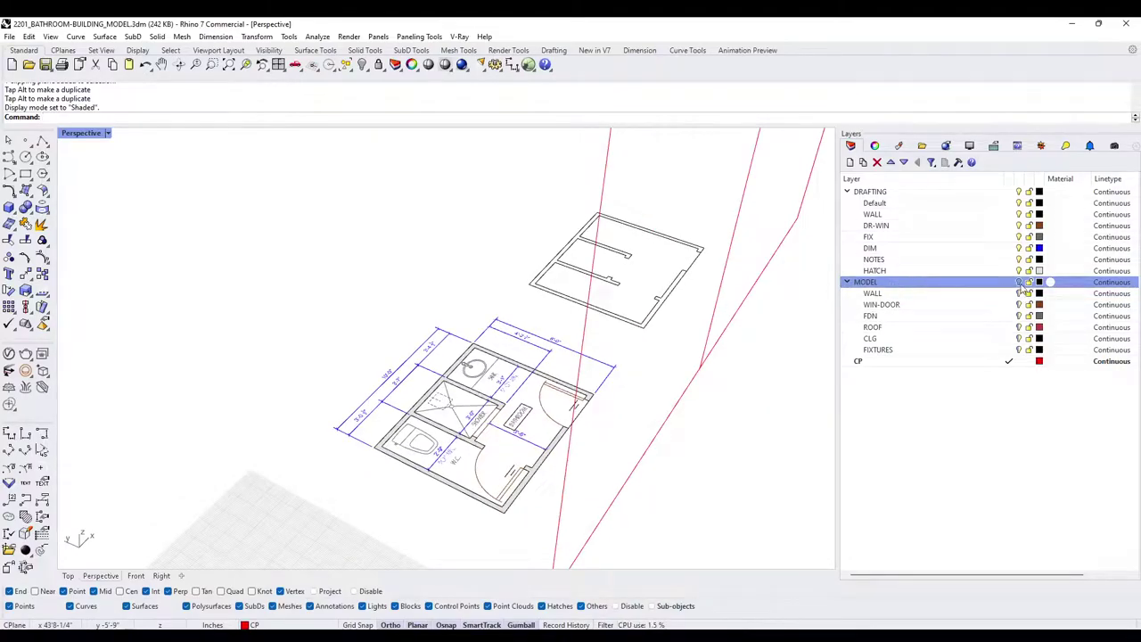
Show the MODEL layer again and inspect the 3D building together with its floor plan
click(1020, 283)
scroll(727, 280, down, 4)
shift+right_drag(713, 284, 653, 345)
click(682, 203)
right_drag(682, 191, 533, 375)
scroll(534, 363, up, 3)
click(662, 502)
right_drag(662, 505, 609, 472)
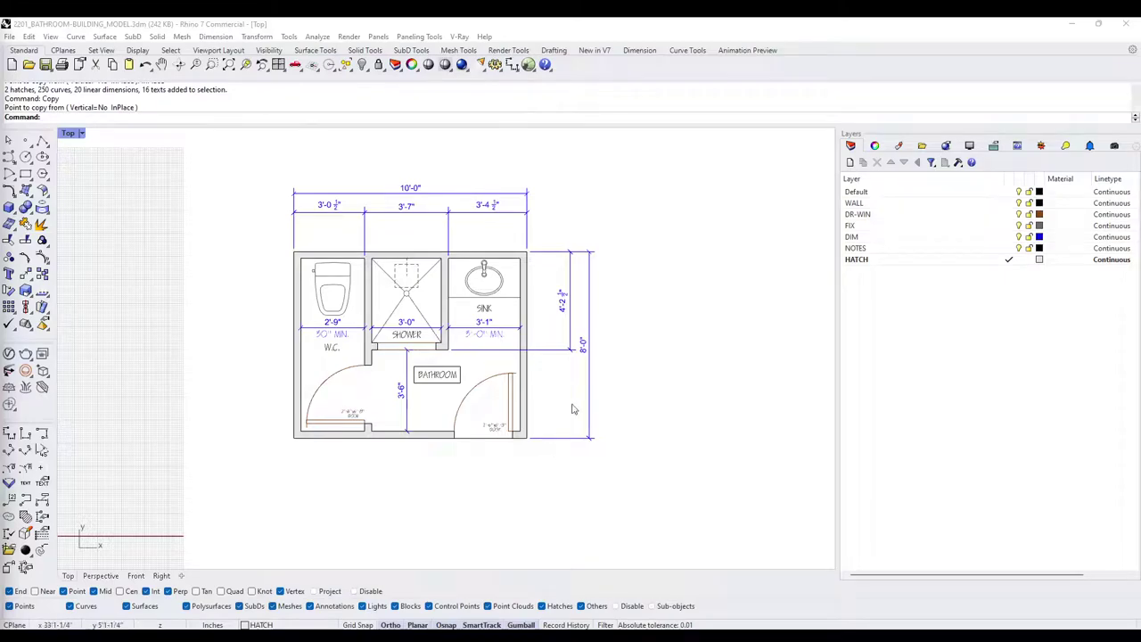
Select the entire bathroom floor plan in the top view to check its linework, and release the selection
mouse_move(565, 345)
right_down()
mouse_move(579, 349)
mouse_move(559, 365)
right_up()
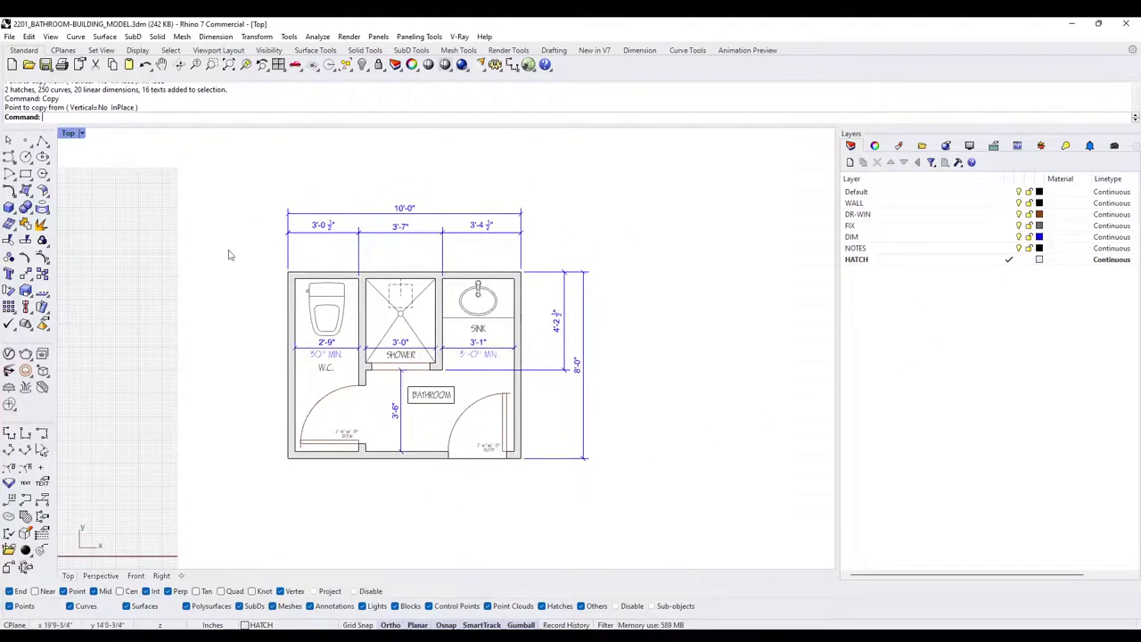
drag(677, 483, 238, 185)
click(644, 408)
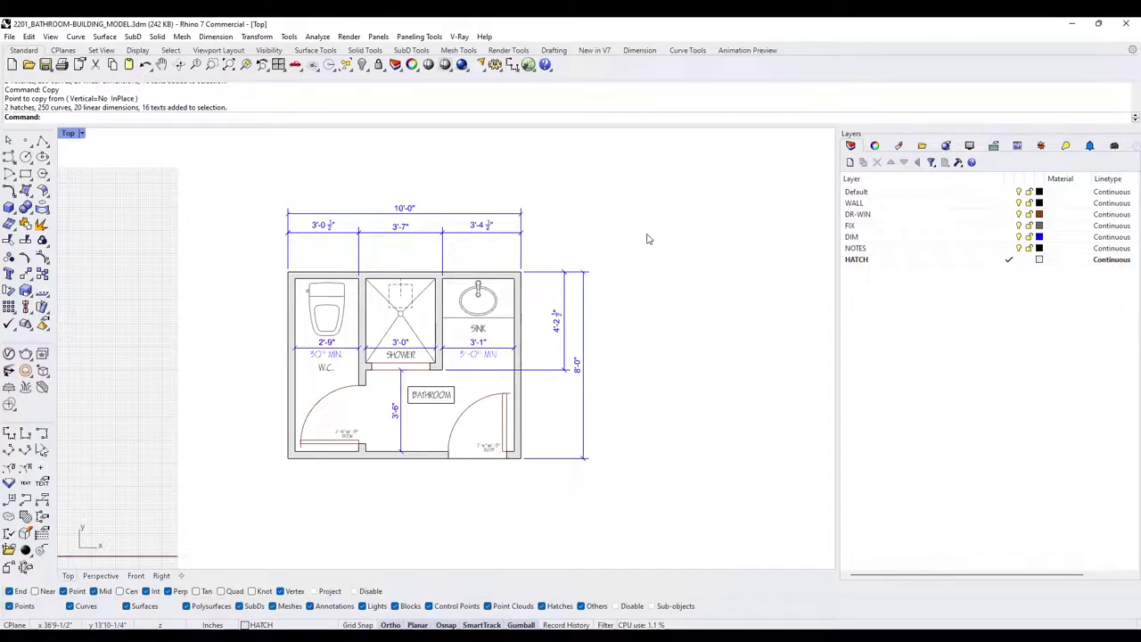
Create a new layer named DRAFTING
click(851, 163)
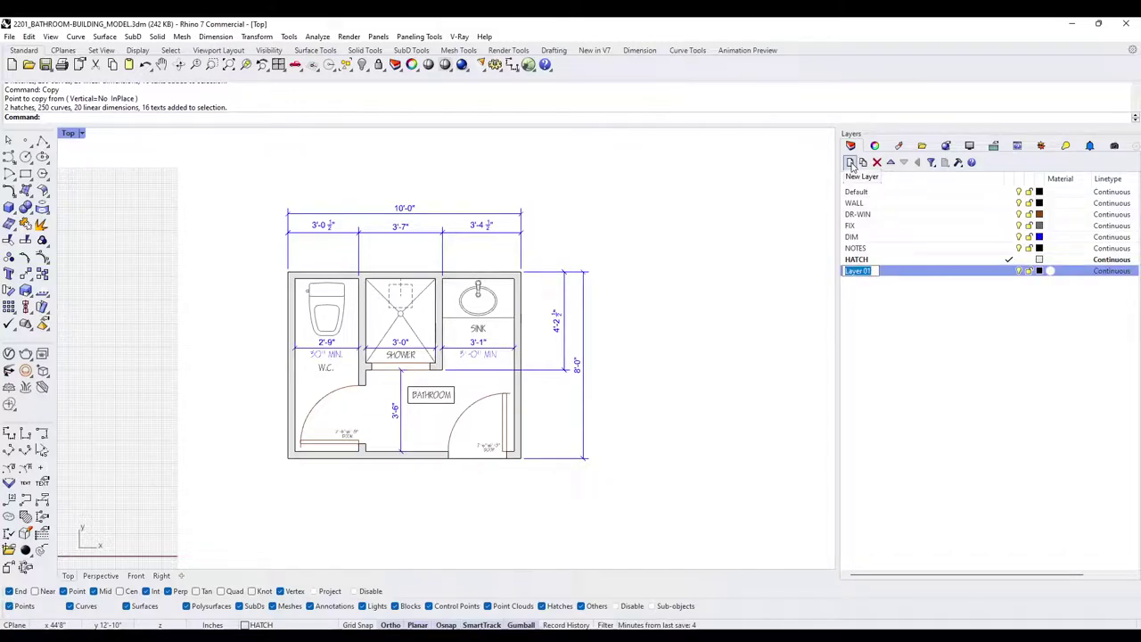
text(DRAFTING)
key(Return)
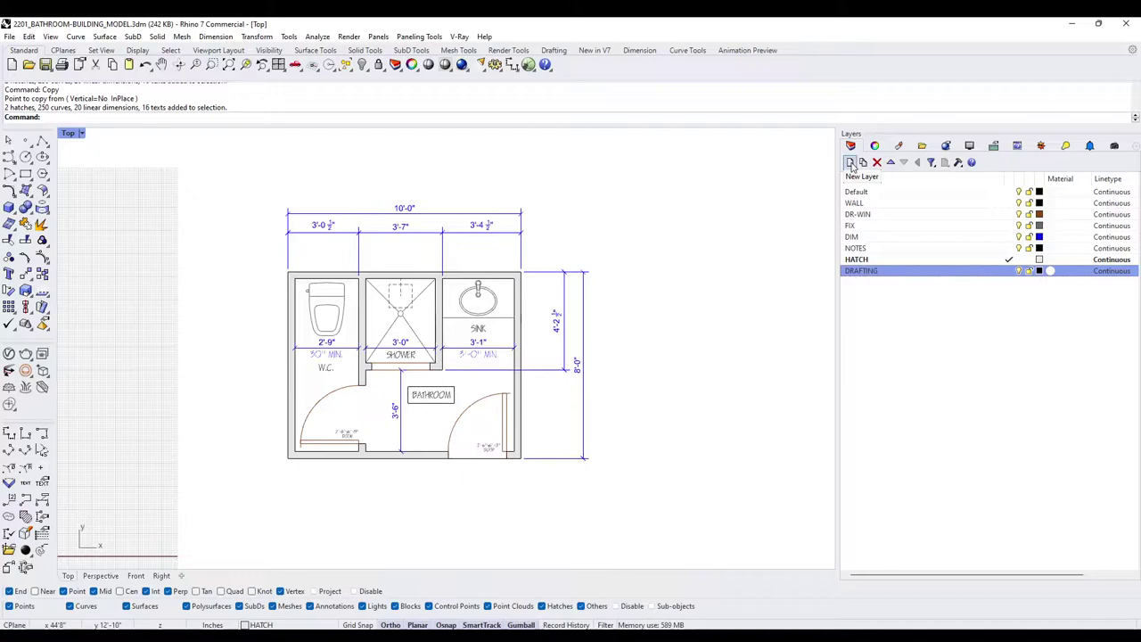
Nest the Default, WALL, DR-WIN, FIX, DIM, NOTES and HATCH layers under the DRAFTING layer
click(861, 260)
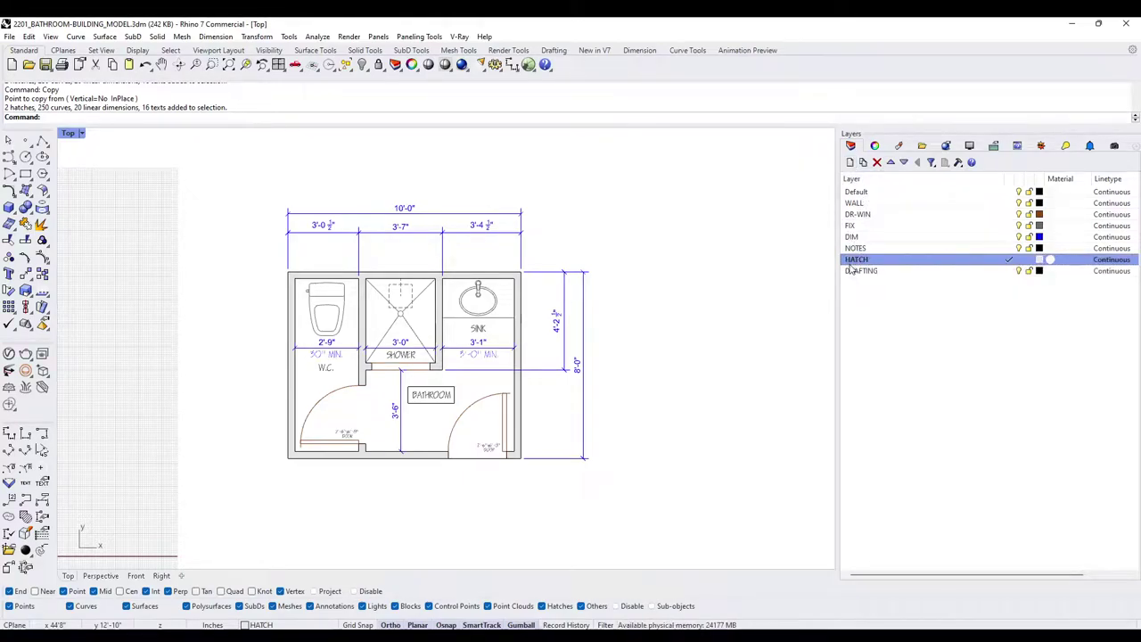
shift+click(855, 192)
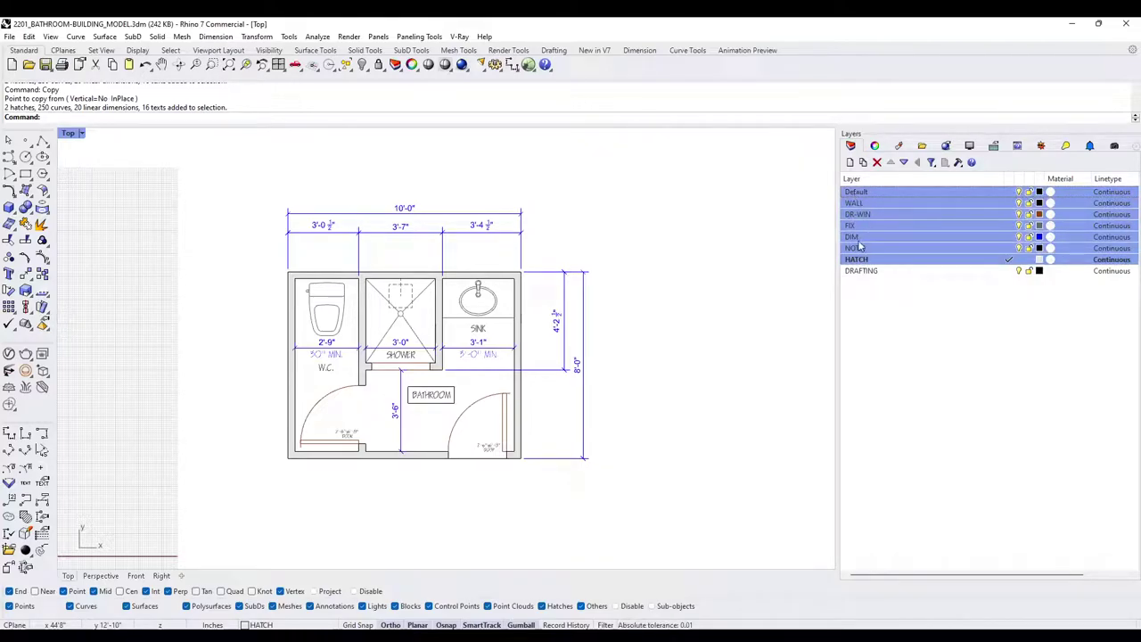
shift+click(865, 272)
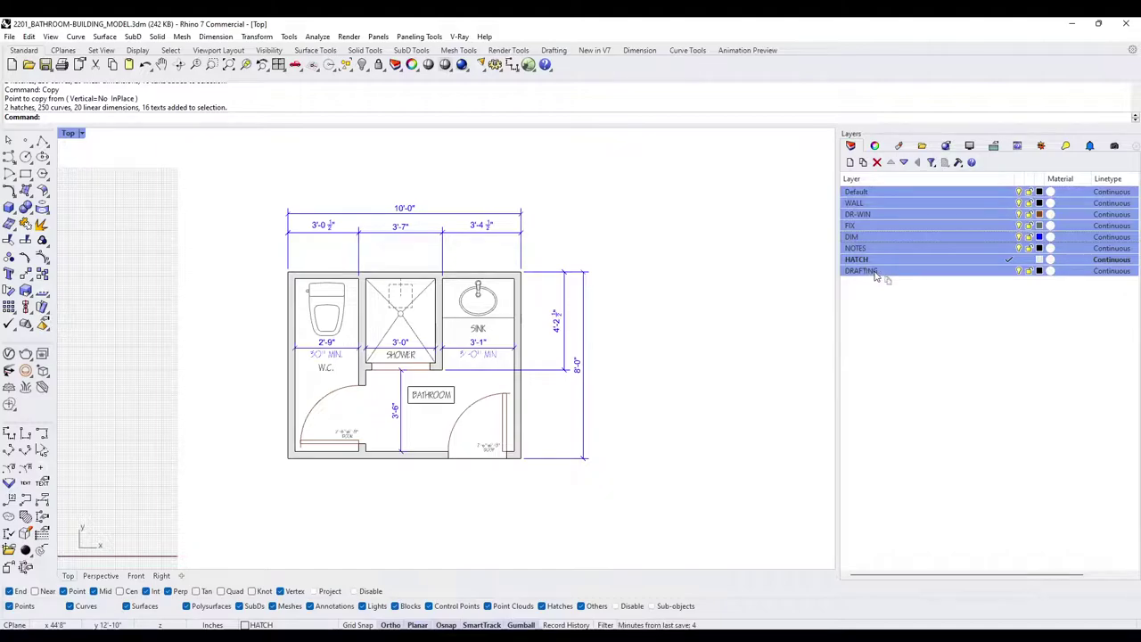
drag(875, 273, 874, 272)
click(846, 193)
click(874, 210)
click(847, 193)
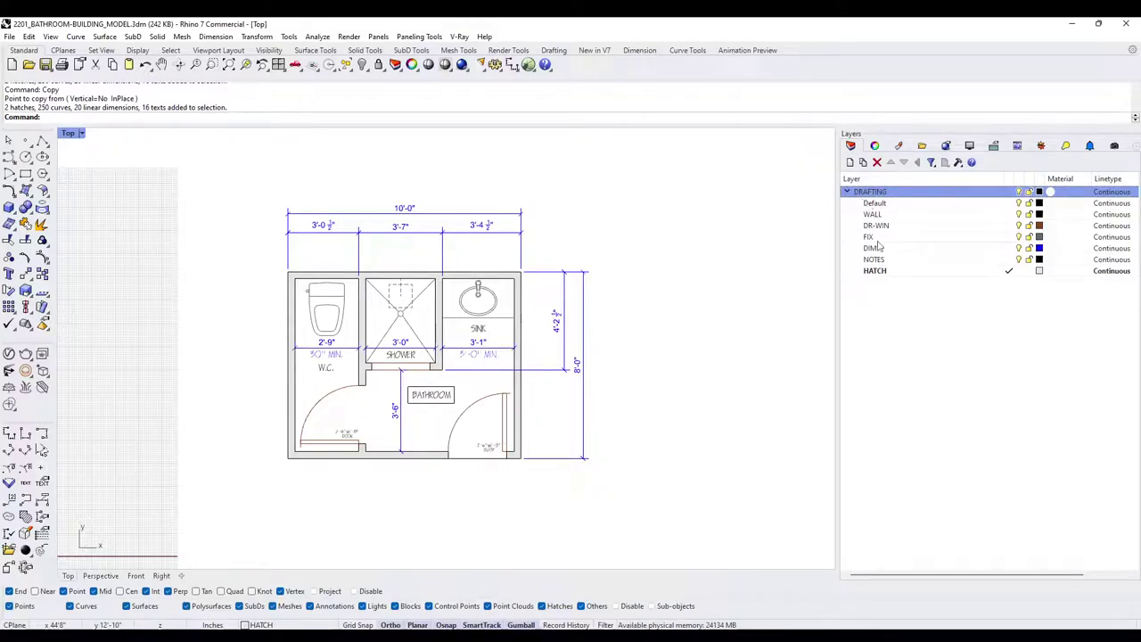
Collapse and expand the DRAFTING layer group, and try to turn the group off
click(848, 193)
click(848, 192)
click(848, 192)
click(848, 193)
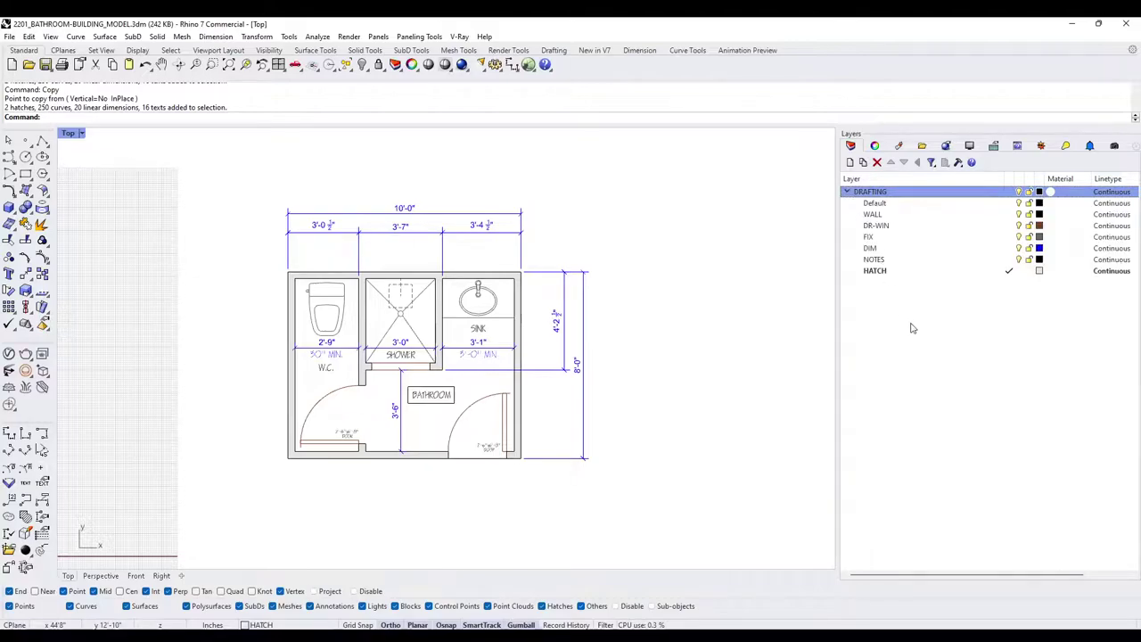
click(1019, 193)
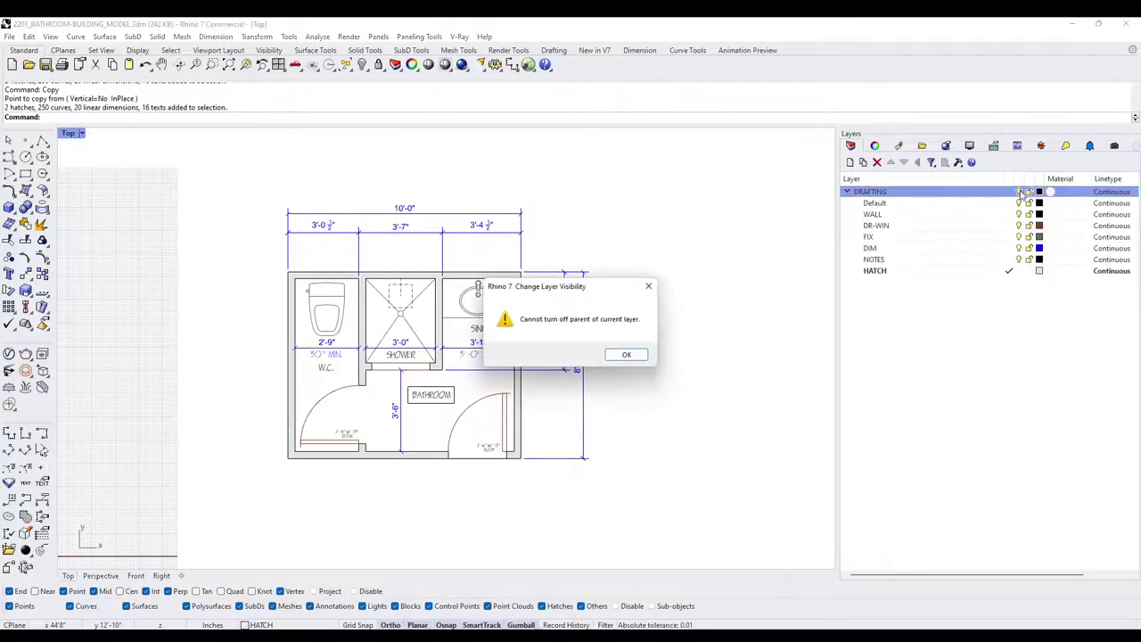
click(648, 286)
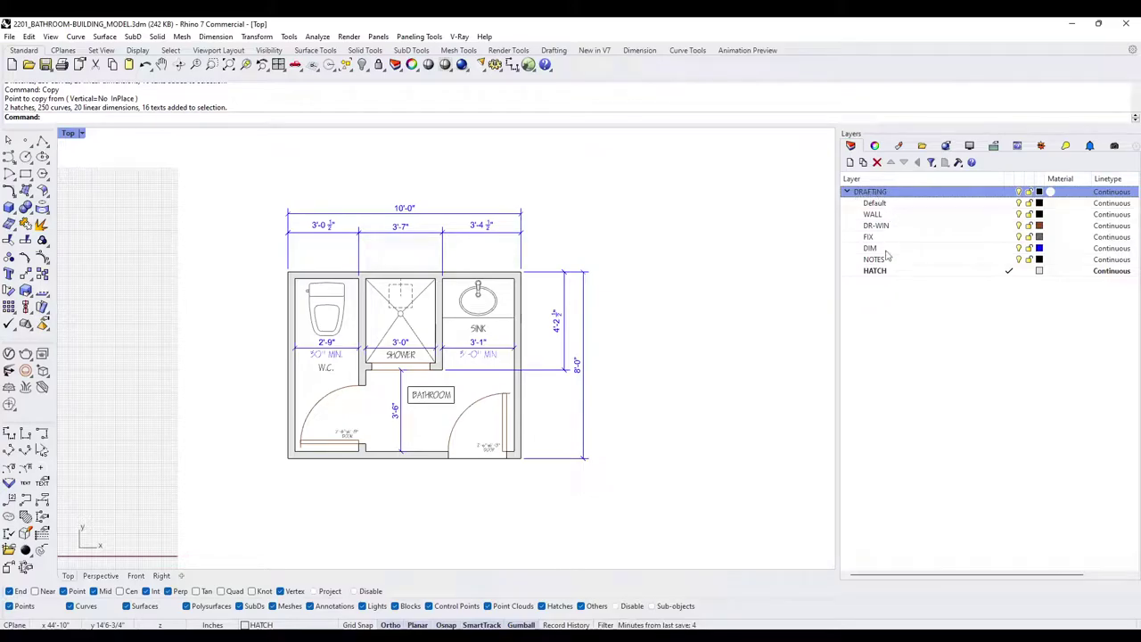
Create a new top-level layer named MODEL and make it the current layer
click(850, 163)
text(MODEL)
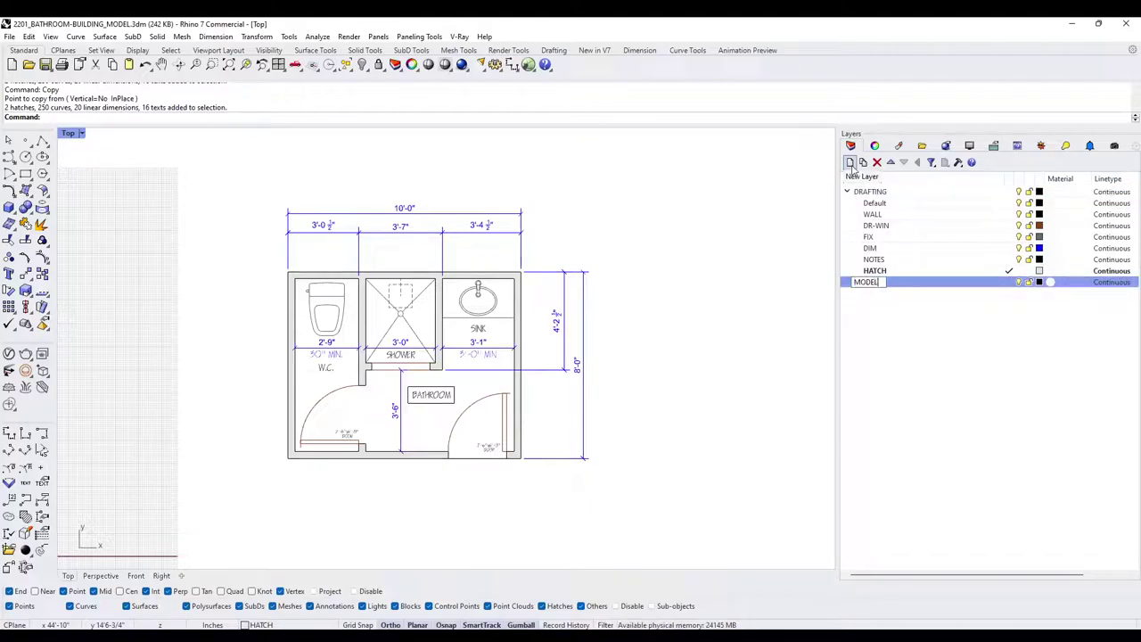
key(Return)
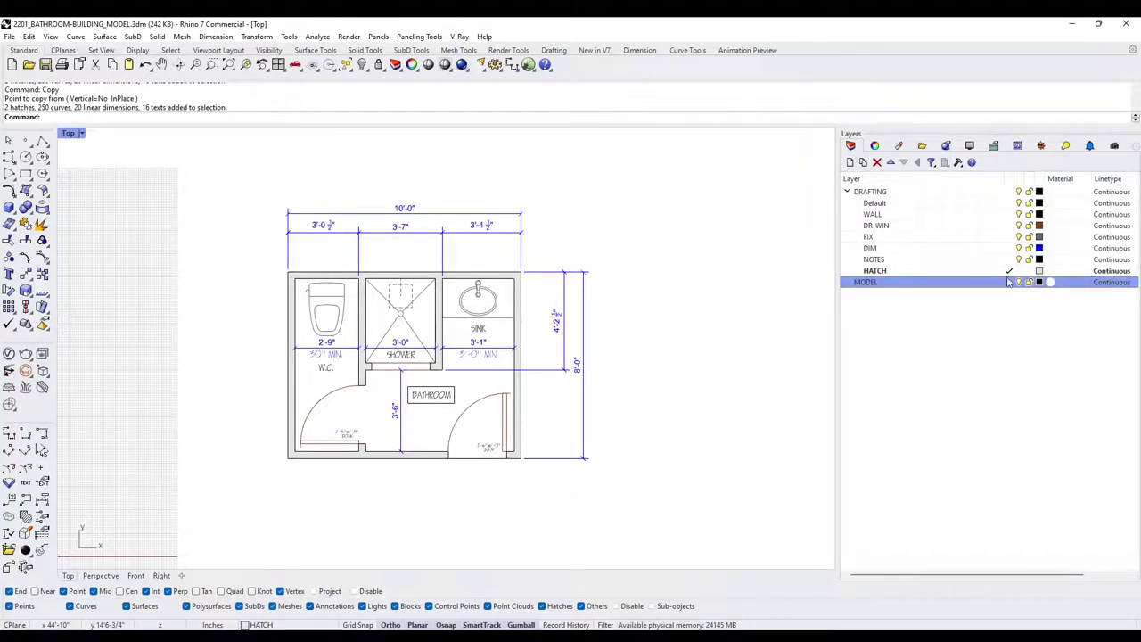
click(1008, 282)
Toggle the DRAFTING layer group off and back on, and lock it with all its sublayers
click(1020, 192)
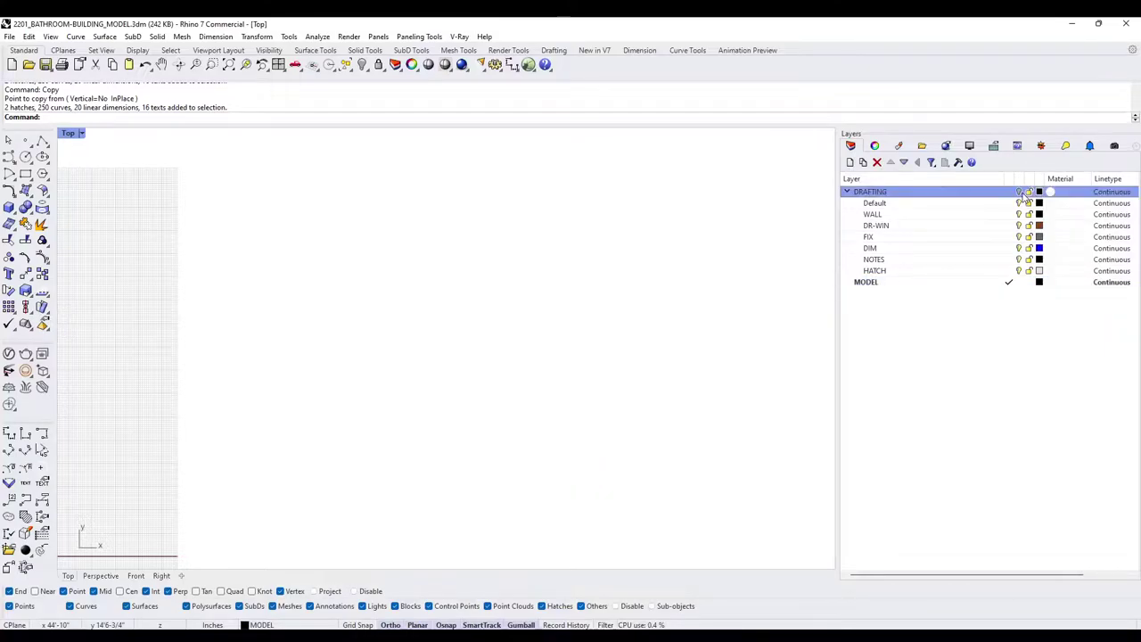
click(1020, 192)
click(1020, 192)
click(1020, 193)
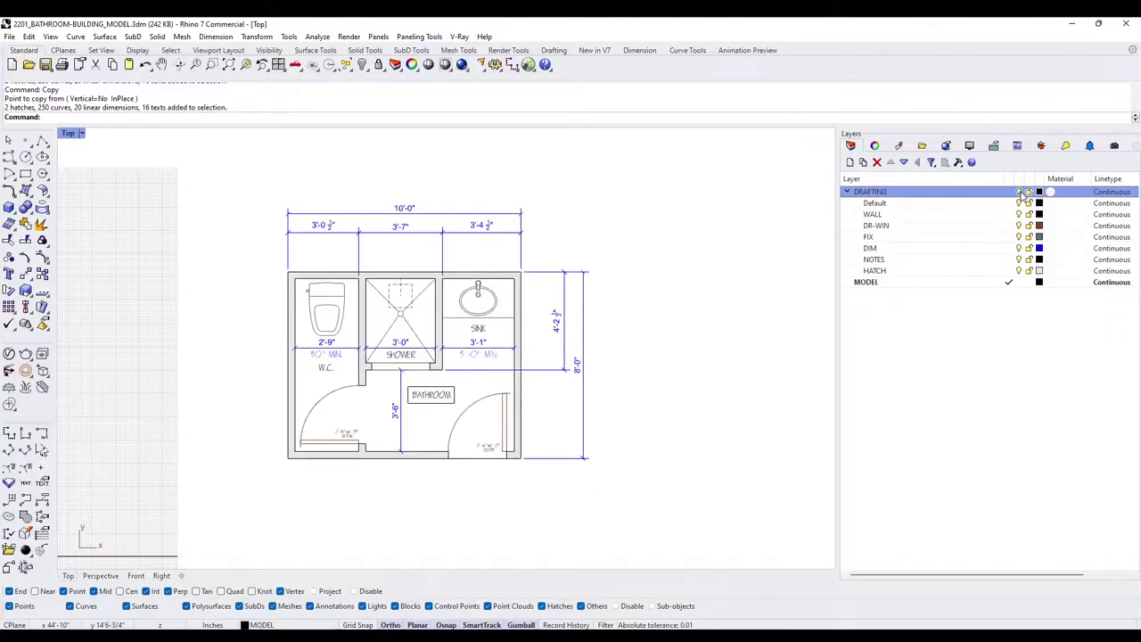
click(1021, 193)
click(1020, 192)
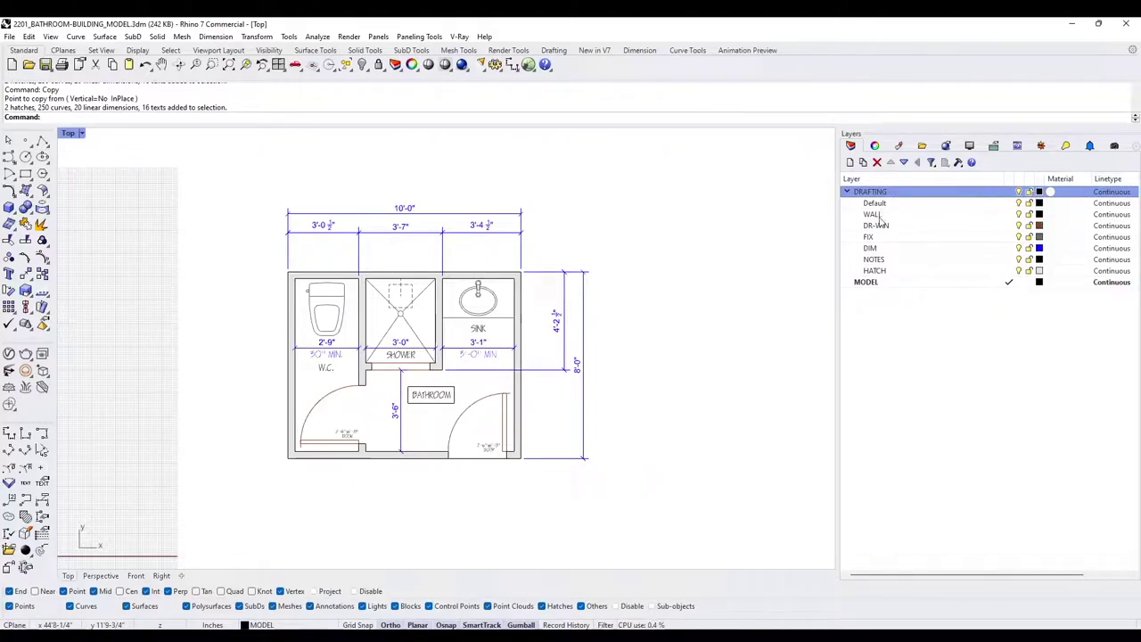
click(1019, 192)
click(1019, 192)
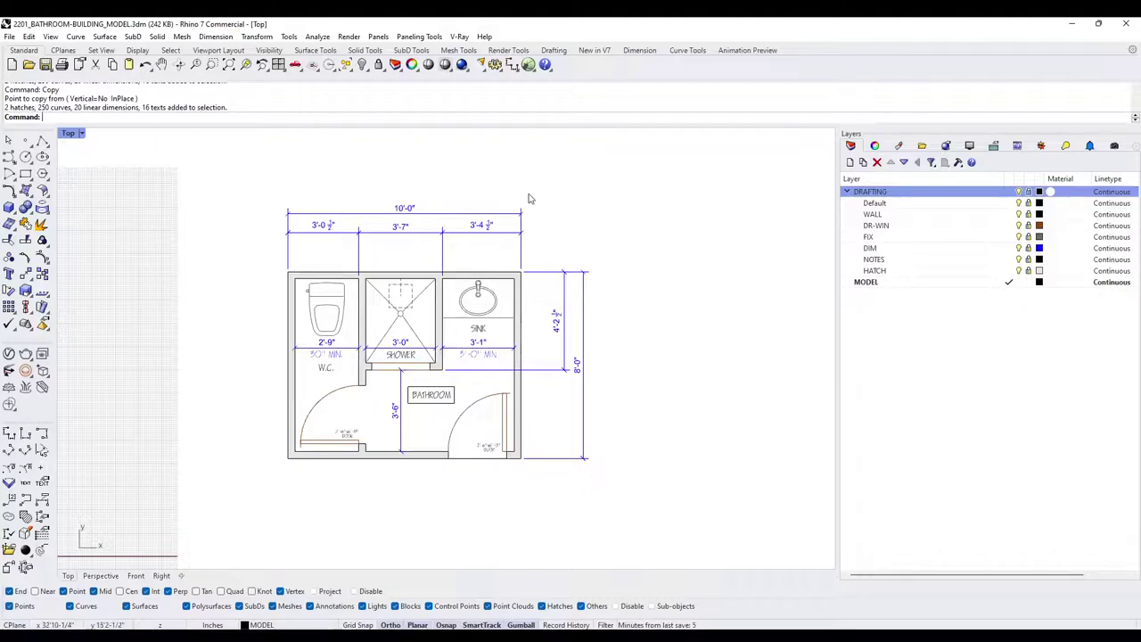
Create a sublayer named WALL under the MODEL layer
click(881, 284)
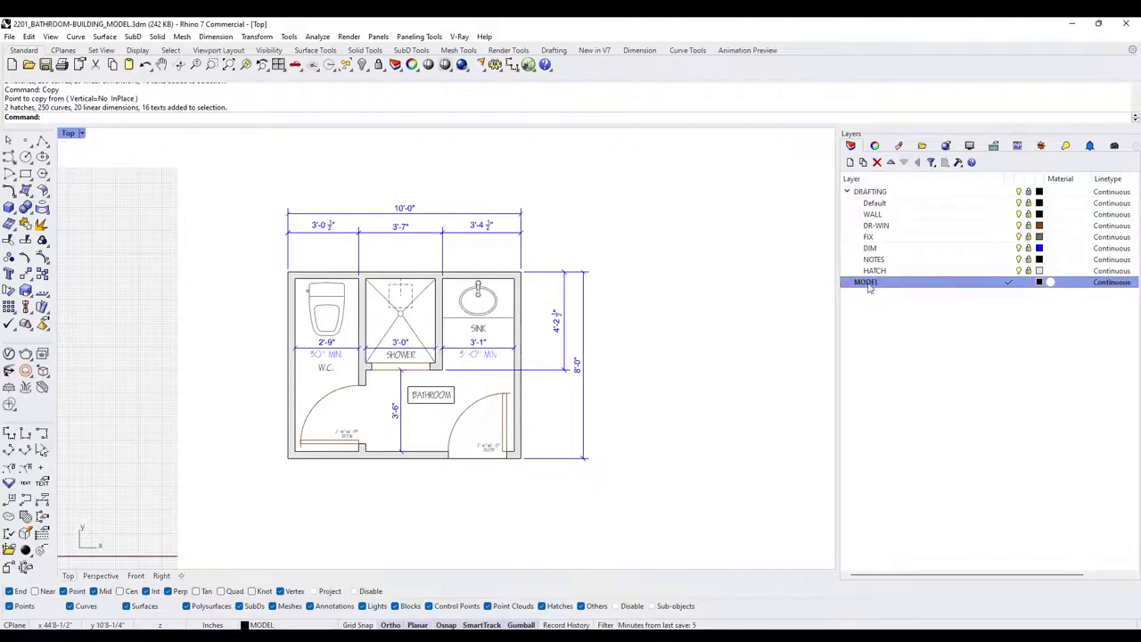
click(863, 163)
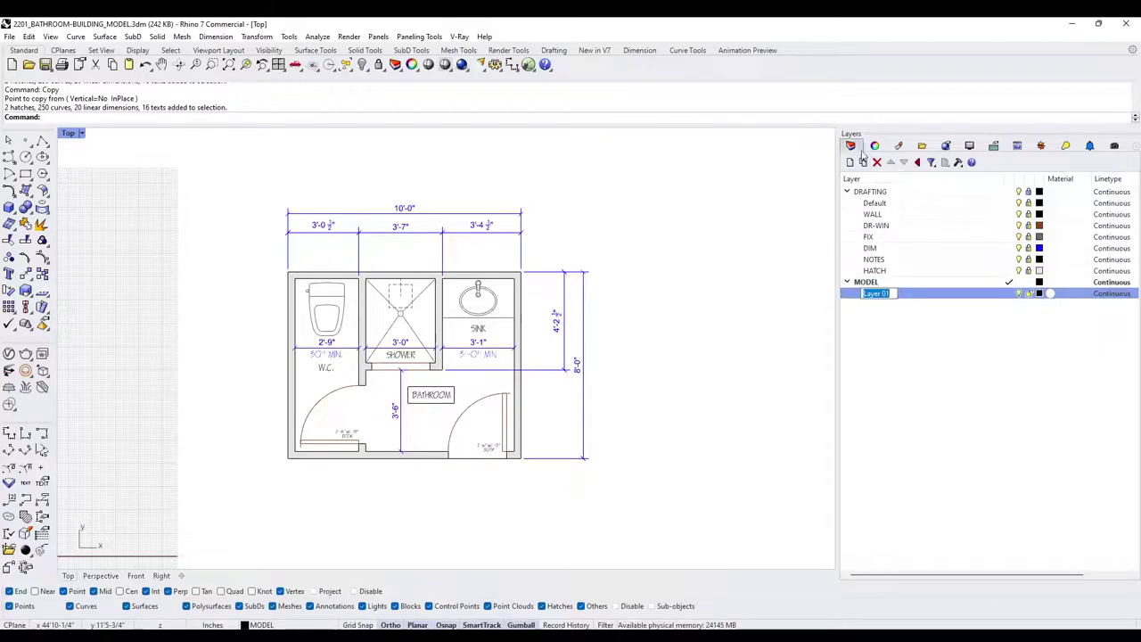
text(WALL)
key(Return)
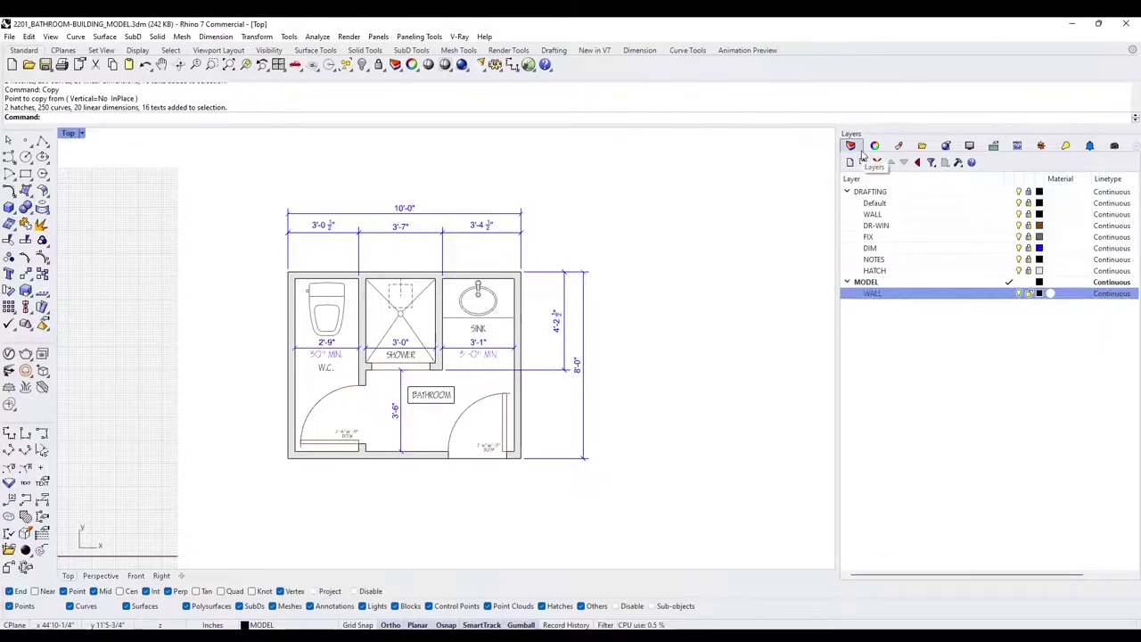
Compare the WALL sublayers and their parent layers DRAFTING and MODEL in the layer hierarchy
click(874, 215)
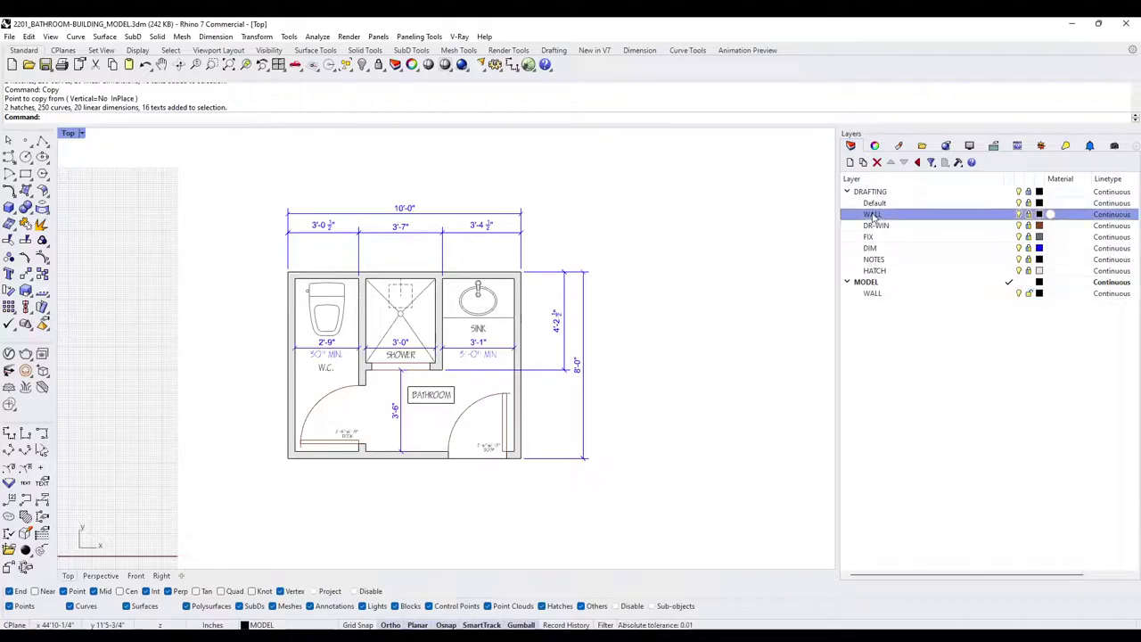
click(873, 294)
click(873, 215)
click(872, 294)
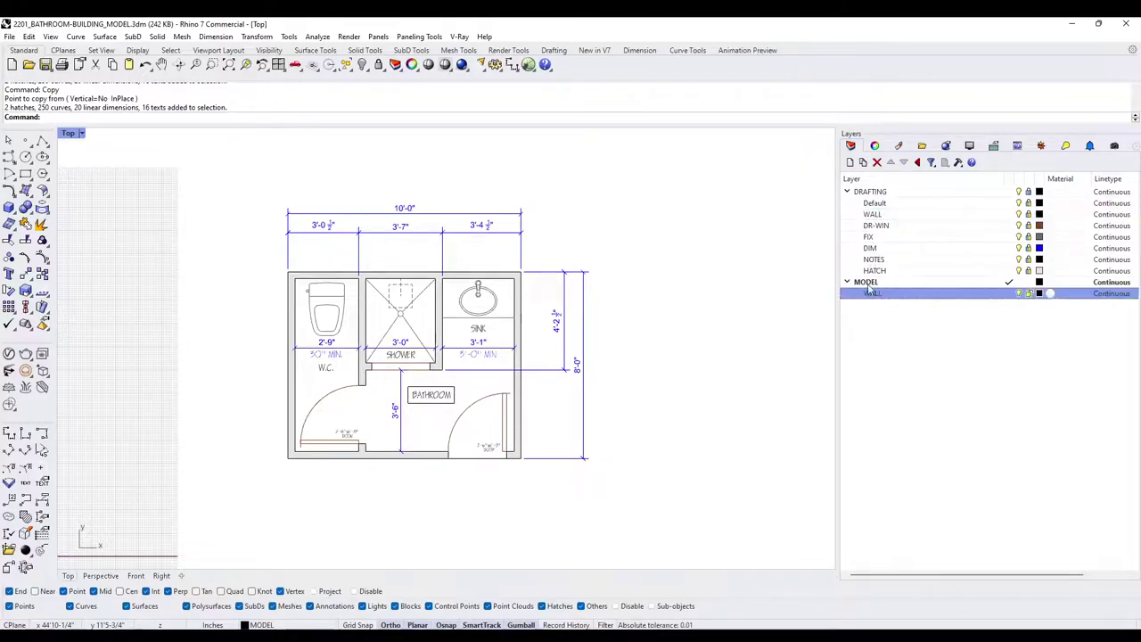
click(857, 283)
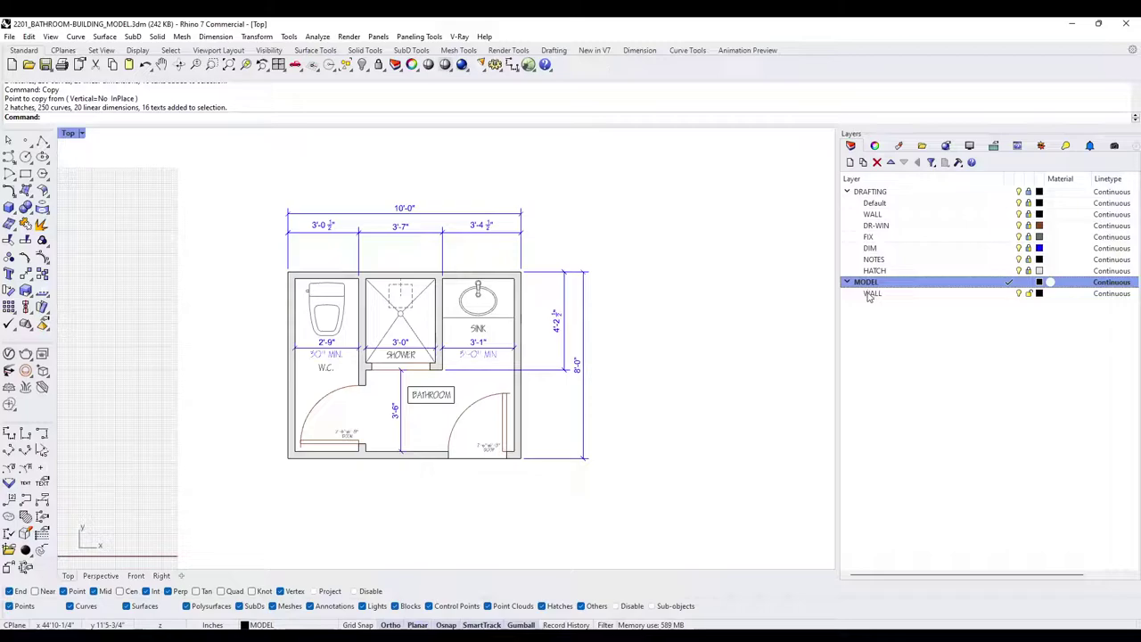
click(869, 294)
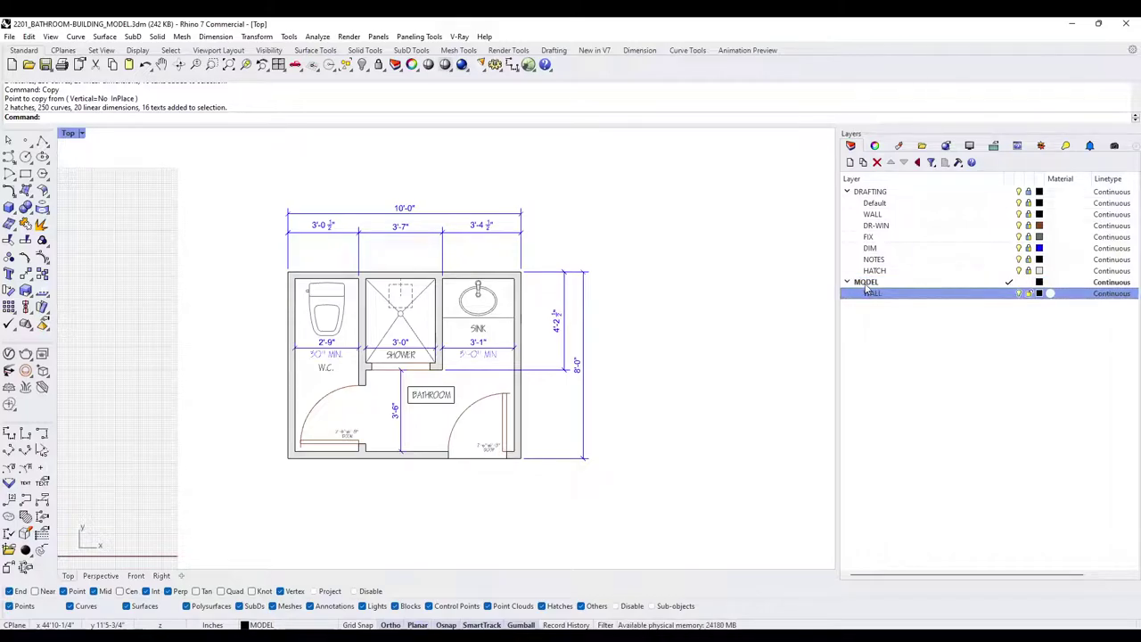
click(867, 282)
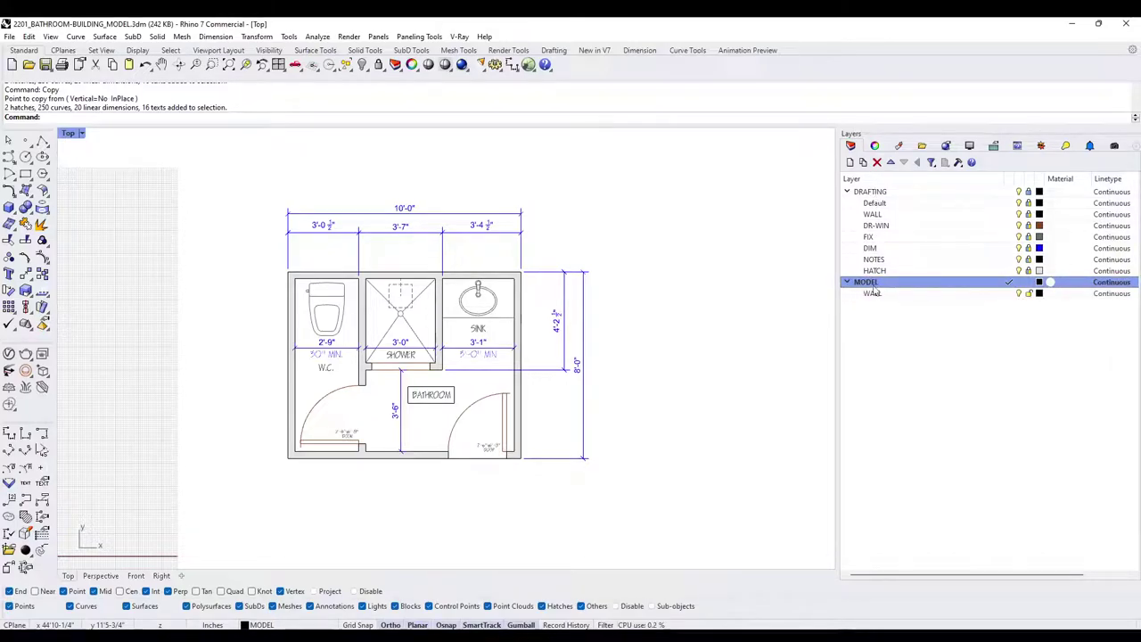
click(879, 192)
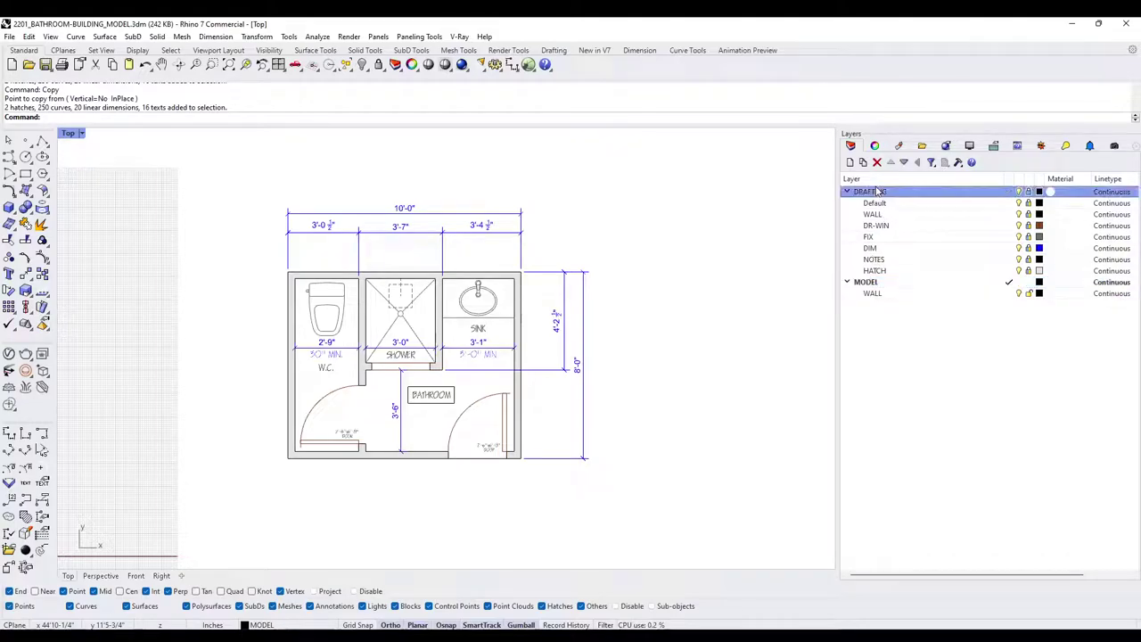
click(875, 215)
Make the WALL sublayer under MODEL the current layer
click(877, 295)
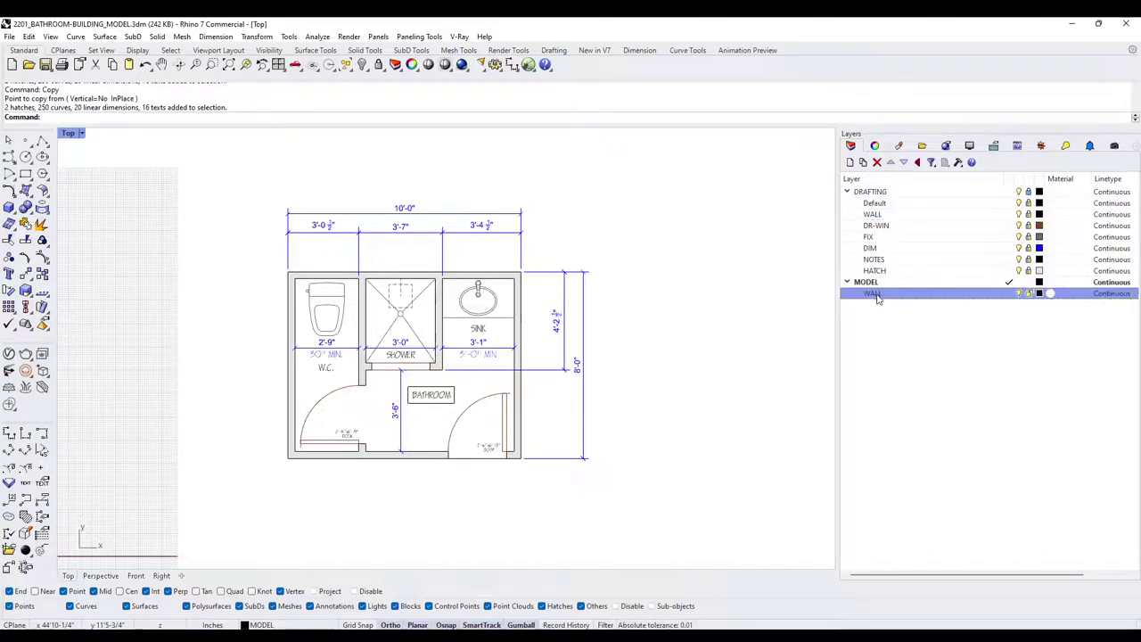
click(1010, 294)
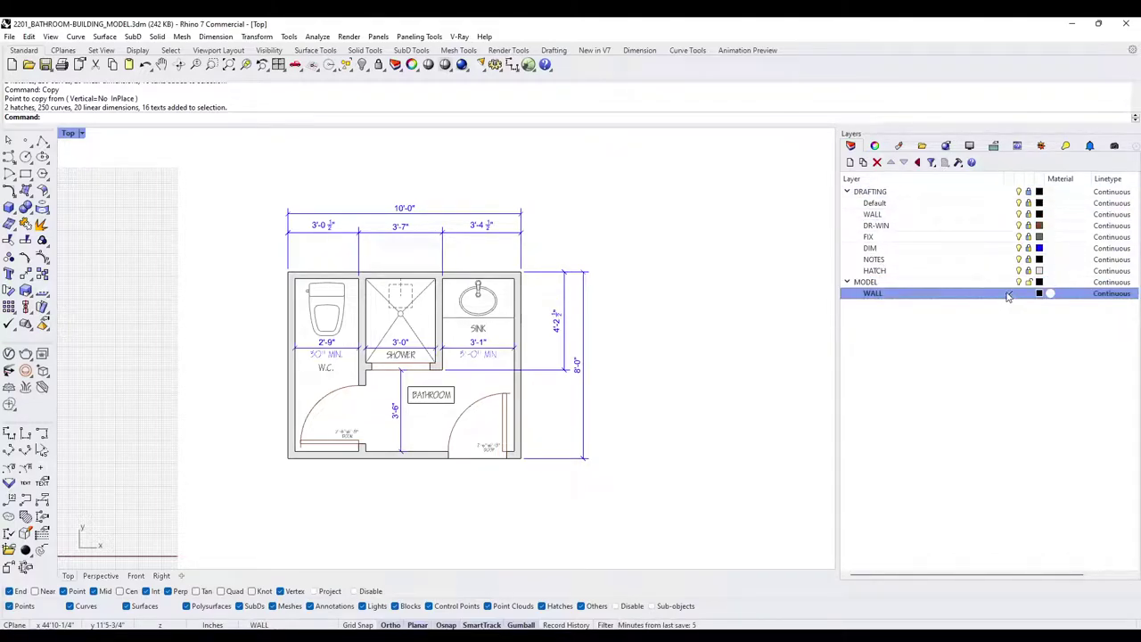
mouse_move(677, 295)
right_down()
mouse_move(672, 273)
mouse_move(664, 292)
right_up()
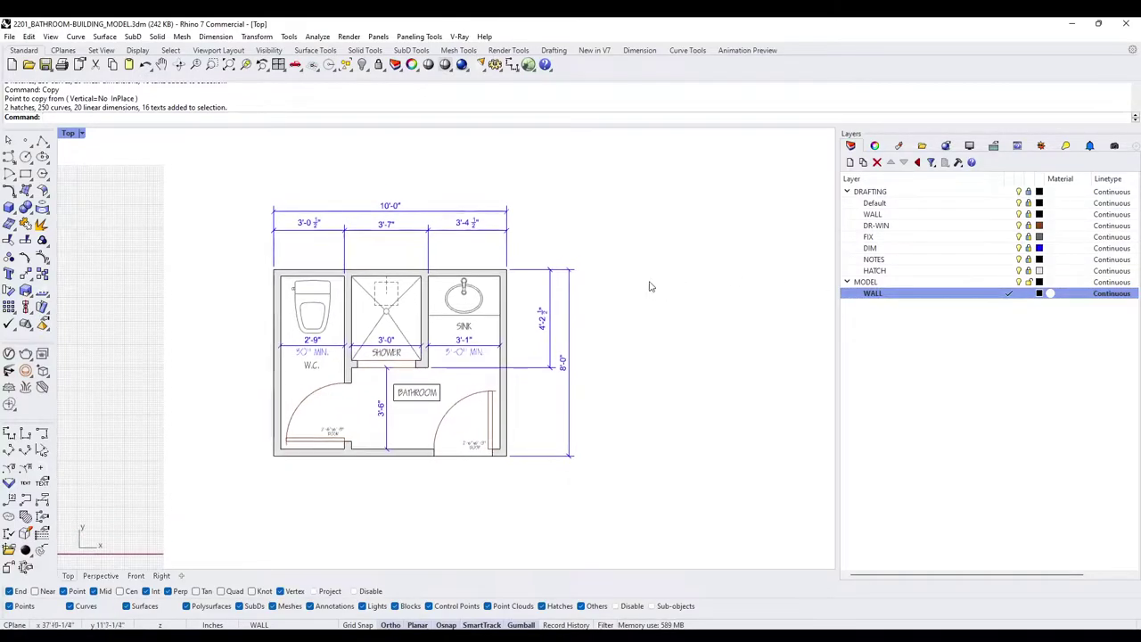
Switch from the Top view to a maximized Perspective view with the bathroom floor plan framed at an angle
double_click(69, 133)
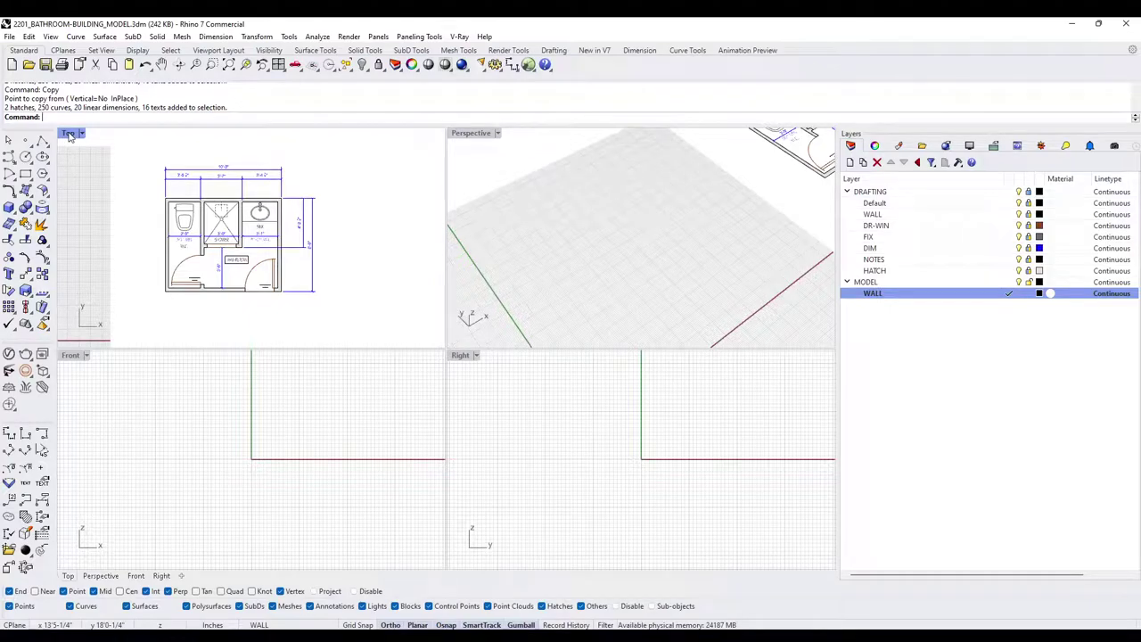
double_click(471, 135)
scroll(631, 252, down, 4)
right_drag(631, 252, 410, 330)
shift+right_drag(410, 329, 601, 329)
scroll(434, 370, up, 3)
scroll(443, 377, down, 6)
scroll(520, 252, down, 5)
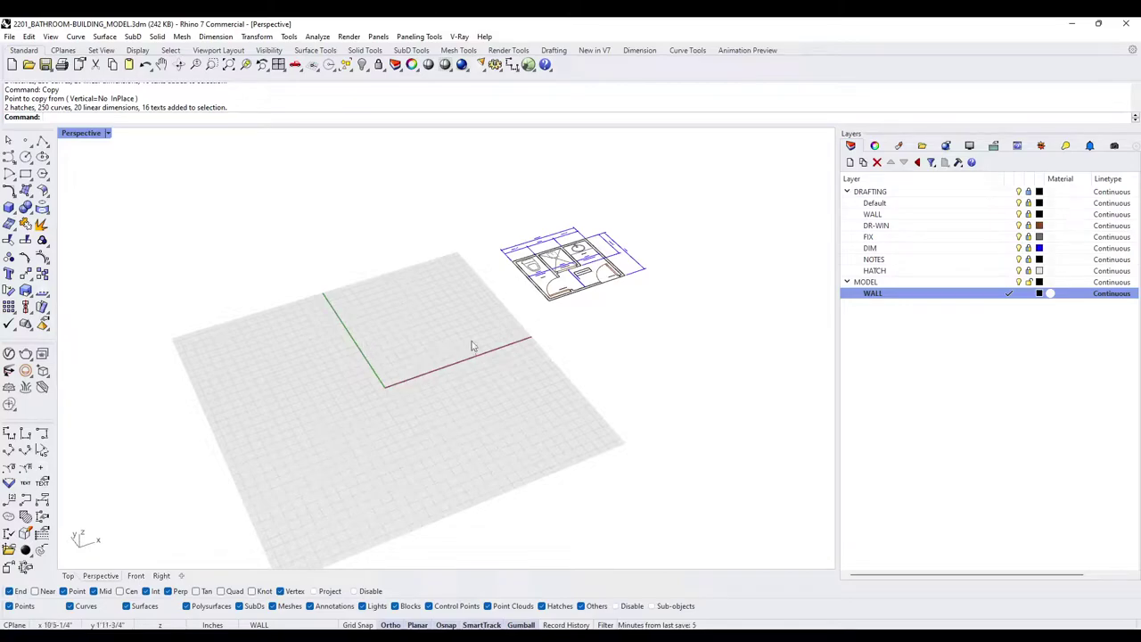
scroll(596, 266, up, 8)
right_drag(595, 265, 562, 324)
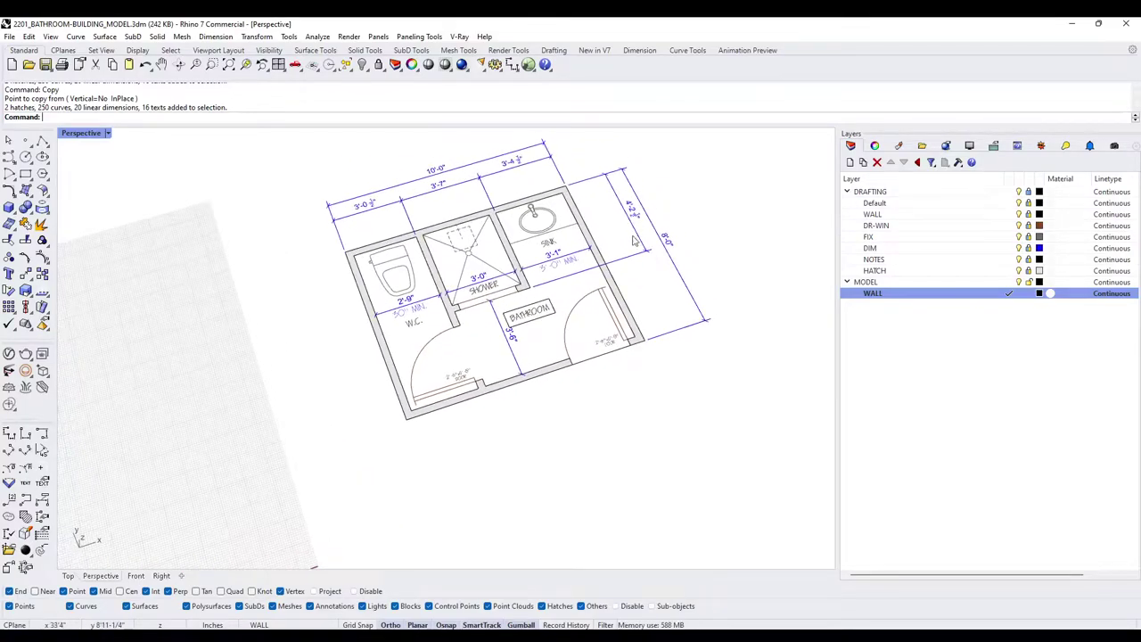
scroll(629, 246, down, 2)
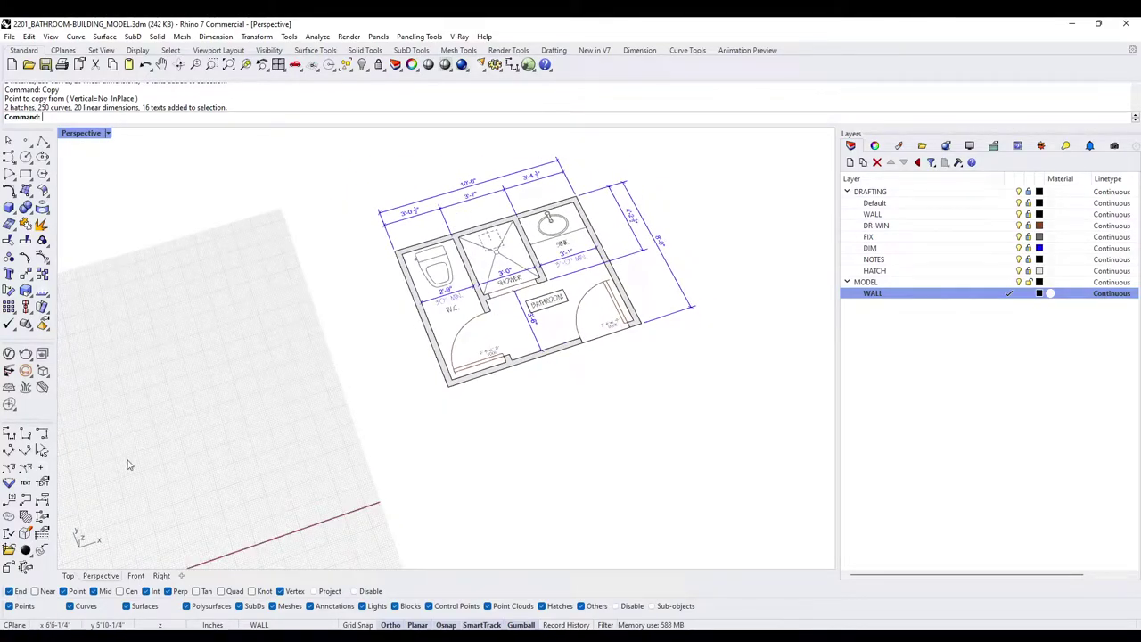
scroll(348, 431, down, 2)
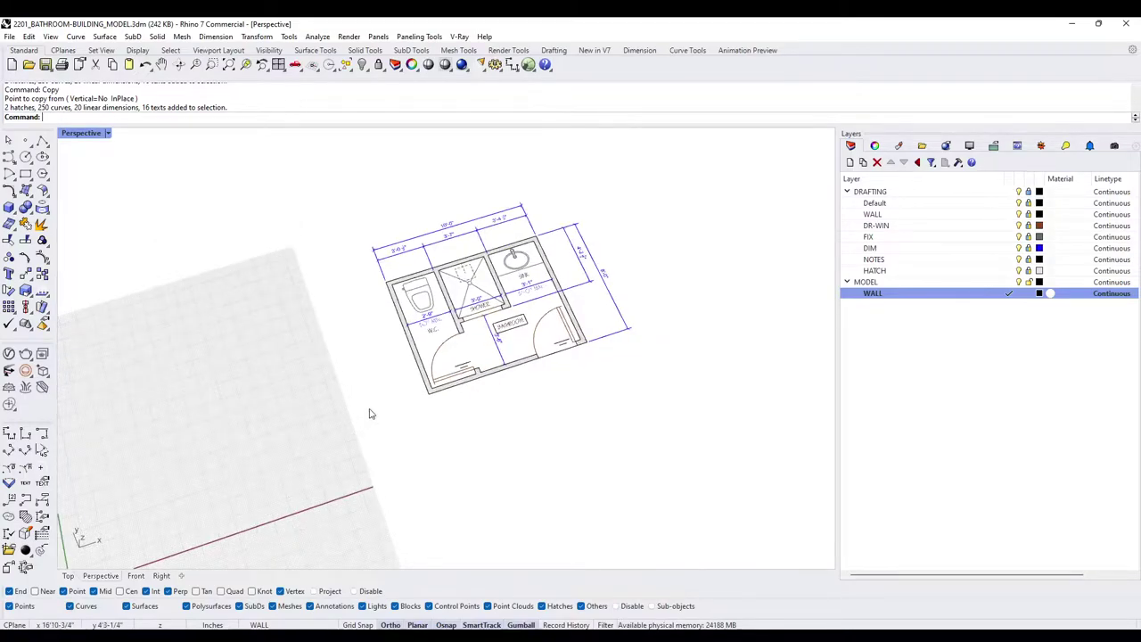
Try to window-select the entire locked floor plan and examine it in the Perspective view
drag(696, 458, 374, 219)
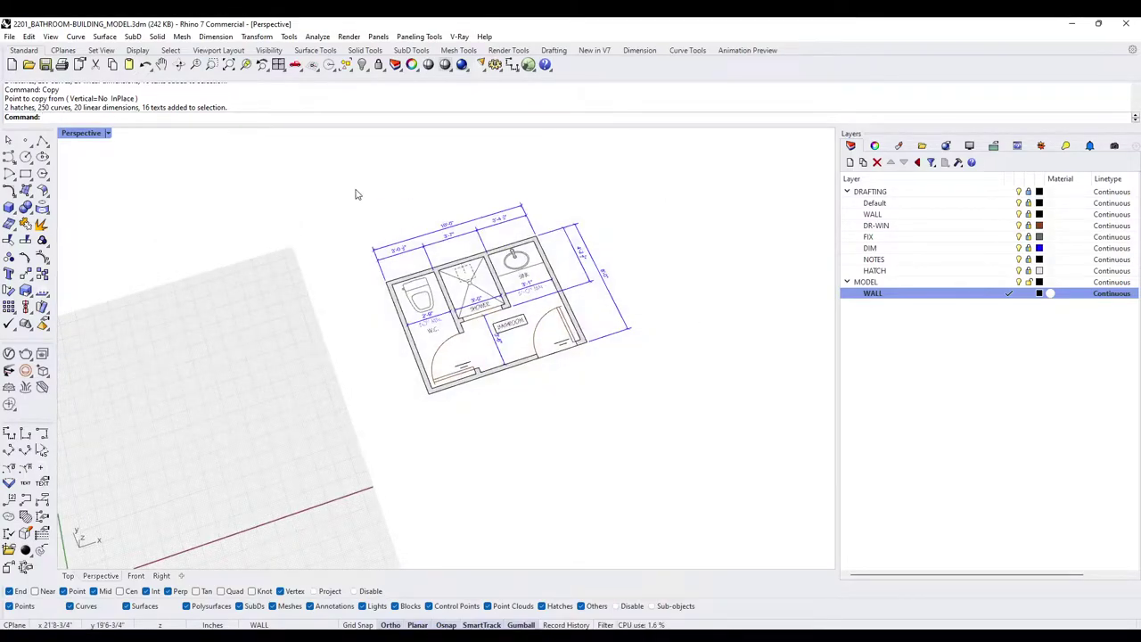
scroll(519, 285, up, 8)
scroll(458, 352, down, 4)
right_drag(457, 352, 496, 360)
shift+right_drag(526, 399, 514, 391)
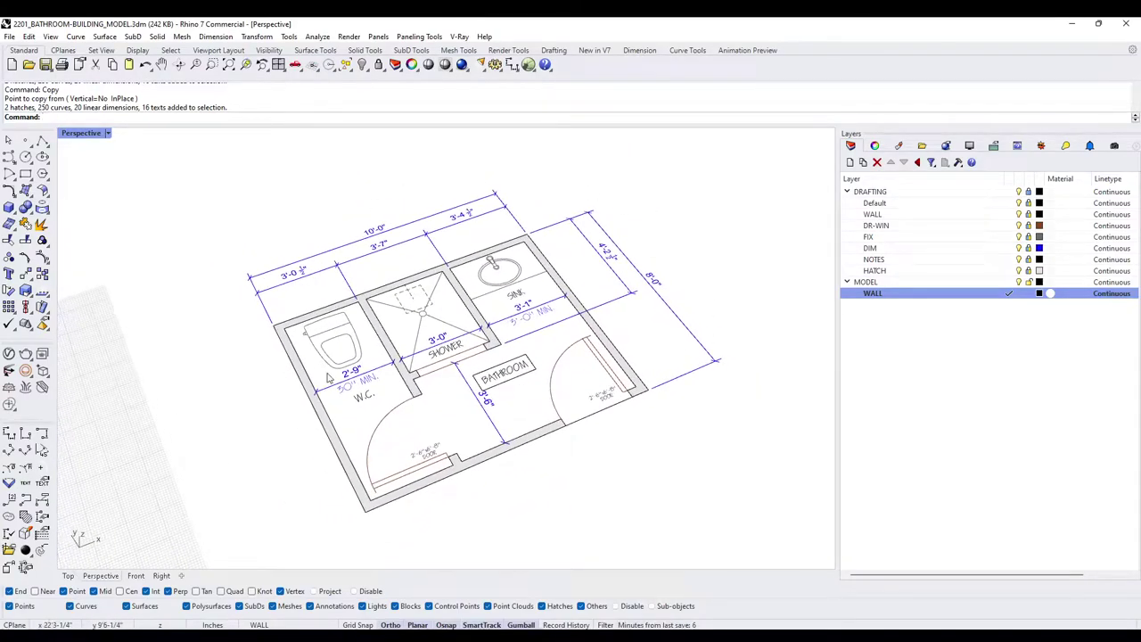
scroll(328, 378, down, 1)
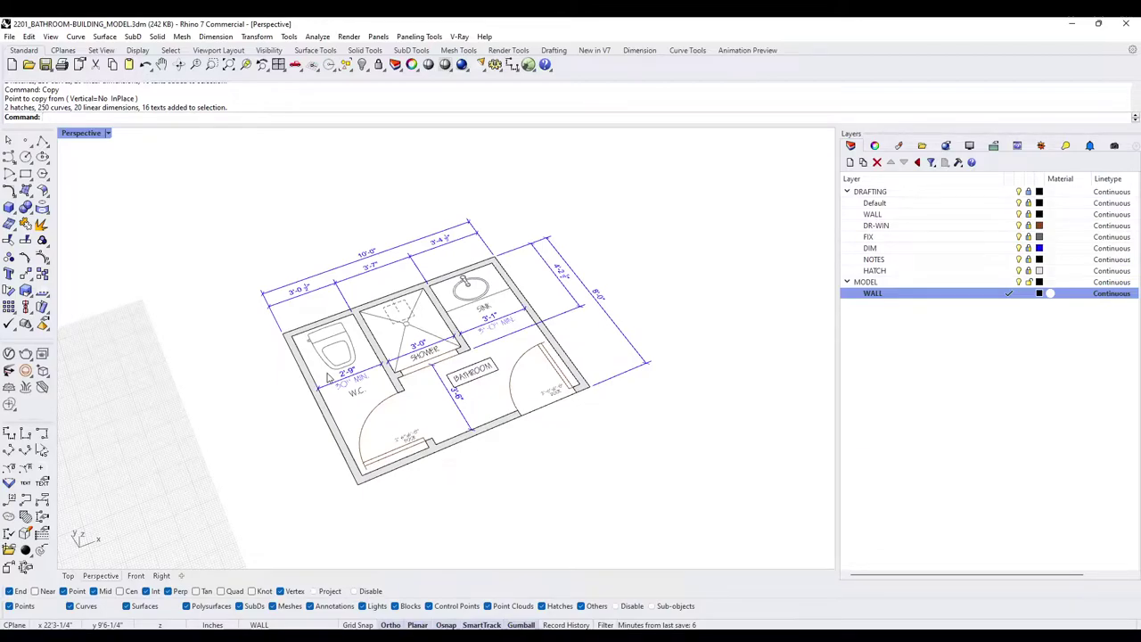
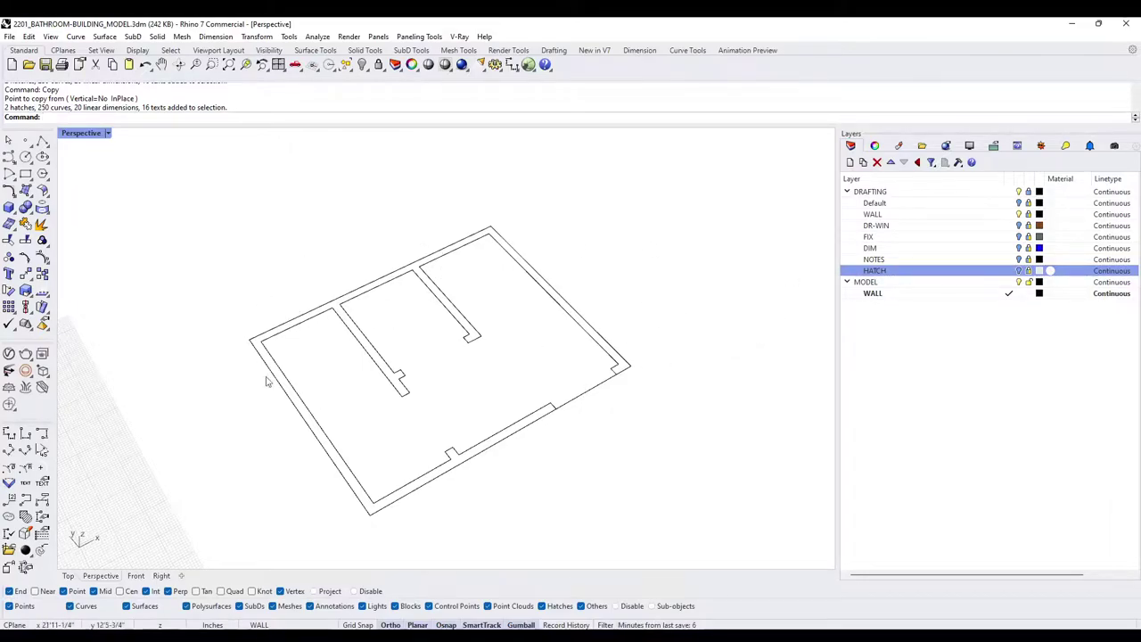
Unlock the DRAFTING layer group and delete the duplicate closed curve of the wall outline
click(1029, 192)
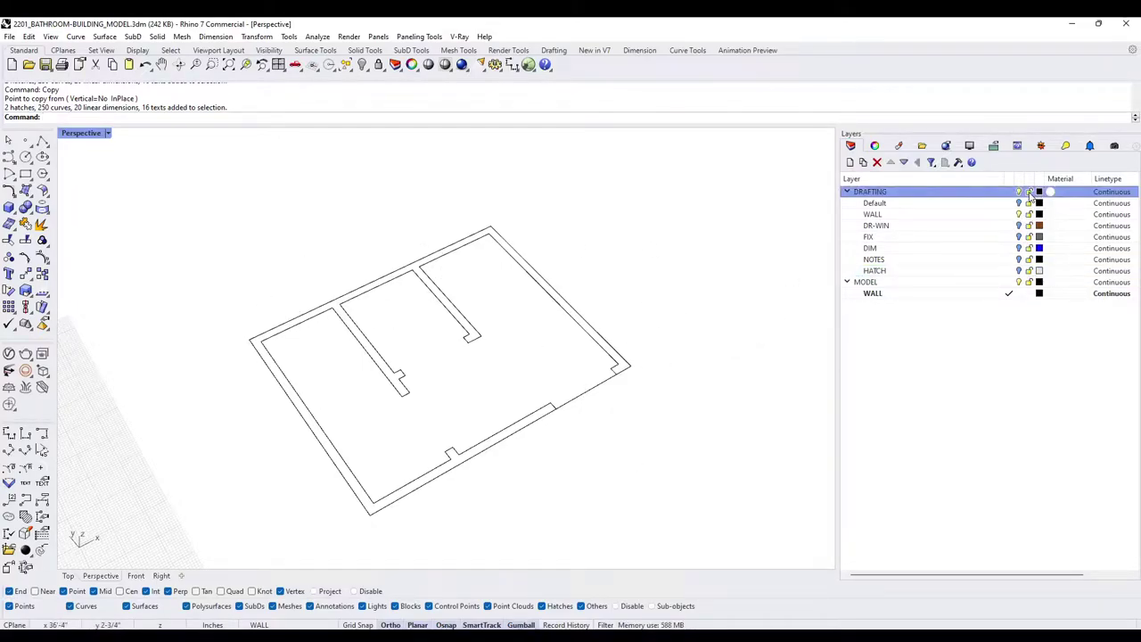
click(365, 339)
click(383, 372)
click(365, 296)
click(411, 335)
click(499, 293)
click(516, 257)
click(516, 258)
key(Delete)
Explode the remaining closed wall outline into separate line segments
click(516, 258)
click(535, 229)
click(515, 253)
click(305, 339)
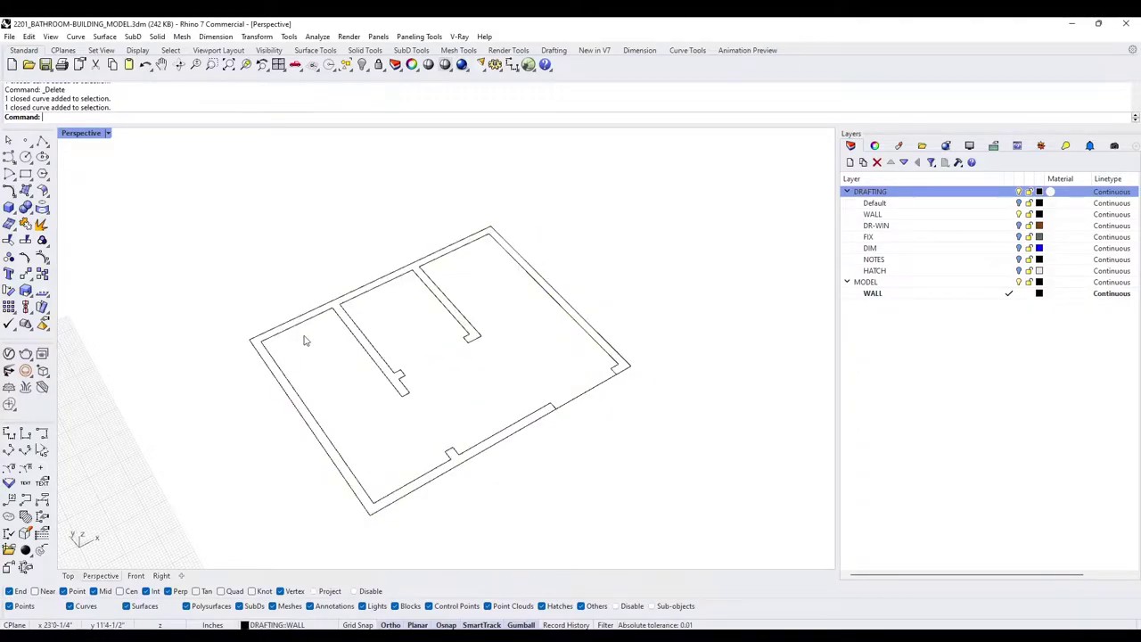
click(383, 360)
click(584, 347)
click(549, 404)
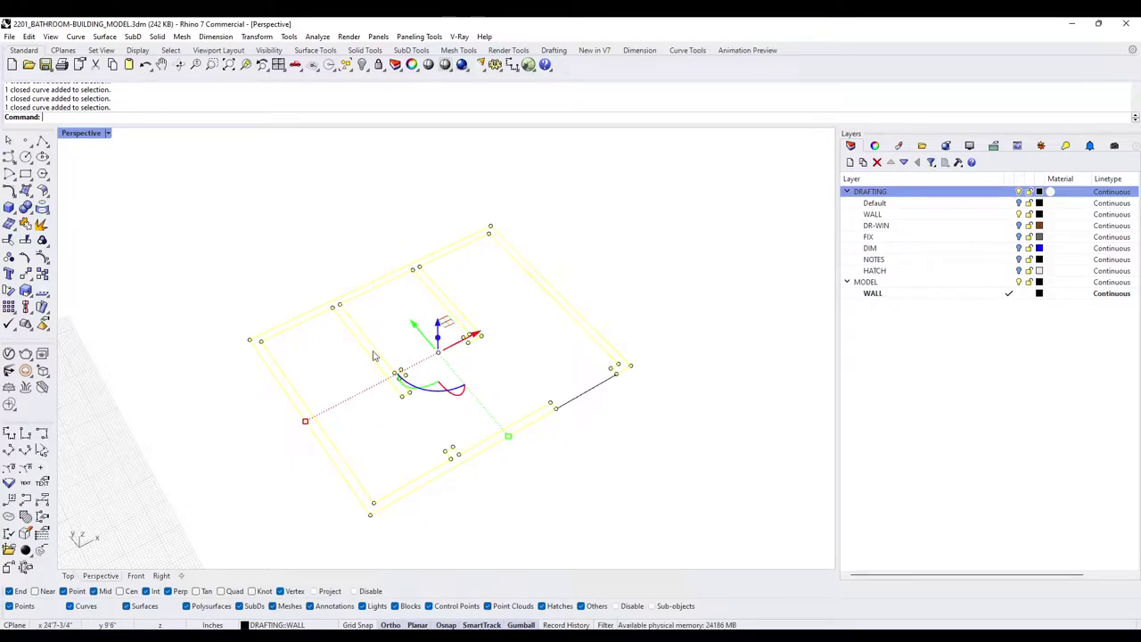
text(EdgeSrf)
key(Return)
key(Escape)
Select individual segments of the outer wall and partition walls to check that they are separate curves
click(307, 323)
click(374, 283)
click(429, 291)
click(437, 295)
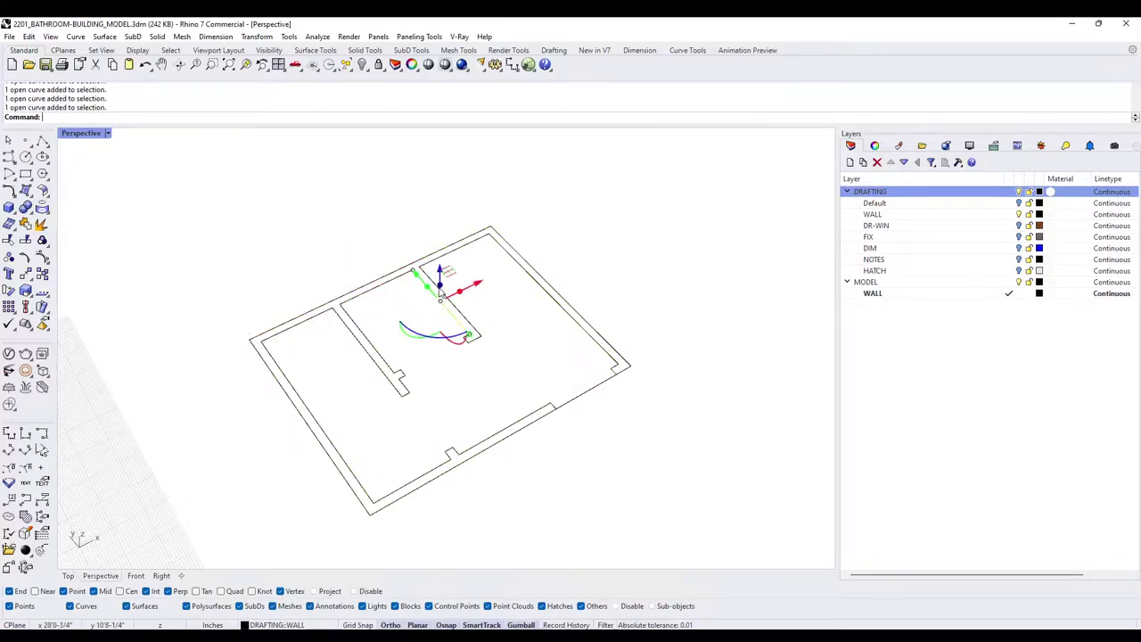
key(Escape)
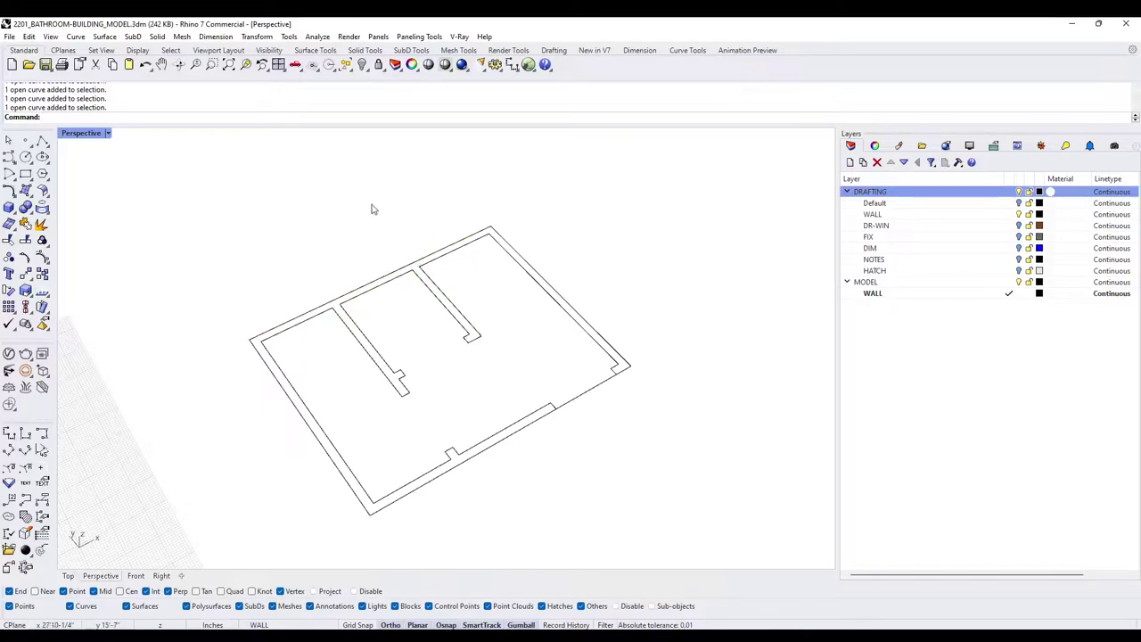
Delete one of the two overlapping lines across the door opening in the outer wall
drag(765, 550, 189, 186)
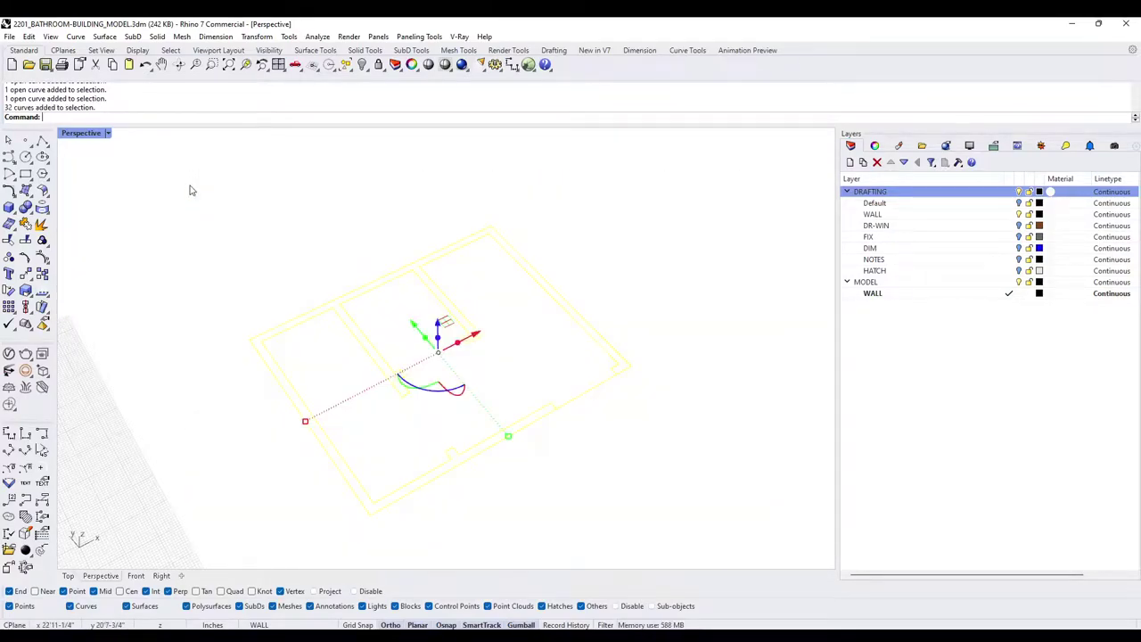
ctrl+click(581, 401)
shift+click(585, 403)
click(613, 413)
click(588, 395)
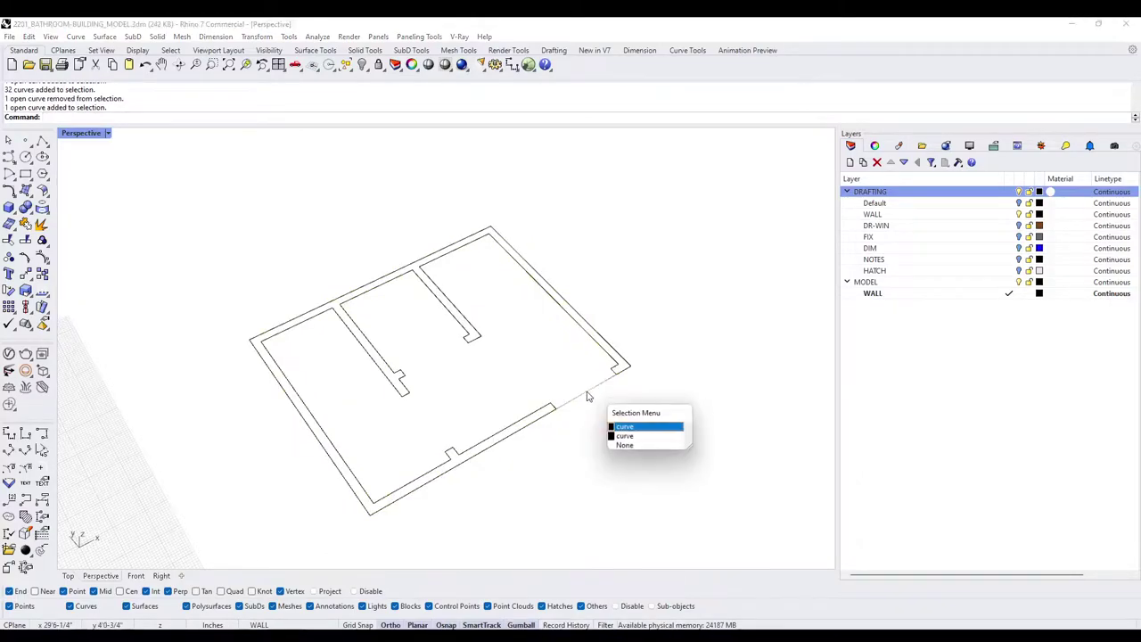
click(597, 409)
click(582, 403)
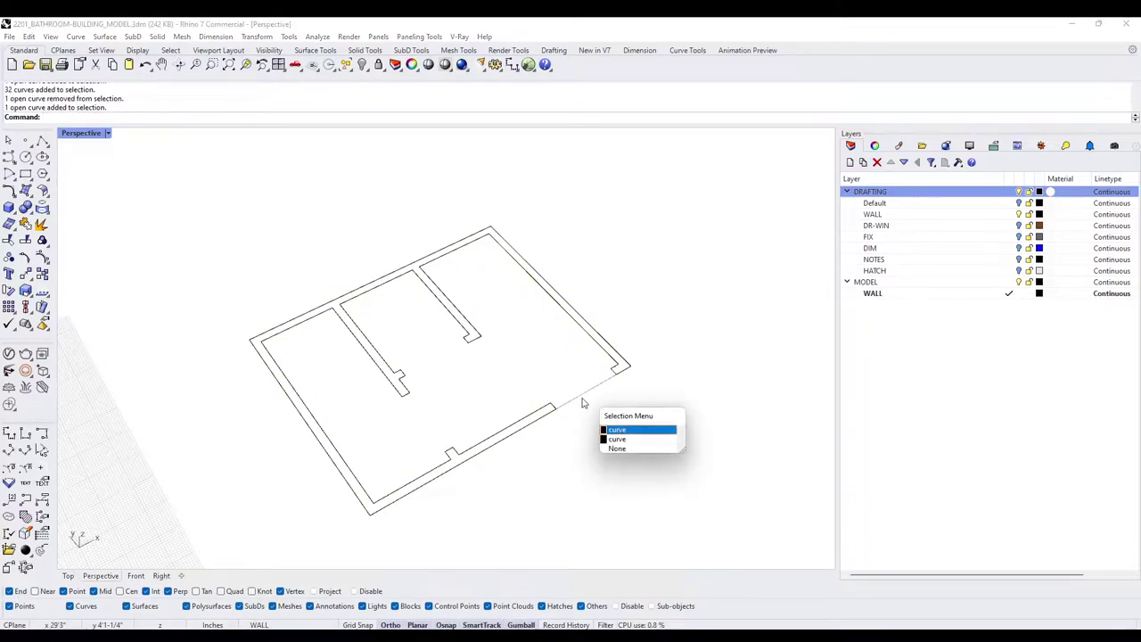
key(Return)
key(Delete)
click(582, 402)
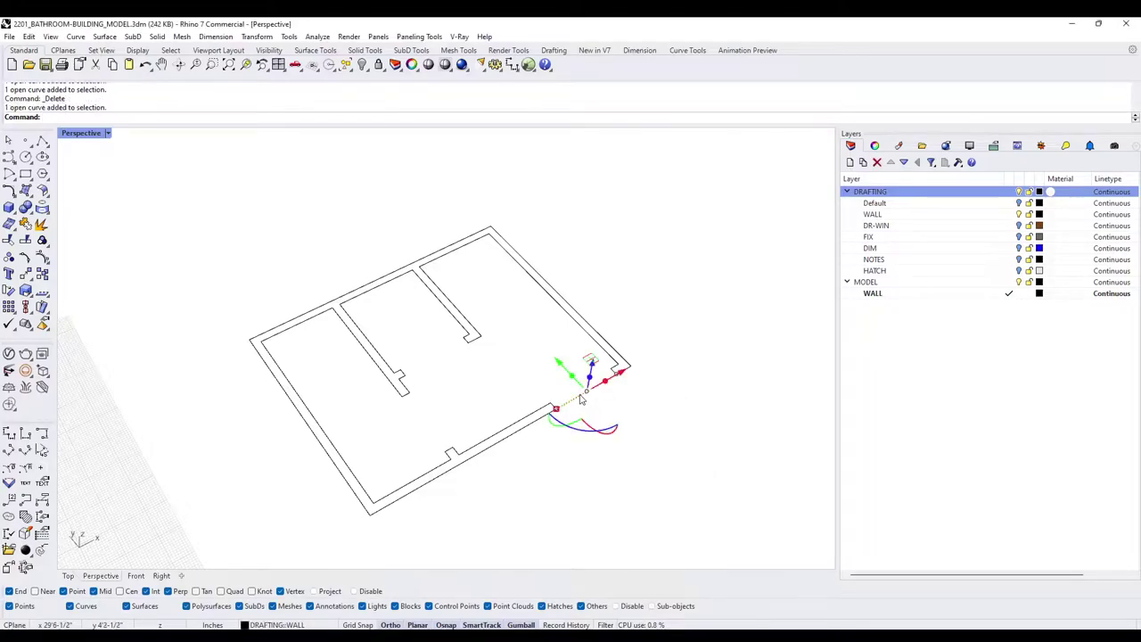
Join all wall curves into one outline, leaving out the line across the door opening
drag(745, 545, 230, 194)
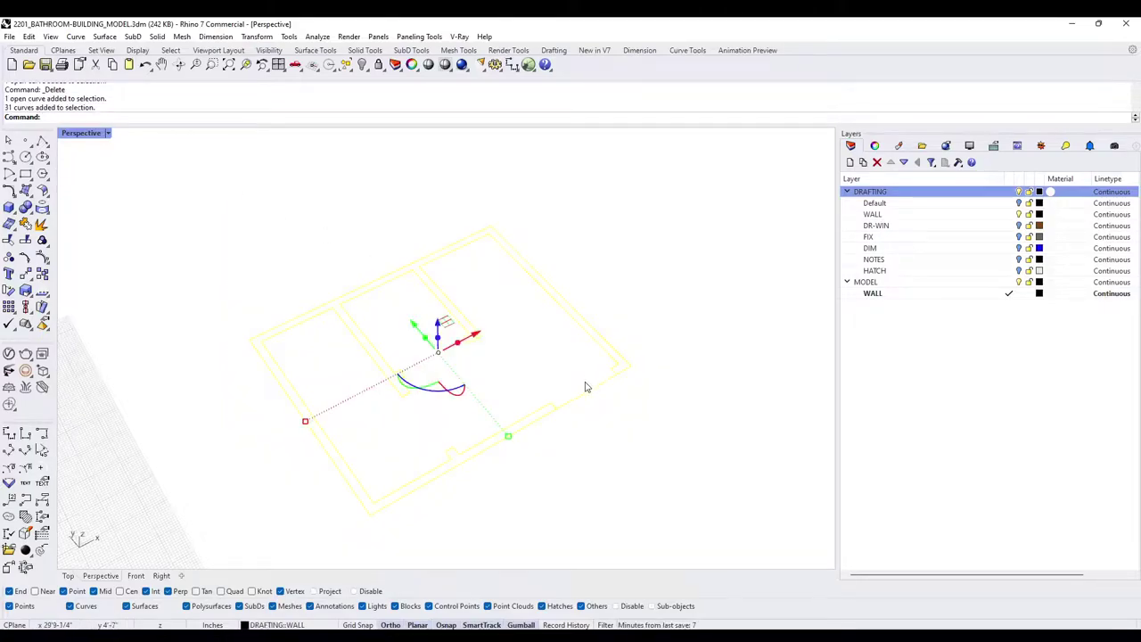
ctrl+click(577, 404)
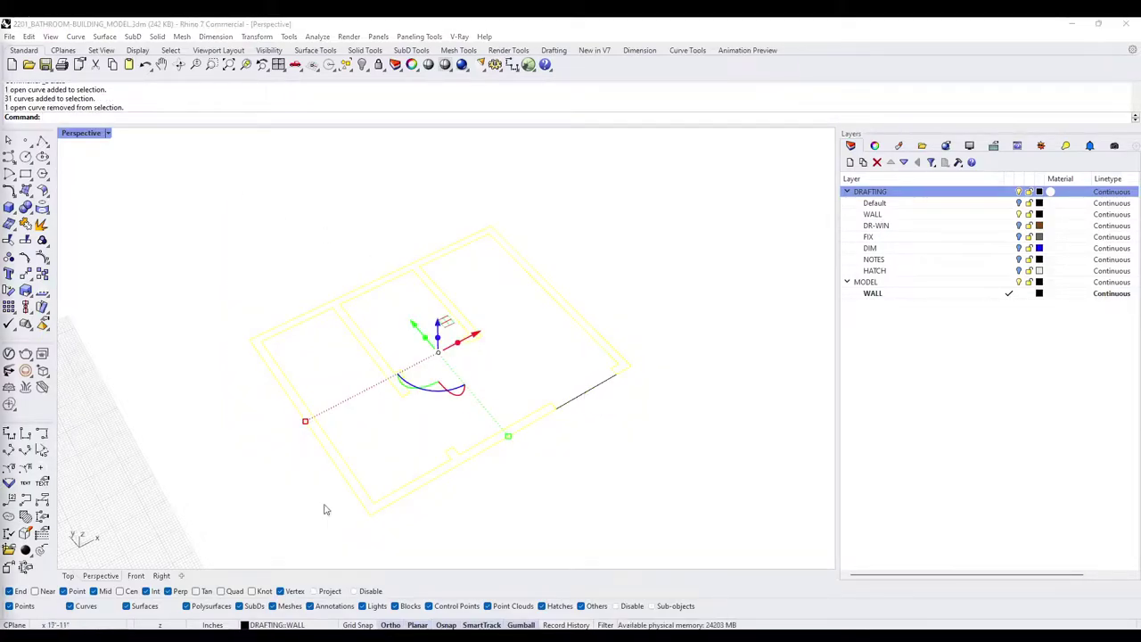
right_drag(546, 383, 562, 397)
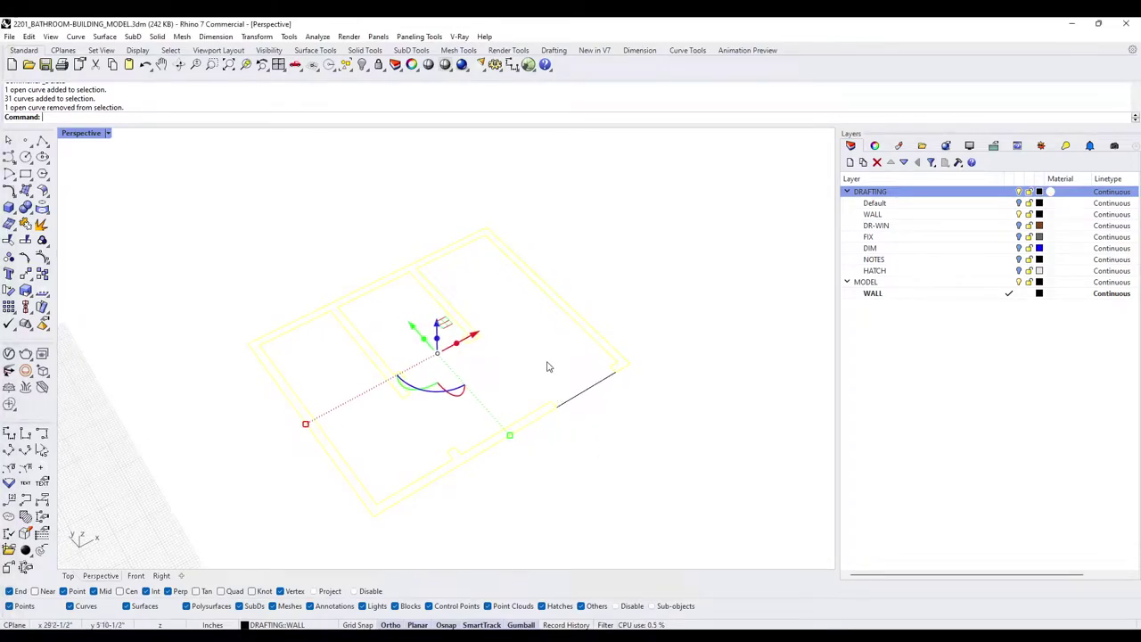
key(Return)
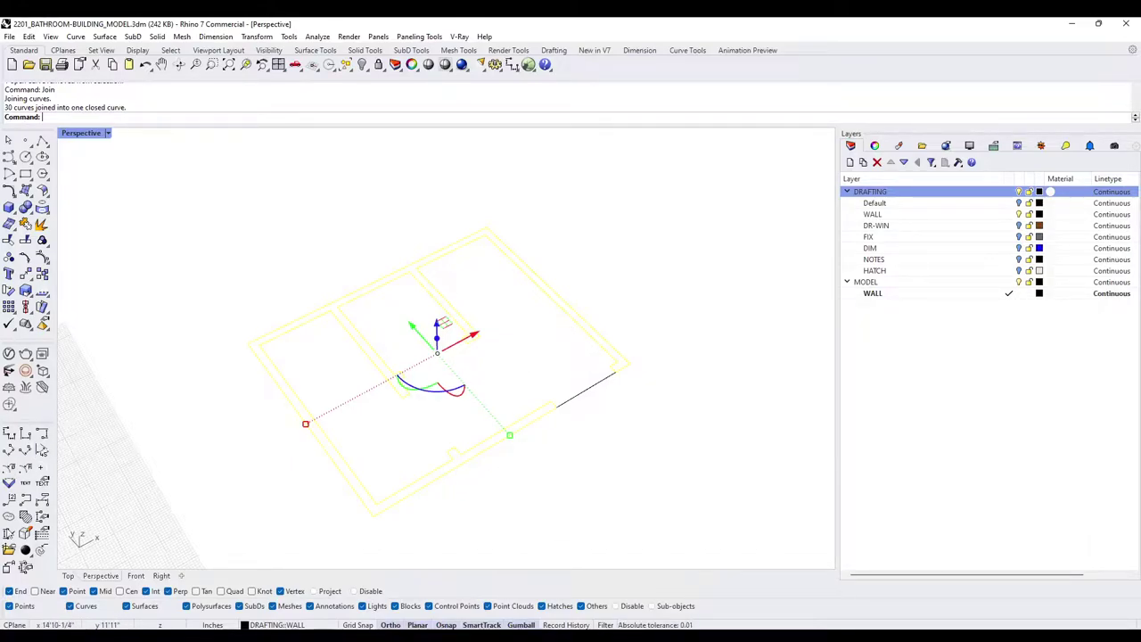
right_drag(651, 409, 655, 378)
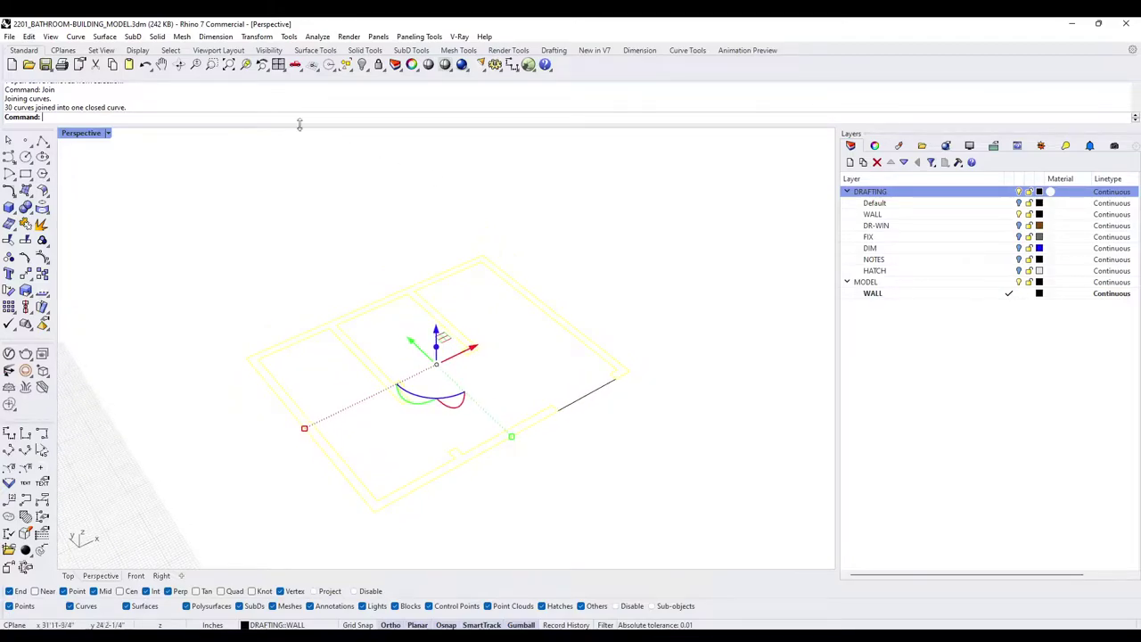
right_drag(520, 348, 585, 377)
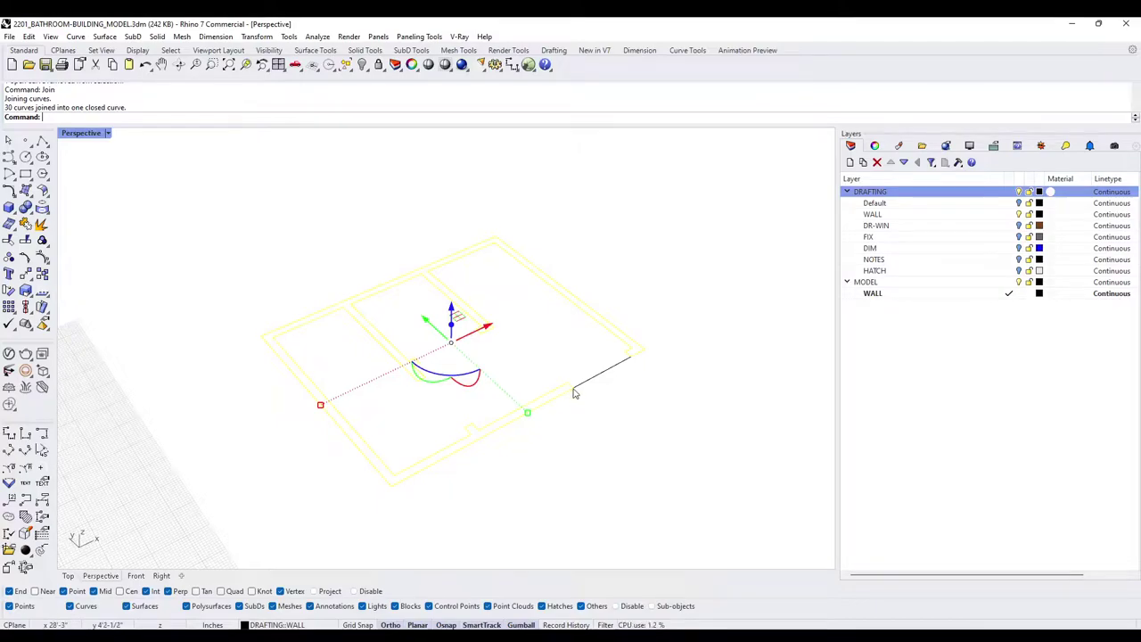
text(Join)
key(Return)
key(Escape)
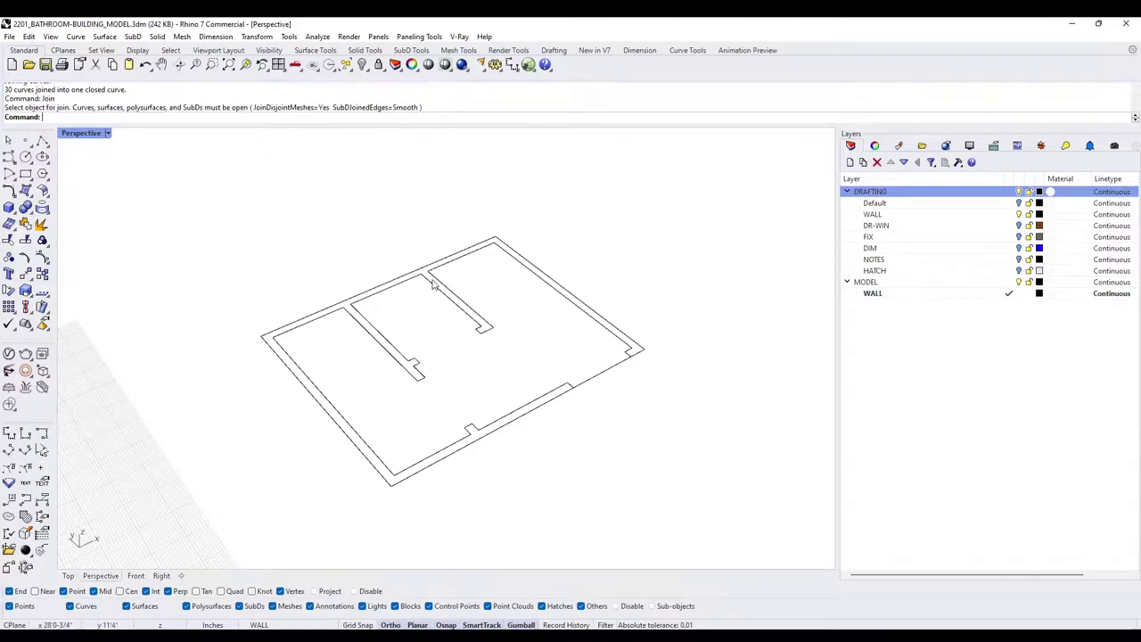
Select the joined wall outline and check its object type and layer in the object properties
click(439, 284)
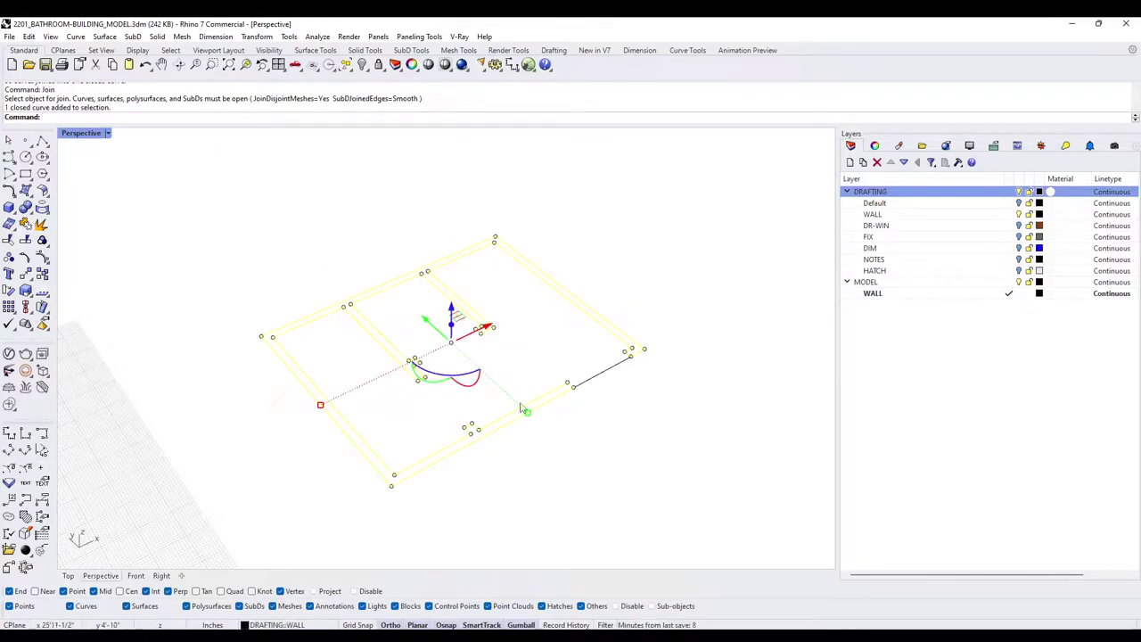
click(539, 363)
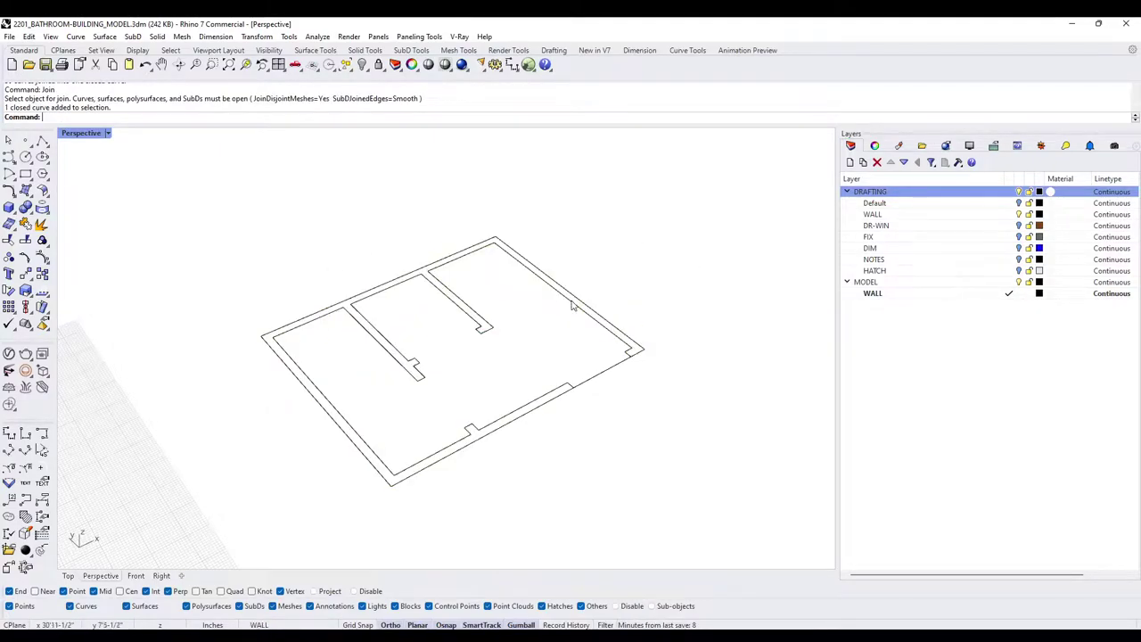
click(571, 298)
click(874, 146)
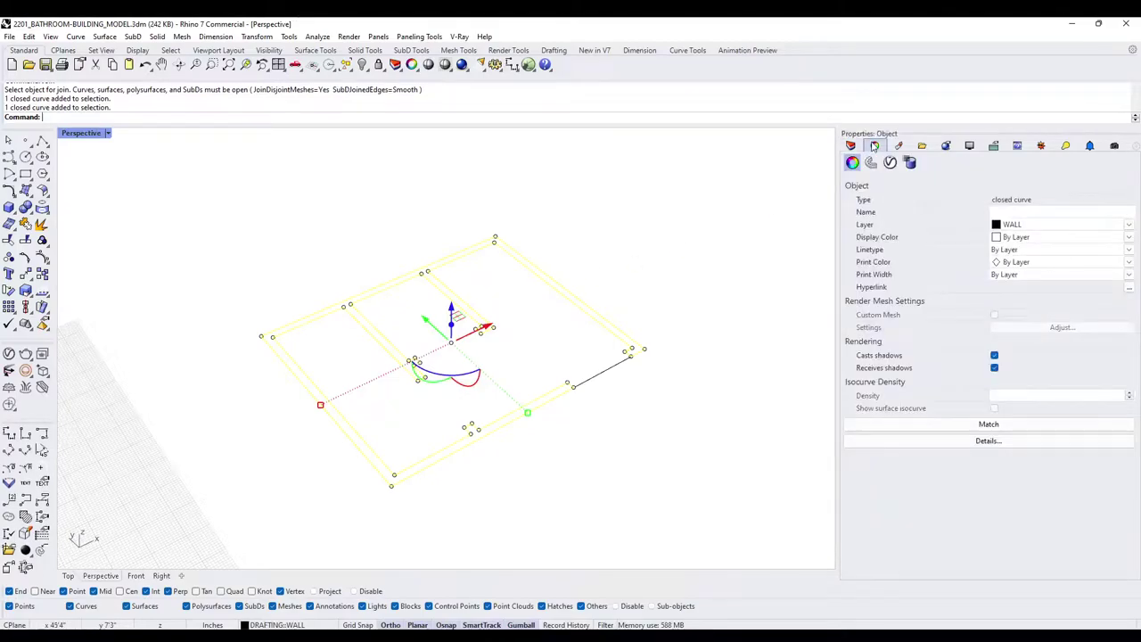
click(850, 145)
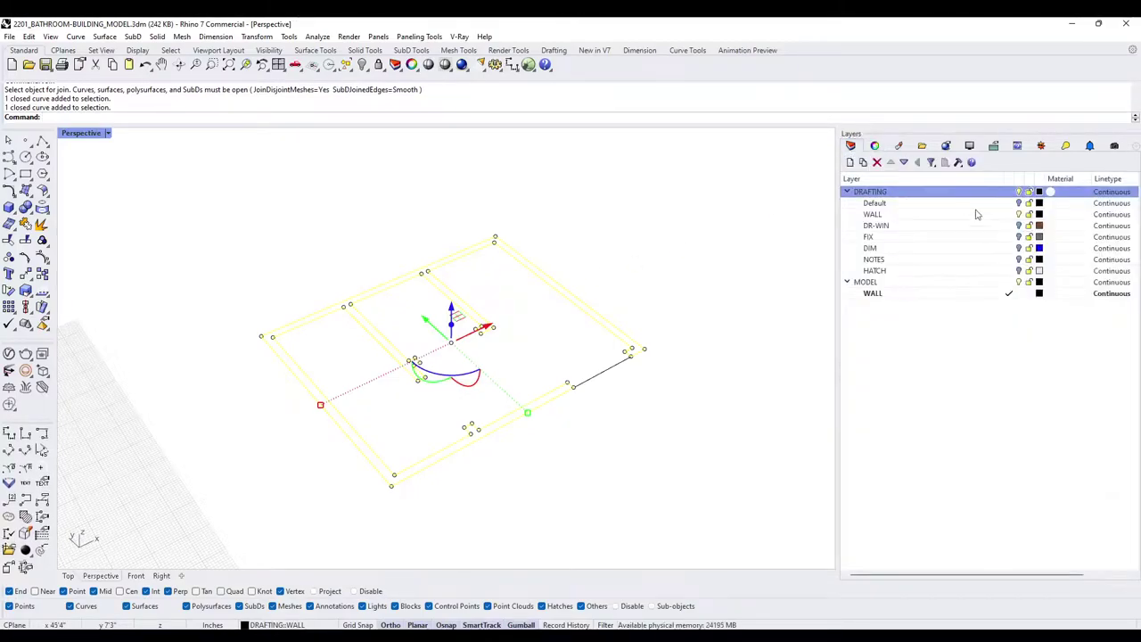
Extrude the selected wall outline 9' upward as a solid with ExtrudeCrv, keeping the WALL sublayer under MODEL current
click(918, 217)
right_drag(660, 287, 682, 301)
click(864, 293)
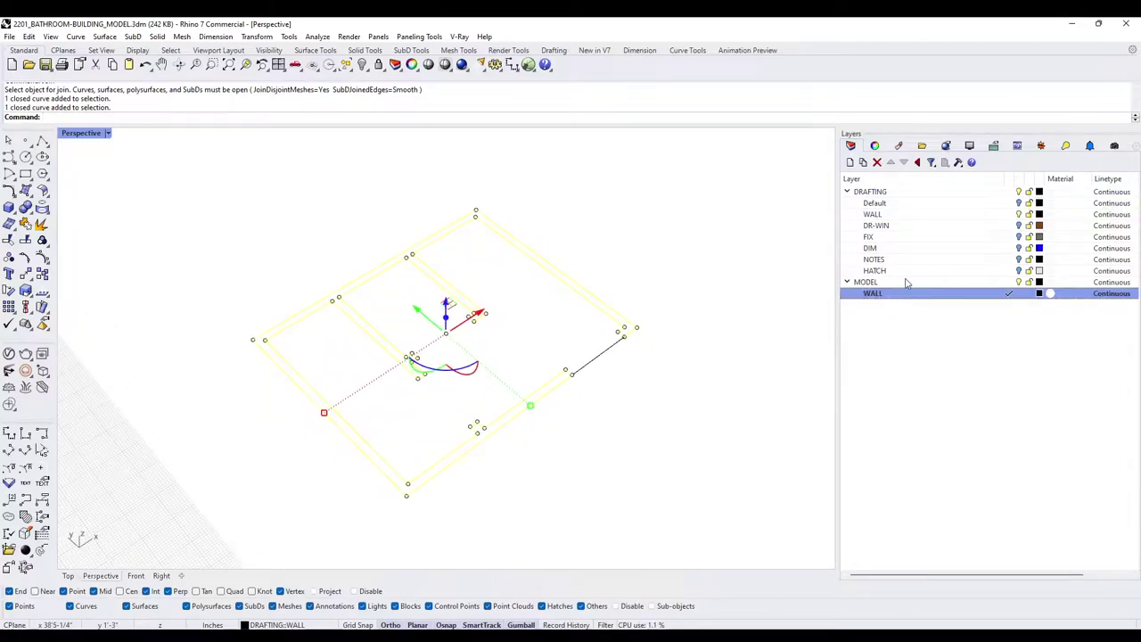
right_drag(724, 378, 700, 374)
text(rudeCrv)
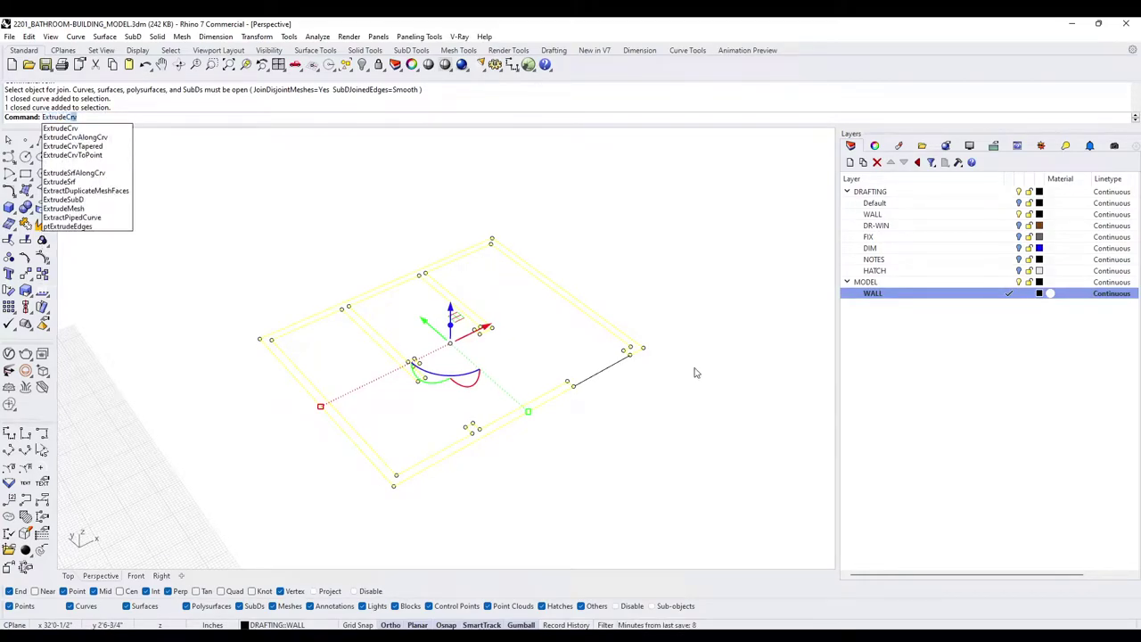
key(Return)
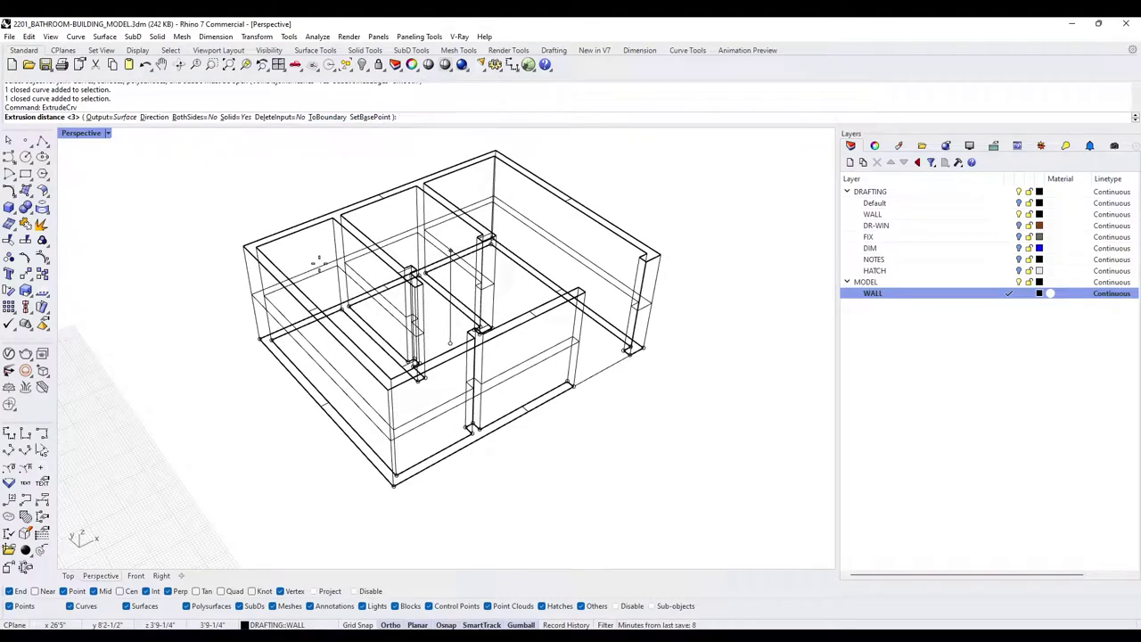
text(9)
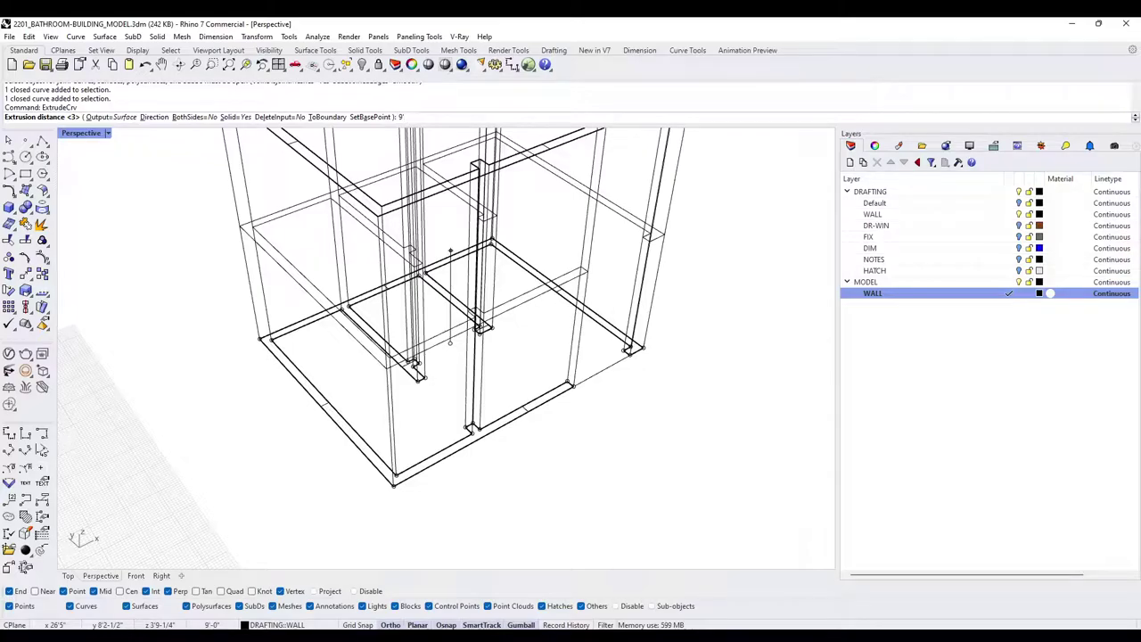
key(Return)
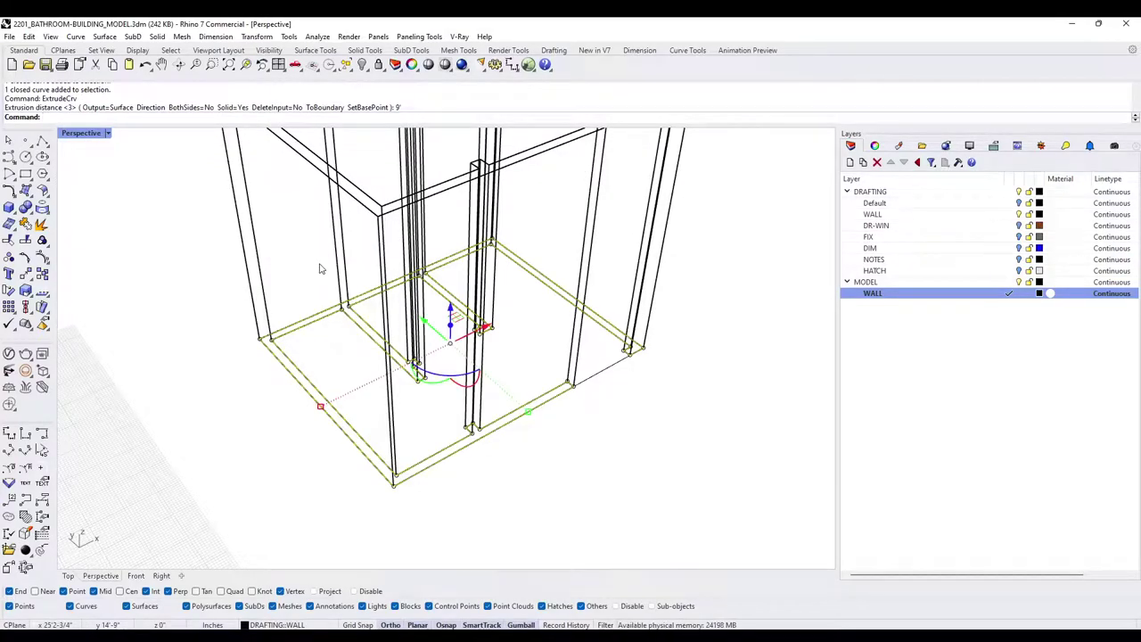
click(588, 479)
scroll(565, 369, down, 4)
shift+right_drag(537, 307, 495, 407)
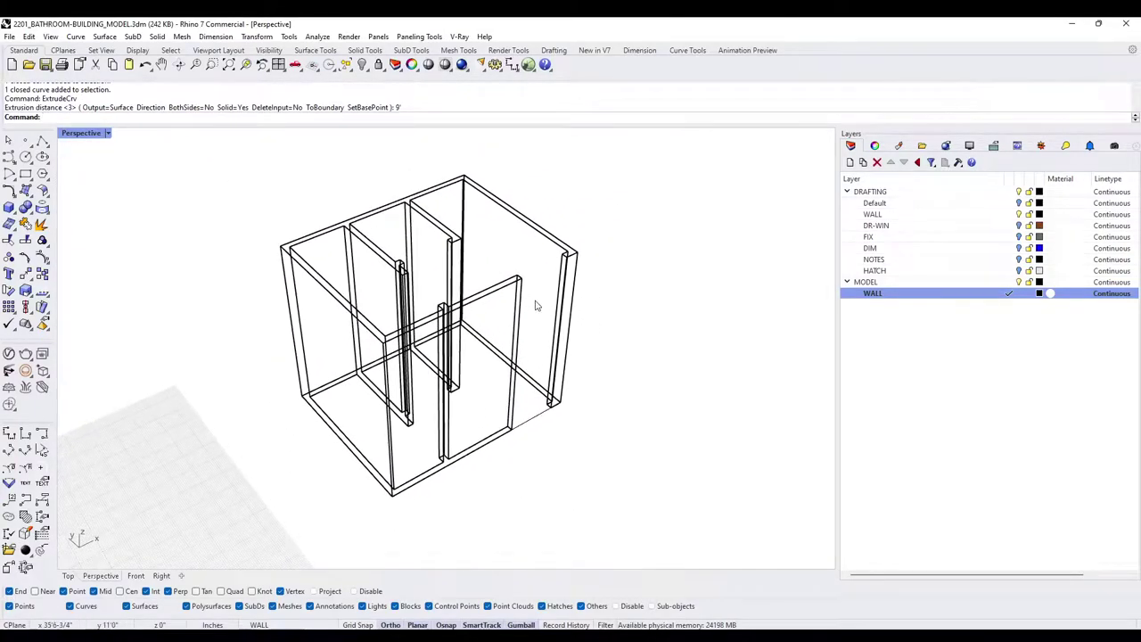
Set the Perspective viewport to Shaded display and inspect the extruded walls from several sides
click(90, 134)
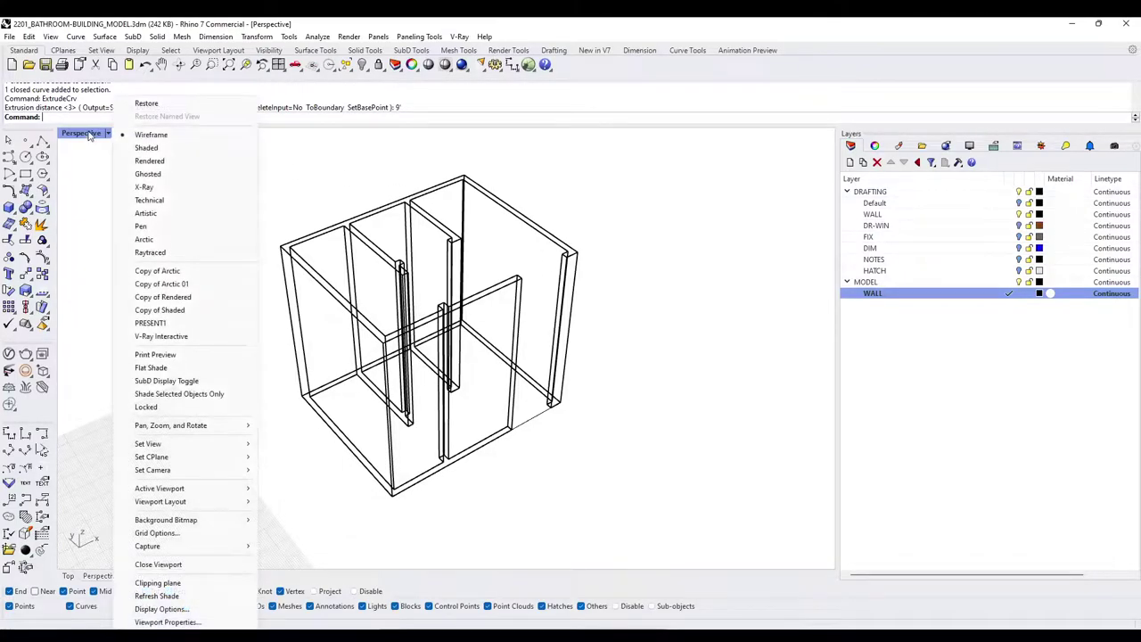
click(89, 134)
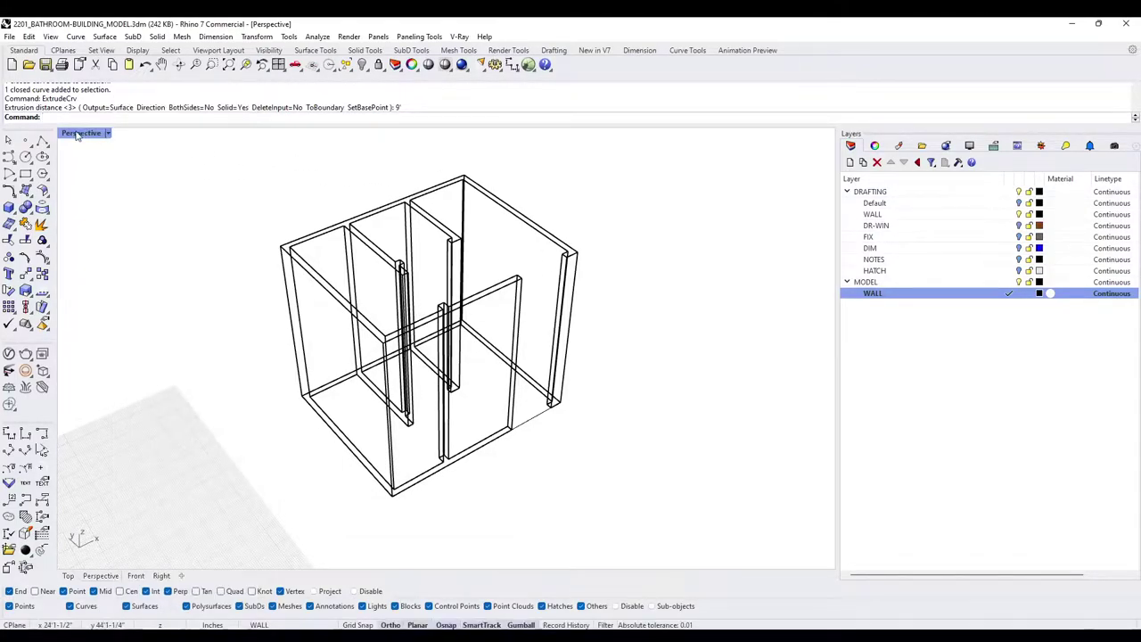
click(85, 134)
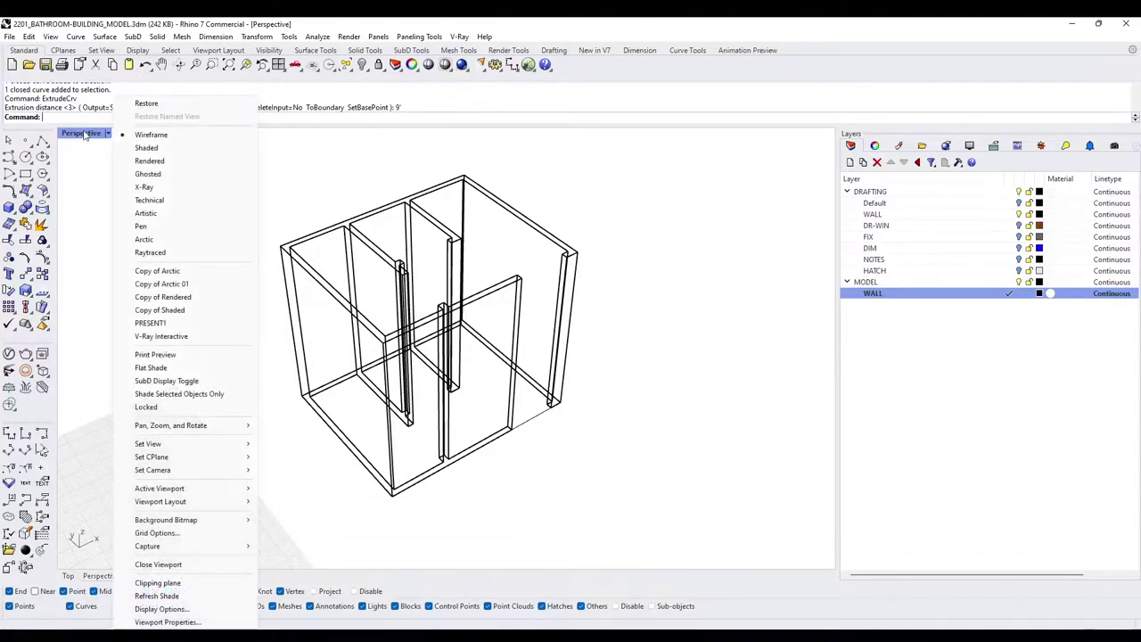
click(148, 148)
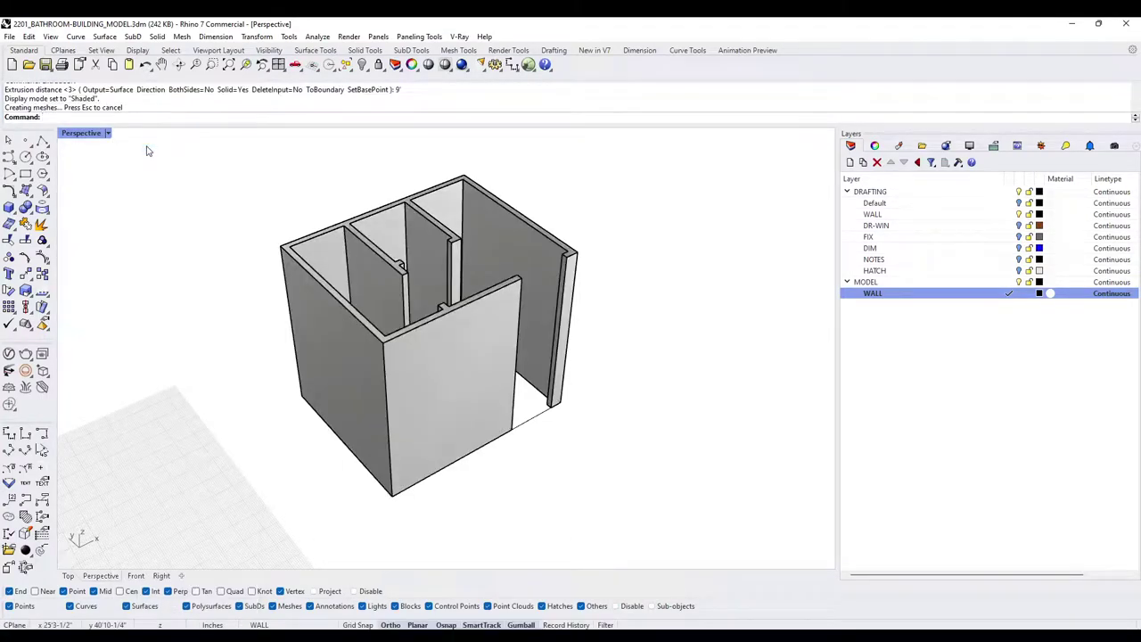
right_drag(213, 339, 454, 395)
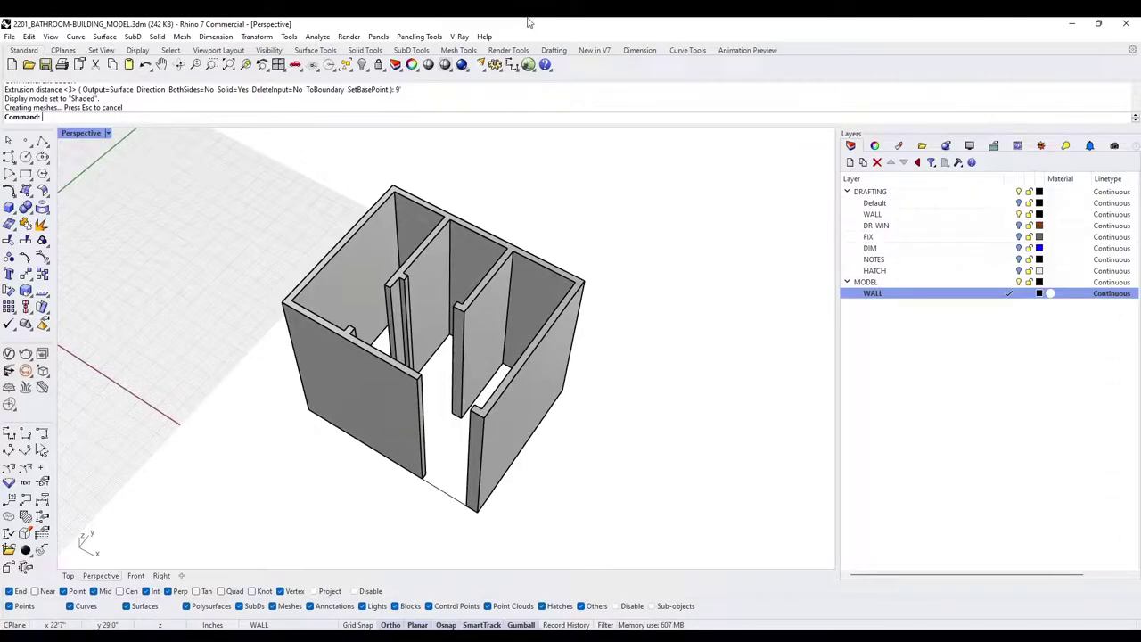
right_drag(474, 395, 439, 377)
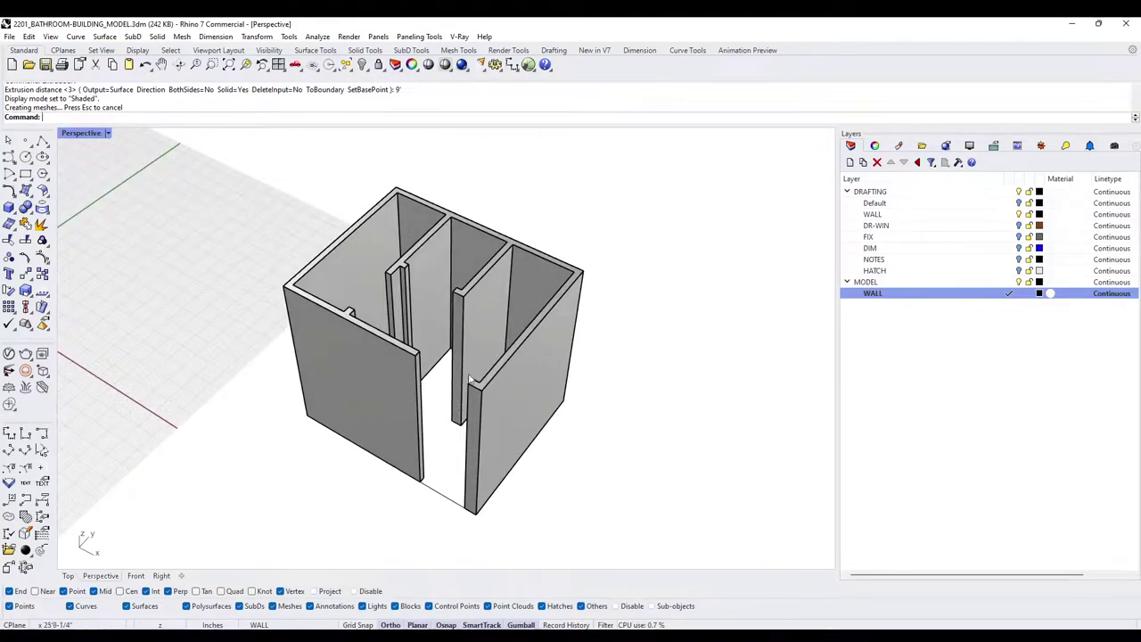
scroll(374, 305, up, 6)
right_drag(445, 308, 353, 300)
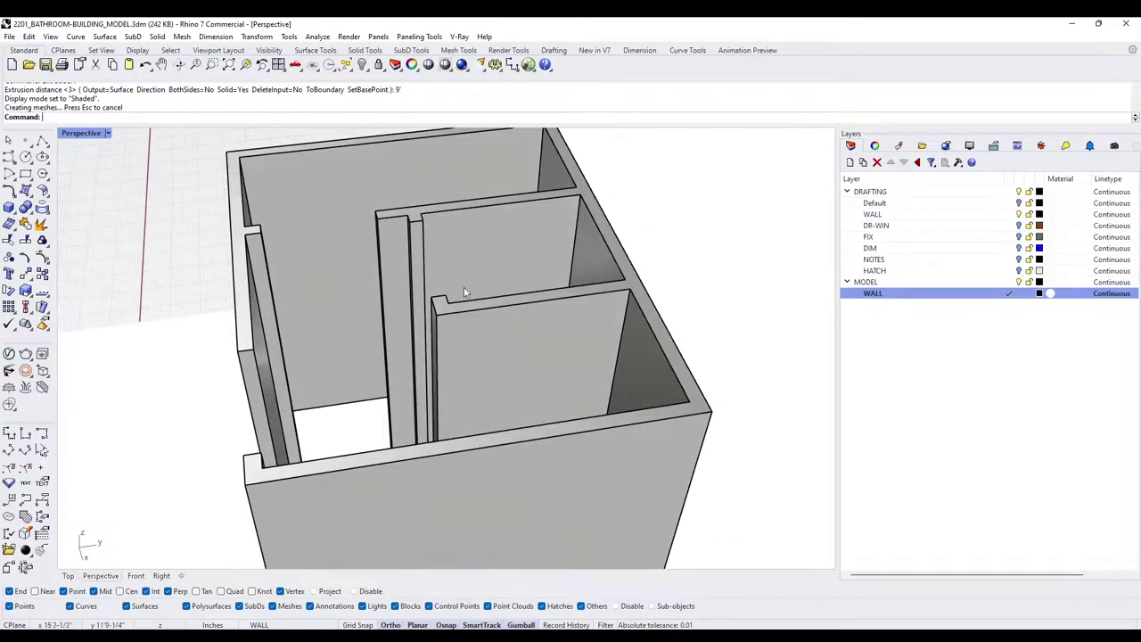
scroll(462, 283, down, 5)
right_drag(461, 283, 422, 338)
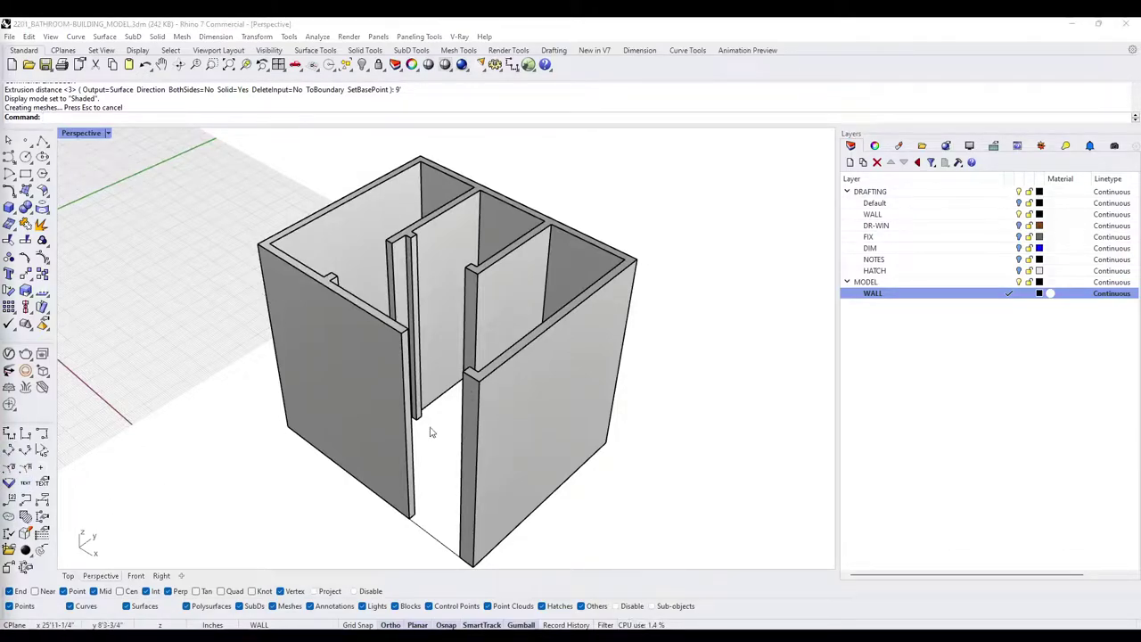
Create a WIN-DOOR sublayer under MODEL and make it the current layer
scroll(439, 432, up, 5)
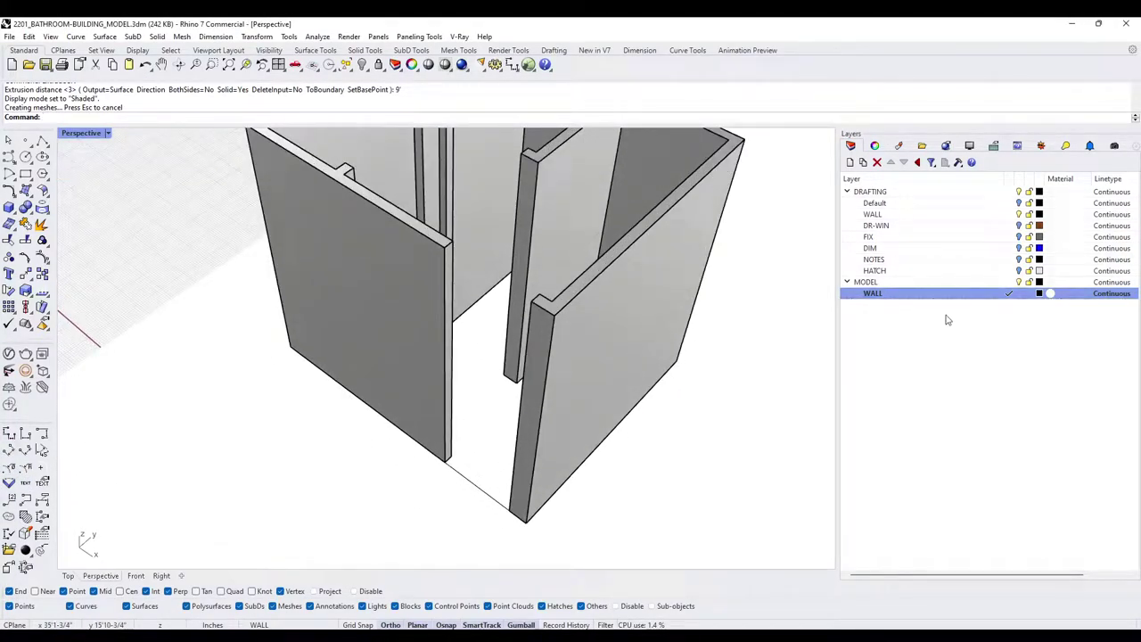
click(851, 162)
text(D)
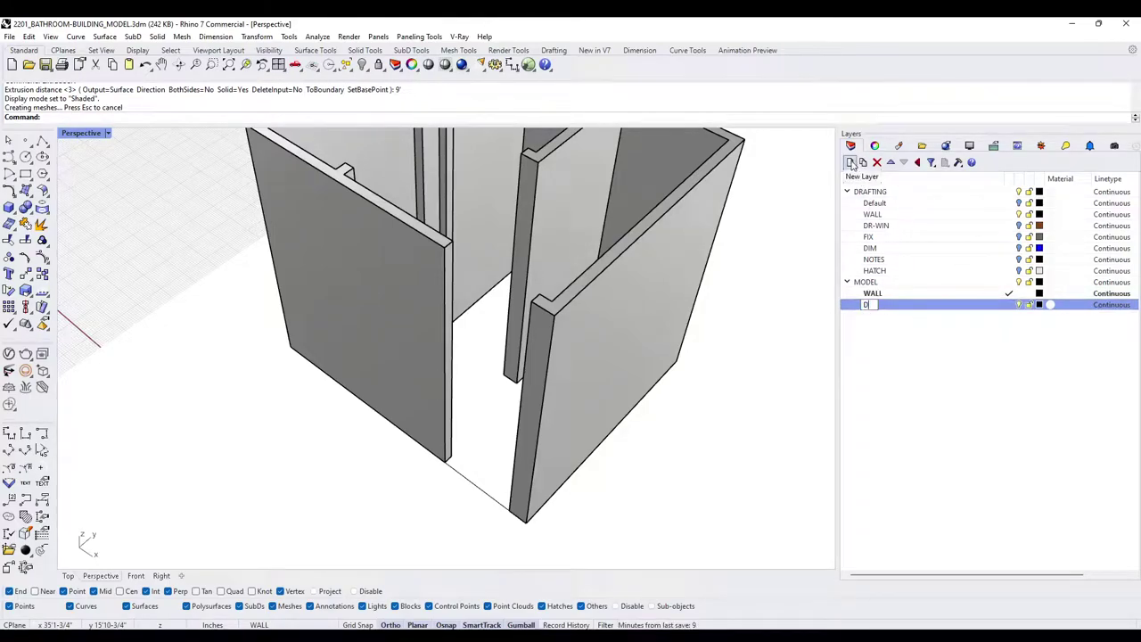
key(BackSpace)
key(BackSpace)
key(BackSpace)
text(WIN-D)
key(Return)
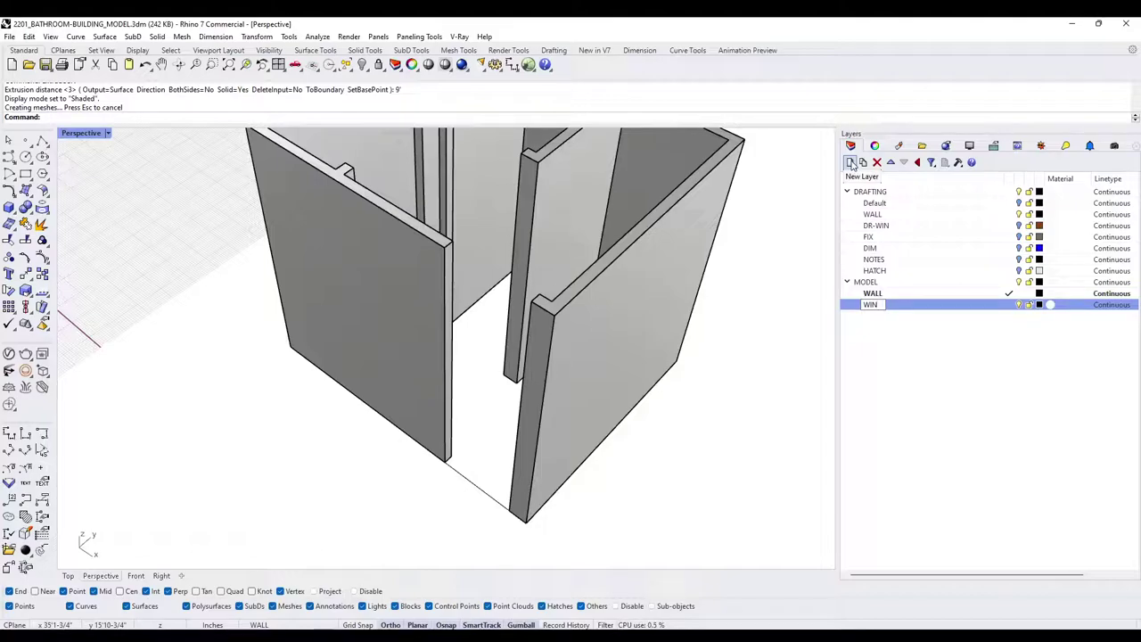
text(WIN-DOOR)
key(Return)
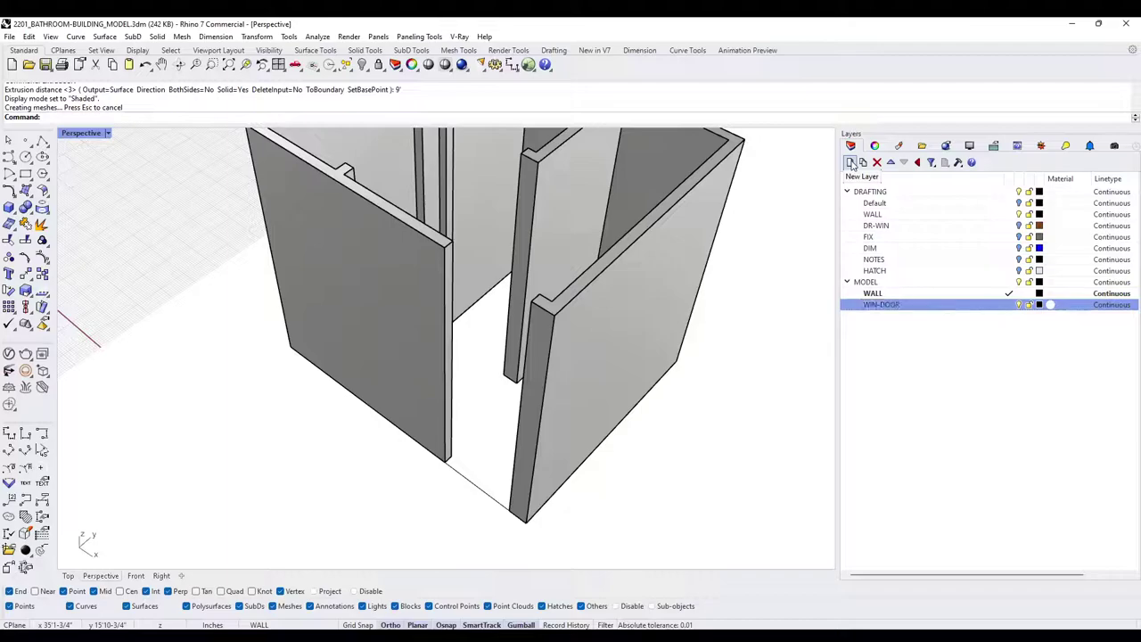
click(1010, 305)
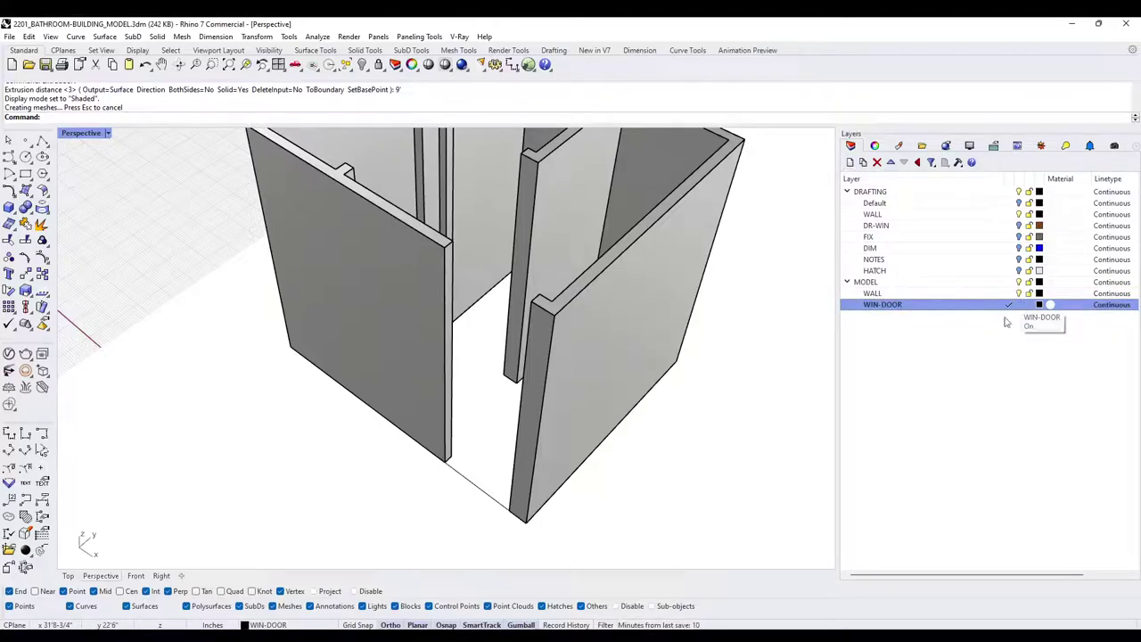
Model the outer door as a solid box filling the opening across the full wall thickness, 8' high
click(9, 207)
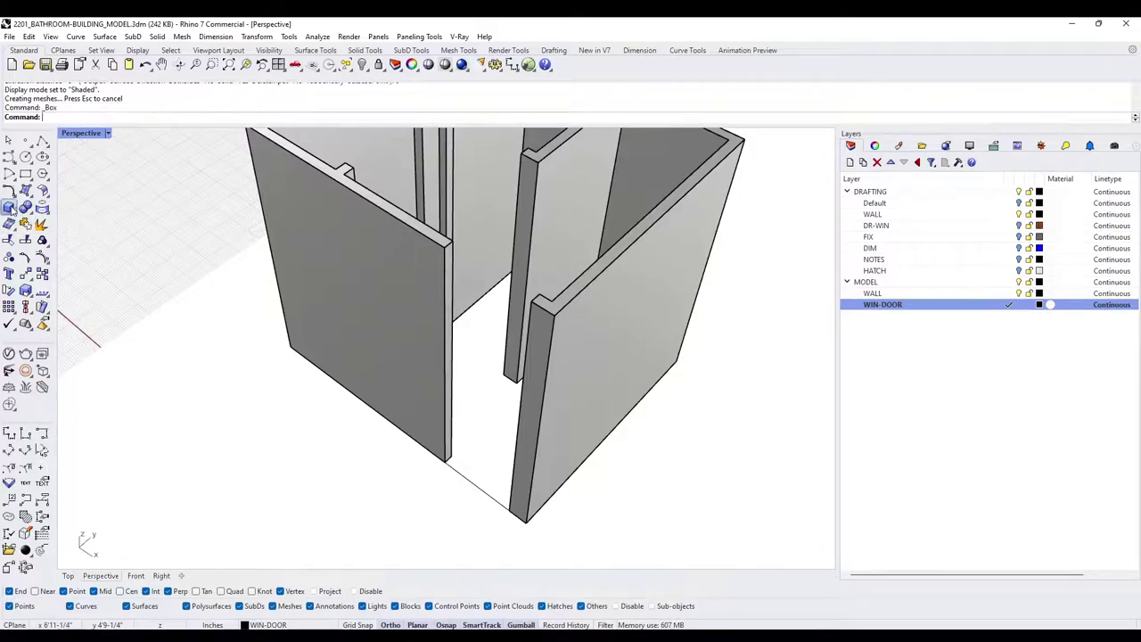
click(453, 461)
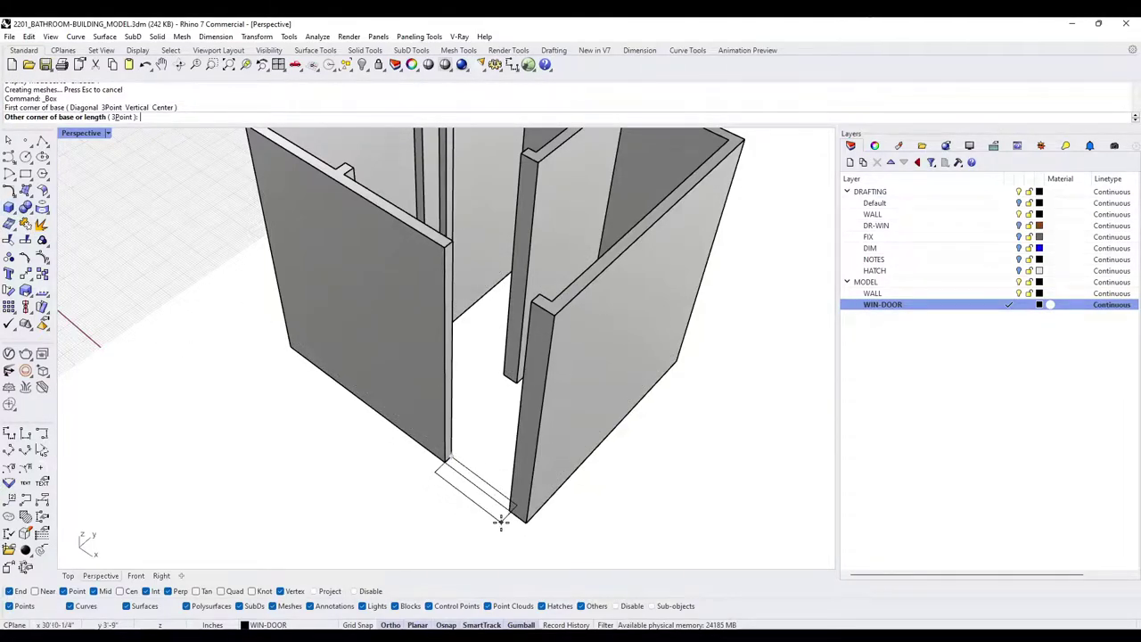
click(501, 522)
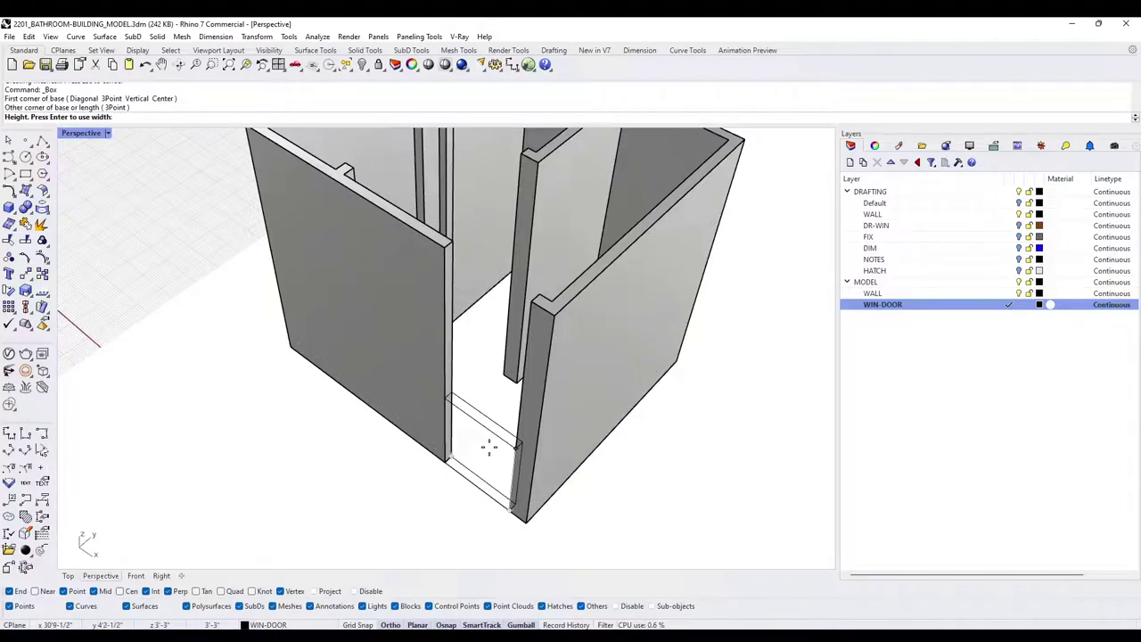
text(8)
key(Return)
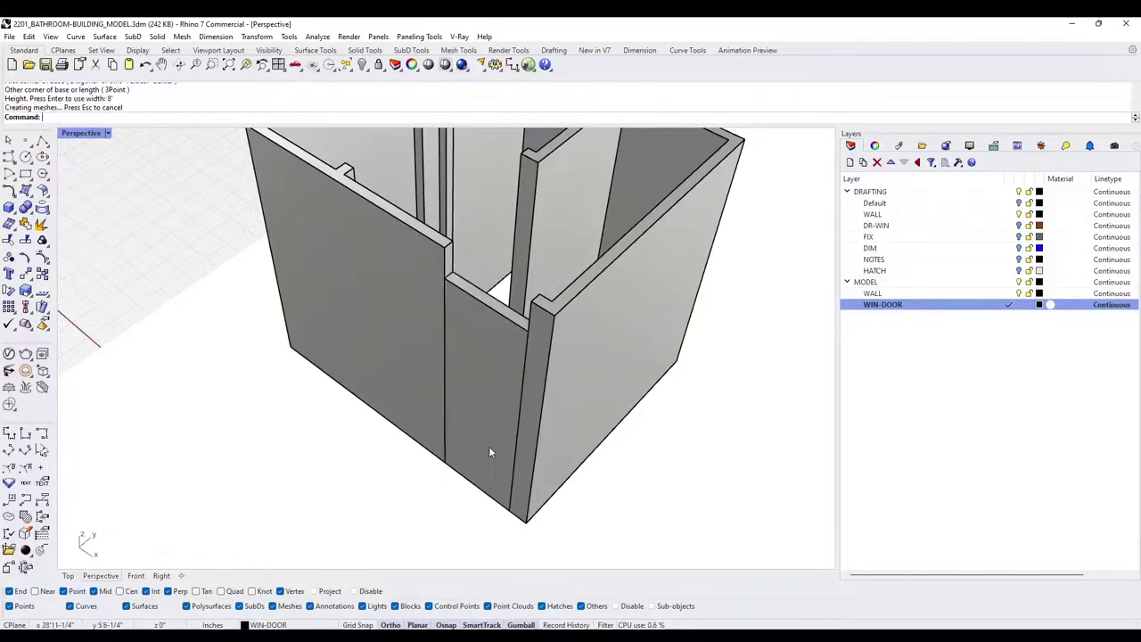
Model a header box above the outer door, from the top of the door up to the top of the wall
right_drag(489, 444, 437, 326)
click(565, 290)
scroll(437, 327, up, 3)
key(Escape)
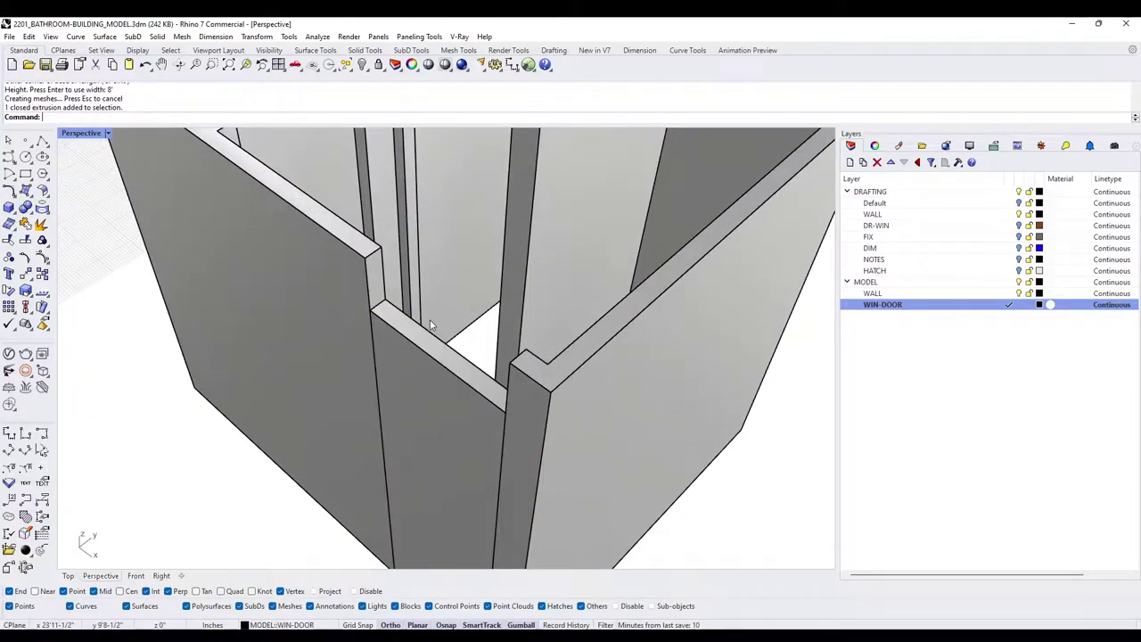
click(8, 207)
click(370, 310)
right_drag(456, 370, 571, 428)
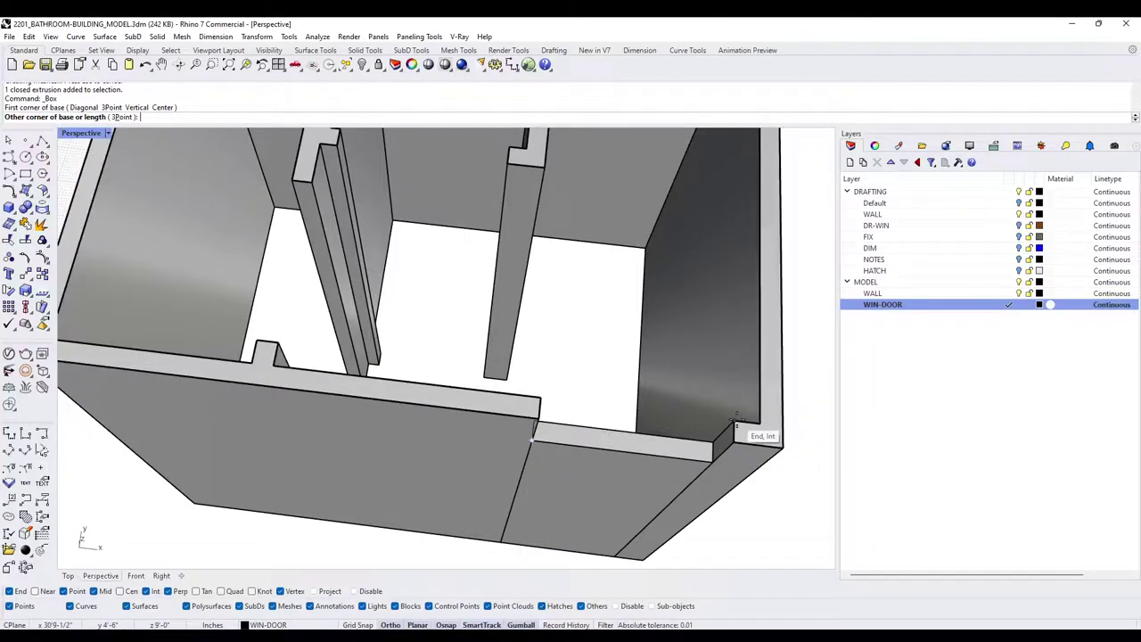
click(735, 421)
click(733, 420)
right_drag(618, 492, 535, 409)
scroll(535, 409, down, 5)
right_drag(465, 398, 515, 436)
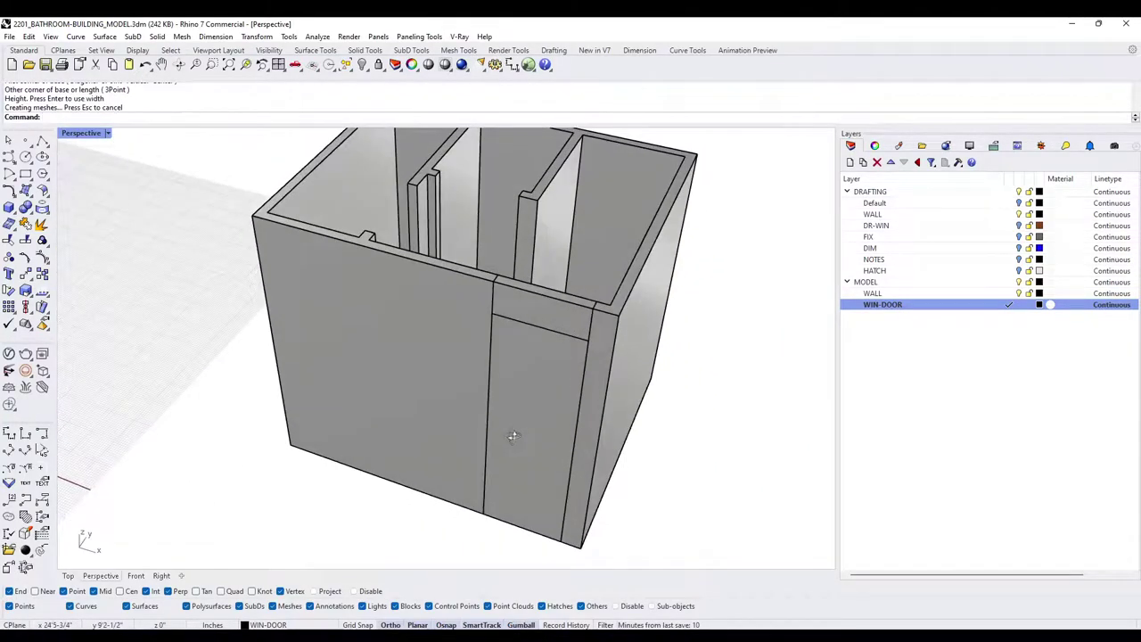
Move the header box above the outer door to the WALL sublayer under MODEL and make that layer current
click(517, 301)
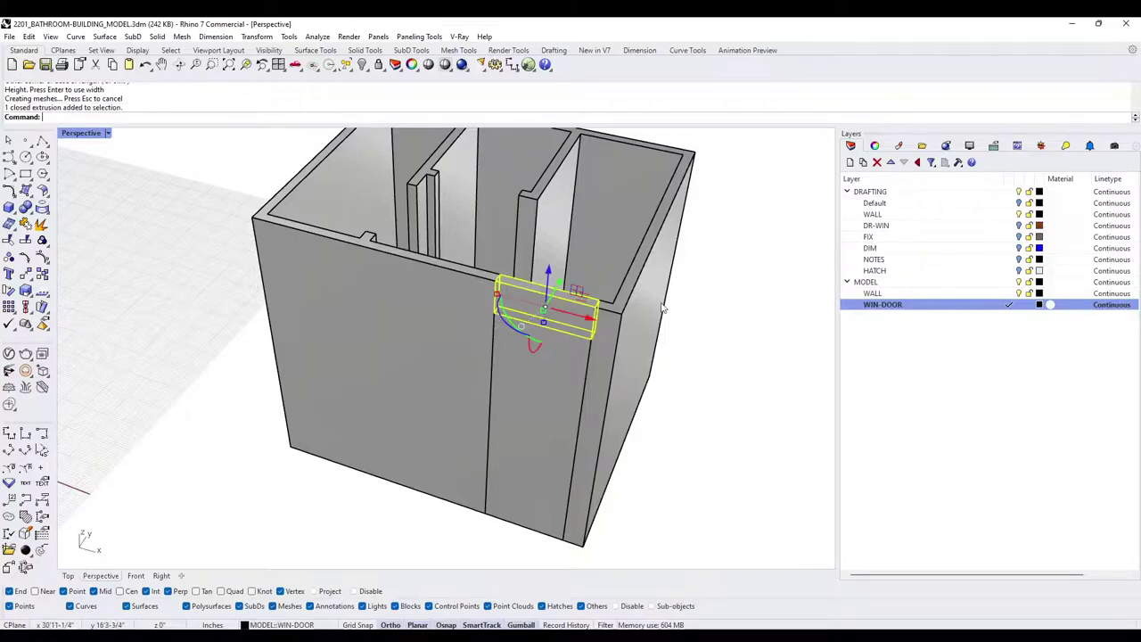
right_click(891, 294)
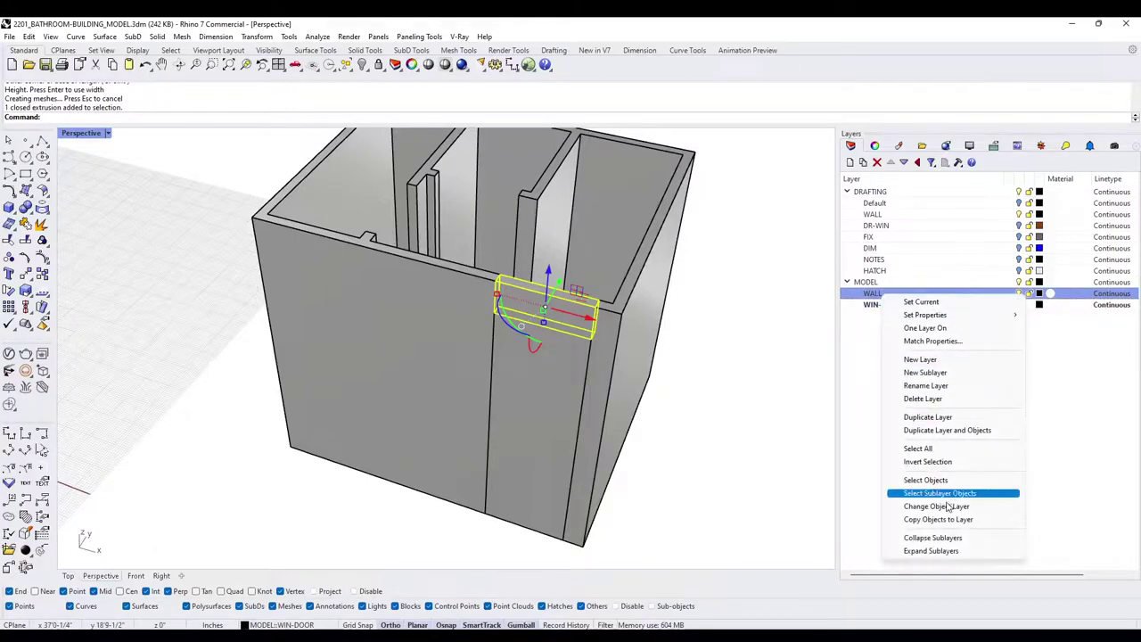
click(947, 508)
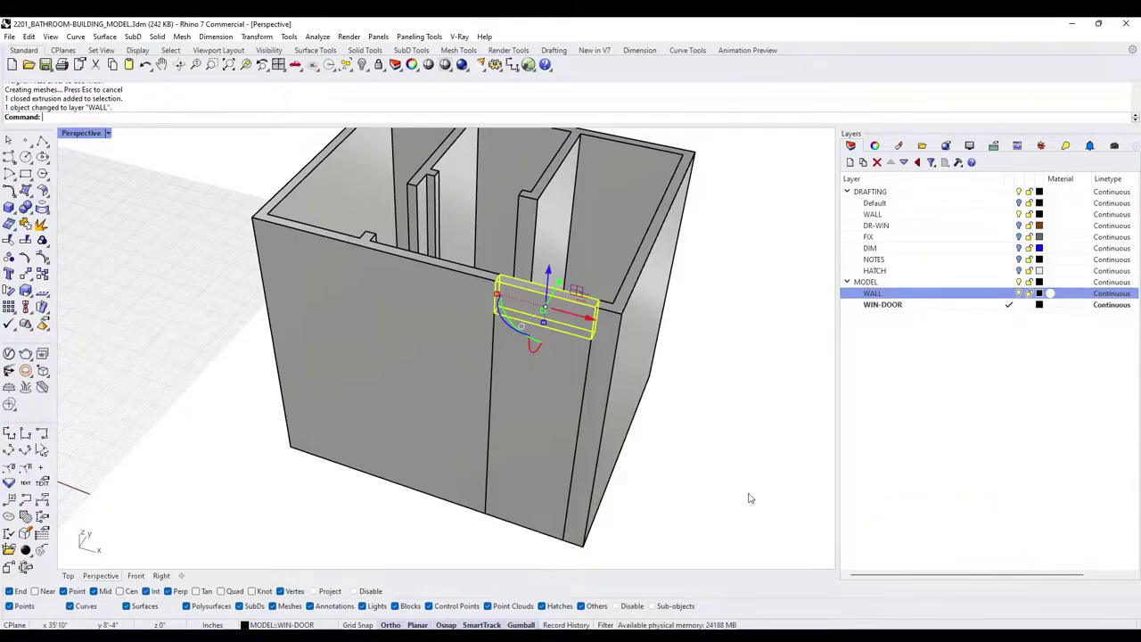
click(1012, 295)
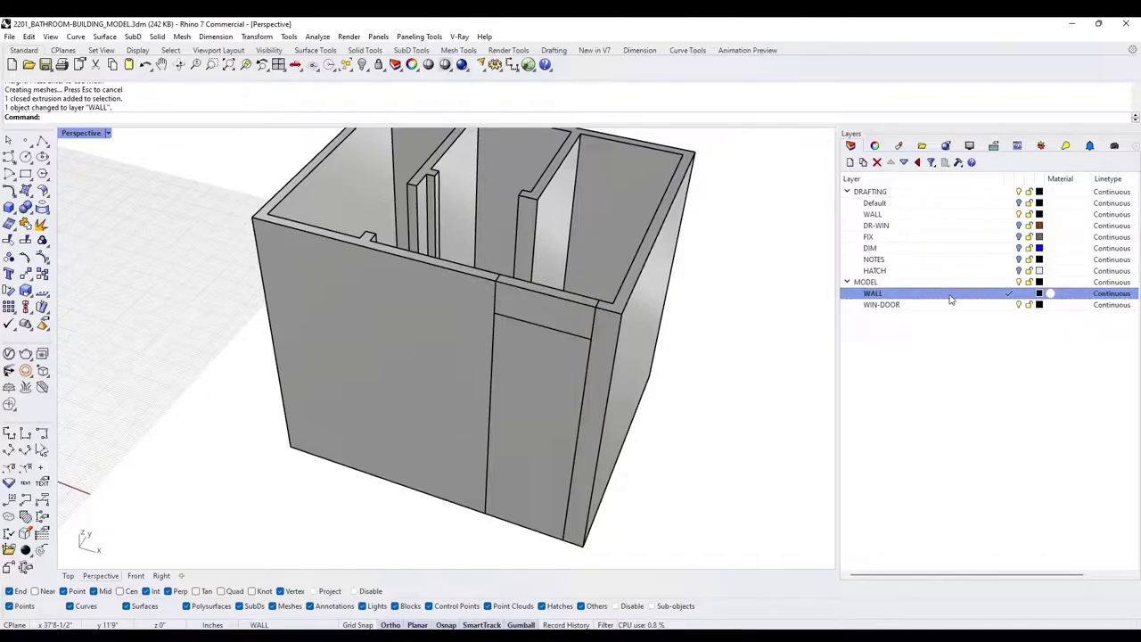
Hide the WIN-DOOR layer to inspect the outer door opening and its header, and show the layer again
click(1019, 305)
right_drag(713, 392, 731, 412)
right_drag(566, 261, 316, 225)
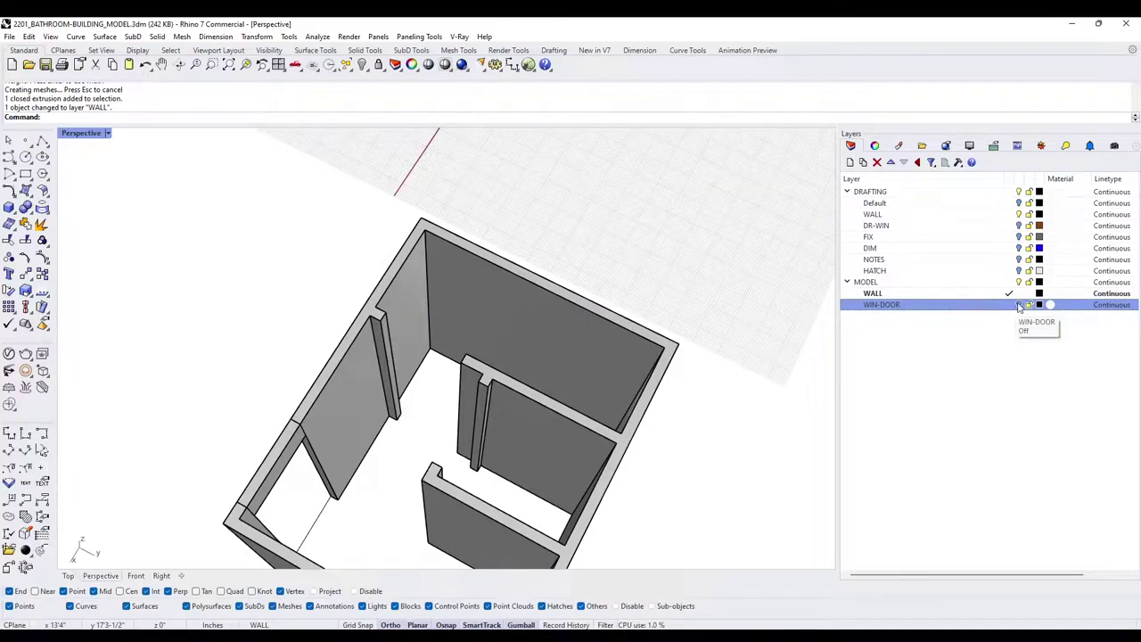
click(1018, 305)
Make the WIN-DOOR layer current and set its layer colour to dark brown
click(1010, 304)
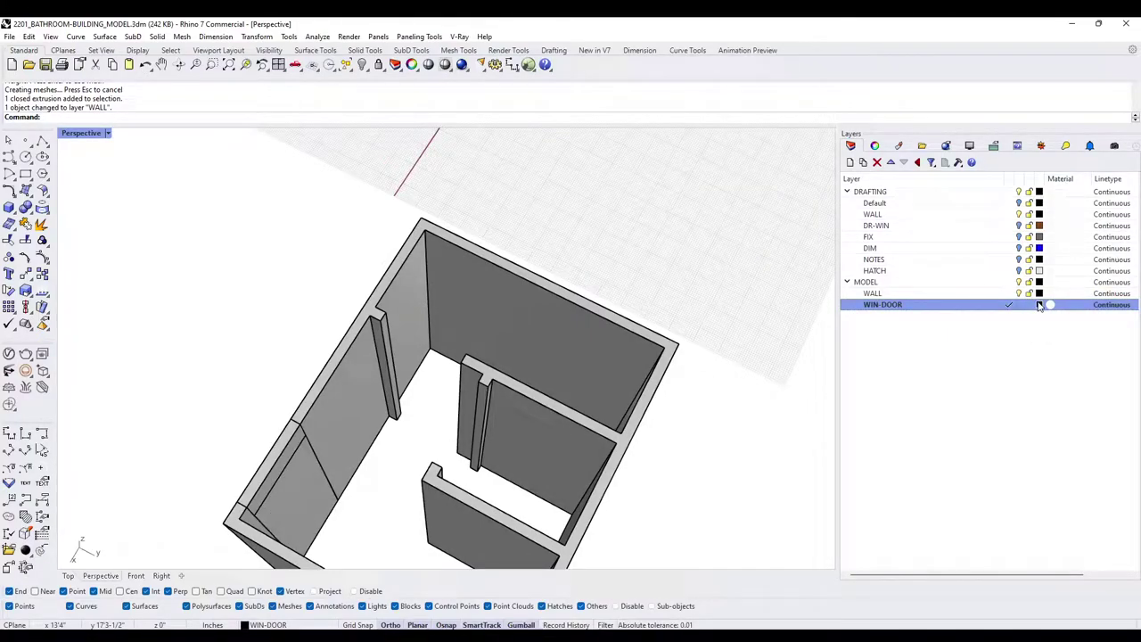
click(1039, 305)
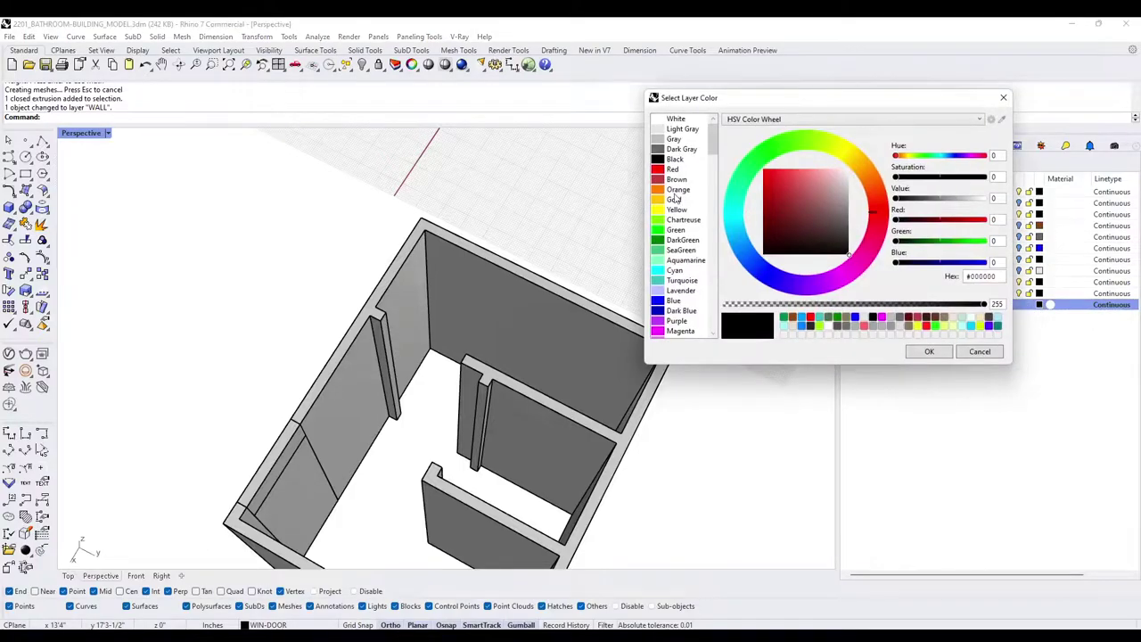
scroll(655, 228, down, 10)
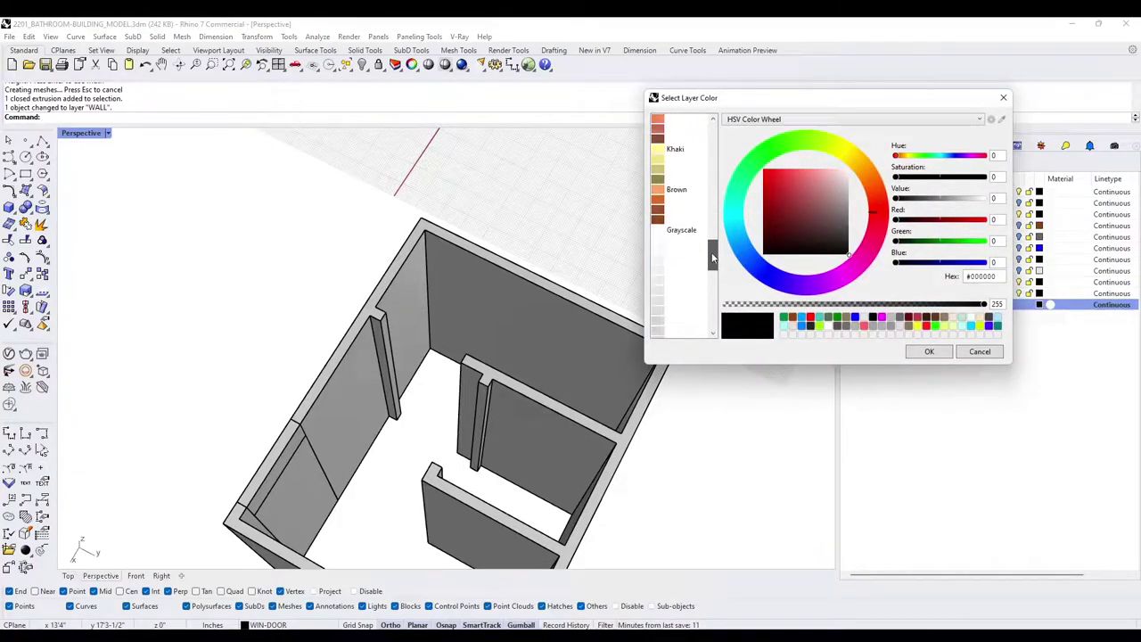
click(657, 219)
click(928, 351)
Model an interior door as a solid box 6'8 high between the outer wall's stub and the end of the facing partition
right_drag(408, 484, 348, 465)
right_drag(263, 355, 447, 252)
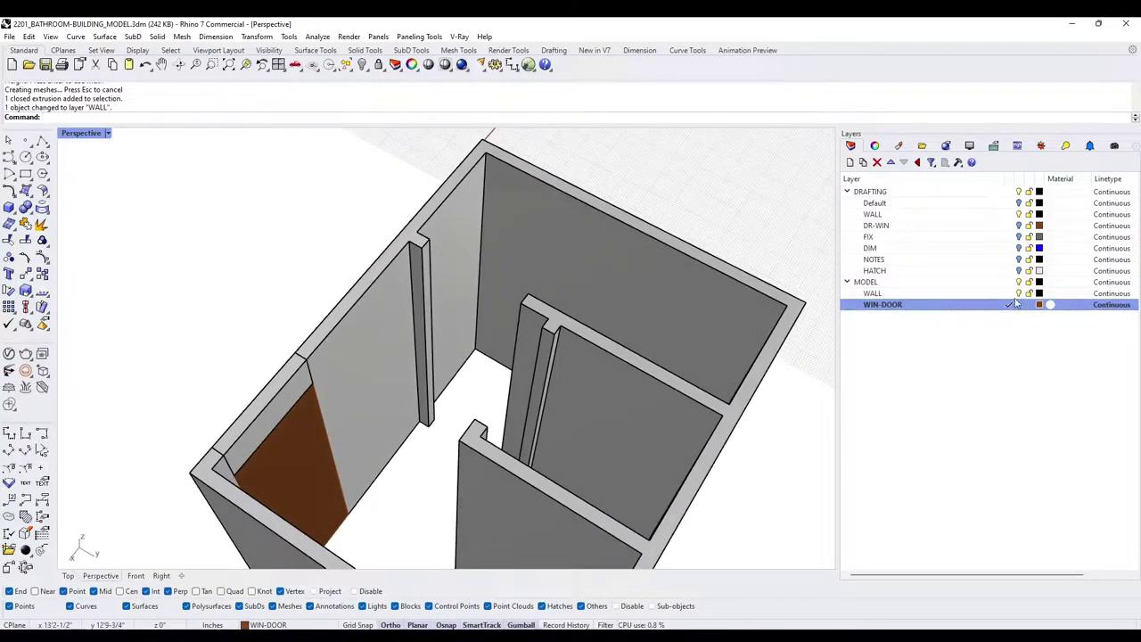
click(9, 207)
right_drag(450, 421, 465, 431)
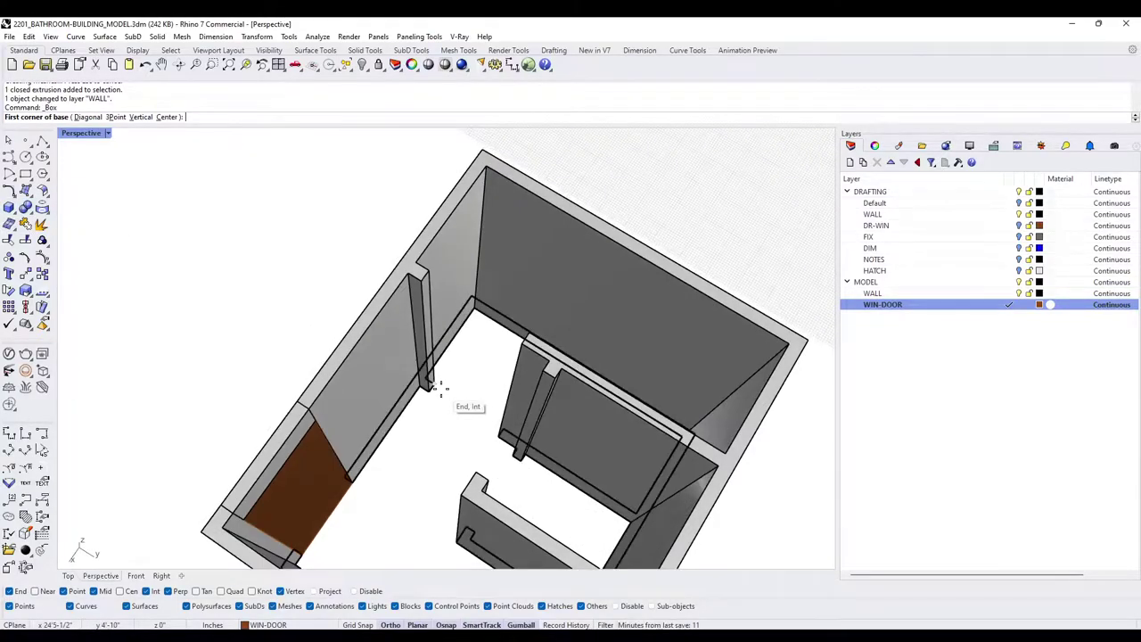
click(445, 398)
scroll(455, 406, up, 3)
click(499, 440)
right_drag(502, 438, 499, 371)
text(6'8)
key(Return)
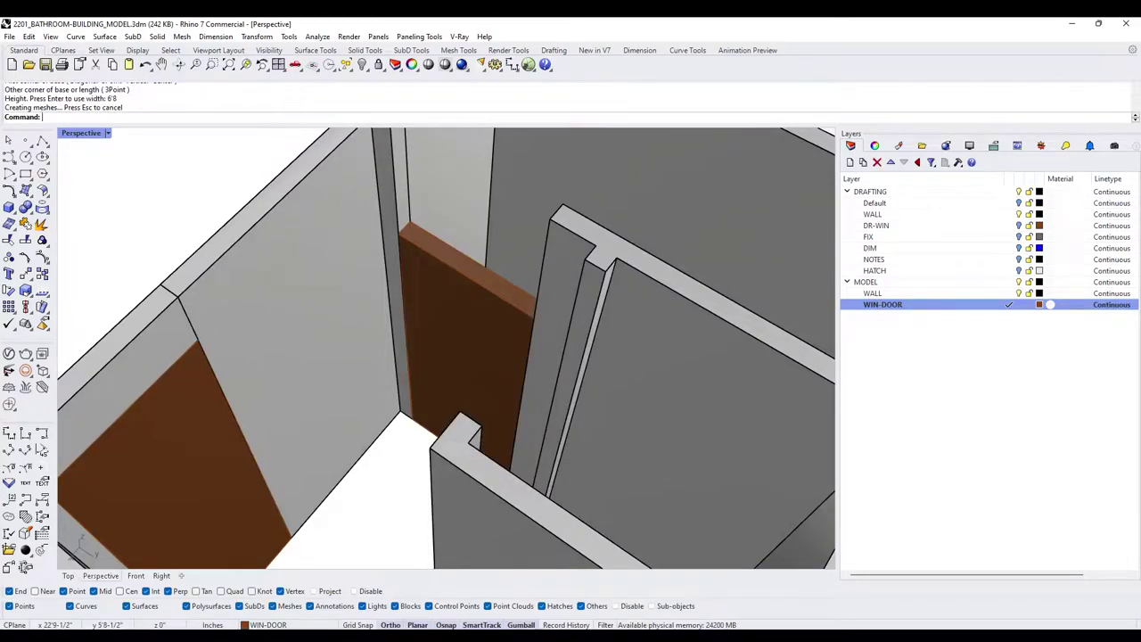
Make the WALL sublayer under MODEL current
scroll(425, 323, down, 5)
right_drag(425, 322, 557, 317)
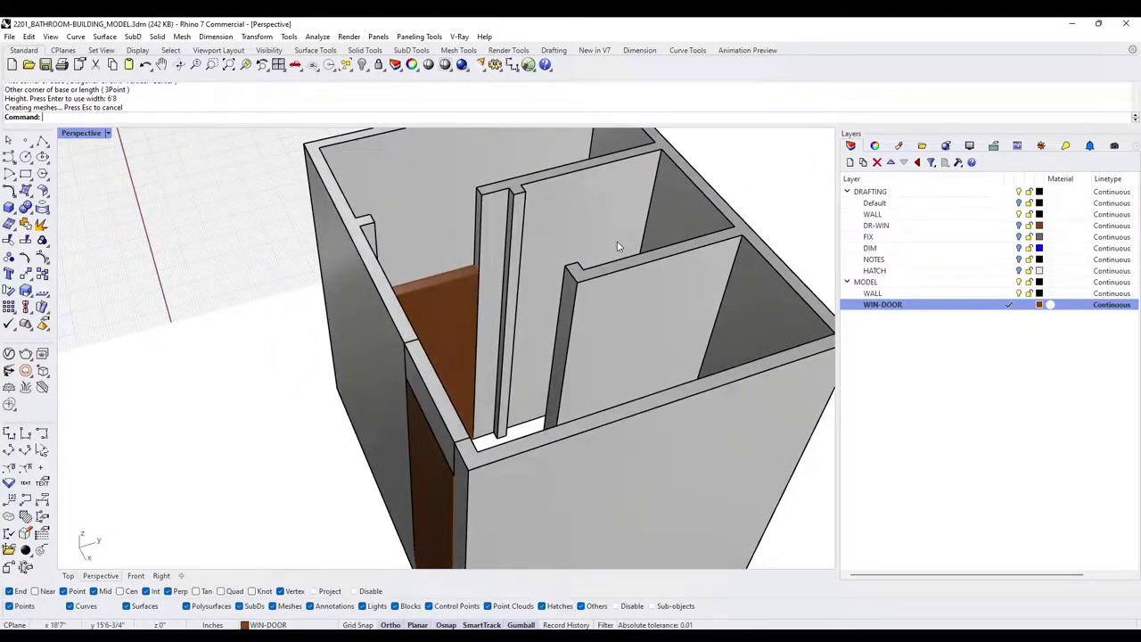
scroll(524, 261, up, 5)
shift+right_drag(524, 262, 536, 370)
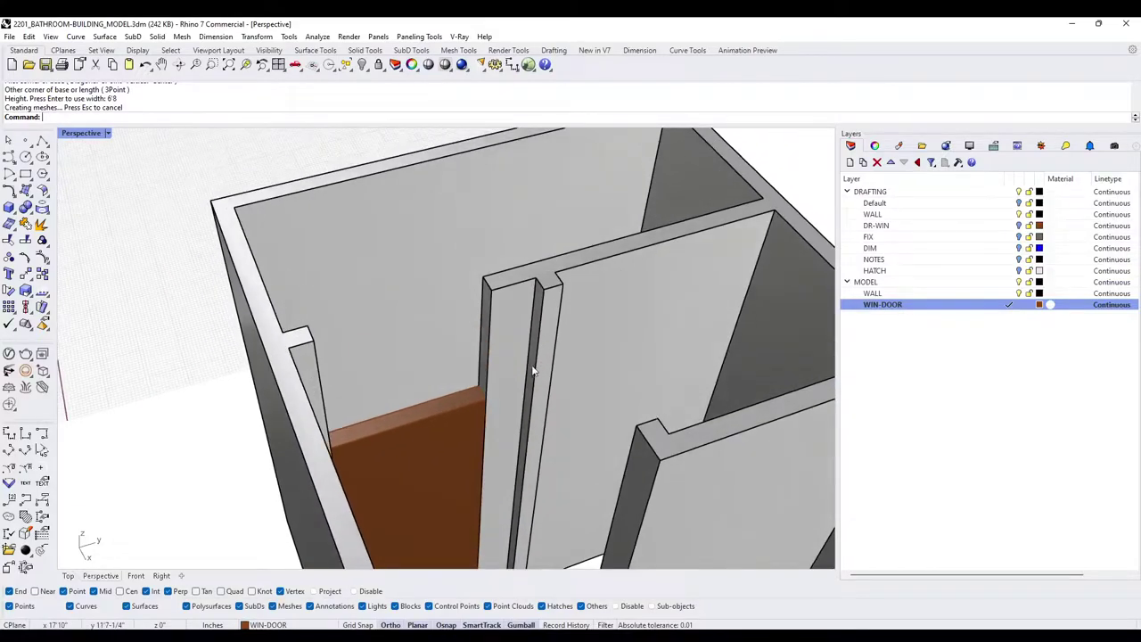
click(1008, 293)
Model a header as a solid box from the top of the interior door up to the top of the walls
scroll(589, 353, down, 5)
scroll(541, 361, up, 4)
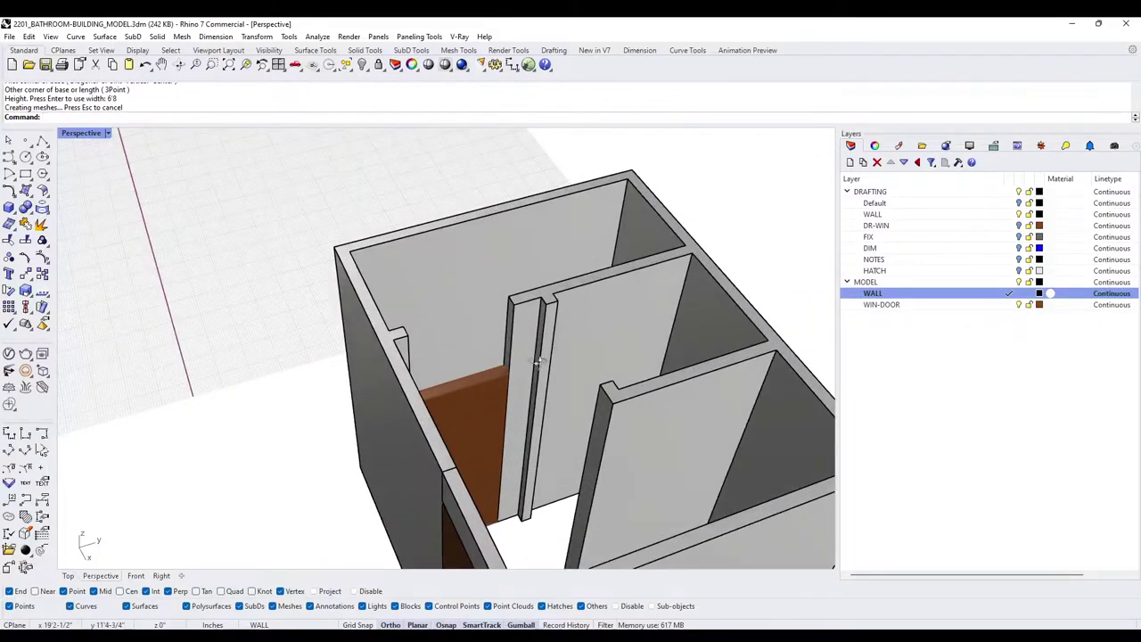
scroll(391, 362, up, 4)
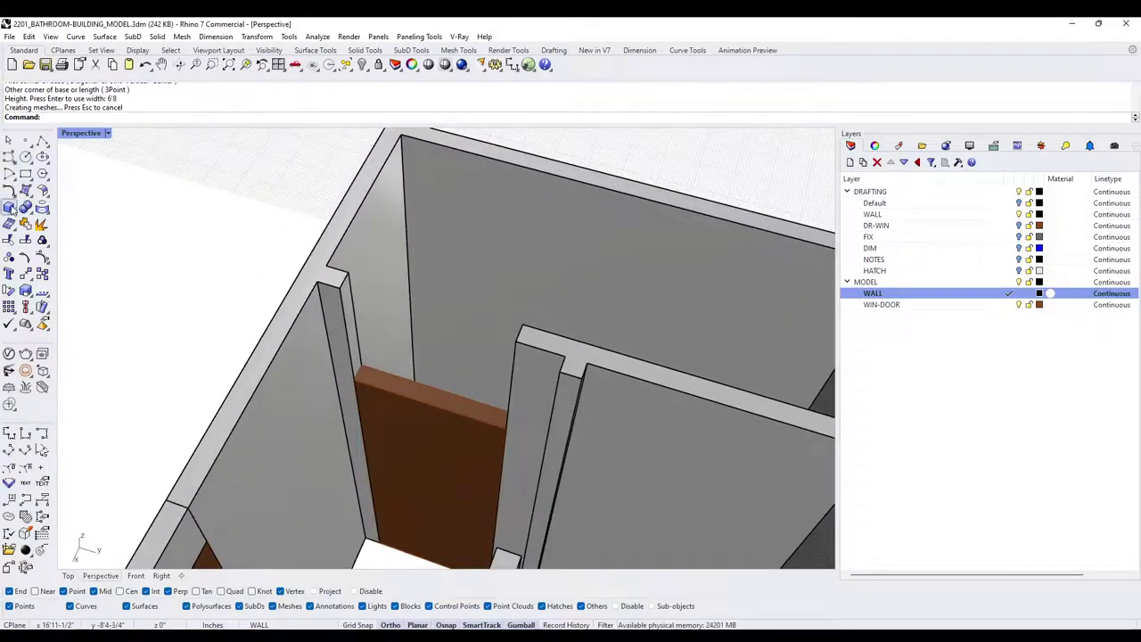
click(9, 208)
click(368, 365)
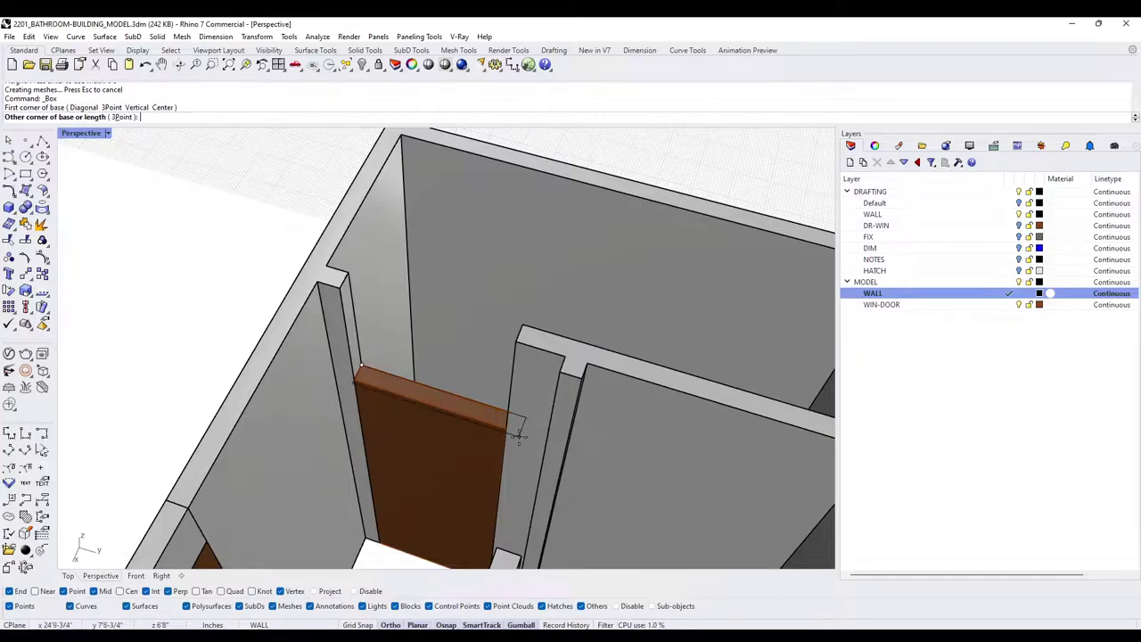
click(521, 445)
click(521, 353)
scroll(494, 365, down, 5)
right_drag(495, 365, 515, 335)
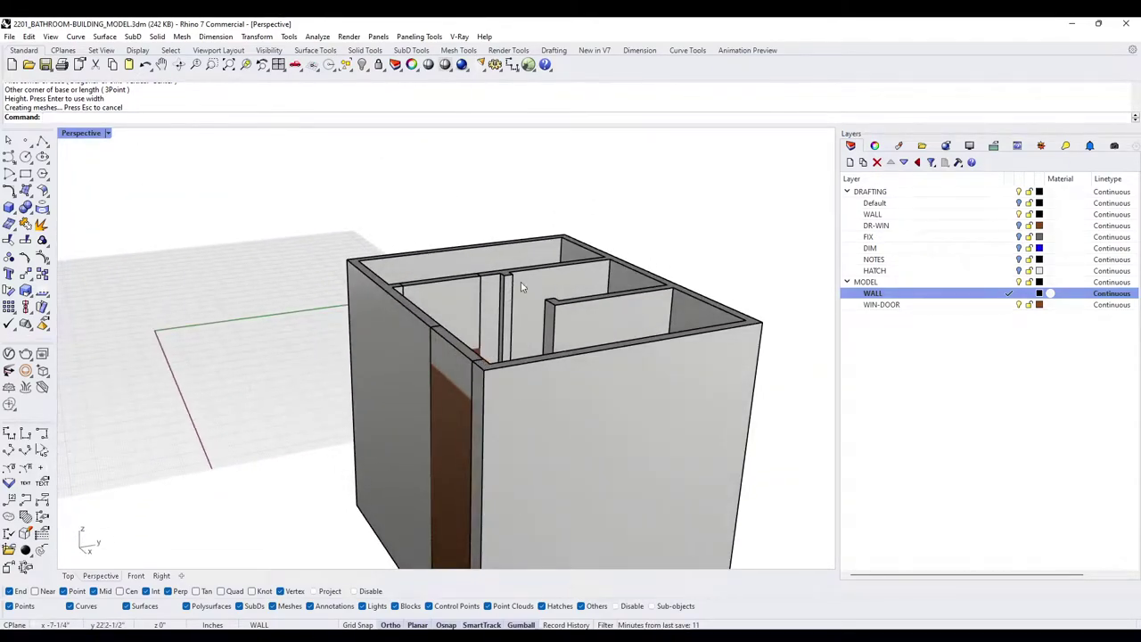
click(463, 363)
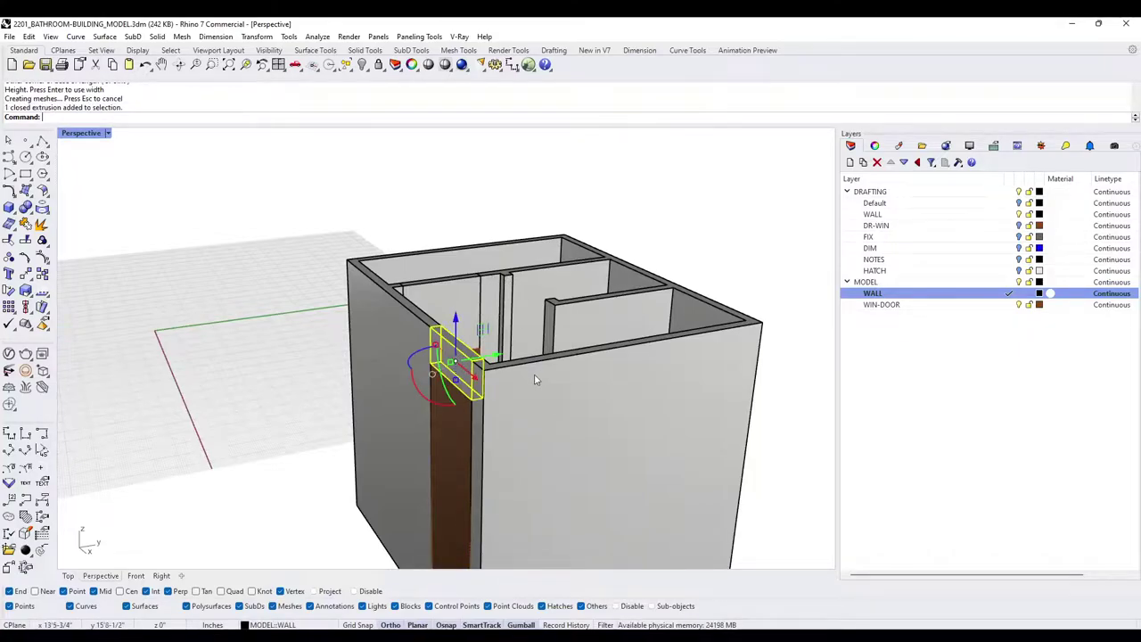
key(Delete)
right_drag(538, 269, 497, 429)
right_drag(515, 352, 505, 278)
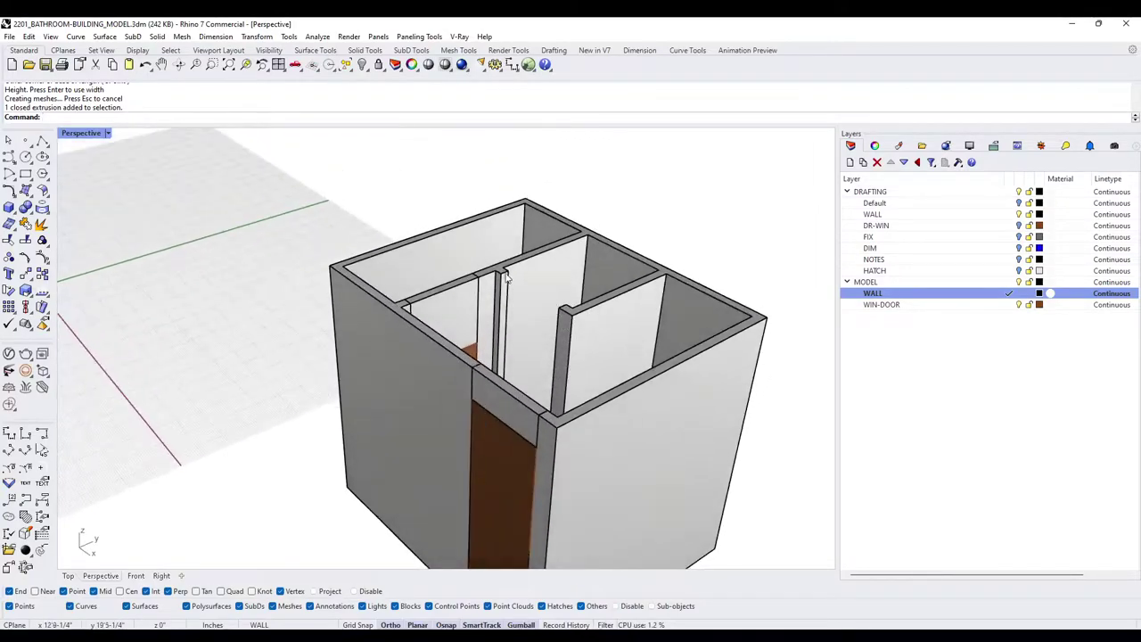
Model a header box across the opening between the two inner partitions, from the wall top down to the outer door's top
click(10, 207)
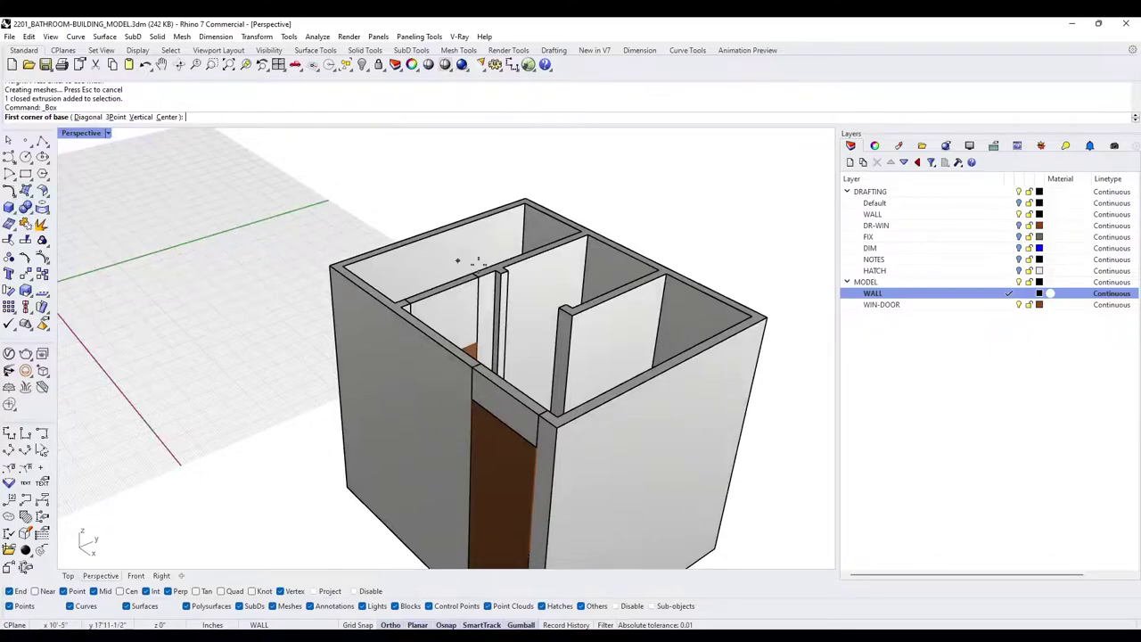
scroll(473, 261, up, 5)
click(461, 248)
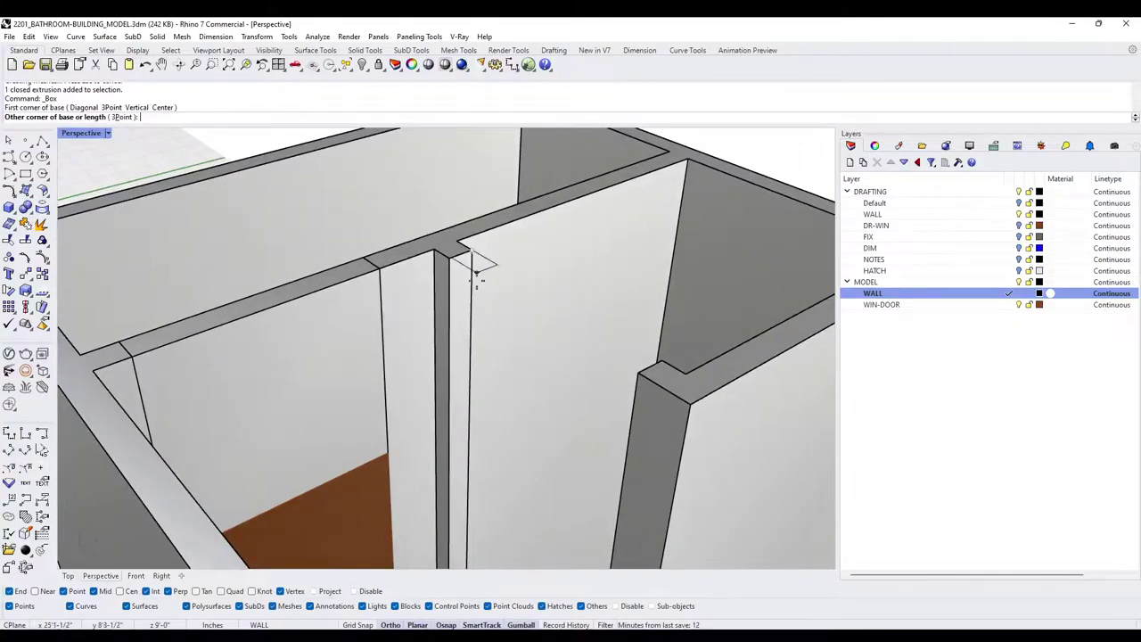
click(638, 374)
scroll(624, 382, down, 5)
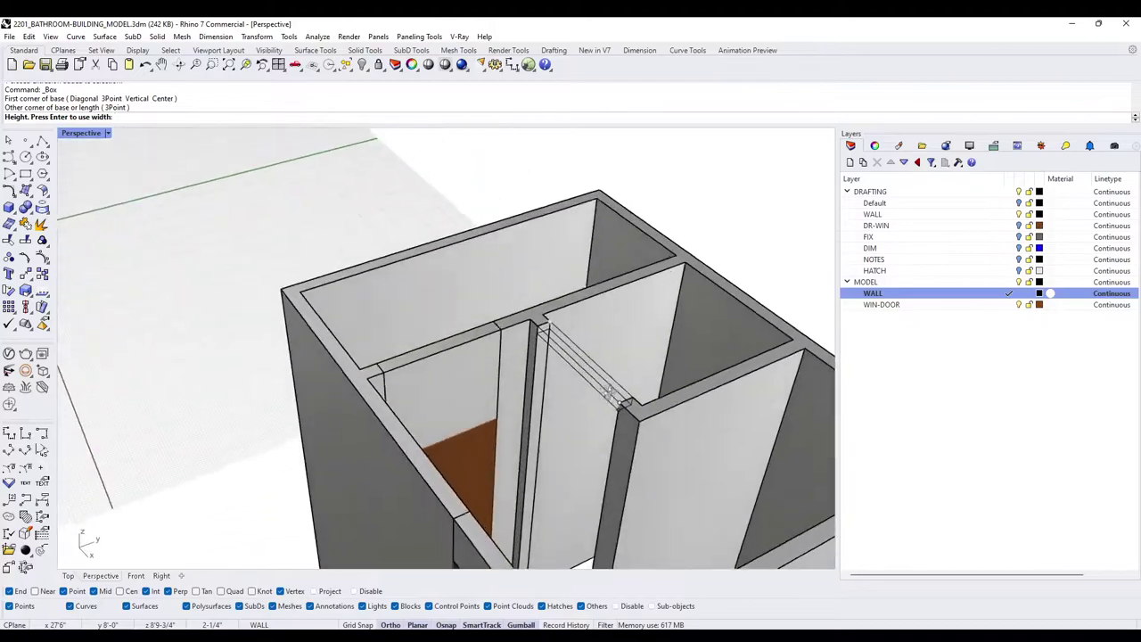
mouse_move(610, 393)
right_down()
mouse_move(619, 363)
mouse_move(612, 389)
mouse_move(622, 375)
right_up()
shift+right_drag(600, 433, 598, 313)
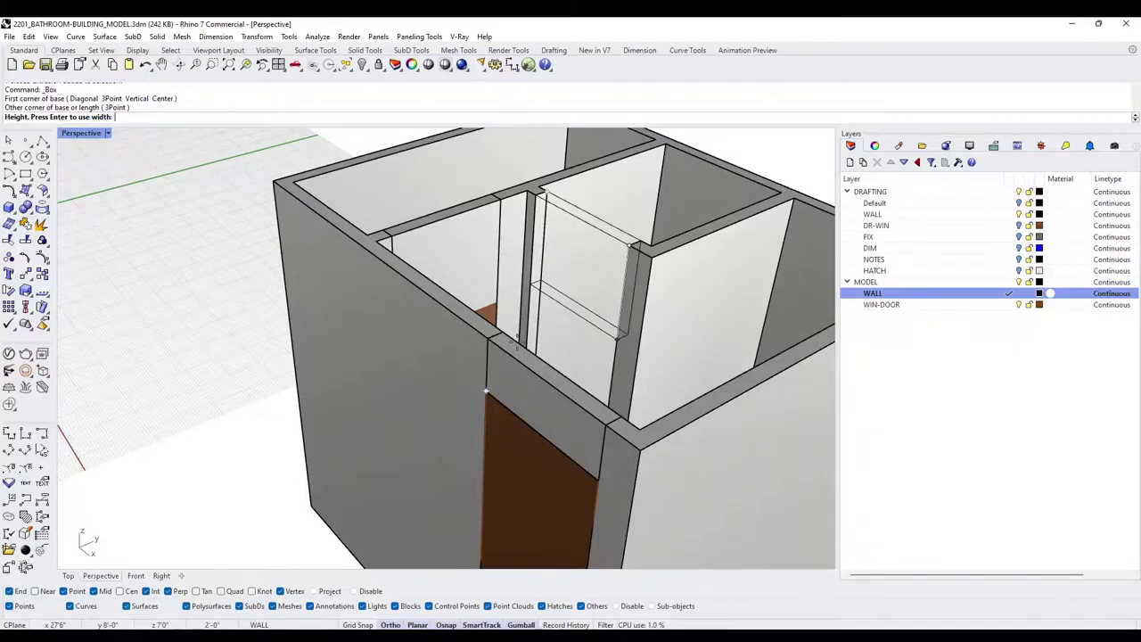
click(488, 390)
right_drag(488, 390, 460, 316)
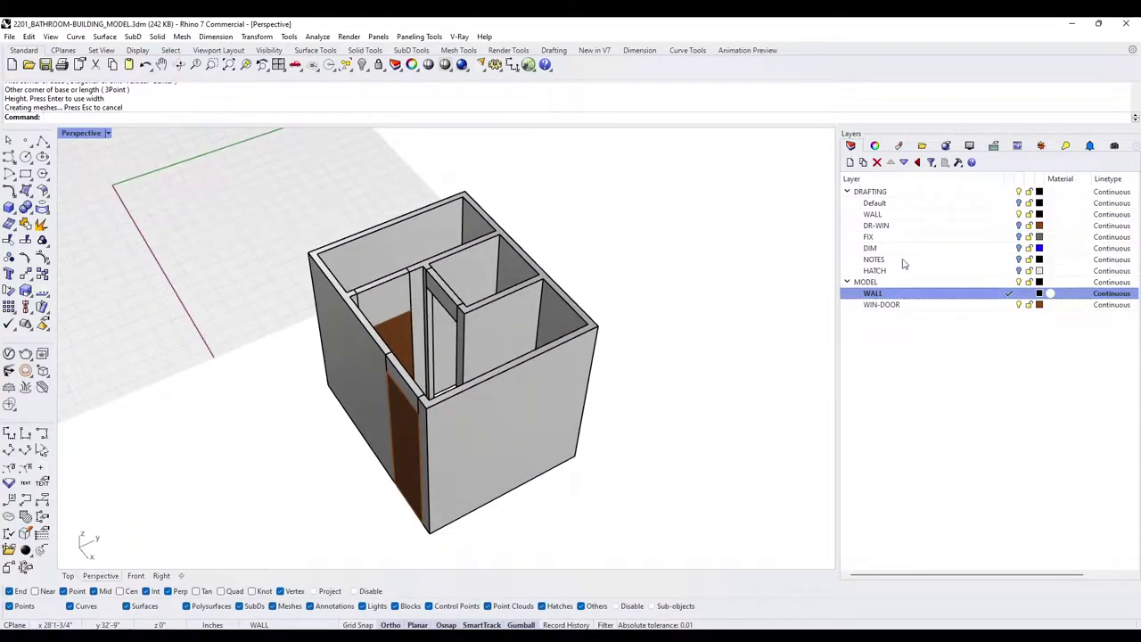
Hide the WIN-DOOR layer and Boolean-union the walls and headers into one solid, leaving out the line at the outer door's threshold
click(1019, 307)
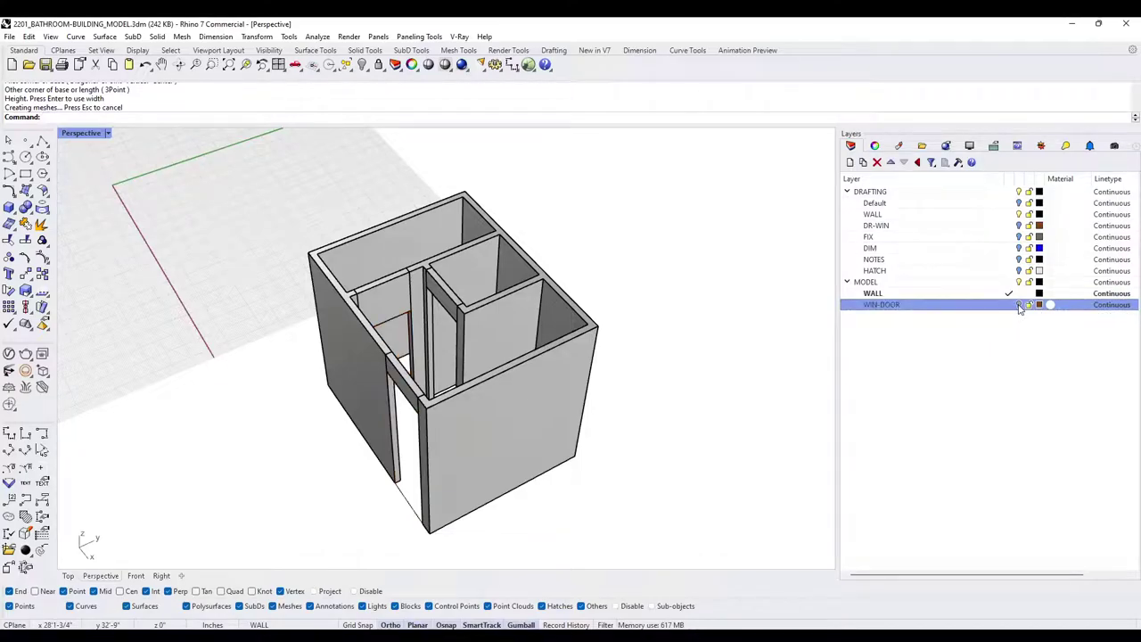
drag(727, 510, 256, 199)
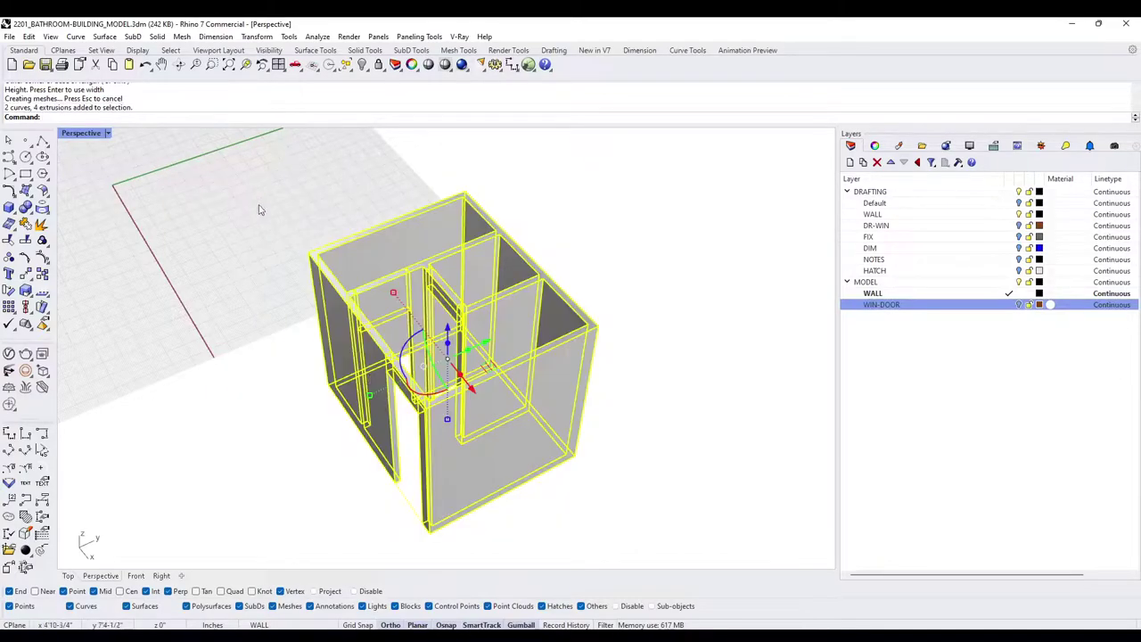
ctrl+click(408, 505)
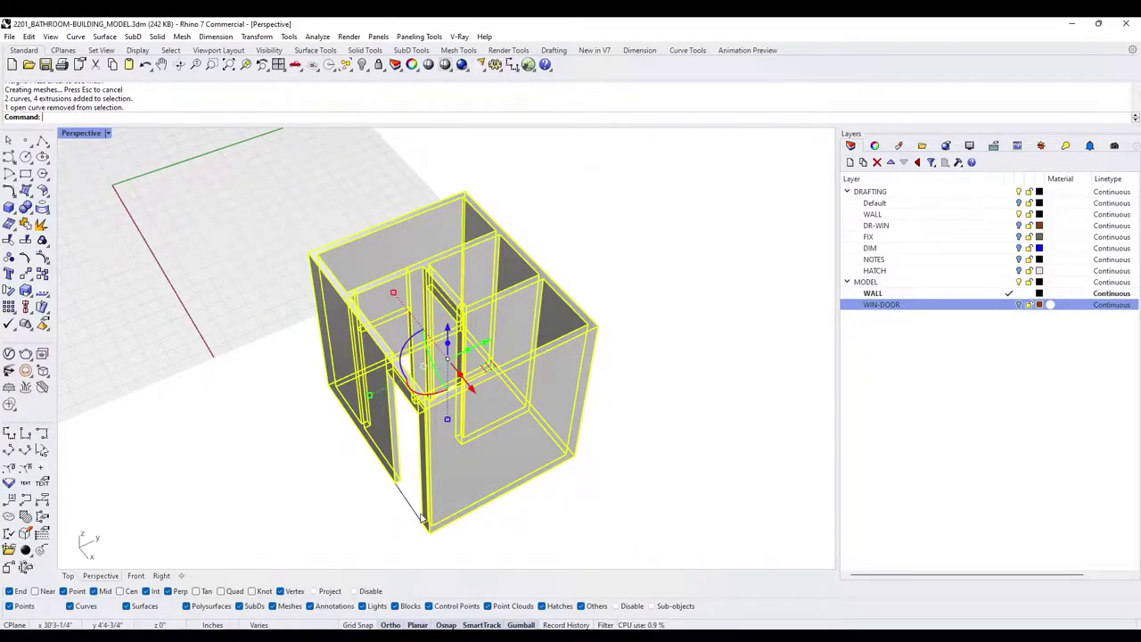
text(BU)
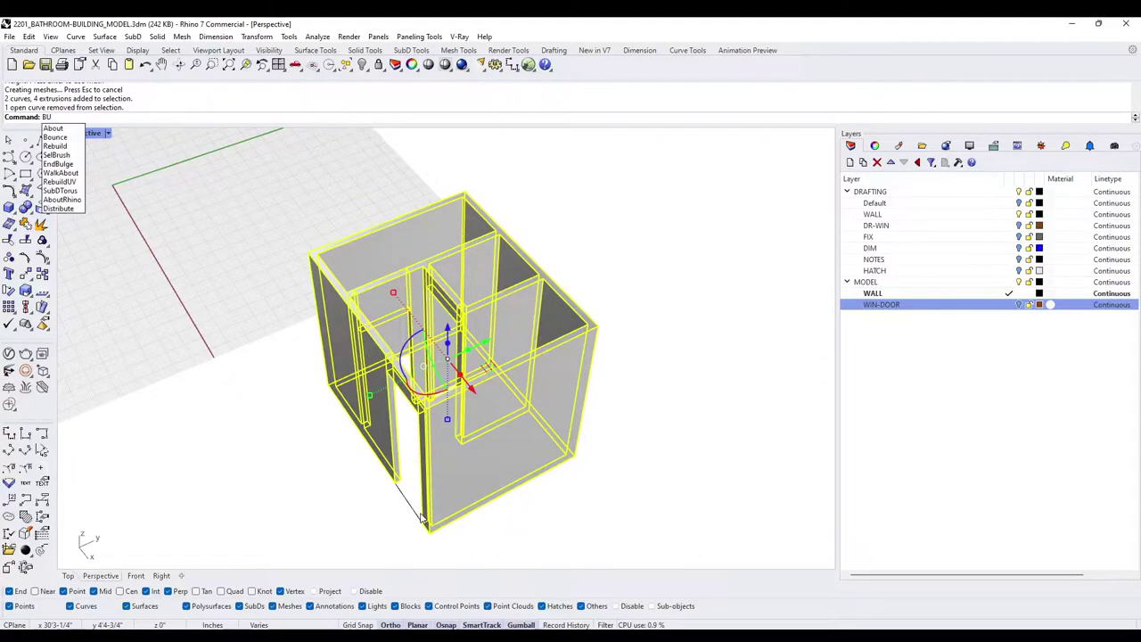
key(Return)
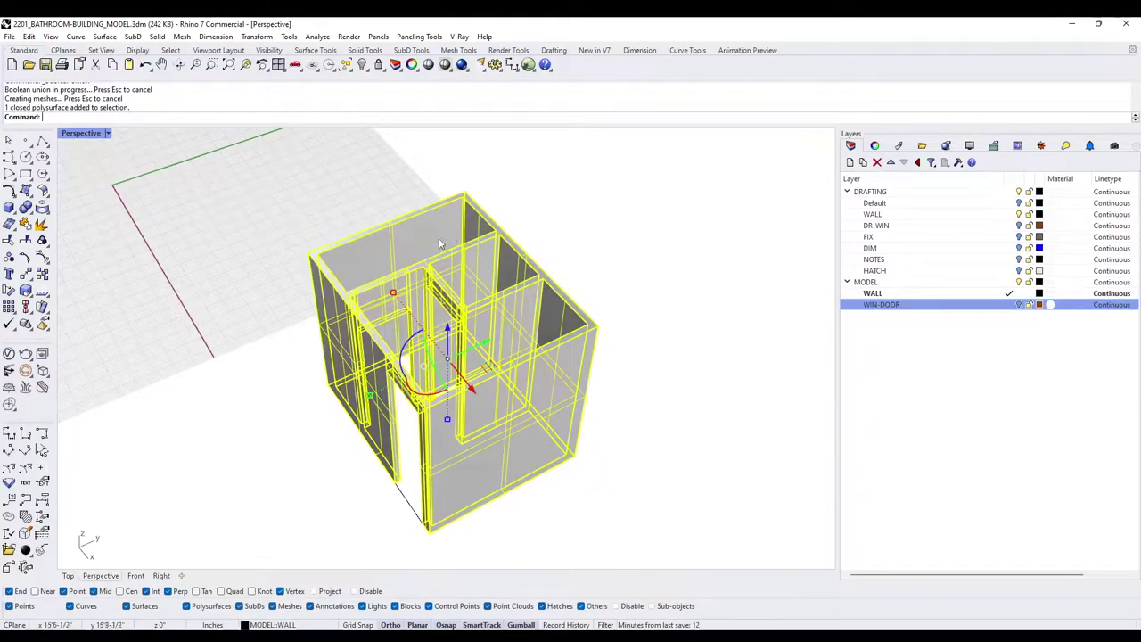
Merge all coplanar faces of the unioned wall solid and clear the selection
text(MergeAllCoplanarFaces)
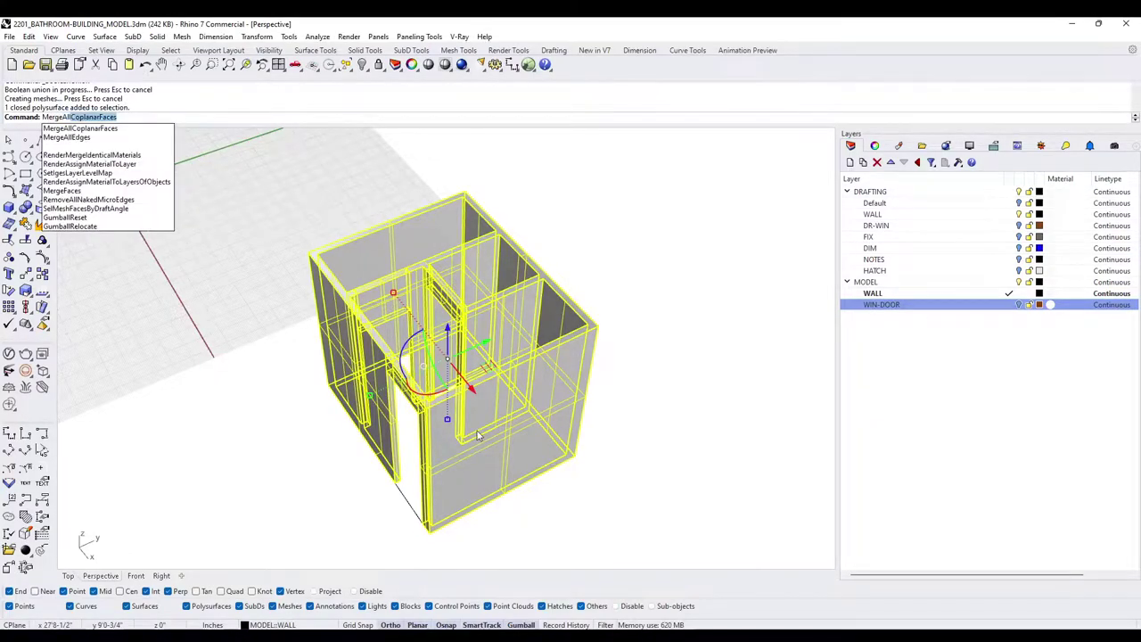
key(Return)
key(Escape)
right_drag(475, 405, 366, 269)
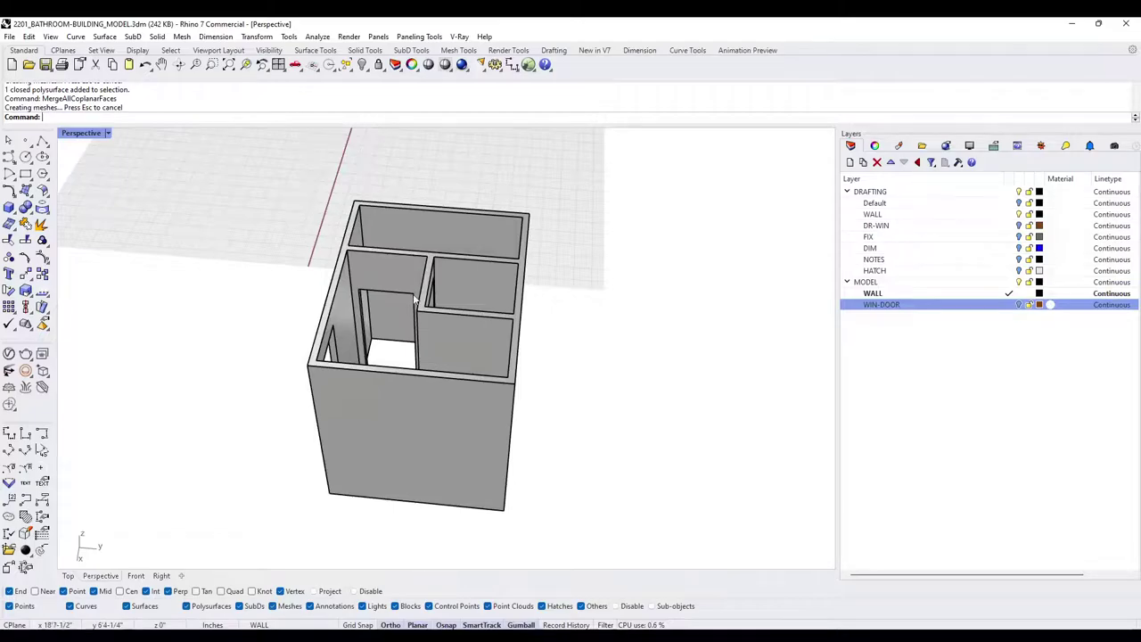
right_drag(400, 309, 486, 359)
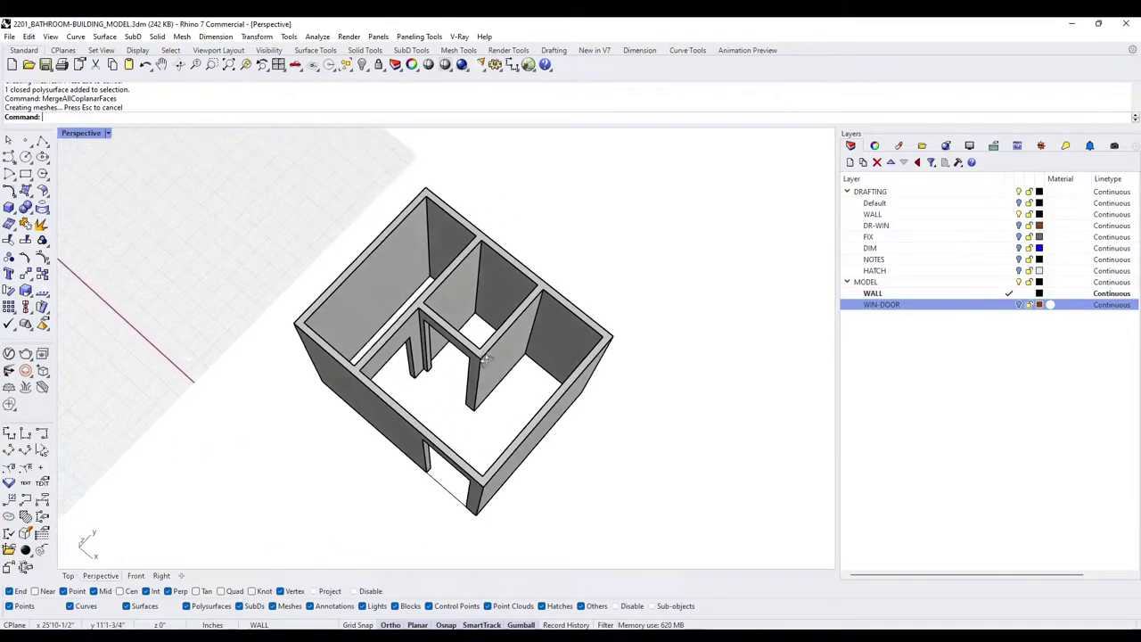
Show the WIN-DOOR layer again and inspect the doors within the merged walls
click(1018, 305)
right_drag(642, 402, 639, 357)
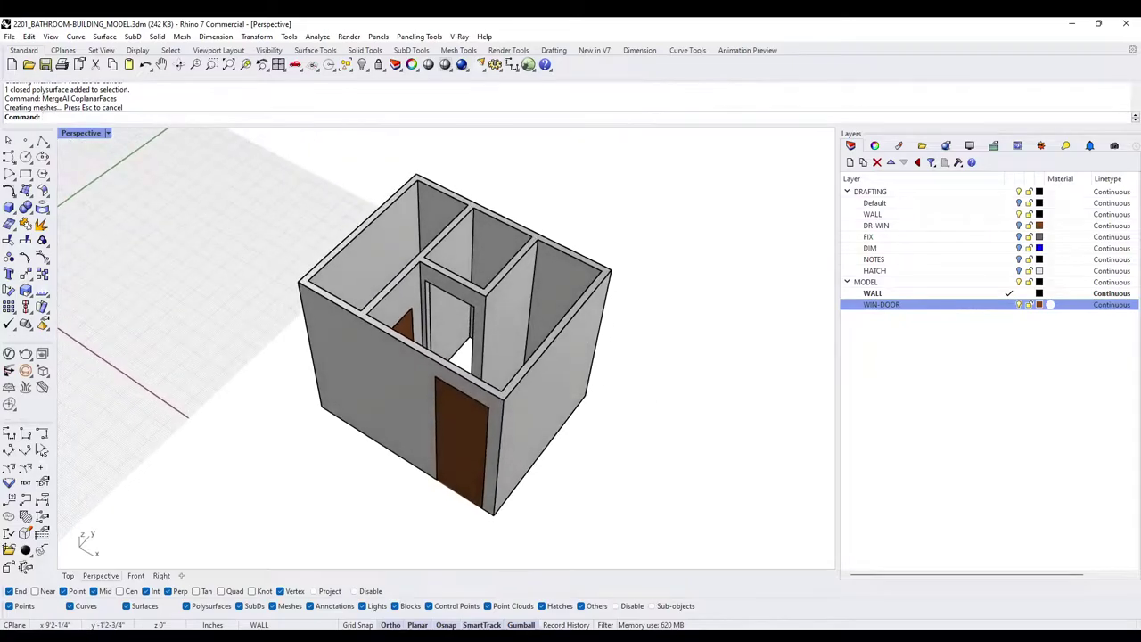
key(alt+Tab)
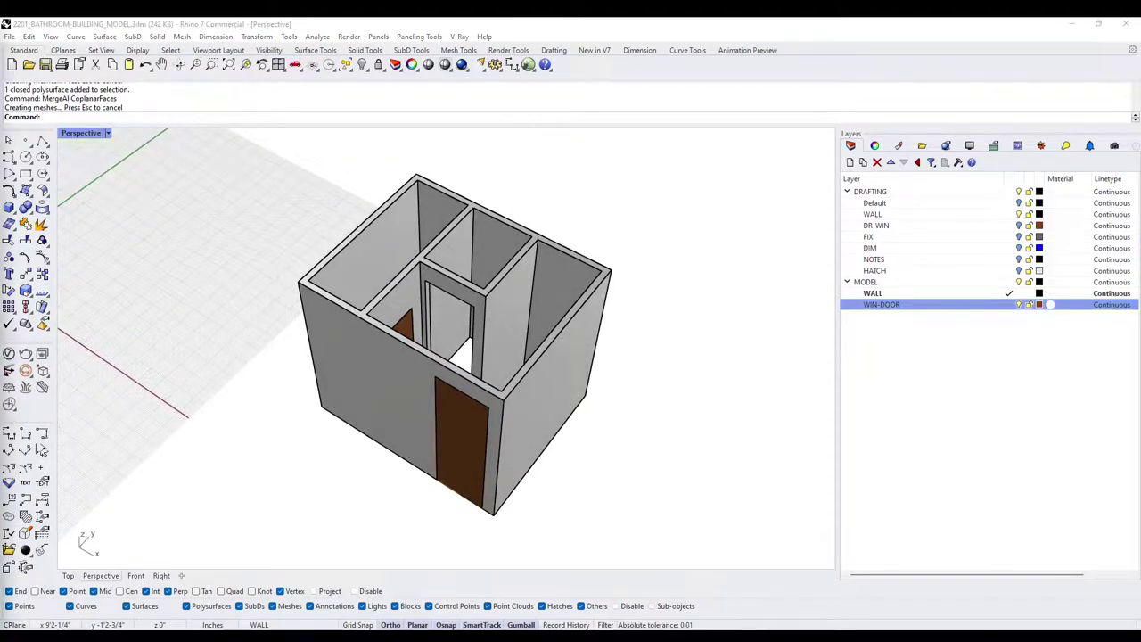
click(896, 349)
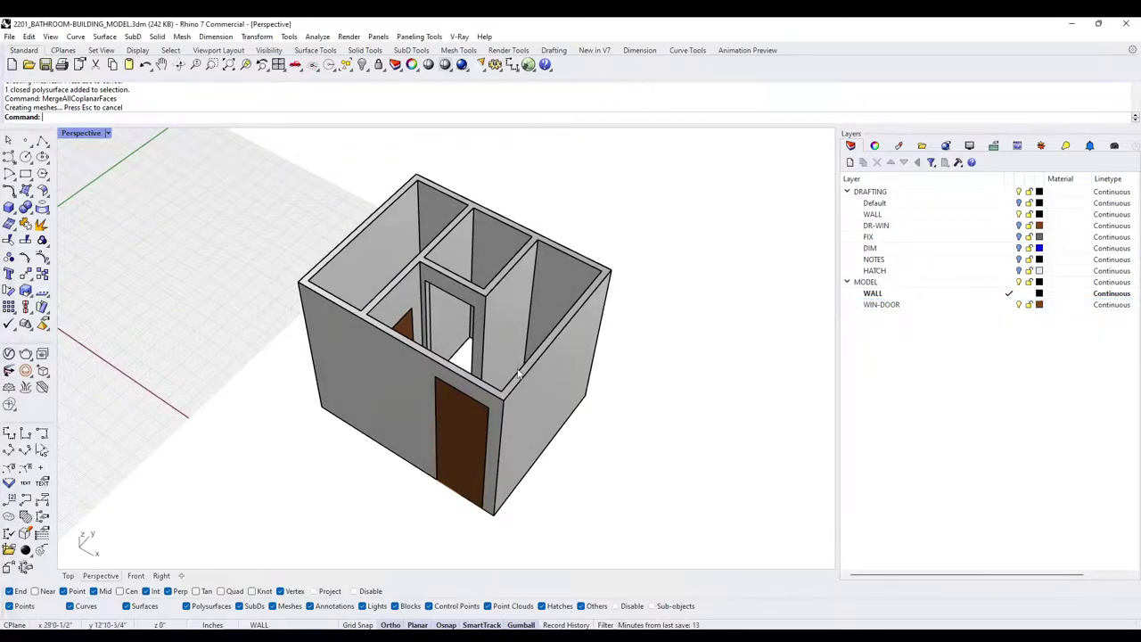
scroll(552, 364, down, 2)
right_drag(552, 364, 473, 419)
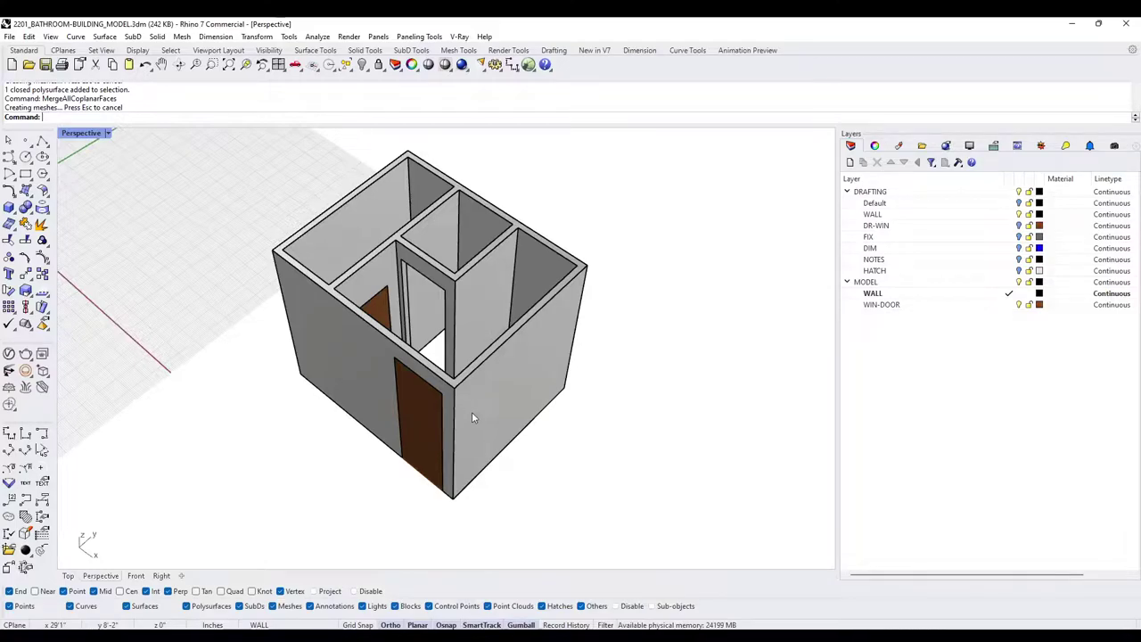
right_drag(472, 412, 414, 372)
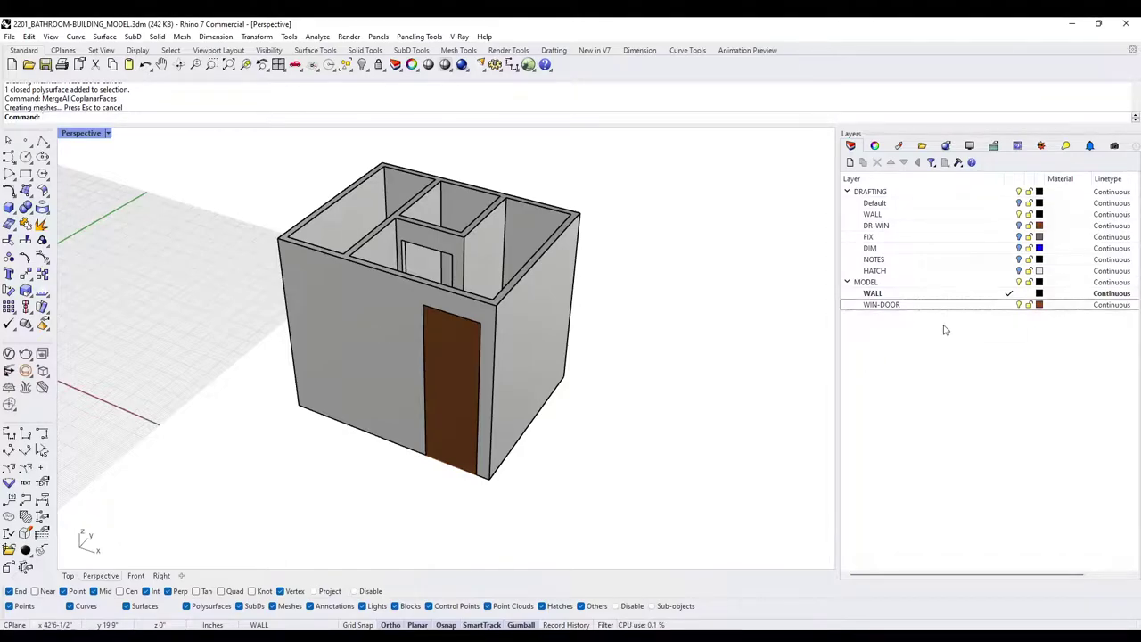
Add a new sublayer named FDN under MODEL and make it current
click(886, 305)
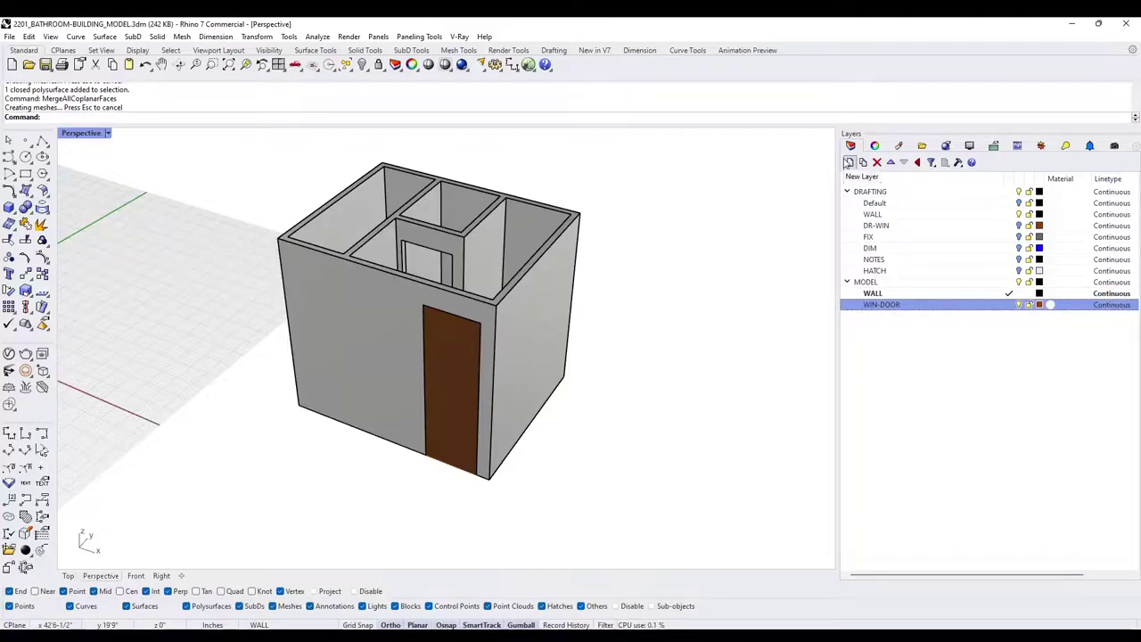
click(851, 163)
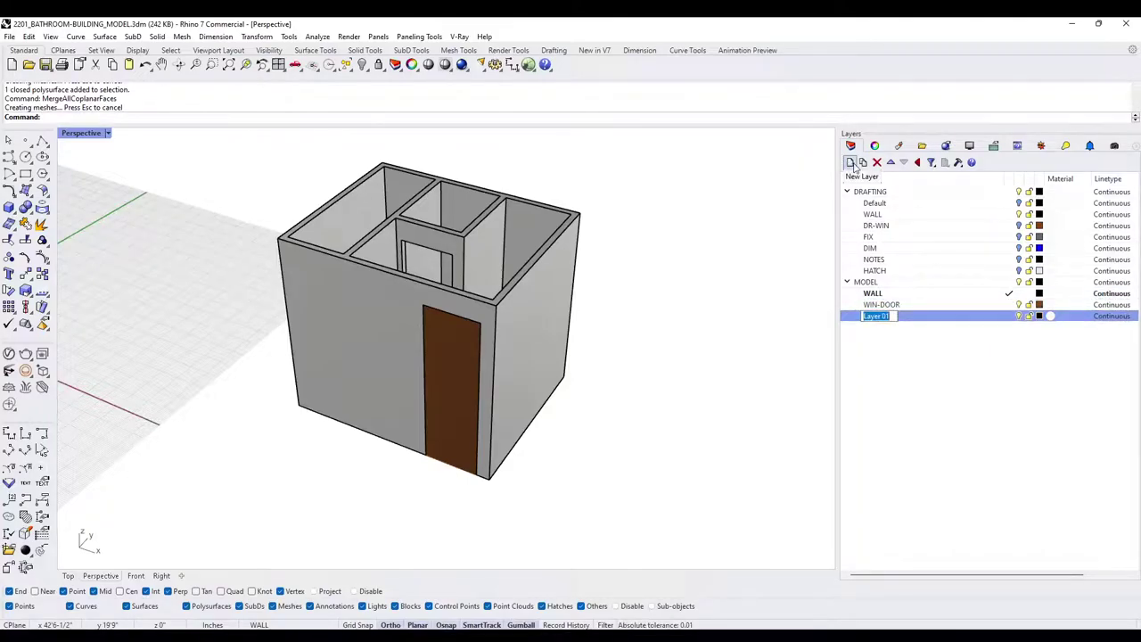
text(FDN)
key(Return)
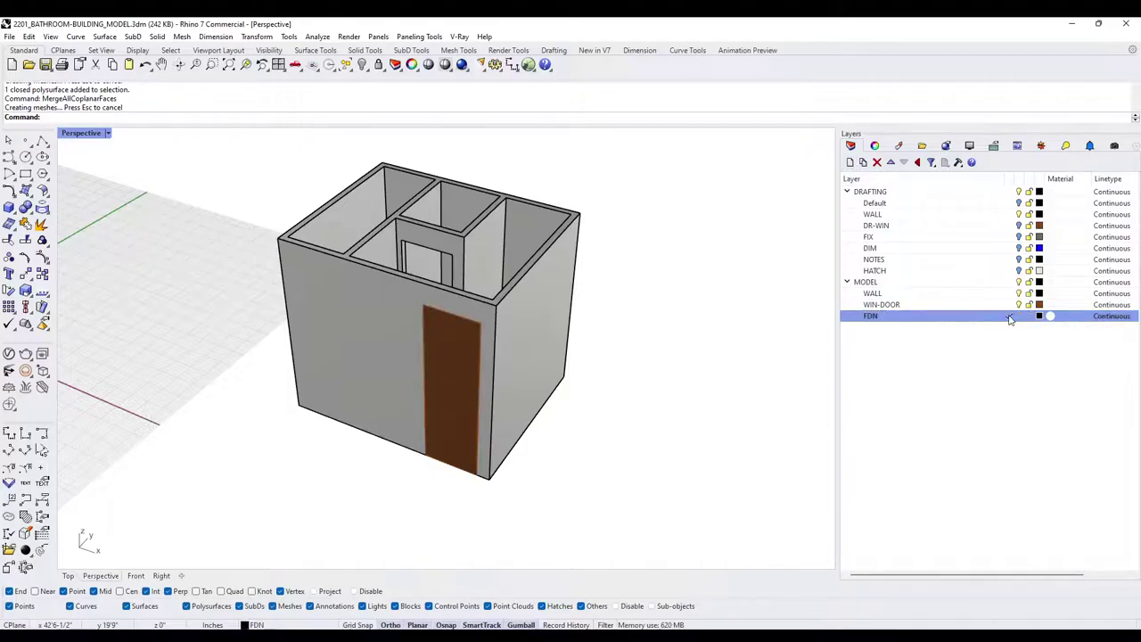
Set the FDN layer's colour to Dark Gray
click(1038, 316)
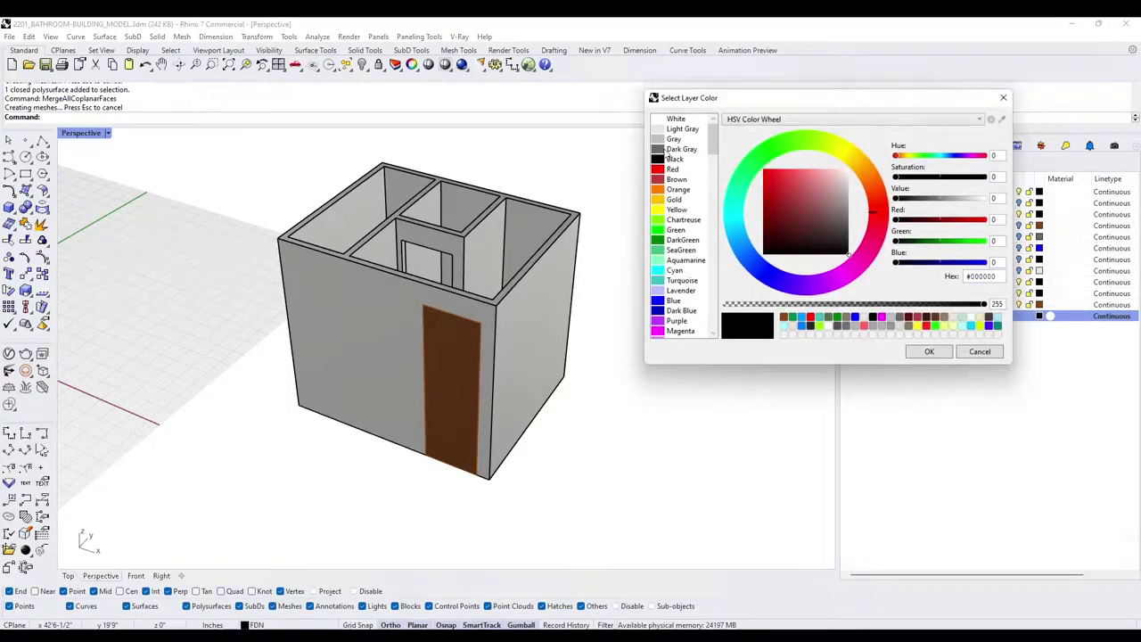
click(674, 149)
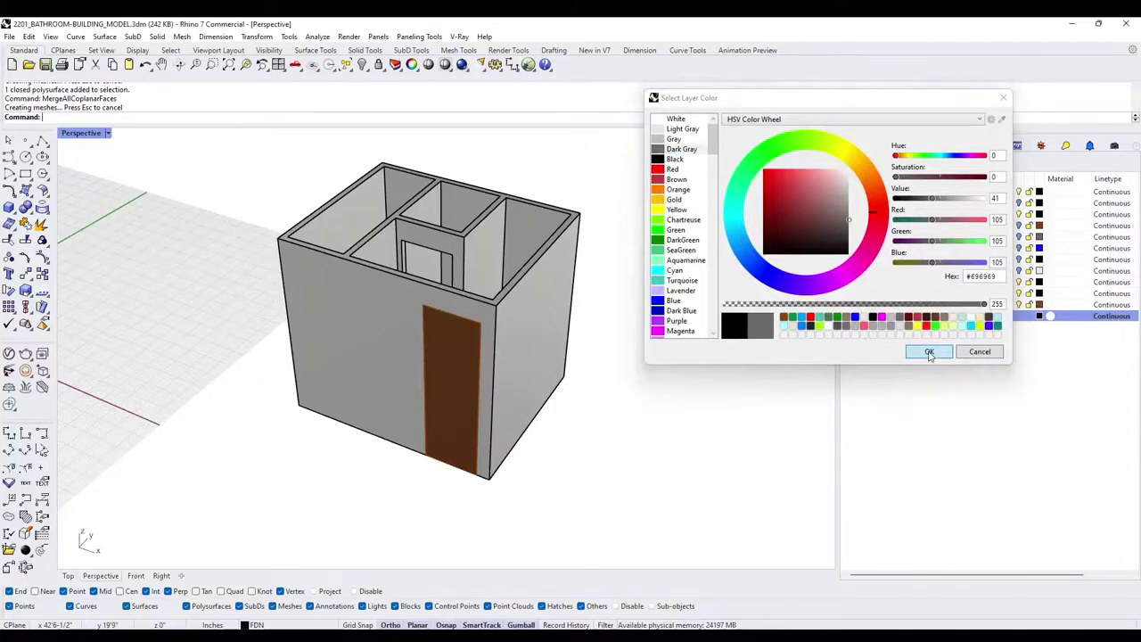
click(928, 352)
Draw a solid box foundation beneath the walls, spanning opposite outer wall corners, with a height of -2'
right_drag(624, 349, 526, 217)
click(9, 206)
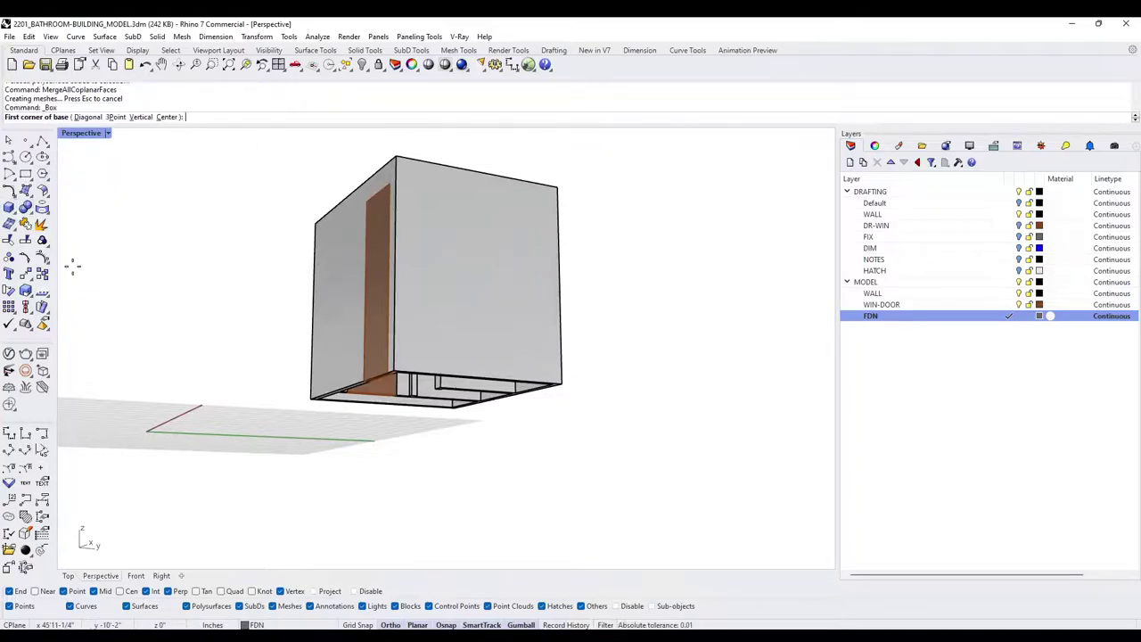
click(298, 415)
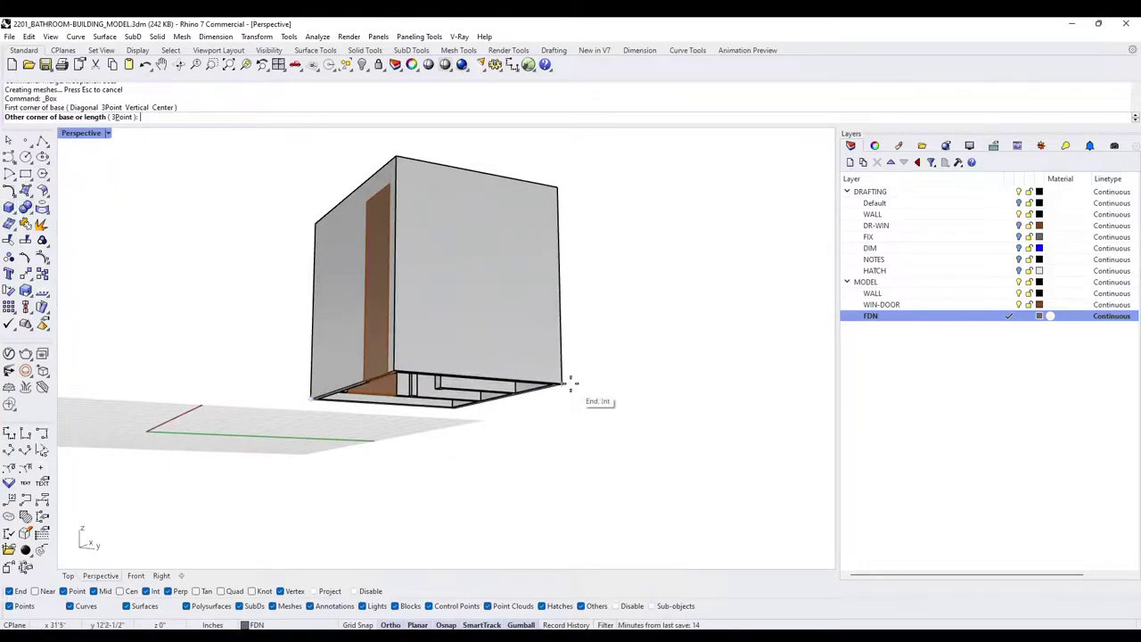
click(593, 401)
scroll(559, 436, up, 4)
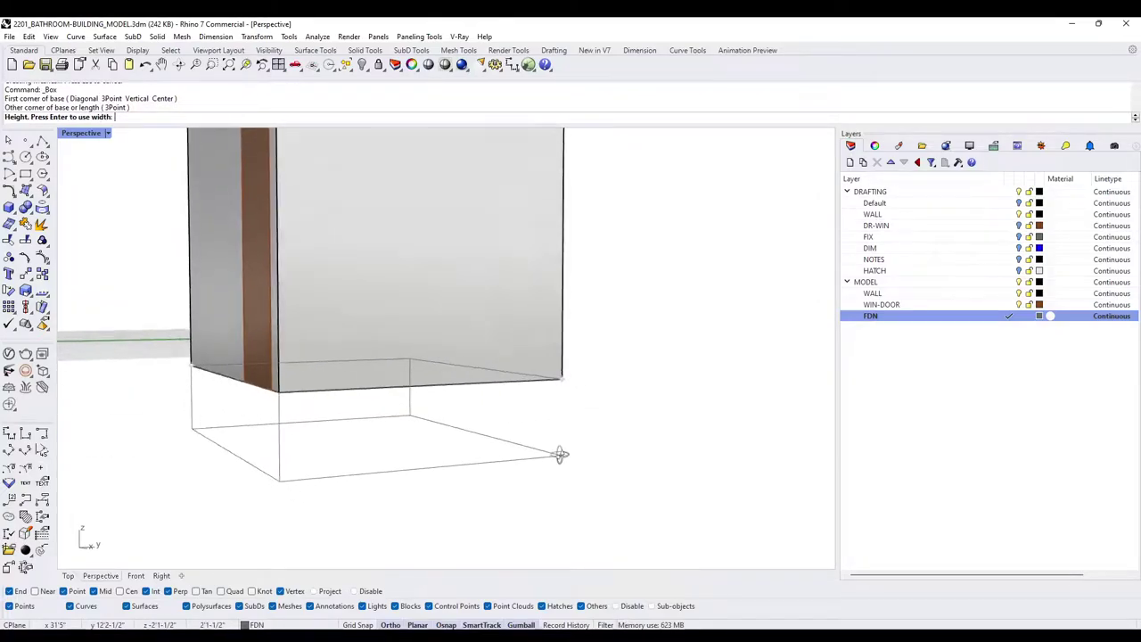
scroll(560, 454, down, 2)
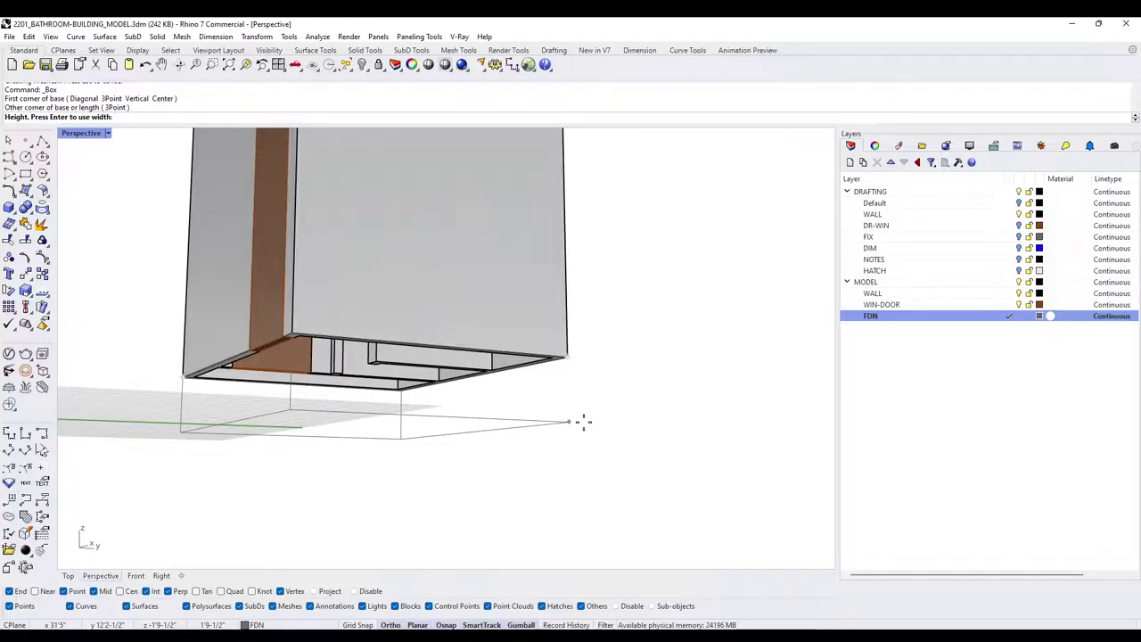
text(2')
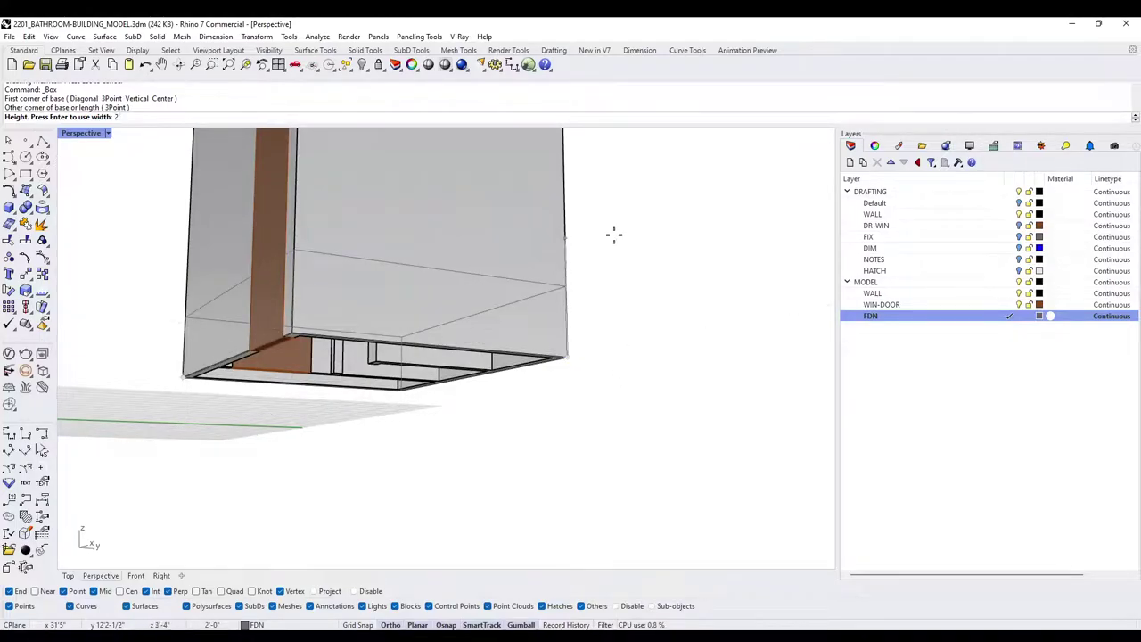
key(BackSpace)
key(BackSpace)
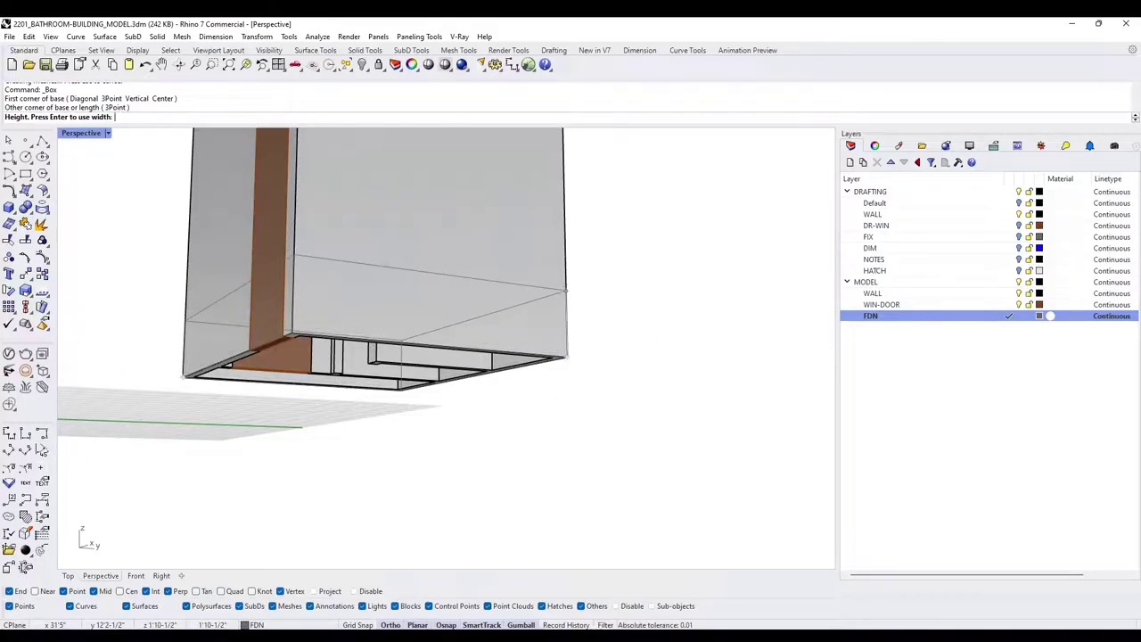
text(-2')
key(Return)
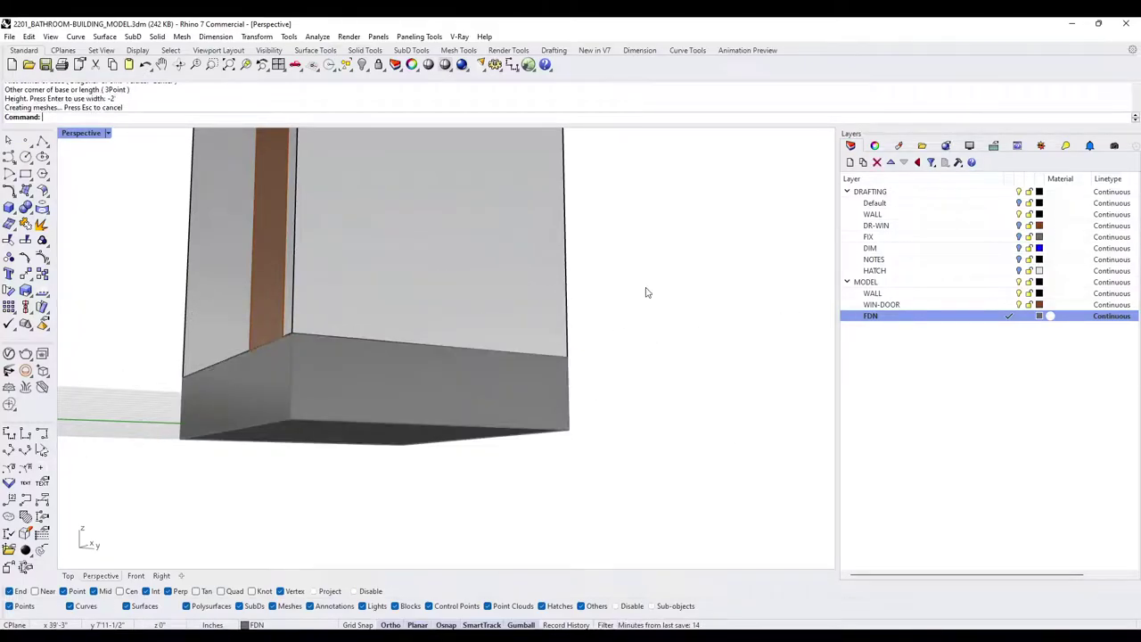
Duplicate the border of the foundation box's bottom face as a curve with DupFaceBorder
right_drag(423, 400, 409, 326)
right_drag(393, 506, 376, 473)
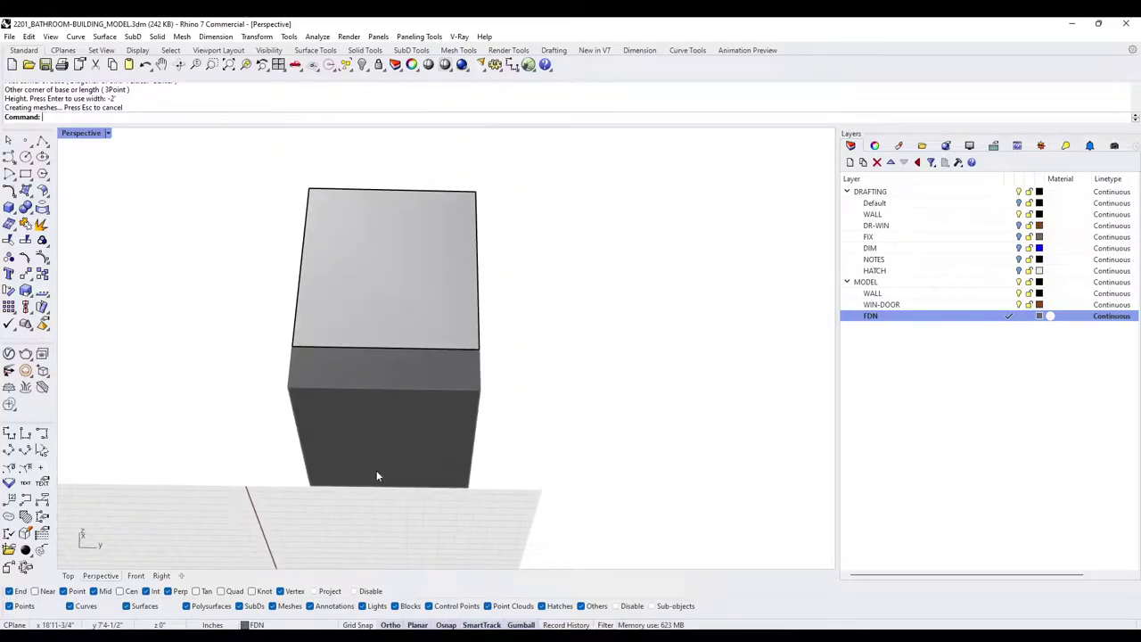
scroll(378, 450, up, 3)
right_drag(375, 439, 390, 410)
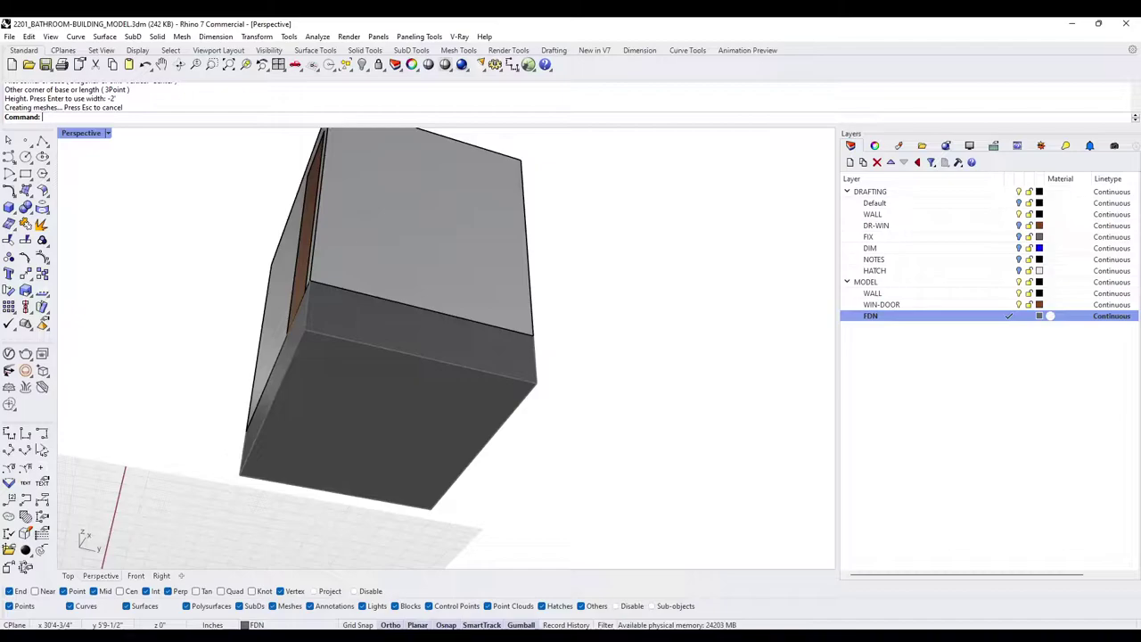
text(DupFaceBorder)
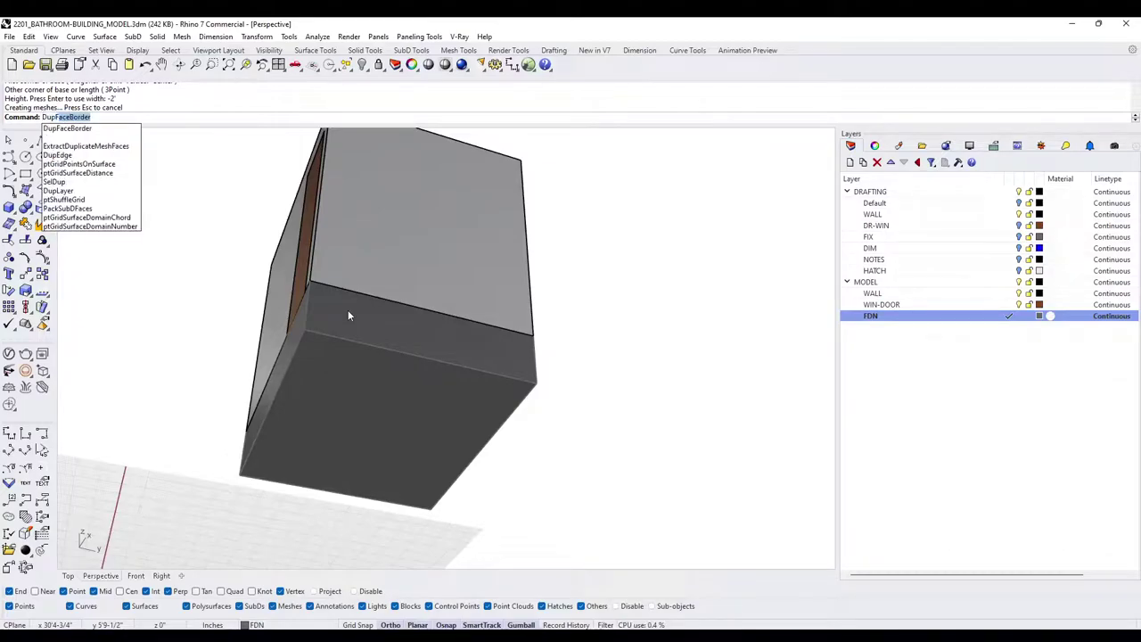
key(Return)
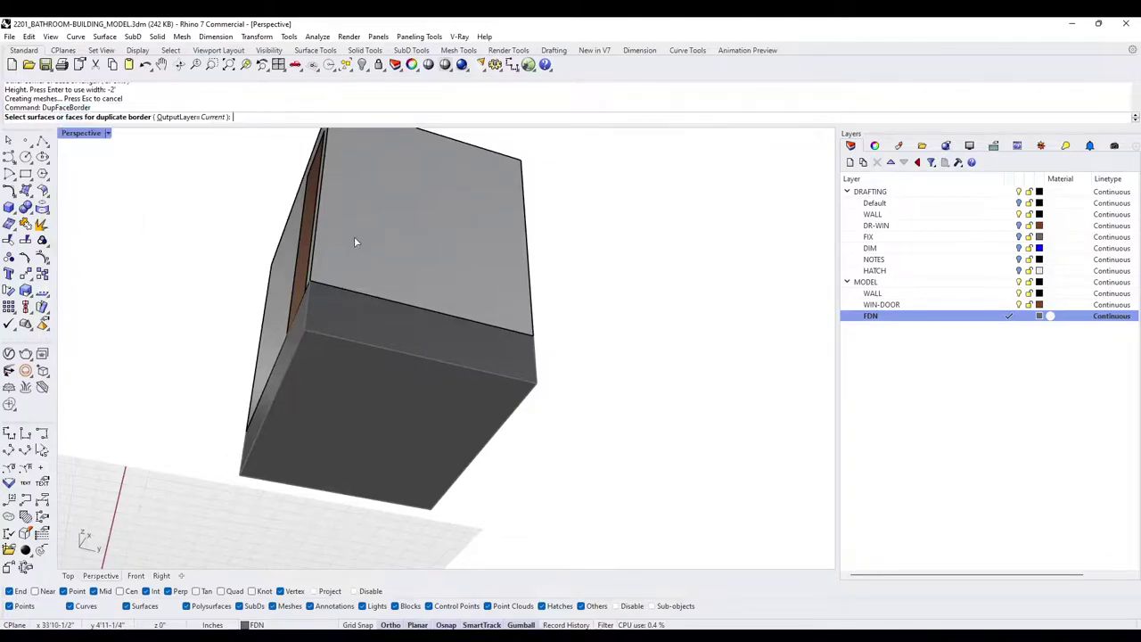
click(354, 424)
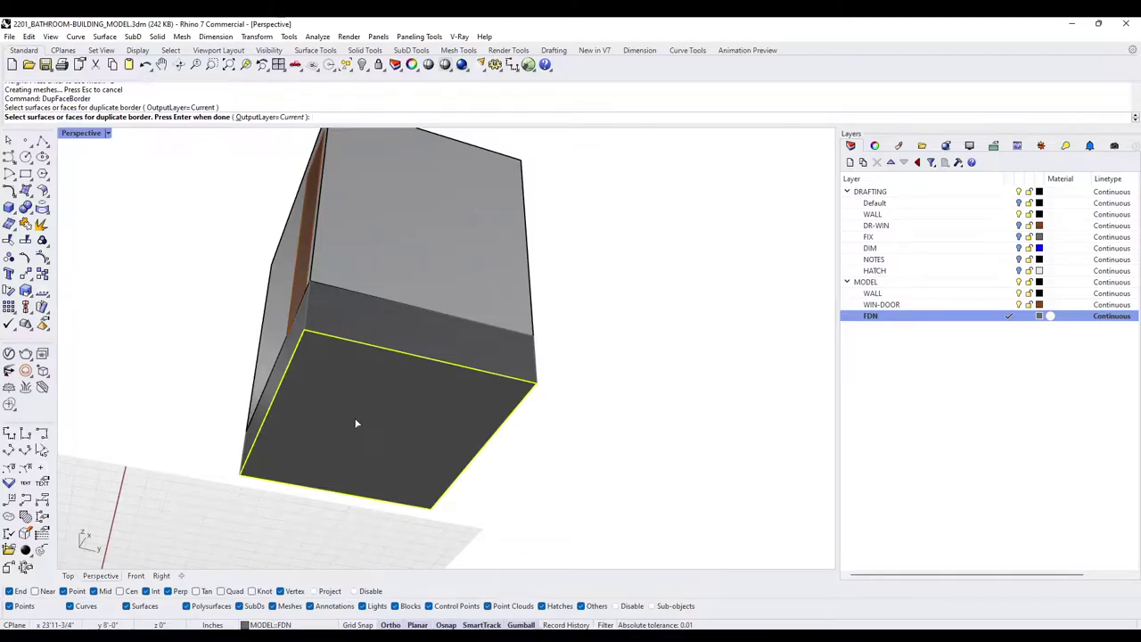
key(Return)
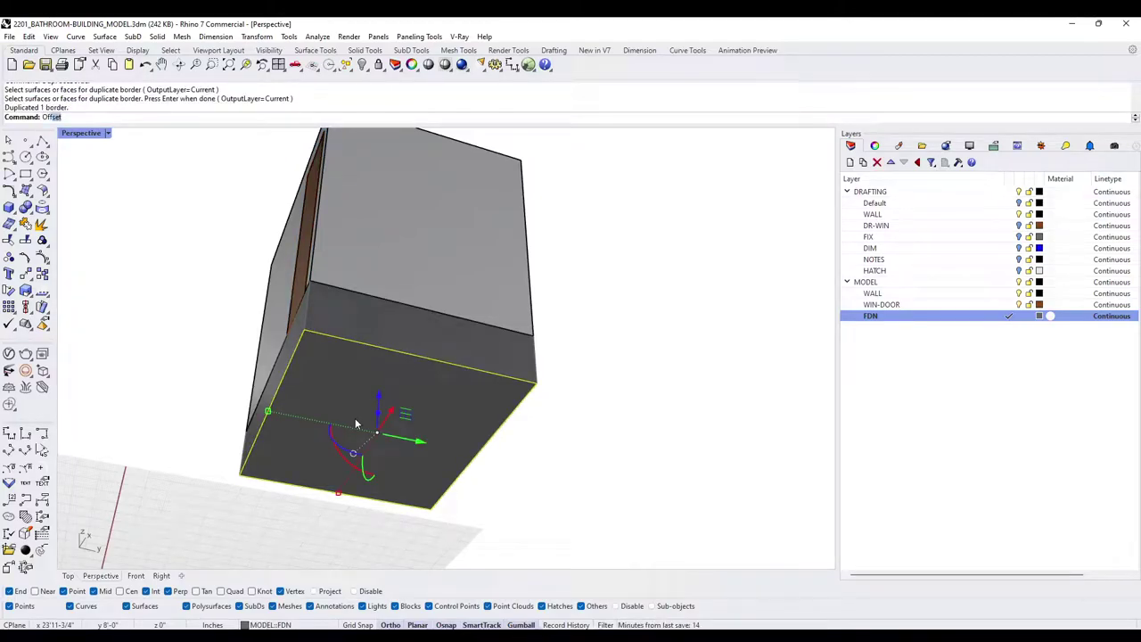
Offset the duplicated border 12" inward and delete the original outer border curve
text(Offset)
key(Return)
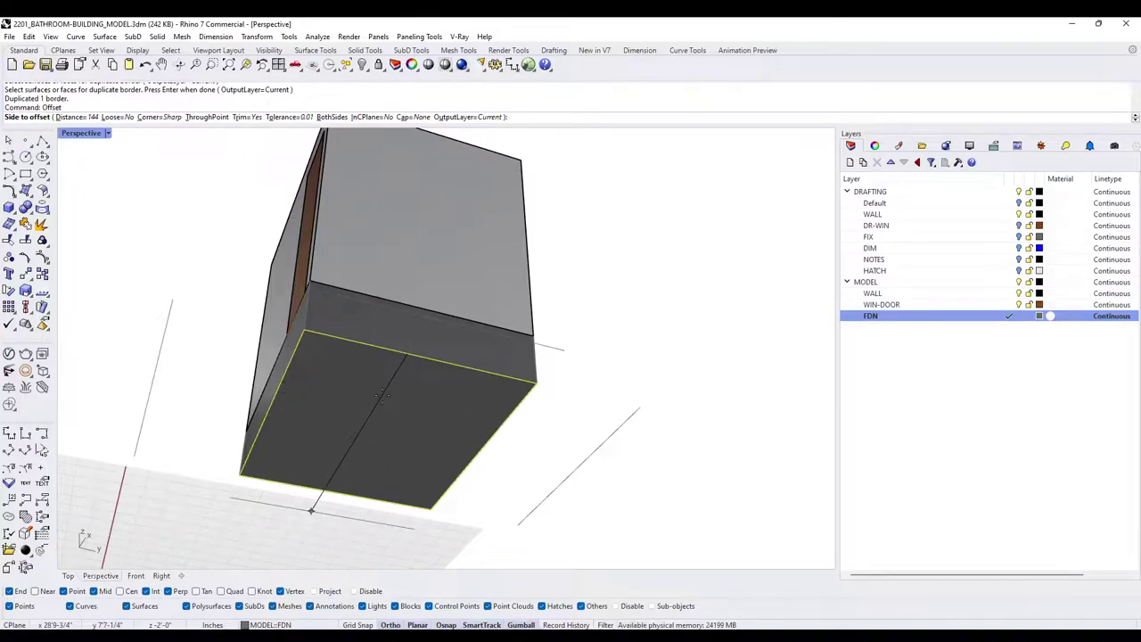
text(2)
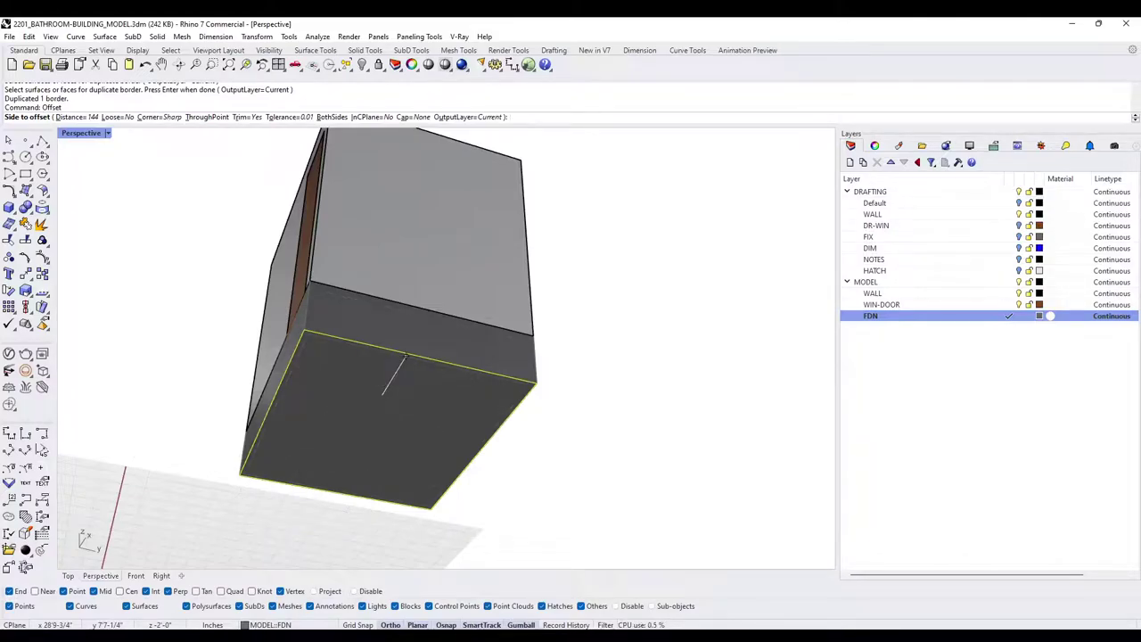
text(2)
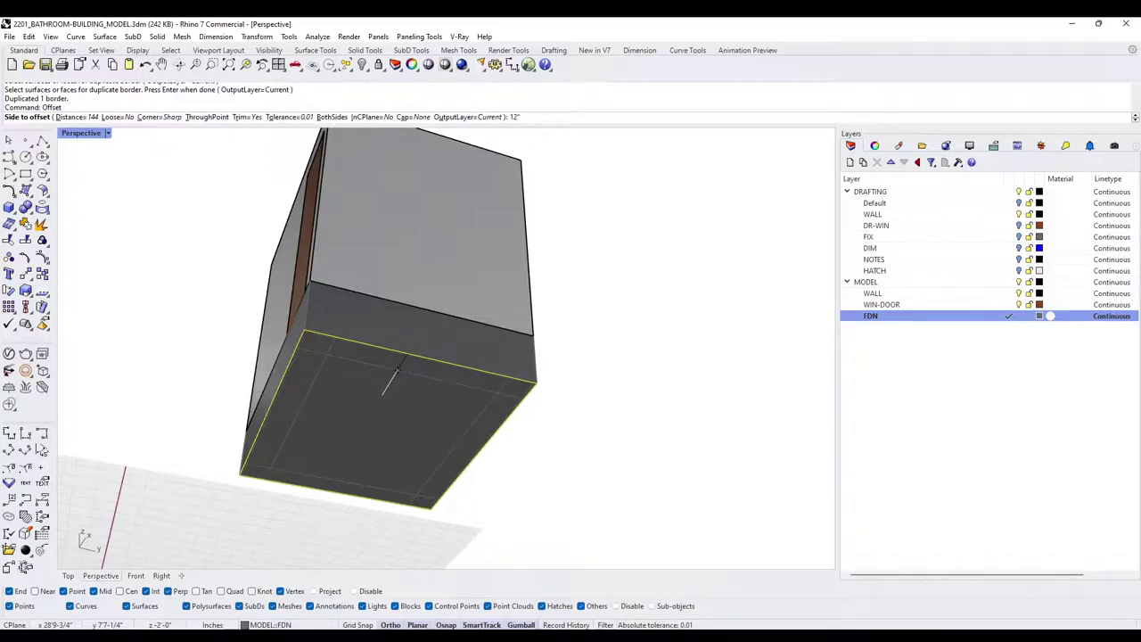
key(Return)
click(392, 441)
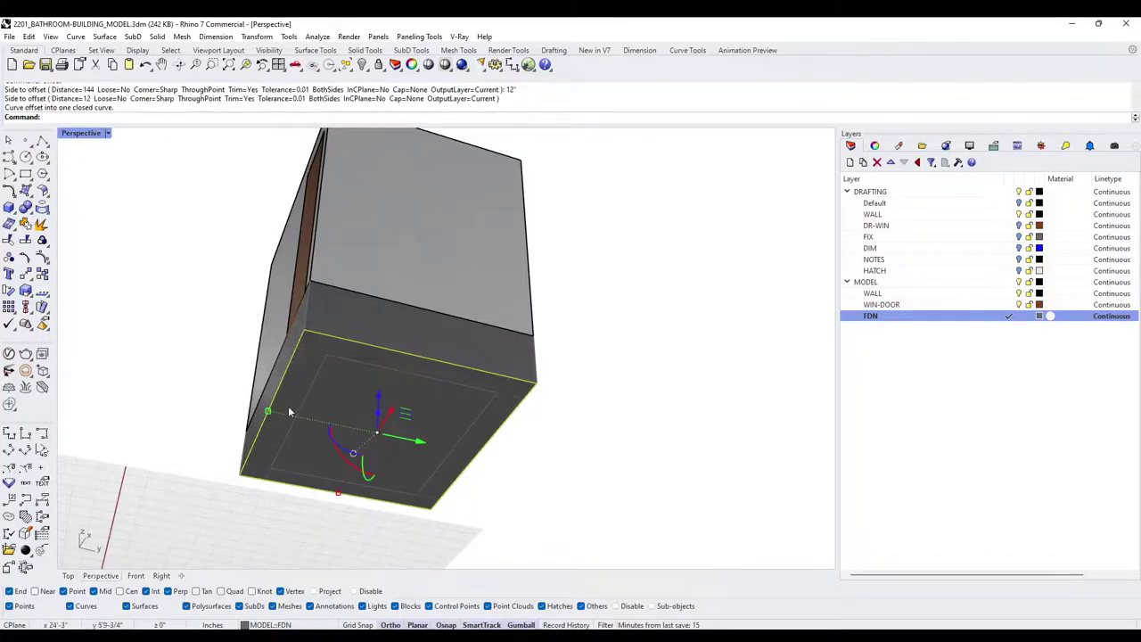
key(Delete)
Move the inner offset curve vertically from the foundation's bottom corner up to its top corner
click(316, 371)
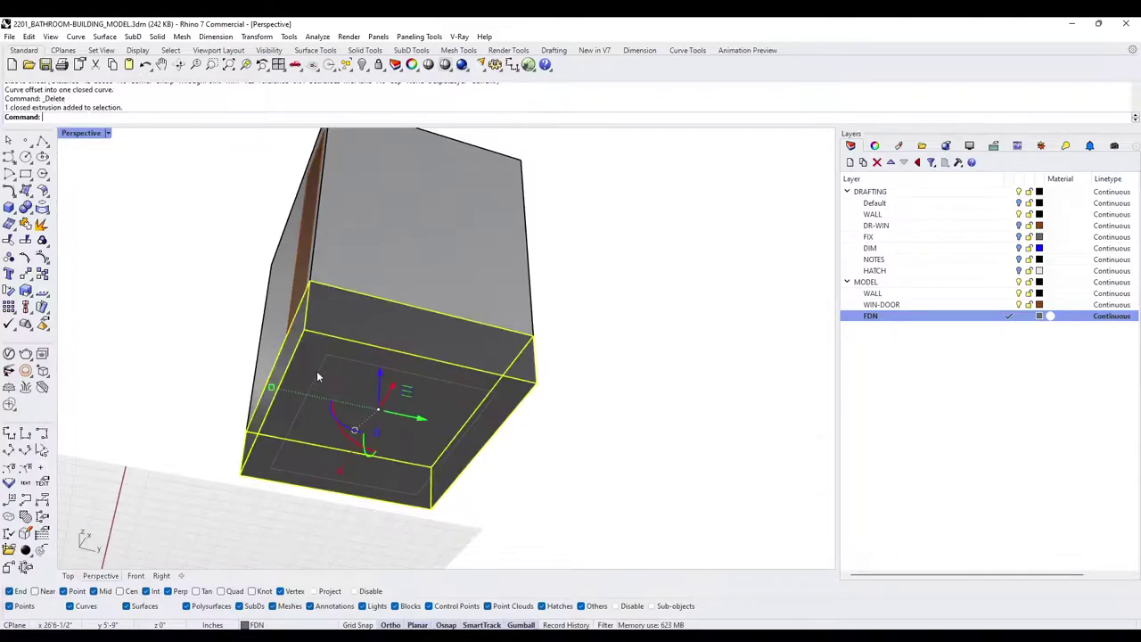
click(319, 377)
click(354, 403)
mouse_move(517, 420)
right_down()
mouse_move(522, 491)
mouse_move(522, 398)
right_up()
text(m)
key(Return)
text(v)
key(Return)
click(540, 459)
click(539, 412)
Move the offset curve down 5" from the top of the foundation
right_drag(539, 412, 387, 350)
click(385, 338)
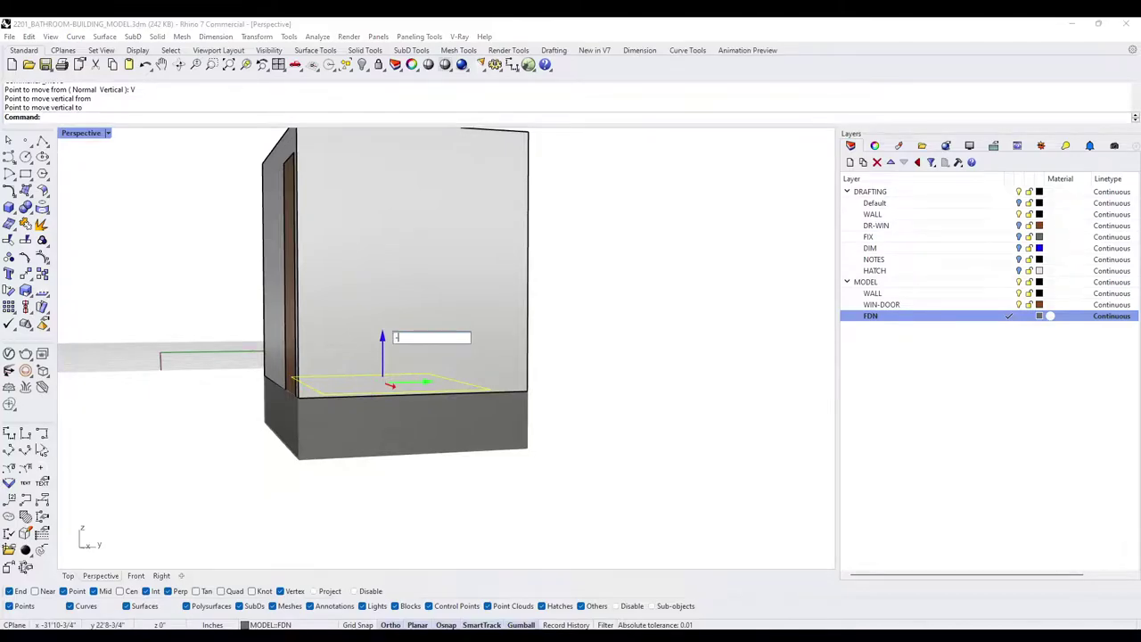
text(-5')
key(Return)
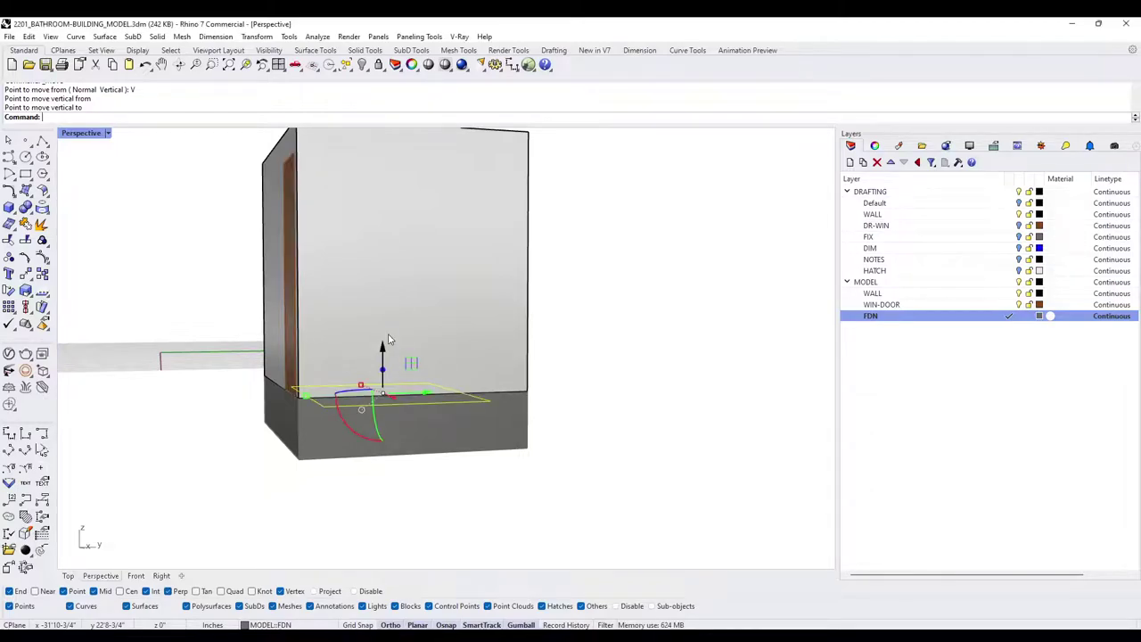
Extrude the offset curve downward as a solid about 2'-10" long, past the foundation's underside
right_drag(438, 414, 406, 433)
text(ExtrudeCrv)
key(Return)
scroll(403, 442, down, 5)
right_drag(405, 440, 415, 421)
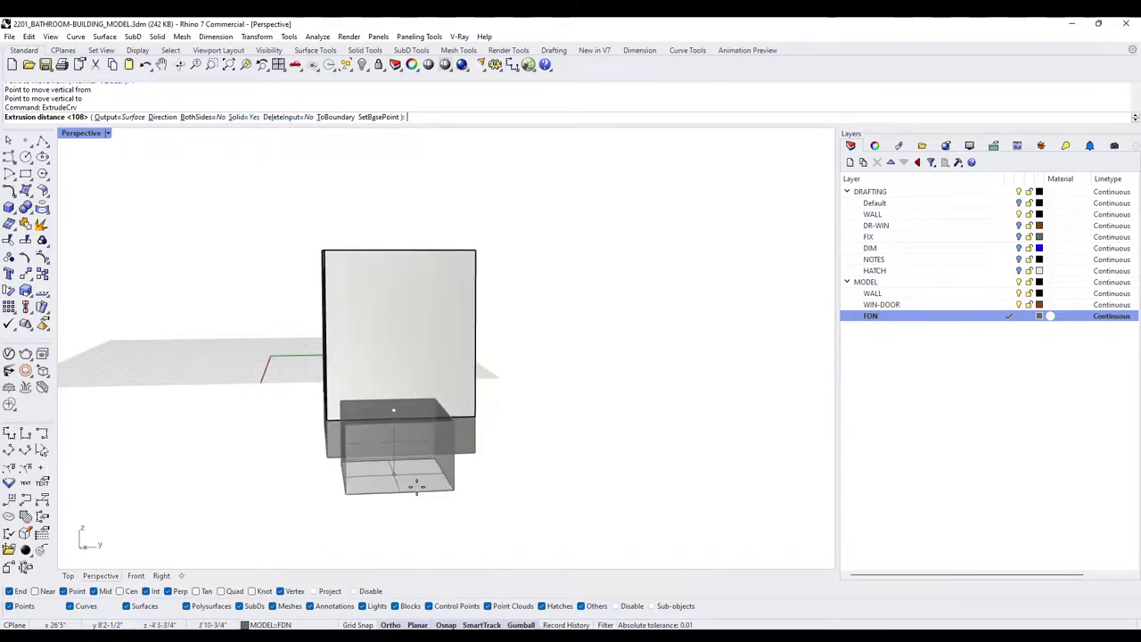
right_drag(448, 489, 458, 451)
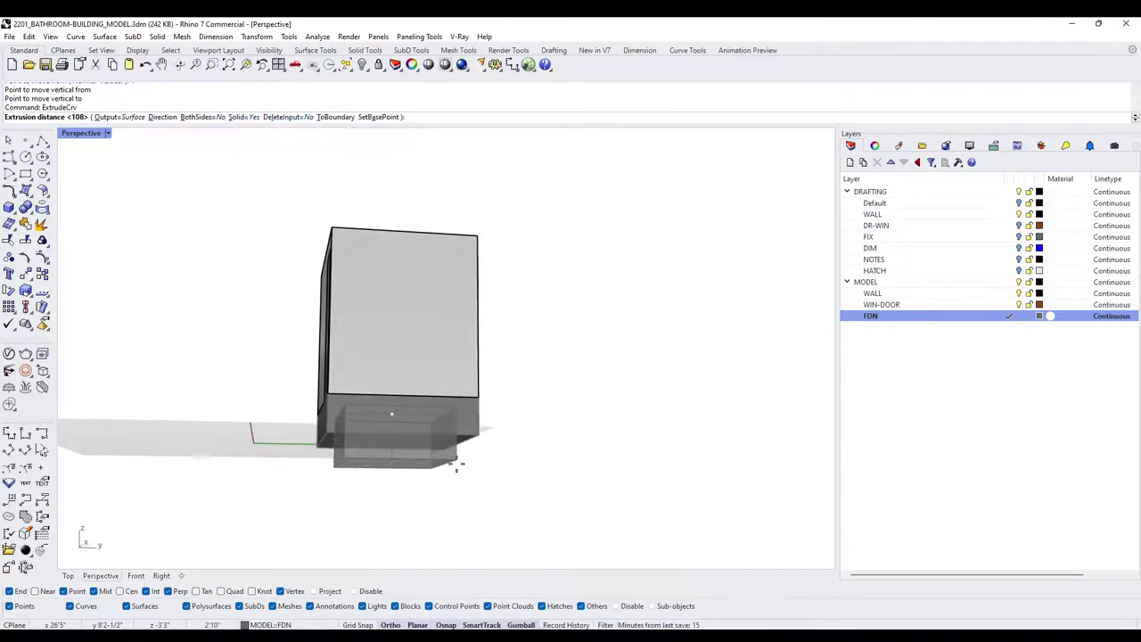
click(456, 464)
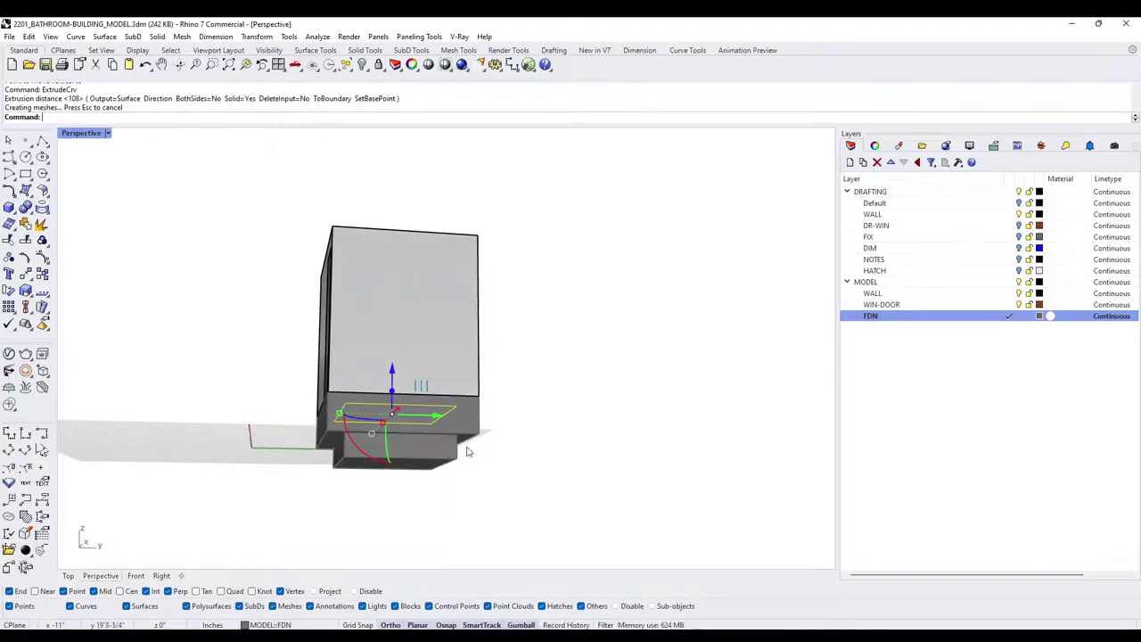
Delete the offset curve used for the extrusion, keeping the extruded solid
scroll(421, 422, up, 6)
key(Delete)
right_drag(418, 422, 443, 425)
key(ctrl+z)
key(Delete)
Subtract the inner extruded block from the foundation box with BooleanDifference, then delete the cutting block
click(330, 407)
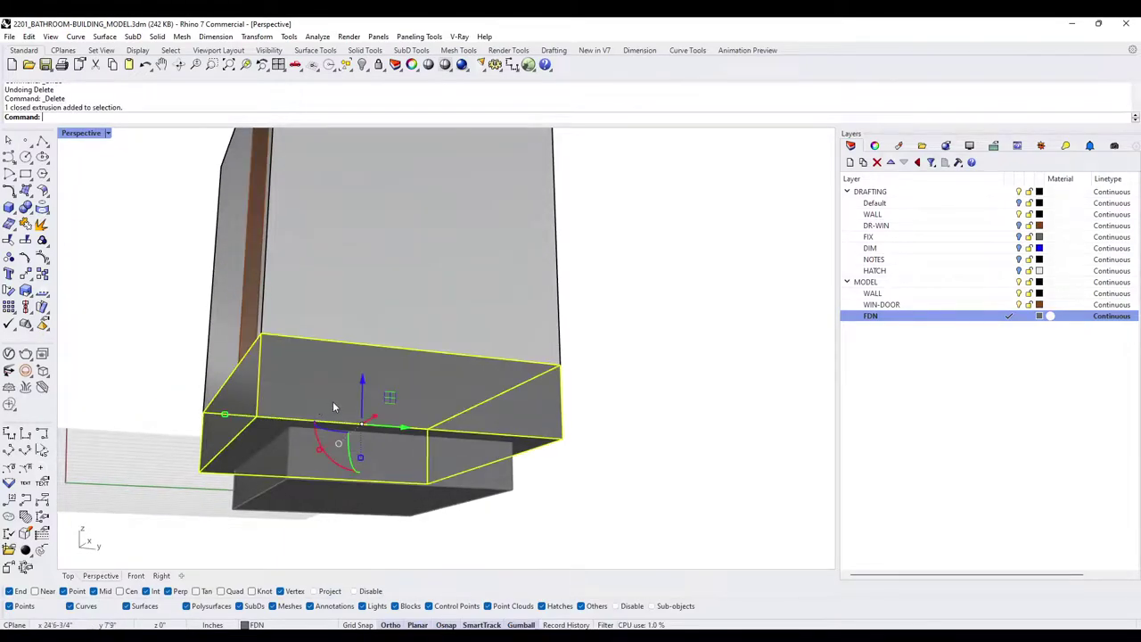
text(BD)
key(Return)
click(335, 472)
key(Return)
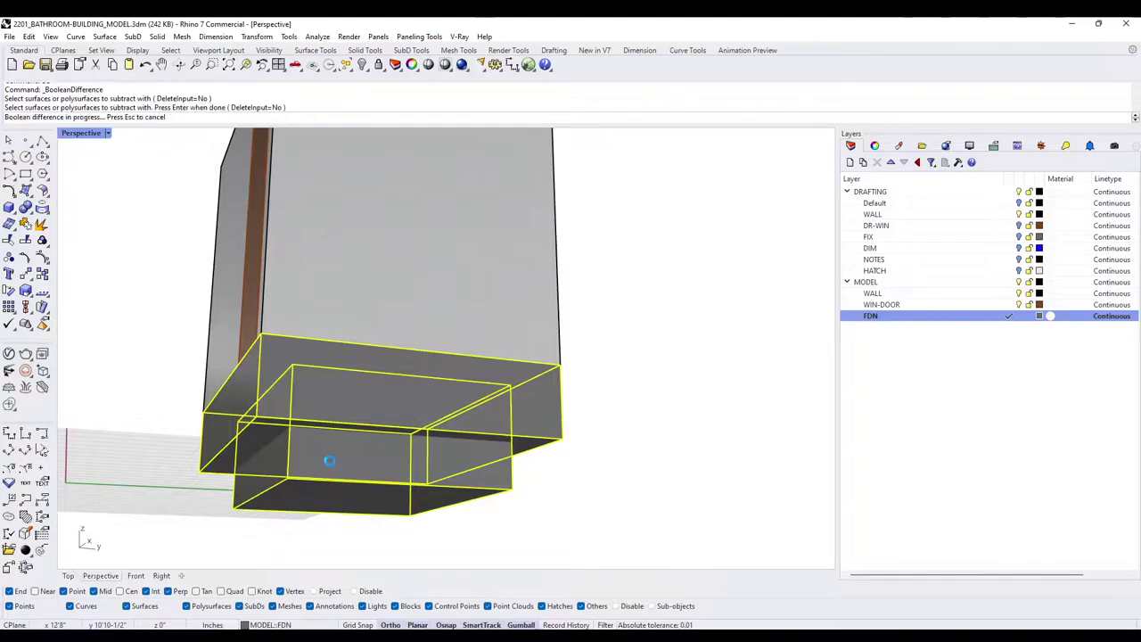
key(Return)
click(308, 461)
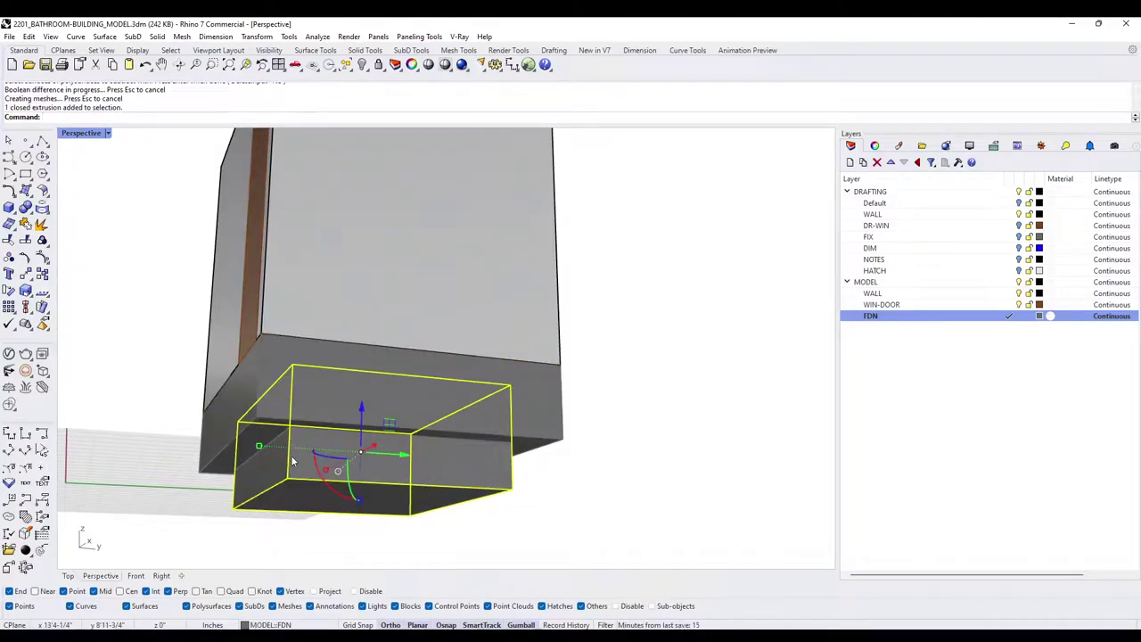
key(Delete)
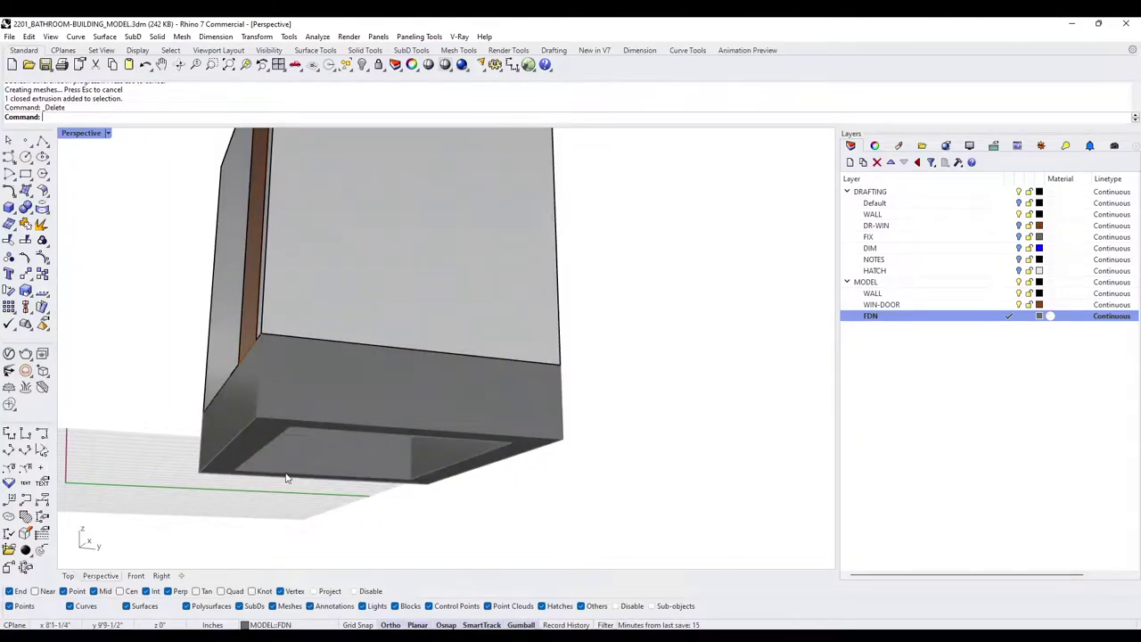
Chamfer the four inner edges where the foundation recess meets the slab underside, using a 4" distance
right_drag(344, 349, 285, 409)
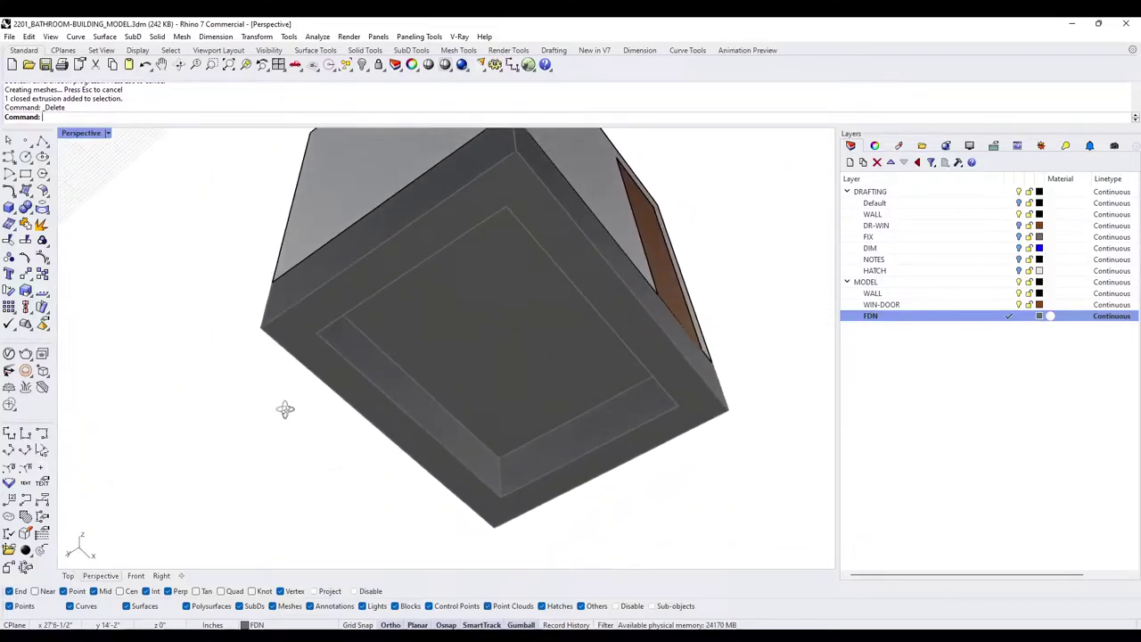
text(ham)
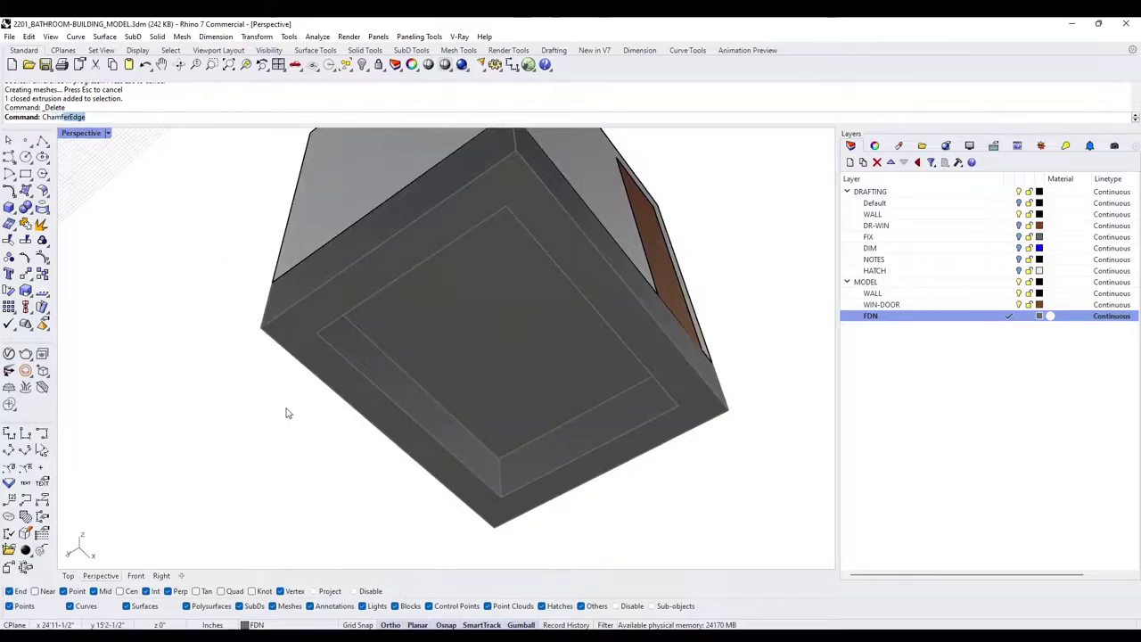
text(fer)
key(Return)
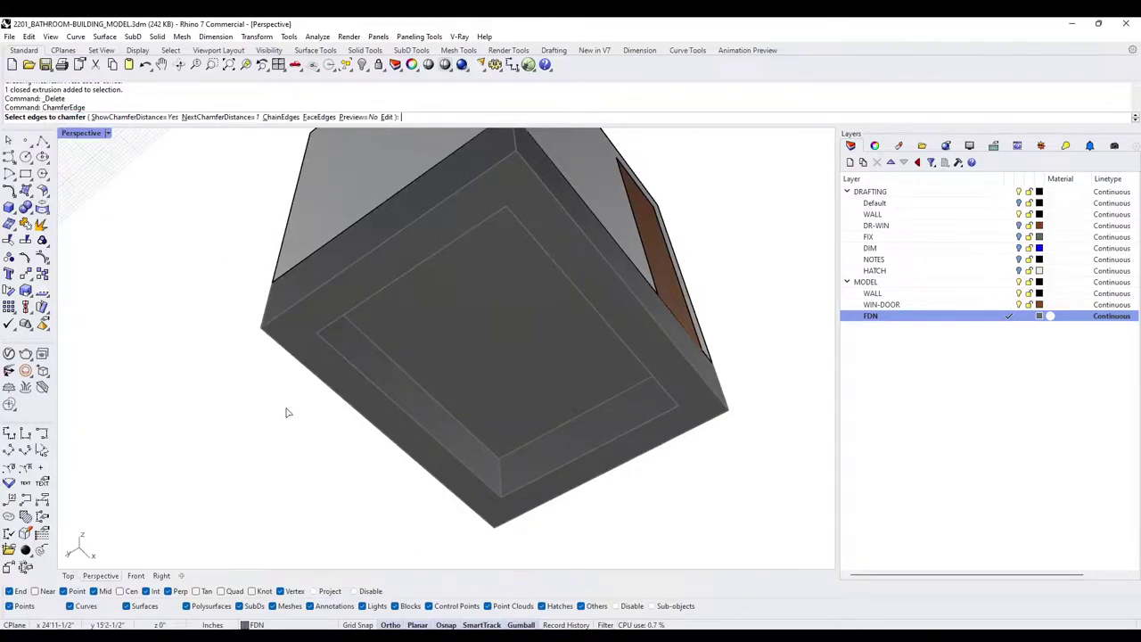
click(239, 118)
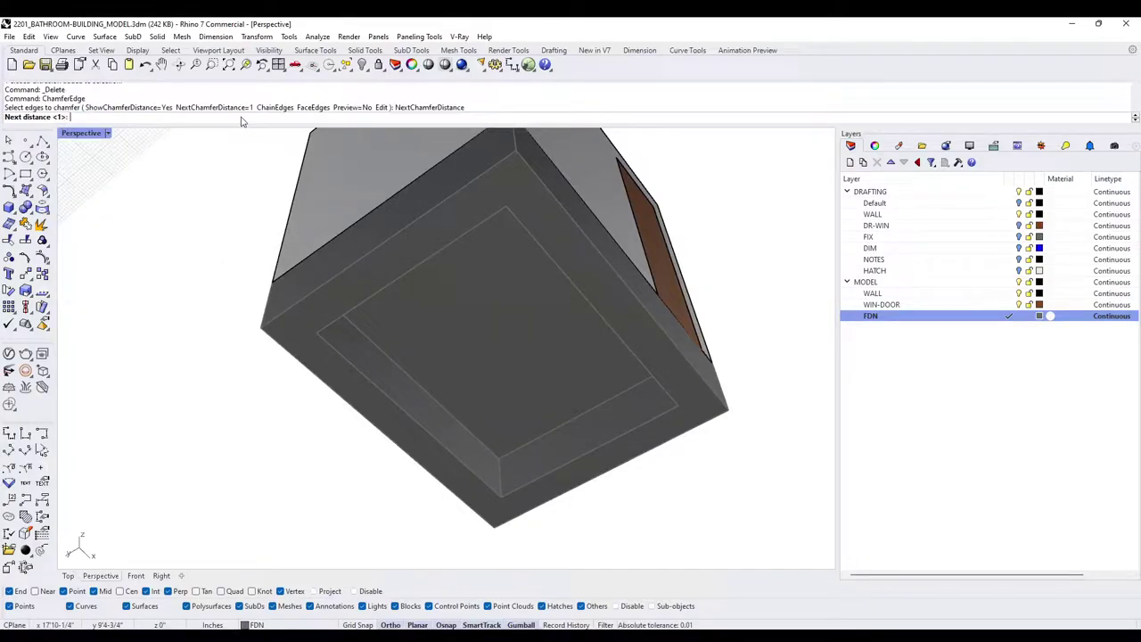
key(Return)
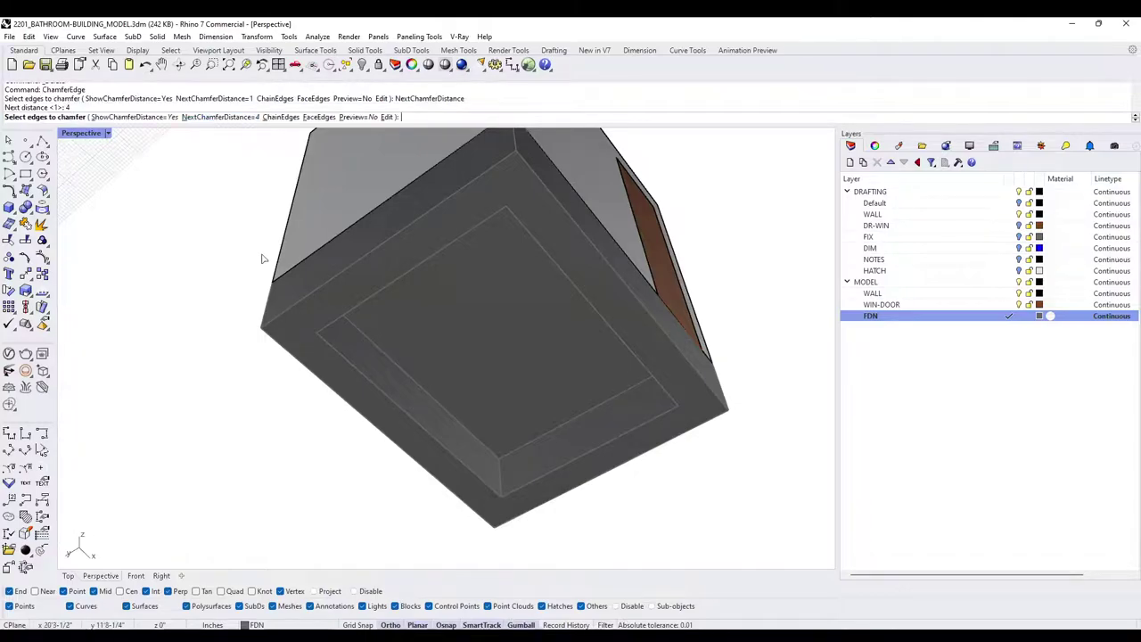
click(353, 326)
click(523, 443)
right_drag(494, 441, 609, 415)
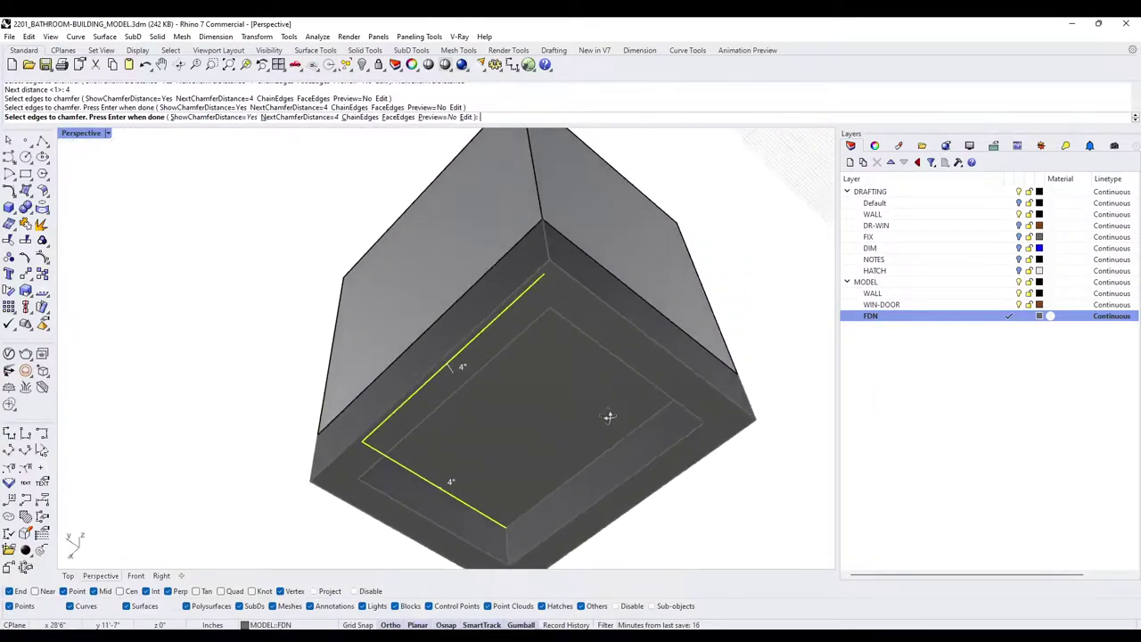
click(606, 455)
mouse_move(581, 461)
right_down()
mouse_move(532, 474)
mouse_move(579, 478)
right_up()
click(545, 488)
key(Return)
key(Return)
scroll(512, 454, down, 2)
right_drag(512, 458, 385, 421)
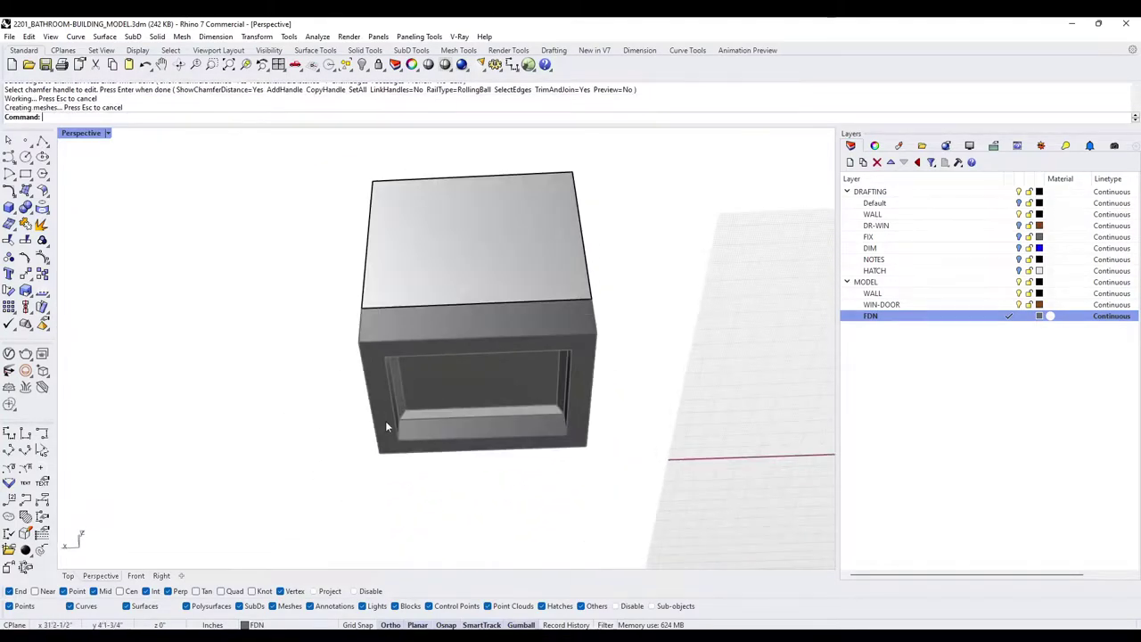
scroll(389, 419, up, 4)
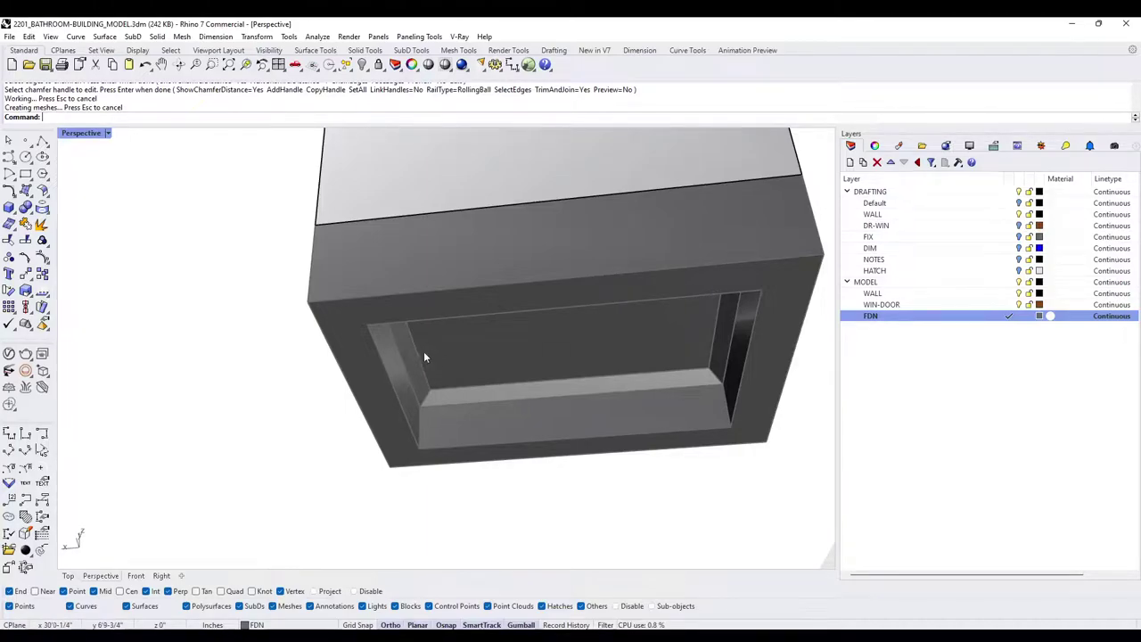
Add a layer named ROOF under MODEL and make it the current layer
right_drag(399, 376, 485, 395)
scroll(428, 341, down, 4)
scroll(484, 395, up, 3)
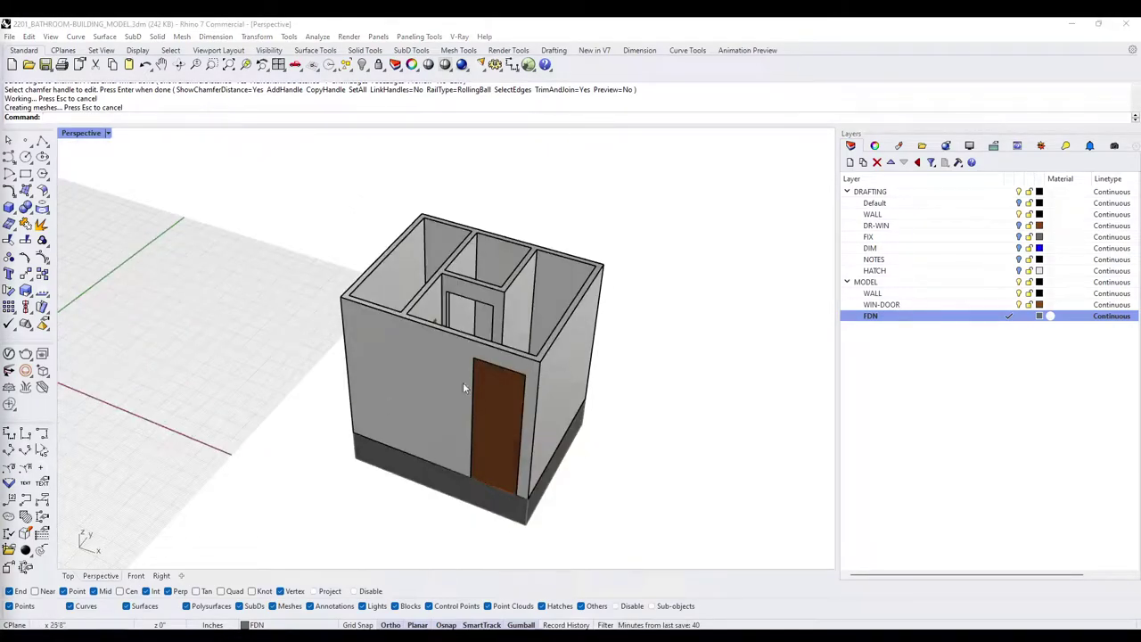
right_drag(462, 388, 533, 333)
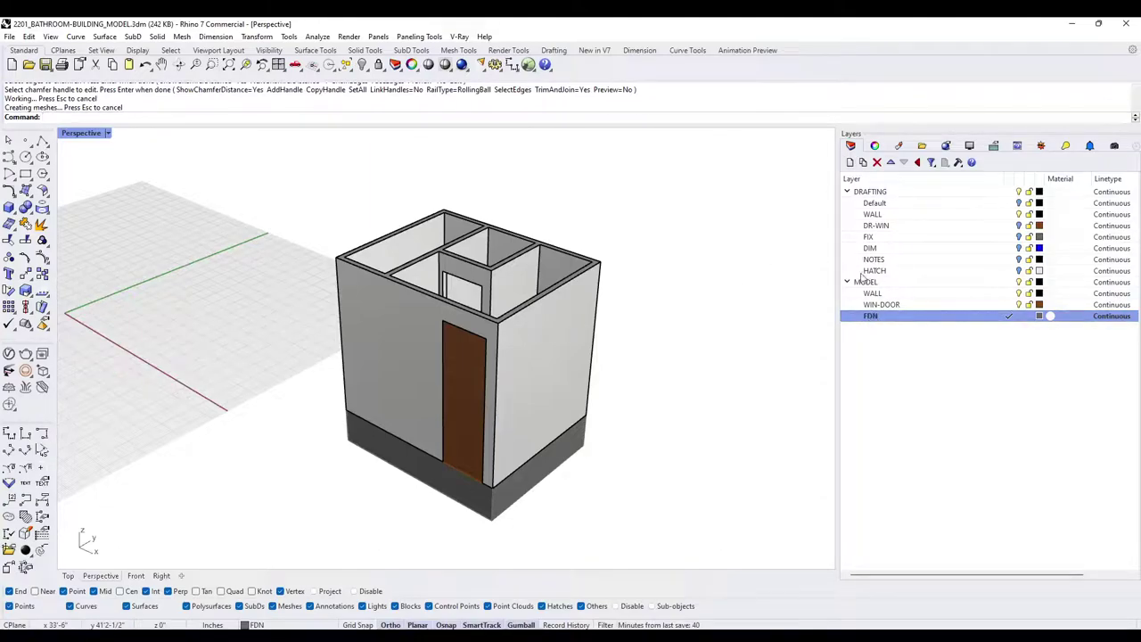
click(850, 162)
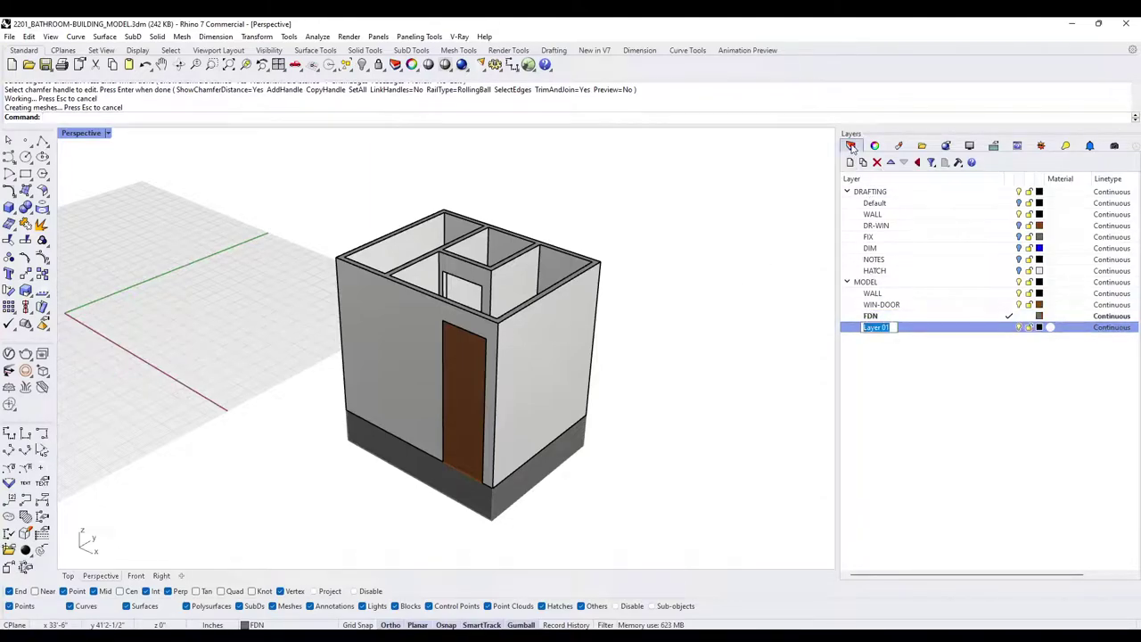
text(ROOF)
key(Return)
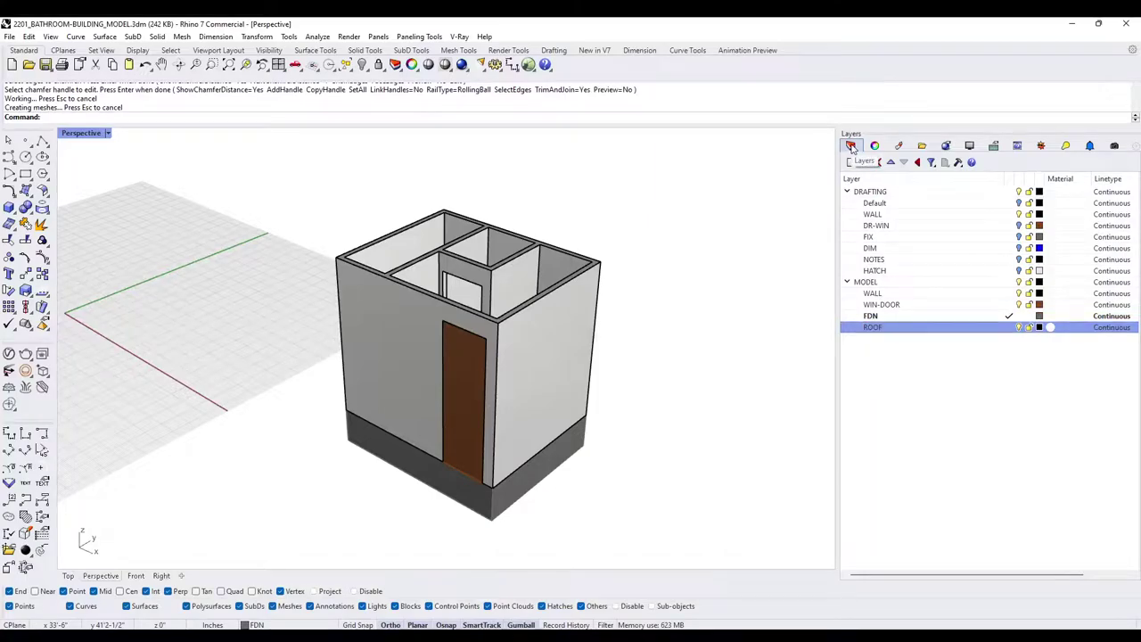
click(1010, 328)
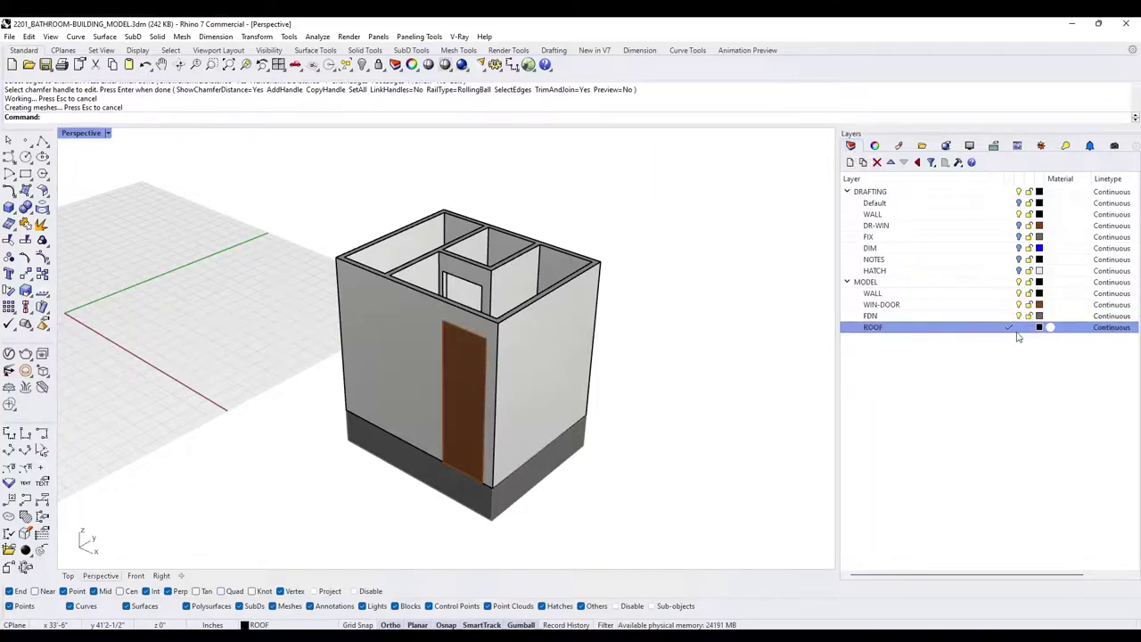
Set the ROOF layer's colour to Brown
click(1040, 327)
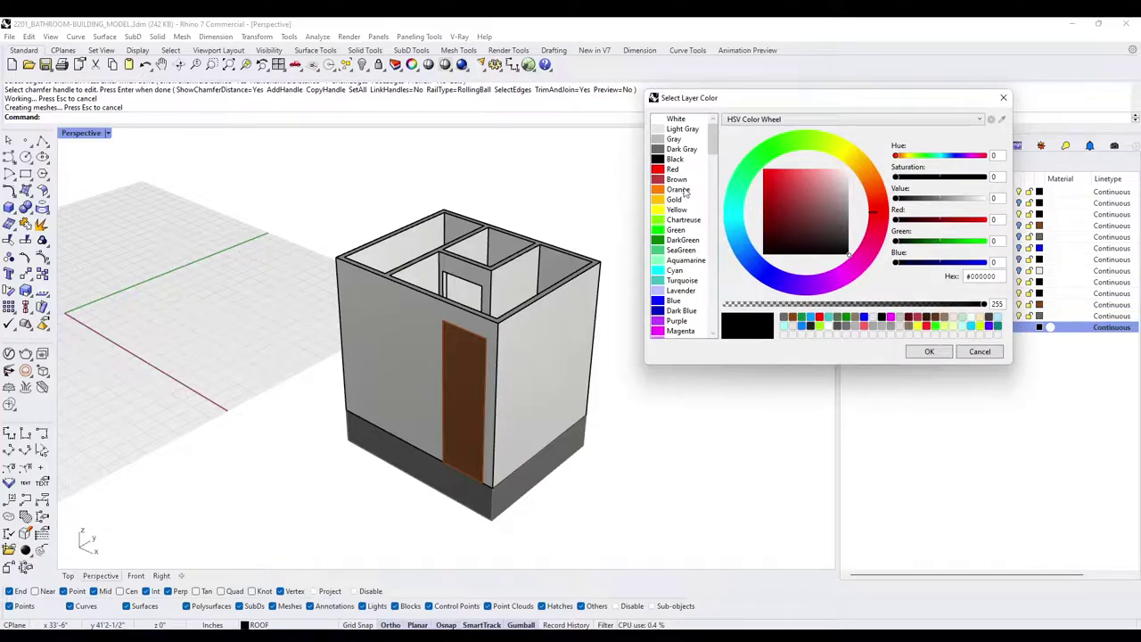
click(678, 179)
click(928, 352)
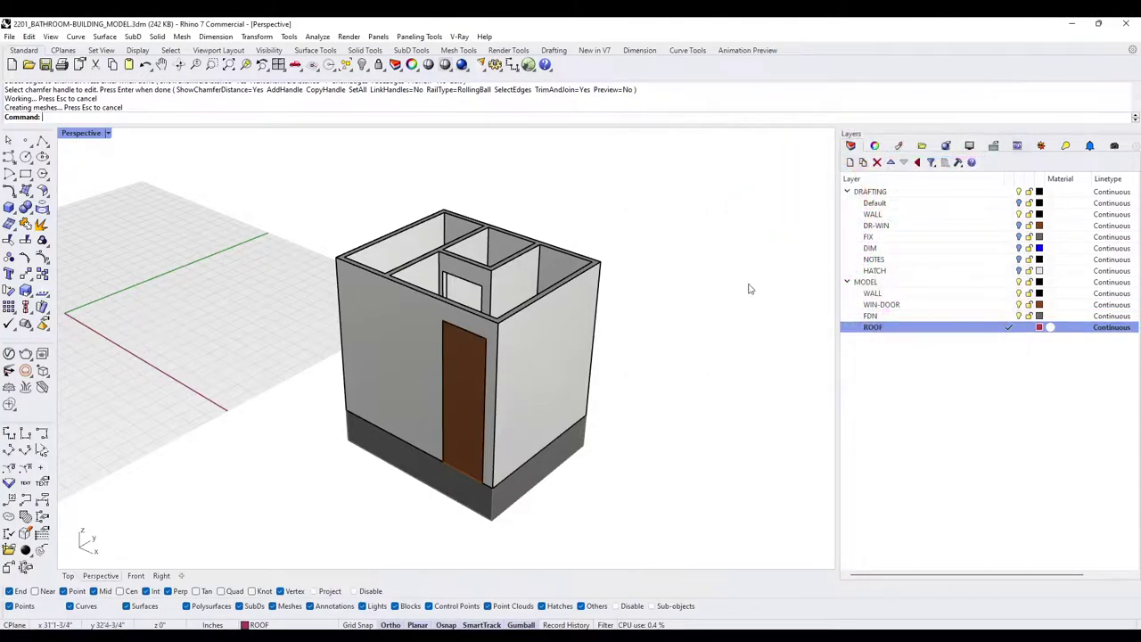
Create a vertical clipping plane parallel to the building's short side, spanning its depth and rising above the walls
right_drag(588, 345, 501, 418)
right_drag(468, 381, 440, 373)
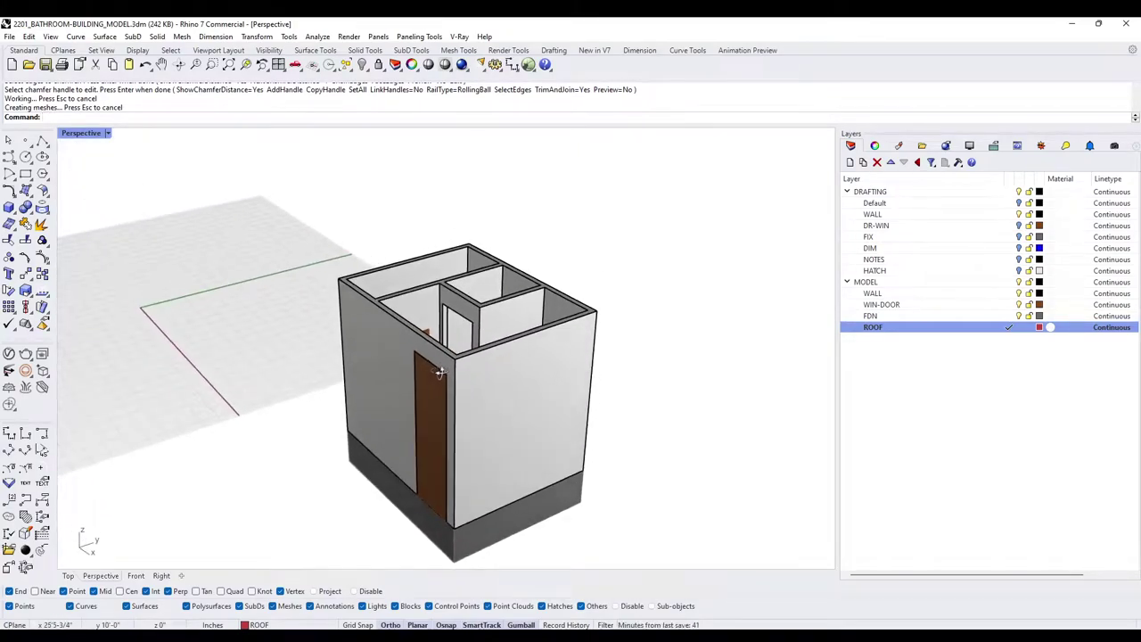
right_drag(538, 433, 672, 357)
scroll(410, 381, down, 2)
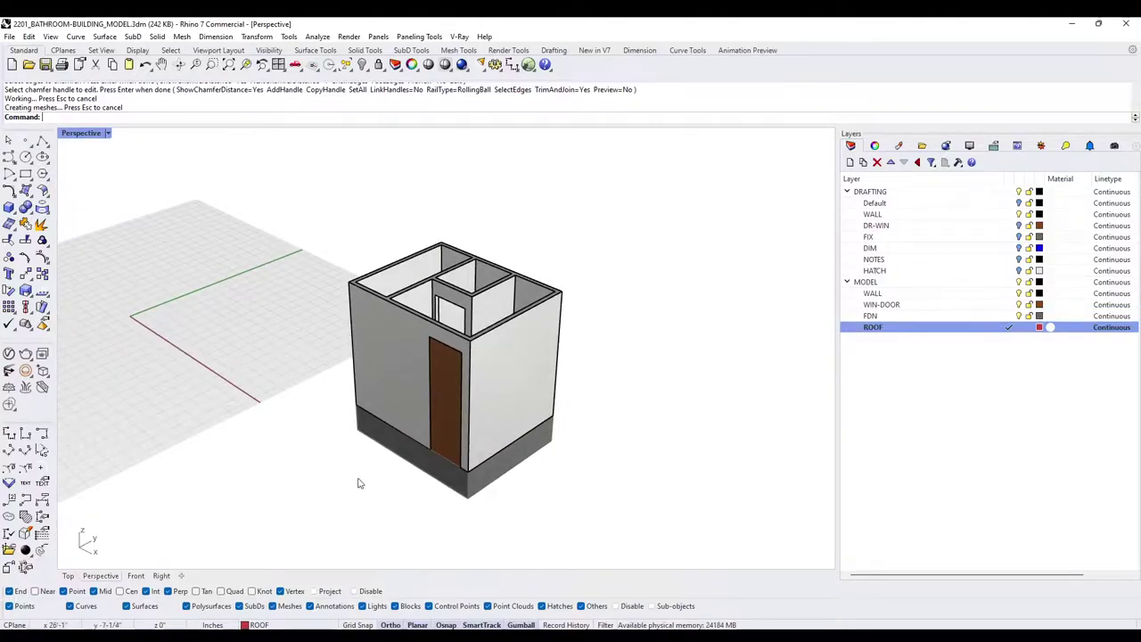
right_drag(376, 322, 479, 410)
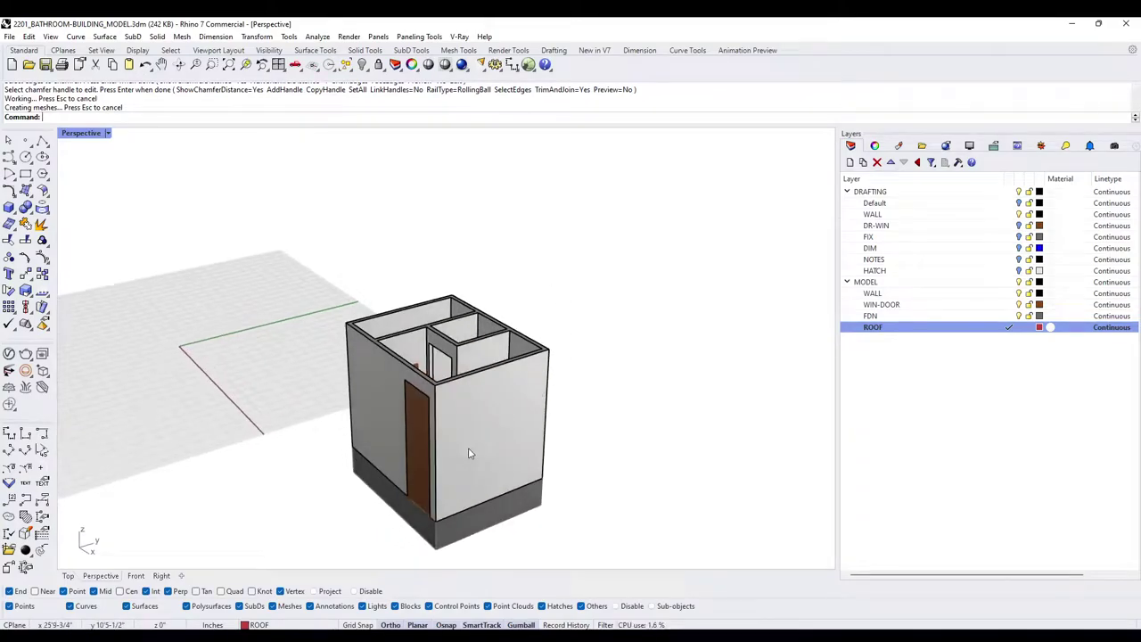
text(ClippingPlane)
key(Return)
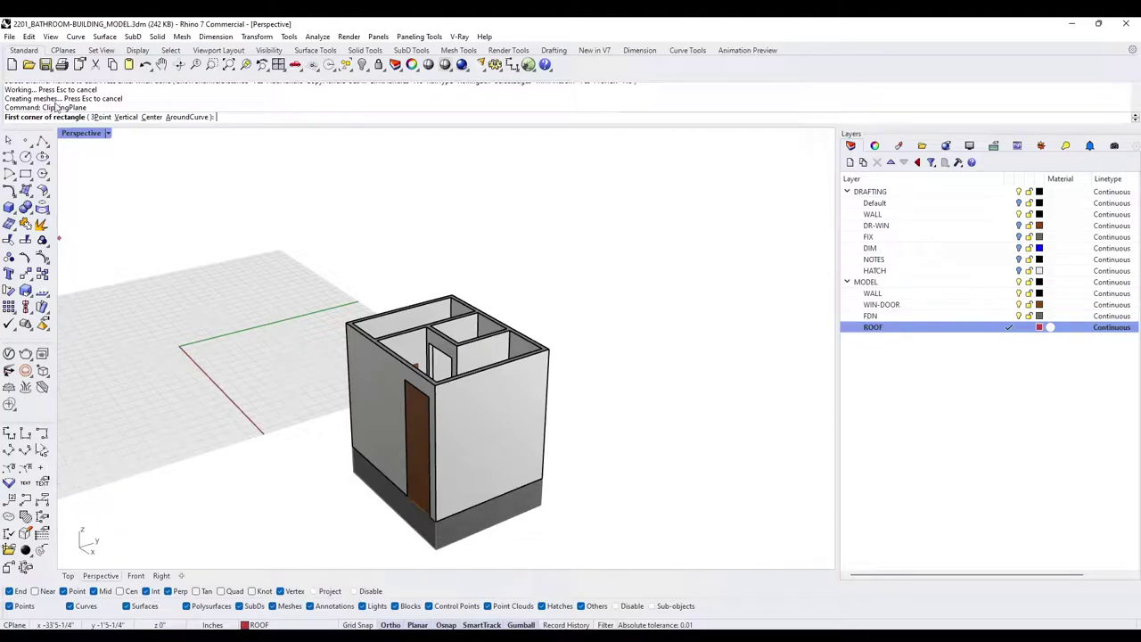
click(124, 118)
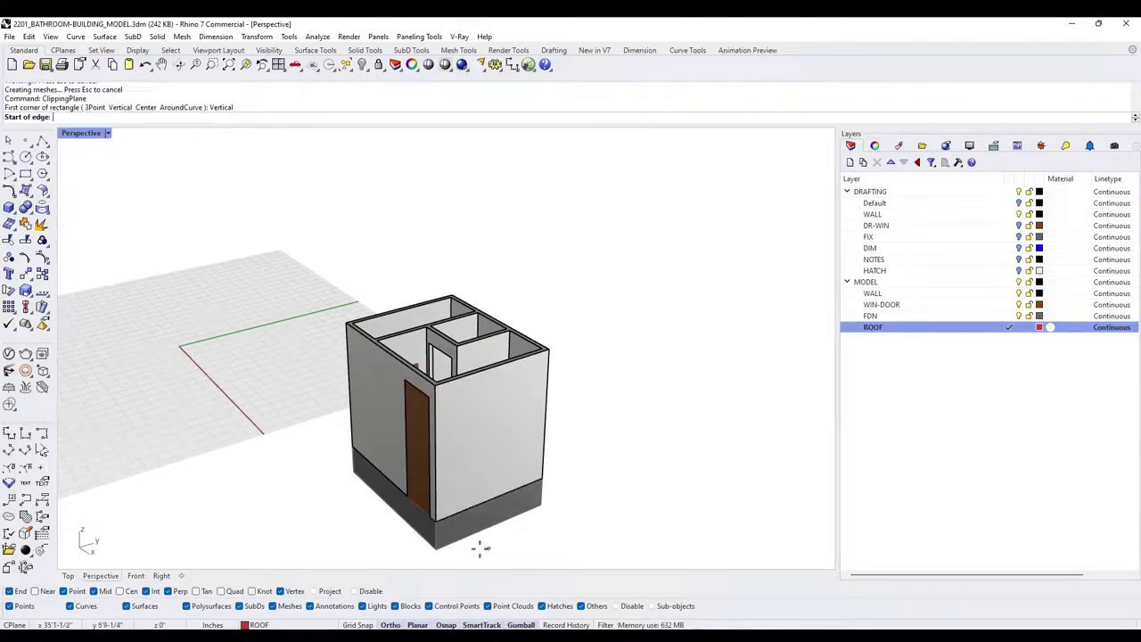
click(366, 520)
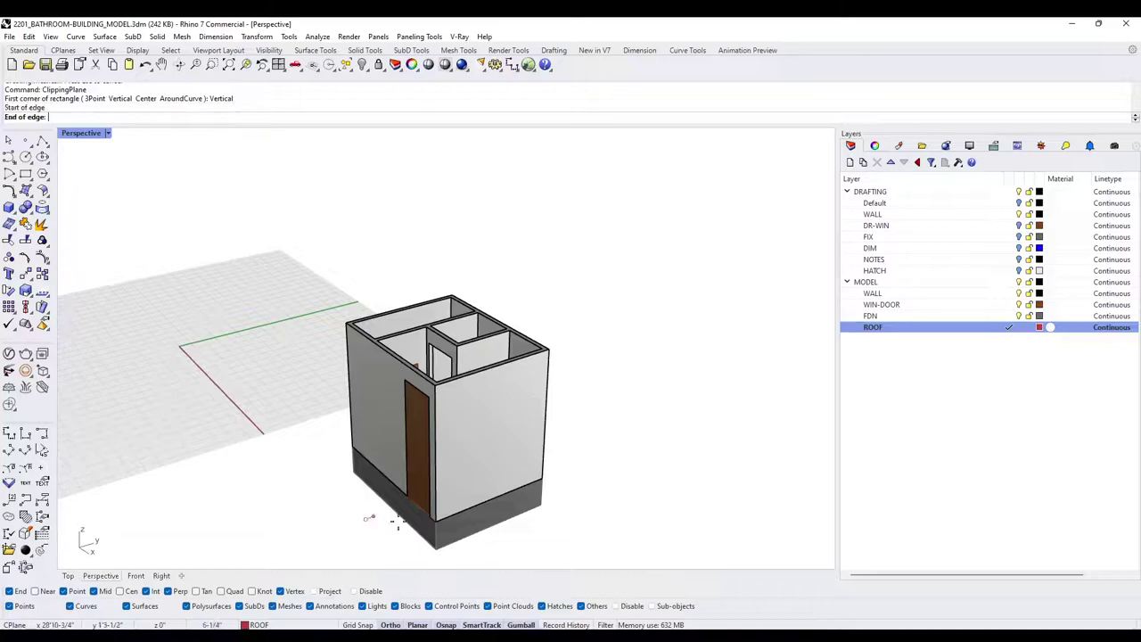
click(599, 484)
click(583, 265)
Move the clipping plane along the building's length to cut a cross-section through the rooms and foundation
right_drag(571, 369, 537, 384)
click(428, 353)
drag(446, 360, 399, 352)
click(602, 427)
right_drag(624, 456, 496, 270)
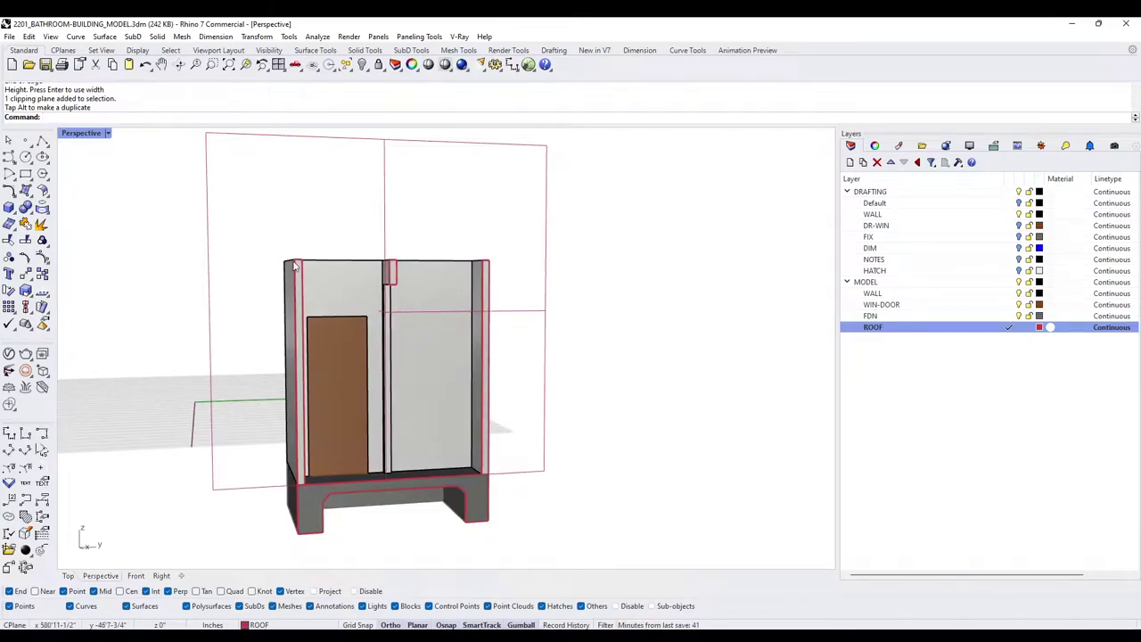
right_drag(348, 327, 361, 287)
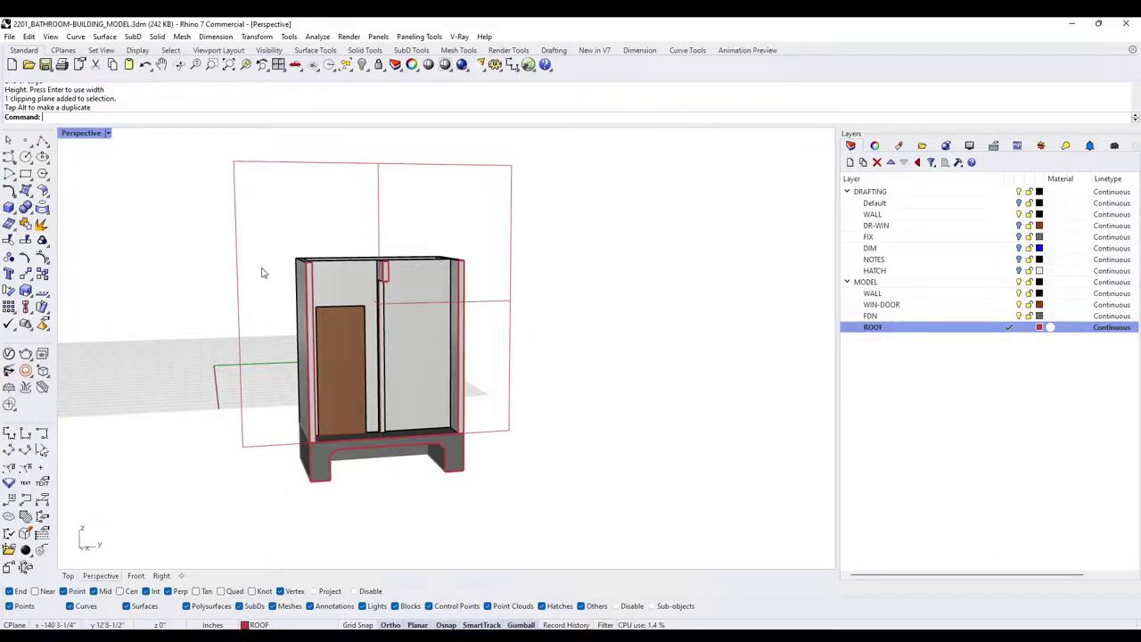
mouse_move(304, 223)
right_down()
mouse_move(307, 254)
mouse_move(308, 226)
right_up()
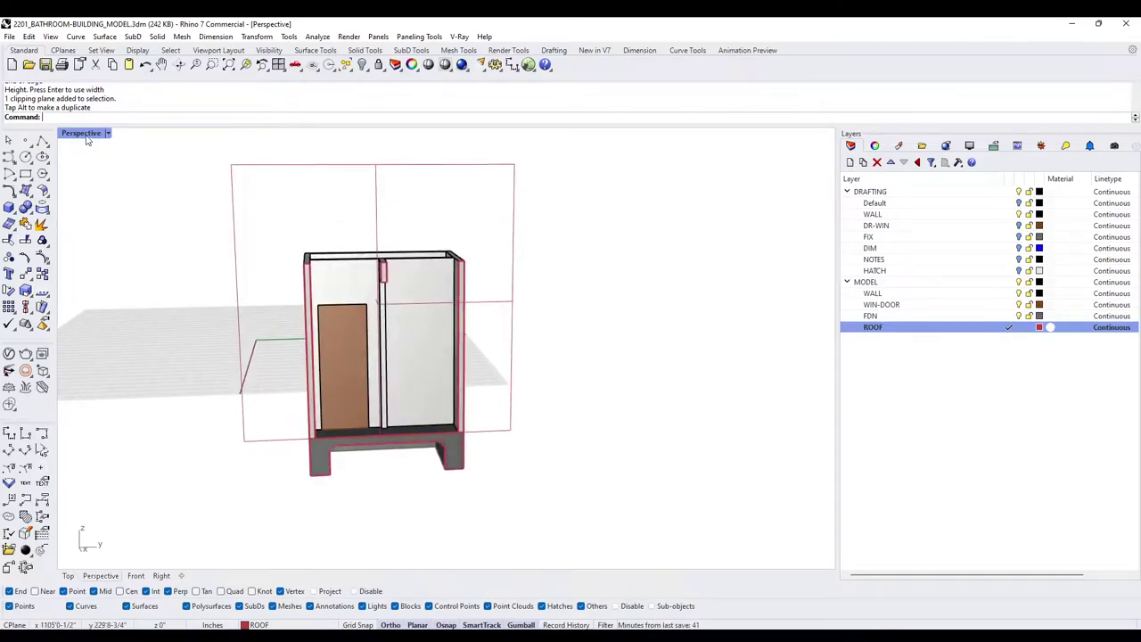
Disable the clipping plane so that it no longer cuts the building
double_click(87, 135)
double_click(469, 134)
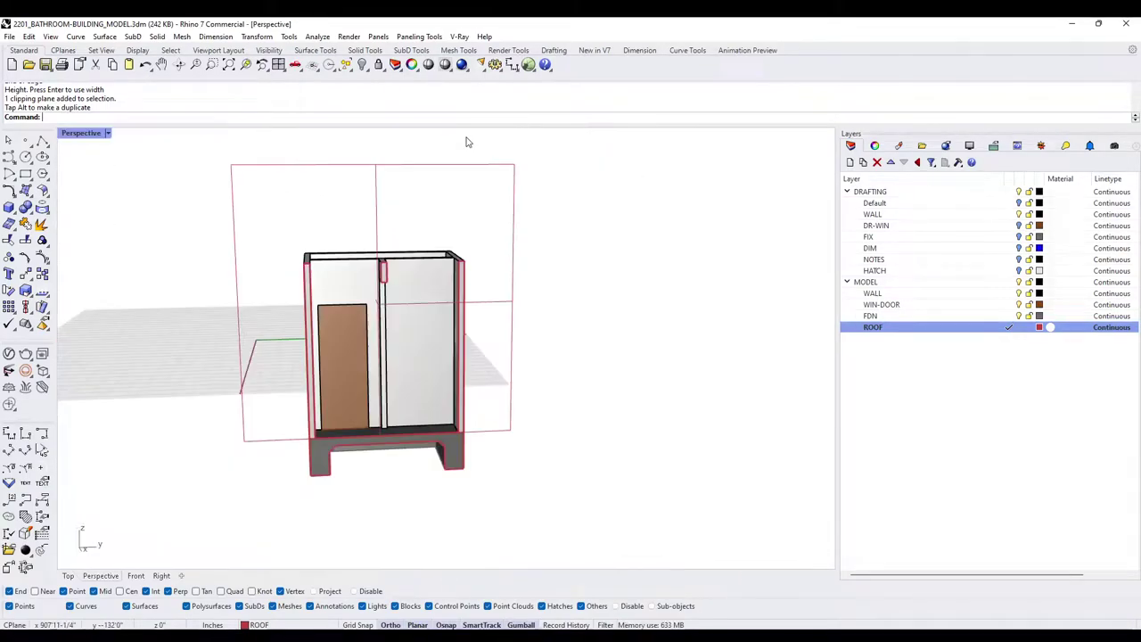
right_drag(425, 173, 505, 254)
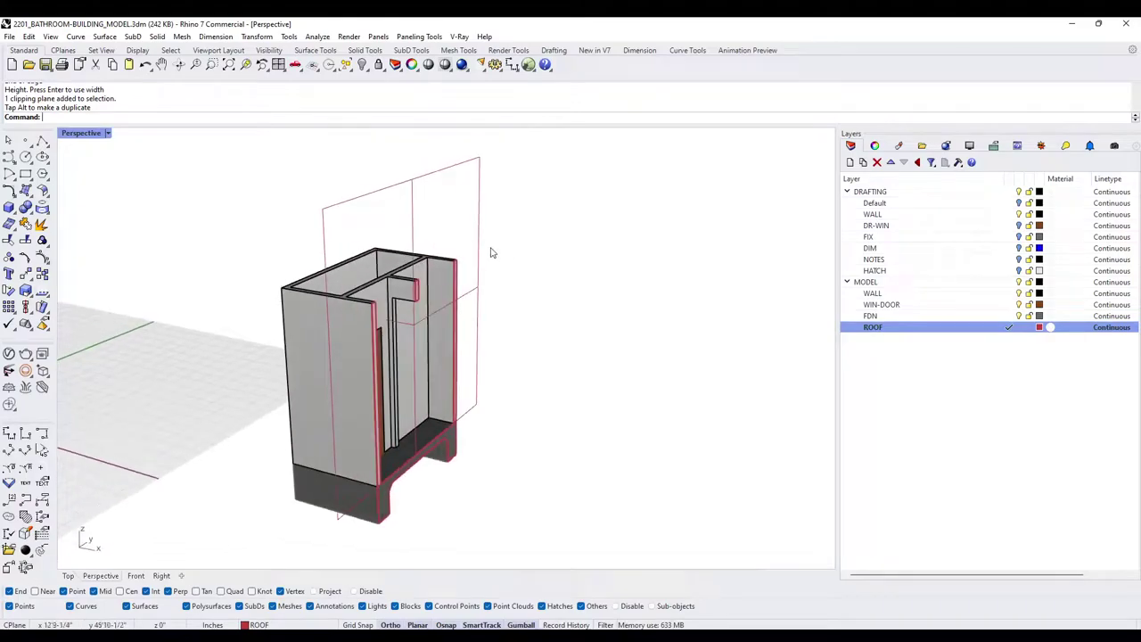
click(480, 244)
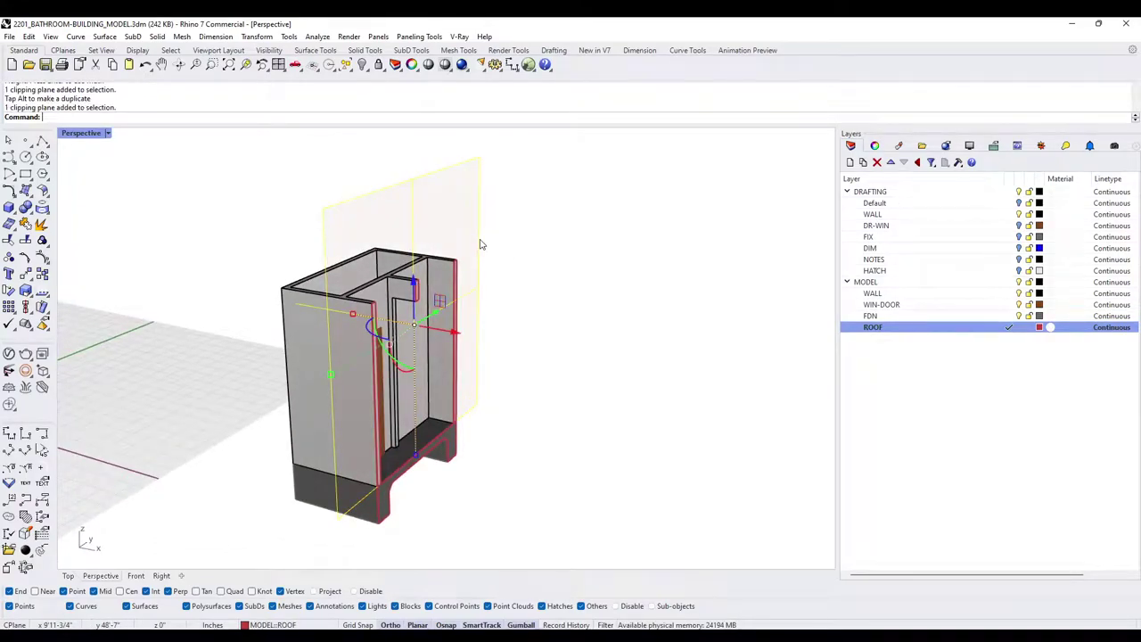
text(DisableClippingPlane)
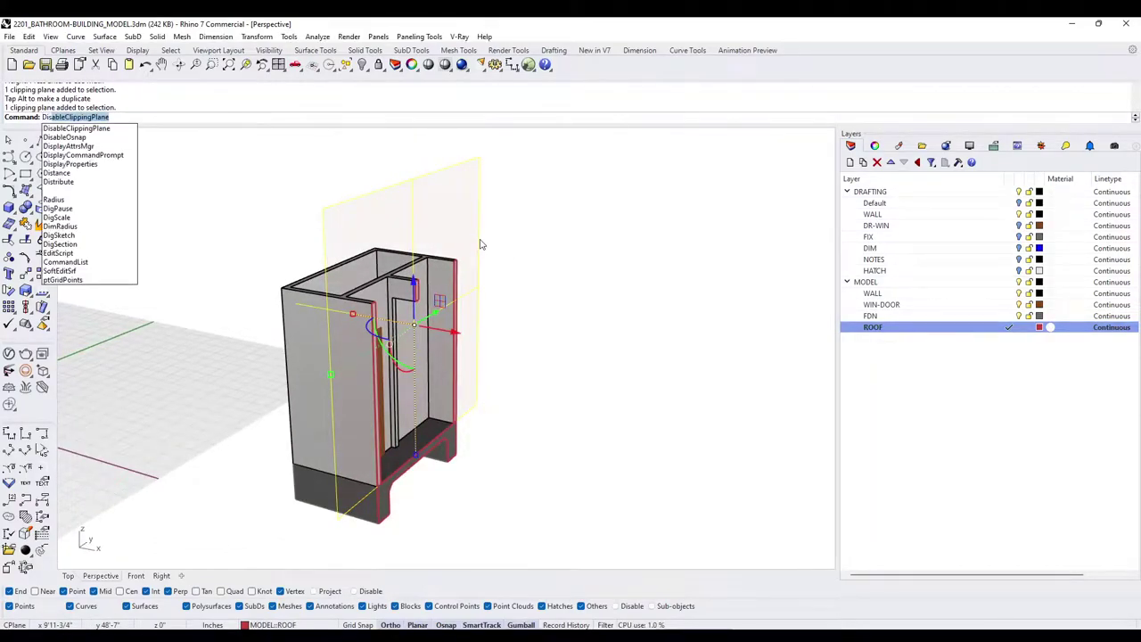
key(Return)
key(Escape)
right_drag(479, 244, 381, 308)
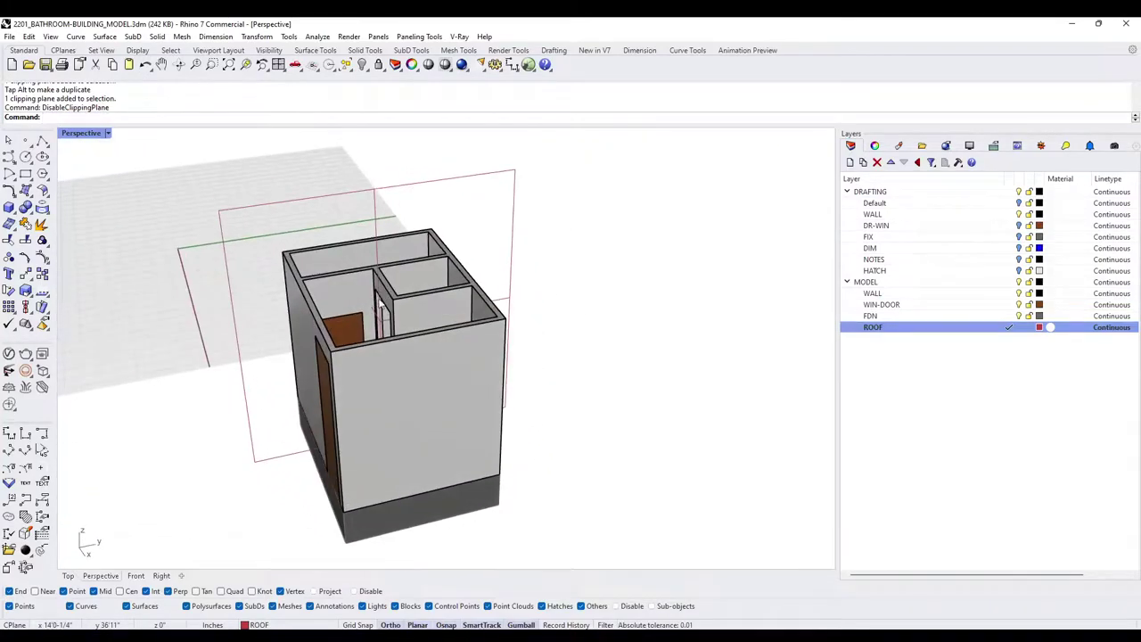
Draw a straight polyline in plan across the building's depth, just beside the clipping plane, extending past both outer walls
click(42, 141)
right_drag(217, 229, 169, 321)
double_click(81, 133)
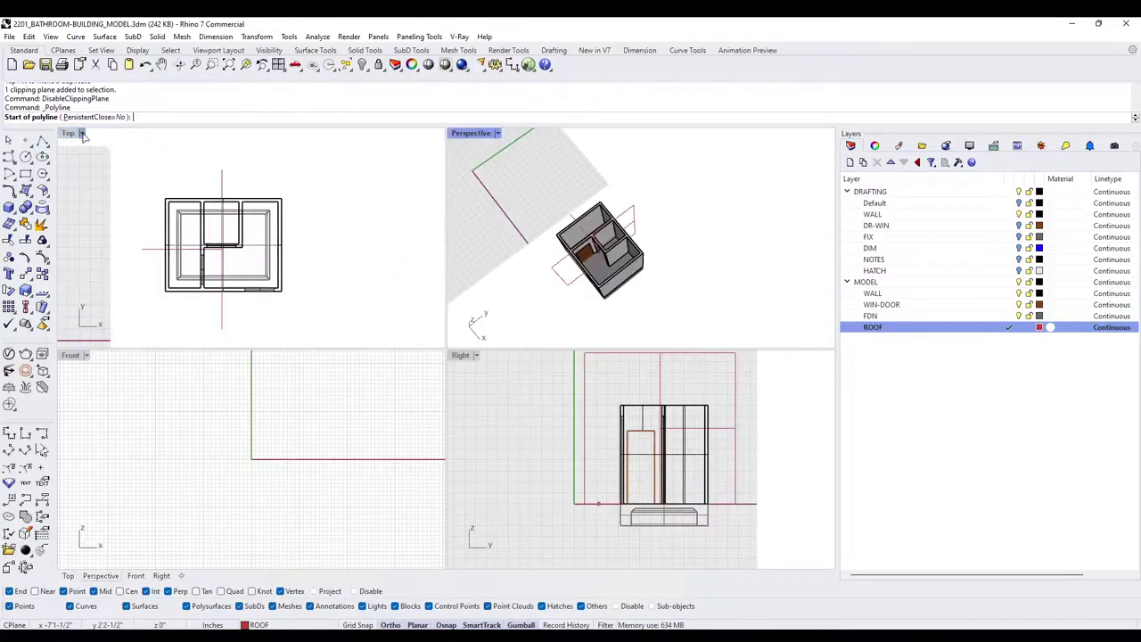
right_drag(241, 193, 303, 176)
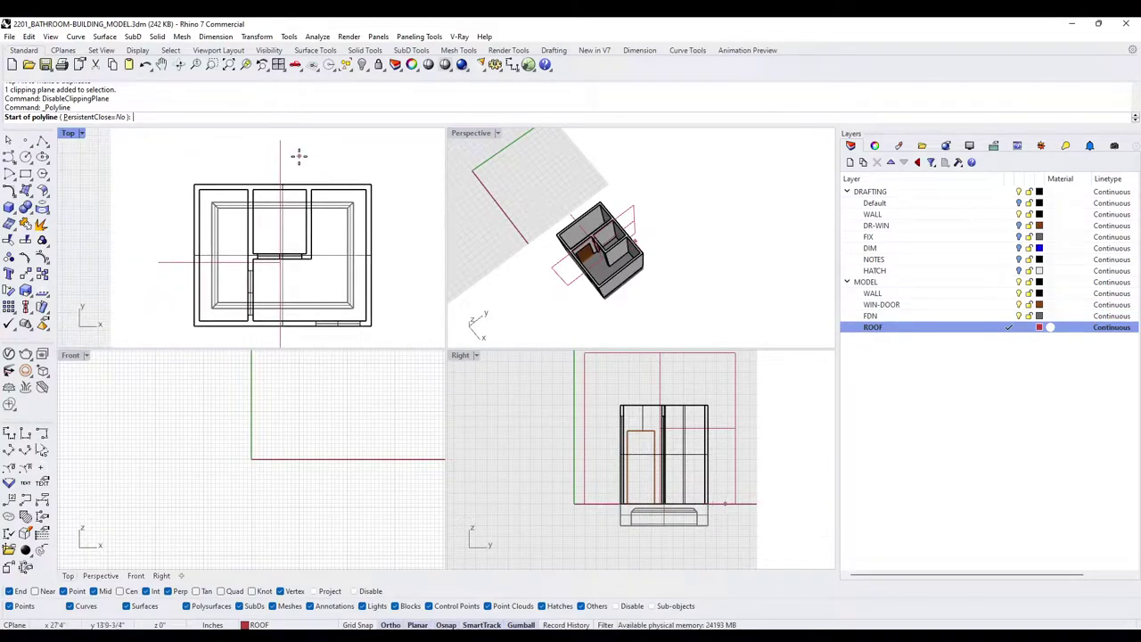
scroll(304, 159, up, 3)
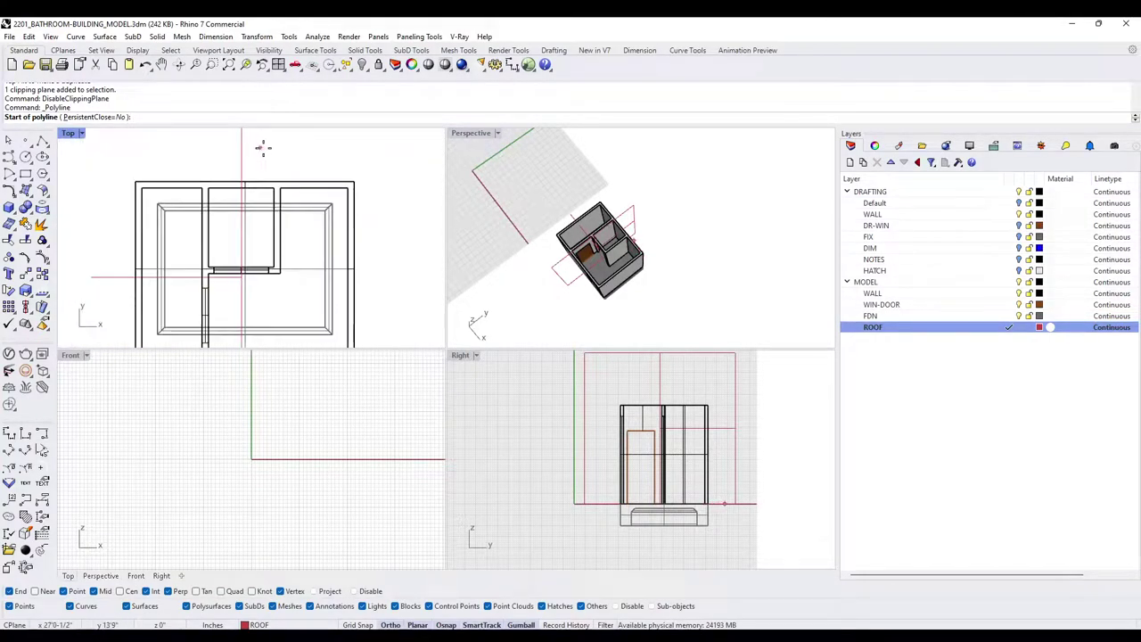
click(258, 153)
scroll(260, 182, down, 4)
click(283, 317)
key(Return)
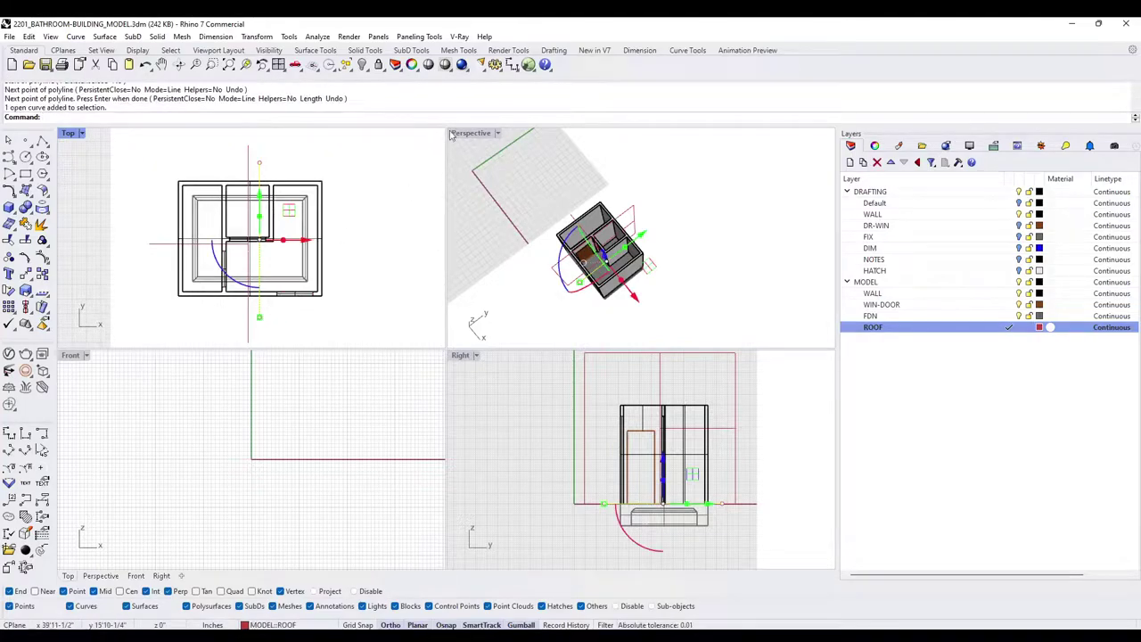
Move the drawn line vertically down to below the foundation's underside
double_click(68, 133)
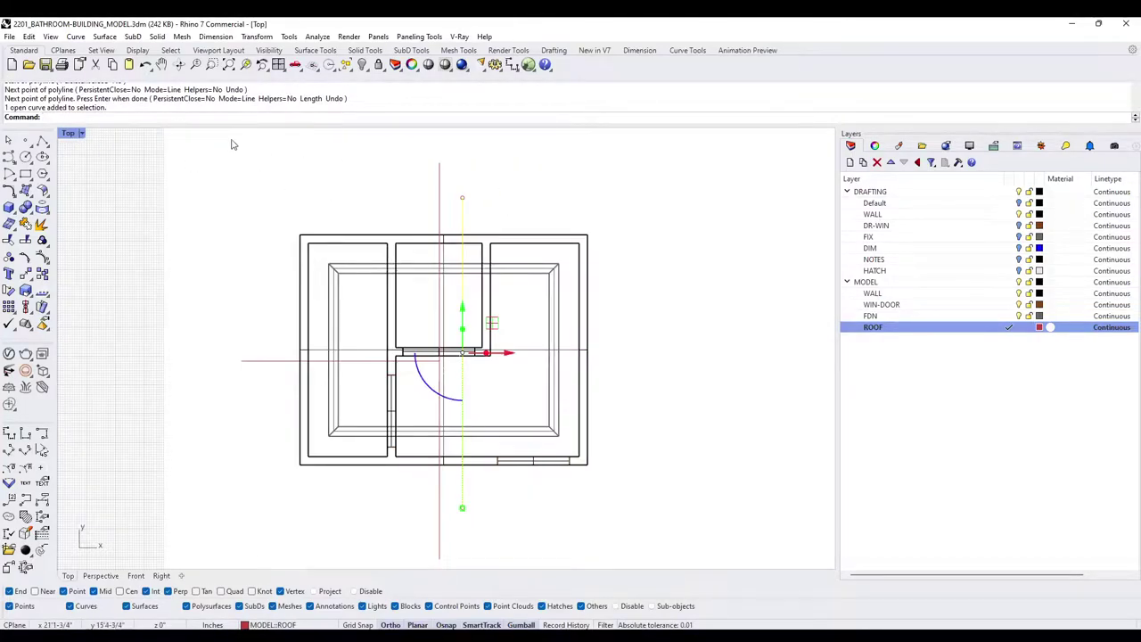
double_click(68, 133)
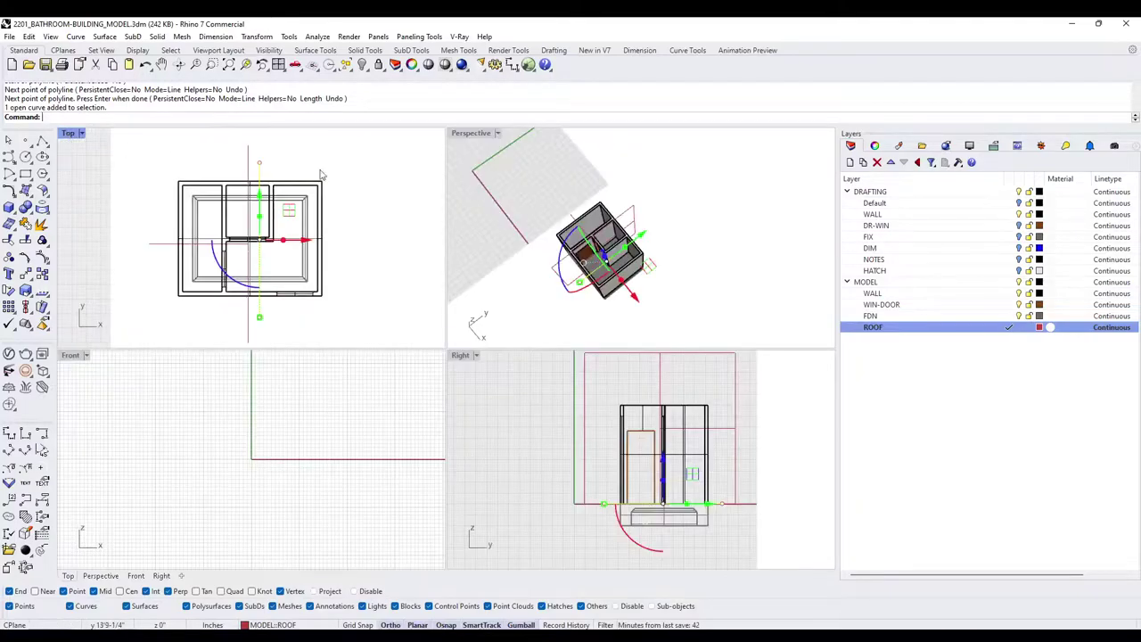
double_click(69, 133)
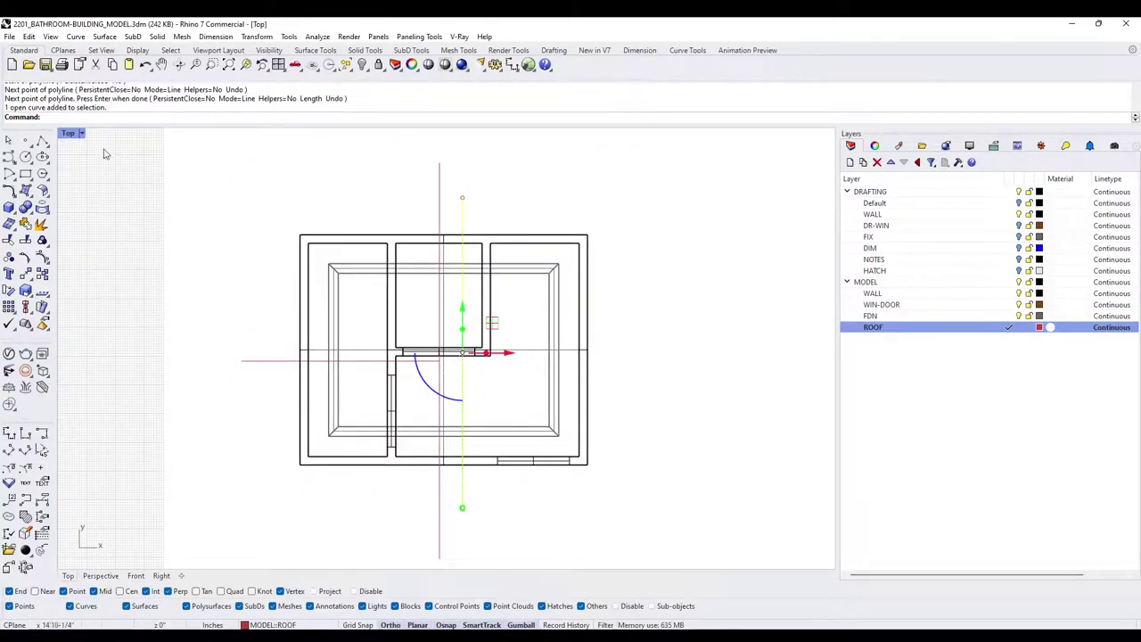
double_click(70, 134)
double_click(463, 133)
right_drag(500, 280, 563, 258)
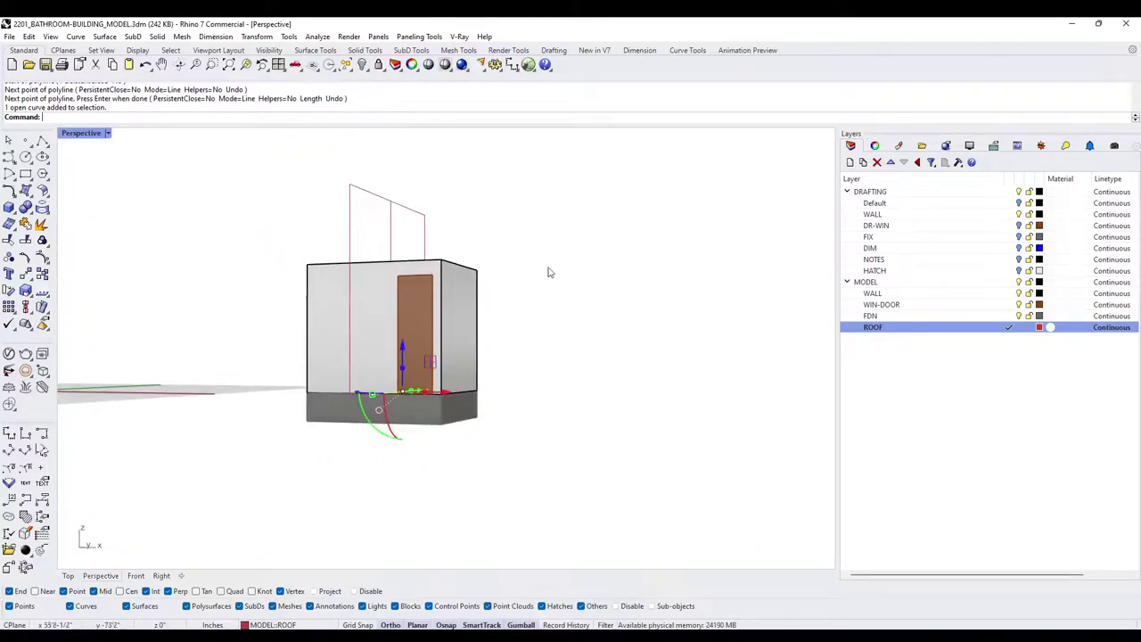
right_drag(386, 400, 335, 448)
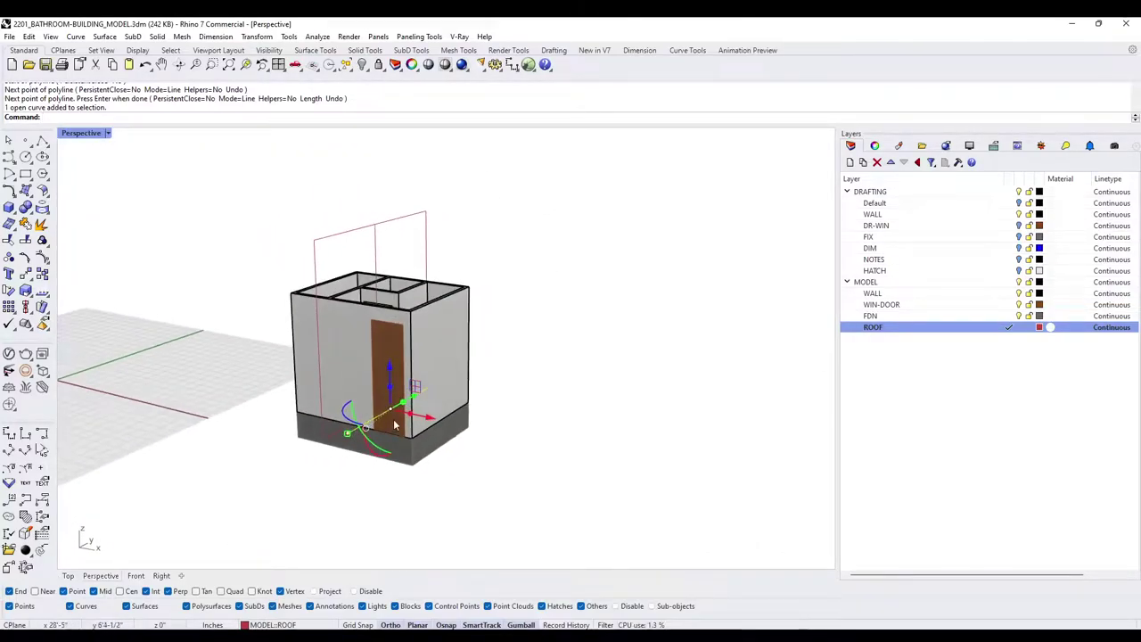
drag(389, 367, 389, 397)
Extrude the line upward into a vertical surface rising above the wall tops, then delete the source line
right_drag(385, 446, 427, 407)
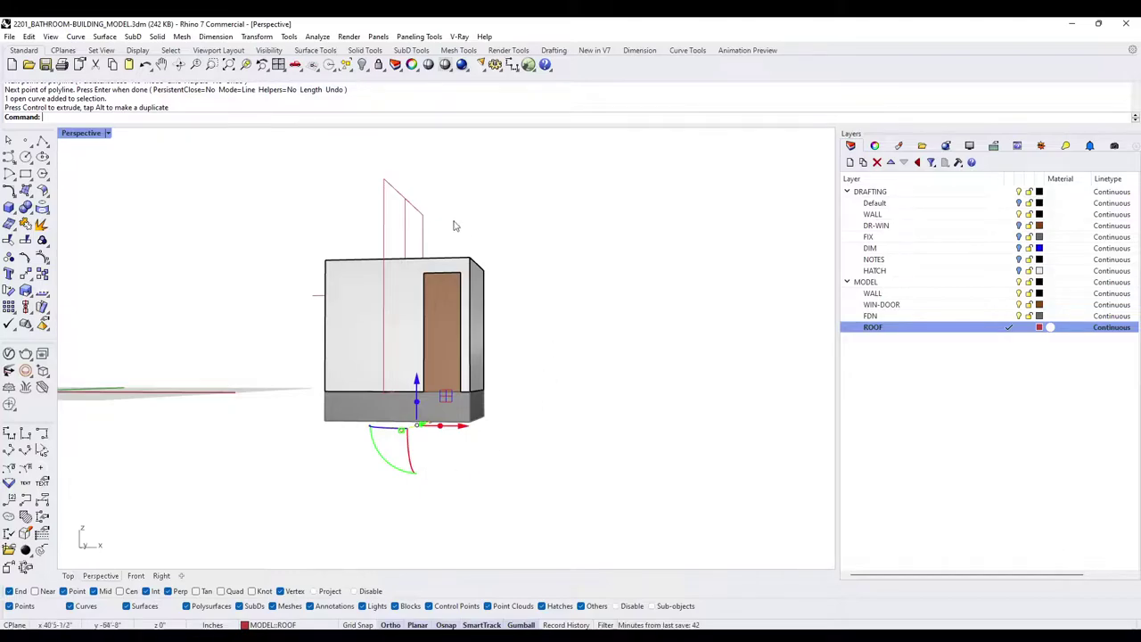
text(ExtrudeCrv)
key(Return)
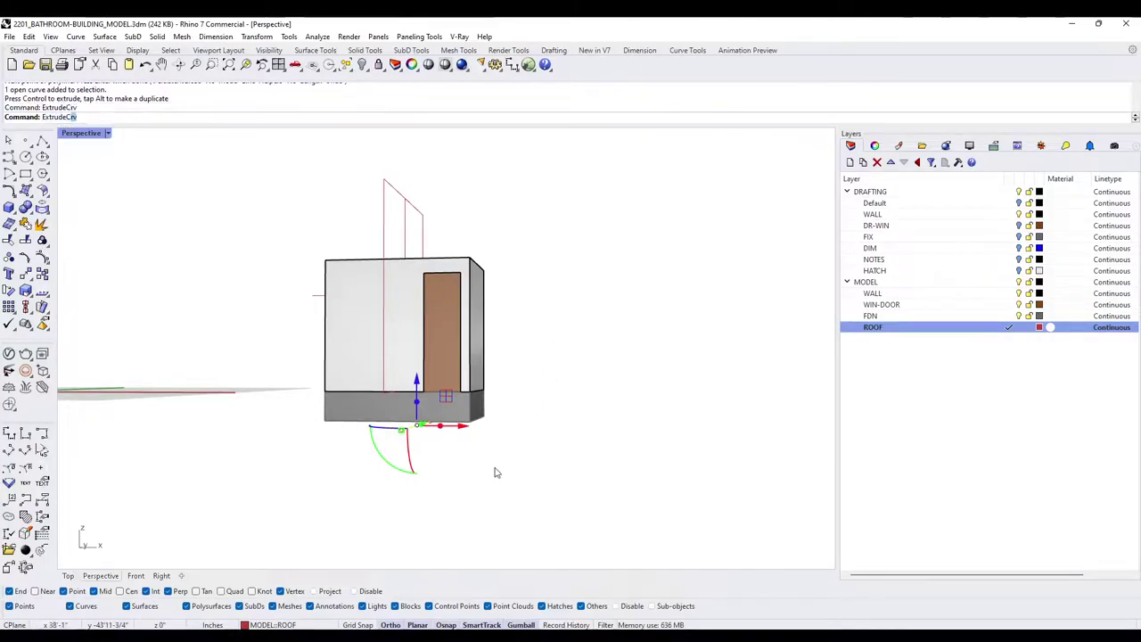
click(549, 232)
right_drag(543, 281, 354, 334)
key(Delete)
click(356, 335)
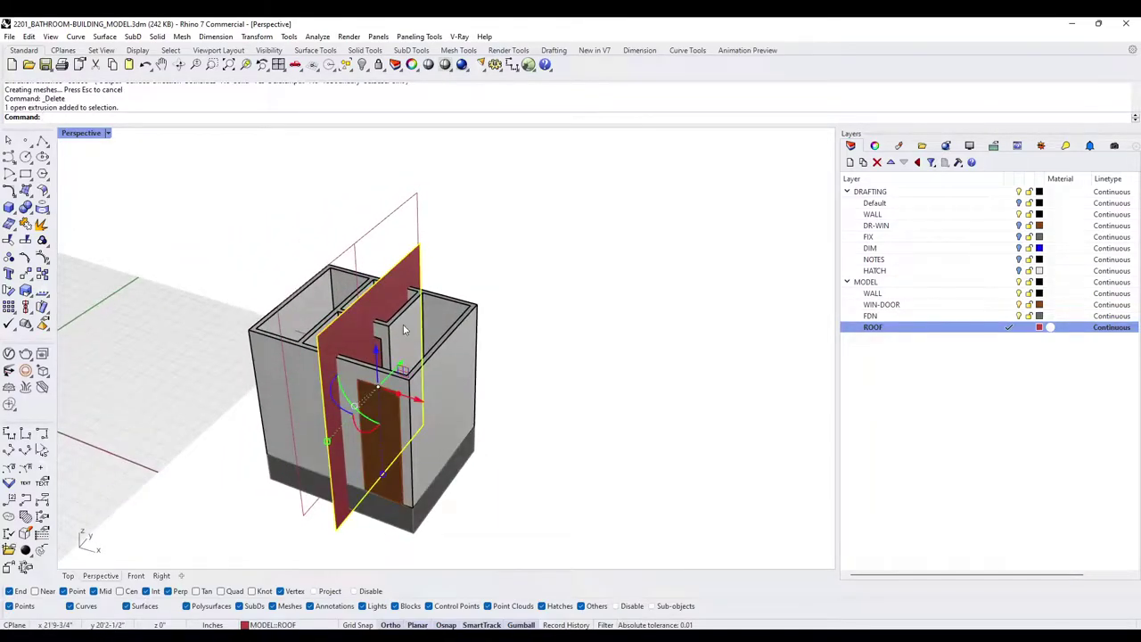
click(404, 328)
click(507, 278)
click(407, 271)
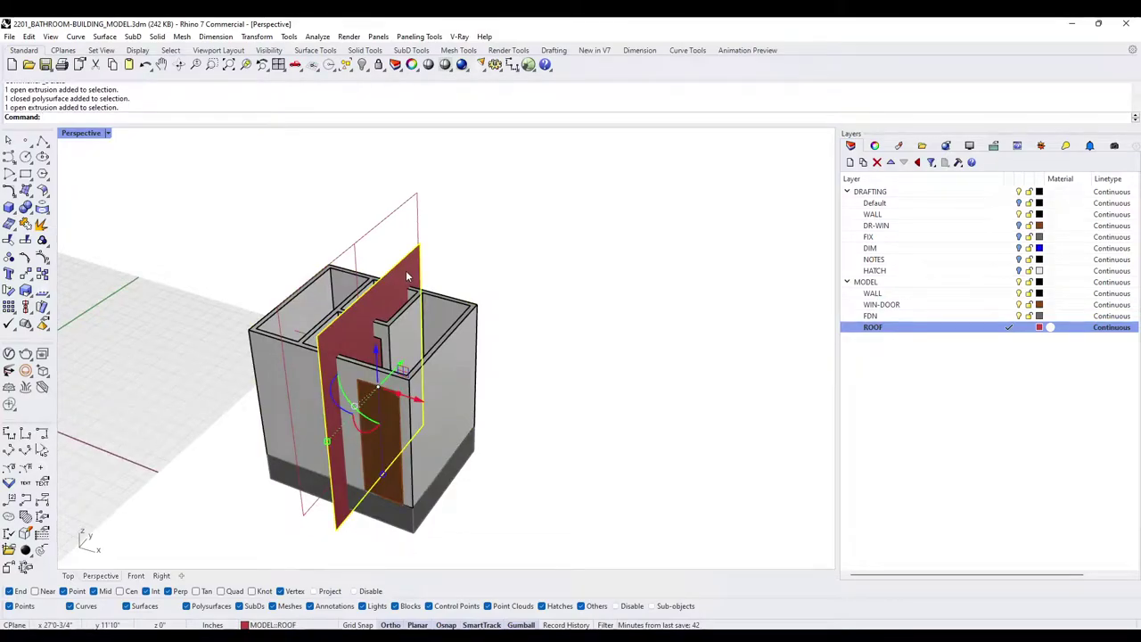
click(568, 473)
right_drag(568, 473, 546, 452)
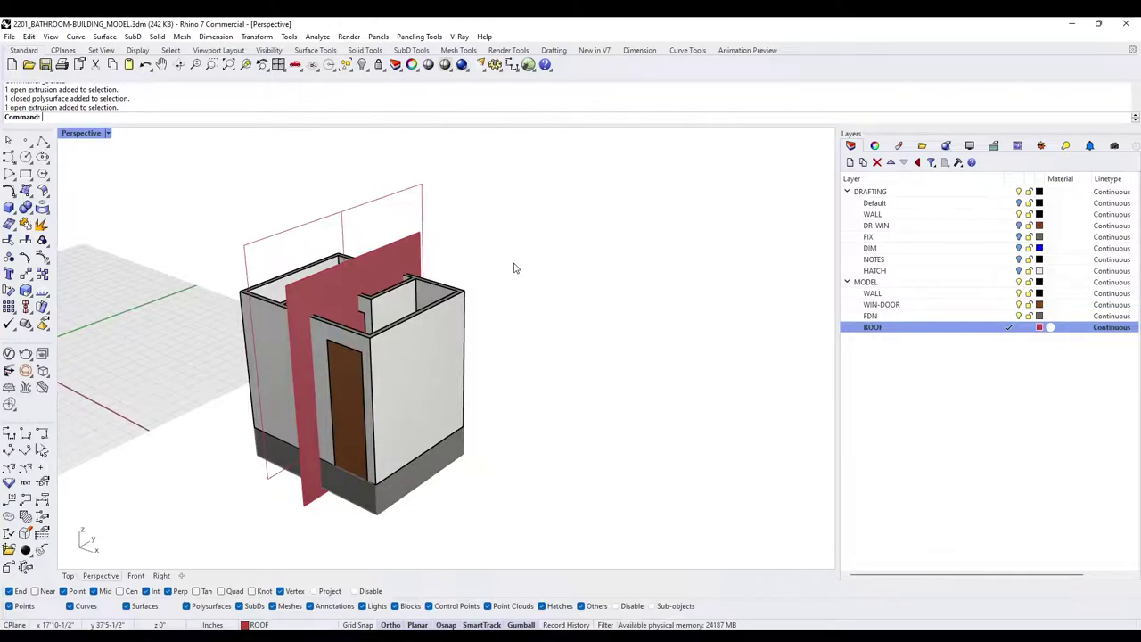
Intersect the vertical surface with the whole building using IntersectTwoSets, leaving the clipping plane out of the second set
mouse_move(573, 374)
right_down()
mouse_move(544, 377)
mouse_move(570, 377)
right_up()
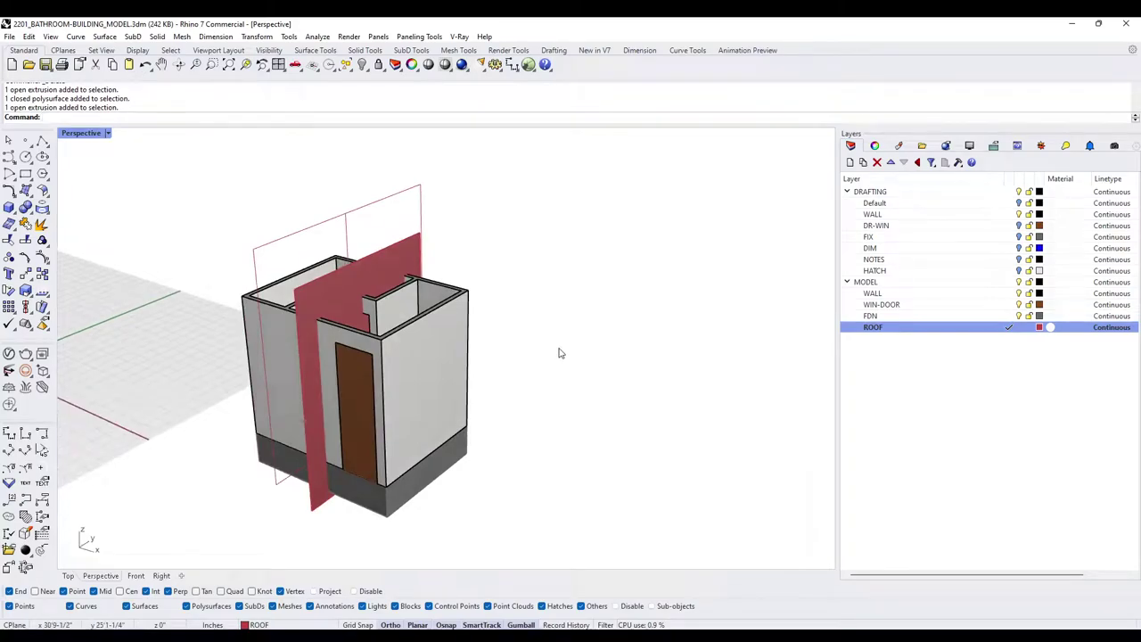
text(tersectTwoSets)
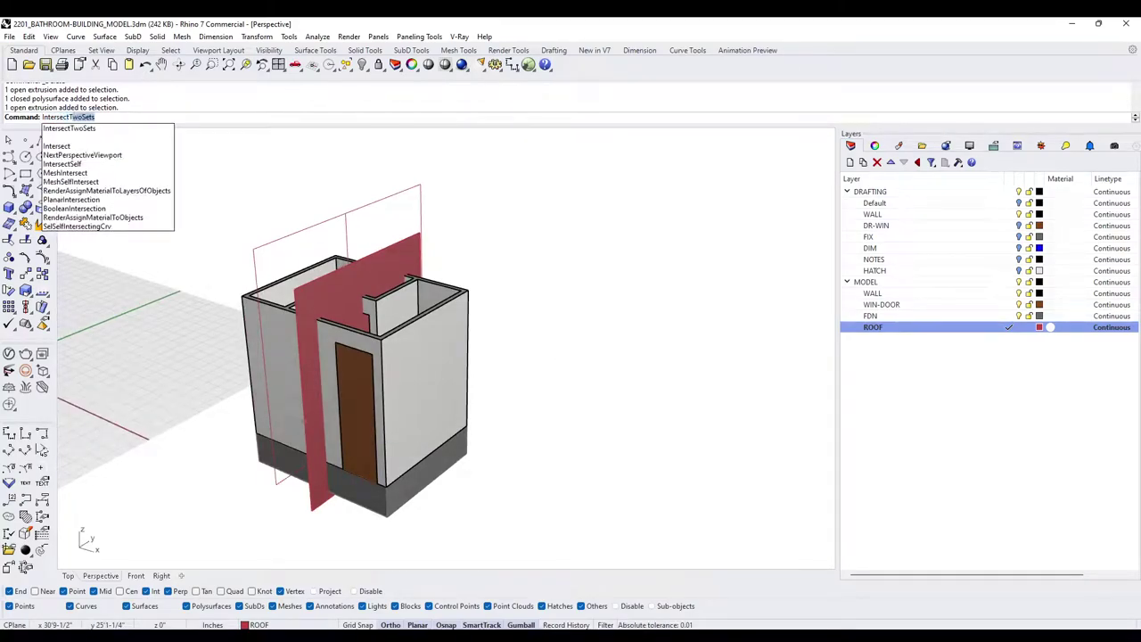
key(Return)
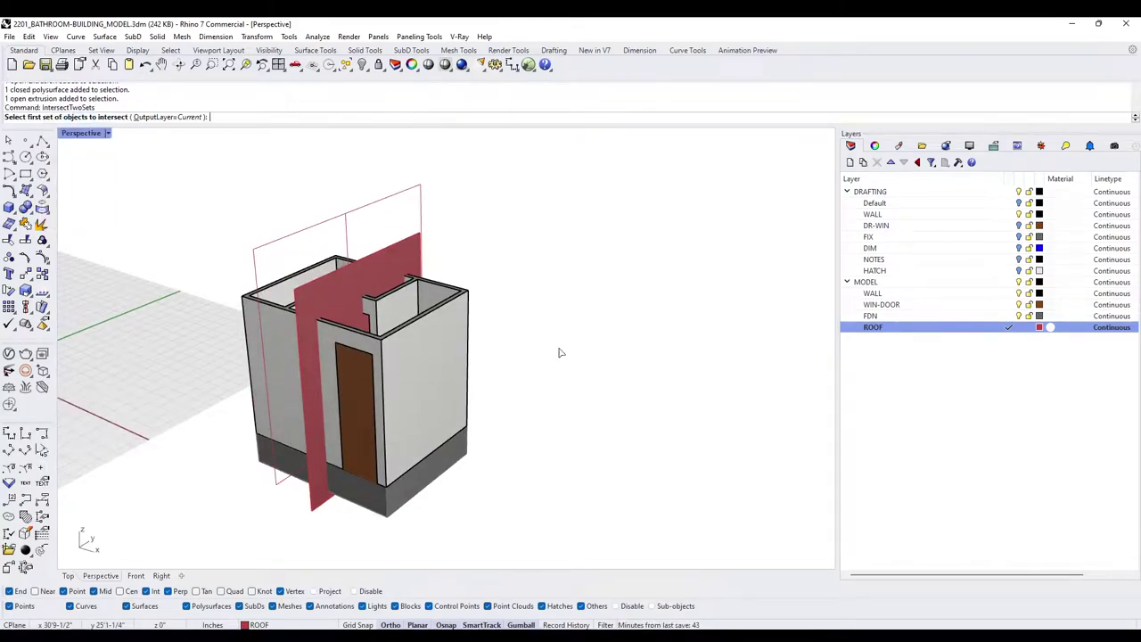
click(405, 267)
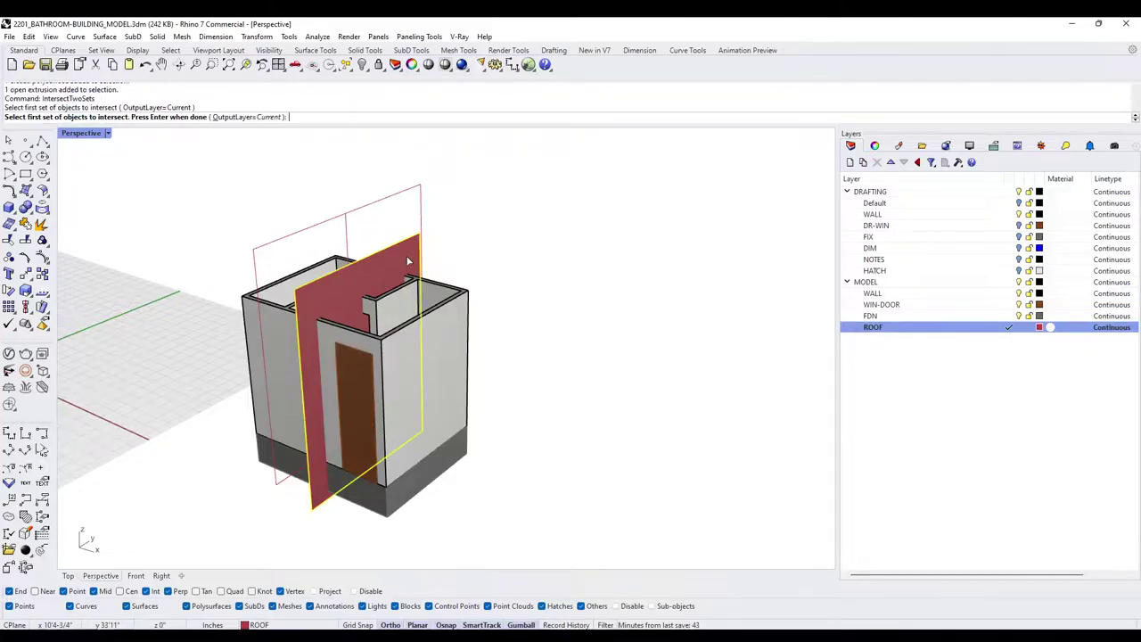
key(Return)
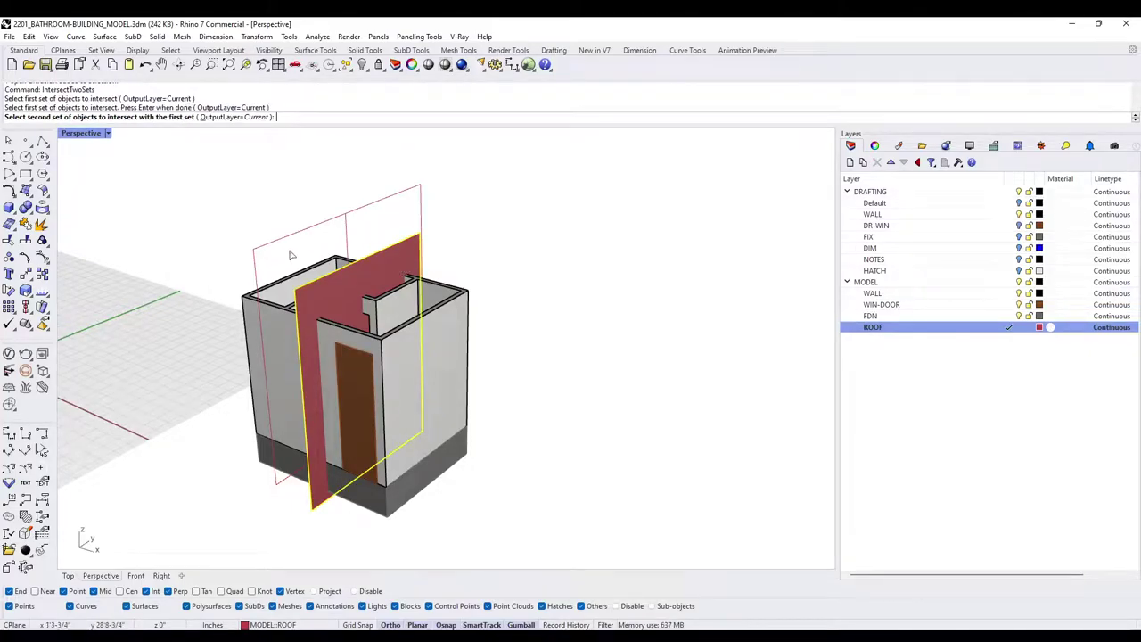
drag(176, 233, 534, 564)
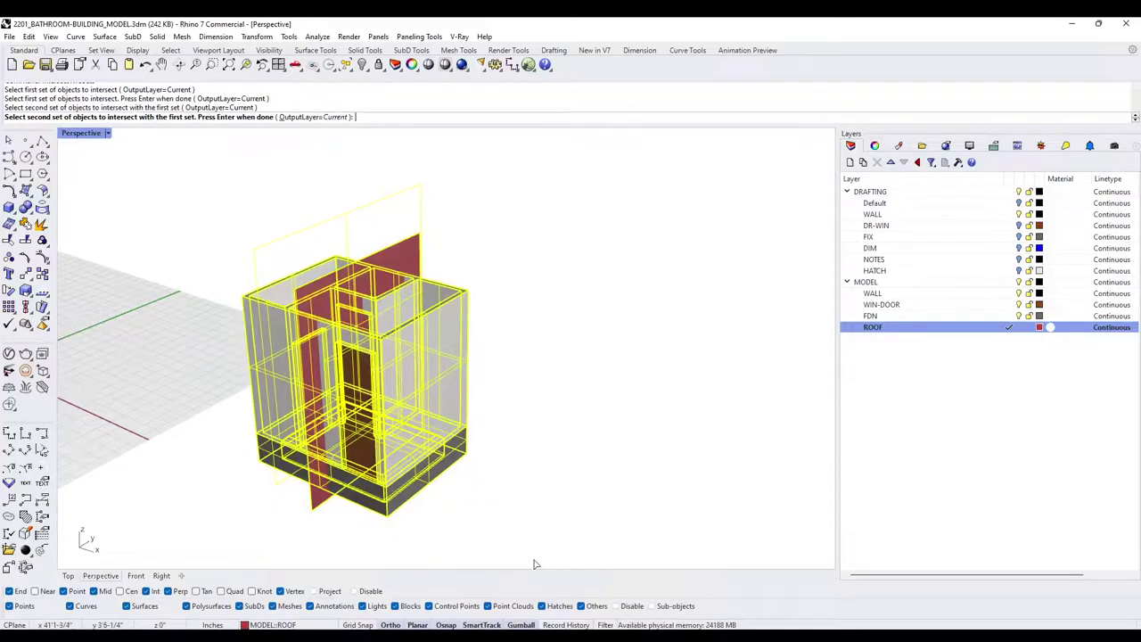
ctrl+click(353, 213)
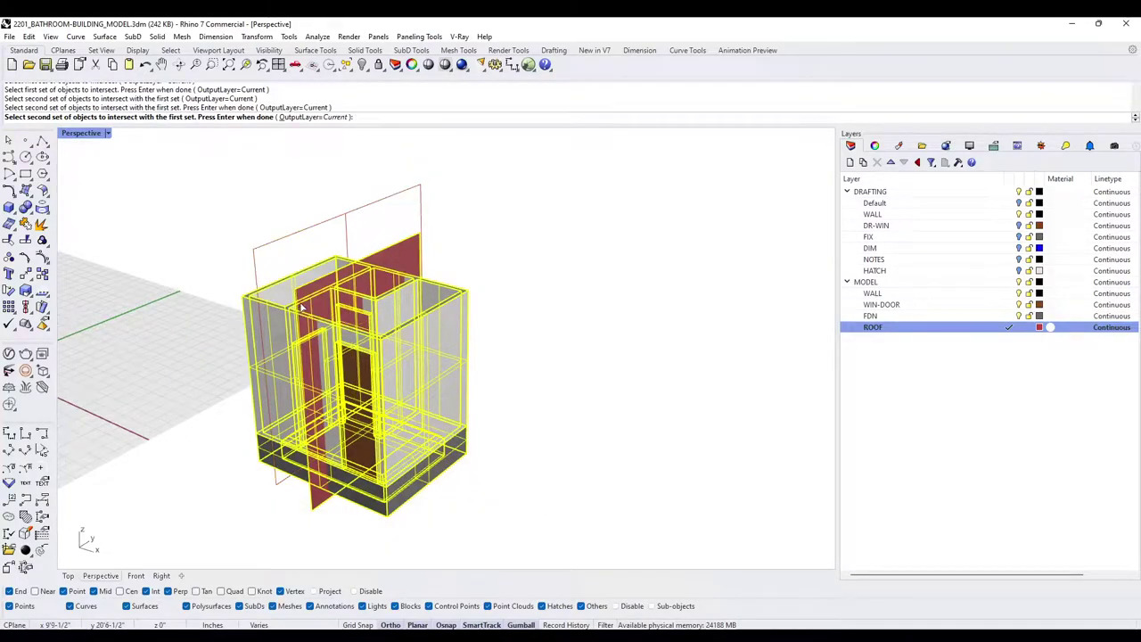
key(Return)
Isolate the resulting intersection curves in the Right view so only the building's section outline is shown, then deselect them
right_drag(570, 432, 471, 419)
scroll(407, 388, up, 7)
double_click(88, 134)
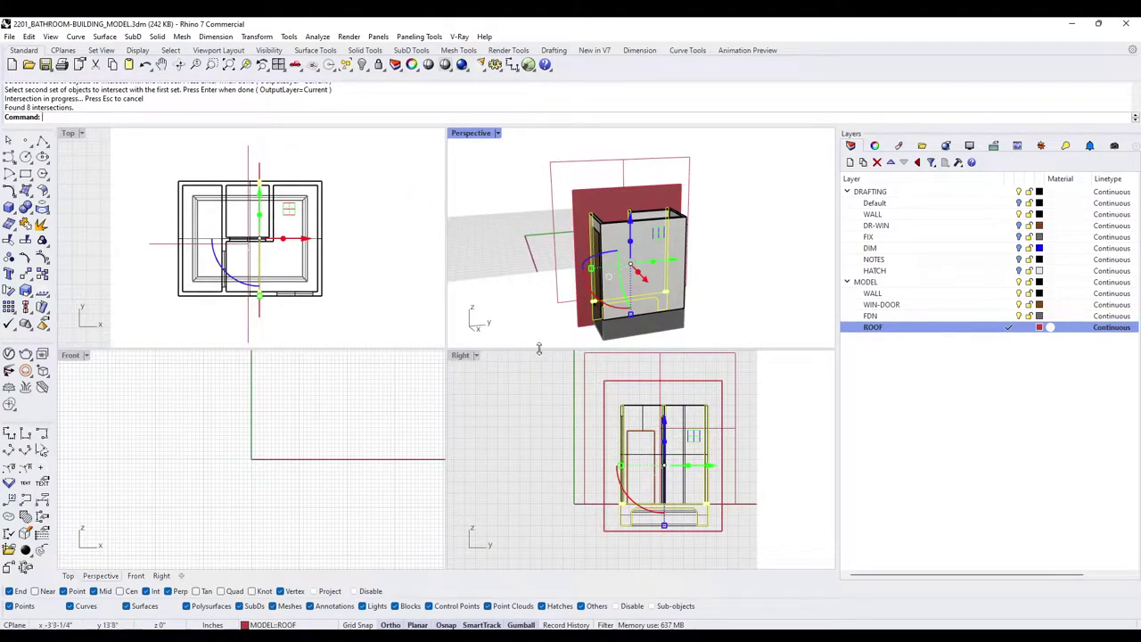
right_drag(560, 405, 463, 407)
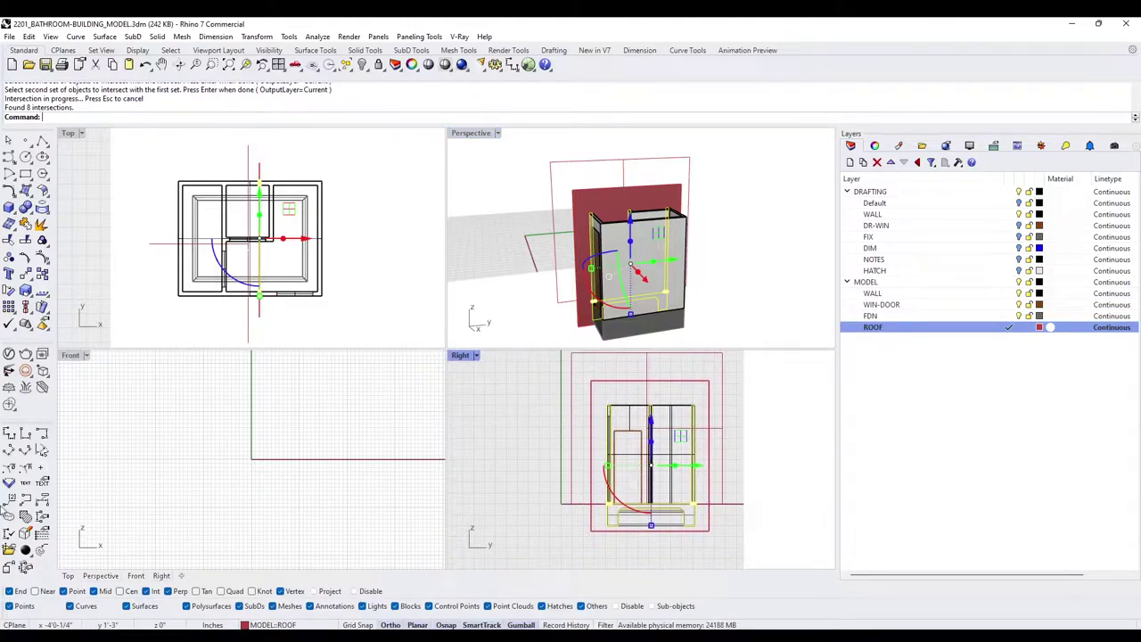
key(ctrl+m)
right_drag(494, 296, 459, 276)
scroll(442, 315, down, 2)
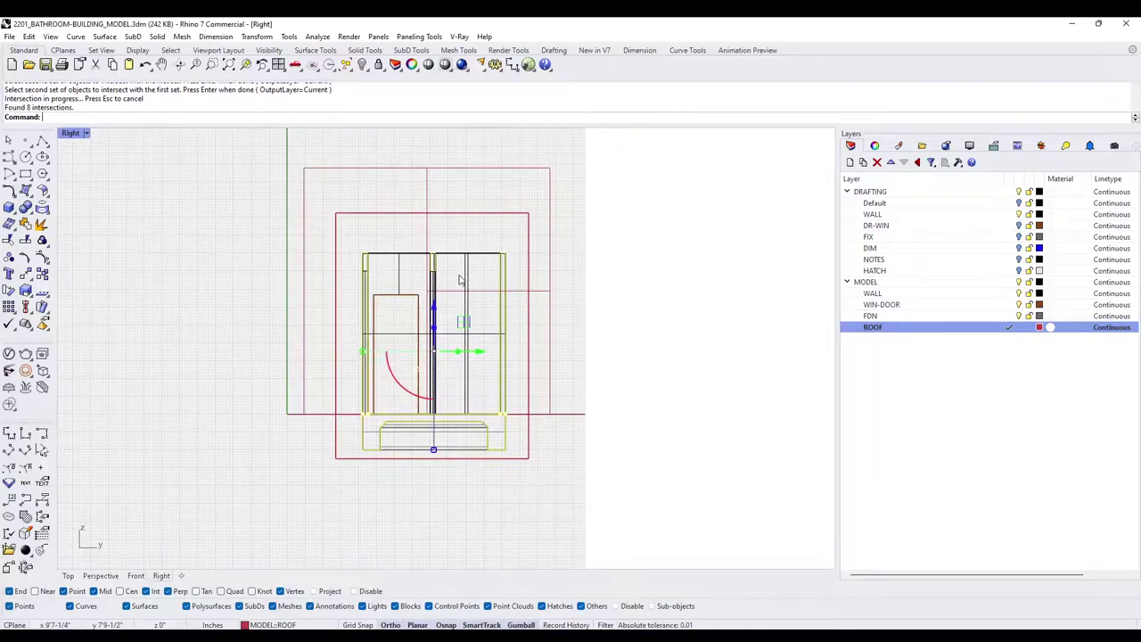
scroll(460, 280, up, 3)
text(I)
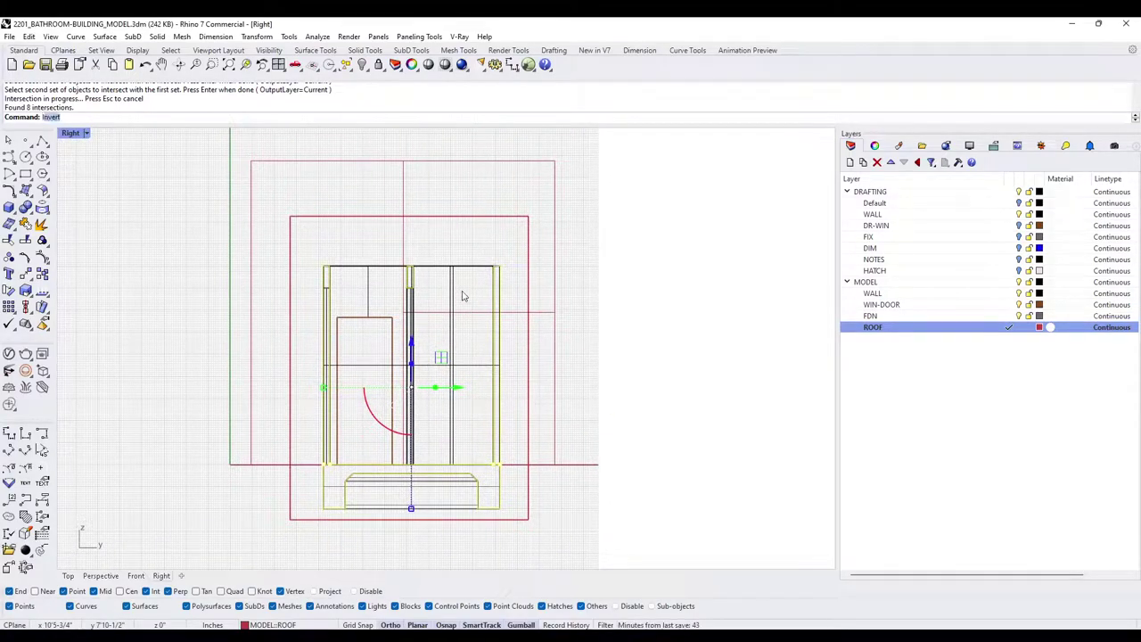
text(solate)
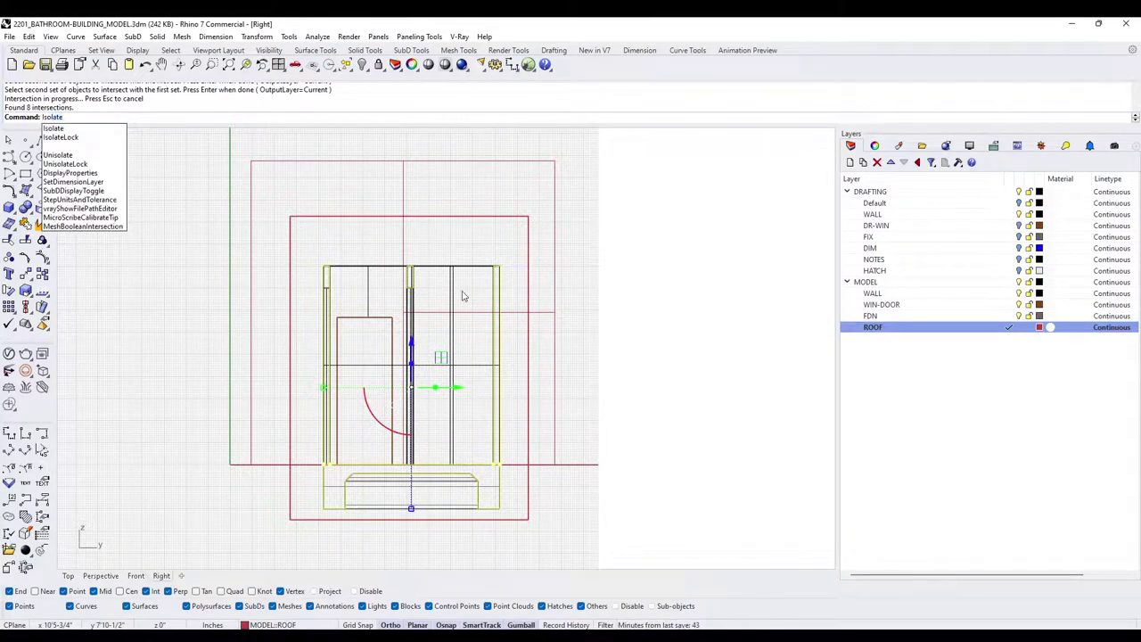
key(Return)
click(453, 305)
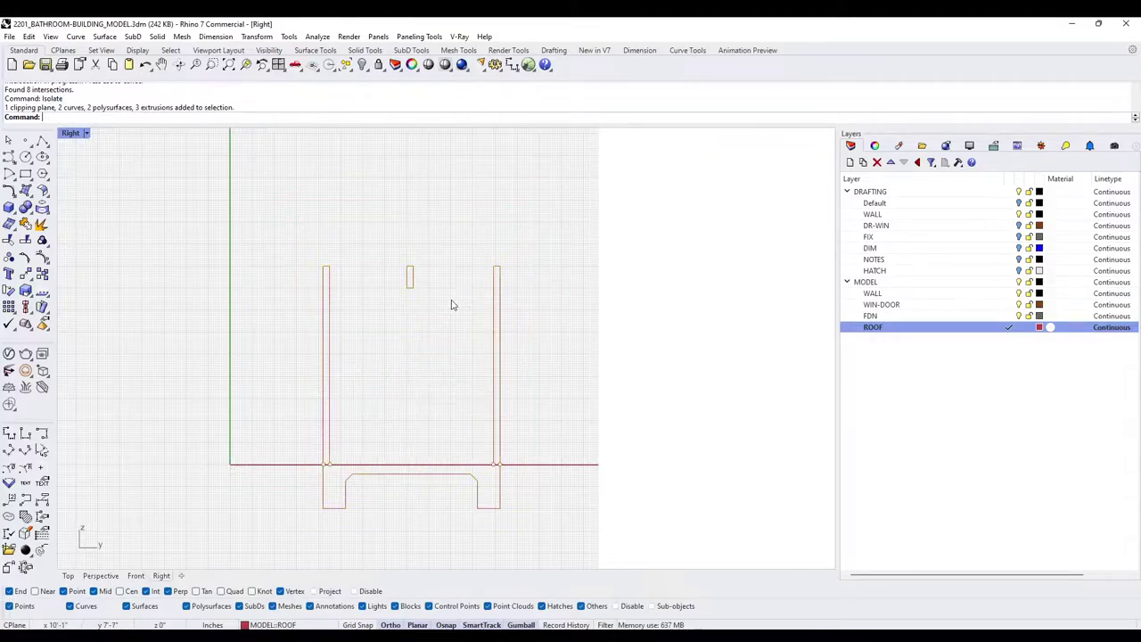
Examine the isolated section curves in perspective, zoom to their extents, and bring the Right view to full size
double_click(69, 134)
double_click(470, 133)
right_drag(458, 237, 443, 390)
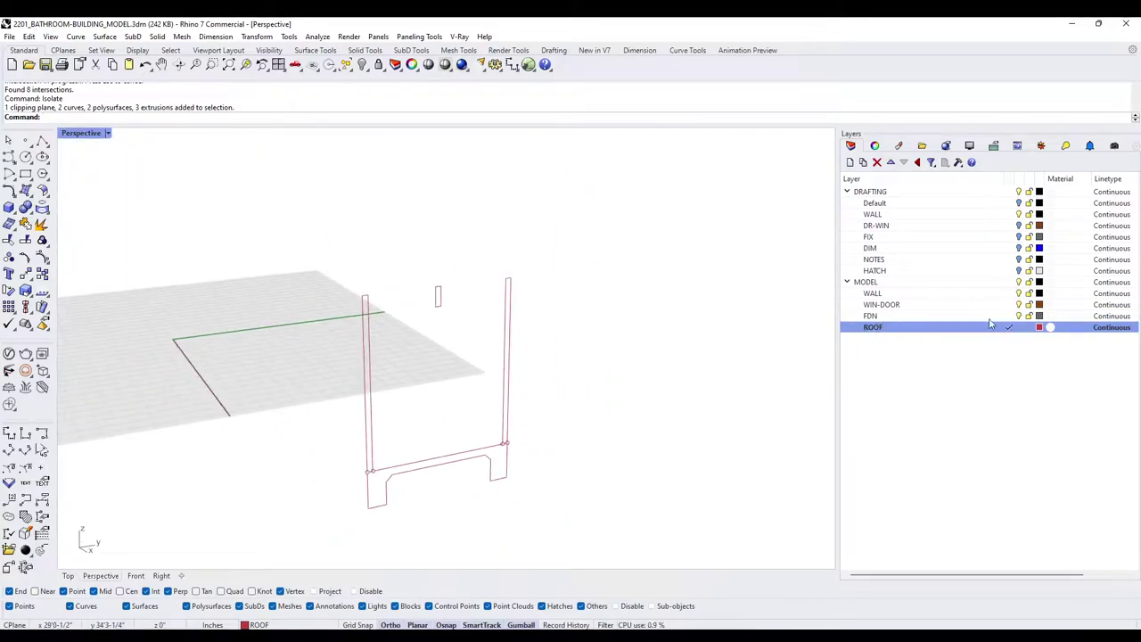
right_drag(754, 345, 715, 340)
double_click(86, 134)
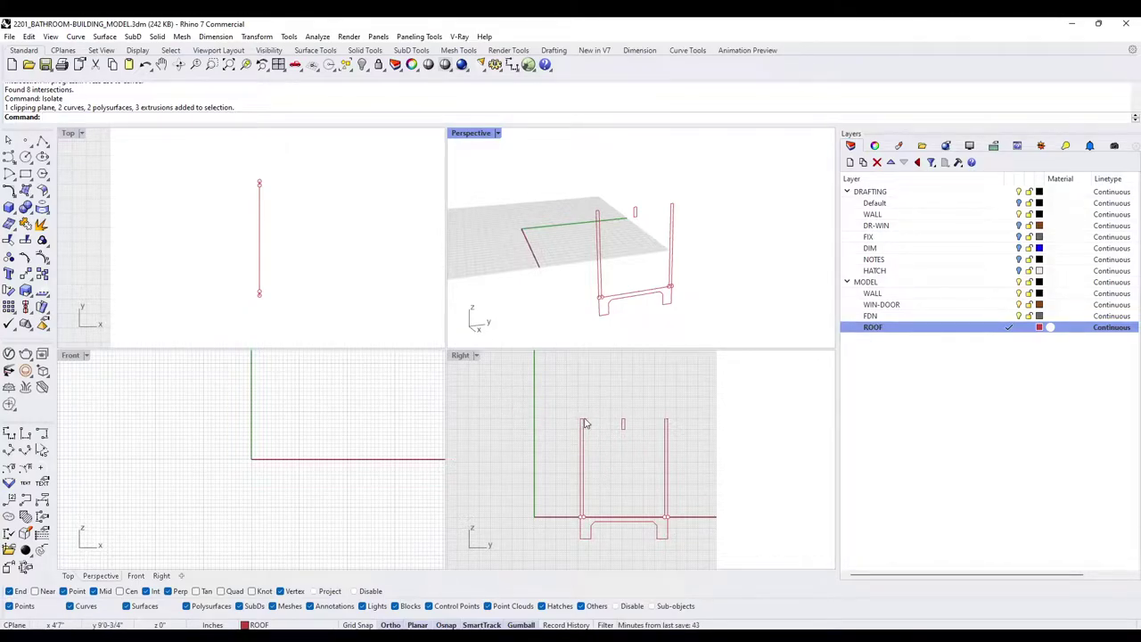
right_drag(614, 414, 587, 408)
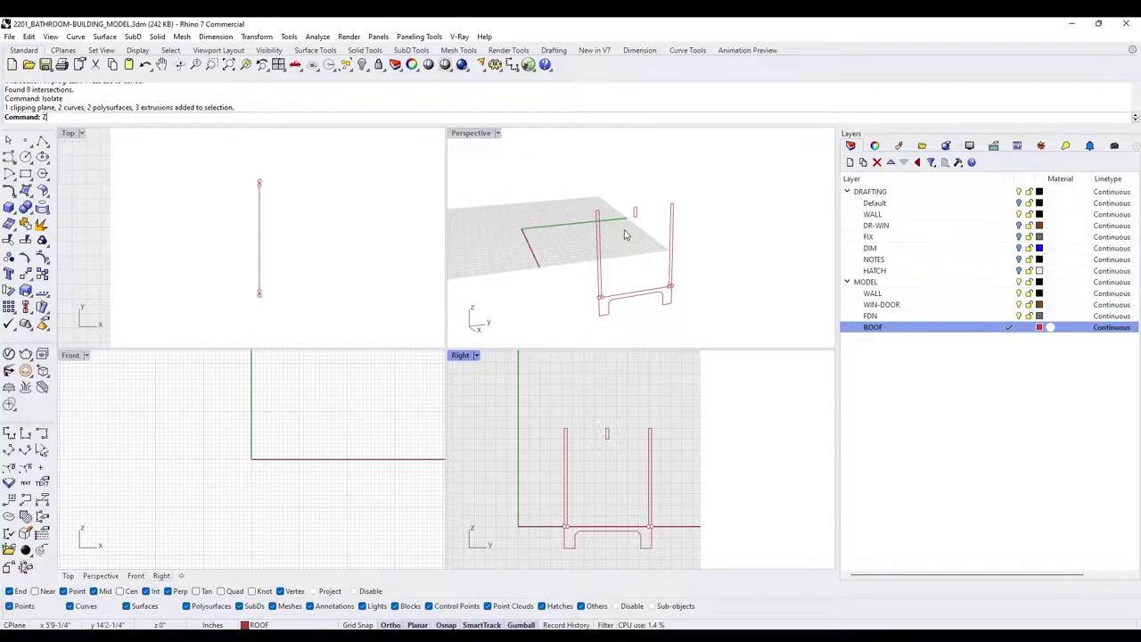
key(Return)
text(A)
key(Return)
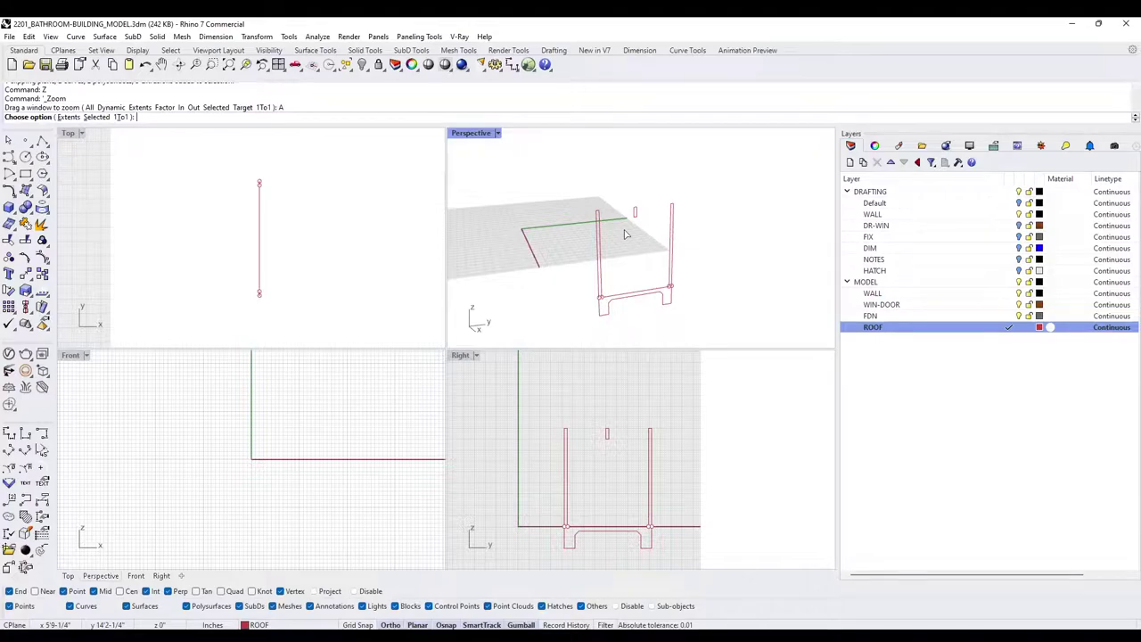
text(E)
key(Return)
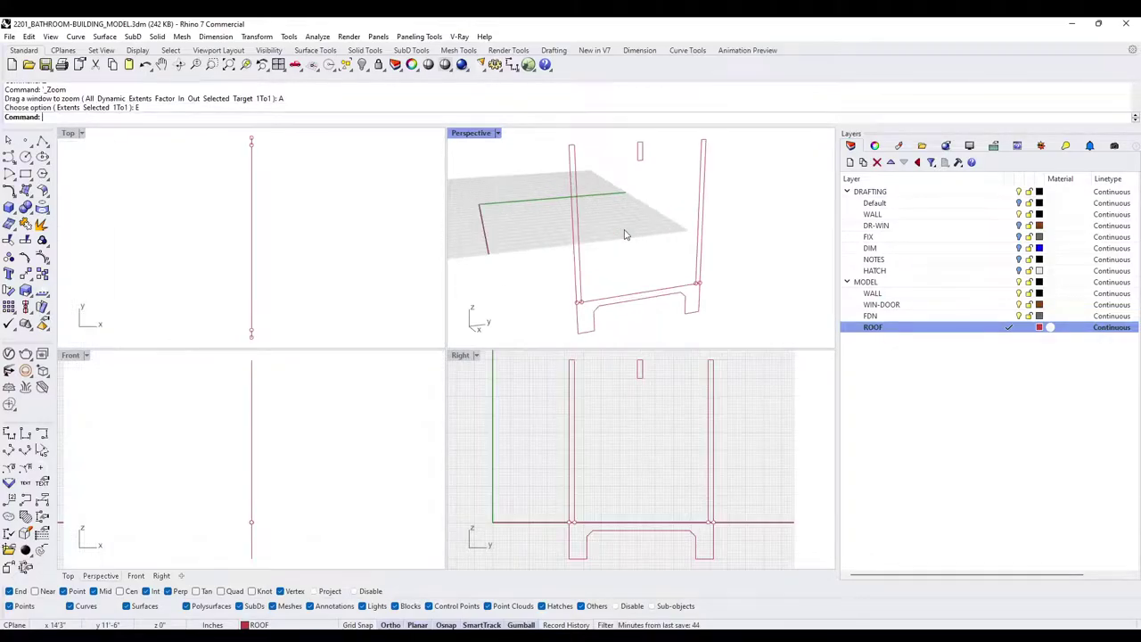
click(531, 419)
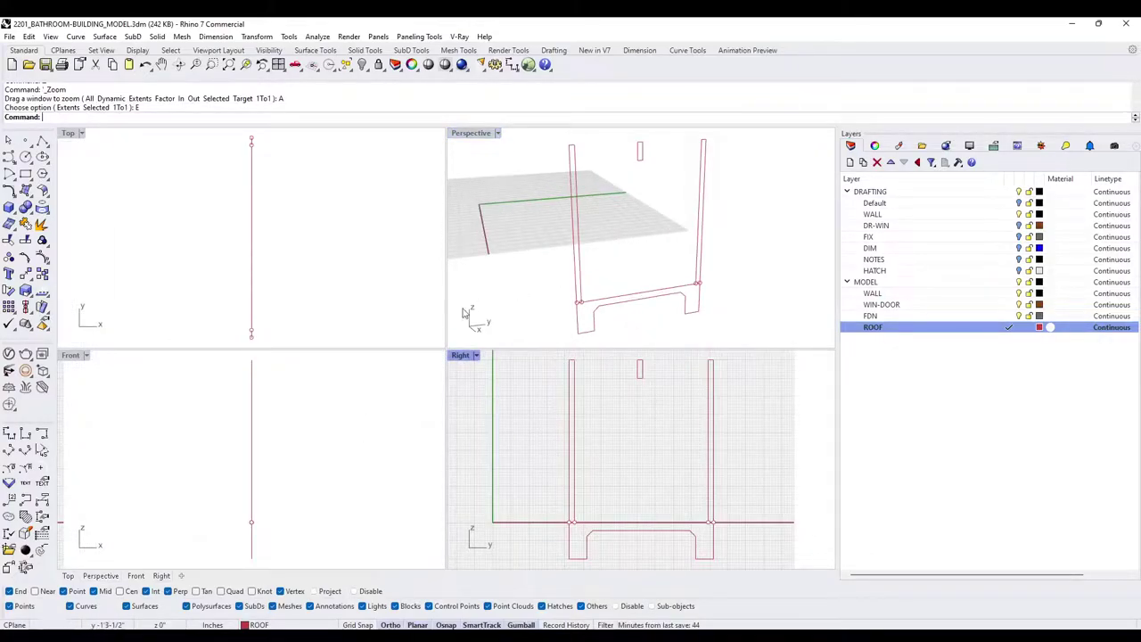
double_click(460, 356)
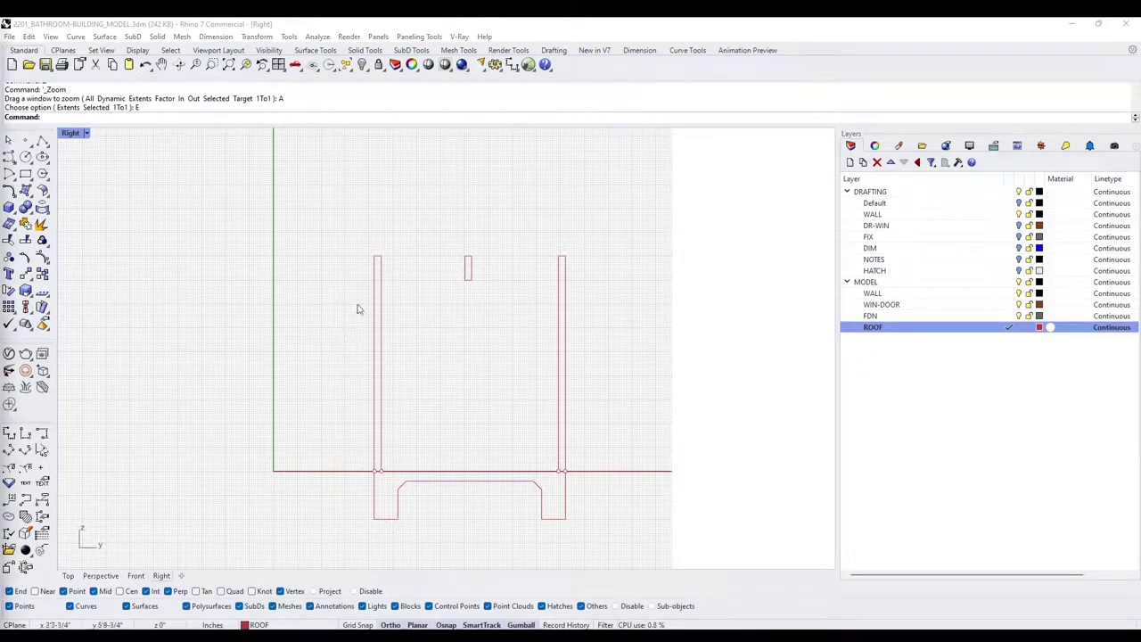
Examine the left outer wall's section outline and its top end in the Right view
click(379, 274)
scroll(383, 256, up, 6)
click(407, 212)
scroll(386, 296, down, 8)
mouse_move(390, 299)
right_down()
mouse_move(386, 319)
mouse_move(359, 332)
right_up()
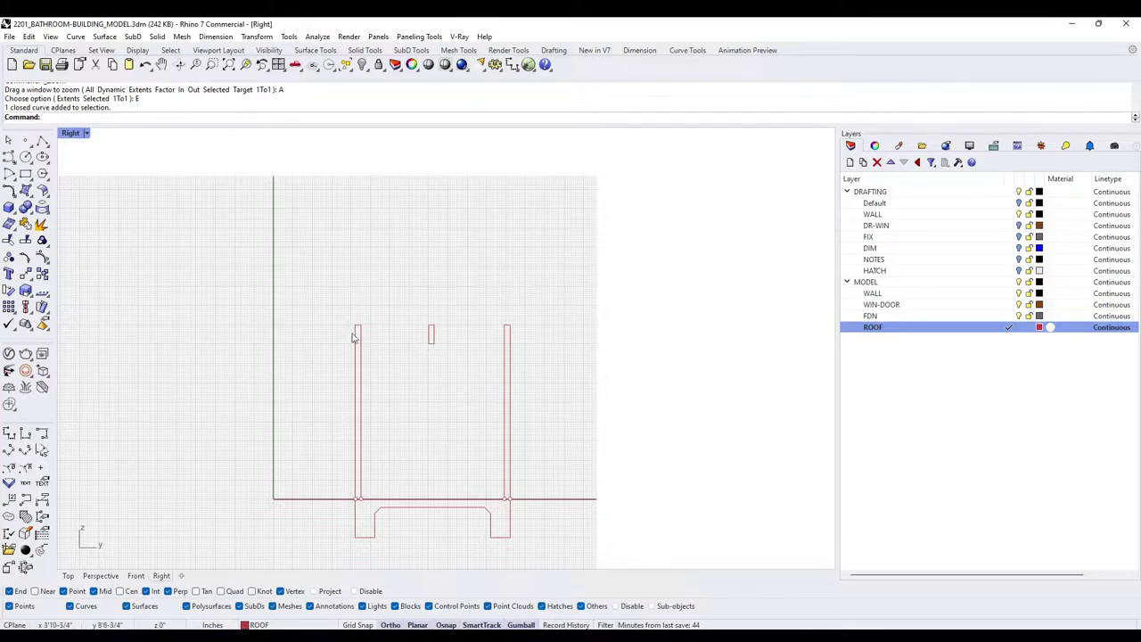
scroll(343, 329, up, 2)
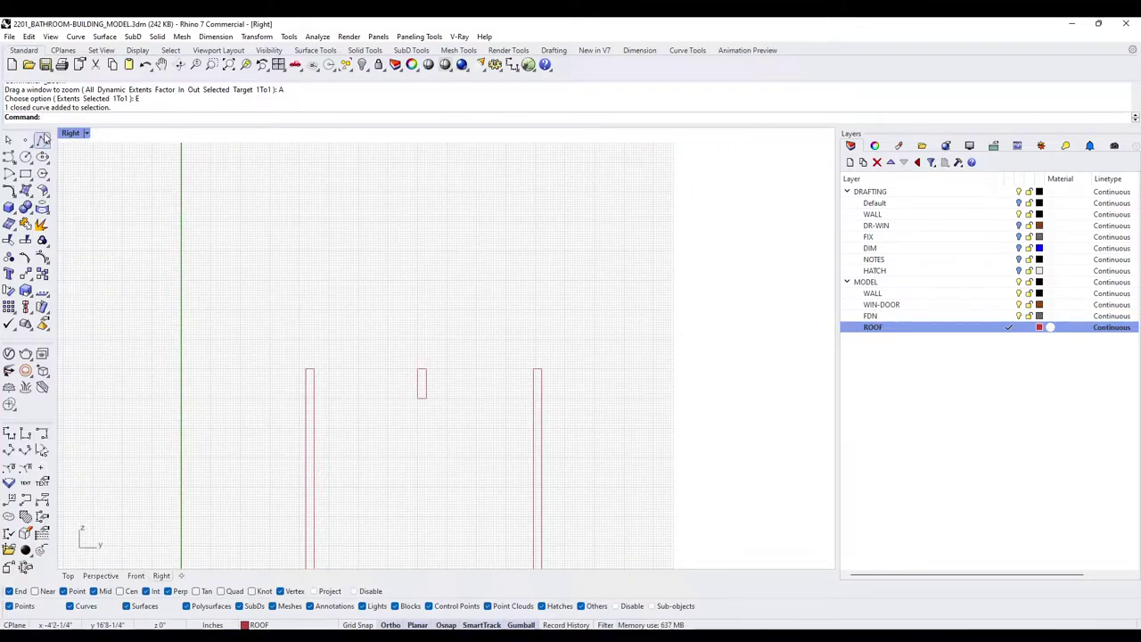
scroll(357, 363, up, 2)
scroll(298, 403, down, 1)
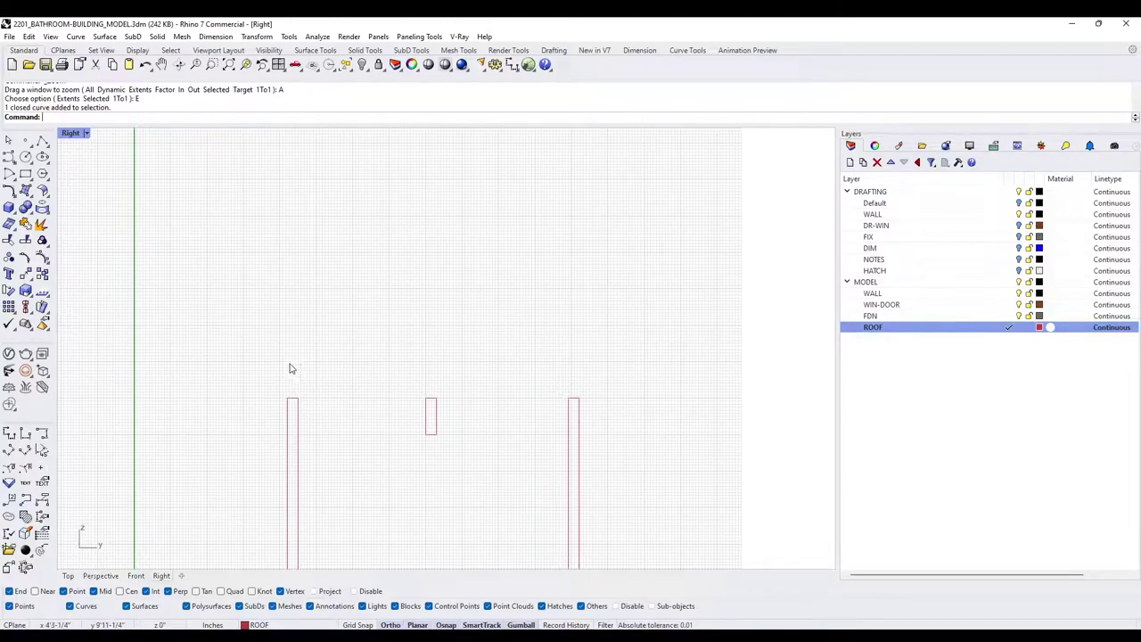
Draw a slope guide polyline from the left wall's inner top corner, 6 inches up and 12 inches horizontally toward the interior
click(42, 140)
scroll(312, 387, up, 2)
click(285, 404)
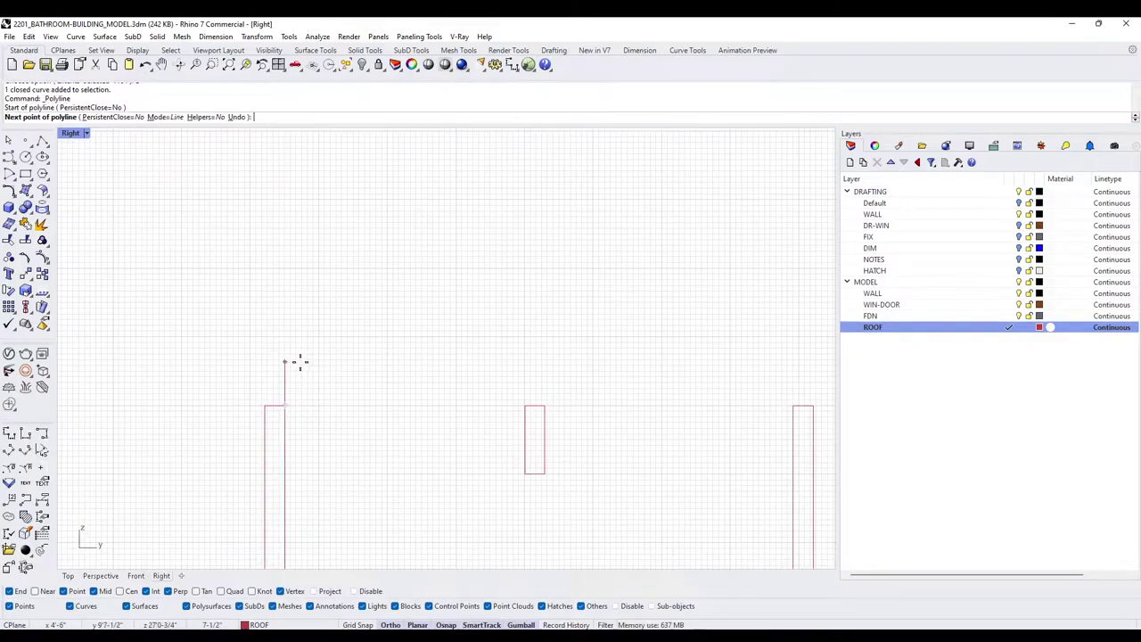
text(6)
key(Return)
click(298, 355)
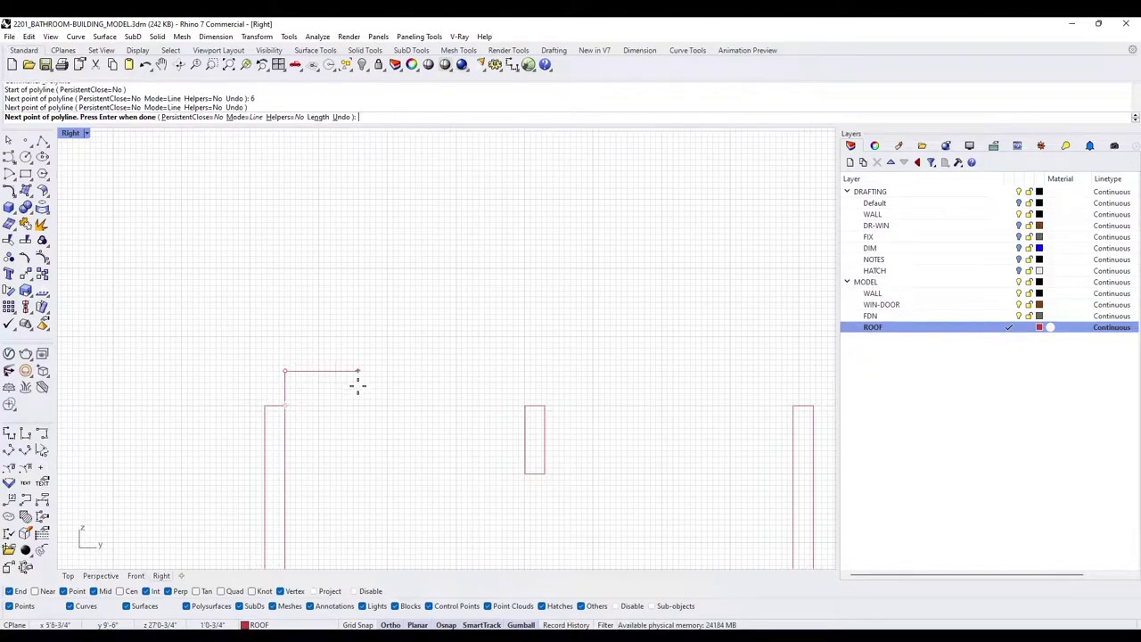
text(12)
key(Return)
click(362, 379)
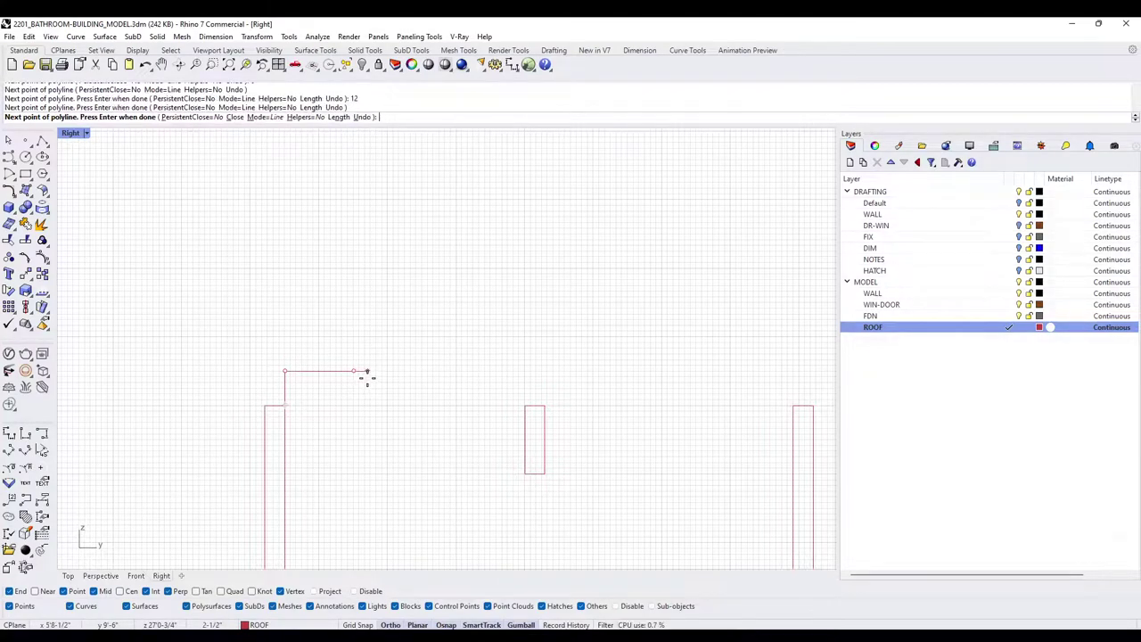
key(Return)
Draw a sloped roof line from the left wall's inner top corner to the guide's free end, then delete the guide polyline
key(Return)
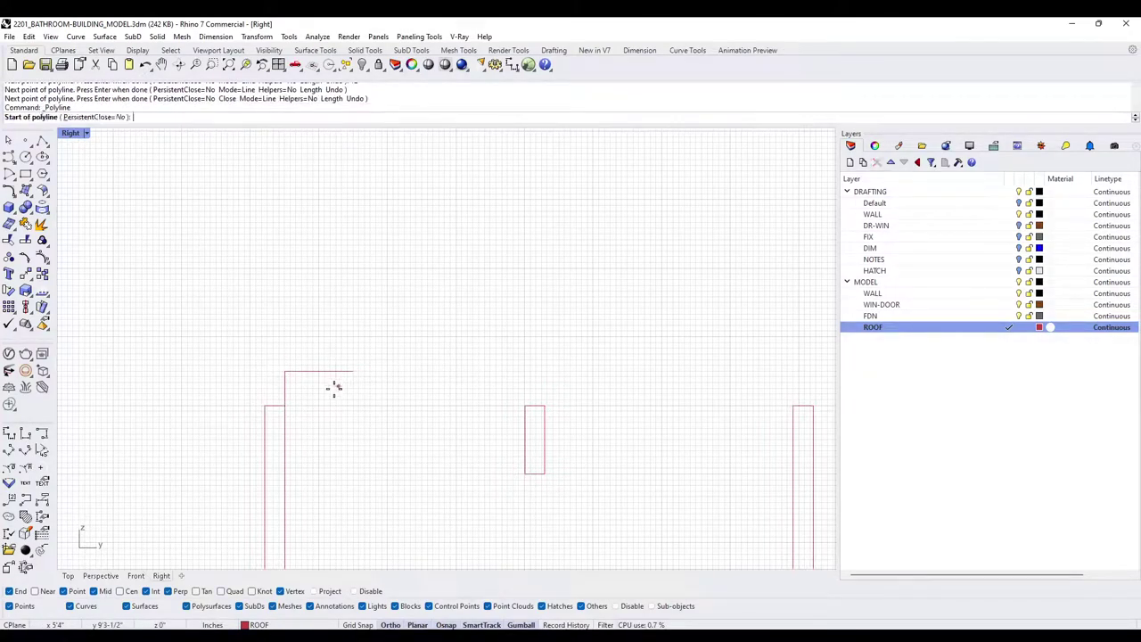
click(286, 405)
click(357, 370)
key(Return)
scroll(312, 405, down, 3)
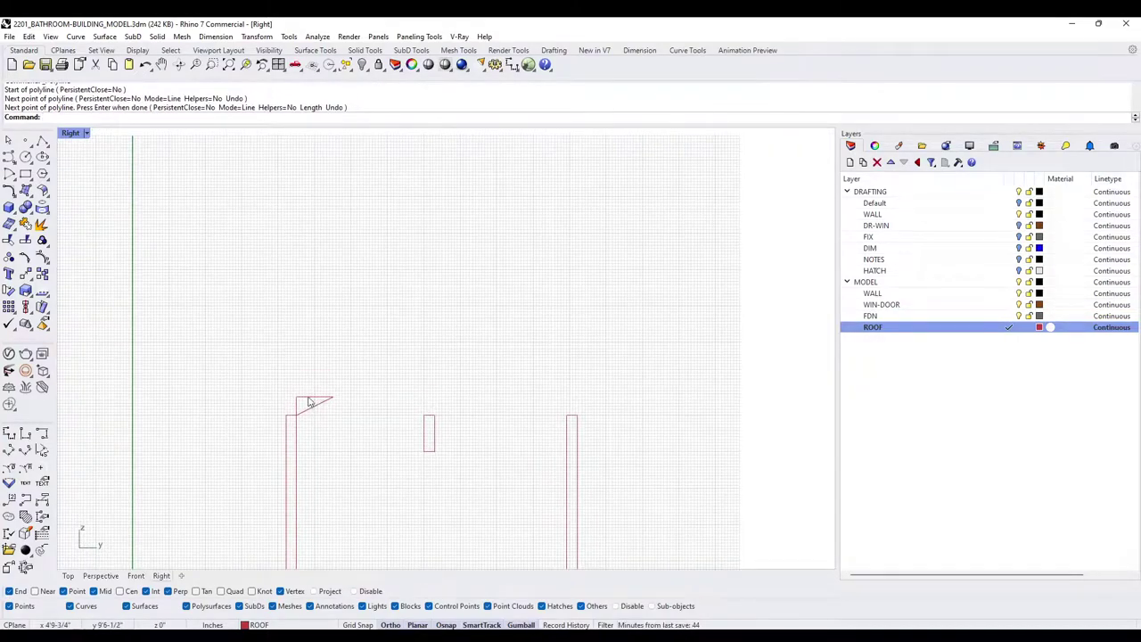
click(313, 404)
key(Delete)
Offset the sloped roof line 5.5 inches to its upper side
scroll(312, 408, down, 3)
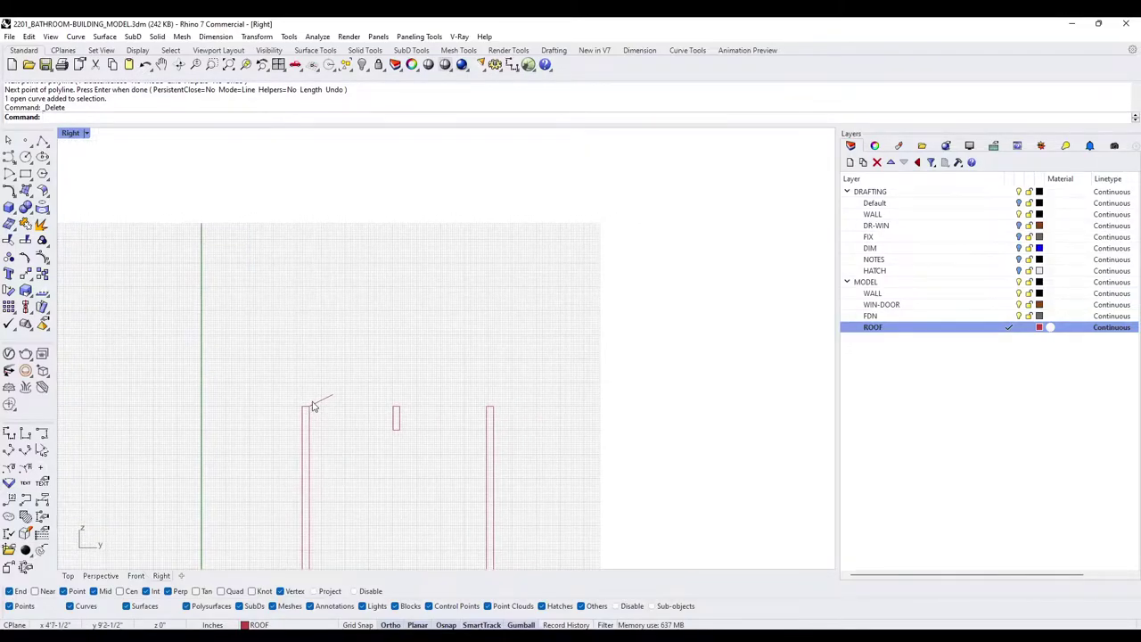
scroll(341, 401, up, 3)
click(323, 385)
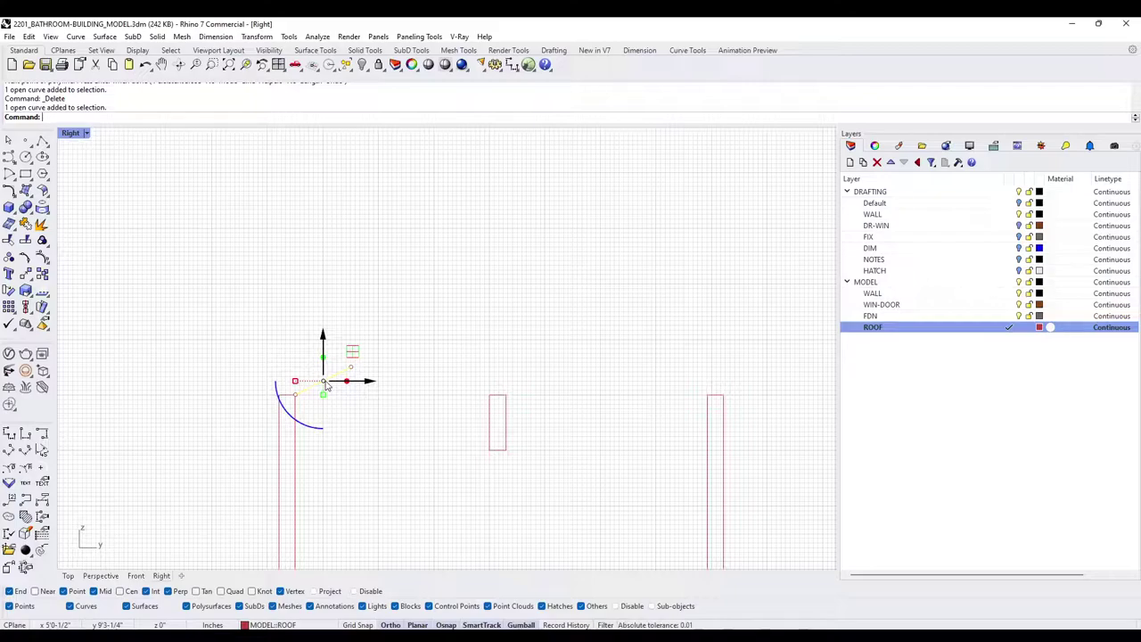
key(Return)
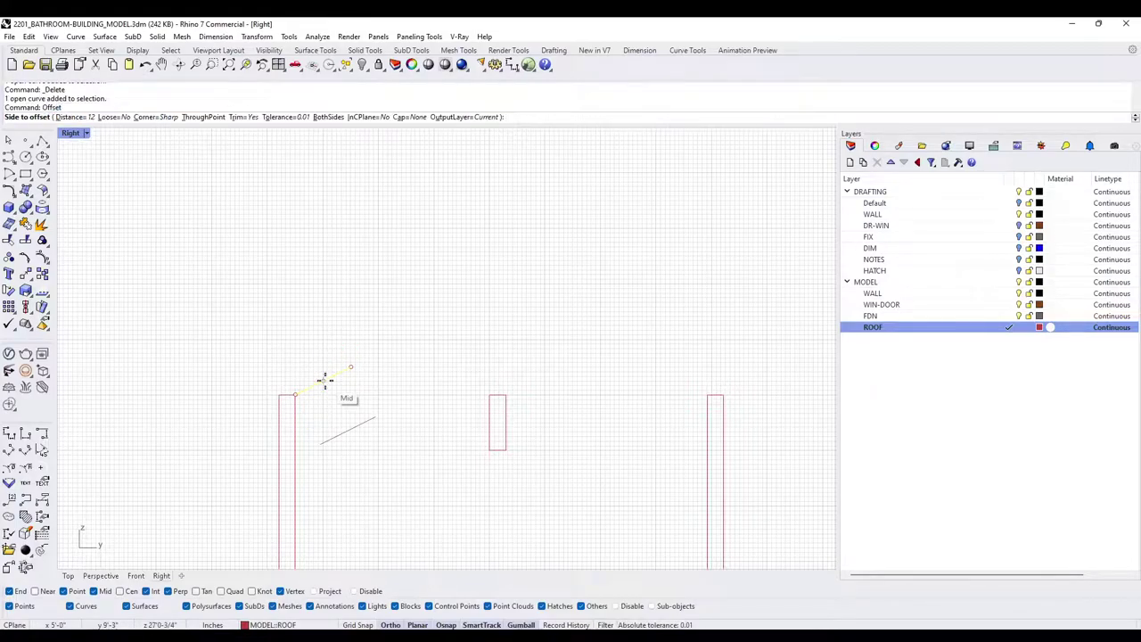
text(5.5)
key(Return)
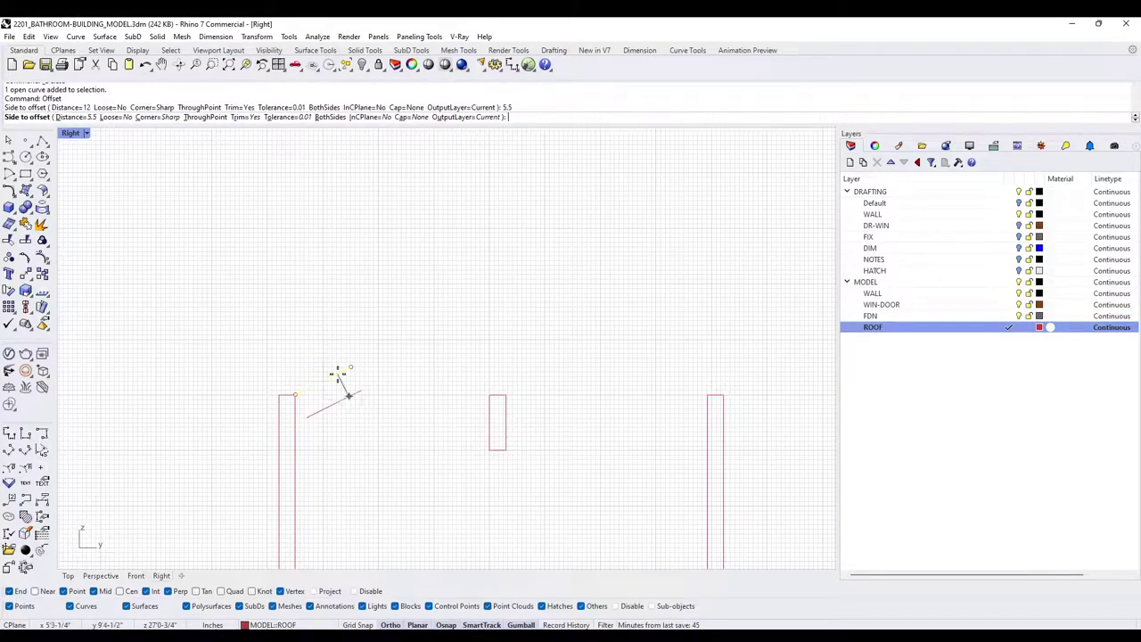
click(298, 302)
key(Escape)
Draw a vertical line upward from the right wall's inner top corner
scroll(302, 301, down, 6)
right_drag(305, 307, 343, 289)
scroll(277, 344, down, 4)
scroll(456, 288, up, 4)
right_drag(478, 324, 450, 335)
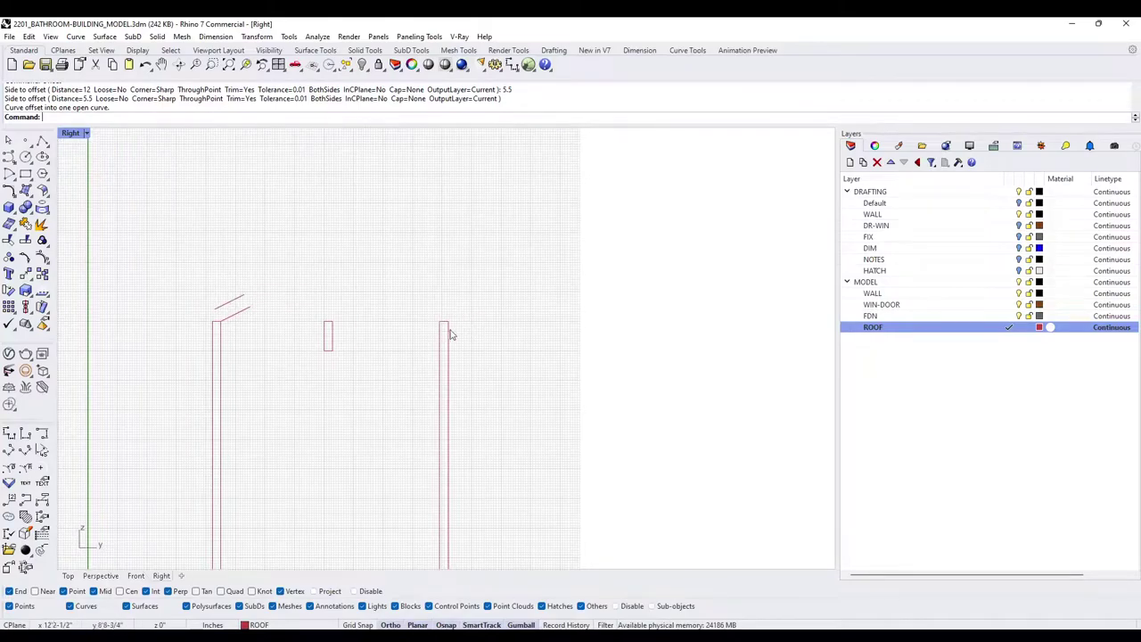
click(42, 140)
right_drag(448, 235, 424, 295)
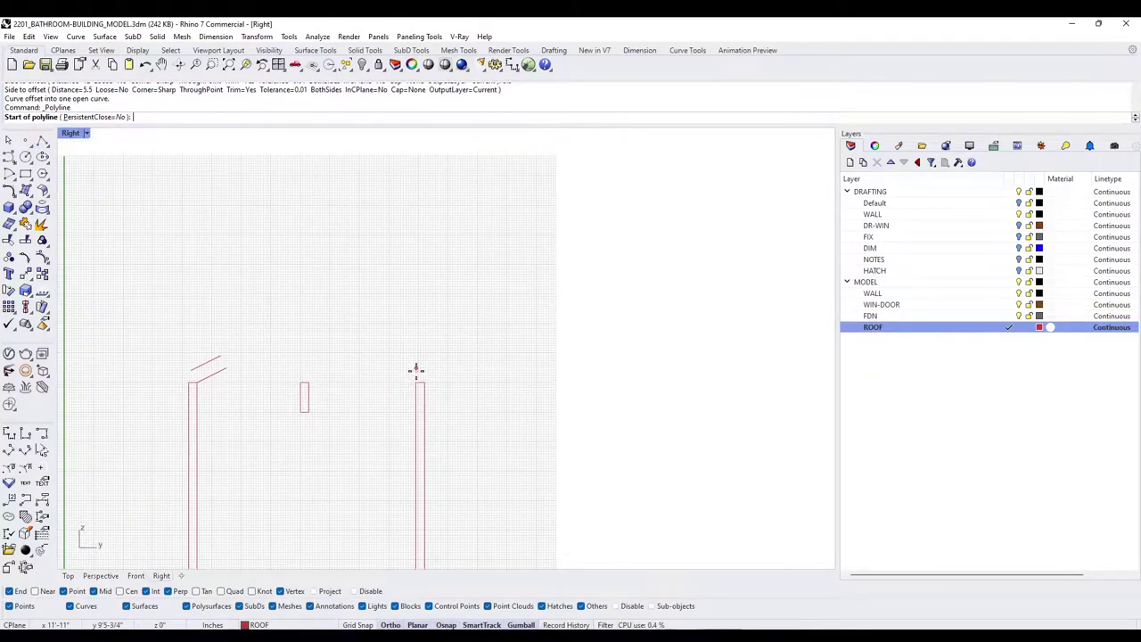
click(416, 382)
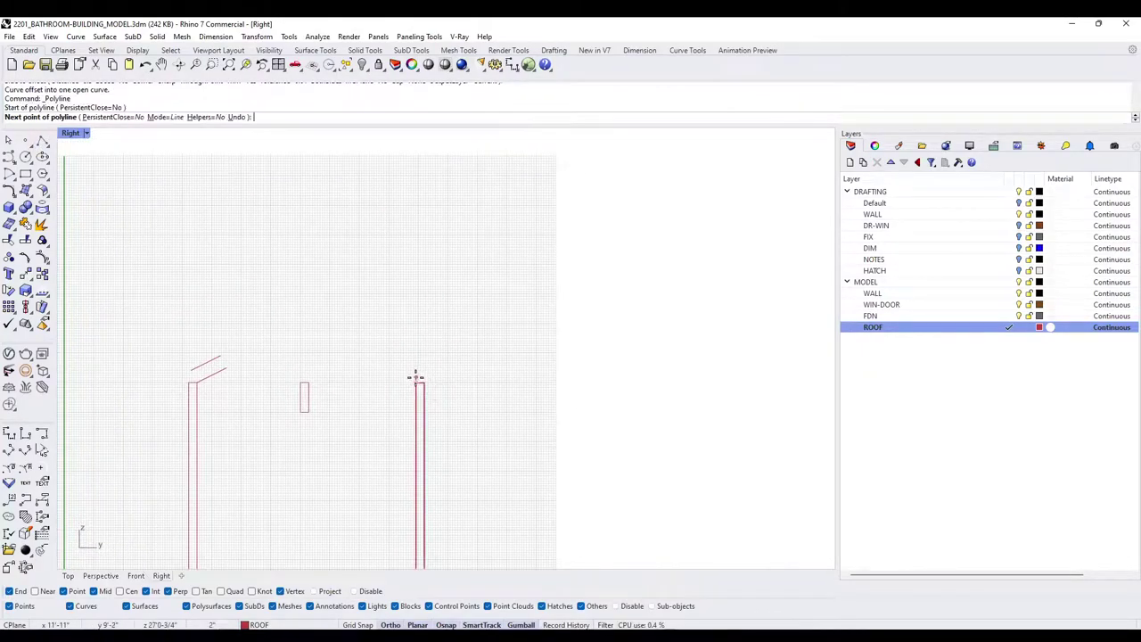
click(443, 232)
right_click(442, 236)
Draw a vertical line upward from the right wall's outer top corner, well above the sloped roof lines
right_click(428, 375)
click(425, 382)
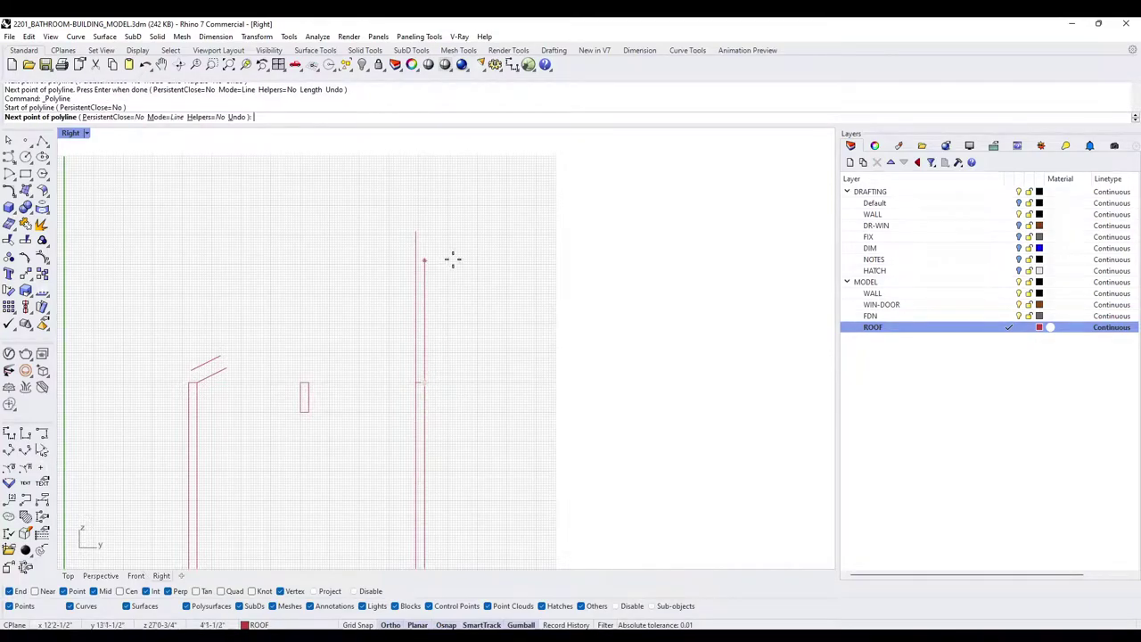
click(456, 225)
key(Return)
right_drag(418, 311, 474, 248)
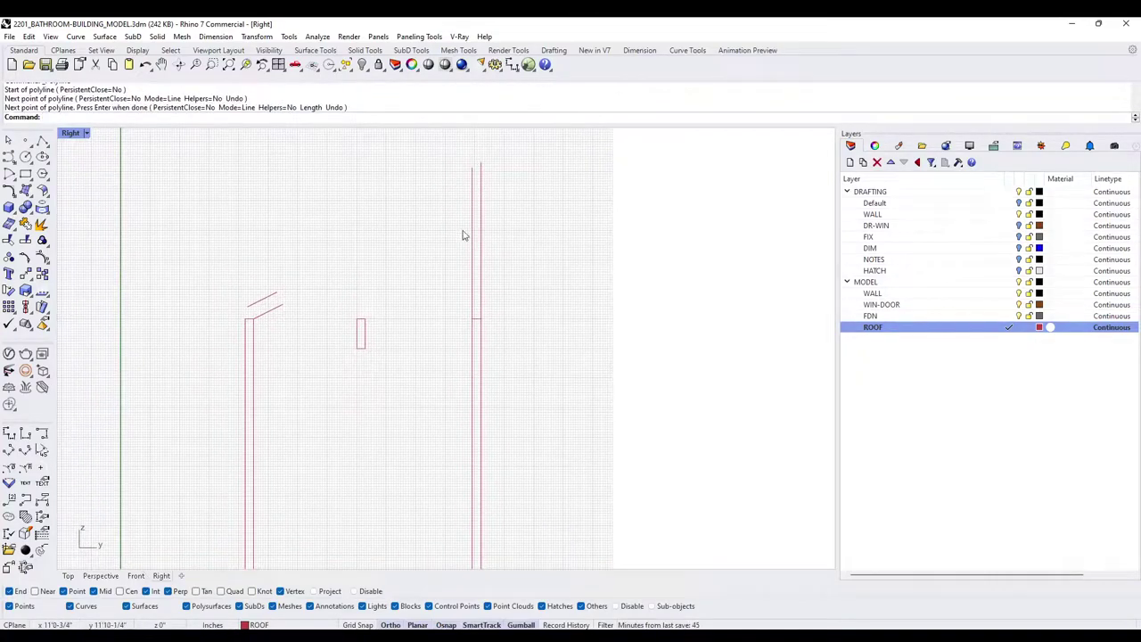
Delete the vertical line above the right wall's inner top corner
click(481, 225)
click(472, 217)
key(Delete)
Extend both sloped roof lines to the vertical line above the right wall's outer face
click(481, 233)
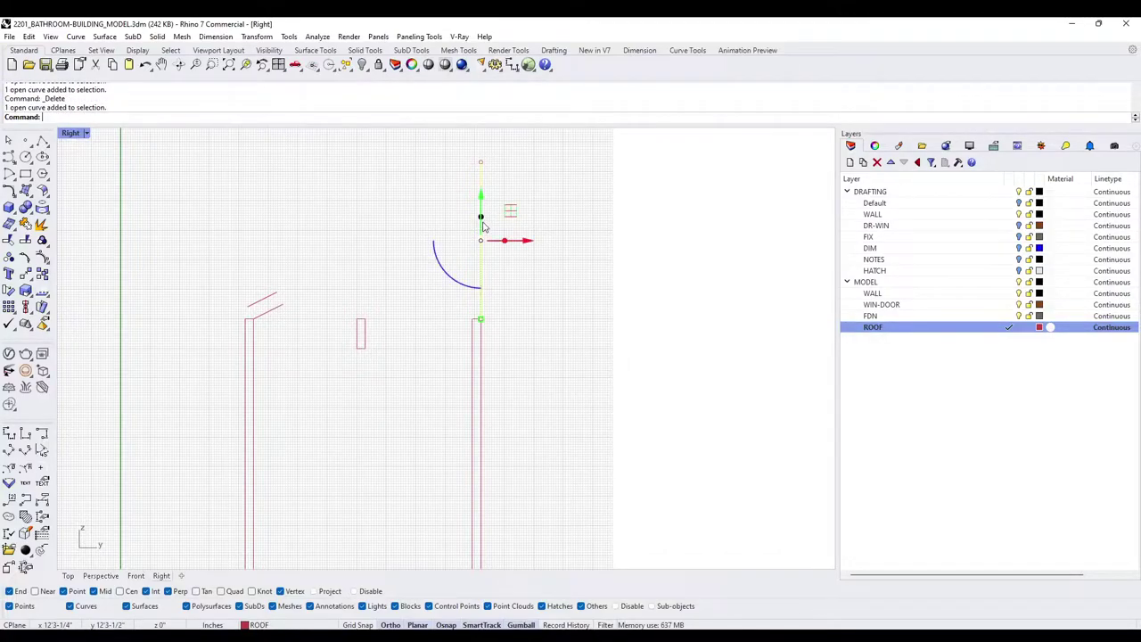
text(Extend)
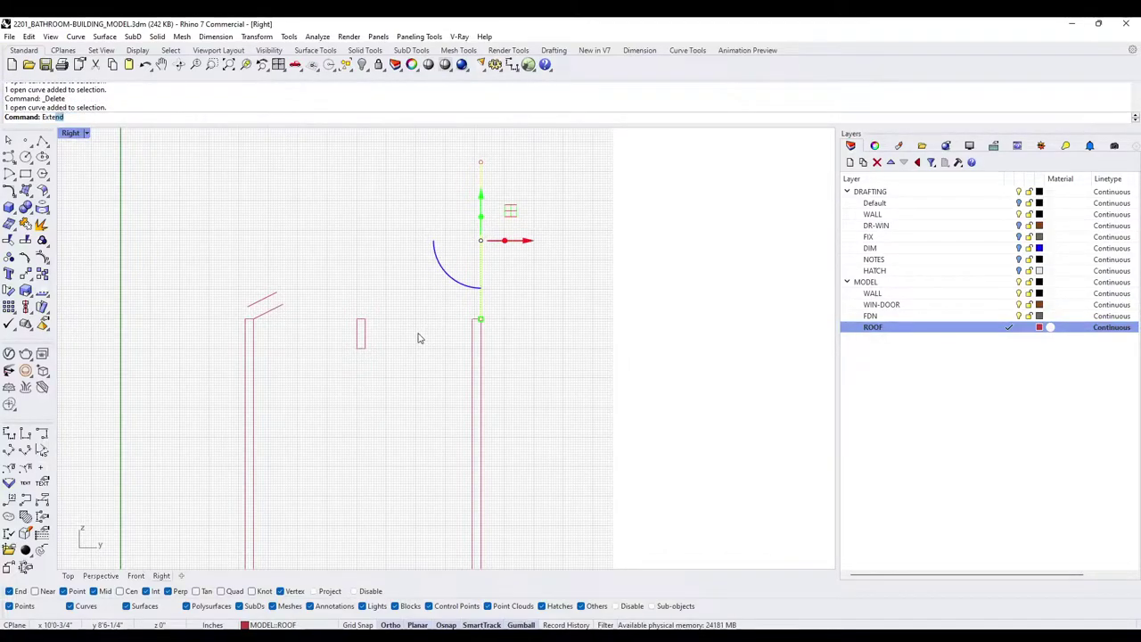
key(Return)
click(275, 291)
key(Return)
key(Escape)
scroll(408, 276, down, 2)
mouse_move(297, 311)
right_down()
mouse_move(332, 363)
mouse_move(252, 400)
right_up()
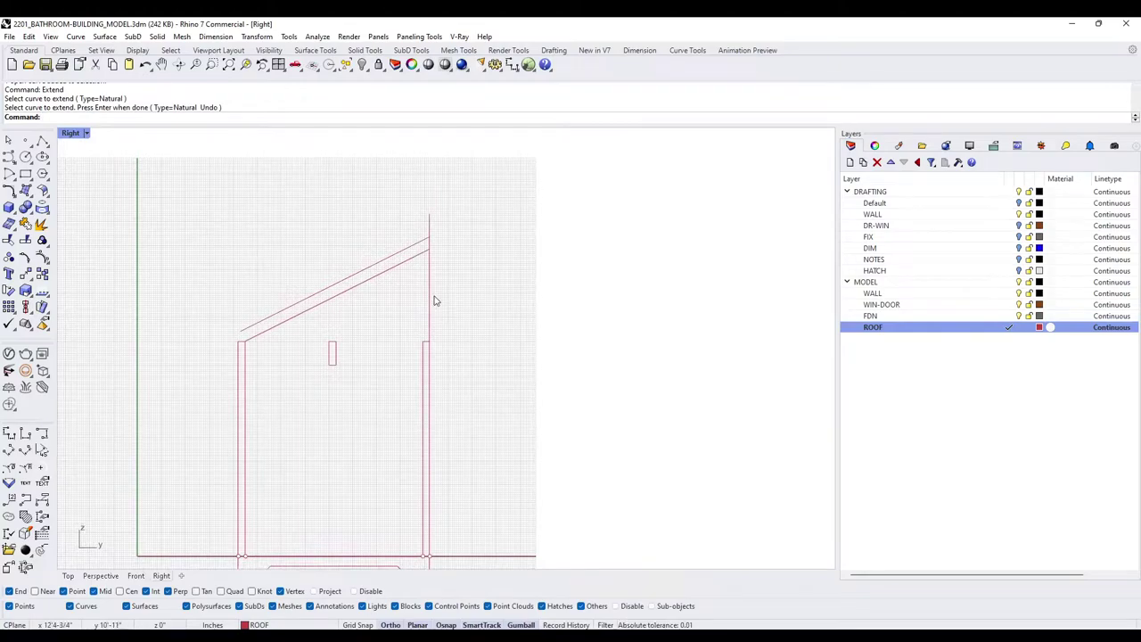
Offset the vertical line above the right wall's outer face 12 inches outward for the roof overhang
click(433, 299)
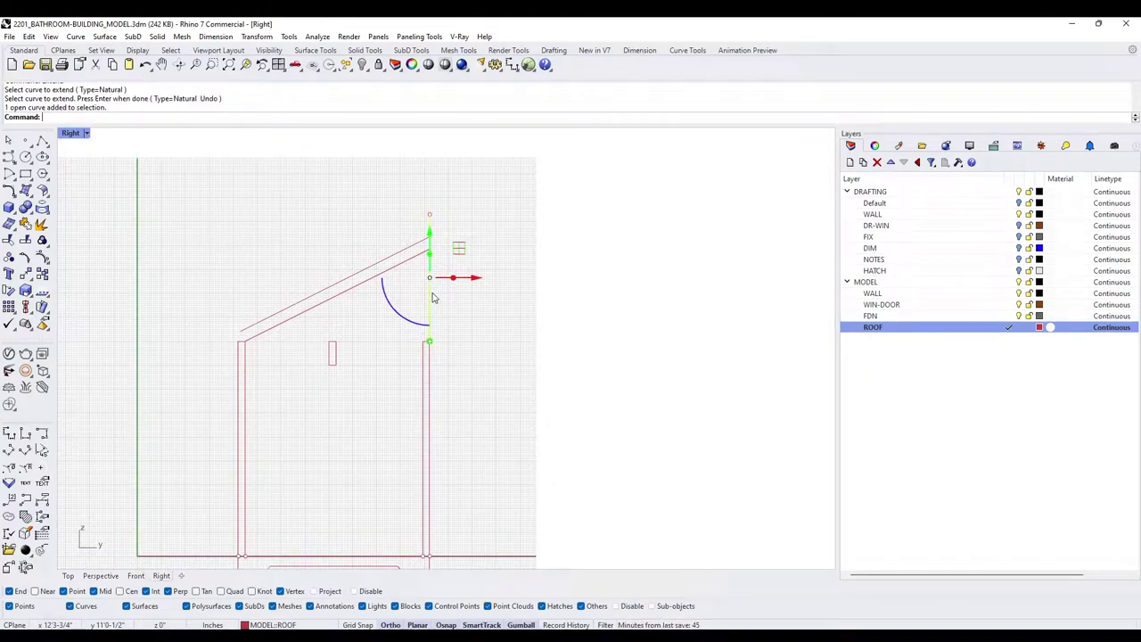
text(Offset)
key(Return)
text(12)
key(Return)
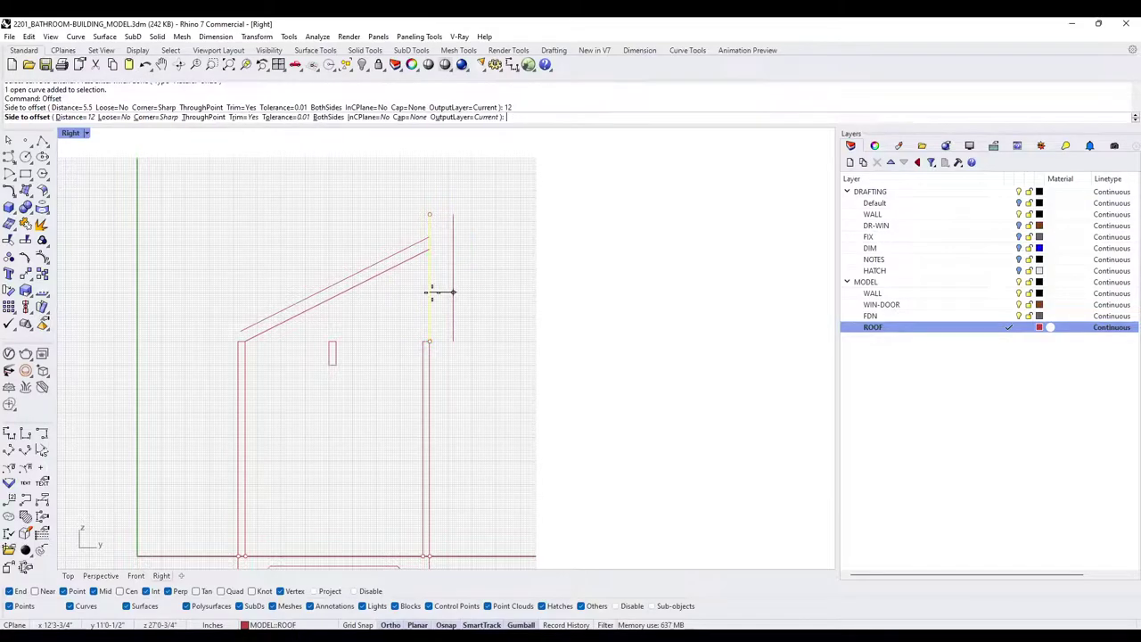
click(465, 269)
key(Escape)
click(239, 380)
key(Return)
key(Escape)
key(Escape)
click(238, 379)
key(Escape)
Explode the left wall's closed section outline into separate segments
scroll(247, 379, down, 6)
right_drag(247, 379, 314, 303)
scroll(312, 307, up, 4)
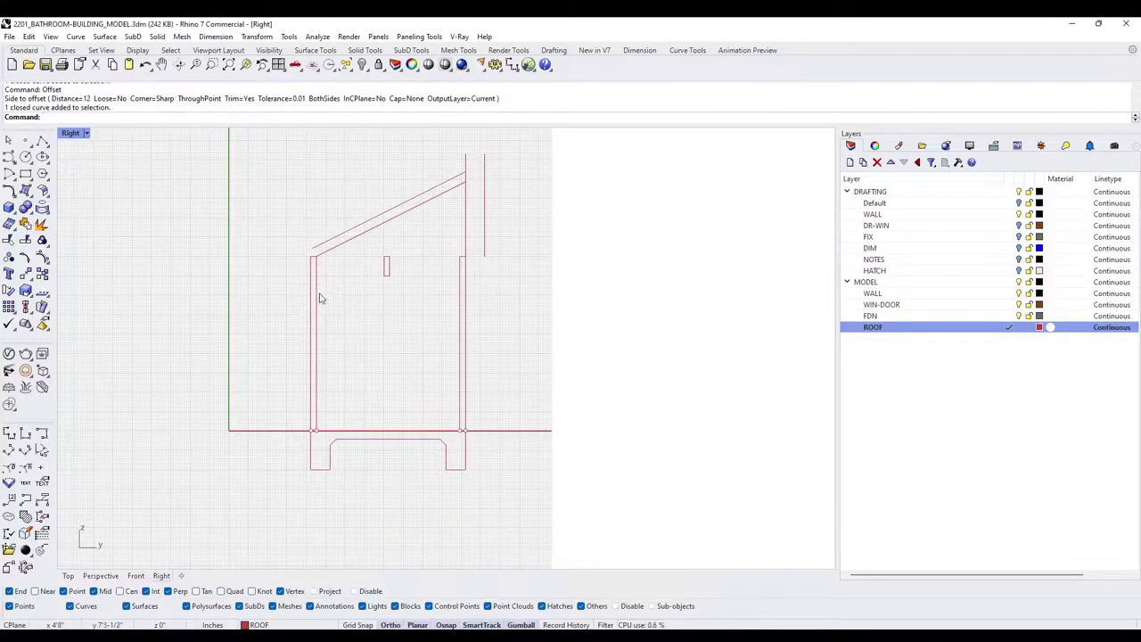
click(317, 299)
scroll(309, 287, up, 3)
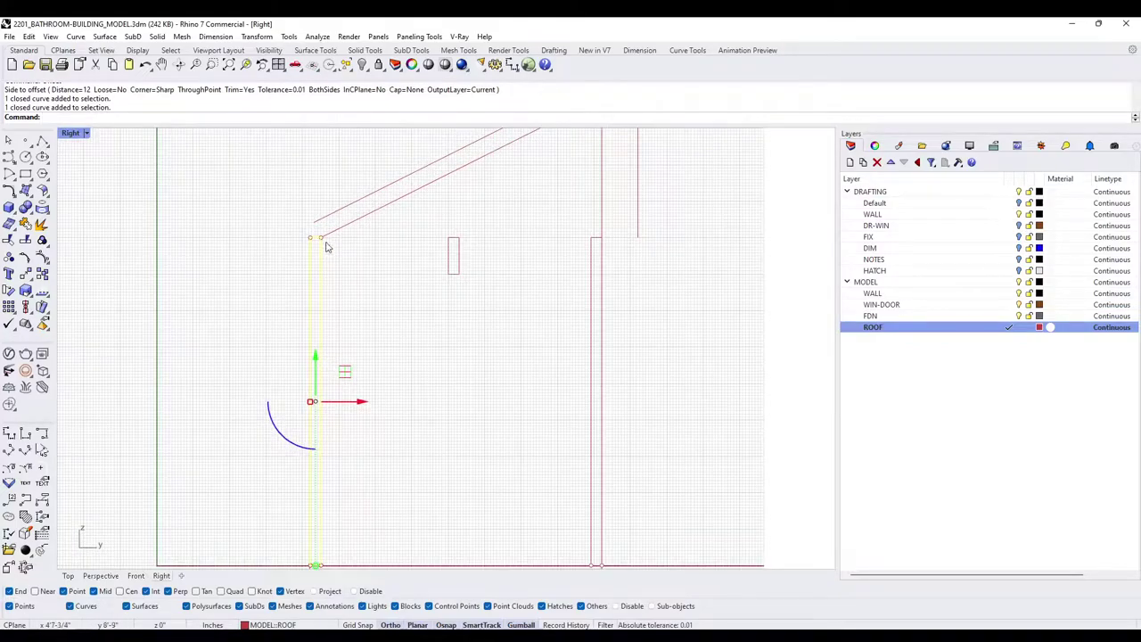
scroll(260, 361, down, 2)
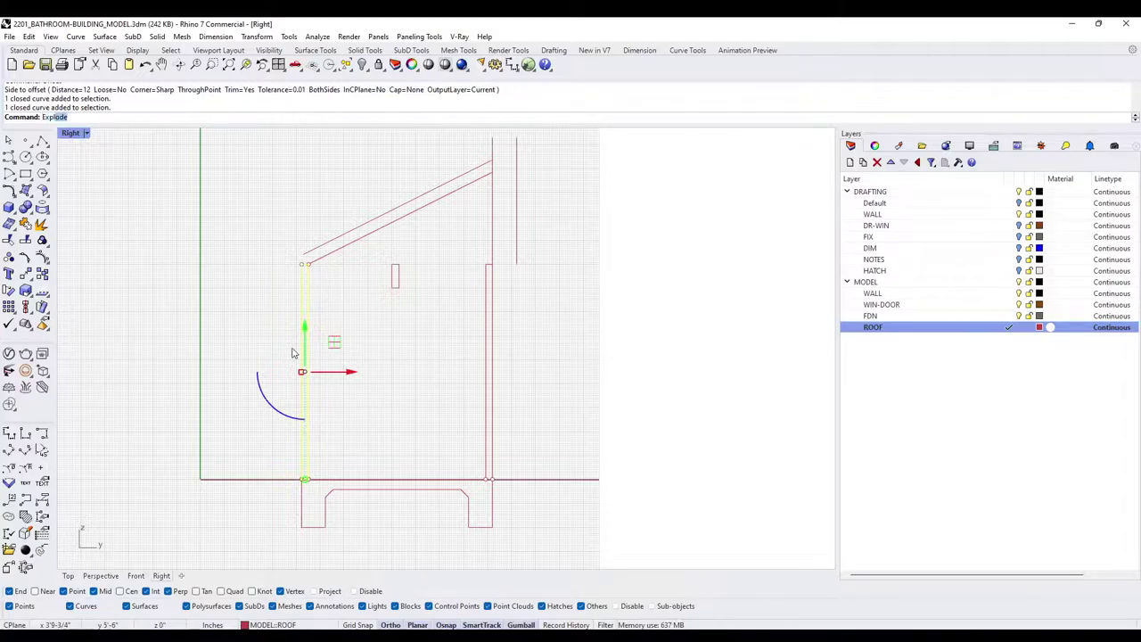
key(Return)
key(Escape)
Offset the left wall's outer vertical segment 24 inches outward for the roof overhang
click(302, 307)
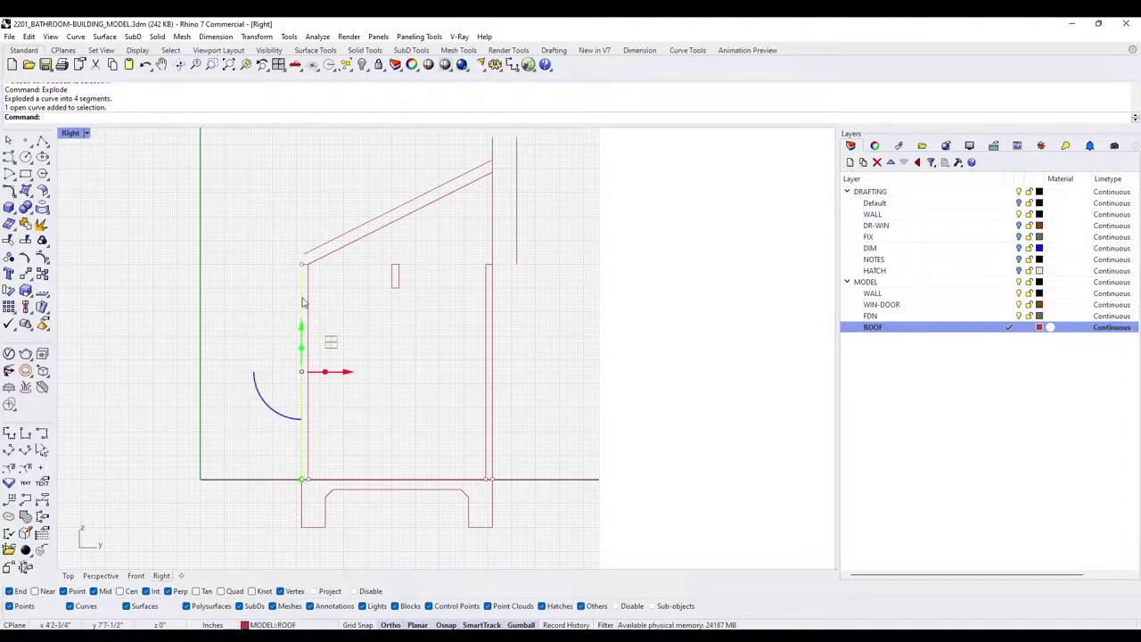
key(Return)
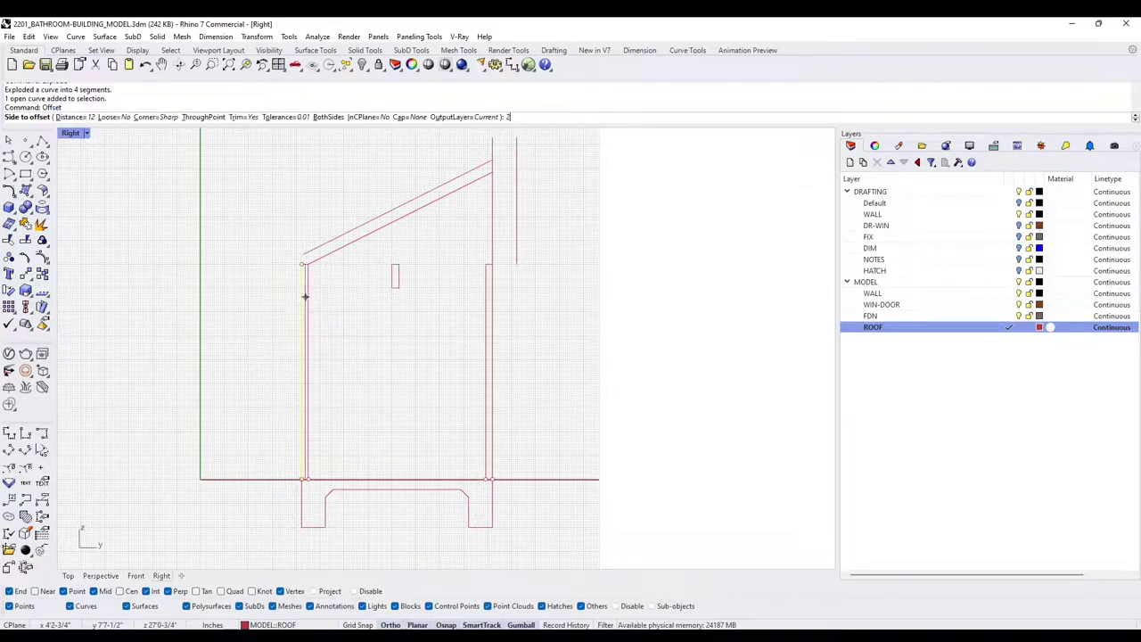
text(24)
key(Return)
click(251, 305)
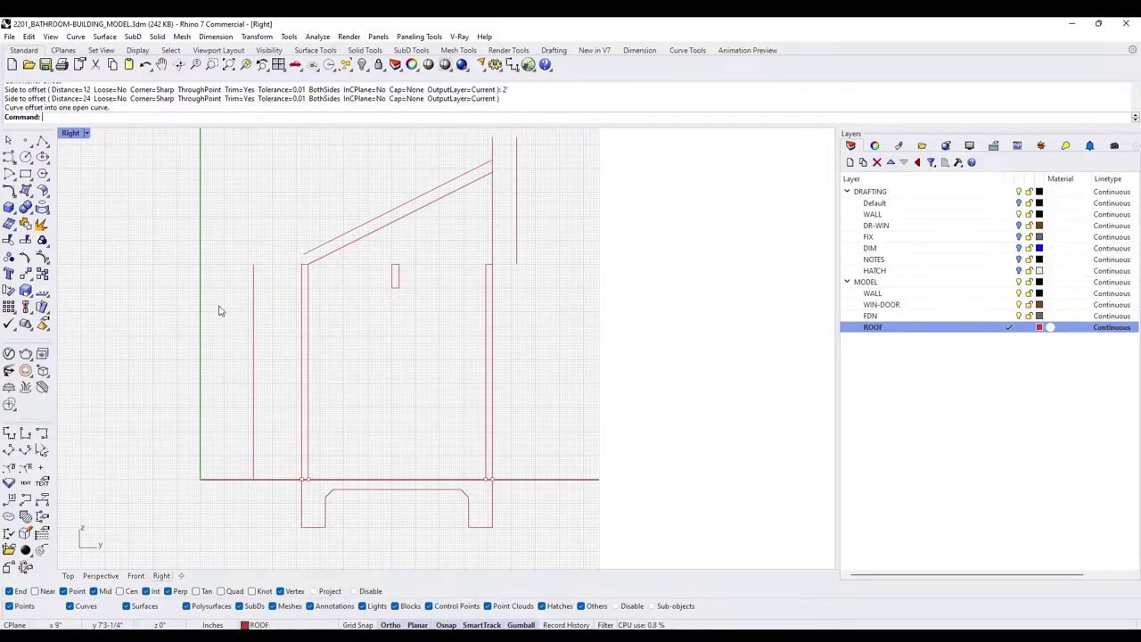
Extend the lower ends of both sloped roof lines to the 24-inch overhang line beyond the left wall
scroll(300, 321, down, 3)
click(266, 337)
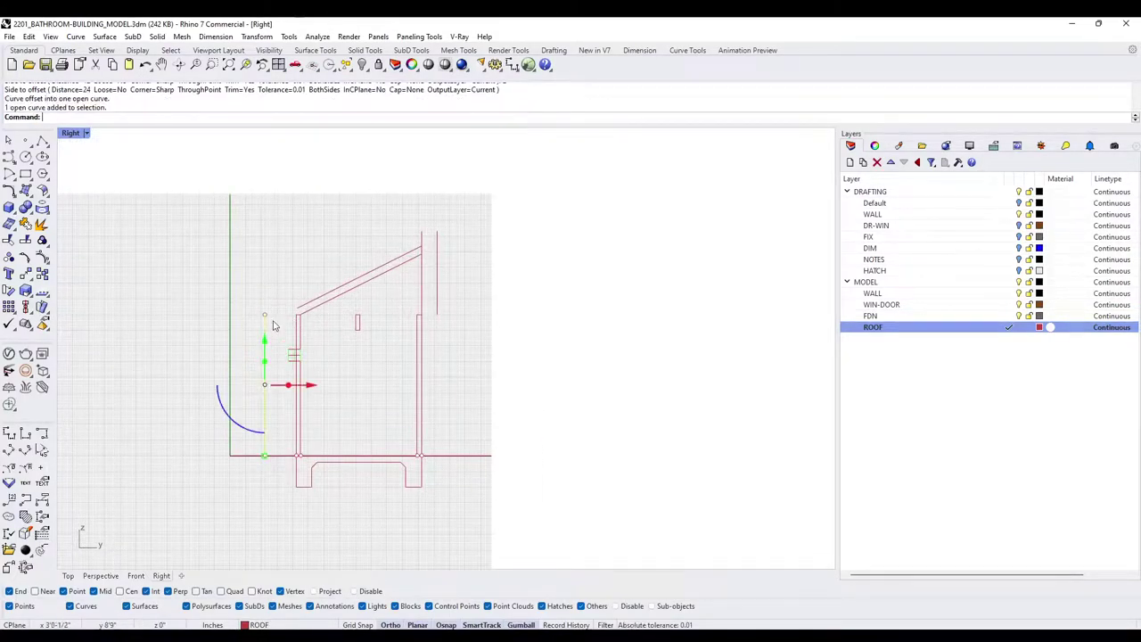
scroll(277, 326, up, 4)
right_drag(279, 323, 279, 341)
text(Extend)
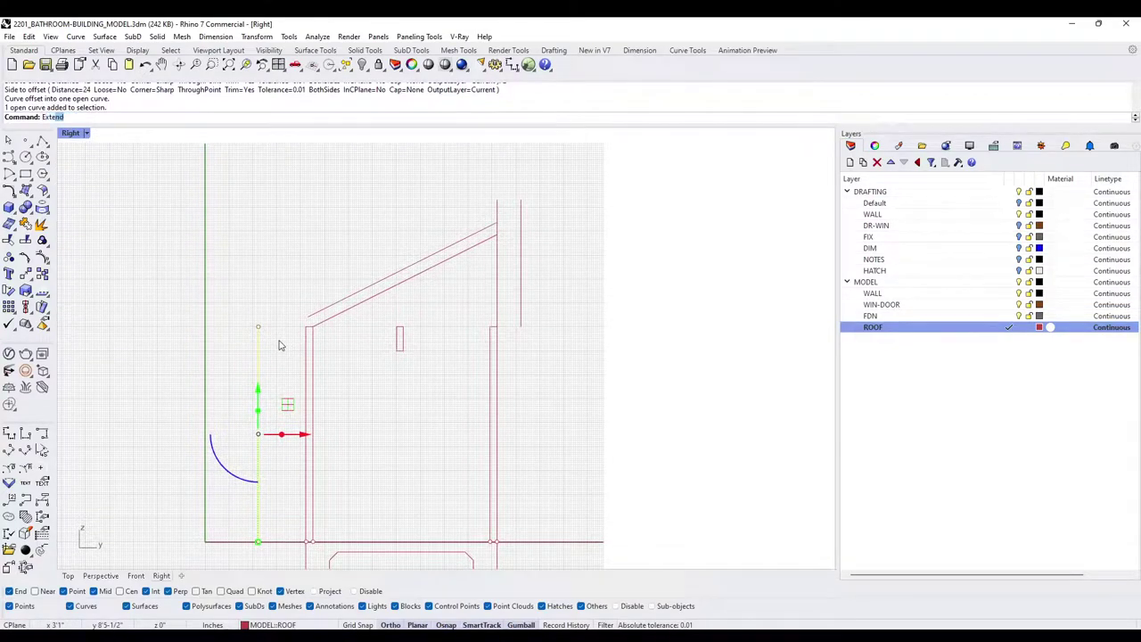
key(Return)
click(321, 322)
click(321, 311)
key(Return)
Extend the upper ends of both sloped roof lines to the 12-inch overhang line beyond the right wall
click(520, 248)
key(Return)
click(473, 235)
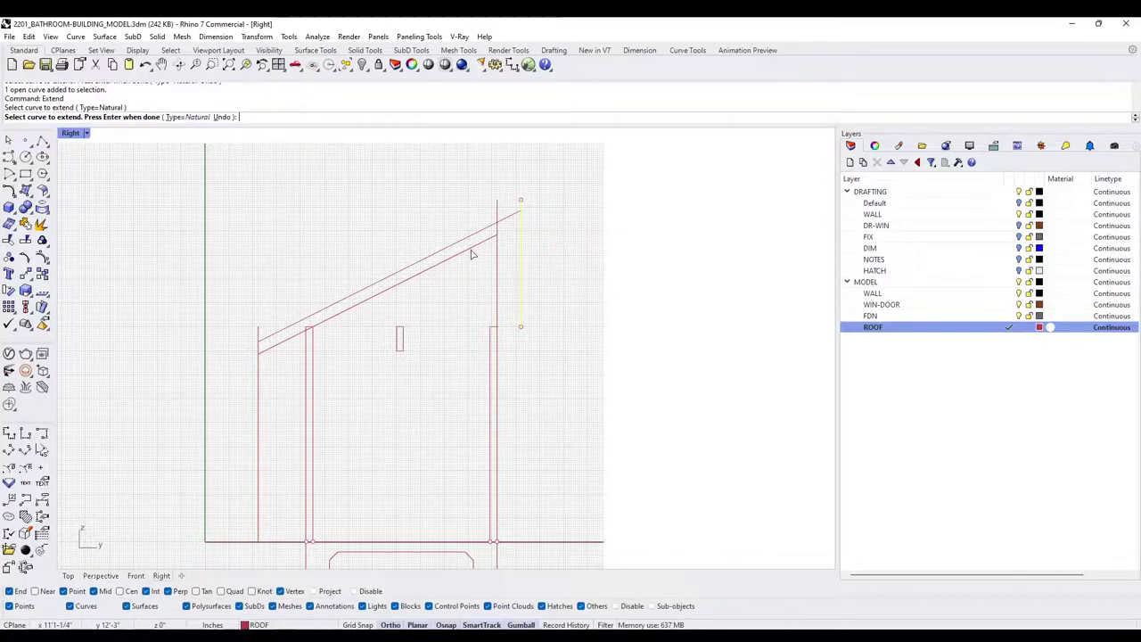
click(473, 252)
key(Return)
key(Escape)
Draw a vertical line from the right wall's inner top corner up past both sloped roof lines
scroll(493, 267, up, 3)
scroll(495, 279, down, 3)
scroll(481, 318, up, 5)
click(482, 379)
key(Escape)
click(42, 140)
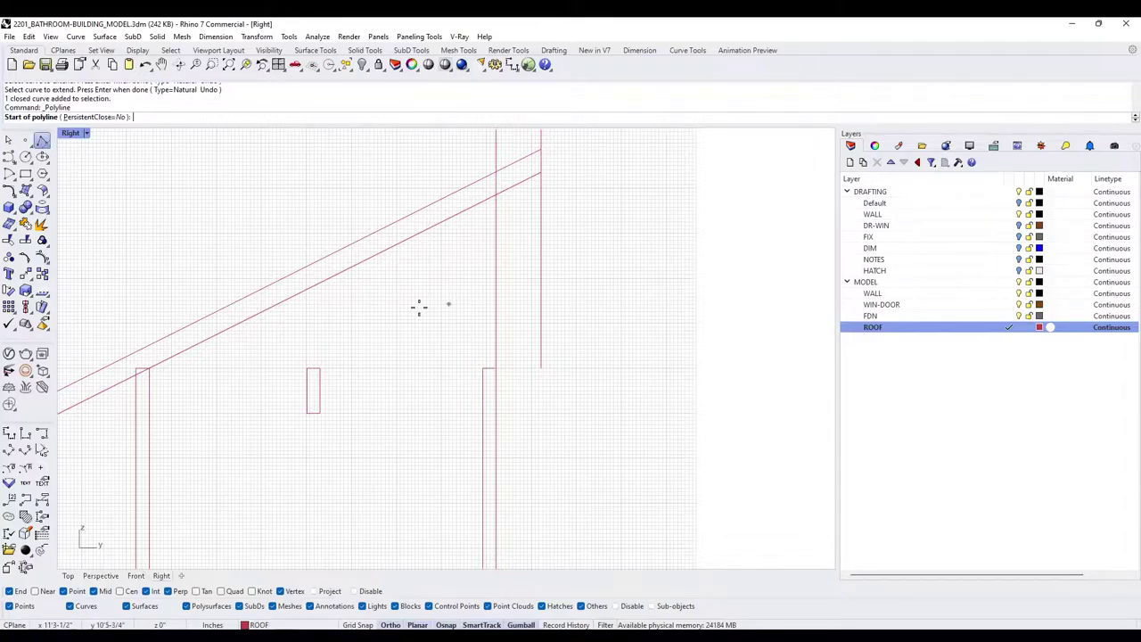
click(477, 364)
scroll(468, 343, down, 3)
click(454, 241)
key(Return)
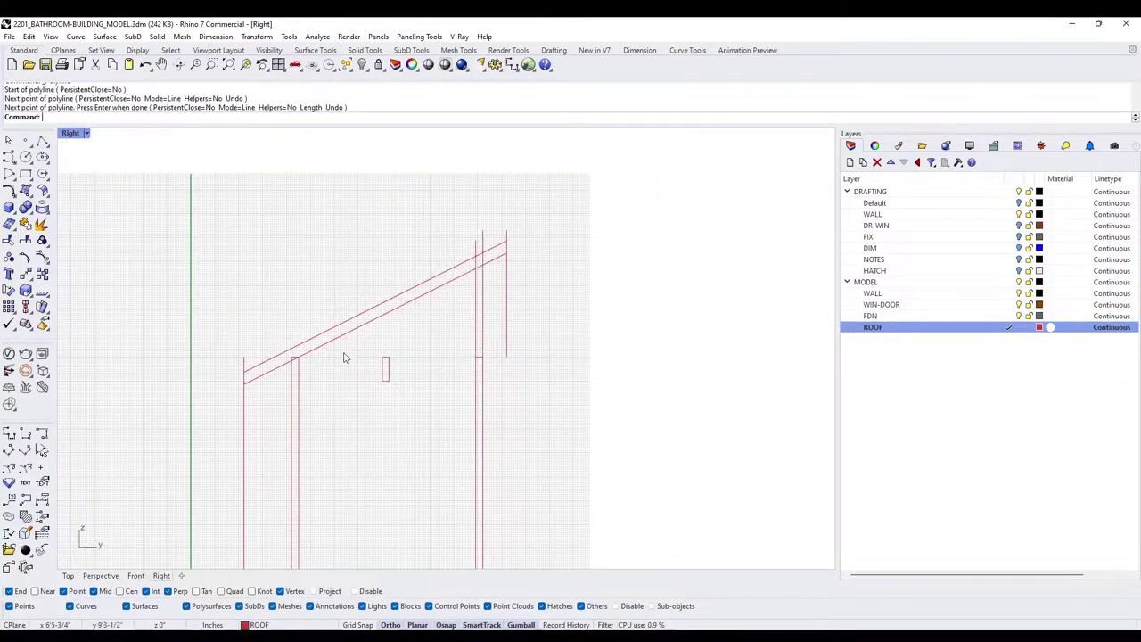
Examine where the sloped roof lines meet the wall lines and the overhang lines at both ends
scroll(480, 254, up, 3)
scroll(480, 254, down, 2)
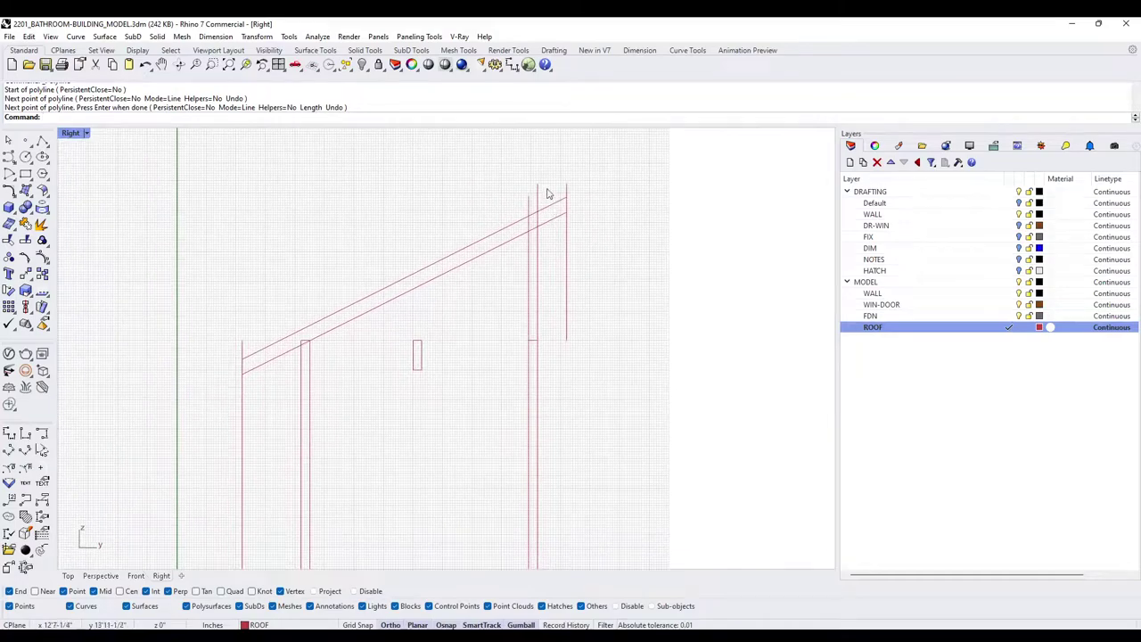
scroll(565, 204, up, 2)
scroll(532, 234, down, 2)
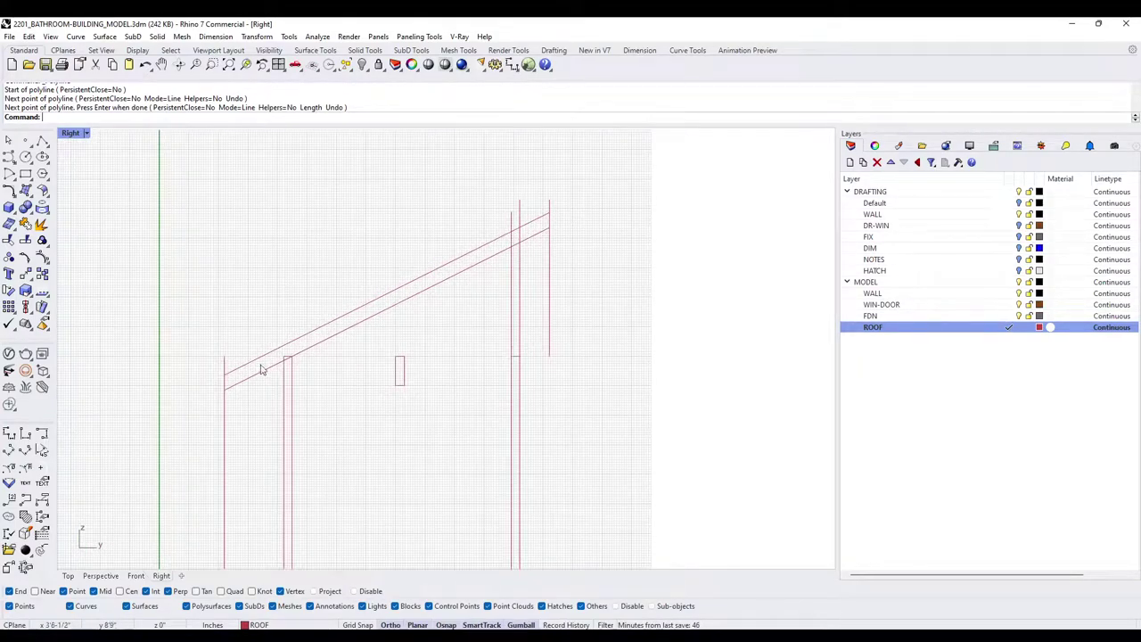
scroll(540, 229, up, 2)
scroll(499, 312, down, 2)
scroll(556, 243, up, 1)
click(565, 237)
click(596, 256)
click(565, 284)
click(588, 278)
click(325, 386)
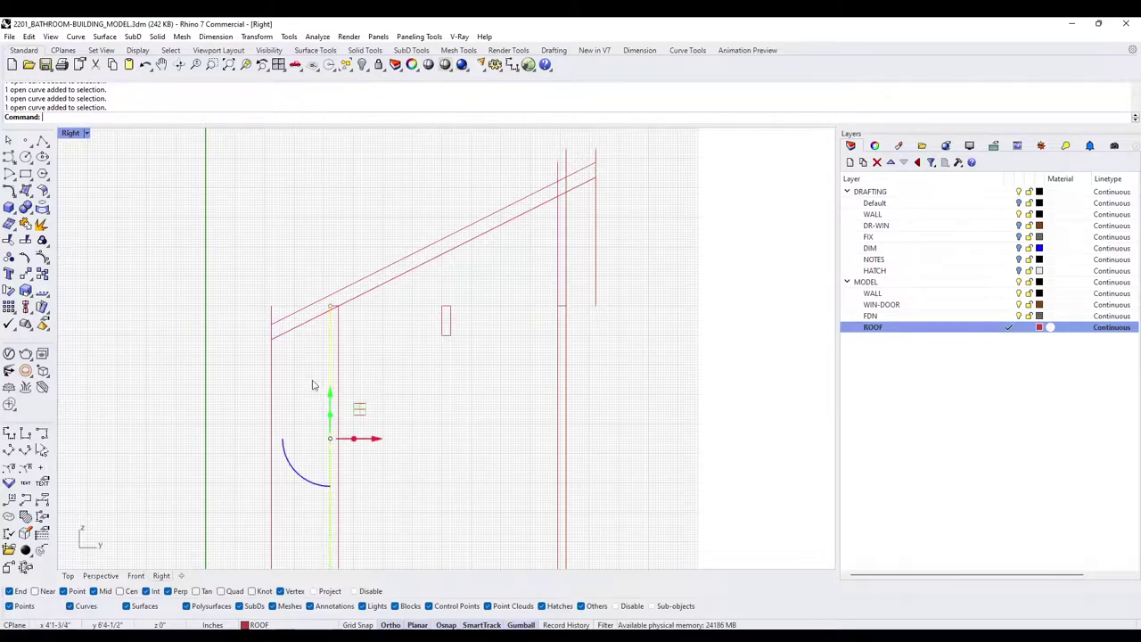
key(Escape)
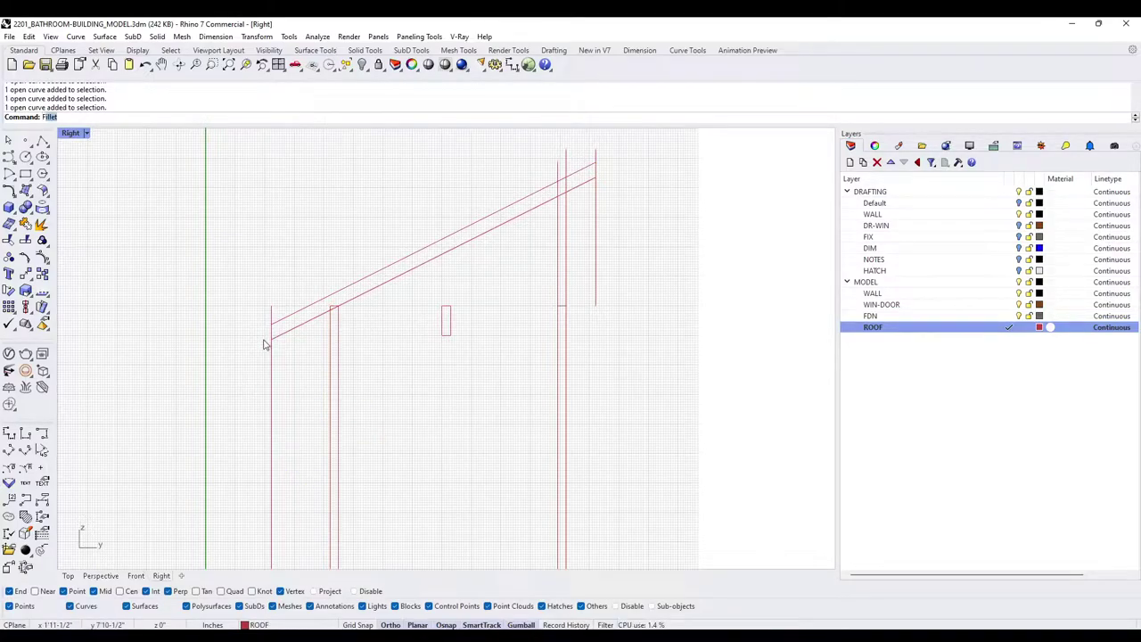
Fillet the left overhang line with the lower and upper roof lines at radius 0 to square off the eave
key(Return)
scroll(275, 336, up, 4)
click(267, 341)
click(270, 342)
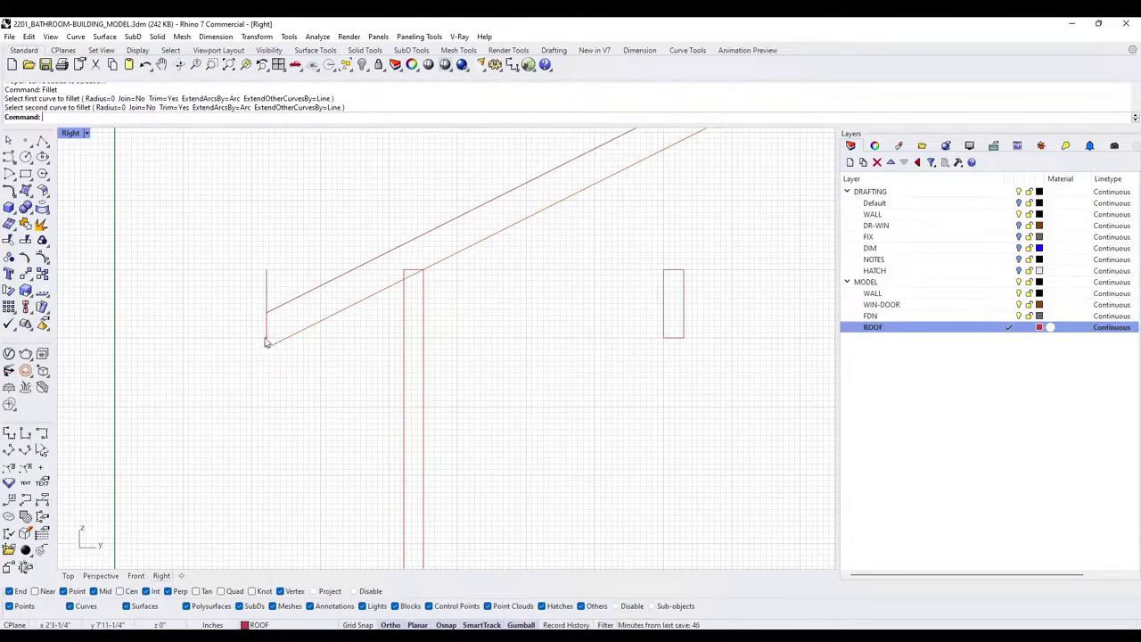
right_click(263, 333)
click(268, 327)
click(284, 304)
Fillet the right overhang line with the upper and lower roof lines at radius 0 to close the high end
scroll(462, 243, down, 8)
scroll(441, 273, up, 5)
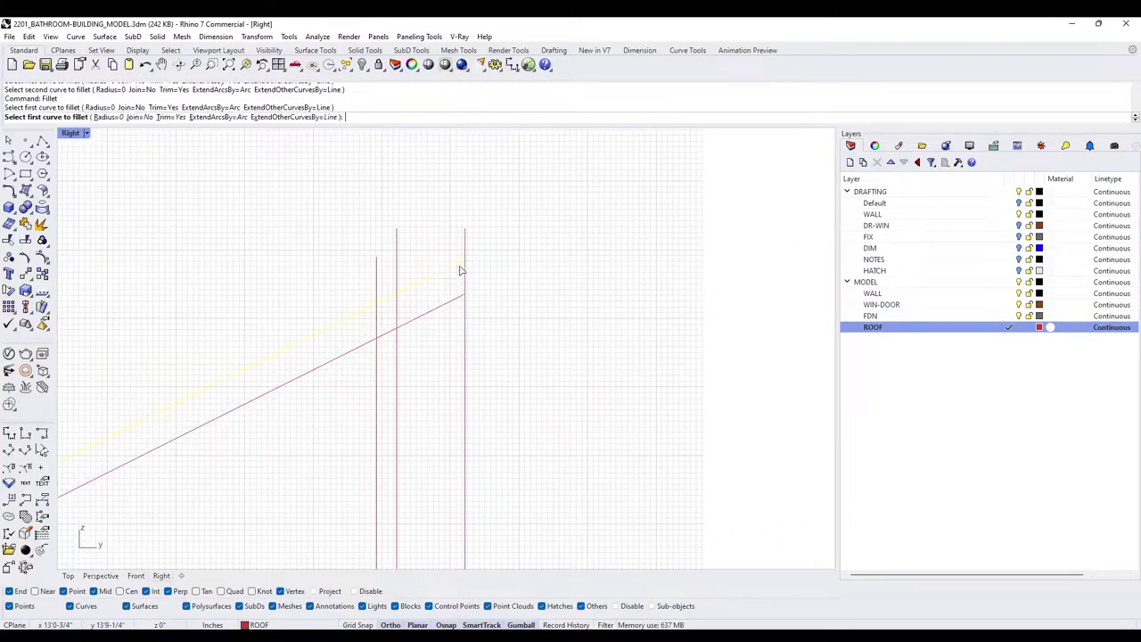
right_click(467, 281)
click(465, 281)
click(449, 303)
scroll(449, 308, down, 8)
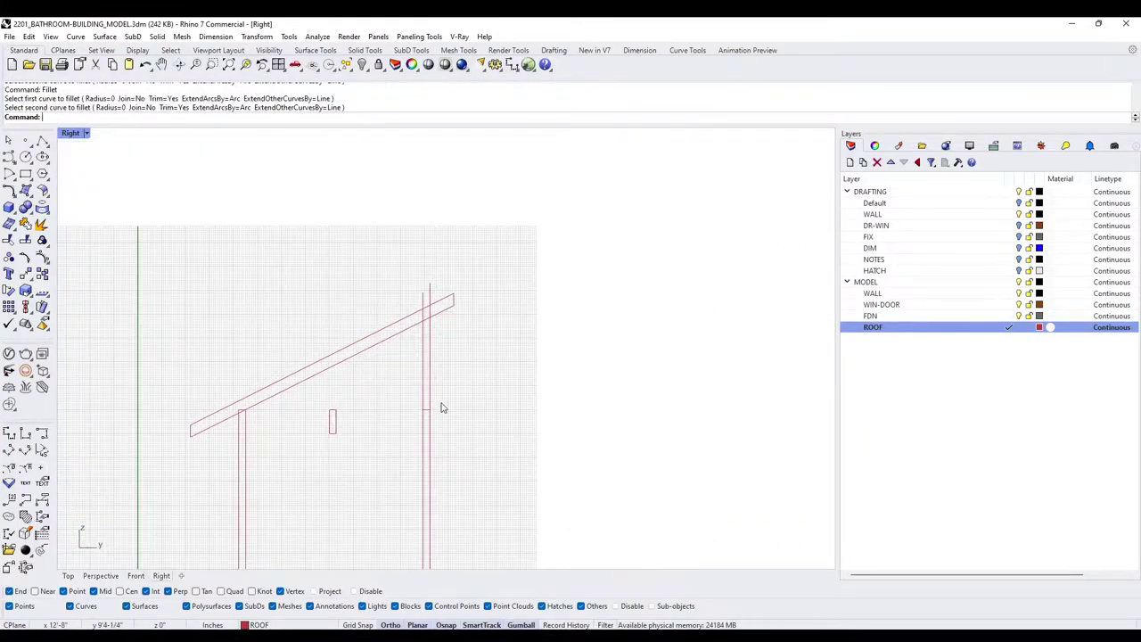
Delete the wall, foundation and vertical helper curves, keeping only the sloped roof outline
right_drag(441, 404, 471, 265)
scroll(545, 287, down, 2)
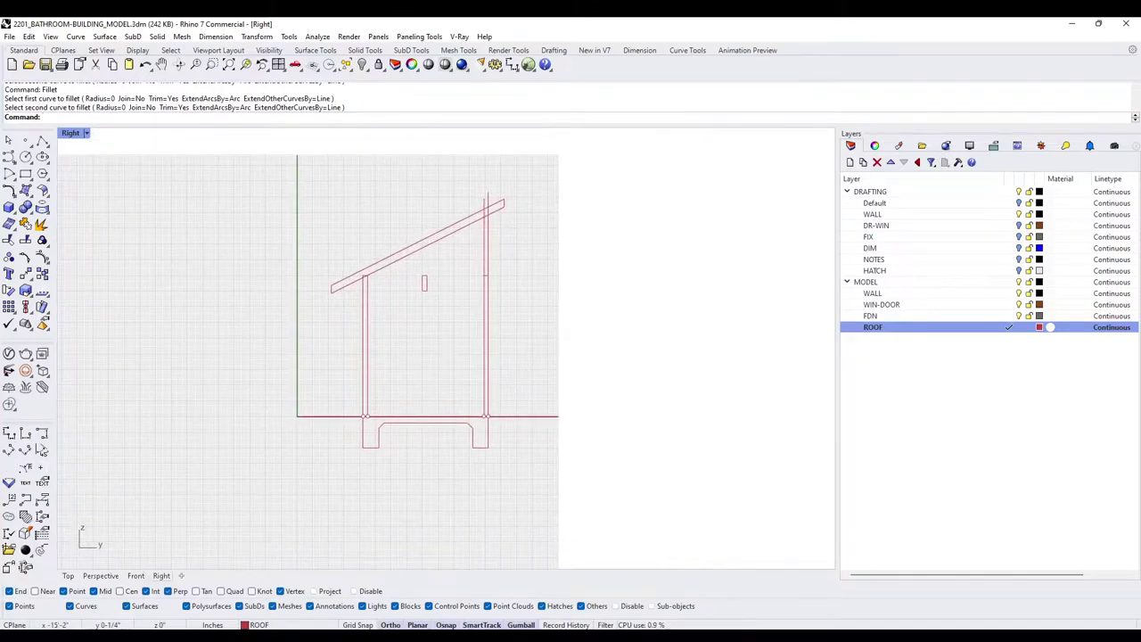
drag(608, 515, 327, 377)
scroll(446, 312, up, 2)
key(Delete)
drag(607, 349, 492, 229)
key(Delete)
right_drag(379, 160, 390, 213)
drag(321, 262, 446, 377)
key(Delete)
Join the four roof outline lines into one closed curve
scroll(497, 359, down, 1)
drag(305, 190, 592, 437)
key(Return)
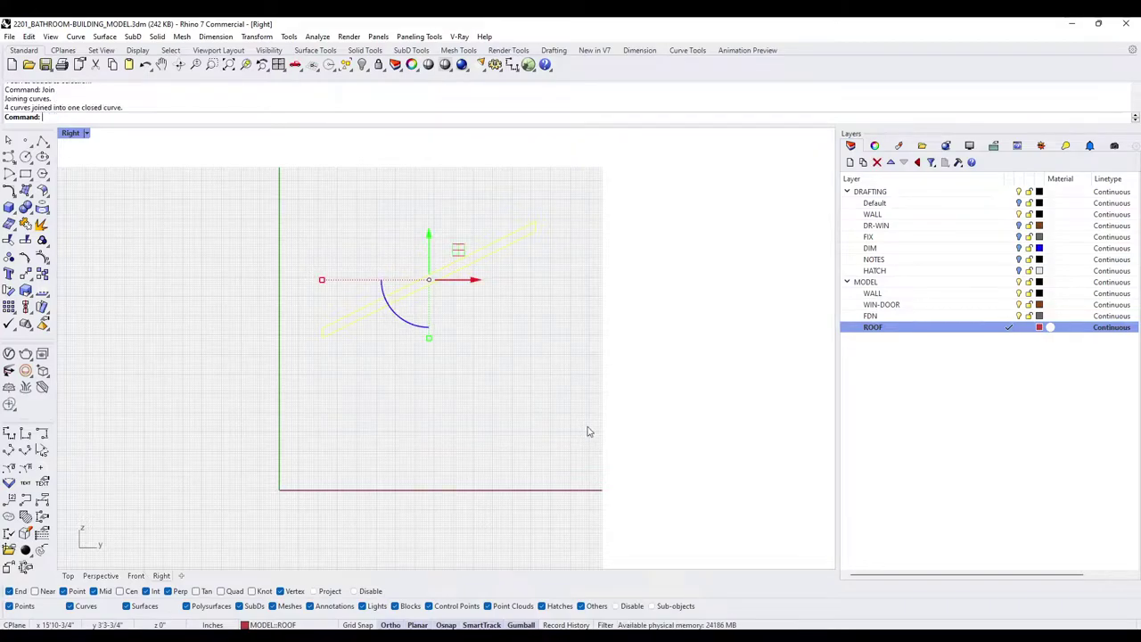
Show the hidden building objects around the roof profile in the maximized Perspective view
double_click(71, 133)
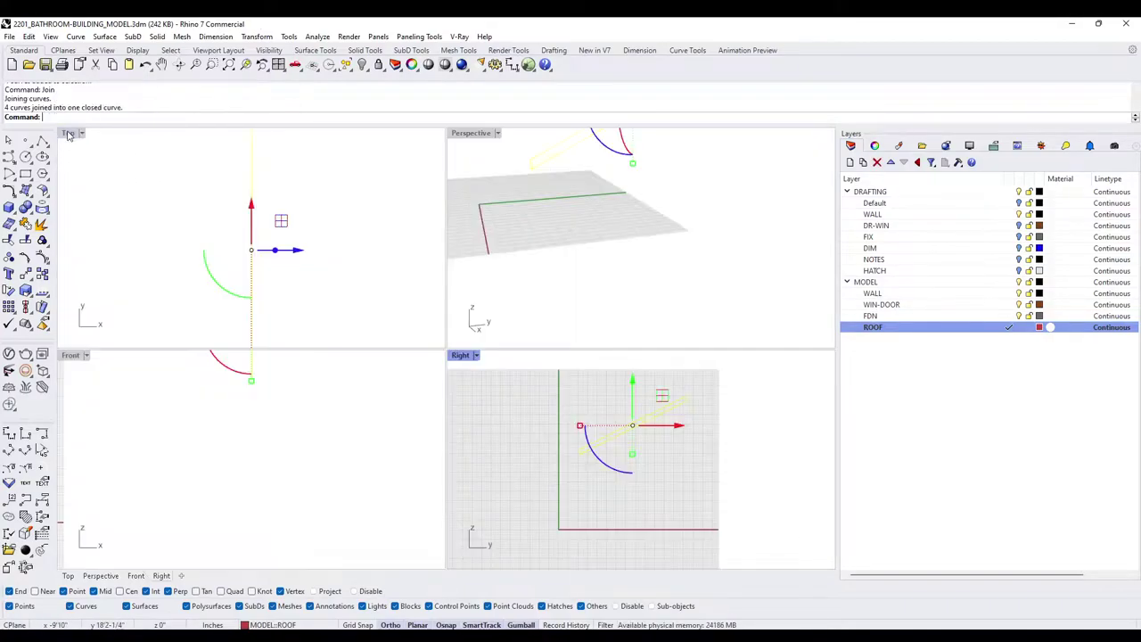
double_click(482, 135)
scroll(470, 271, down, 5)
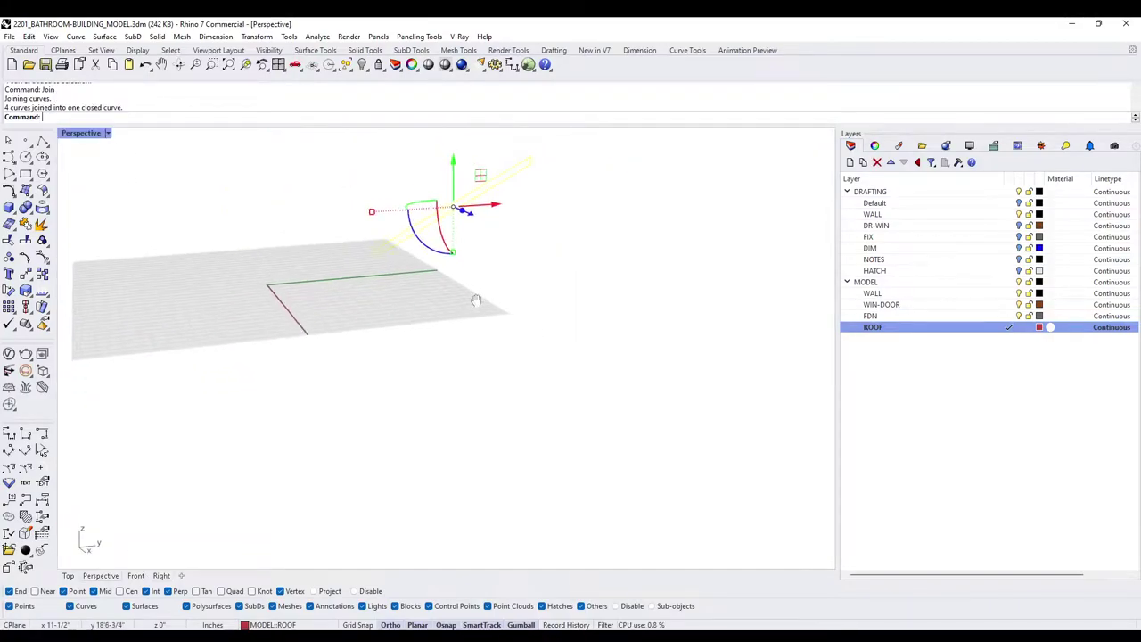
right_drag(470, 289, 497, 357)
text(S)
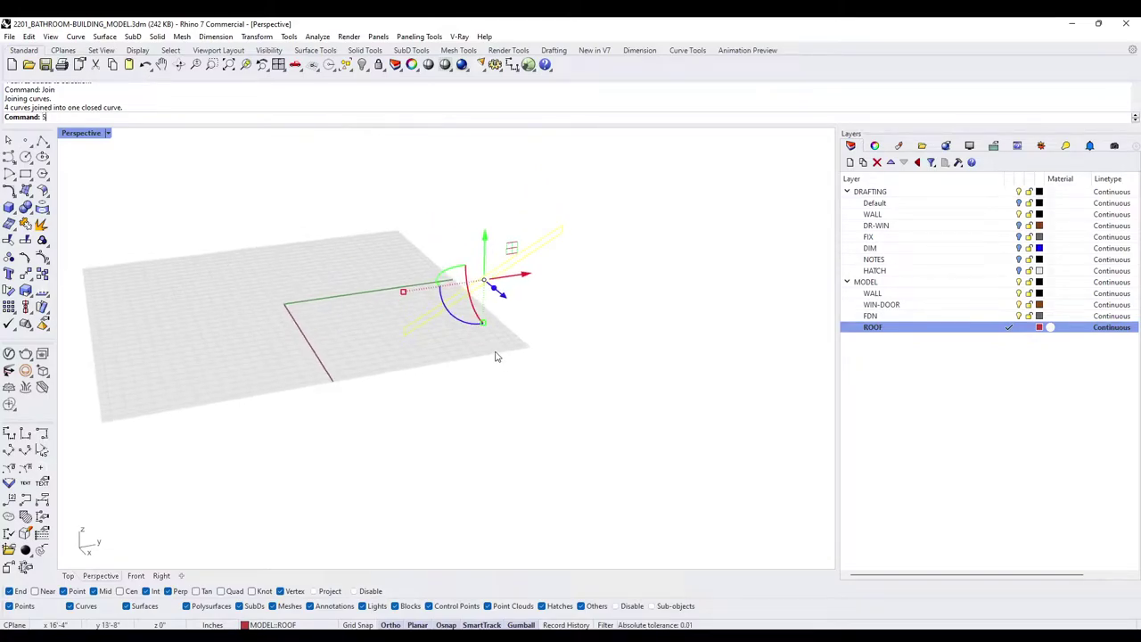
text(how)
key(Return)
scroll(501, 271, up, 6)
right_drag(454, 354, 602, 226)
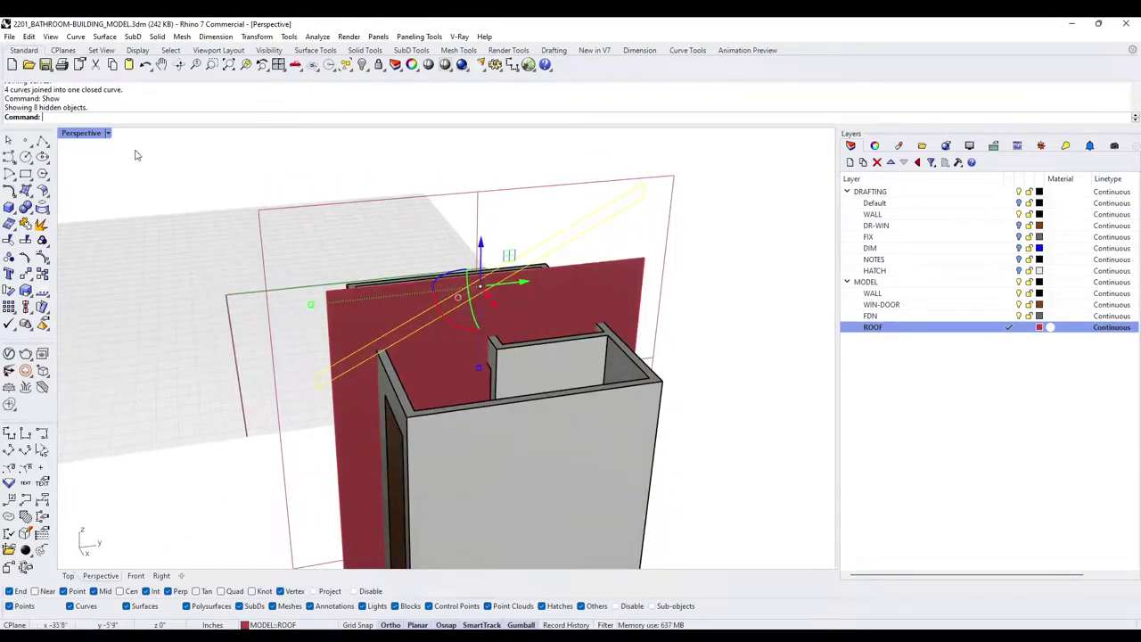
Move the closed roof profile from the middle of the building to the outer corner of the end wall in plan
double_click(82, 134)
scroll(339, 277, down, 2)
scroll(297, 191, up, 5)
scroll(211, 204, down, 3)
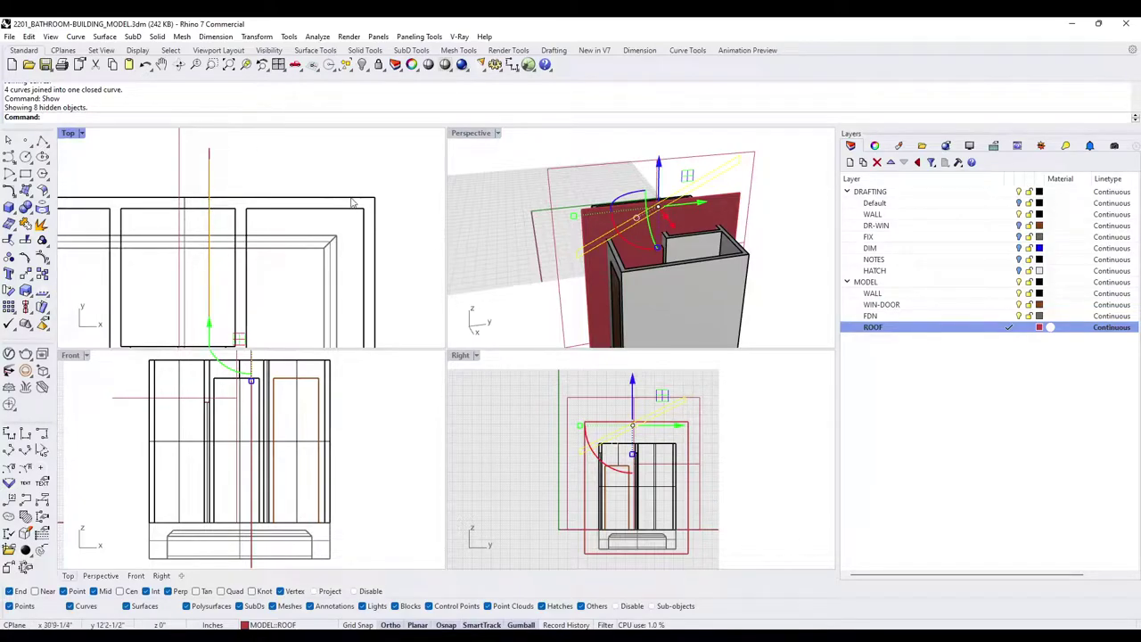
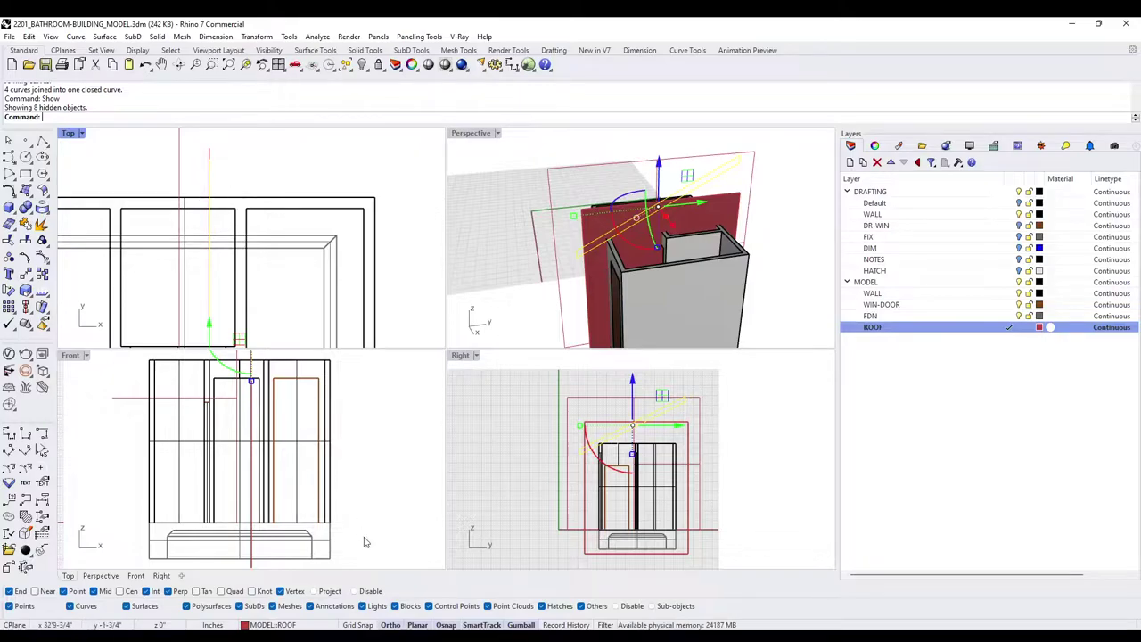
right_drag(301, 241, 303, 222)
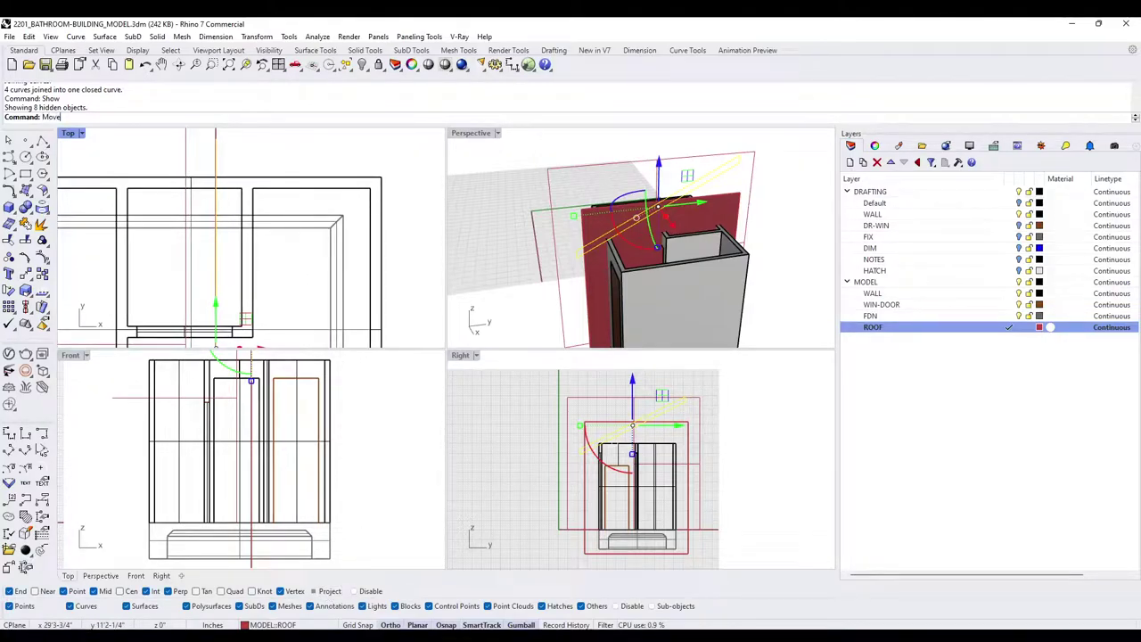
key(Return)
click(214, 172)
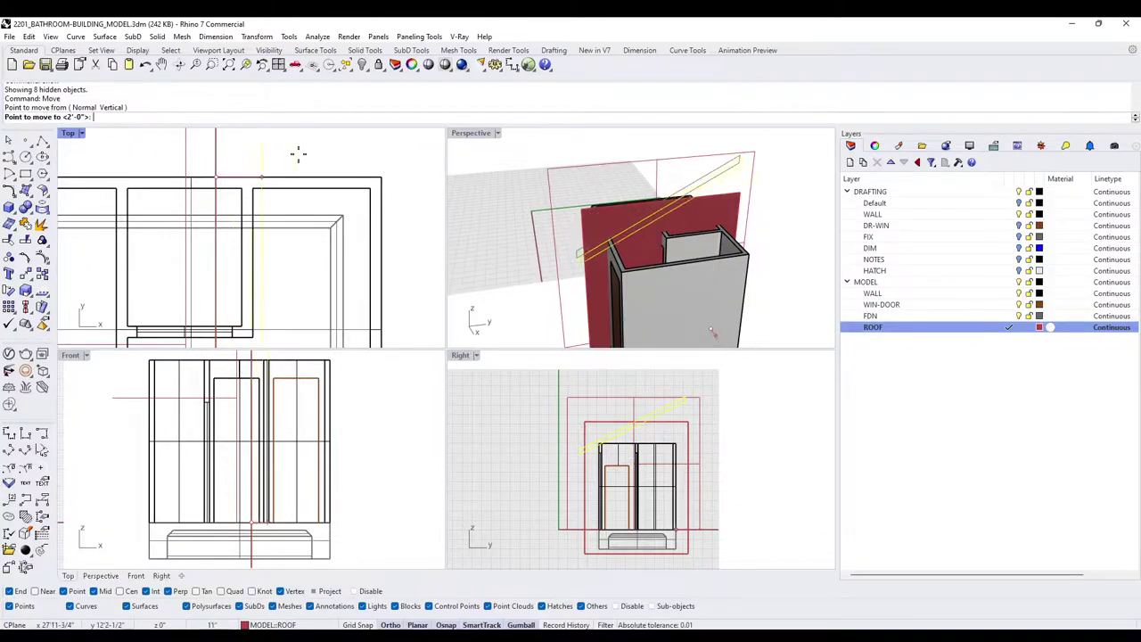
click(378, 179)
Shift the roof profile 6 inches outward beyond the end wall along the X axis for the side overhang
right_drag(815, 257, 704, 219)
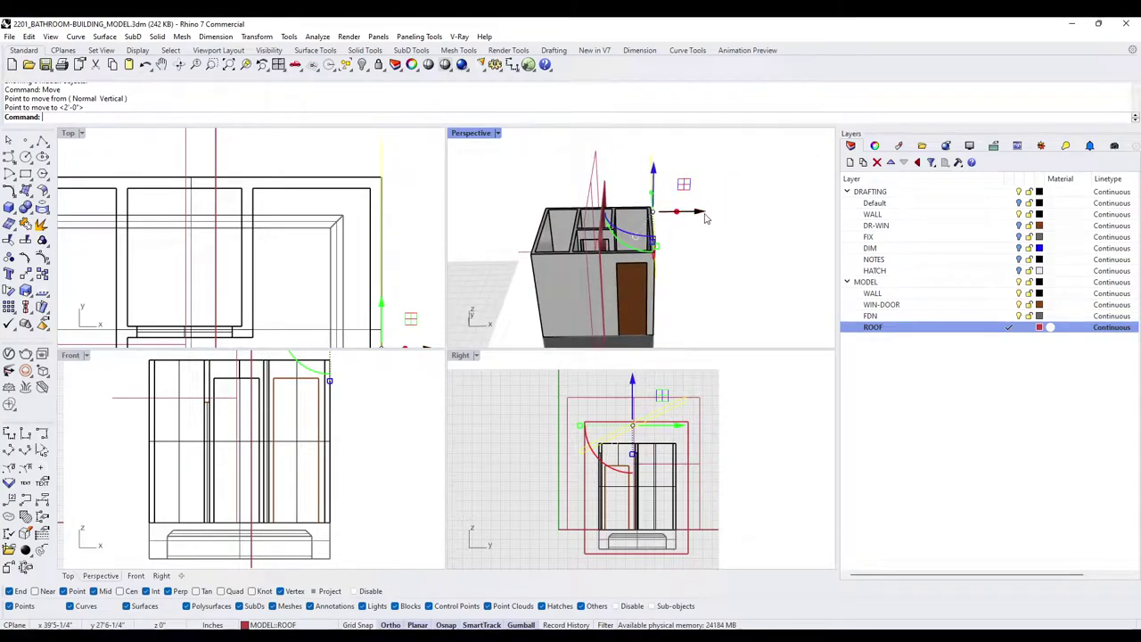
click(701, 215)
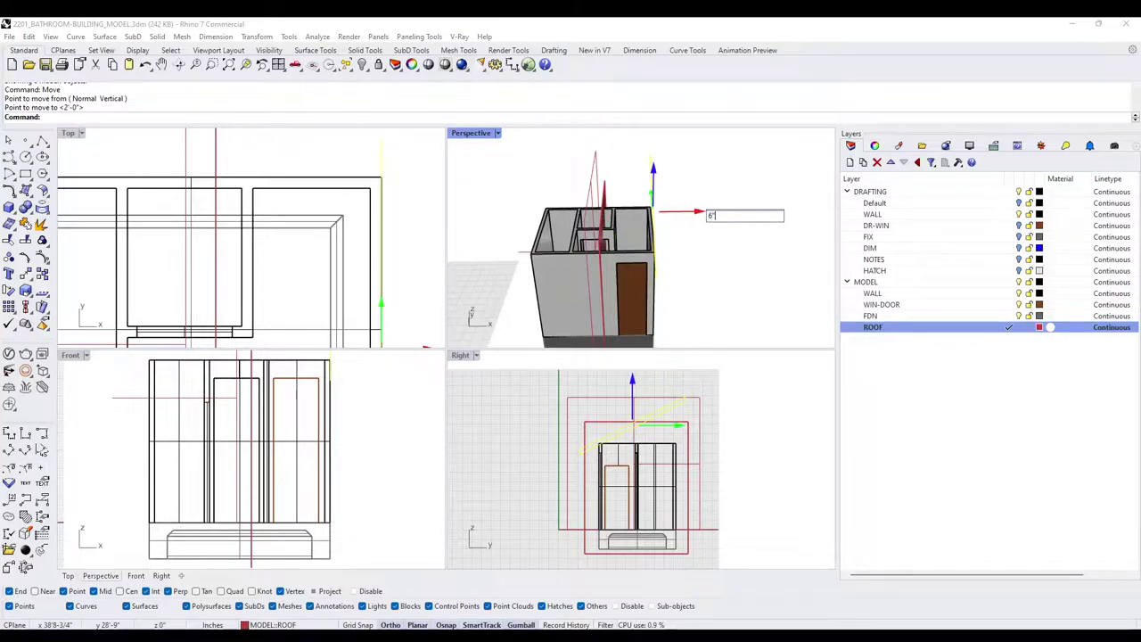
text(6')
key(Return)
right_drag(753, 258, 810, 251)
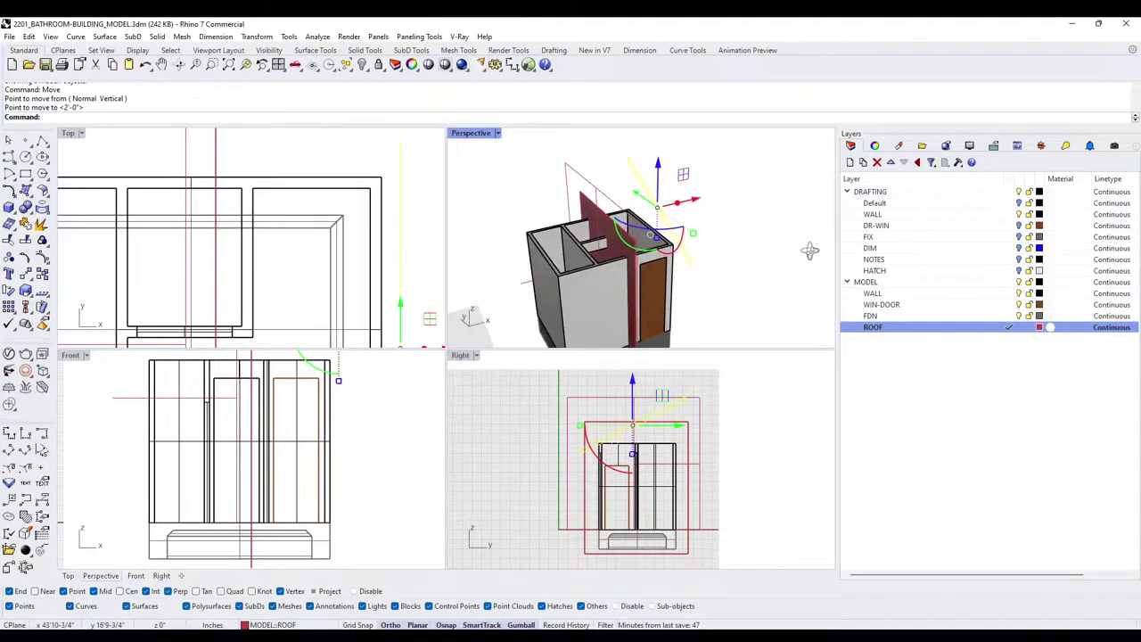
key(Escape)
Delete the red vertical cutting surface and the clipping plane that cross the building
right_drag(675, 219, 636, 222)
scroll(535, 267, up, 3)
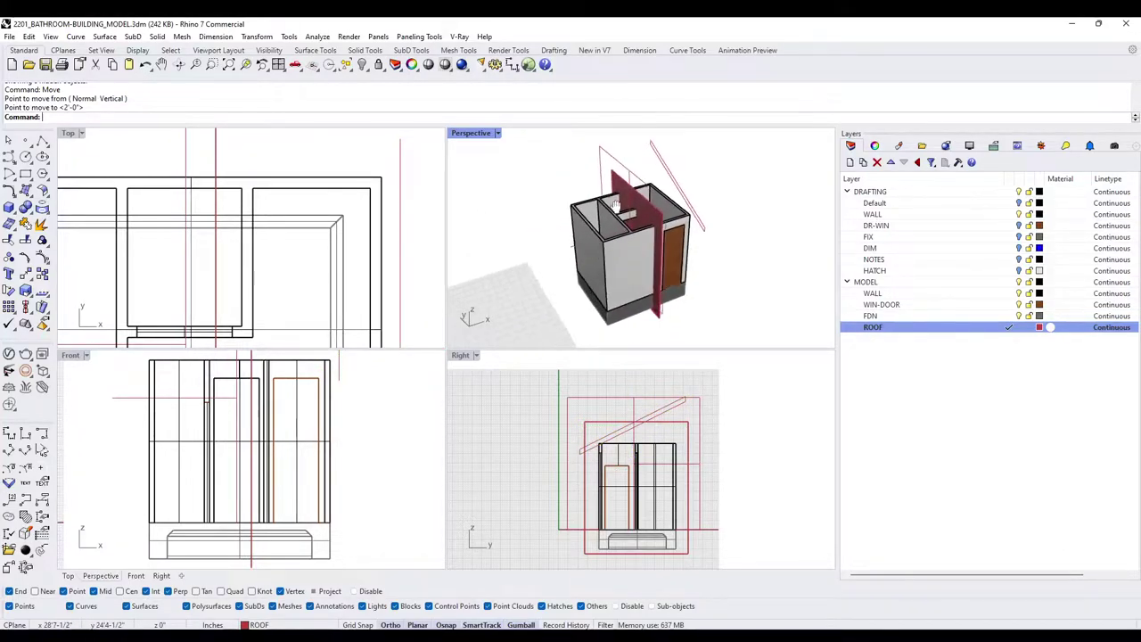
click(629, 197)
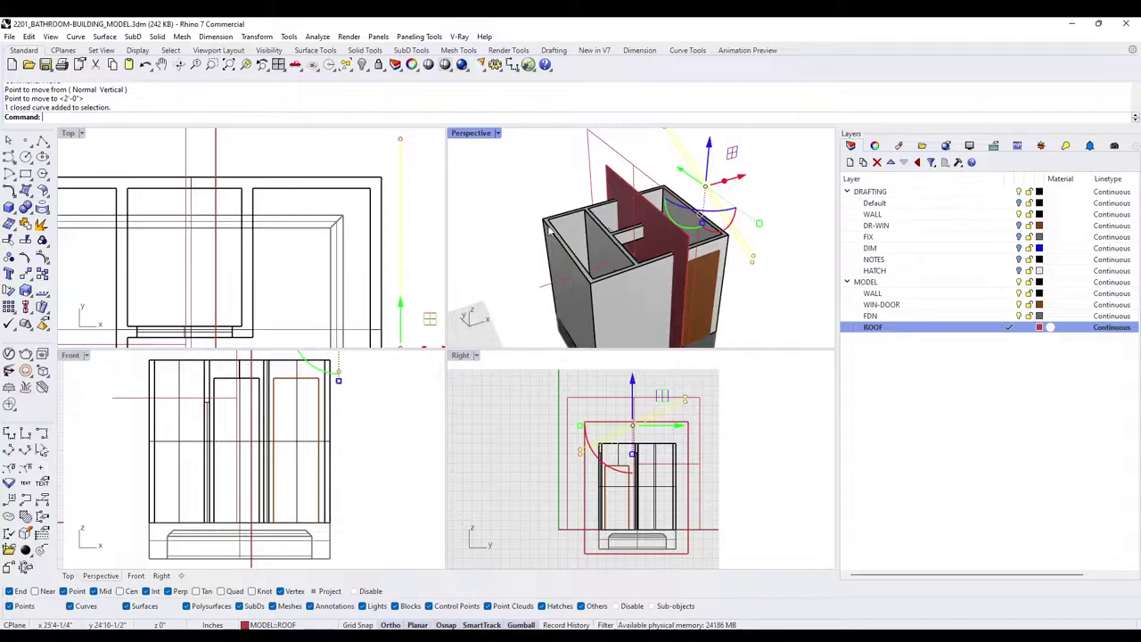
right_drag(577, 248, 646, 171)
key(Escape)
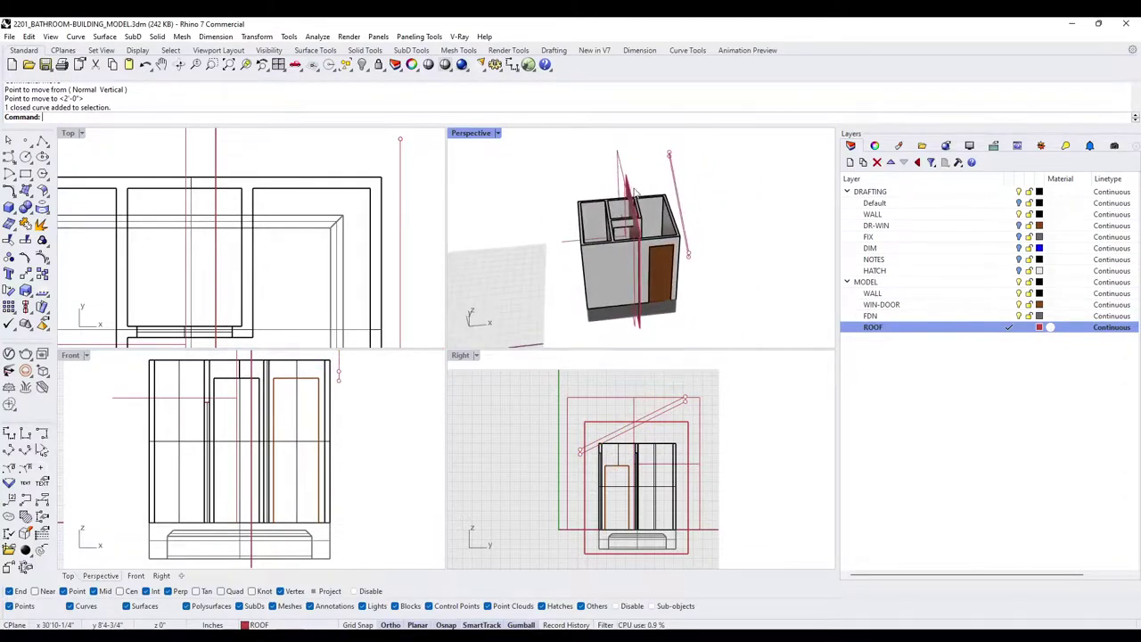
scroll(645, 173, up, 3)
click(628, 187)
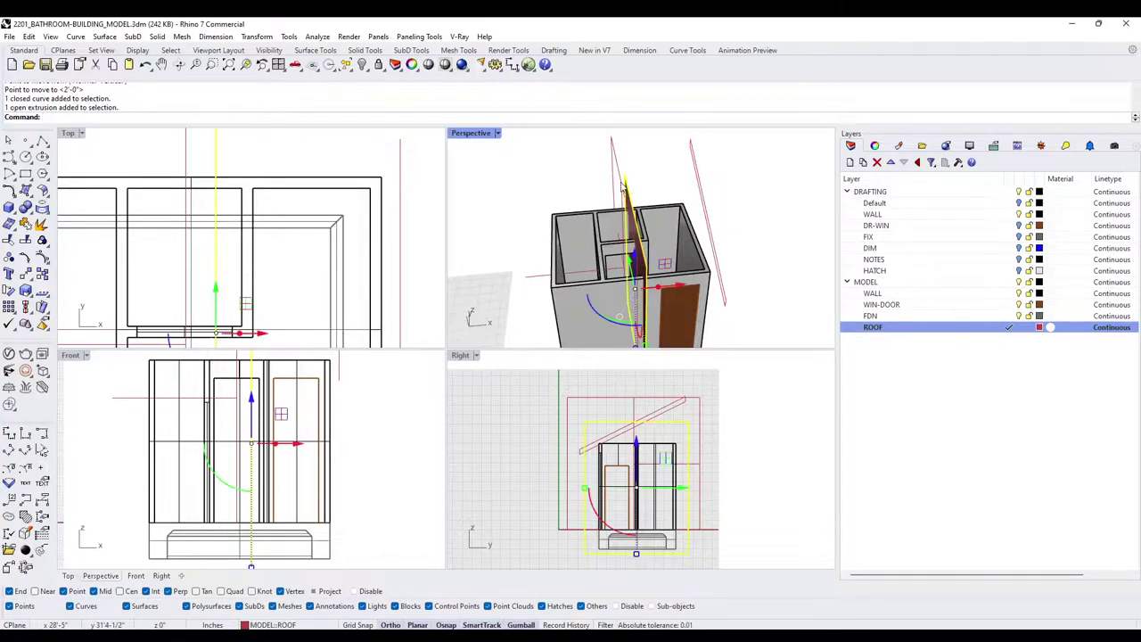
key(Delete)
right_drag(622, 185, 669, 196)
click(628, 169)
key(Delete)
Mirror a copy of the roof profile to the opposite side of the building about the midpoint of the wall
click(668, 196)
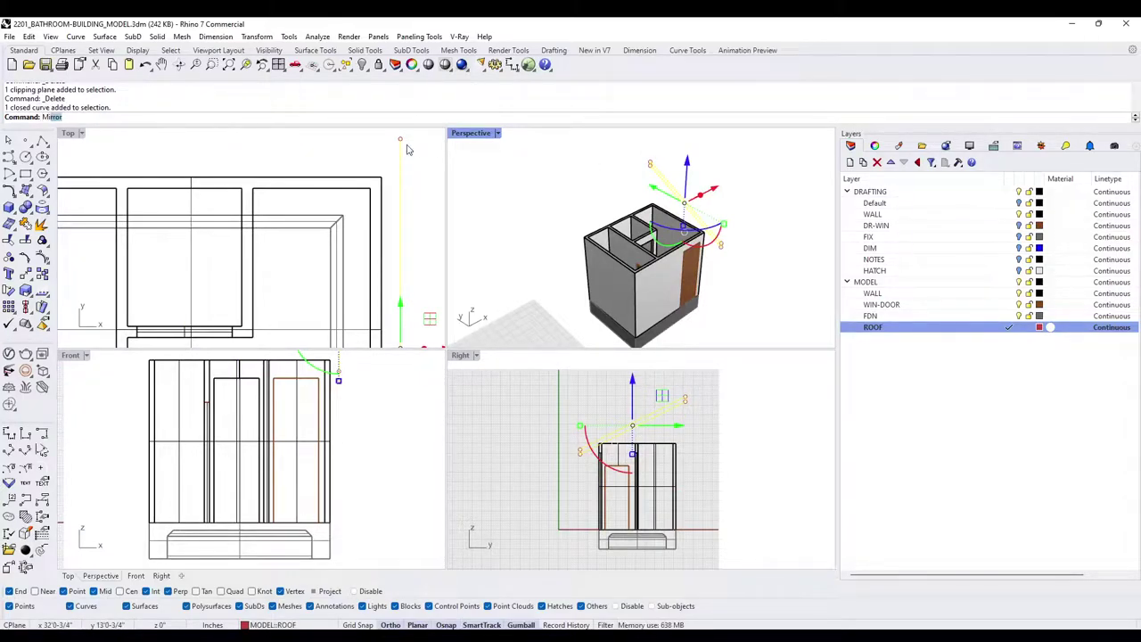
key(Return)
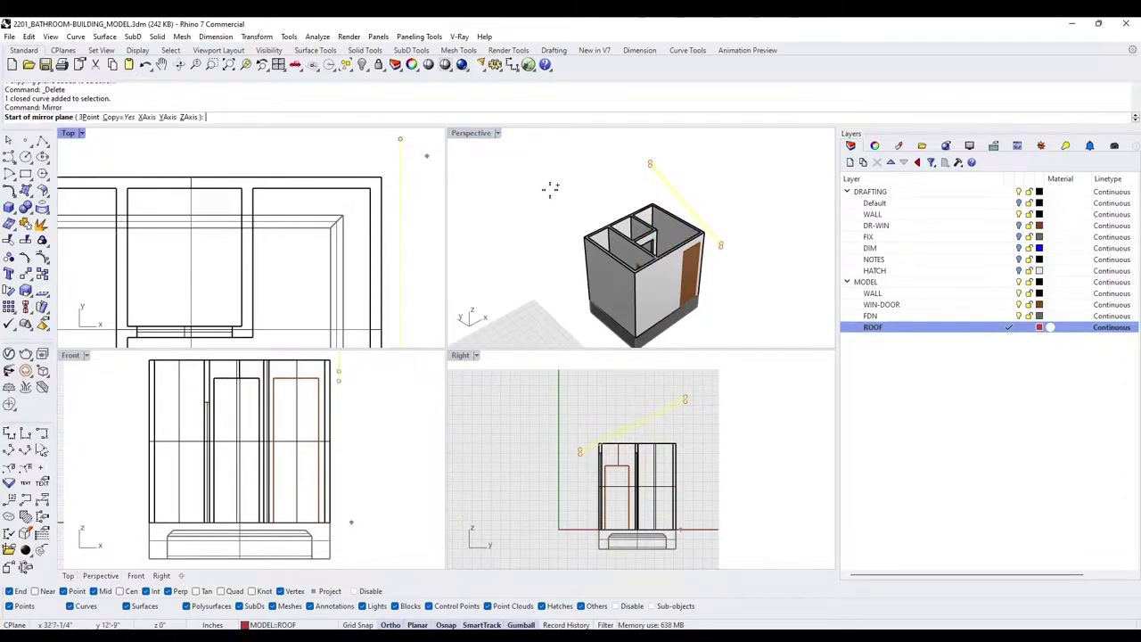
scroll(627, 219, up, 3)
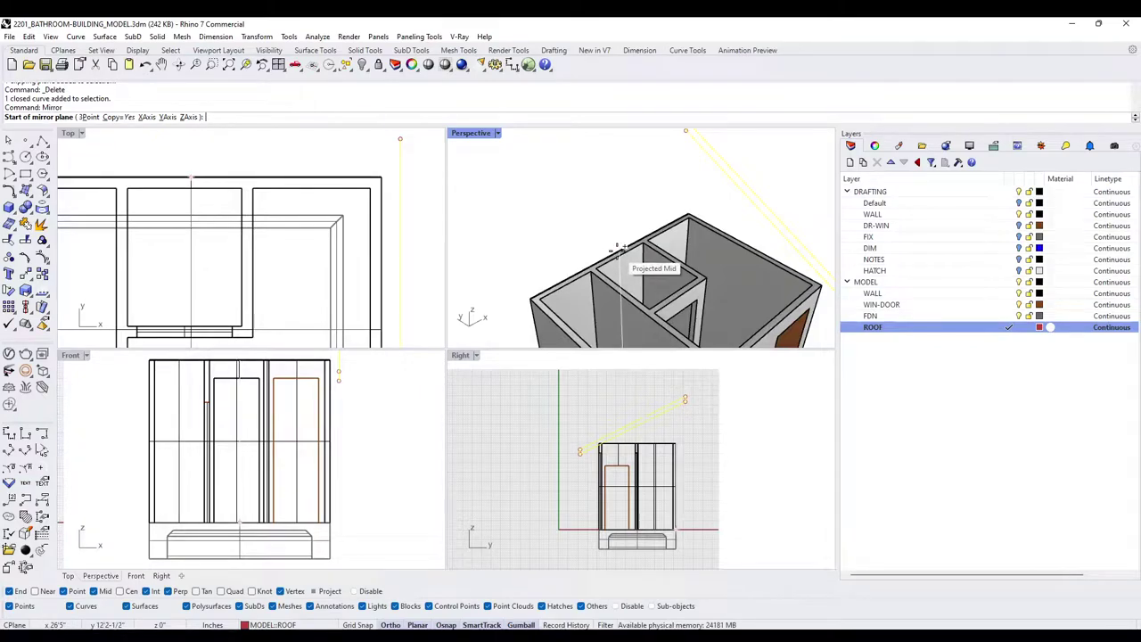
click(618, 245)
scroll(618, 245, down, 5)
click(580, 214)
right_drag(716, 283, 695, 230)
scroll(651, 249, up, 5)
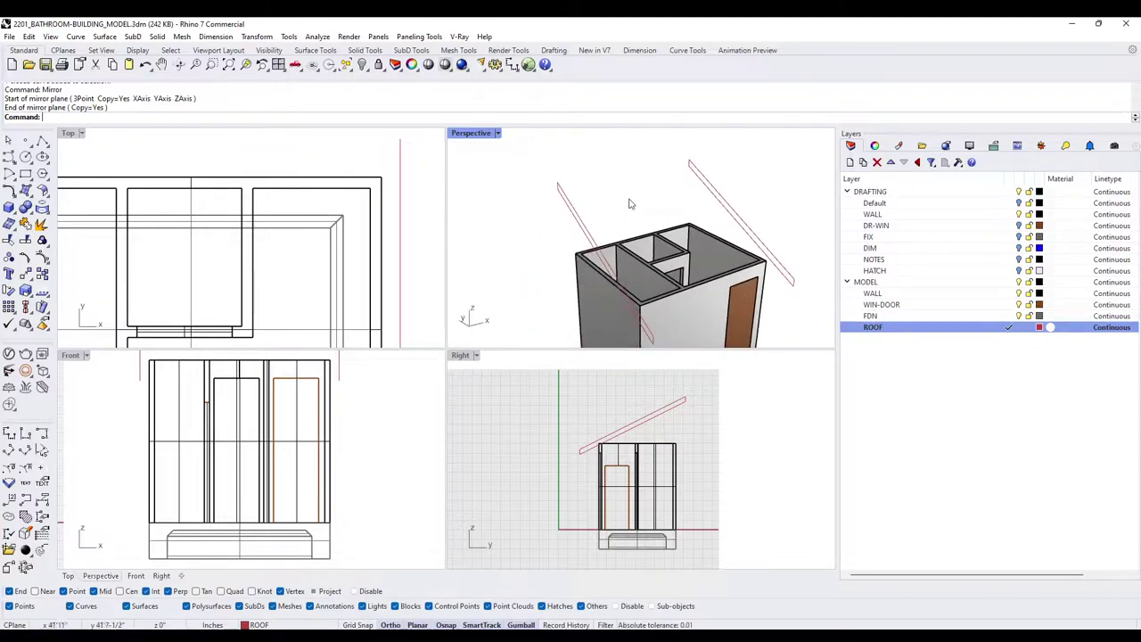
Extrude the original roof profile as a solid across the building up to the mirrored profile
click(702, 176)
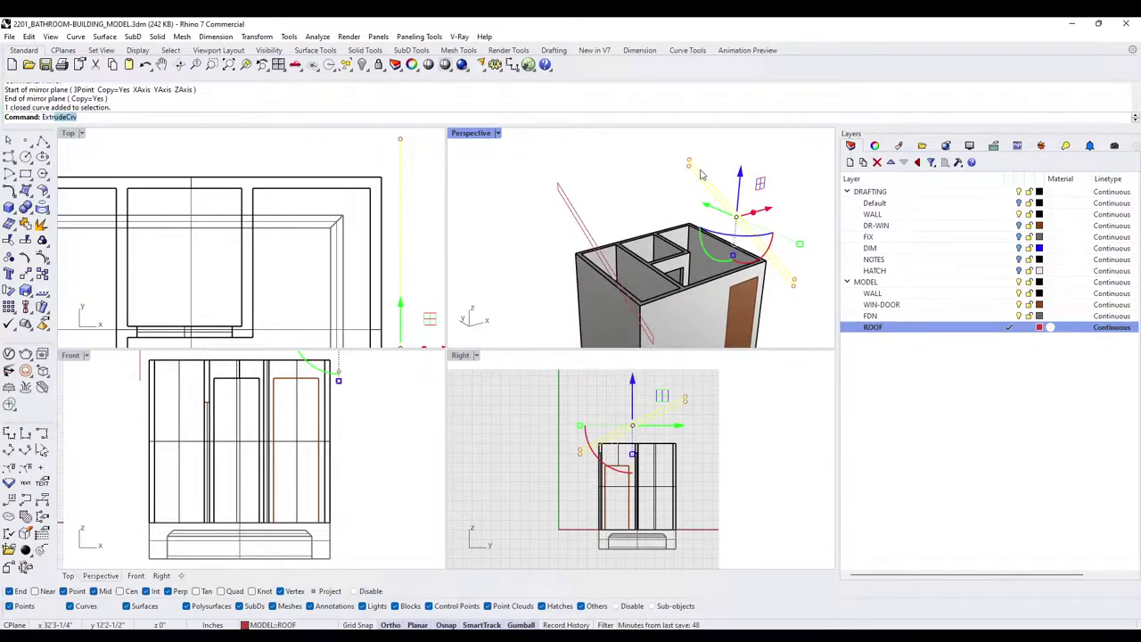
key(Return)
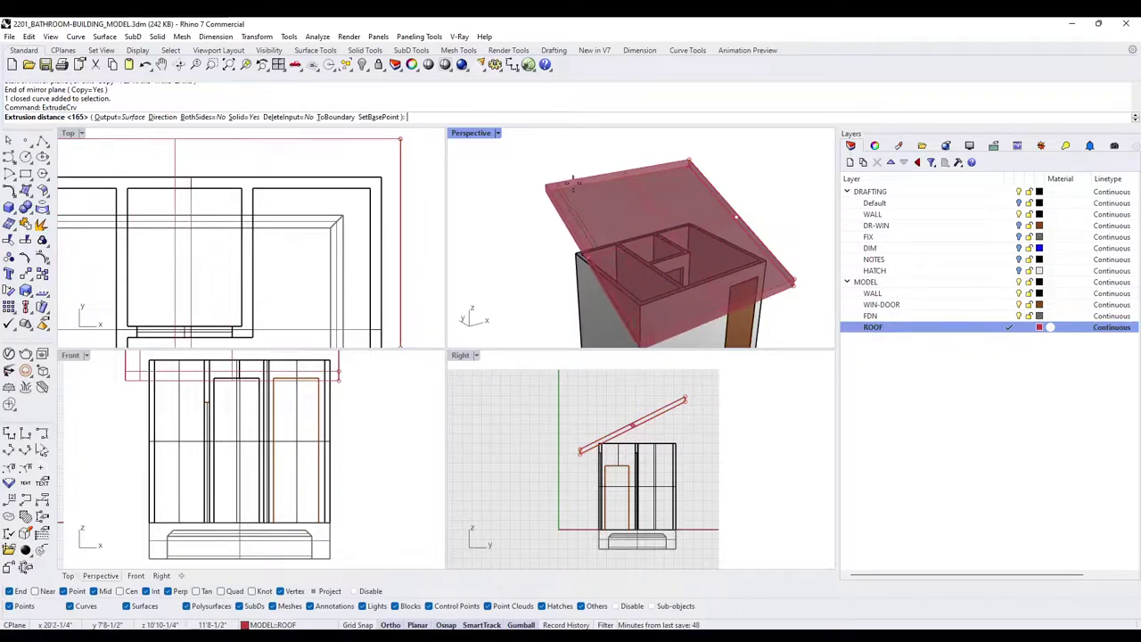
click(567, 196)
right_drag(568, 196, 599, 198)
key(Escape)
Delete the leftover profile curves at both ends of the solid roof
drag(535, 159, 643, 301)
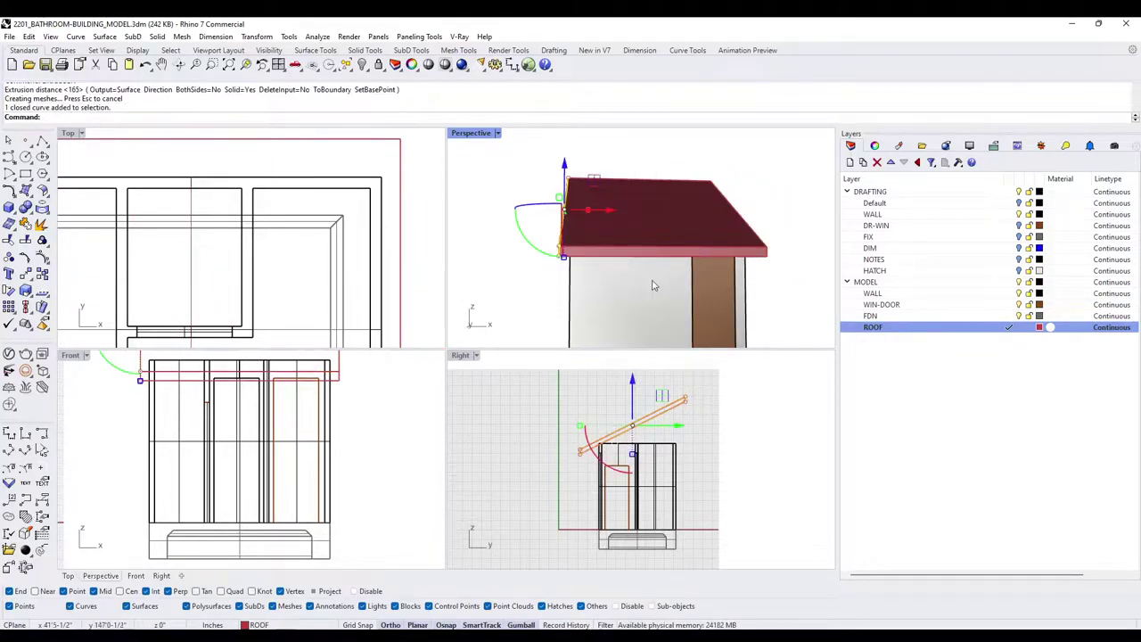
right_drag(647, 287, 630, 285)
key(Delete)
click(741, 222)
click(772, 244)
key(Delete)
Make the WALL layer under MODEL the current layer
right_drag(792, 264, 653, 252)
scroll(601, 270, up, 3)
scroll(617, 248, up, 4)
scroll(623, 252, down, 4)
scroll(635, 253, up, 4)
scroll(617, 271, down, 2)
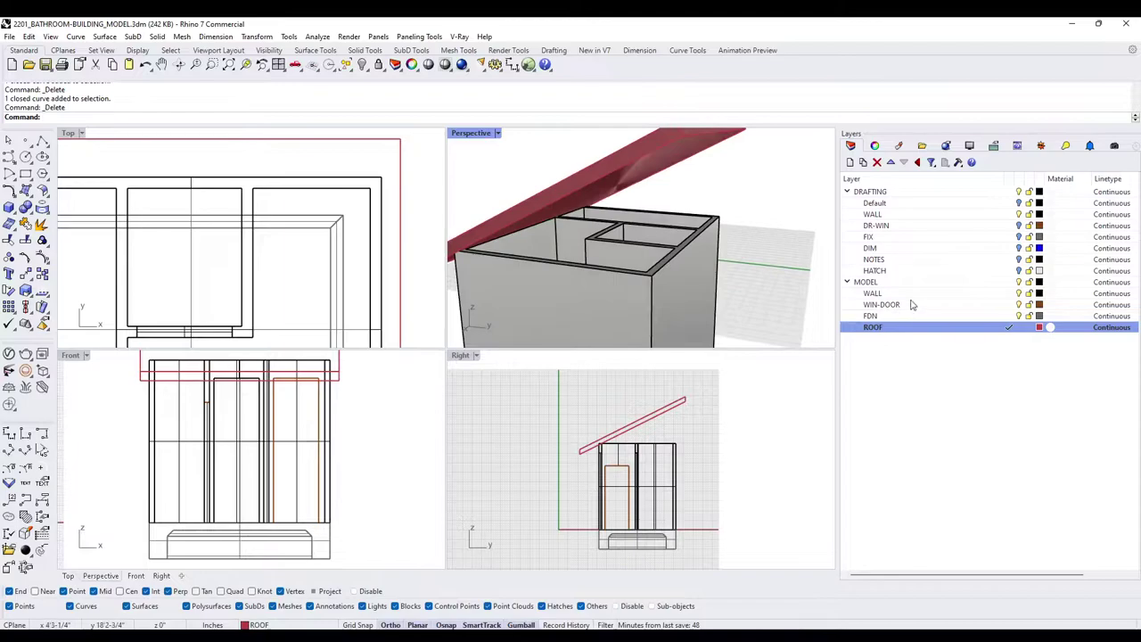
click(1010, 294)
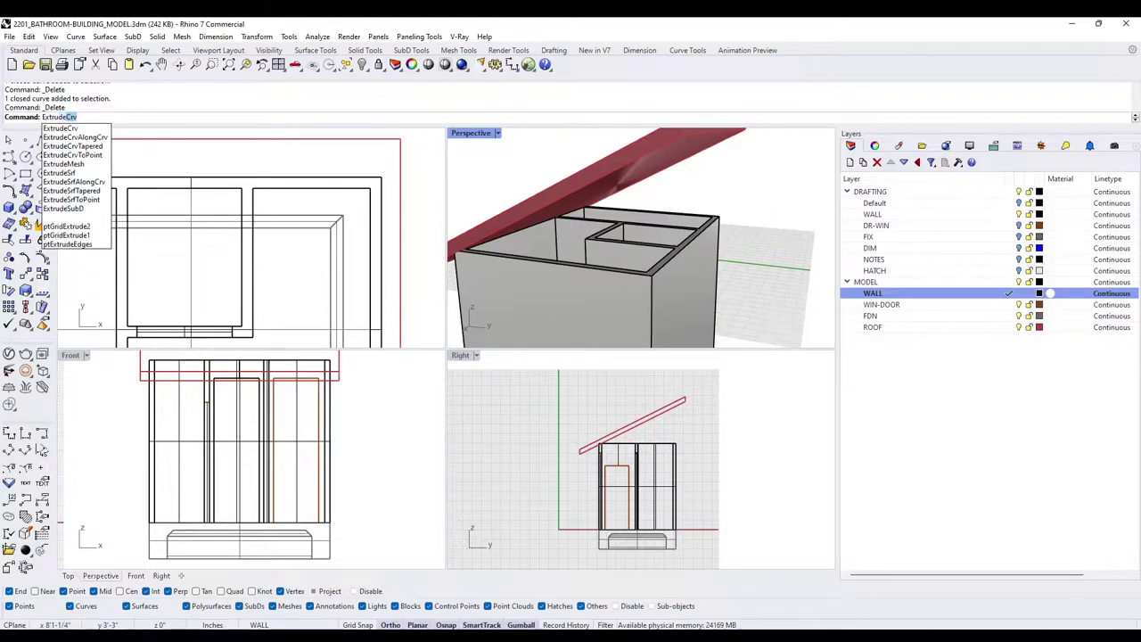
key(Return)
scroll(659, 276, up, 3)
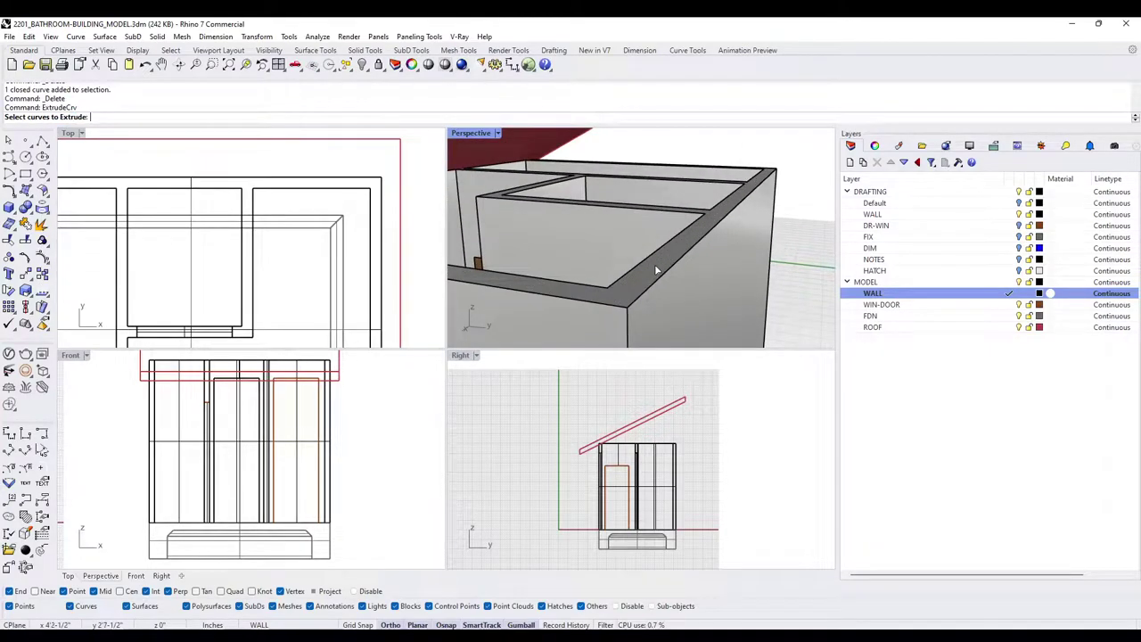
key(Escape)
scroll(657, 262, down, 2)
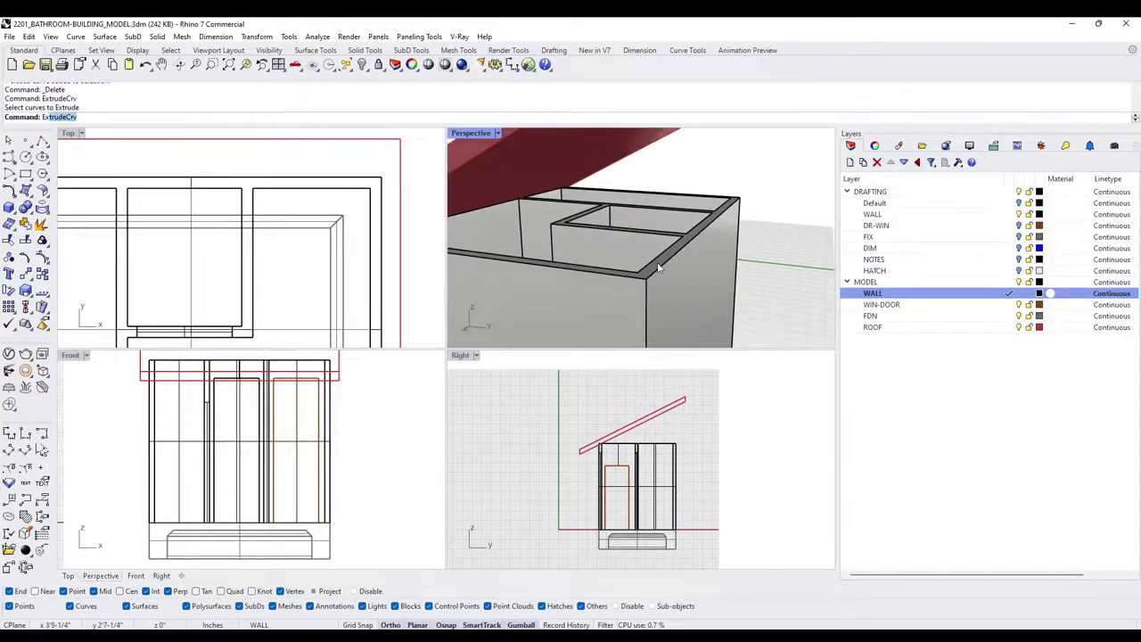
Extrude the top face of the walls upward as a solid that passes above the high end of the roof
text(ExtrudeSrf)
key(Return)
scroll(659, 263, up, 2)
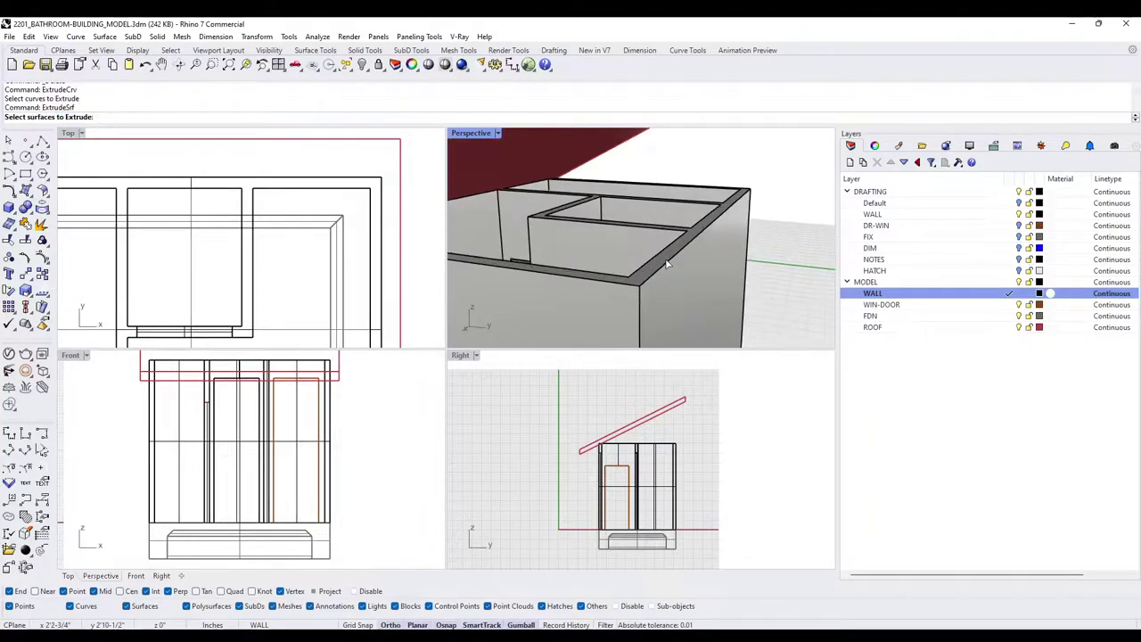
click(666, 257)
scroll(679, 256, down, 8)
key(Return)
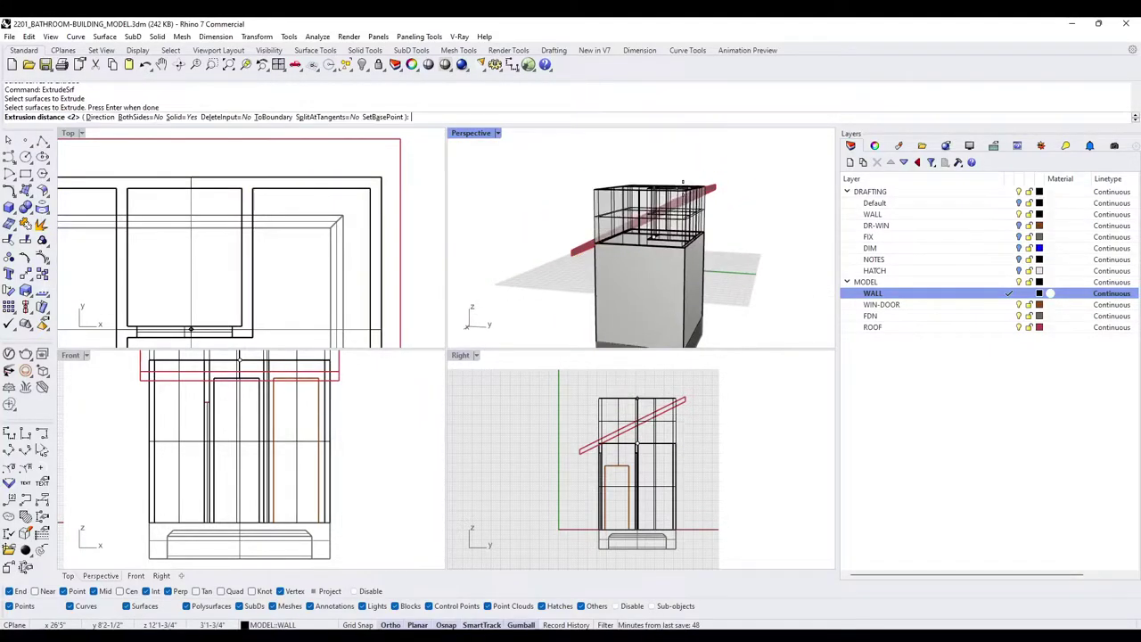
click(678, 168)
right_drag(729, 216, 675, 204)
Subtract the sloped roof from the upper wall extrusion with a Boolean difference
click(679, 200)
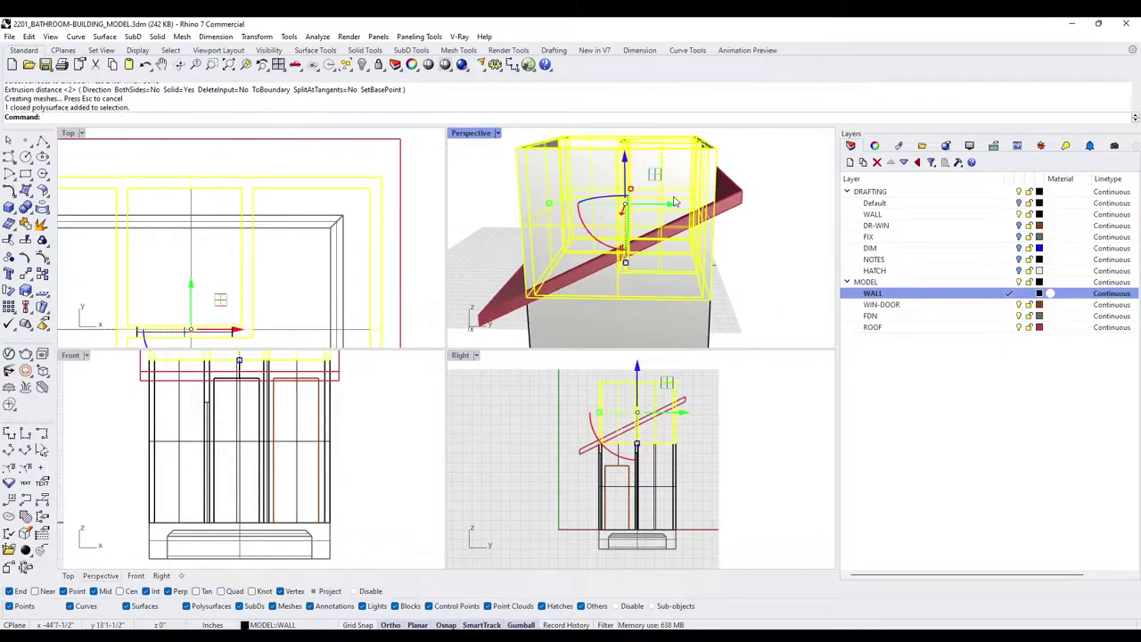
text(BD)
key(Return)
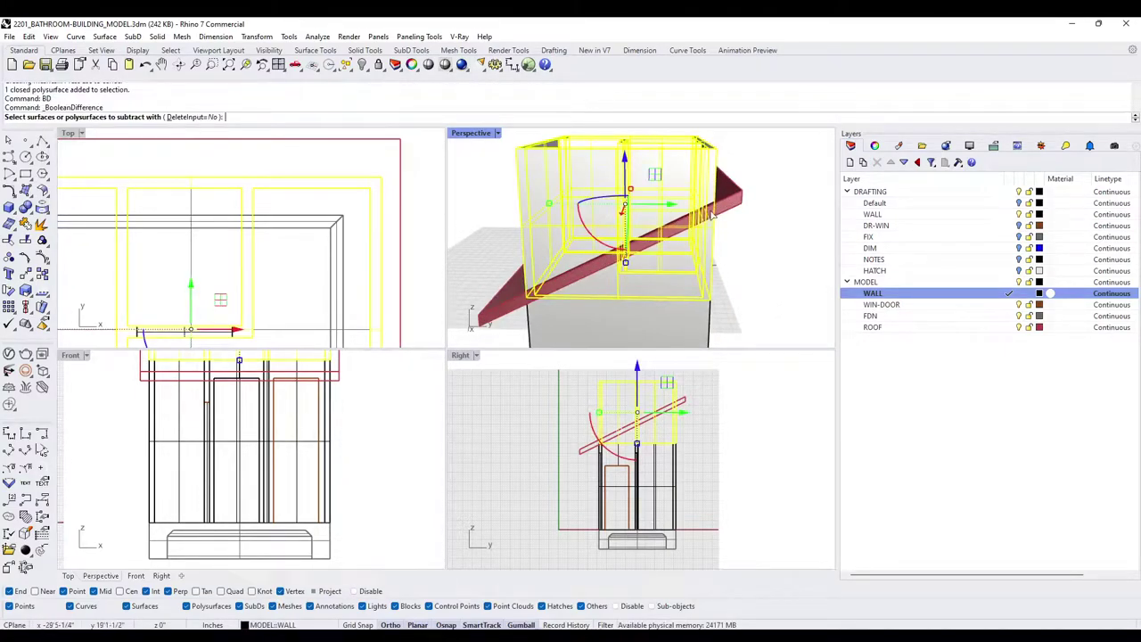
Finish the Boolean difference cutting the upper walls with the sloped roof, and delete the wall portion above the roof
click(743, 206)
key(Return)
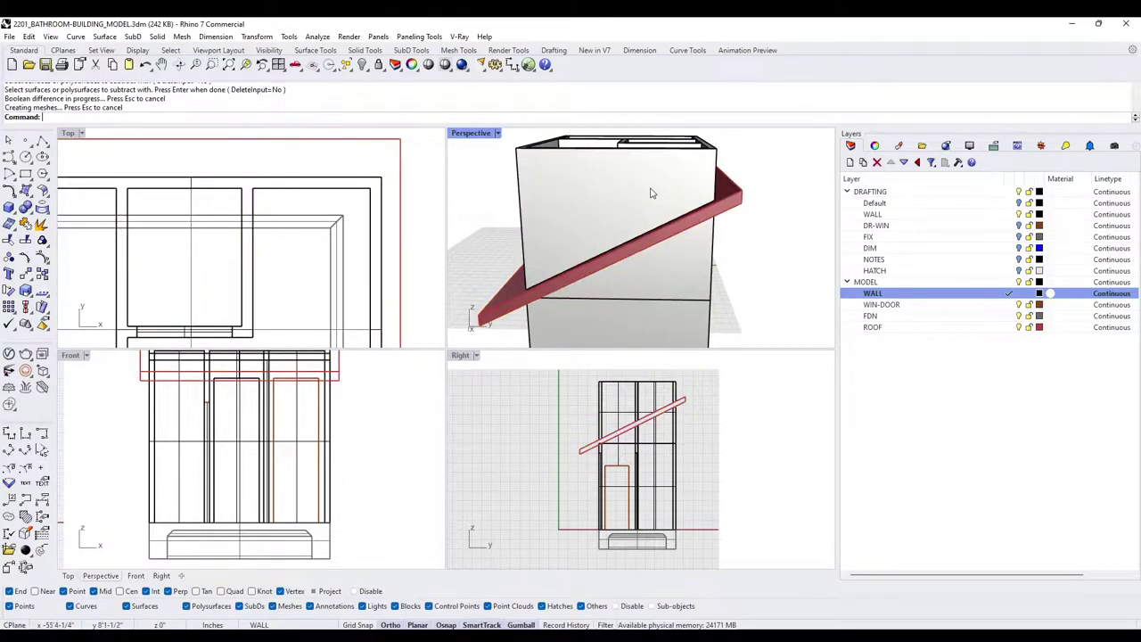
click(648, 185)
key(Delete)
right_drag(648, 185, 725, 275)
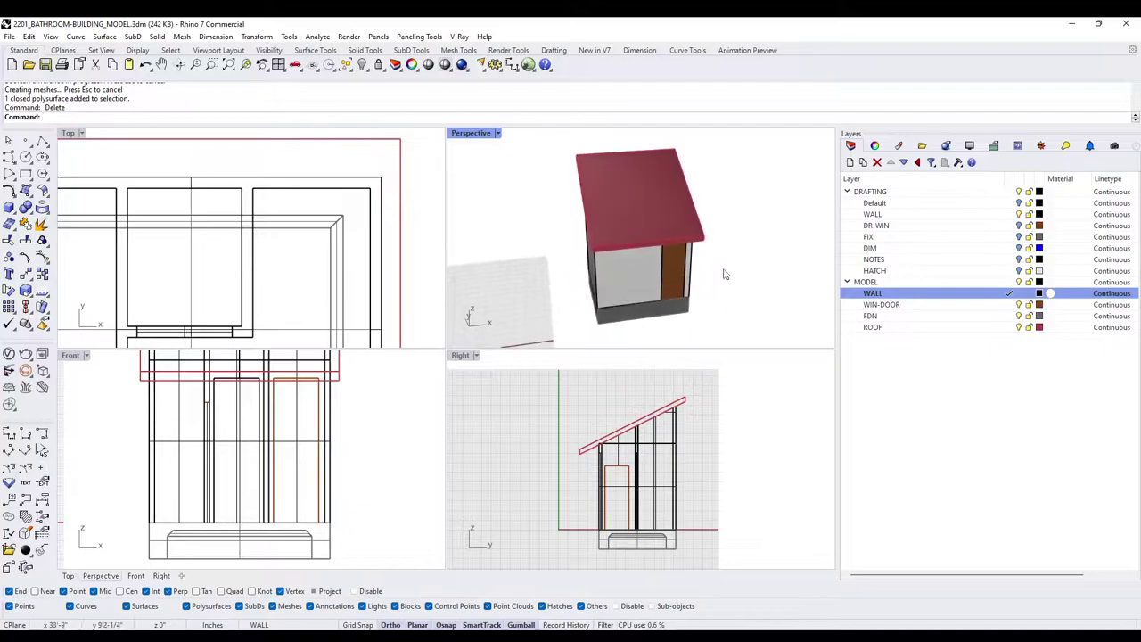
Create a top-level layer named CP, make it the current layer, and set its colour to red
click(1008, 327)
click(869, 281)
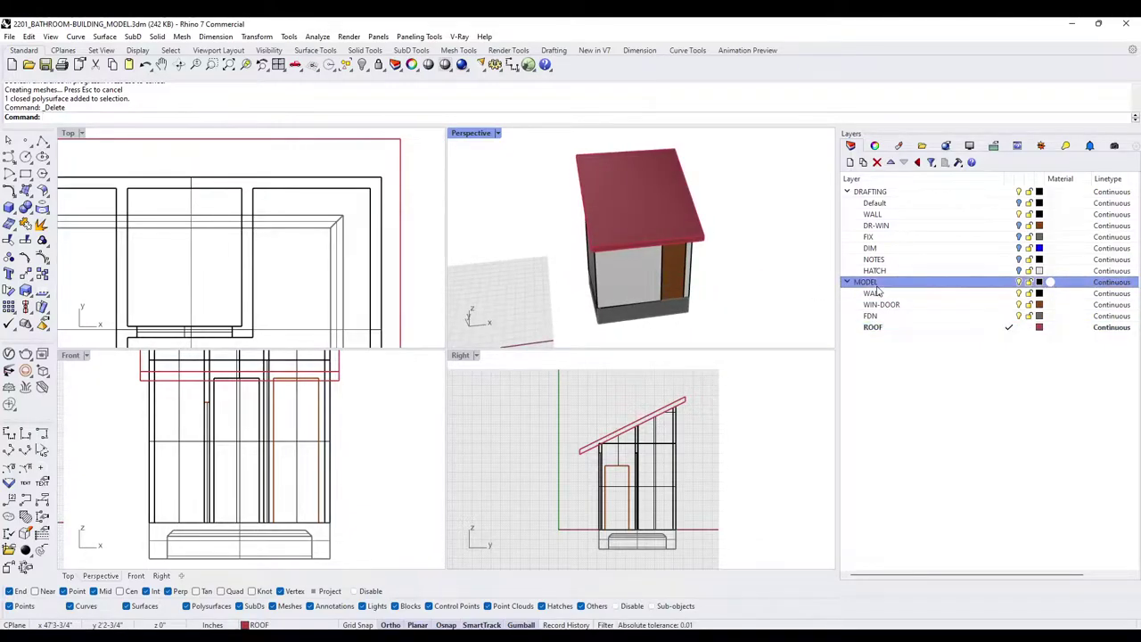
click(851, 162)
click(1008, 340)
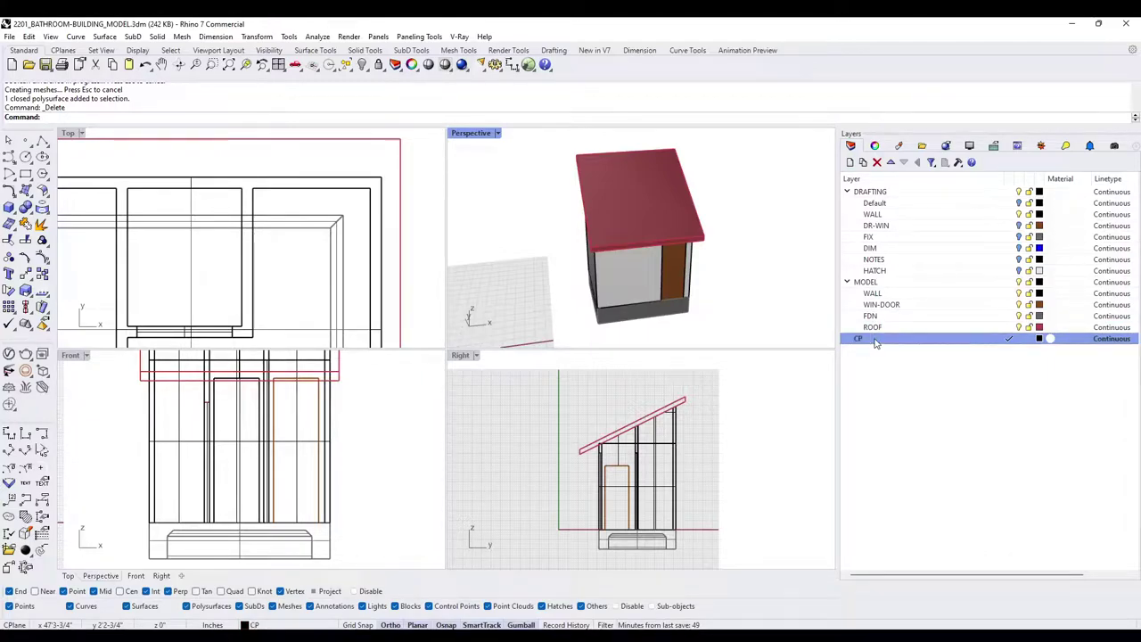
click(1039, 338)
click(679, 171)
click(928, 352)
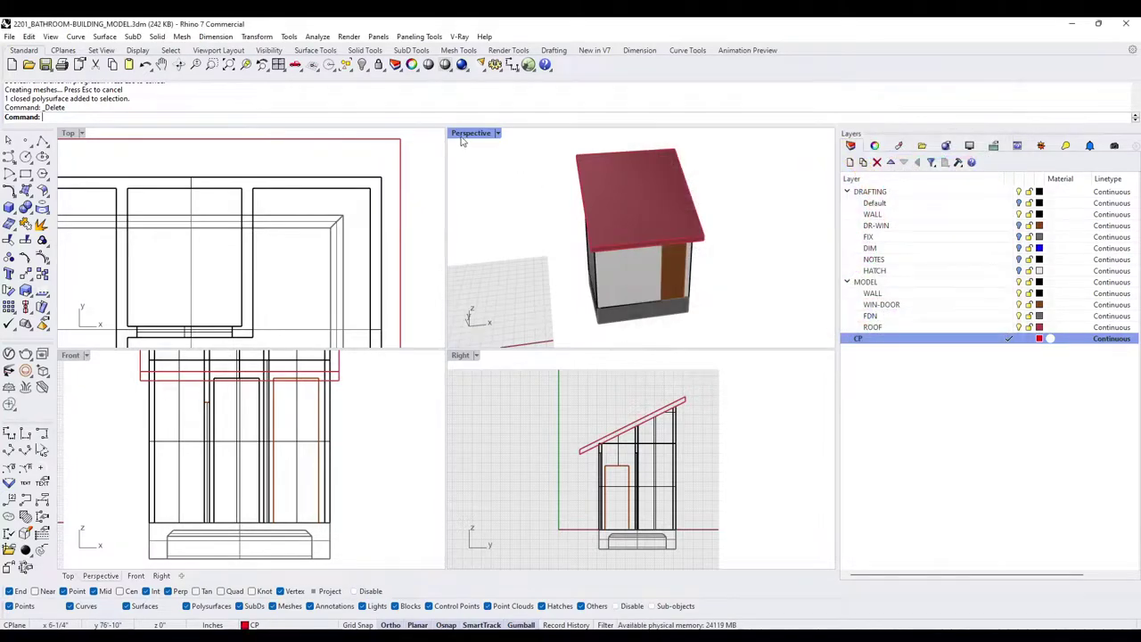
Maximize the Perspective viewport and create a vertical clipping plane cutting lengthwise through the building along the roof slope
double_click(474, 132)
right_drag(383, 342, 605, 344)
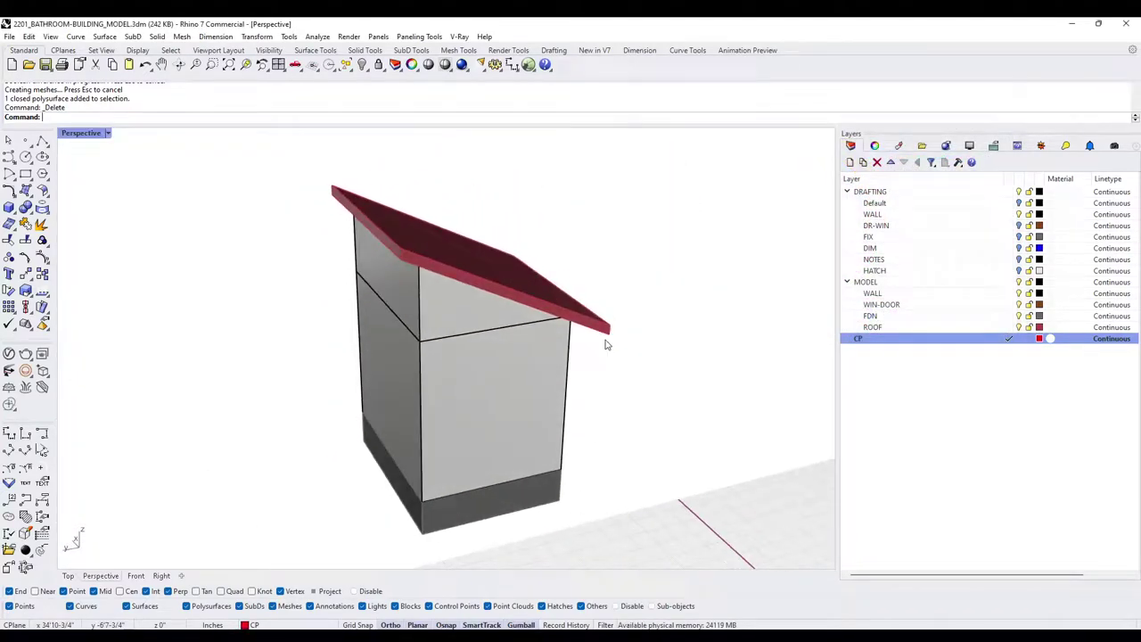
text(lippingPlane)
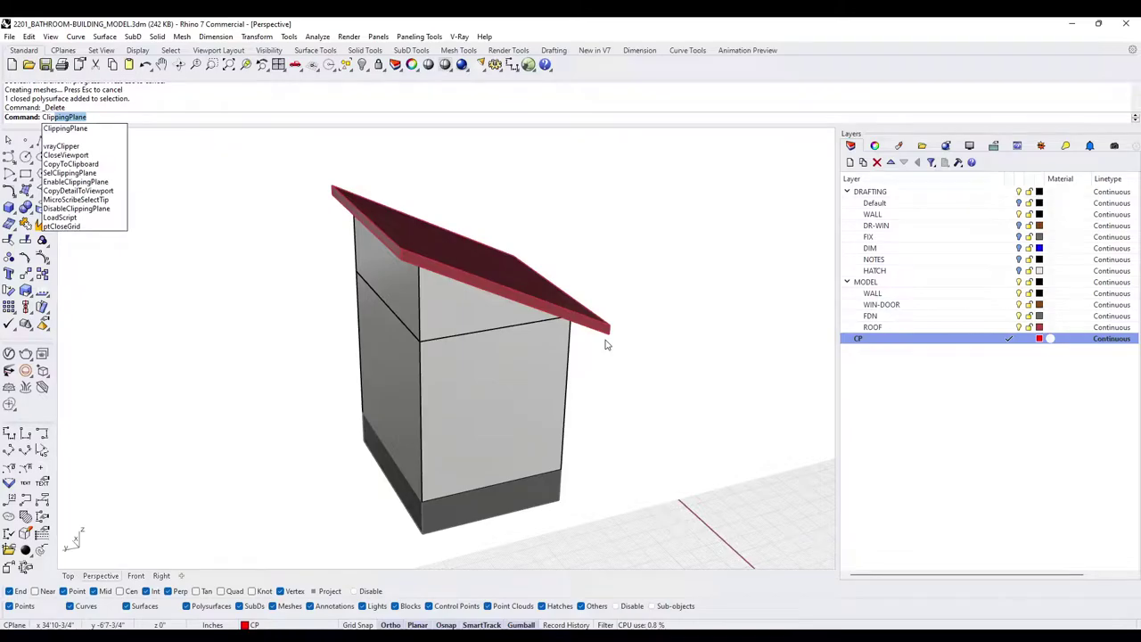
key(Return)
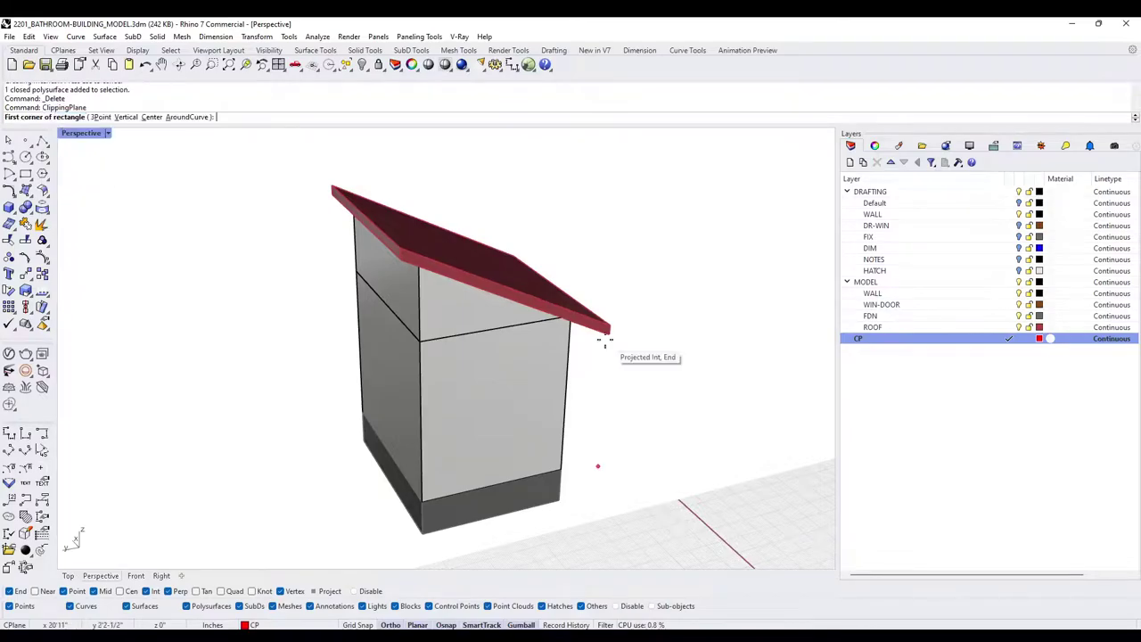
click(117, 118)
click(389, 453)
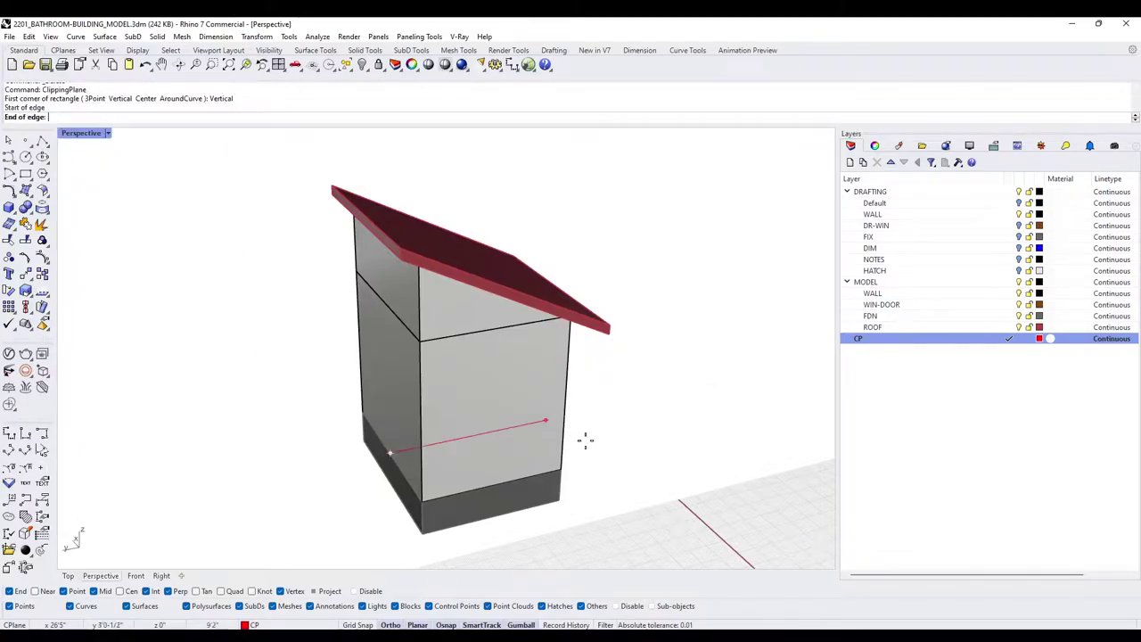
click(593, 417)
click(645, 202)
Shift the clipping plane sideways through the building and rotate it a quarter turn, parallel to the front wall
right_drag(696, 348, 634, 362)
scroll(428, 357, up, 5)
right_drag(547, 408, 462, 416)
scroll(462, 416, down, 3)
click(547, 383)
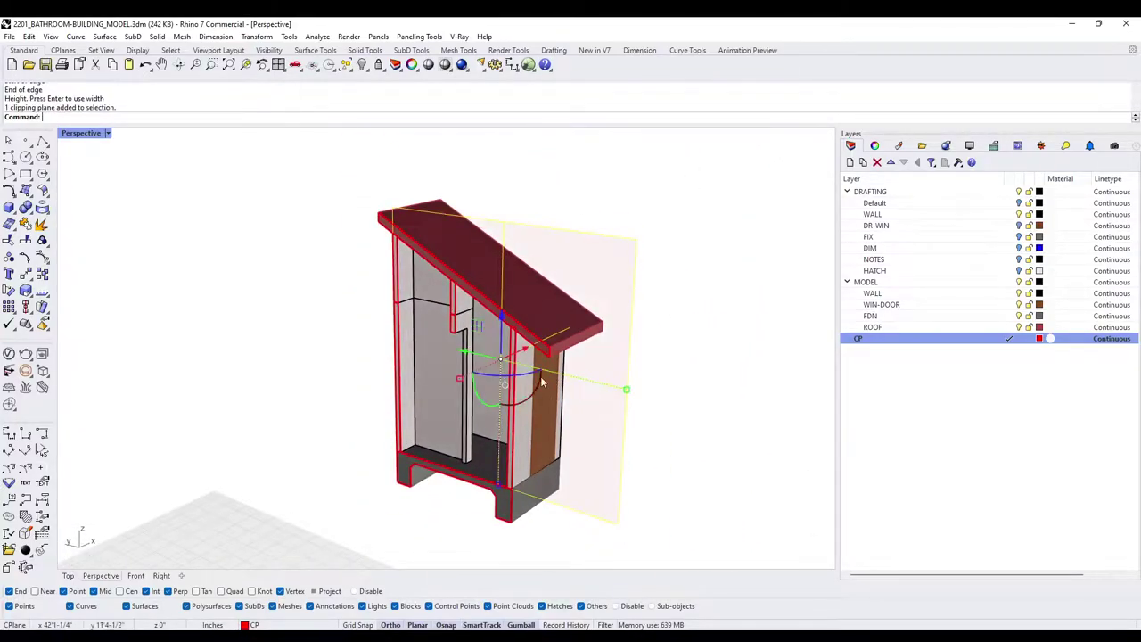
mouse_move(529, 350)
mouse_down()
mouse_move(477, 386)
mouse_move(578, 344)
mouse_move(539, 367)
mouse_move(537, 355)
mouse_up()
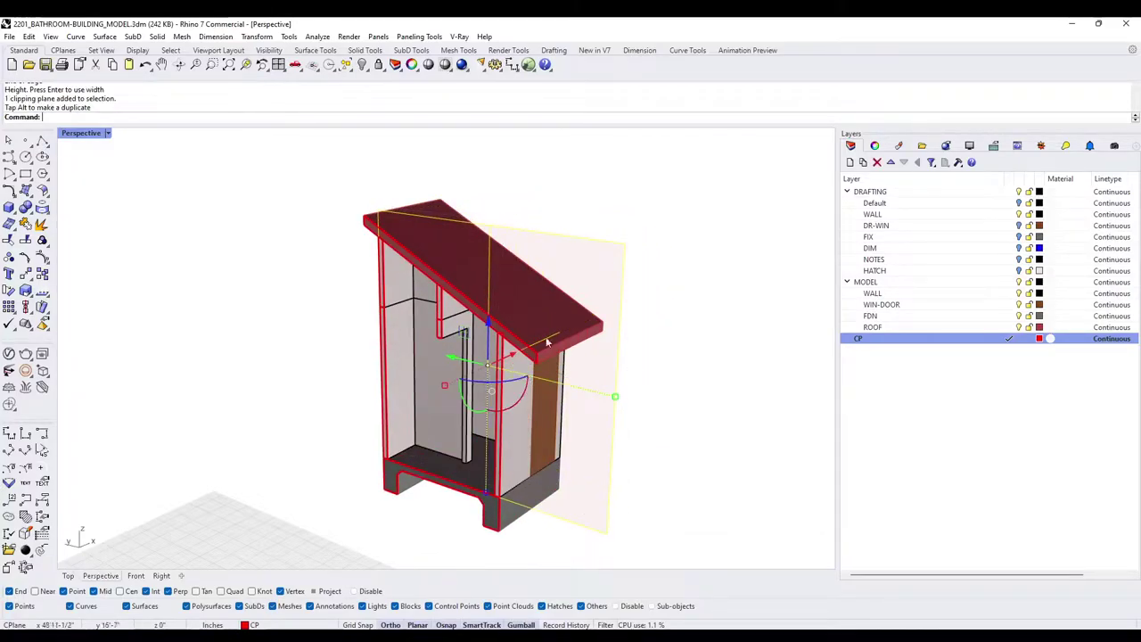
drag(510, 395, 545, 384)
Slide the clipping plane deeper into the building to examine the rooms in cross section
right_drag(604, 404, 358, 364)
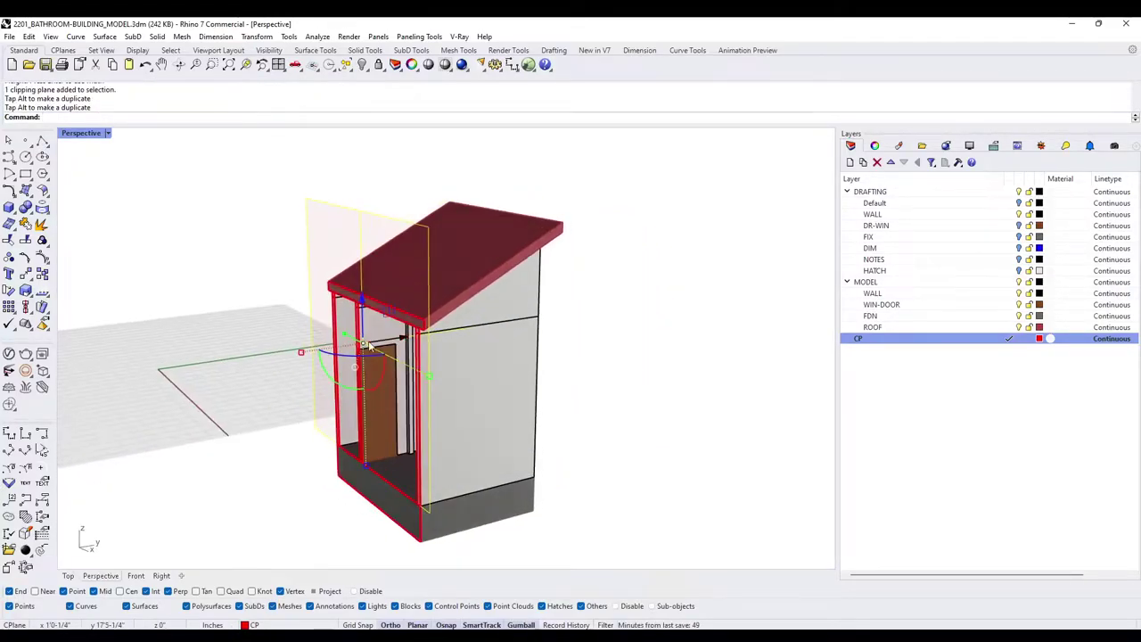
scroll(369, 345, up, 2)
drag(402, 339, 442, 337)
right_drag(441, 337, 431, 395)
right_drag(449, 326, 352, 363)
right_drag(478, 224, 379, 437)
key(Escape)
Slide the clipping plane through the building to check the section, and park it clear of the front wall
click(291, 407)
drag(319, 378, 424, 330)
right_drag(343, 399, 485, 304)
right_drag(425, 333, 471, 289)
scroll(486, 312, up, 8)
scroll(535, 305, down, 4)
right_drag(519, 319, 301, 442)
scroll(301, 443, down, 5)
drag(382, 348, 299, 369)
right_drag(298, 370, 494, 313)
key(Escape)
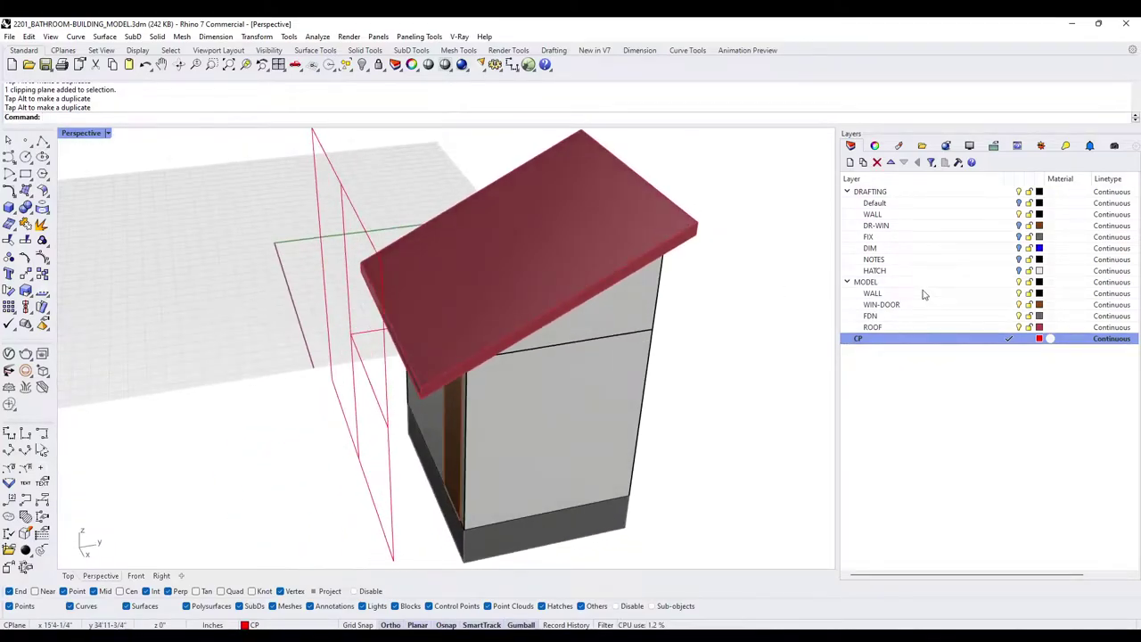
Turn off the ROOF layer and hide the sloped upper walls to expose the tops of the lower walls
click(1019, 327)
right_drag(754, 326, 448, 275)
click(505, 259)
scroll(506, 259, up, 4)
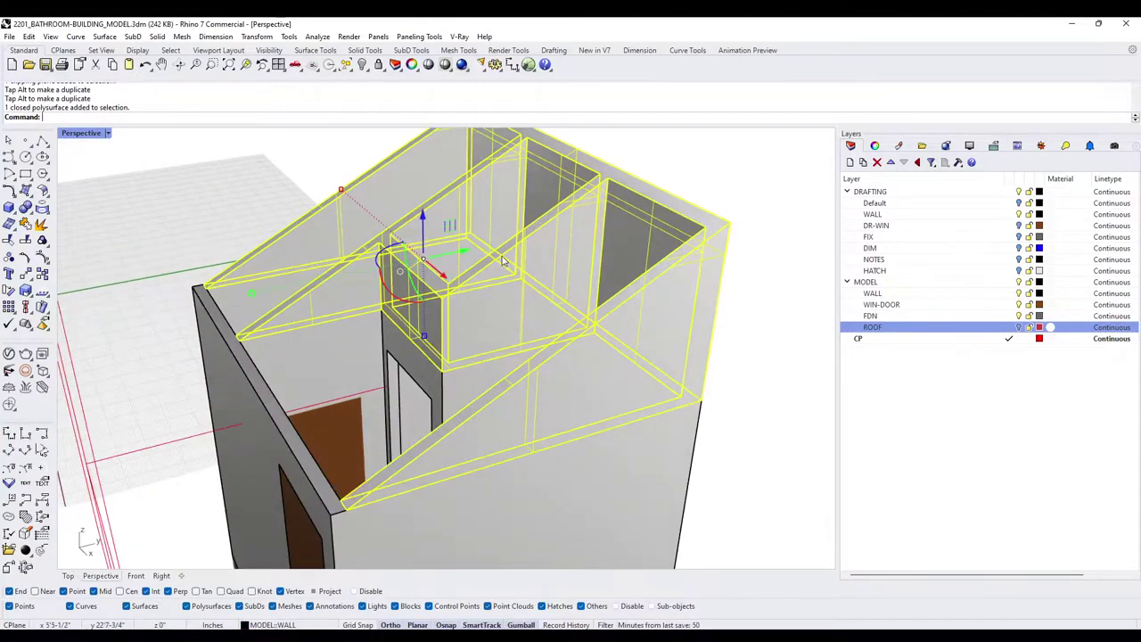
scroll(505, 268, down, 2)
key(ctrl+h)
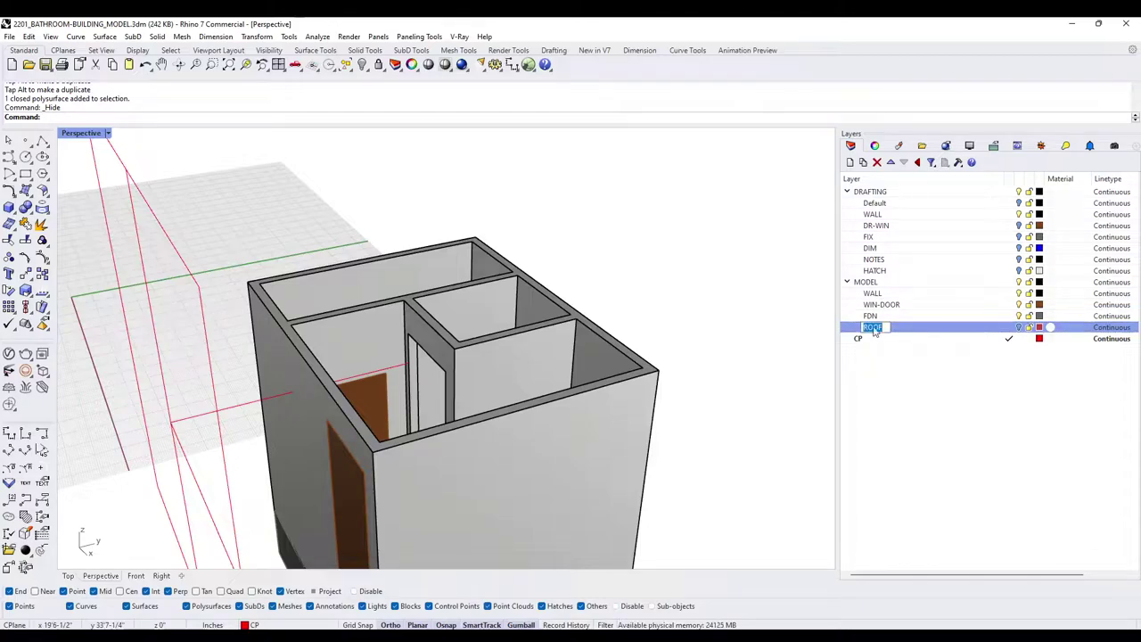
Add a CLG layer under MODEL as the current layer, and draw a 3.5-inch-high box over the full wall footprint
click(850, 161)
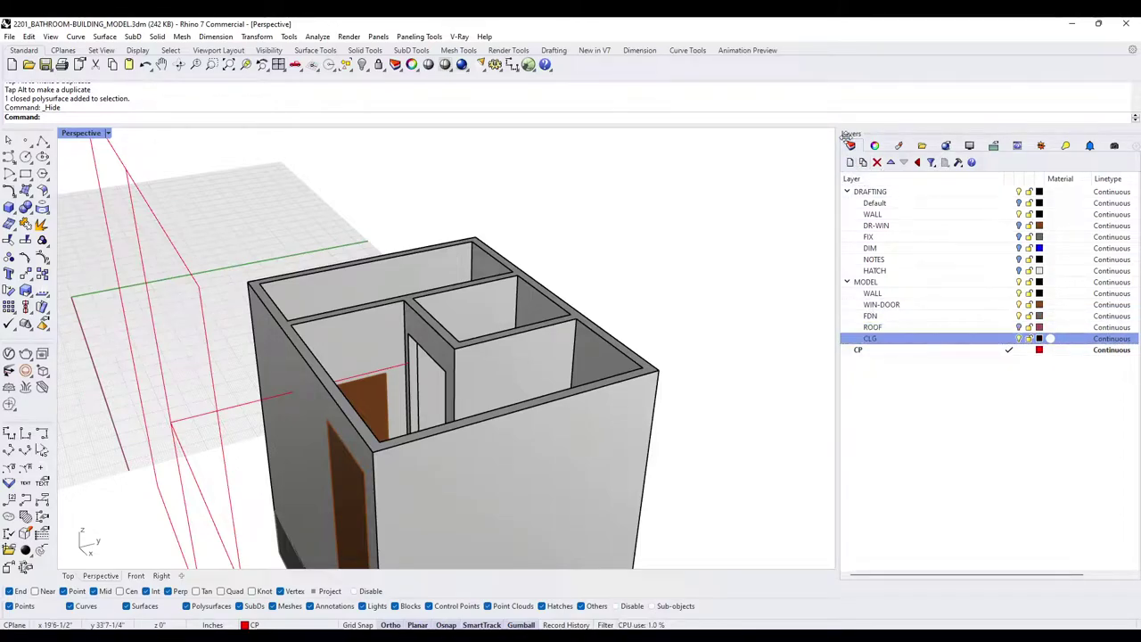
click(1010, 340)
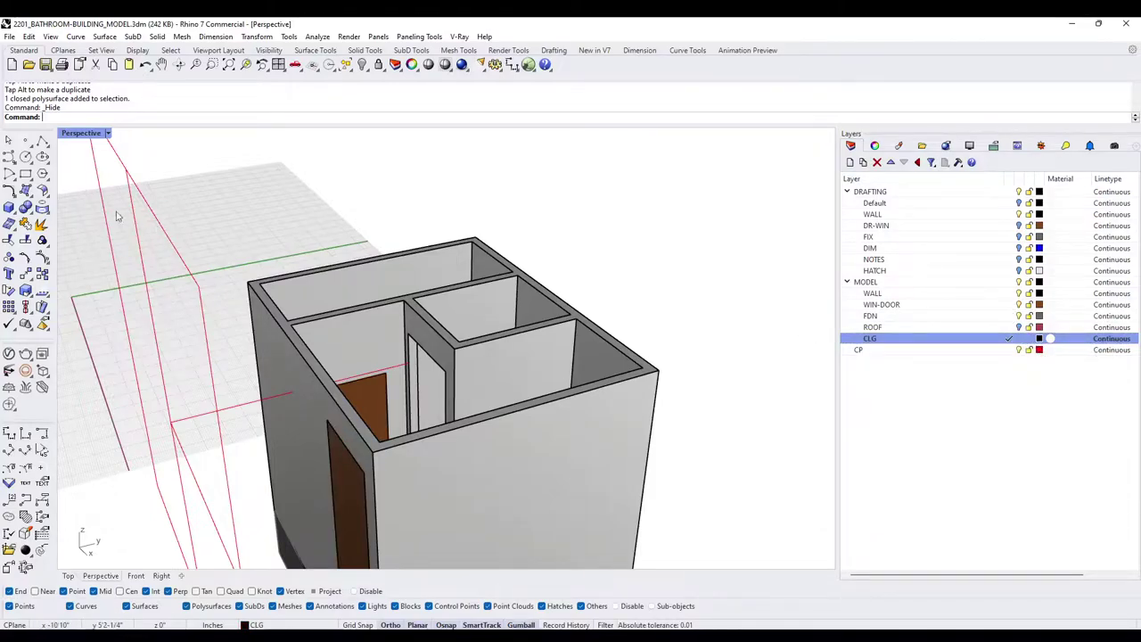
click(9, 207)
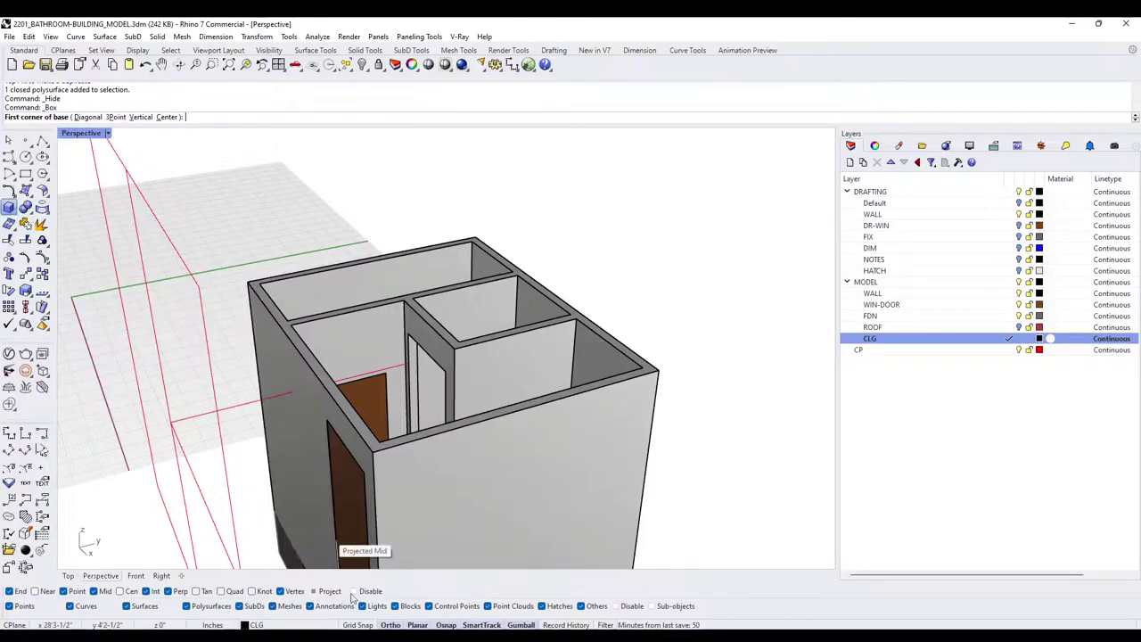
click(249, 283)
click(660, 367)
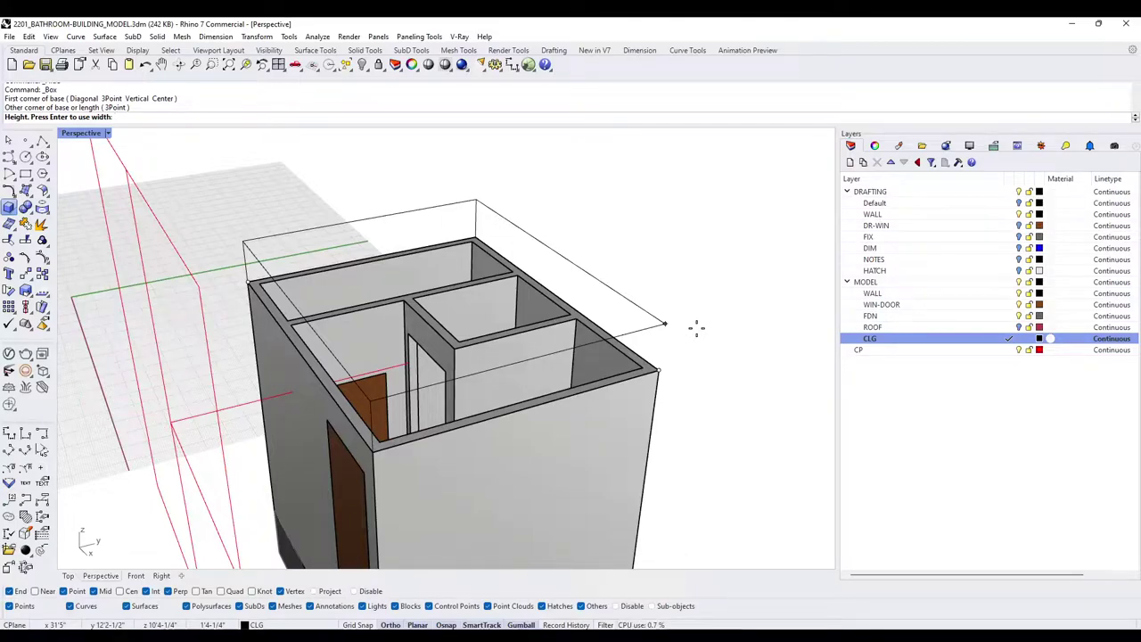
text(3.5)
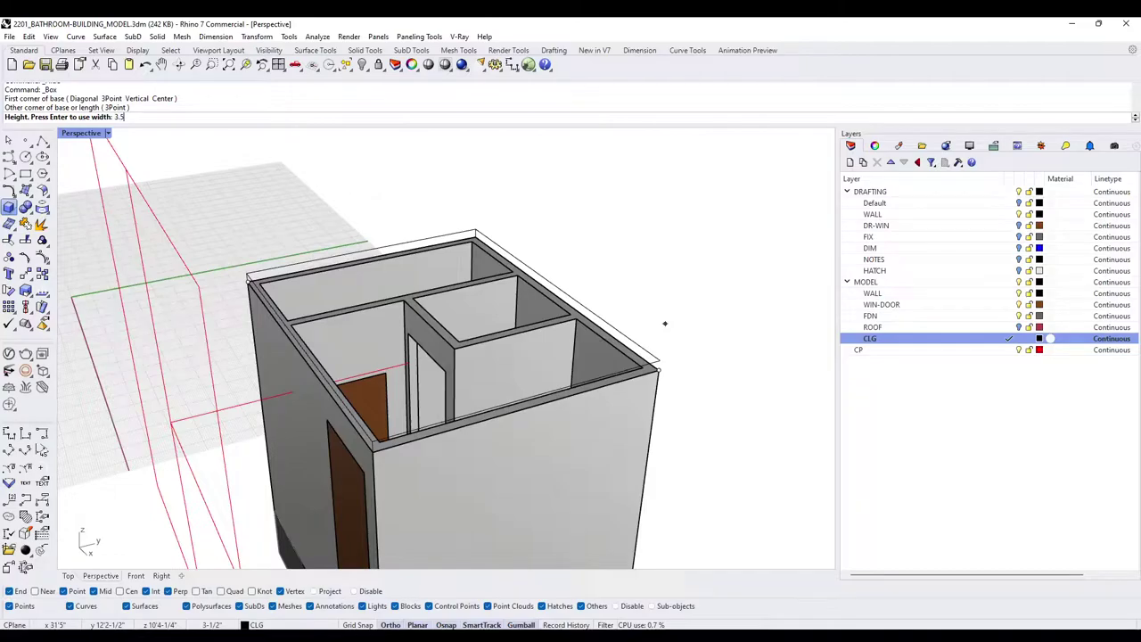
key(Return)
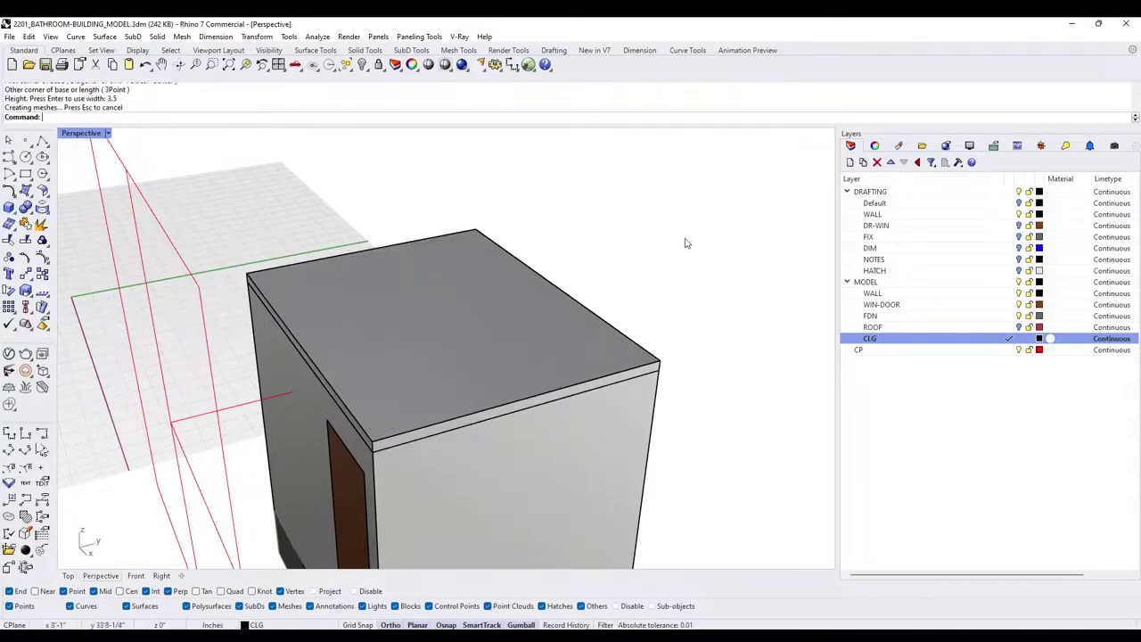
Show the hidden upper walls again and turn the ROOF layer back on
right_drag(505, 385, 599, 324)
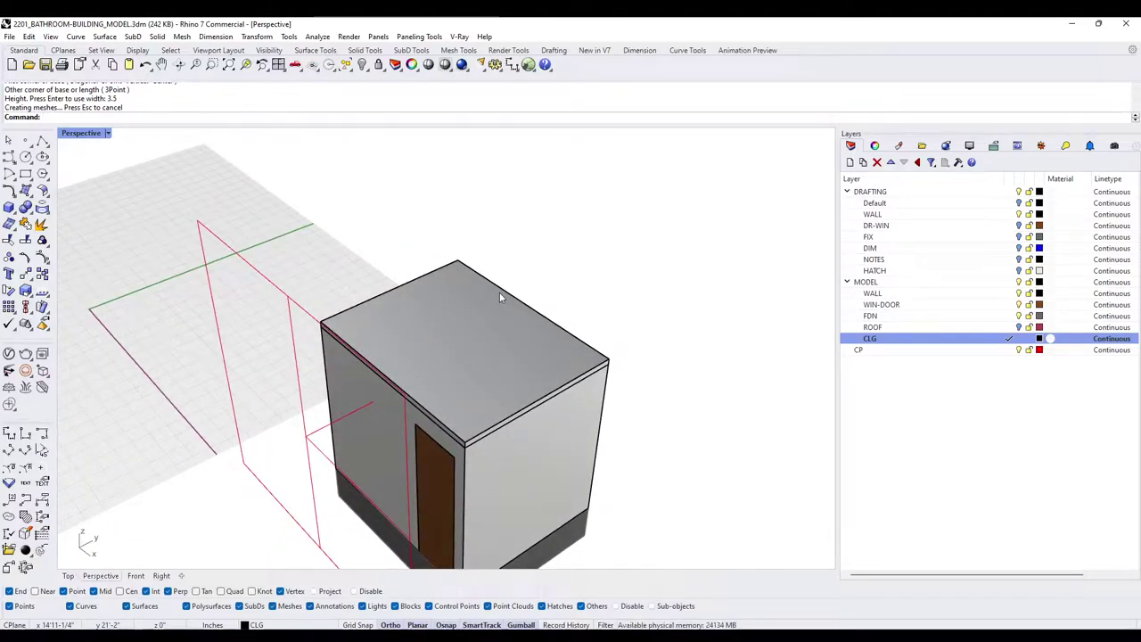
key(Return)
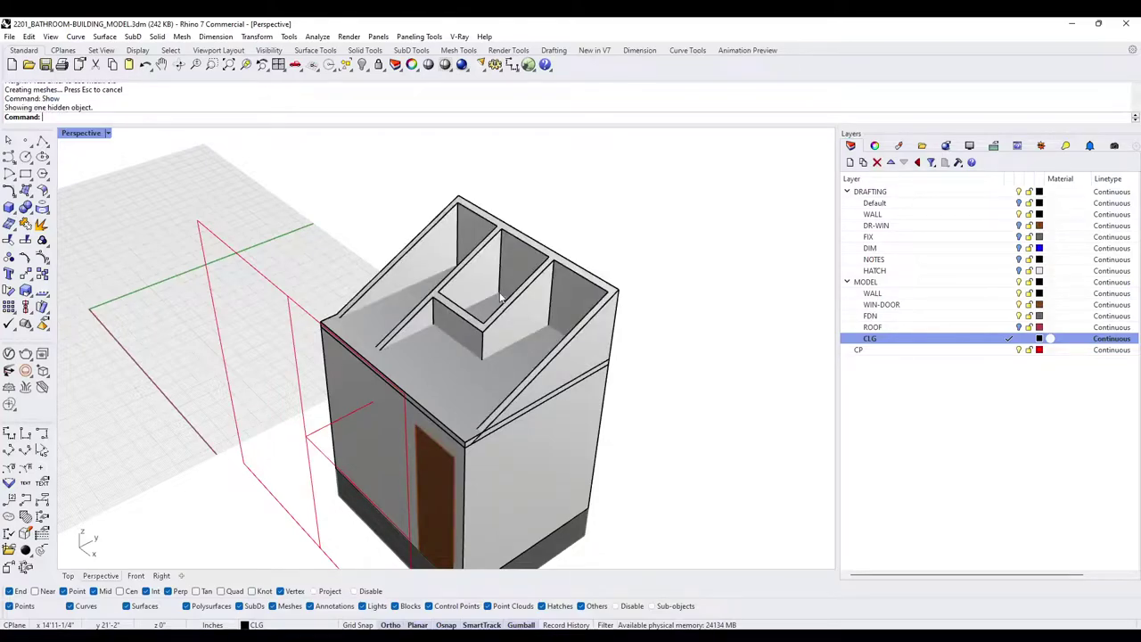
click(1019, 328)
right_drag(739, 455, 574, 408)
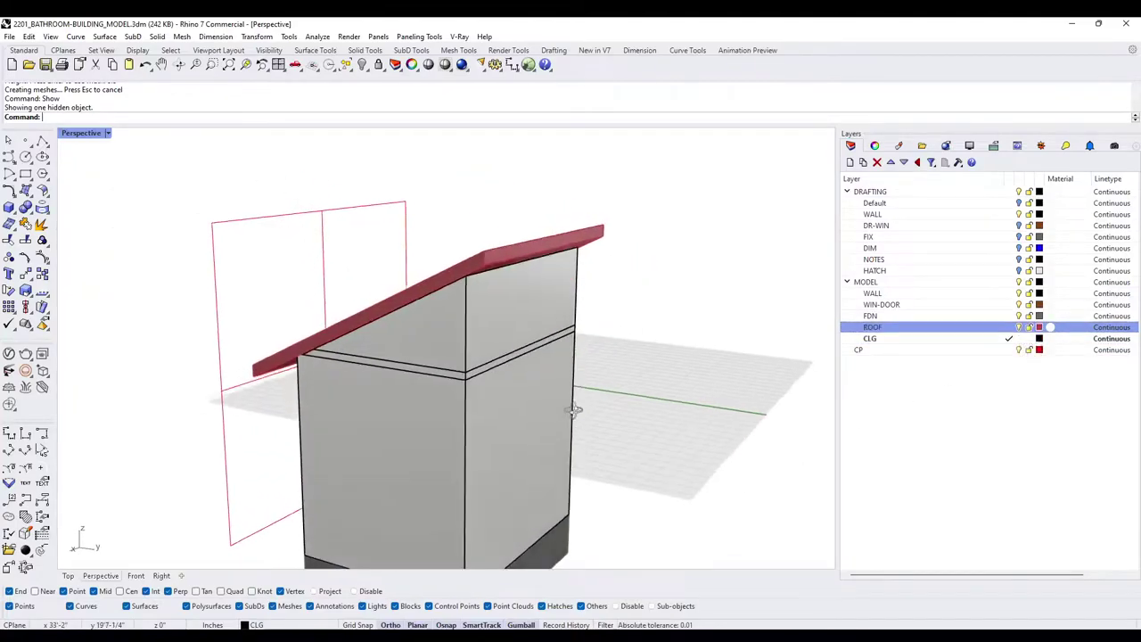
Try to subtract the ceiling slab from the sloped upper walls with a Boolean difference
scroll(437, 373, up, 5)
click(428, 346)
click(400, 375)
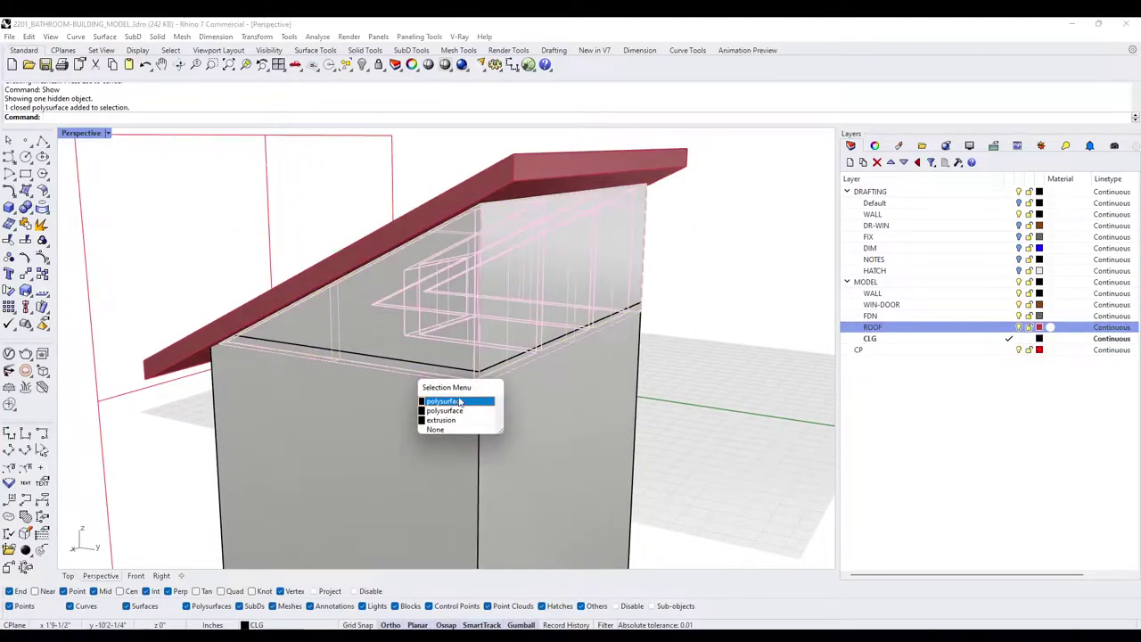
click(446, 397)
right_drag(513, 346, 686, 382)
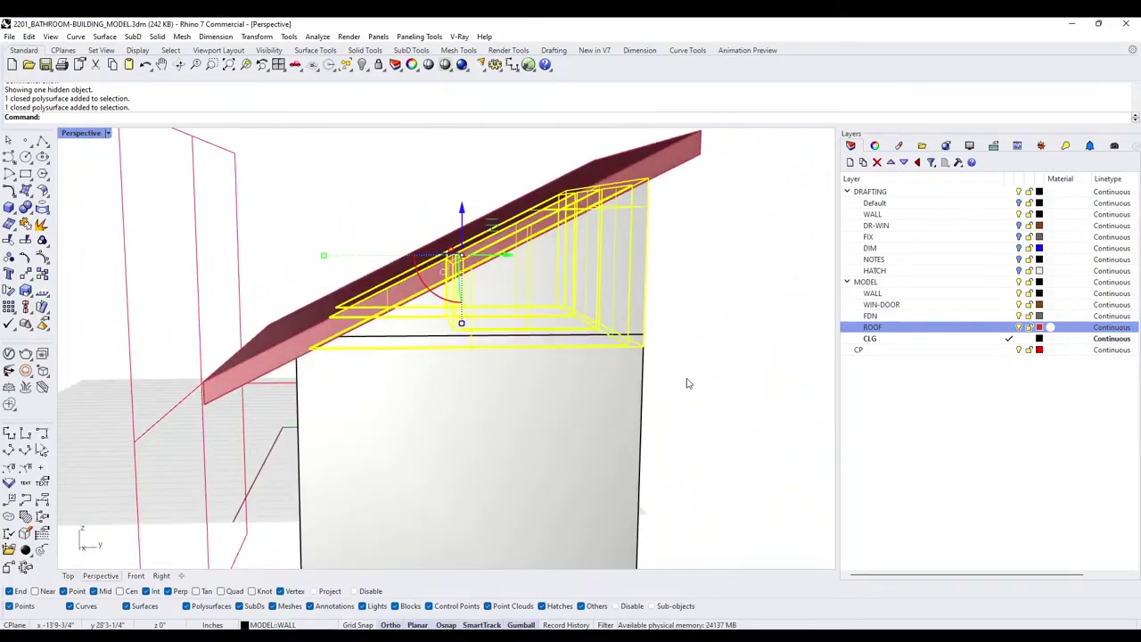
key(Return)
click(612, 346)
key(Return)
click(659, 321)
Move the clipping plane into the building and examine where the ceiling slab meets the upper walls in section
right_drag(432, 303, 224, 362)
drag(287, 367, 464, 365)
right_drag(464, 365, 528, 311)
scroll(511, 341, up, 5)
key(Escape)
scroll(512, 341, down, 2)
click(466, 294)
key(Escape)
right_drag(420, 330, 403, 300)
scroll(403, 300, down, 5)
scroll(490, 318, up, 6)
right_drag(267, 296, 419, 312)
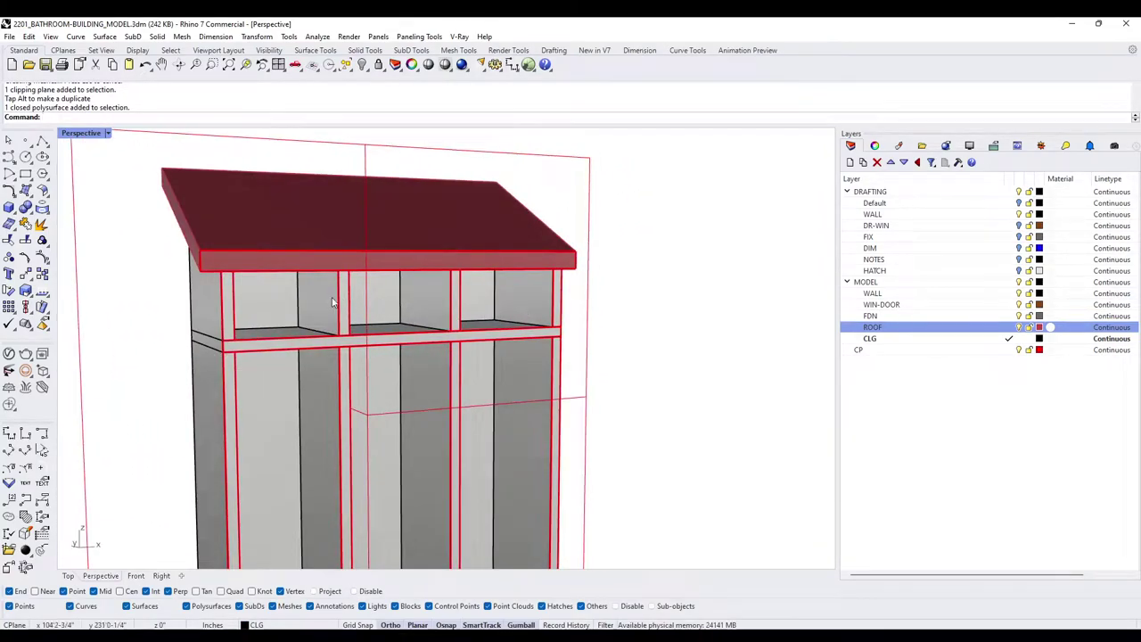
Hide the roof and move the clipping plane back out front to examine the trimmed upper walls on the ceiling slab
click(309, 236)
right_drag(308, 236, 458, 273)
key(ctrl+h)
scroll(390, 339, down, 3)
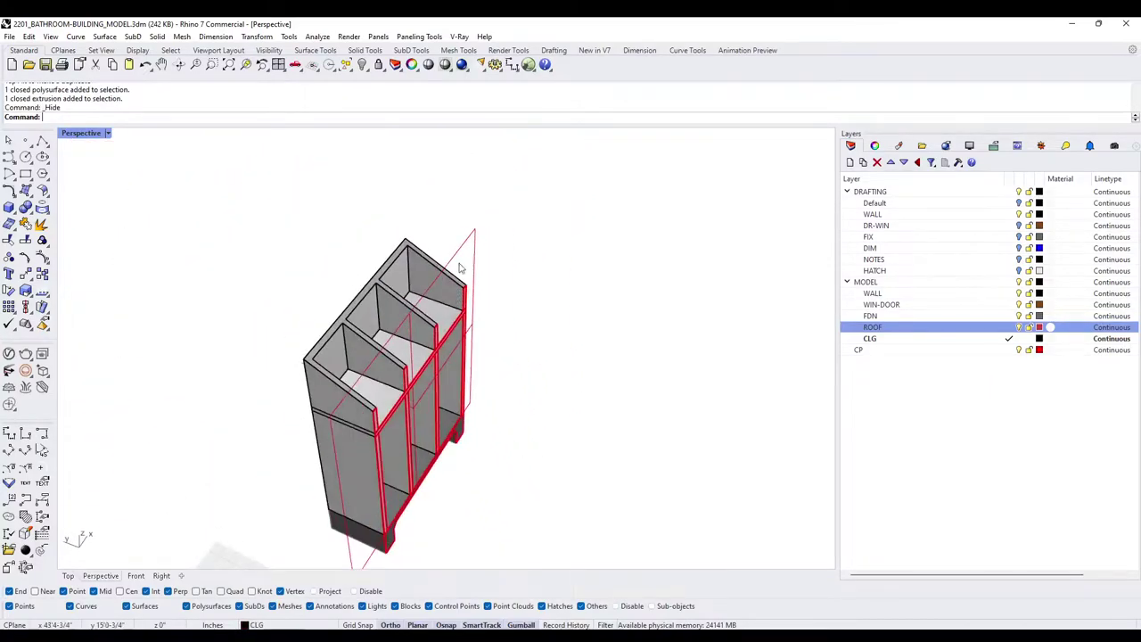
click(473, 295)
drag(387, 397, 502, 440)
right_drag(506, 436, 574, 391)
scroll(415, 409, up, 6)
key(Escape)
scroll(602, 400, down, 4)
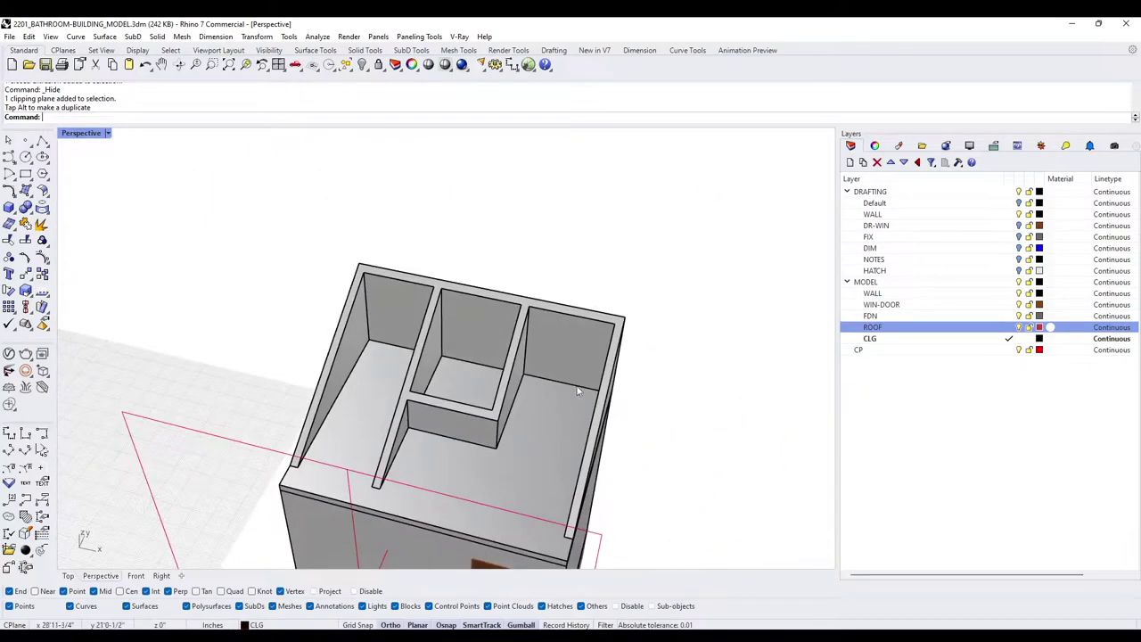
right_drag(370, 321, 468, 336)
right_drag(381, 412, 413, 349)
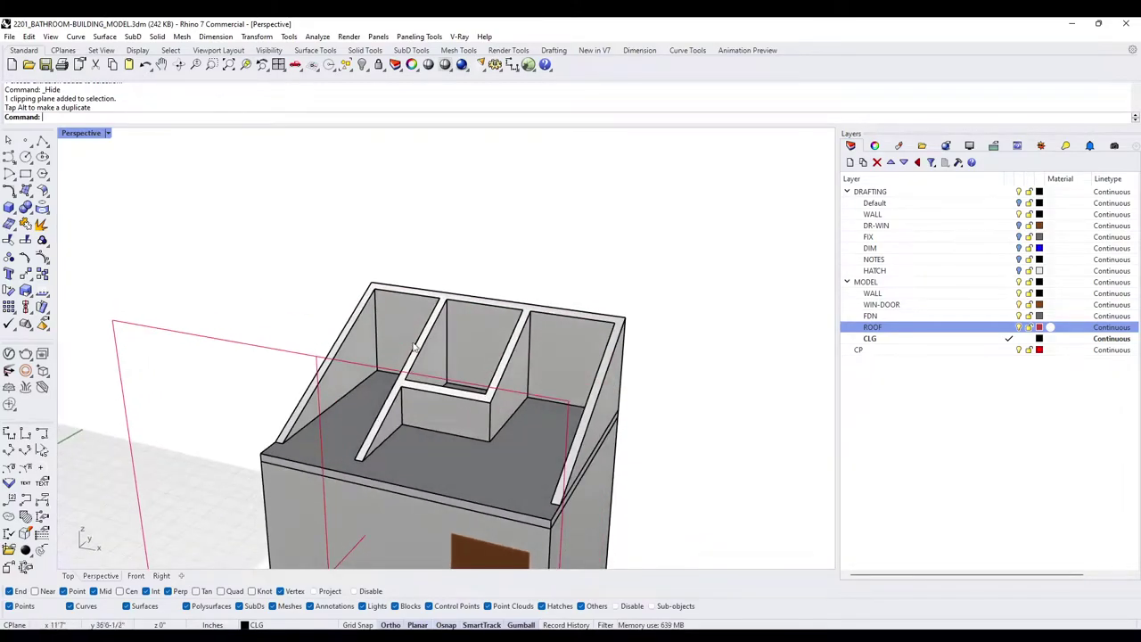
right_drag(600, 416, 412, 437)
scroll(412, 438, up, 2)
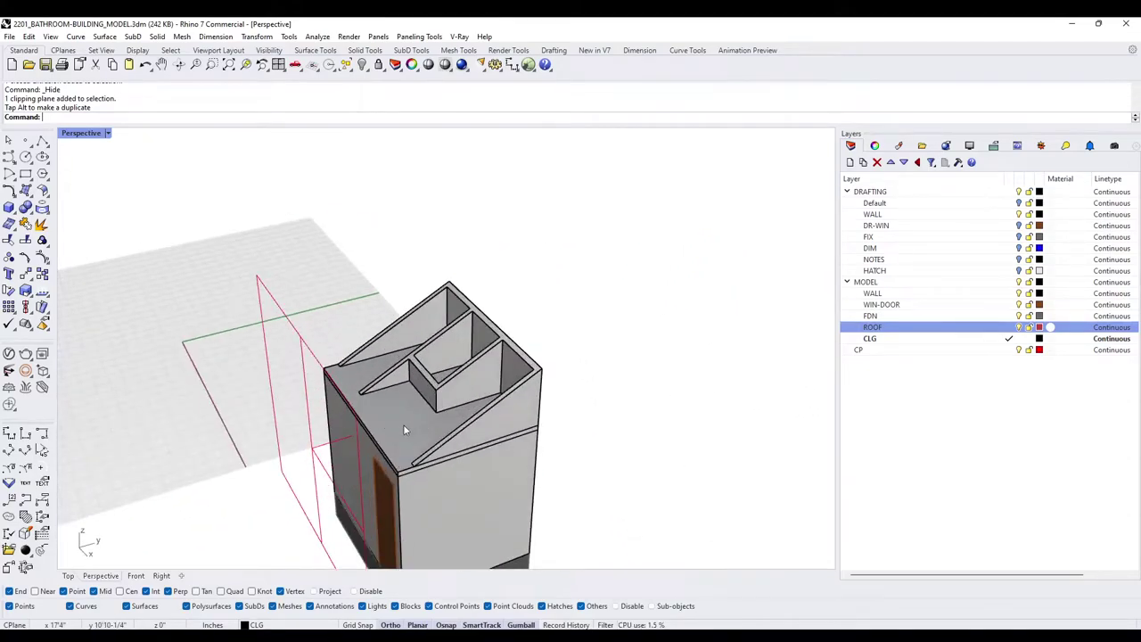
Undo the clipping plane moves, the roof hiding, the Boolean difference and the ROOF layer visibility change
key(ctrl+z)
key(ctrl+z)
key(ctrl+z)
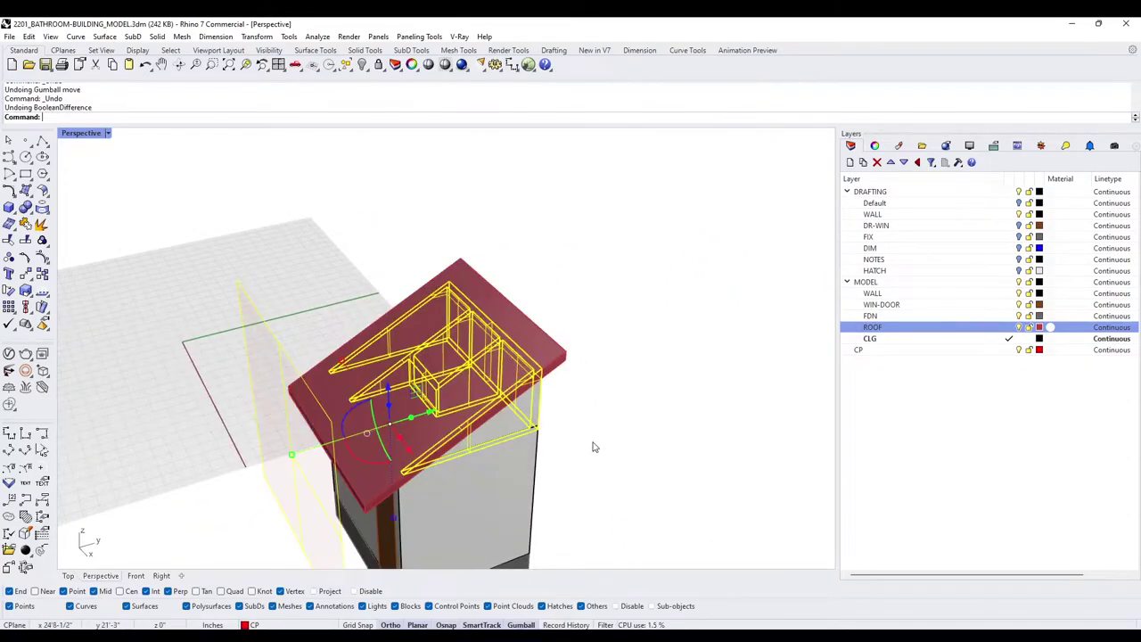
key(ctrl+z)
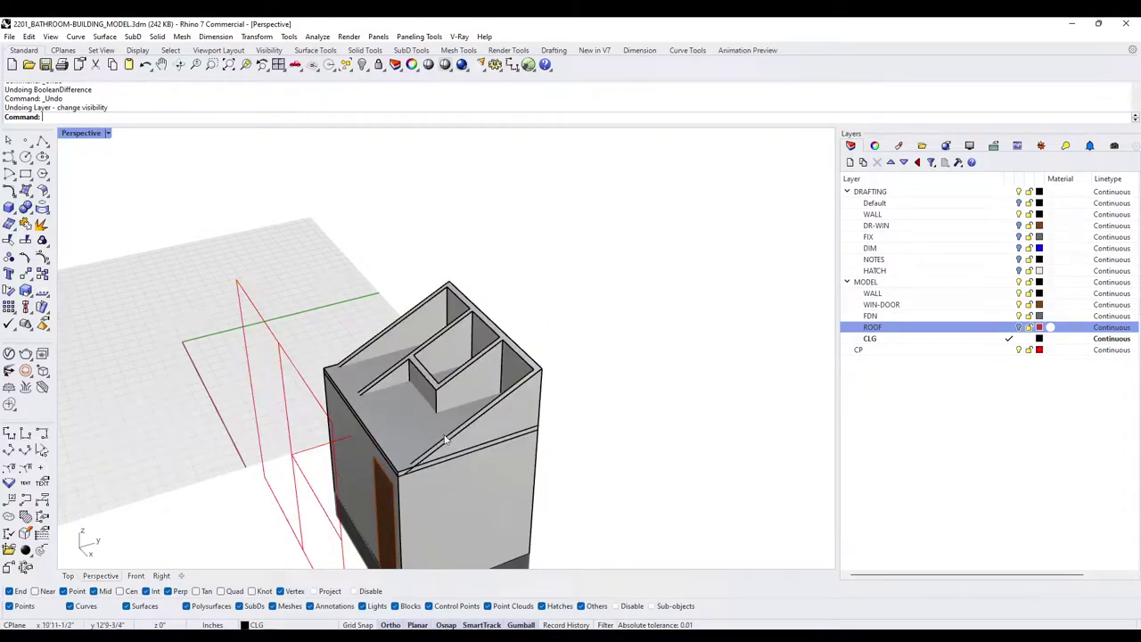
click(447, 439)
key(ctrl+h)
right_drag(516, 405, 508, 268)
right_drag(398, 267, 442, 332)
key(ctrl+alt+h)
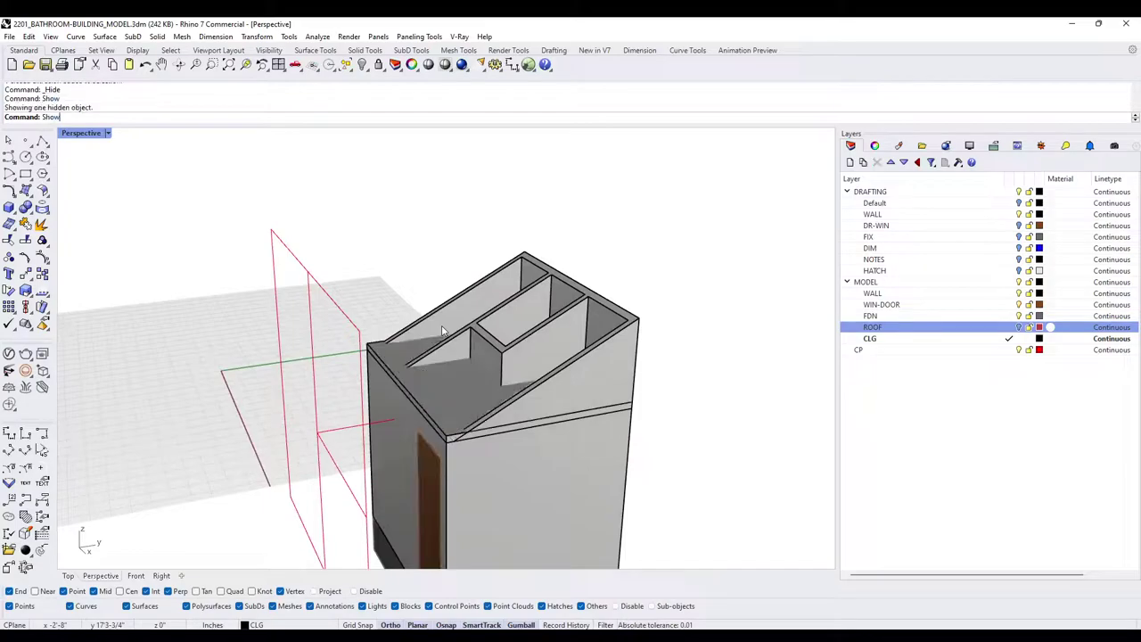
Subtract the walls from the ceiling slab with a Boolean difference, keeping the cutting walls, and check the notched slab
click(437, 387)
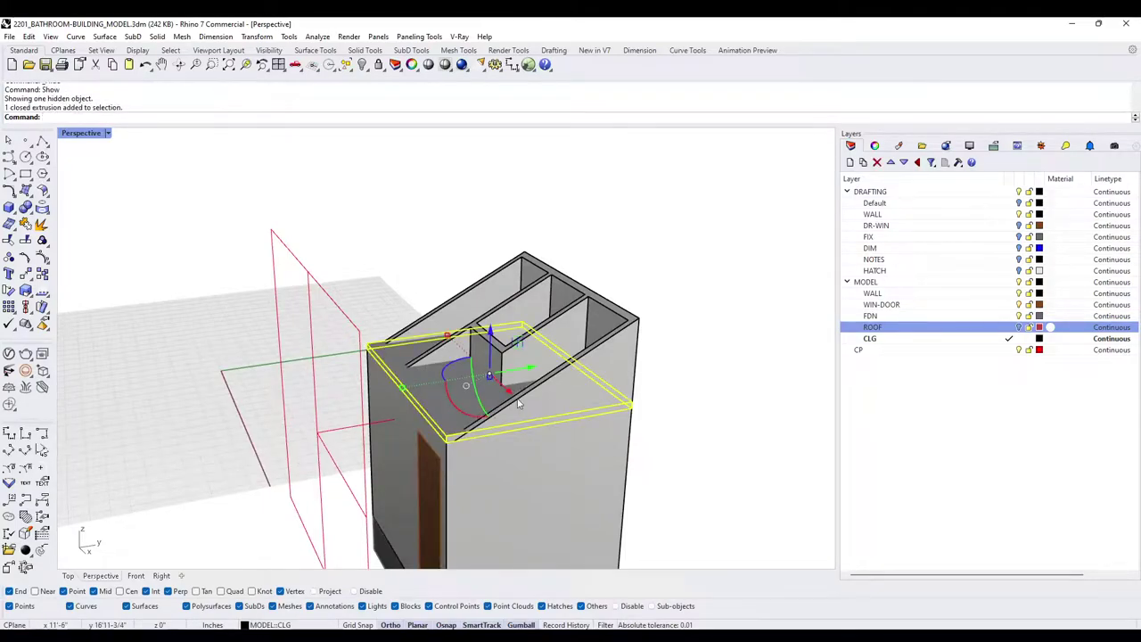
text(D)
key(Return)
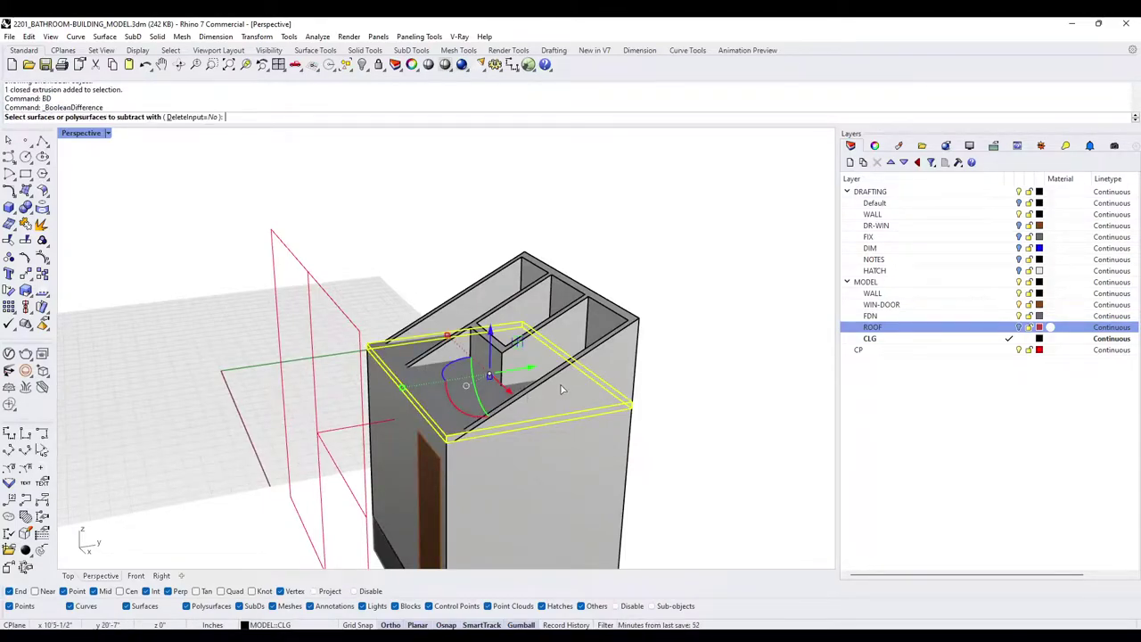
click(562, 389)
key(Return)
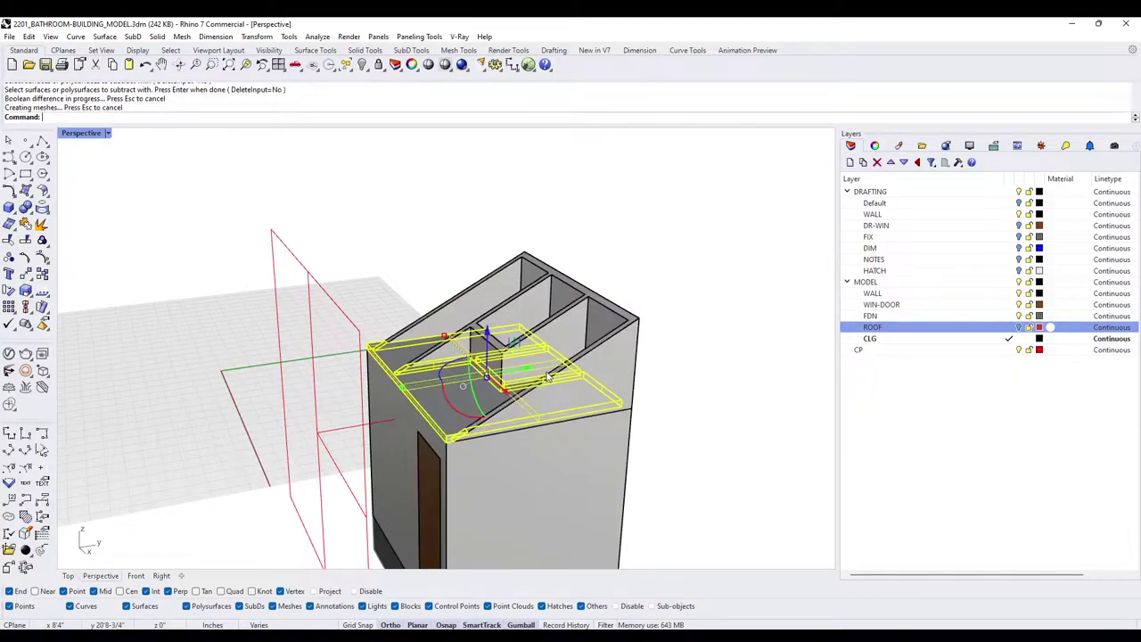
click(777, 359)
right_drag(487, 399, 504, 343)
scroll(503, 345, up, 8)
click(526, 419)
scroll(597, 396, down, 8)
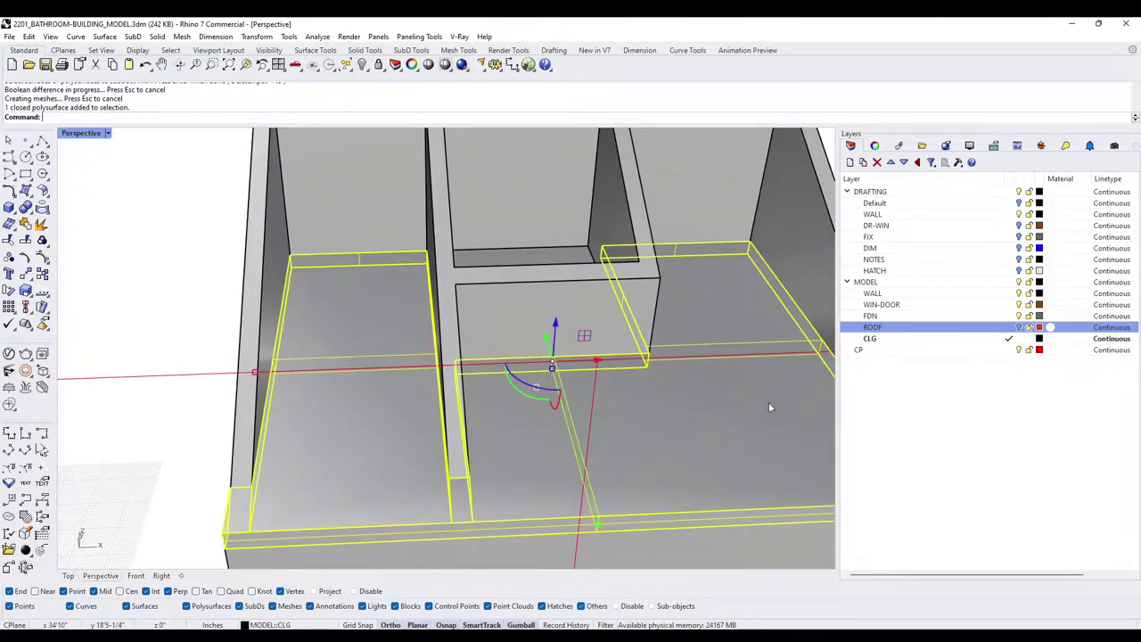
right_drag(599, 396, 560, 396)
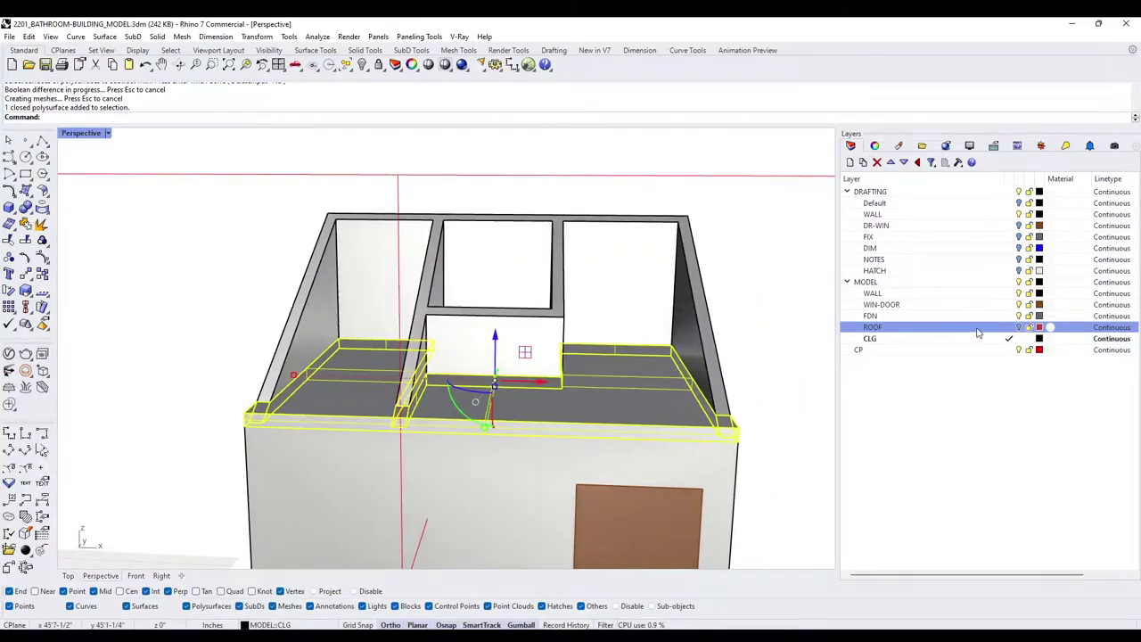
Make FDN the current layer and hide the CLG layer
click(1010, 317)
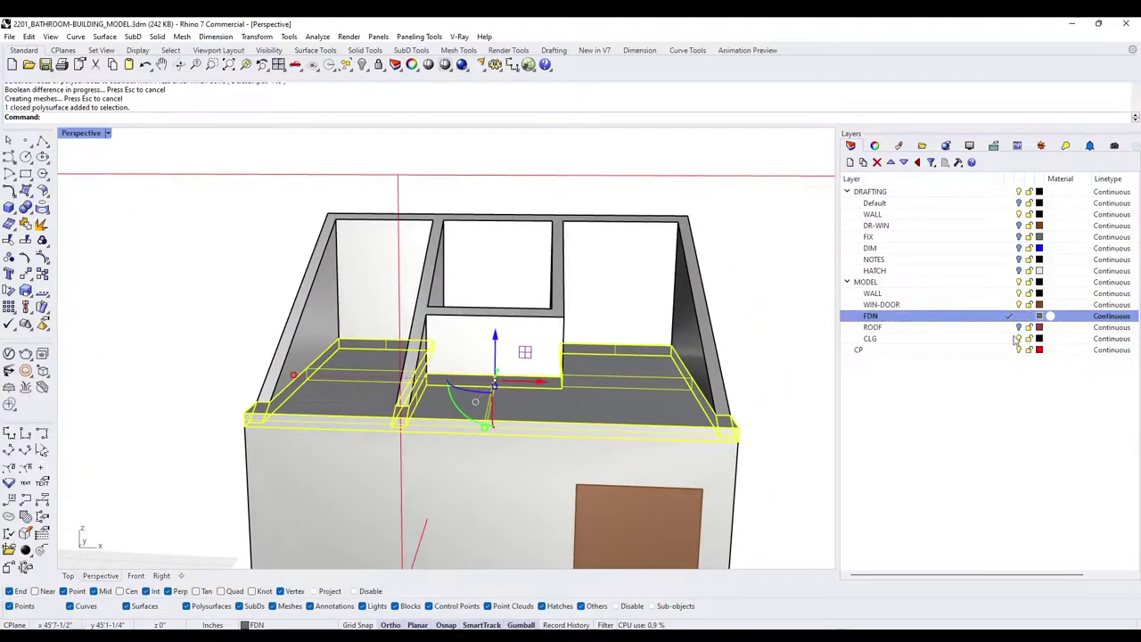
click(1019, 339)
right_drag(691, 387, 359, 414)
scroll(515, 428, down, 3)
Move the clipping plane into the building and examine the walls and foundation in section
click(359, 414)
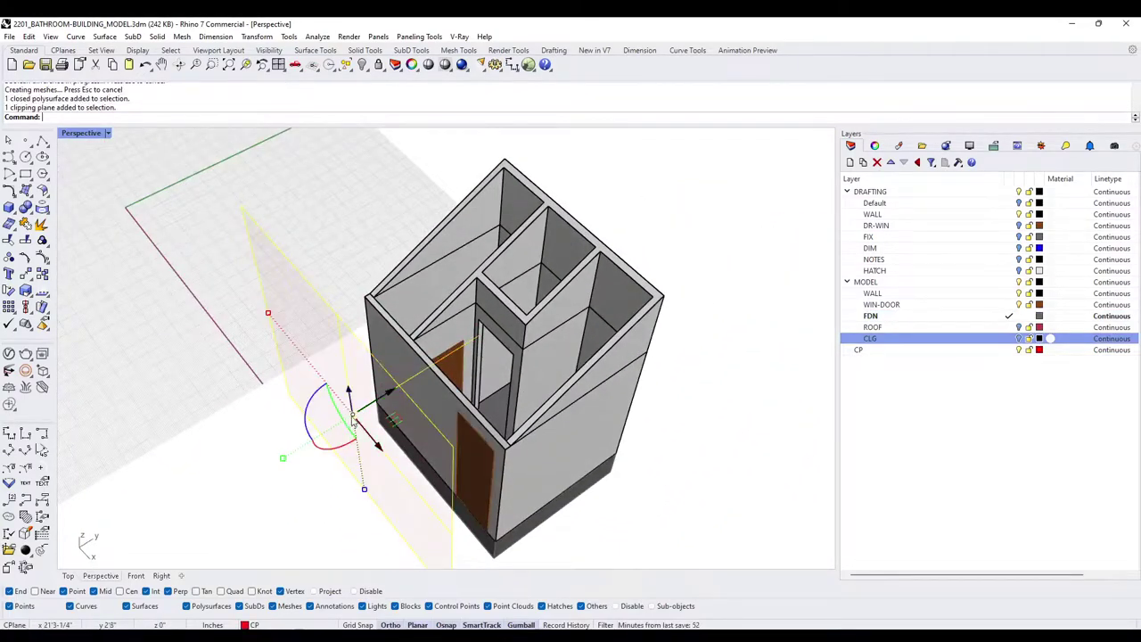
drag(366, 417, 489, 367)
right_drag(419, 378, 561, 344)
key(Escape)
text(show)
key(Return)
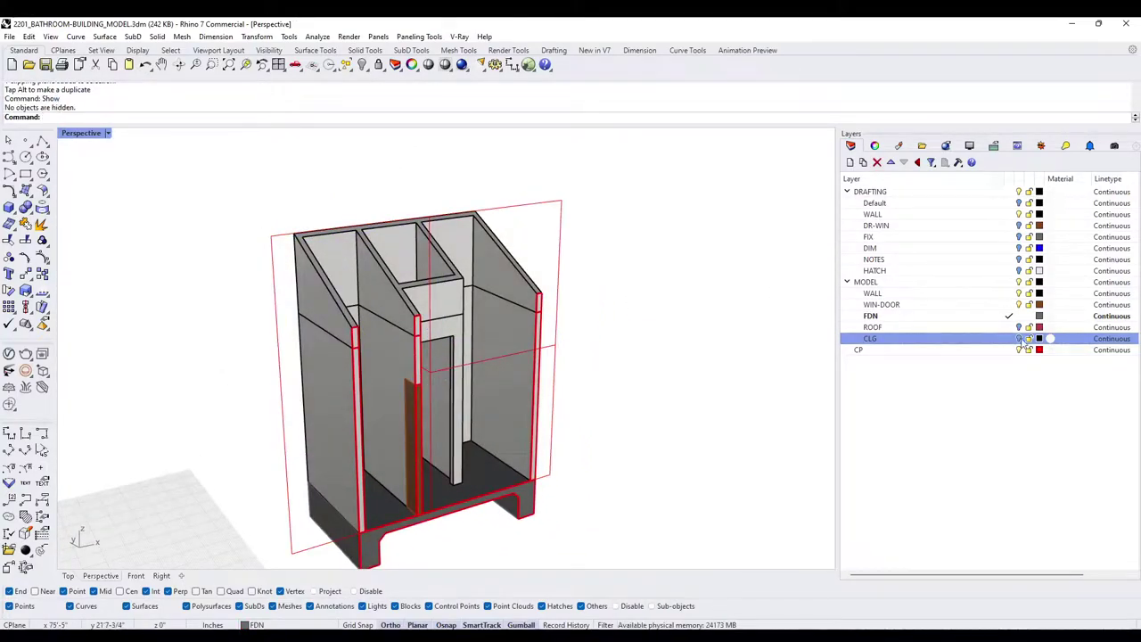
Show the ROOF layer and shift the clipping plane to view the roof in section with the walls
click(1018, 327)
right_drag(687, 349, 461, 270)
click(439, 206)
drag(499, 366, 396, 383)
right_drag(396, 383, 573, 389)
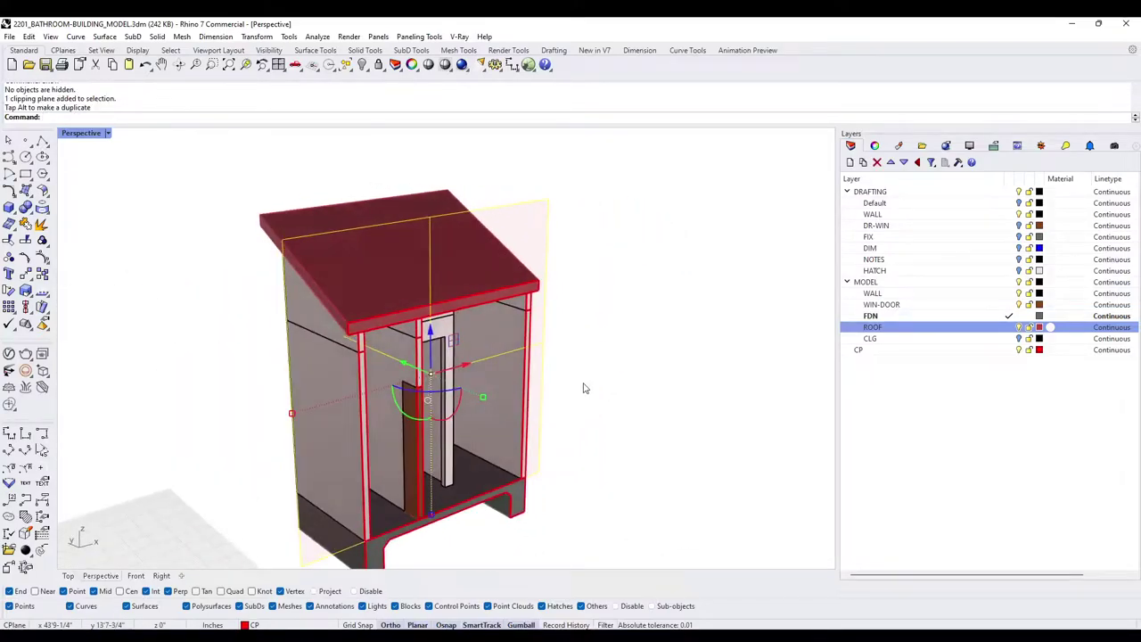
mouse_move(392, 392)
right_down()
mouse_move(438, 376)
mouse_move(398, 388)
right_up()
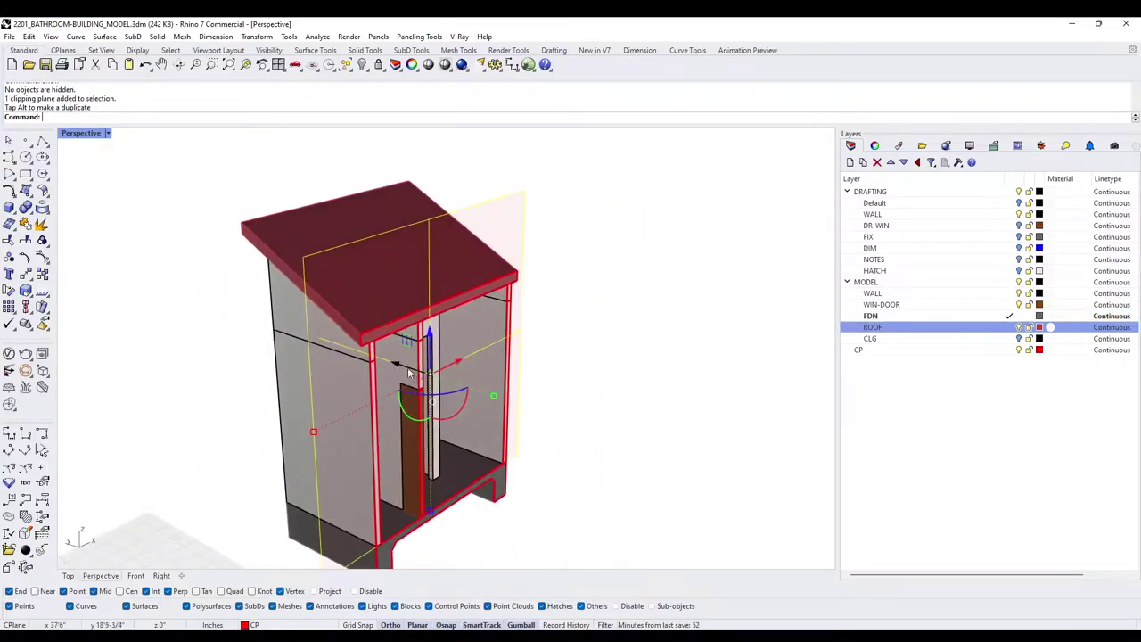
Slide the clipping plane through the building and back out in front, and hide the CP layer
drag(396, 367, 327, 332)
right_drag(624, 401, 406, 417)
drag(519, 366, 499, 381)
right_drag(499, 383, 695, 410)
drag(416, 358, 451, 399)
right_drag(668, 390, 489, 385)
click(976, 400)
click(1019, 349)
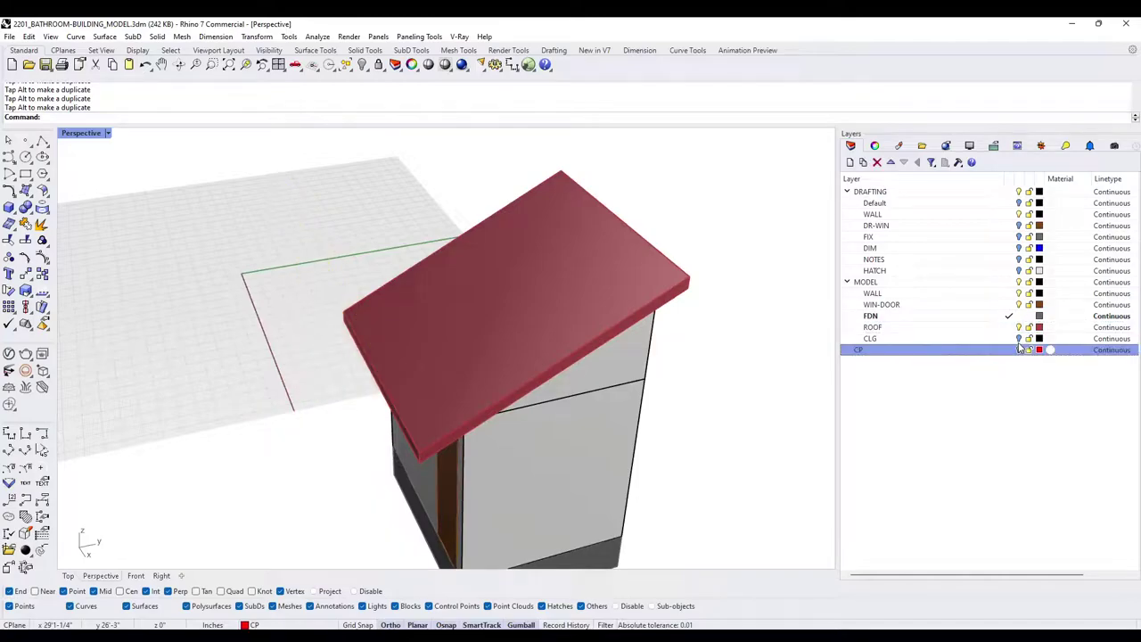
Hide the sloped roof to expose the interior, keeping FDN as the current layer
click(624, 303)
right_drag(623, 303, 537, 344)
key(ctrl+h)
right_drag(528, 274, 480, 319)
mouse_move(480, 319)
shift+right_down()
mouse_move(482, 342)
mouse_move(495, 332)
shift+right_up()
click(1006, 319)
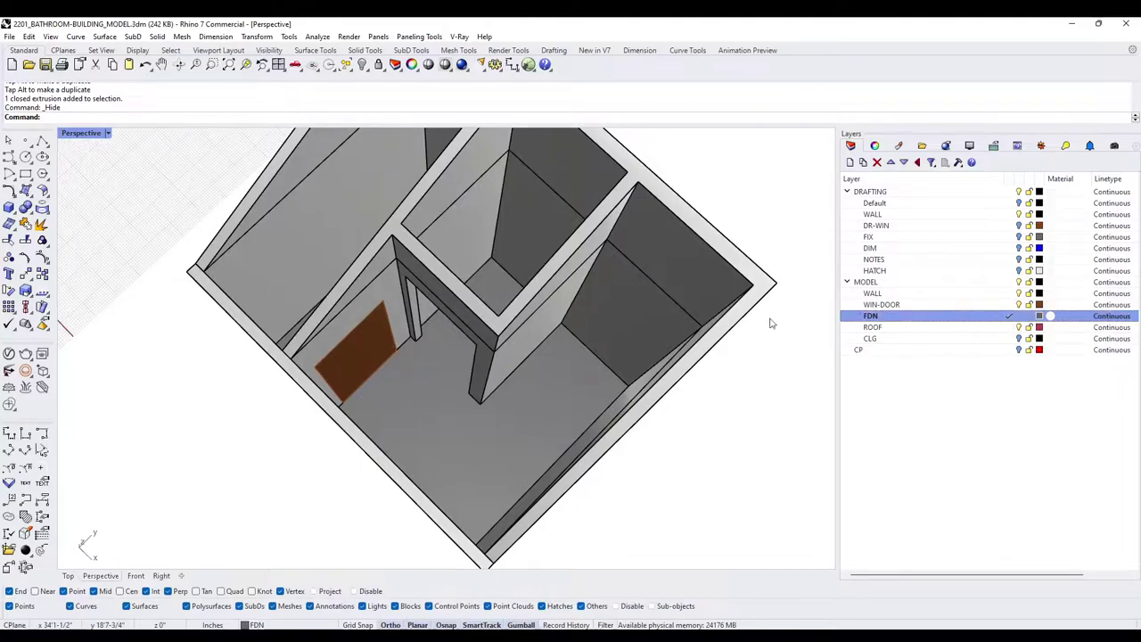
Model a 3" high box as a curb across the interior doorway, from jamb to jamb on the floor
click(16, 211)
scroll(453, 351, up, 5)
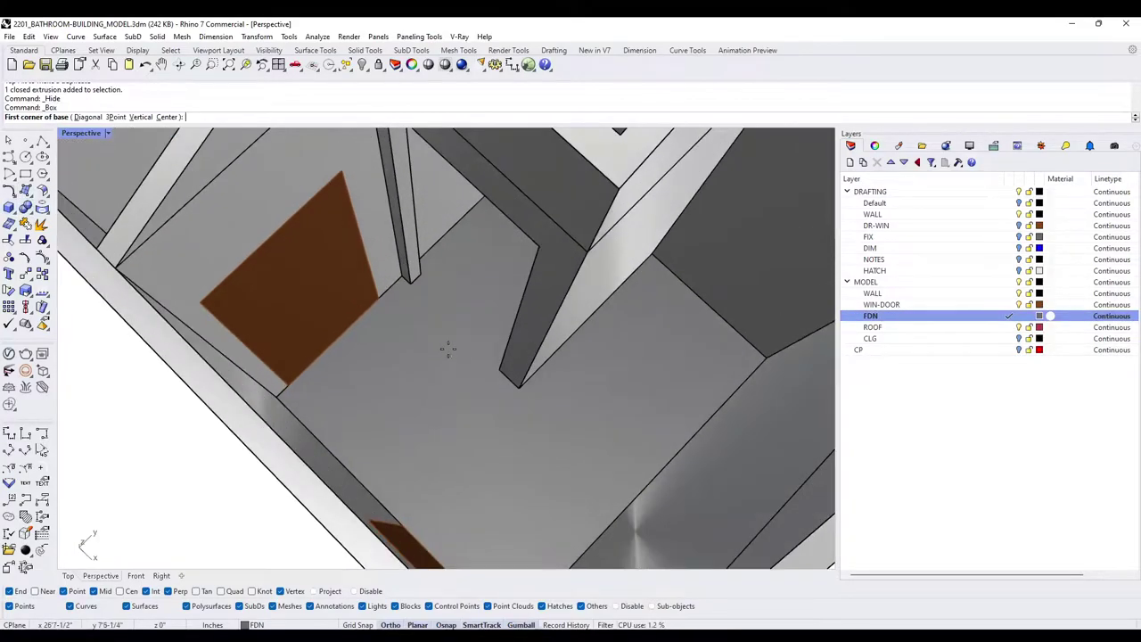
click(418, 275)
click(500, 367)
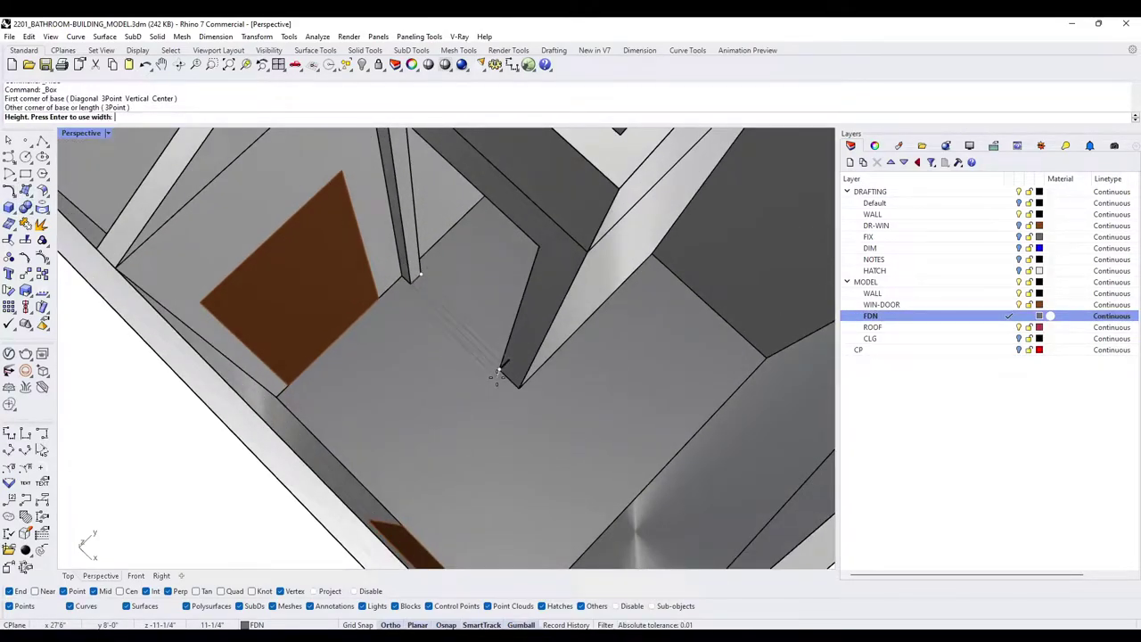
key(Return)
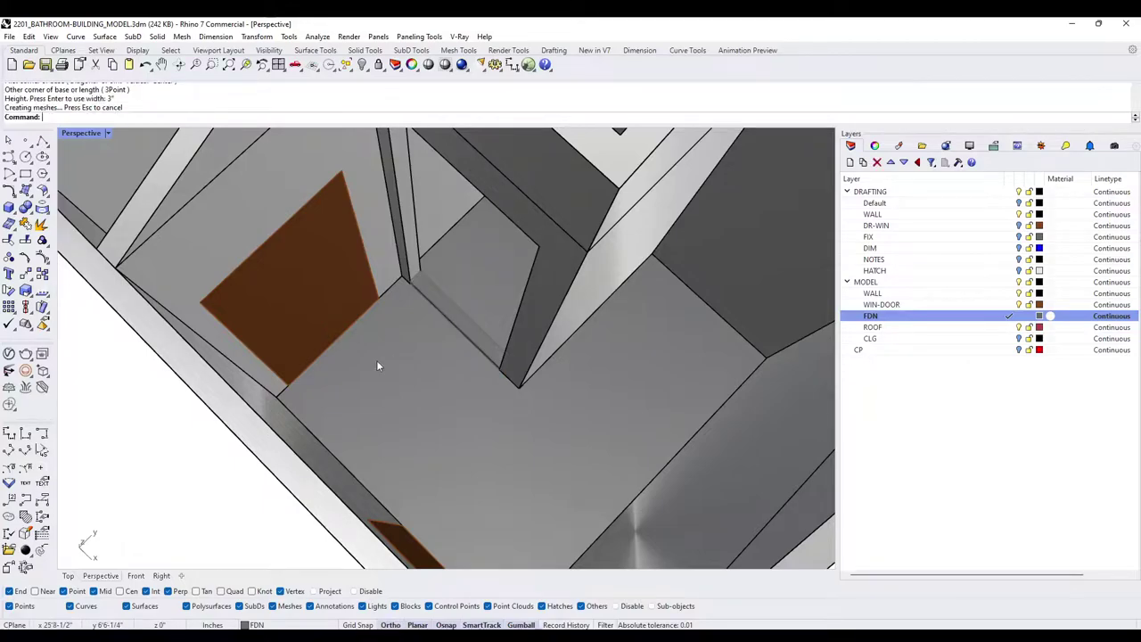
Examine the doorway curb and the room layout from above and from the front of the building
scroll(410, 407, down, 4)
right_drag(412, 409, 482, 357)
scroll(413, 446, up, 3)
right_drag(416, 336, 499, 403)
scroll(427, 390, down, 3)
scroll(450, 301, up, 3)
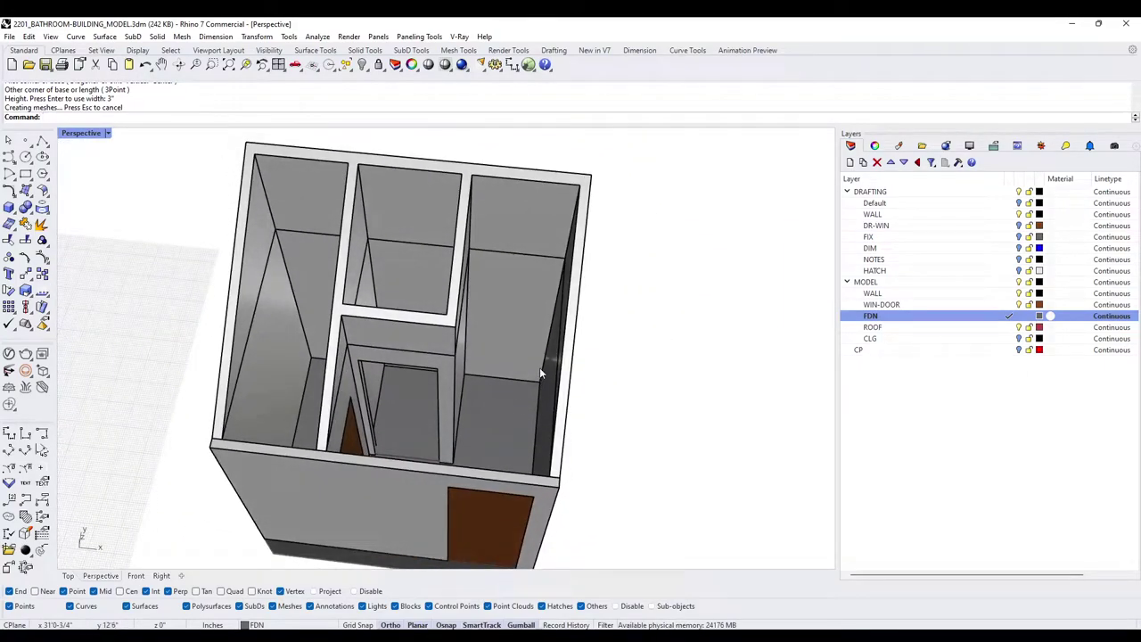
right_drag(519, 353, 484, 344)
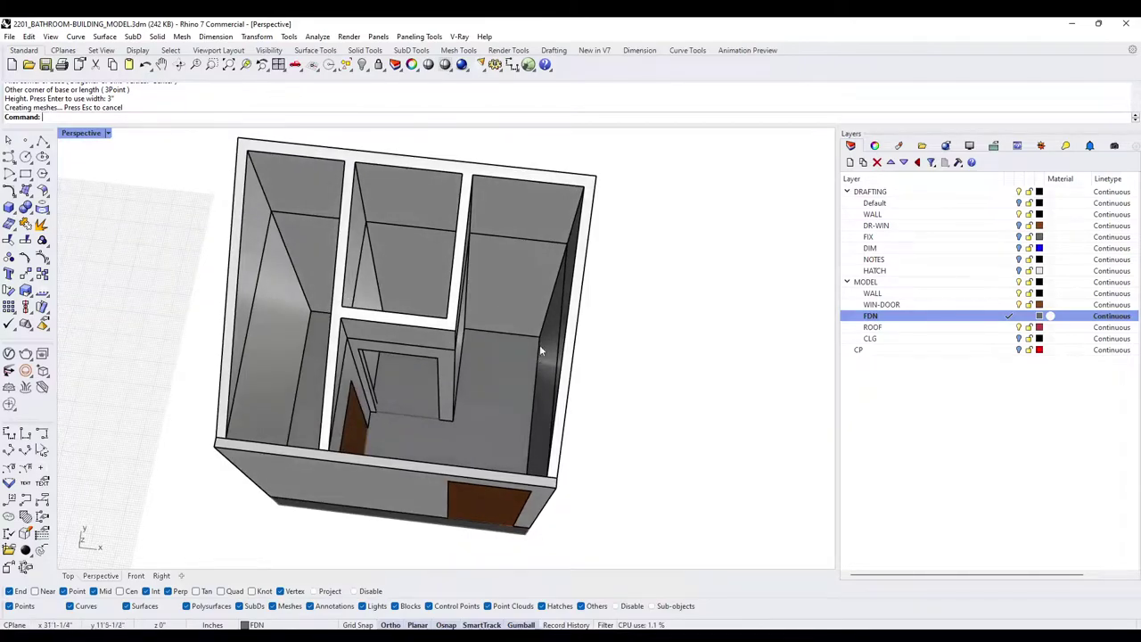
right_drag(369, 393, 300, 355)
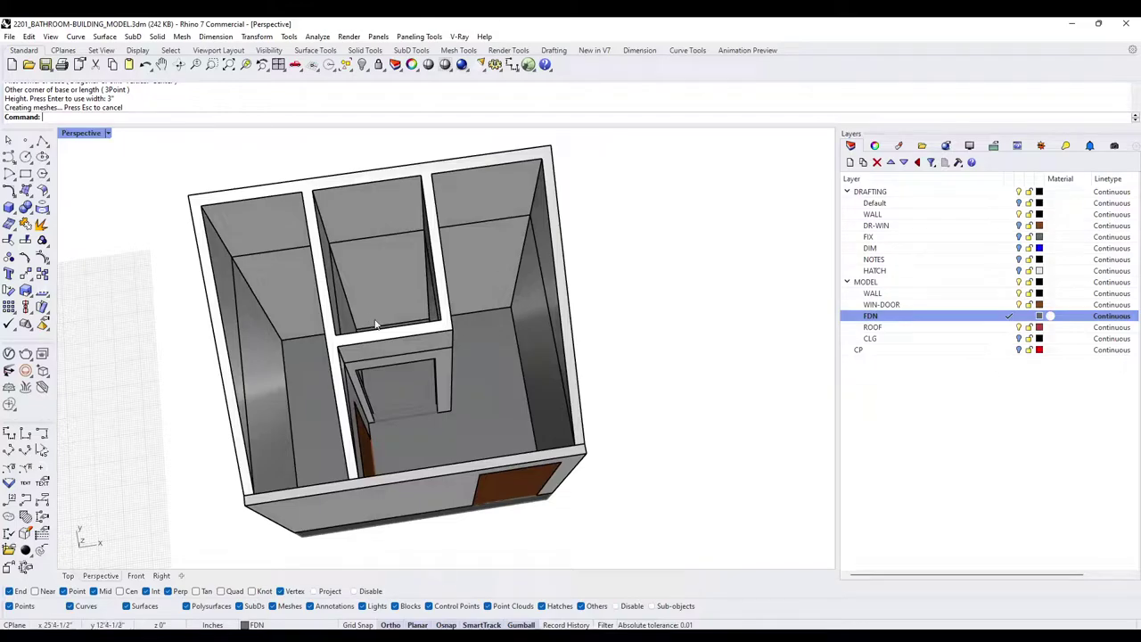
right_drag(569, 346, 379, 348)
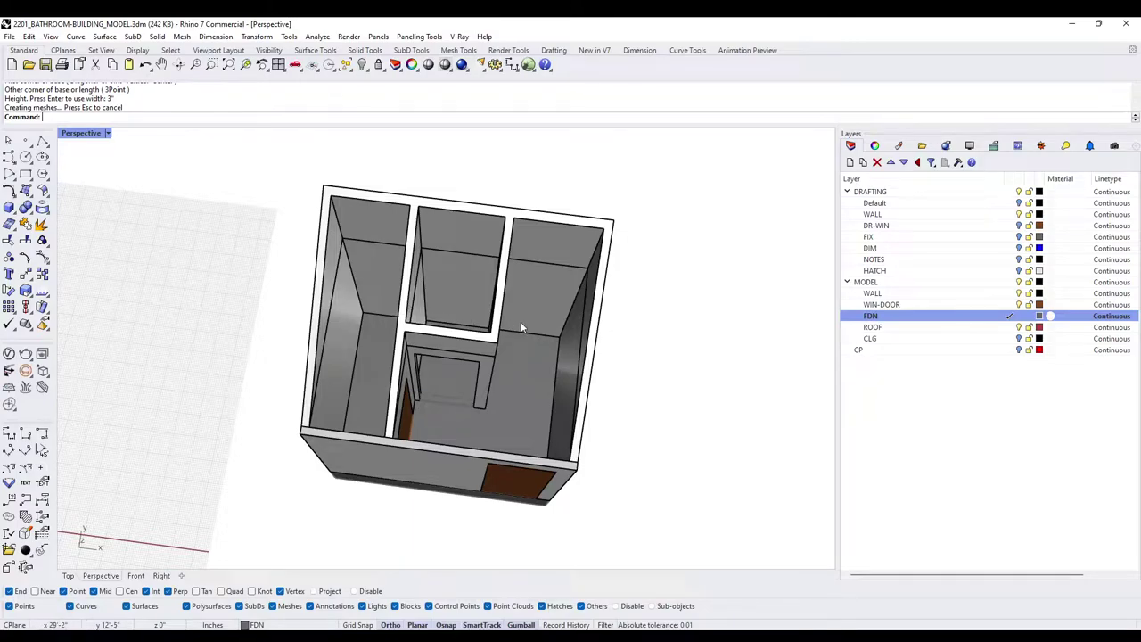
right_drag(523, 342, 482, 356)
scroll(496, 431, down, 3)
scroll(524, 426, up, 3)
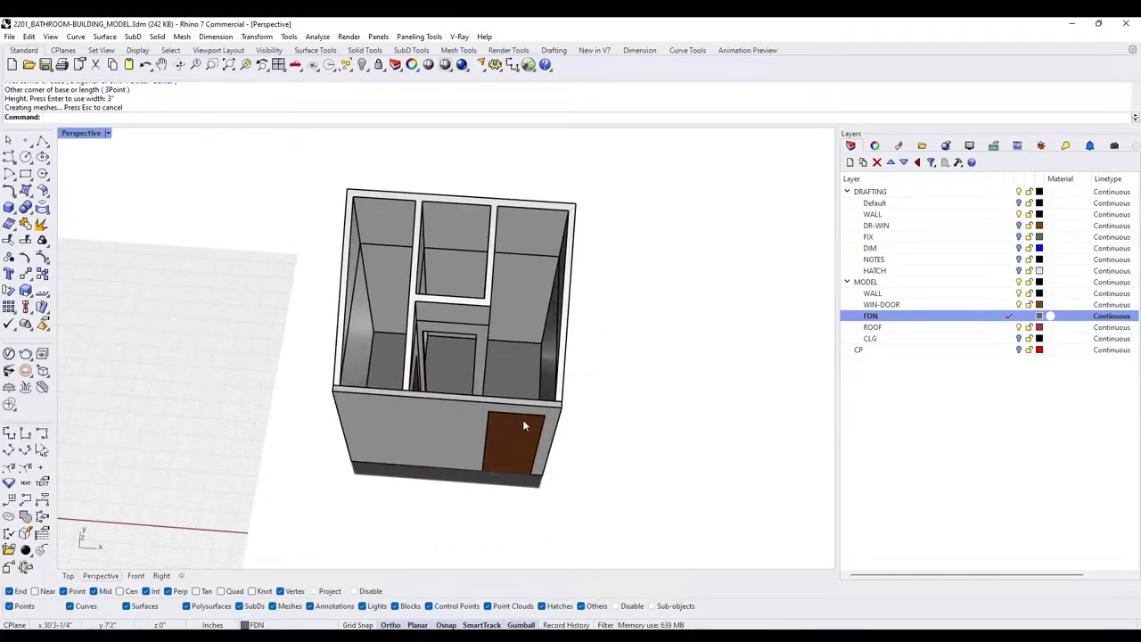
scroll(516, 447, down, 2)
right_drag(517, 451, 536, 437)
Copy the whole building twice side by side and examine the row of three units
drag(644, 534, 303, 197)
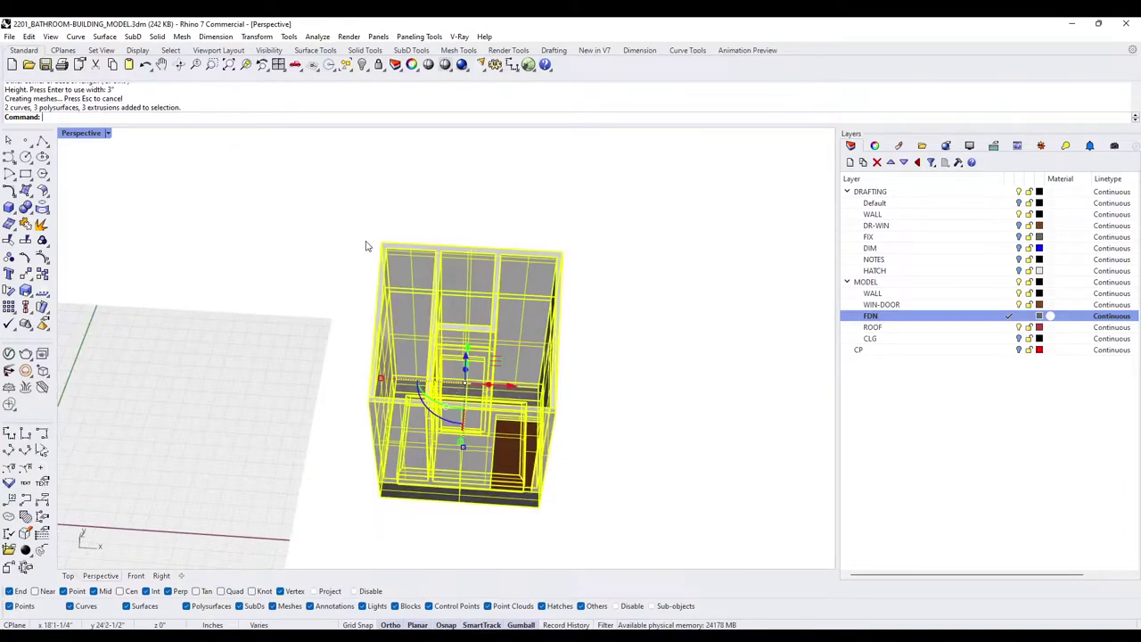
key(Return)
click(381, 242)
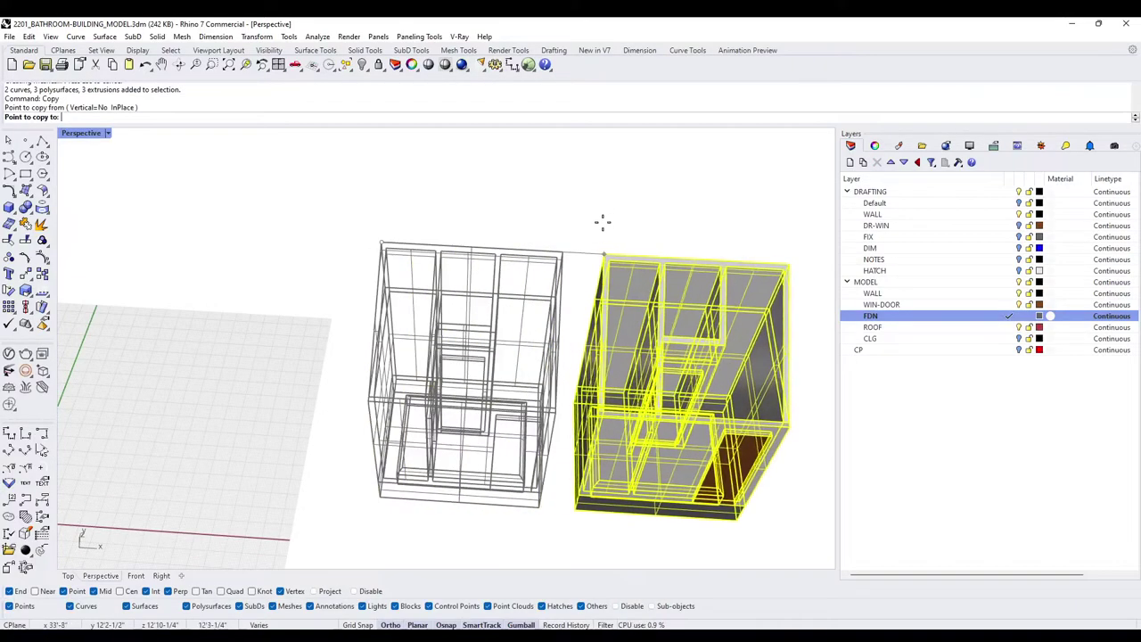
click(568, 246)
click(753, 259)
key(Return)
key(Escape)
right_drag(608, 396, 602, 439)
shift+right_drag(602, 438, 412, 355)
scroll(412, 354, up, 3)
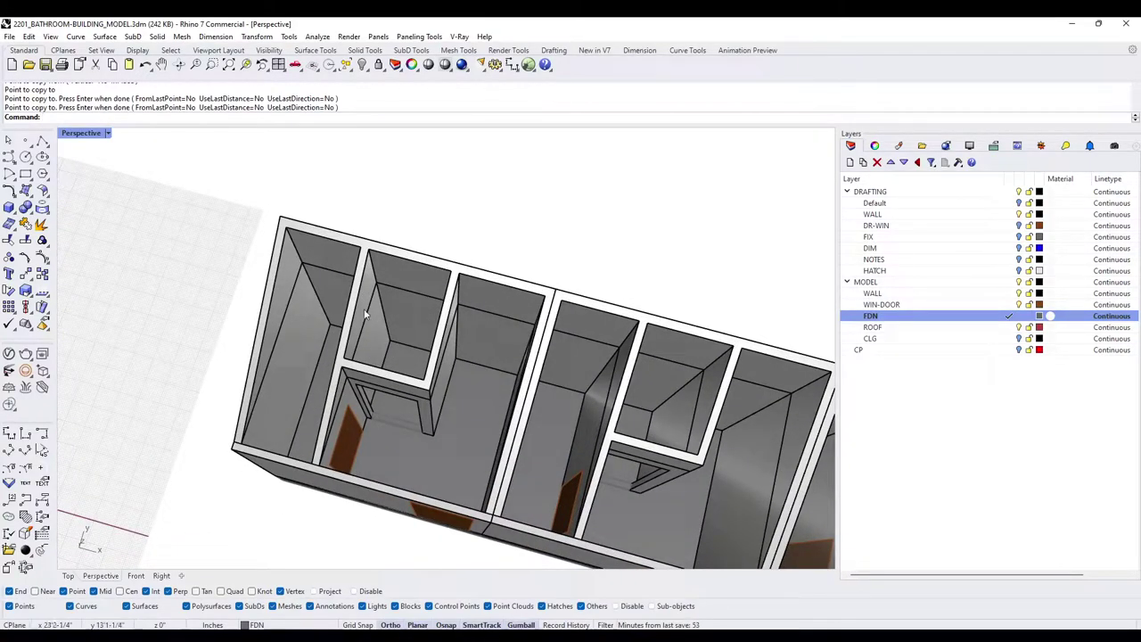
right_drag(311, 299, 425, 334)
right_drag(395, 369, 632, 400)
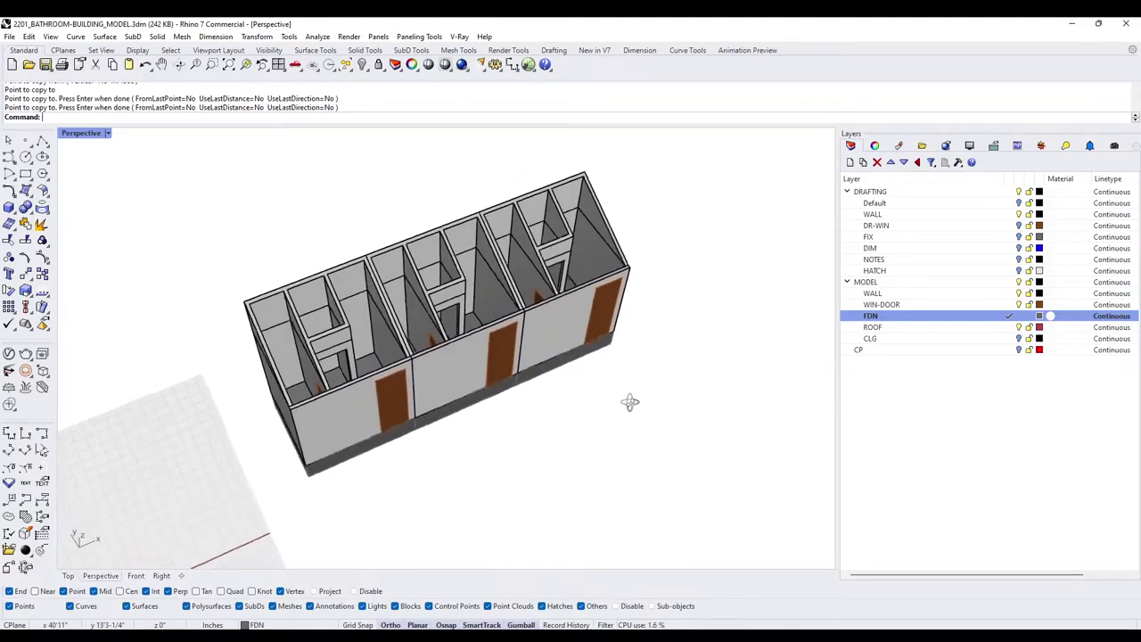
scroll(434, 337, up, 5)
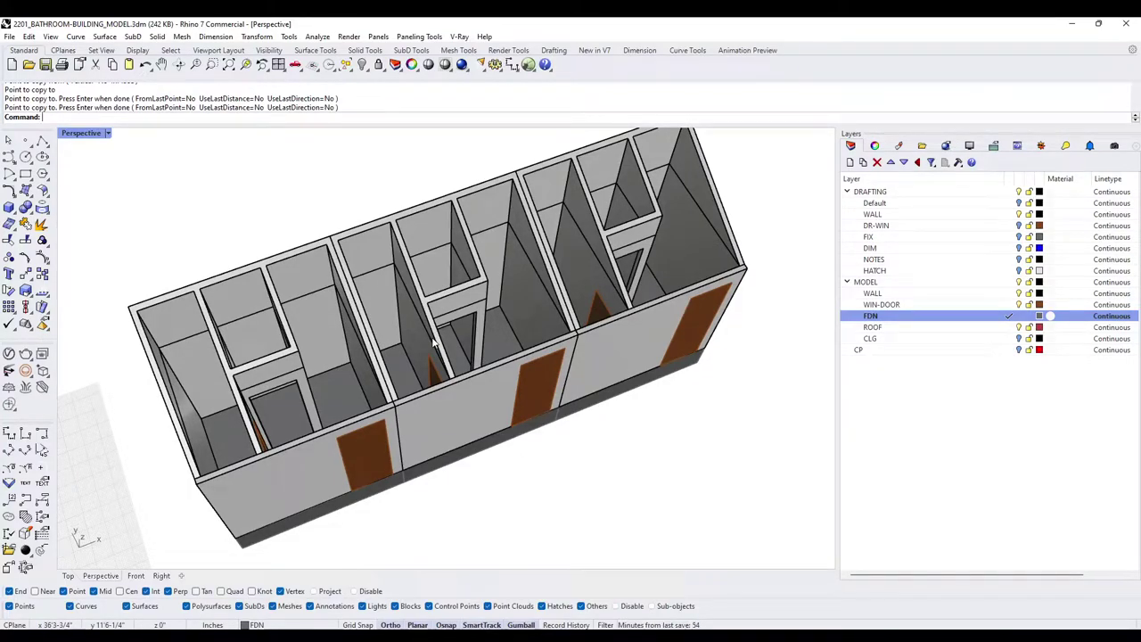
Undo the building copies
scroll(434, 343, down, 4)
key(ctrl+z)
right_drag(542, 280, 410, 332)
scroll(408, 250, up, 5)
right_drag(454, 361, 531, 379)
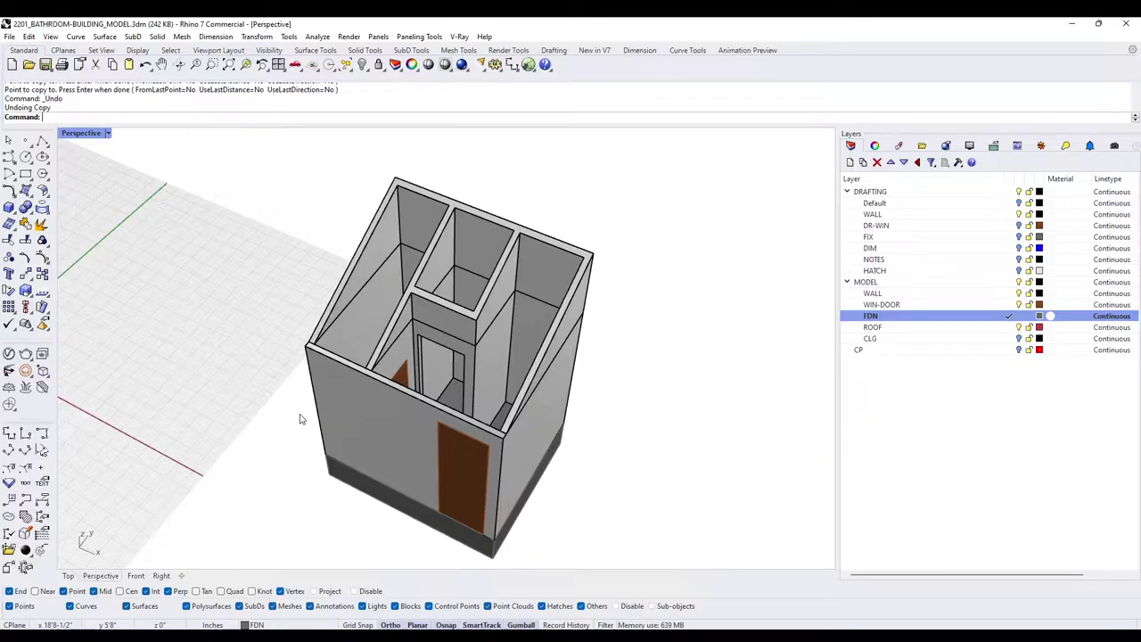
Paste the copied bathroom fixtures into the model beside the building
right_drag(260, 339, 331, 392)
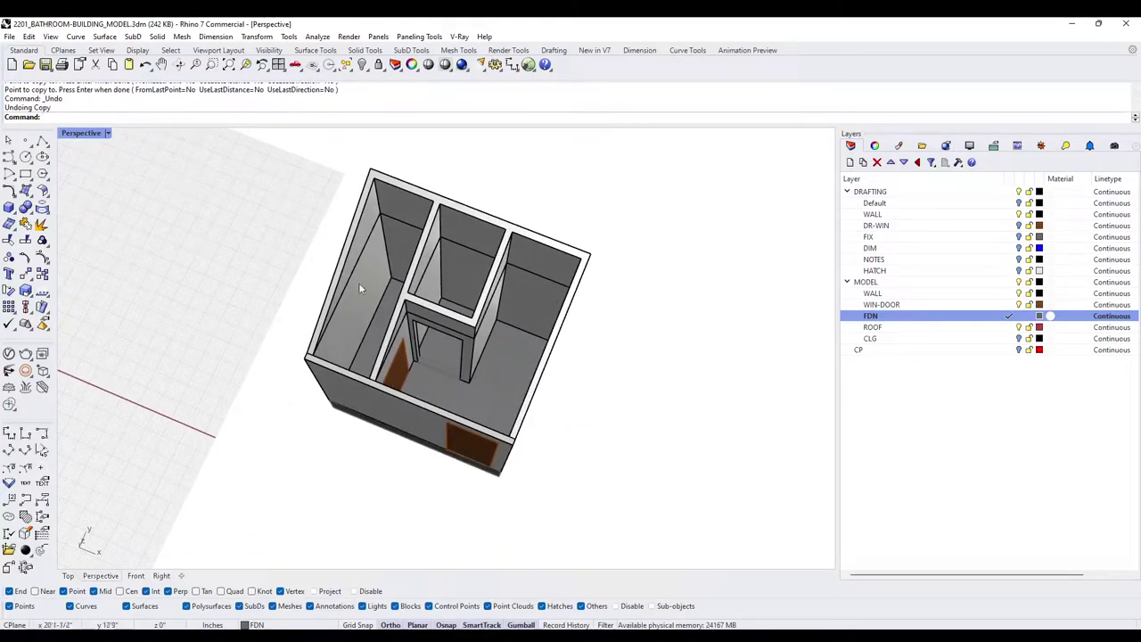
shift+right_drag(629, 466, 602, 446)
scroll(559, 352, down, 4)
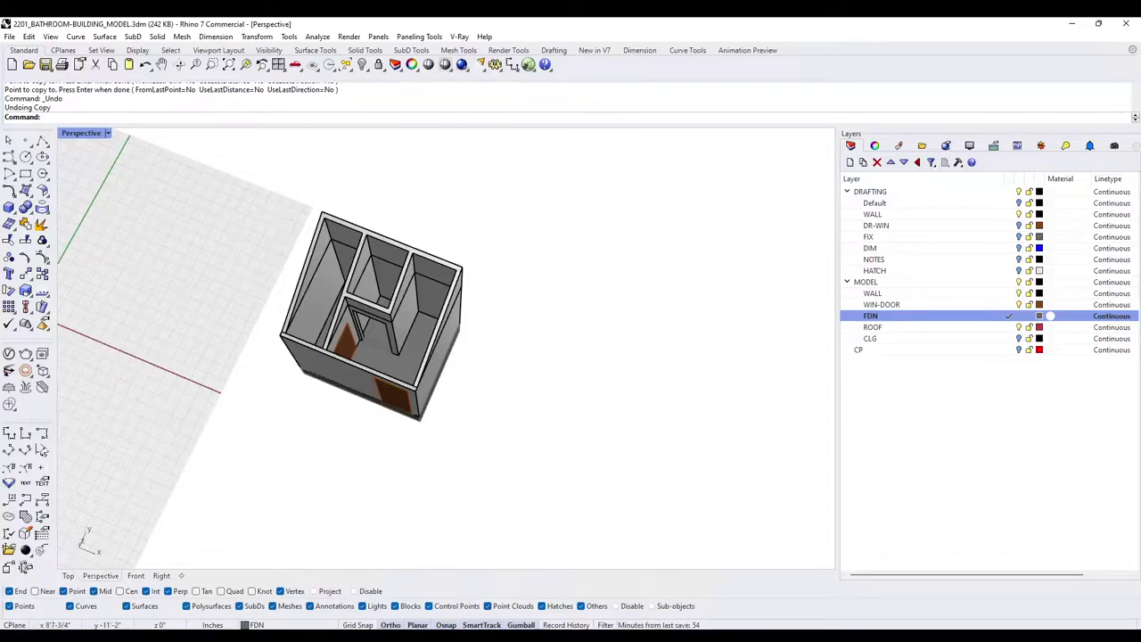
key(ctrl+v)
scroll(584, 400, down, 3)
right_drag(584, 400, 532, 420)
scroll(512, 397, down, 3)
scroll(531, 421, up, 8)
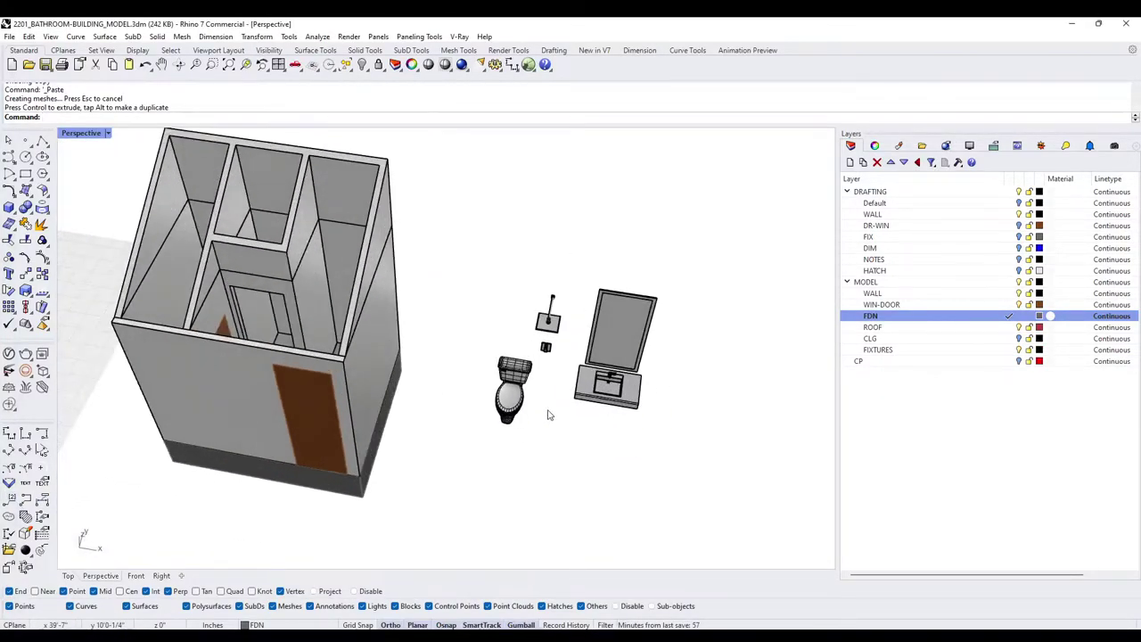
Select the pasted fixtures and the toilet to examine how they are grouped
drag(590, 420, 557, 280)
shift+right_drag(529, 438, 540, 366)
click(482, 363)
click(511, 388)
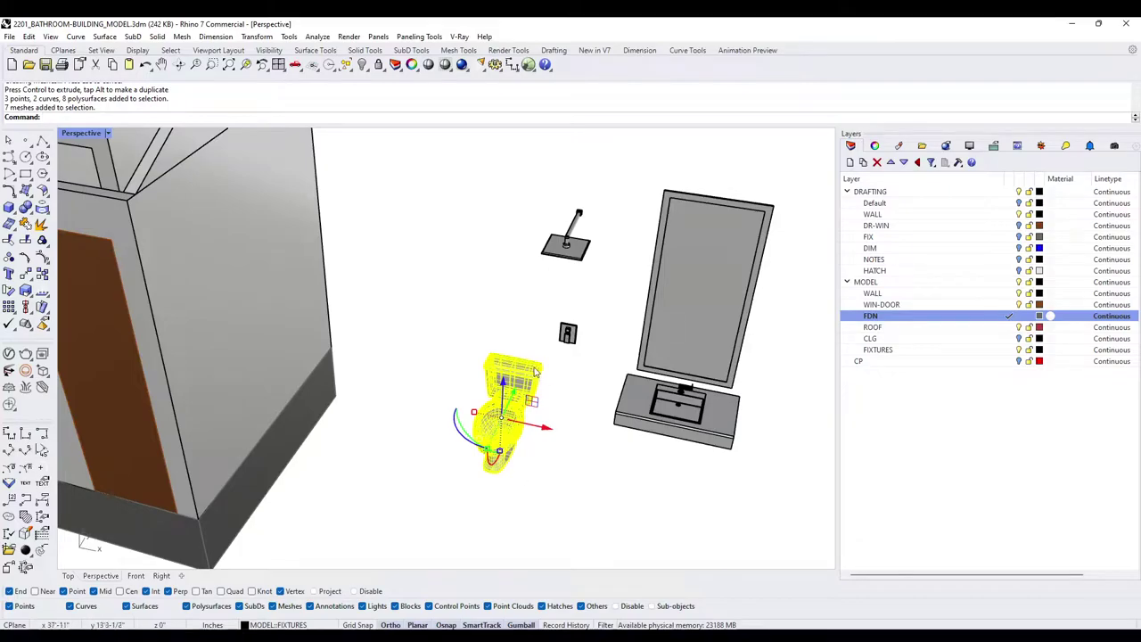
click(615, 479)
scroll(754, 459, up, 5)
scroll(569, 353, up, 4)
scroll(568, 354, down, 3)
Select the vanity and the mirror in turn to examine them
click(588, 332)
scroll(489, 327, down, 2)
click(502, 347)
scroll(636, 348, down, 3)
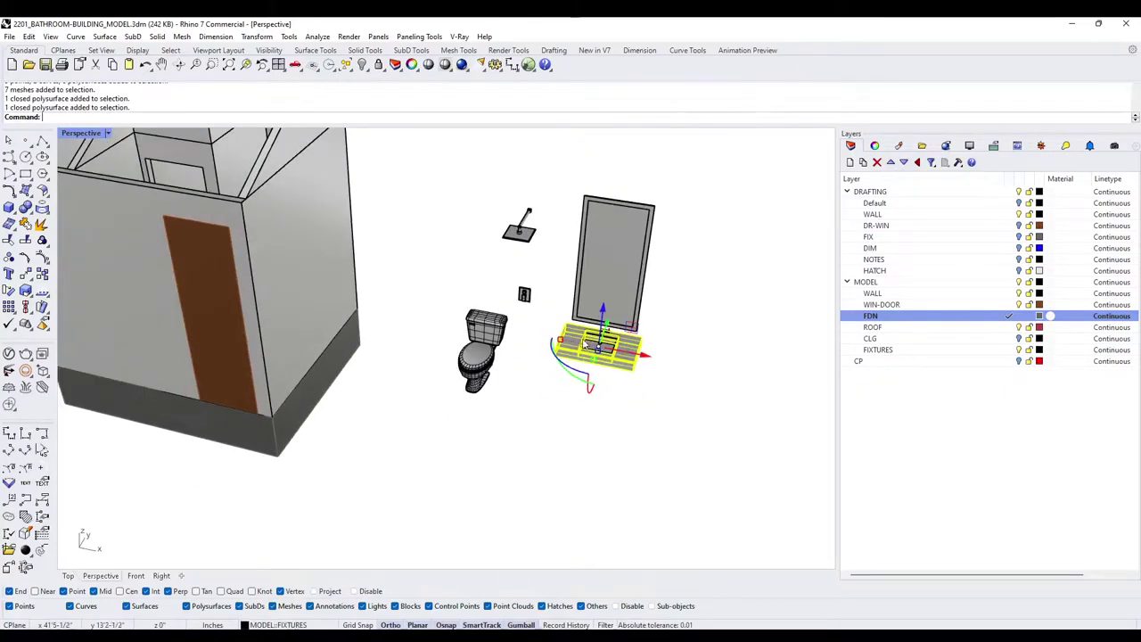
click(698, 326)
click(624, 217)
click(630, 172)
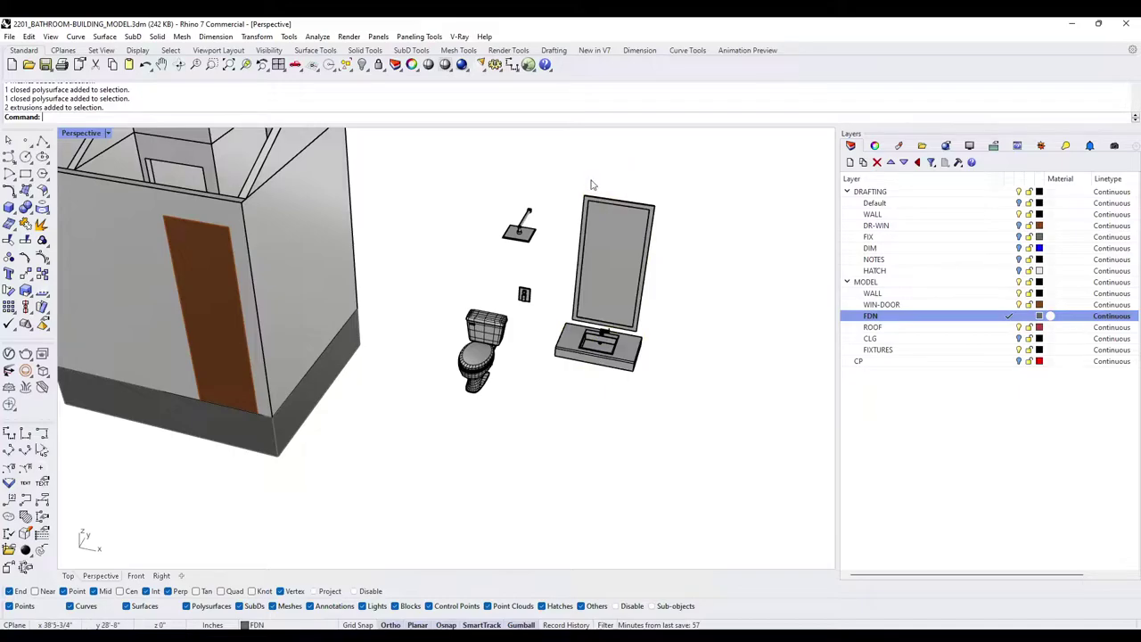
Select the toilet and view it from several angles to examine how it is assembled
scroll(478, 275, up, 2)
click(502, 339)
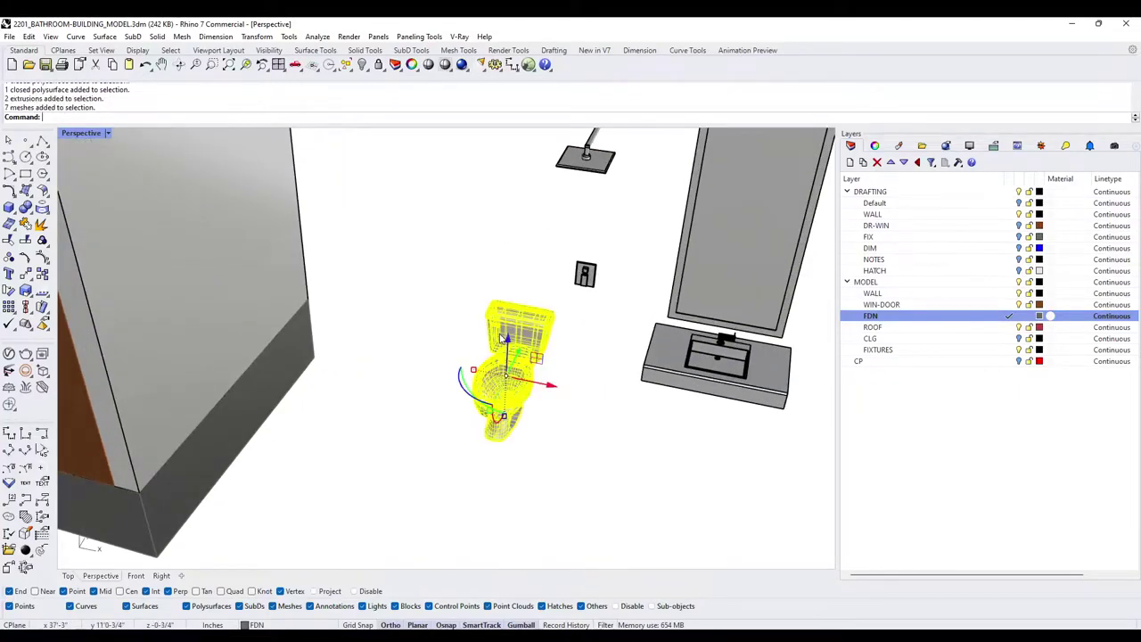
scroll(501, 336, down, 1)
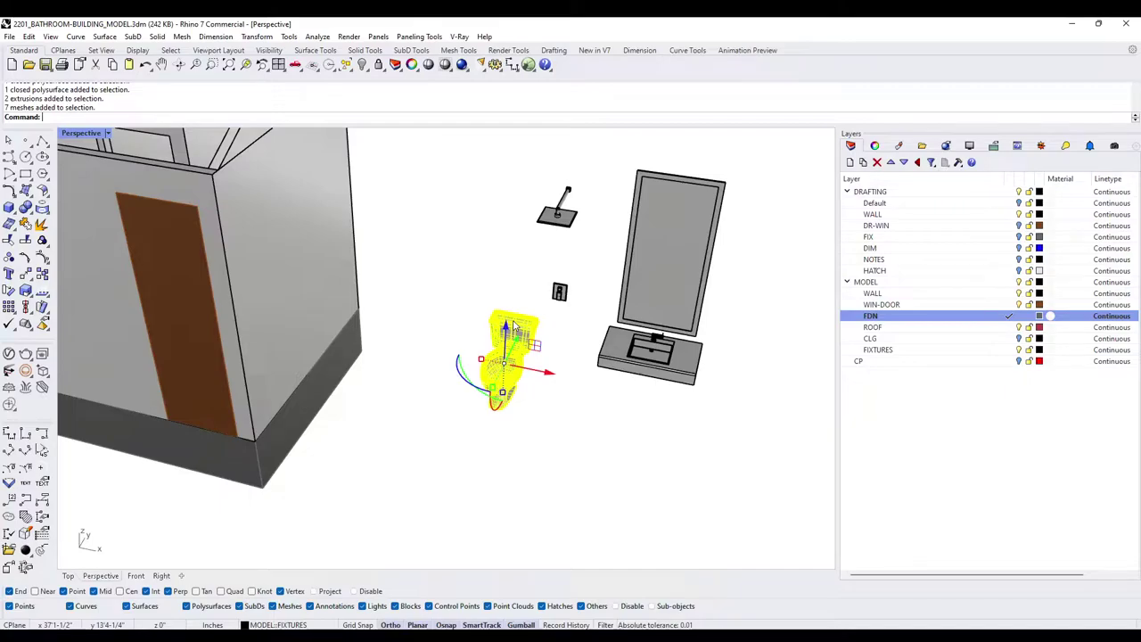
click(647, 449)
scroll(570, 446, down, 5)
scroll(526, 376, up, 3)
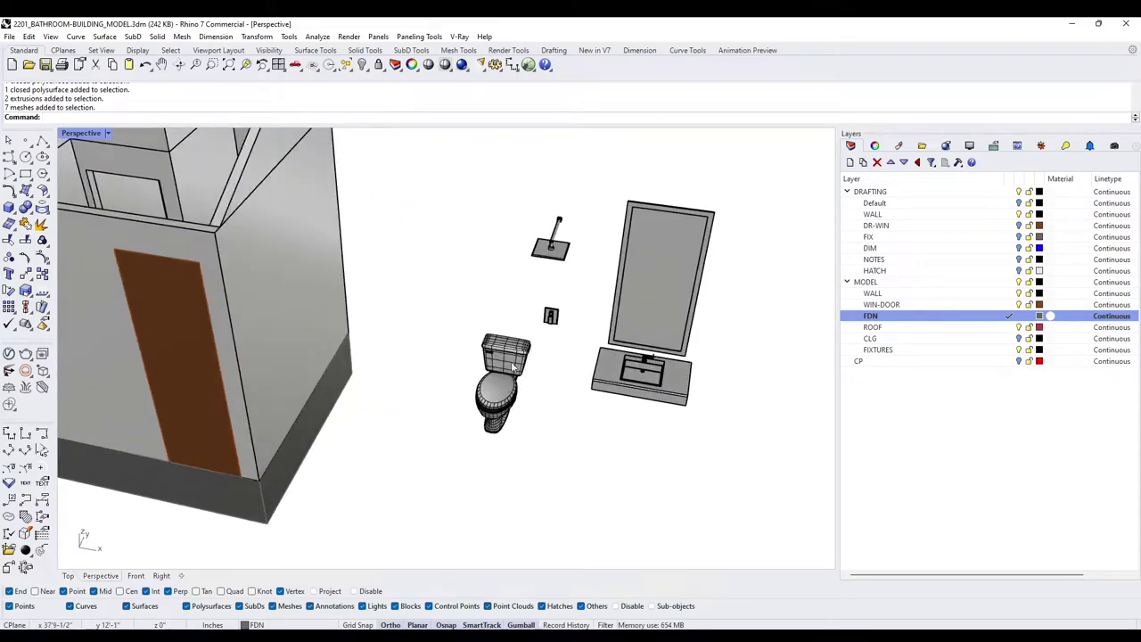
click(514, 354)
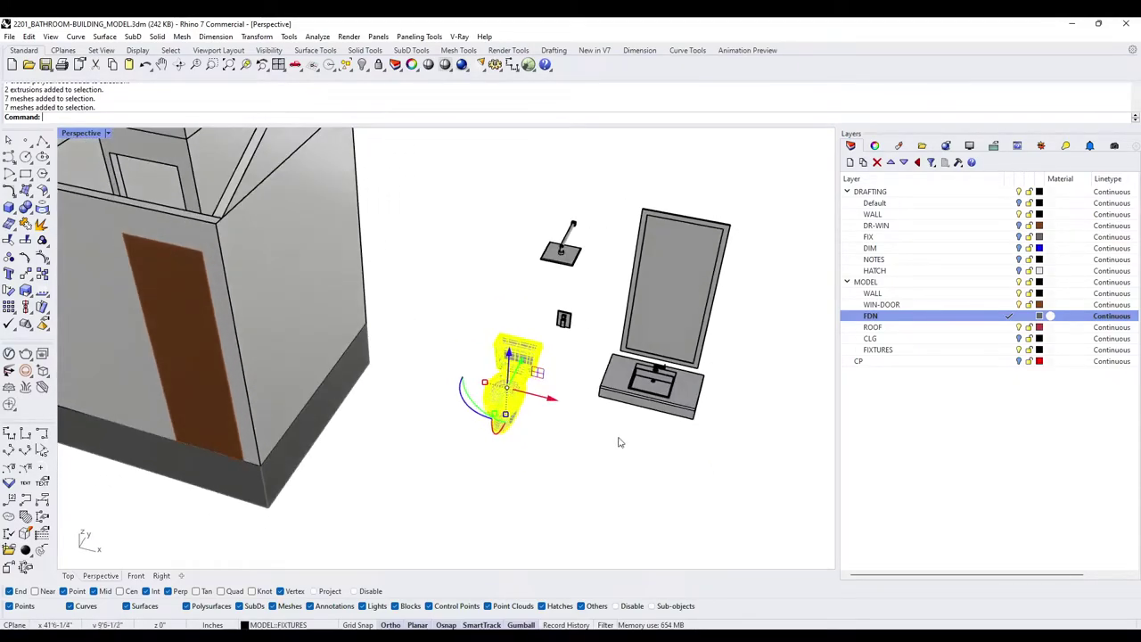
right_drag(573, 446, 523, 378)
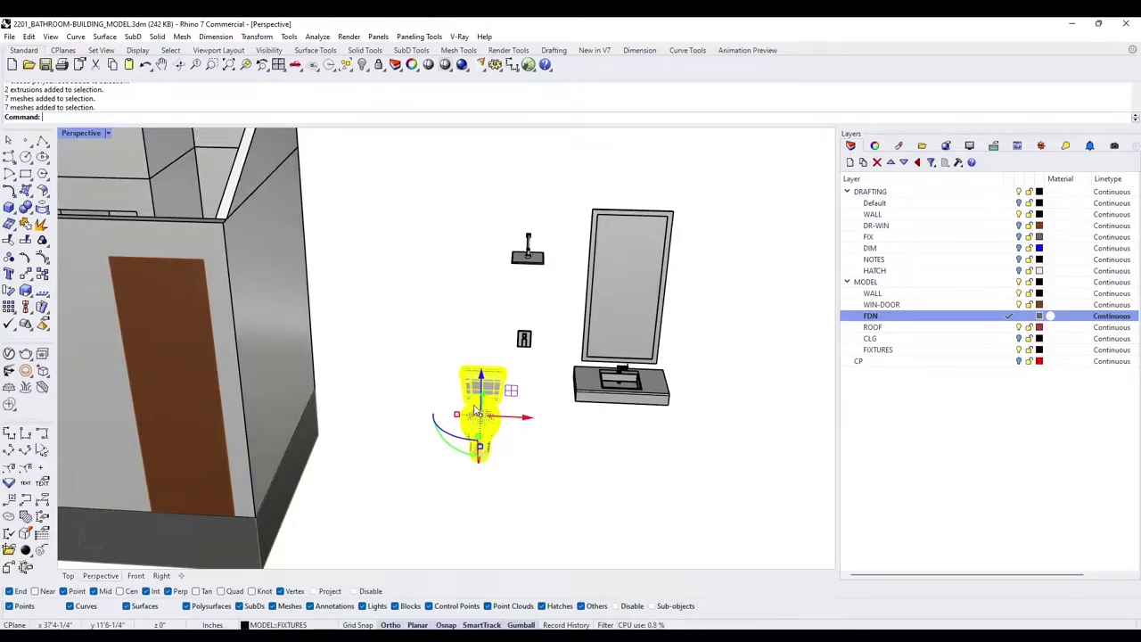
Make the FIXTURES layer current and assign all the pasted bathroom fixtures to it
click(876, 351)
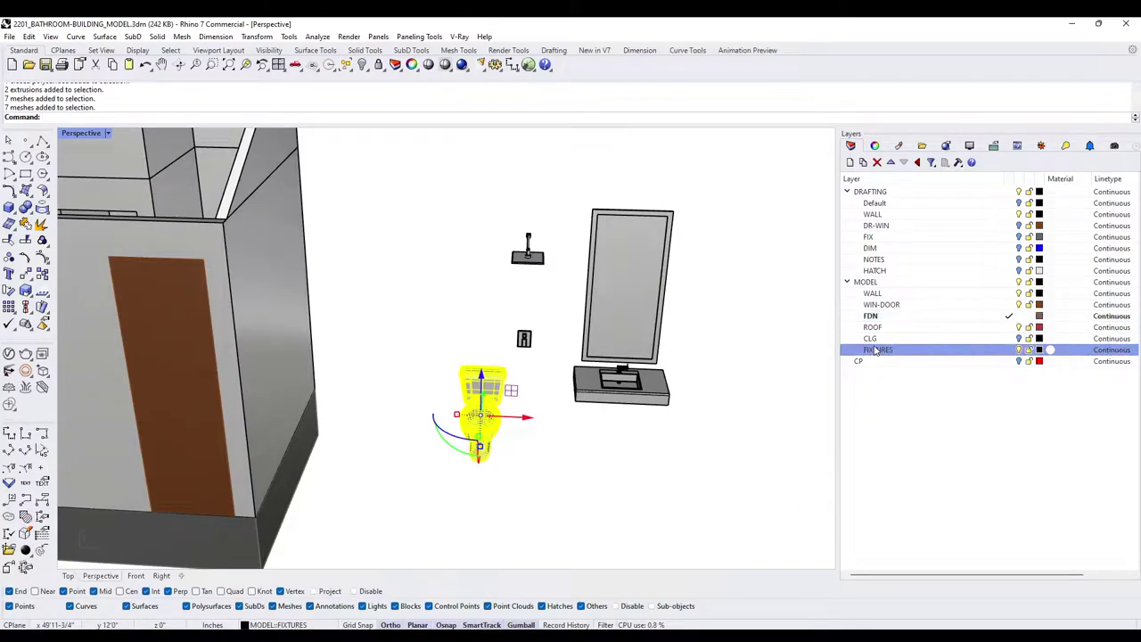
click(1008, 349)
drag(779, 529, 420, 174)
right_click(879, 351)
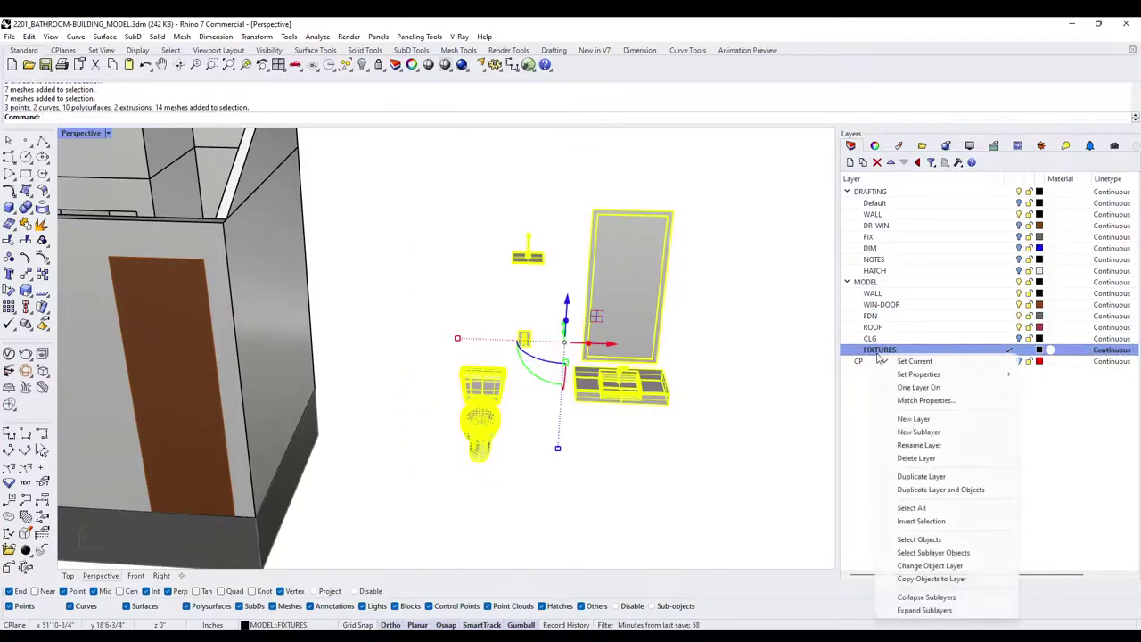
click(947, 566)
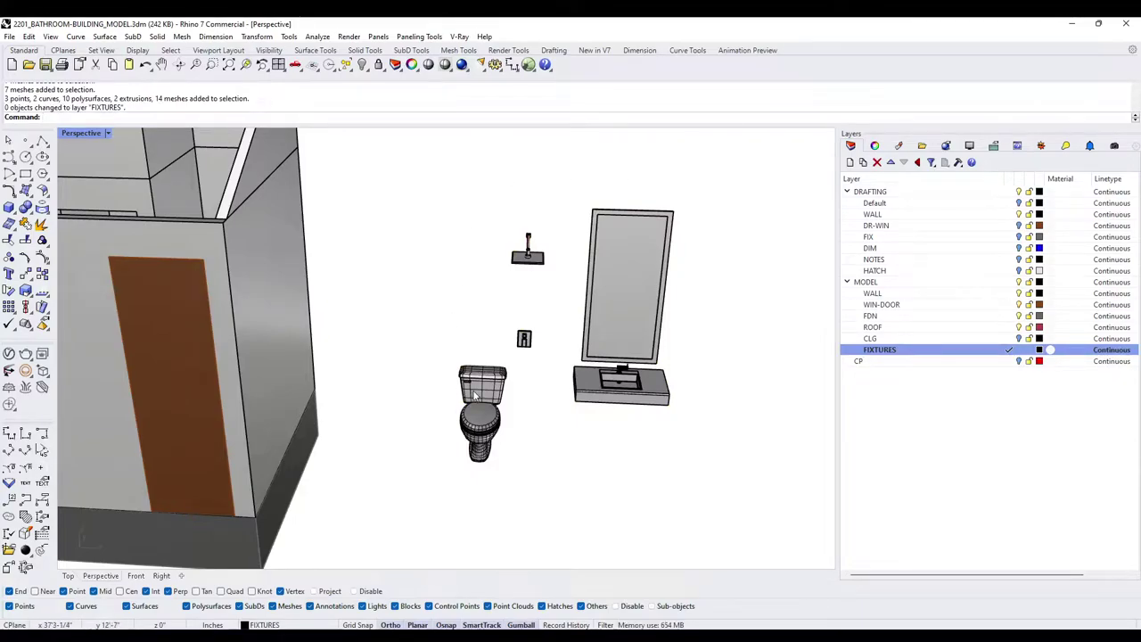
Create a solid bounding box around the toilet
drag(450, 373, 526, 508)
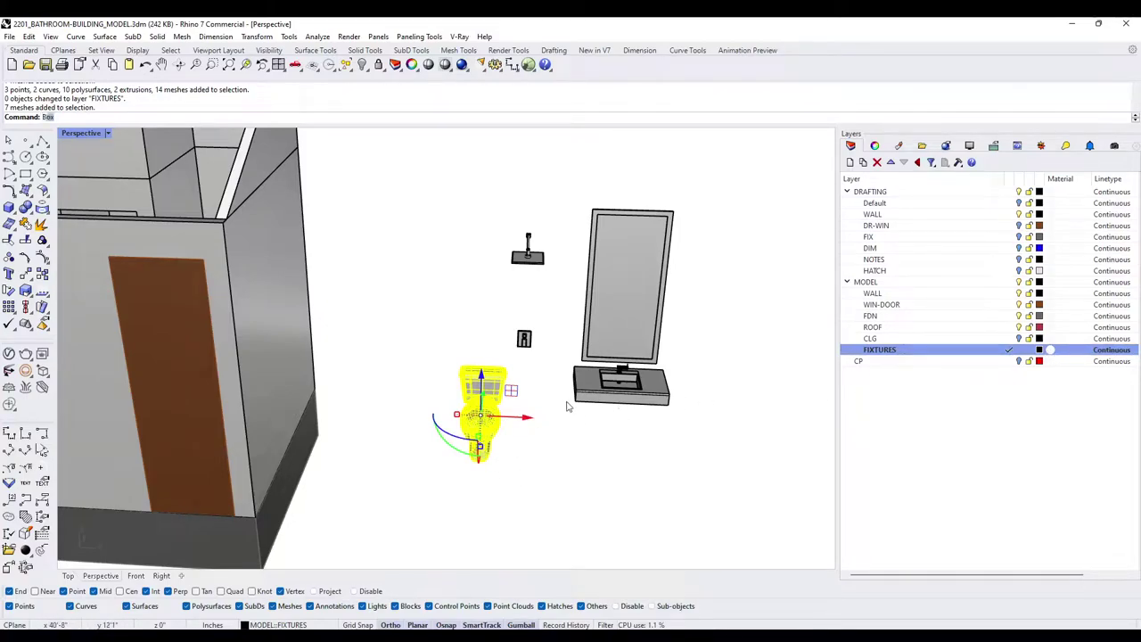
key(Return)
key(Return)
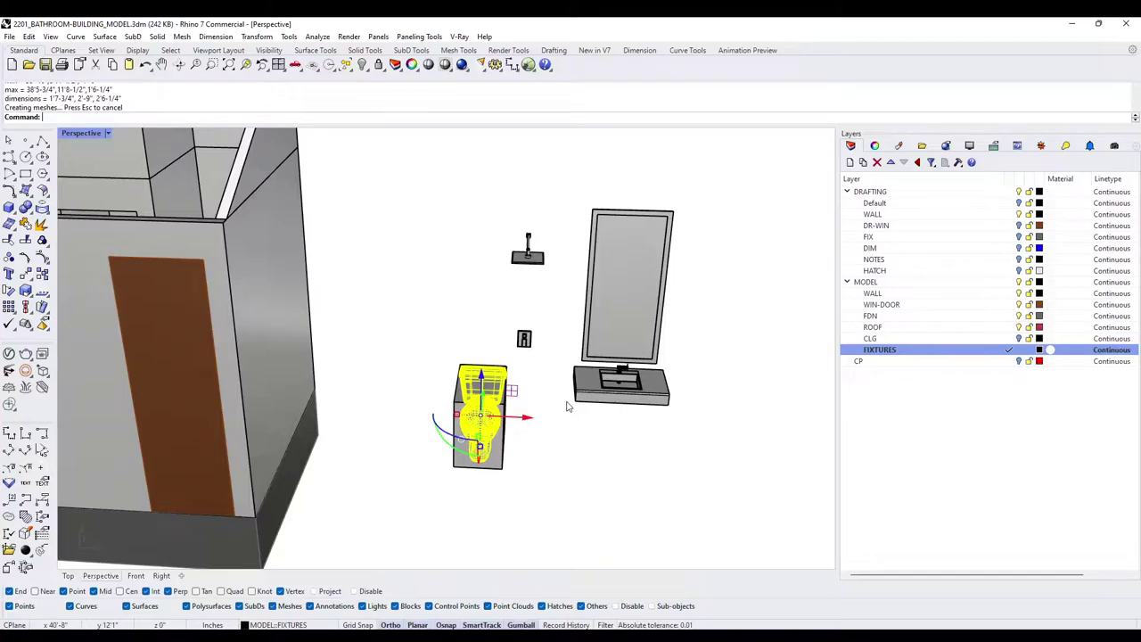
key(Escape)
Move the toilet with its bounding box from the box's rear bottom midpoint to the midpoint of the toilet room's back wall at the floor
right_drag(591, 478, 563, 509)
scroll(563, 508, down, 2)
drag(567, 495, 465, 377)
right_drag(465, 383, 512, 482)
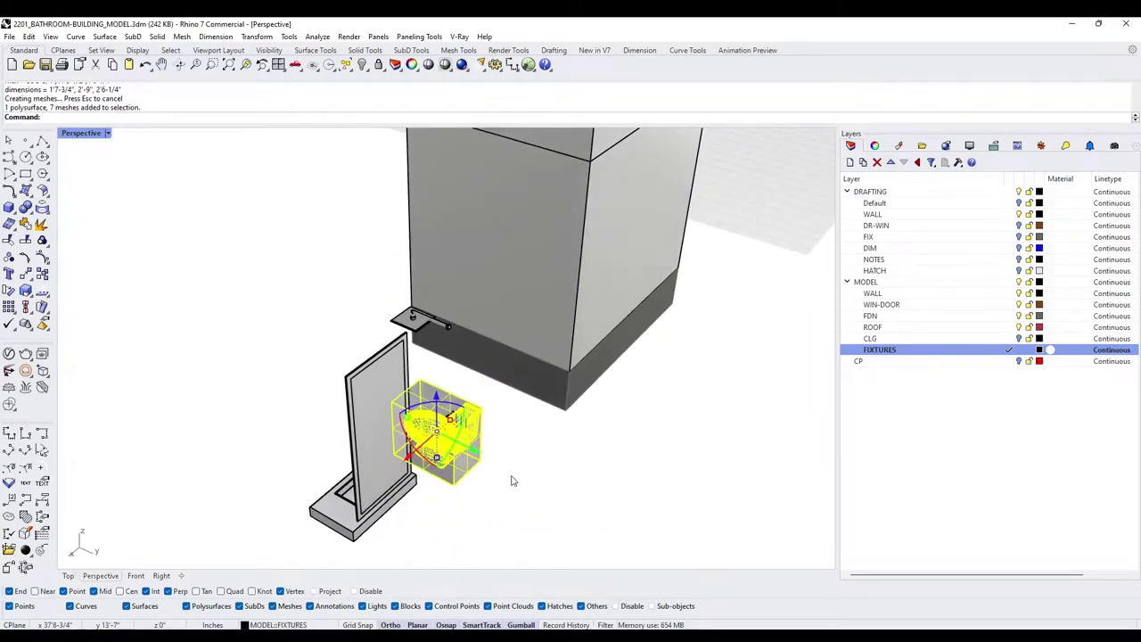
text(M)
key(Return)
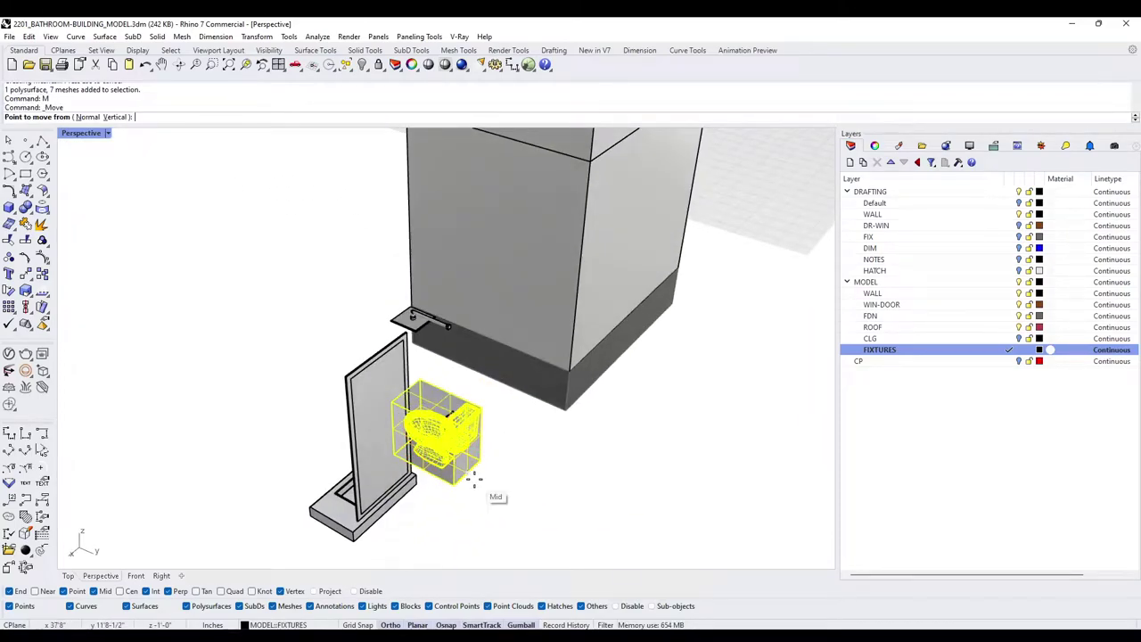
click(473, 479)
right_drag(473, 480, 628, 488)
scroll(423, 410, up, 6)
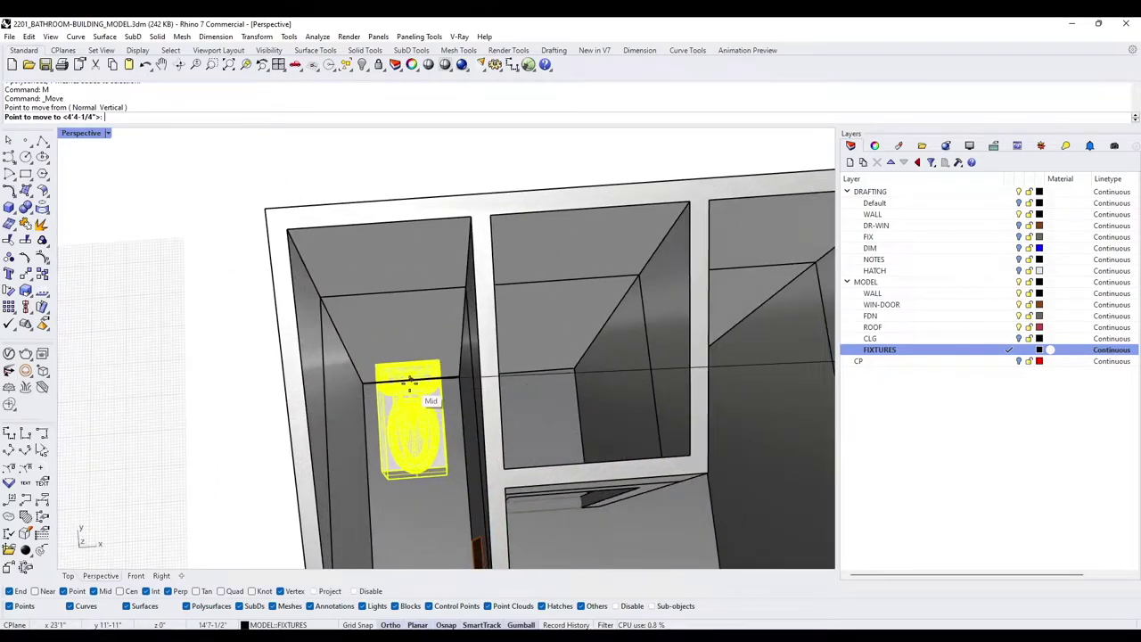
click(408, 382)
scroll(432, 414, down, 5)
key(Escape)
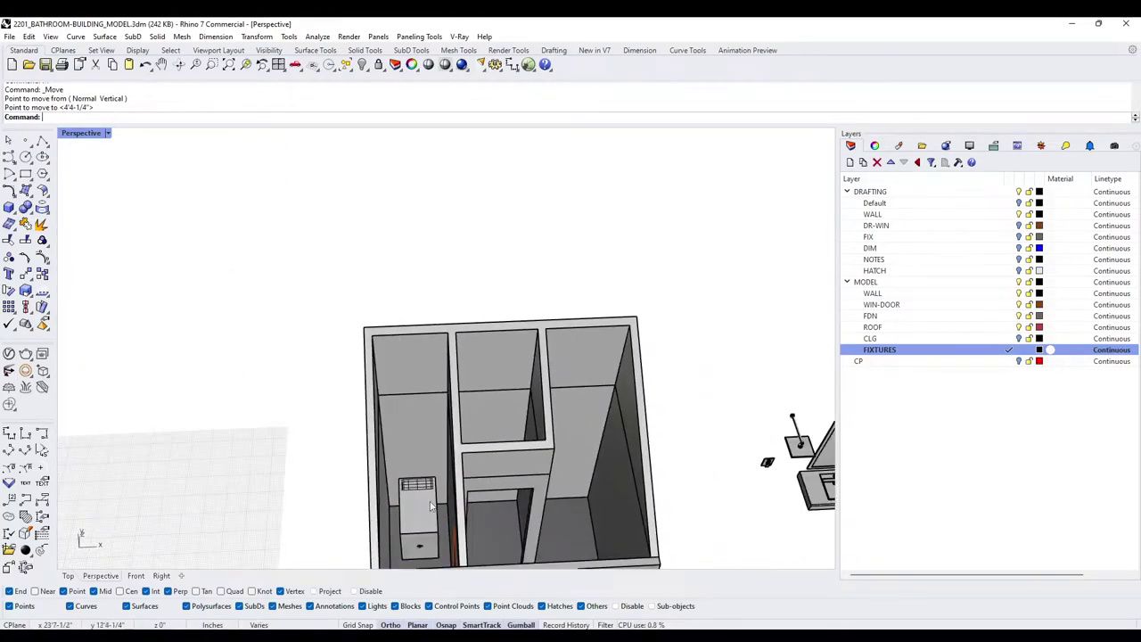
Delete the bounding box around the toilet inside the building
shift+right_drag(433, 529, 434, 409)
right_drag(434, 409, 579, 415)
scroll(424, 401, up, 5)
click(438, 375)
key(Delete)
right_drag(308, 203, 228, 111)
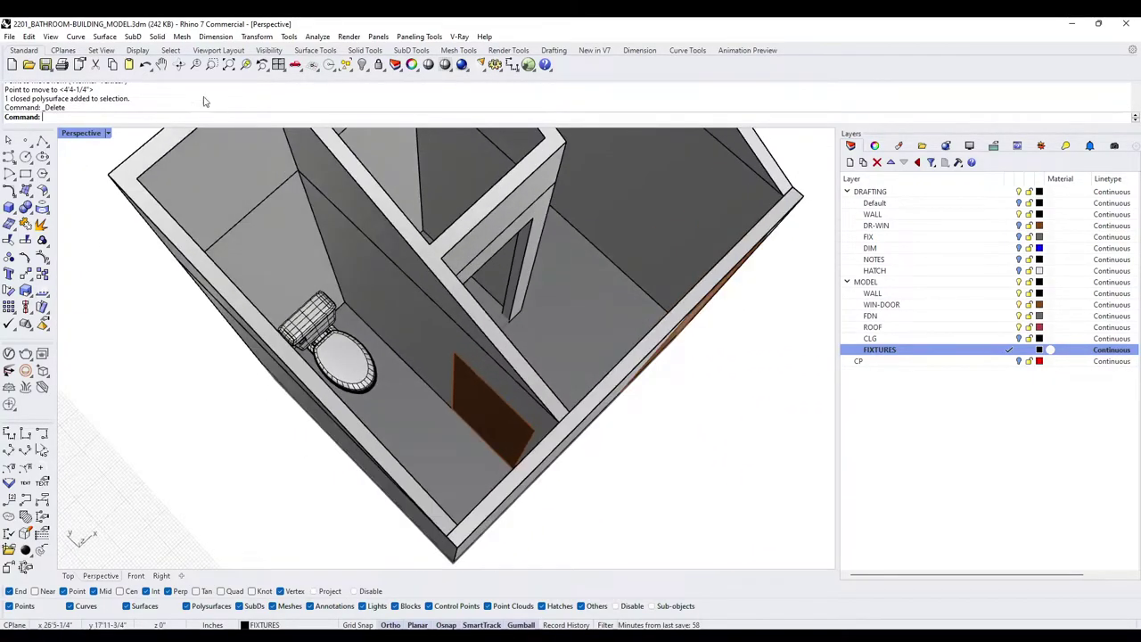
Check the toilet's position against the back wall in the plan view, with all four views displayed
double_click(88, 135)
scroll(267, 273, up, 5)
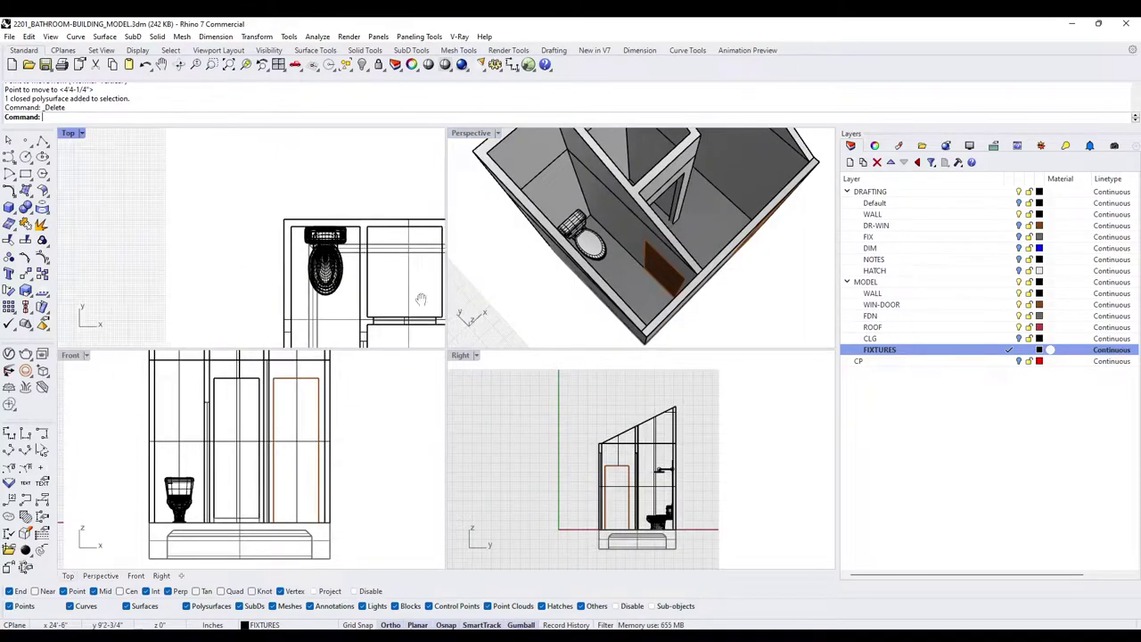
click(373, 210)
scroll(345, 250, down, 1)
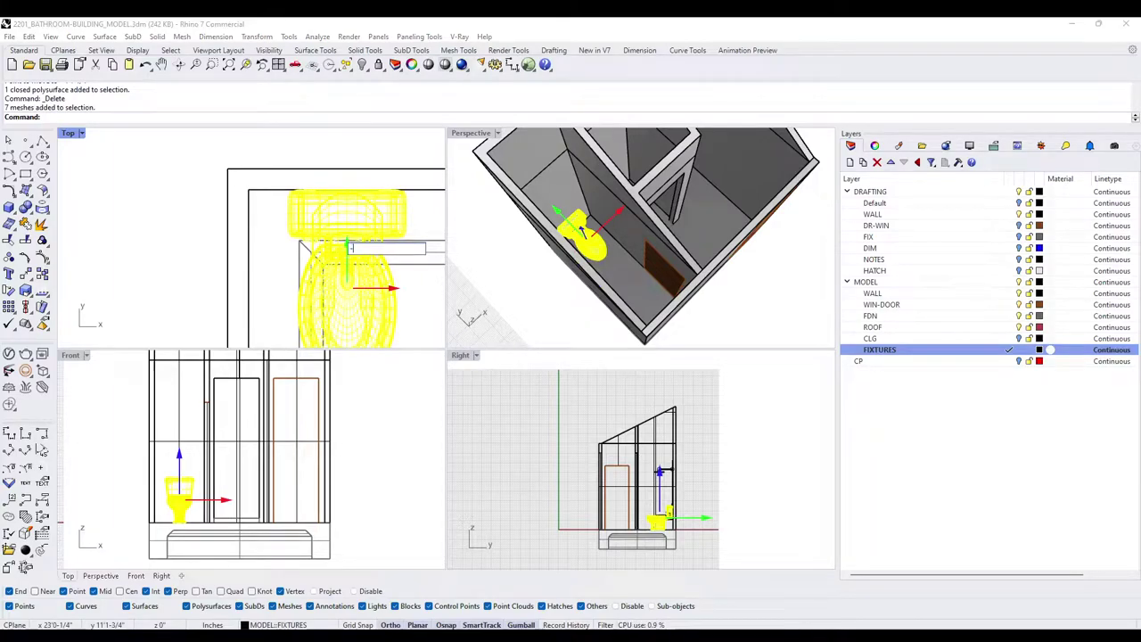
key(Escape)
scroll(368, 214, down, 3)
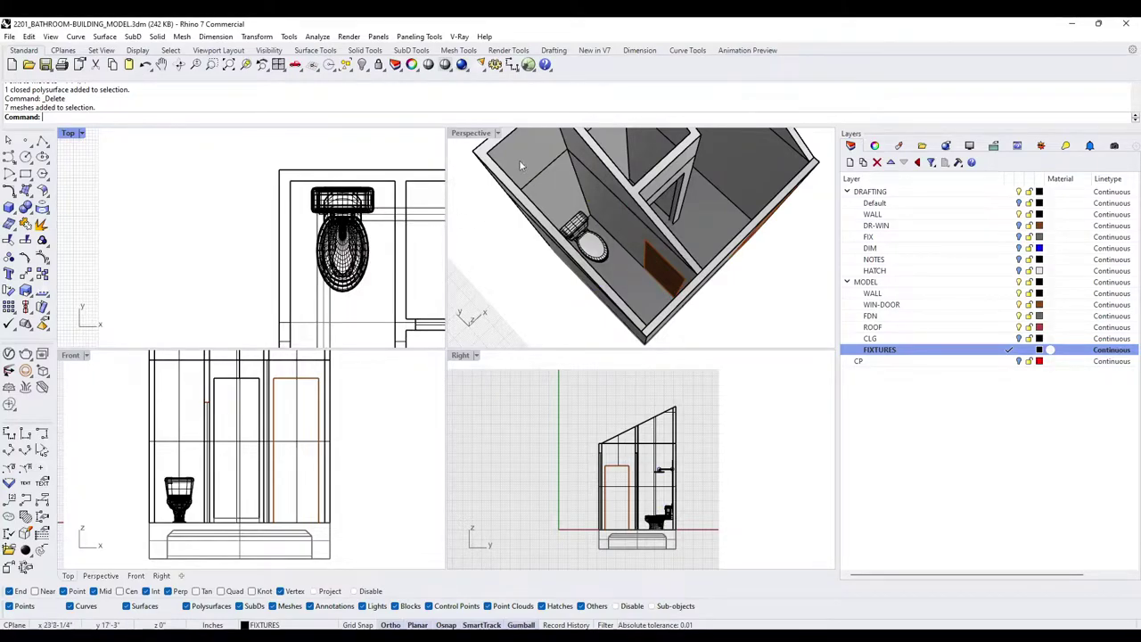
double_click(470, 136)
Create a solid bounding box around the shower head and shower valve
right_drag(668, 290, 637, 268)
scroll(634, 375, down, 3)
right_drag(636, 373, 593, 364)
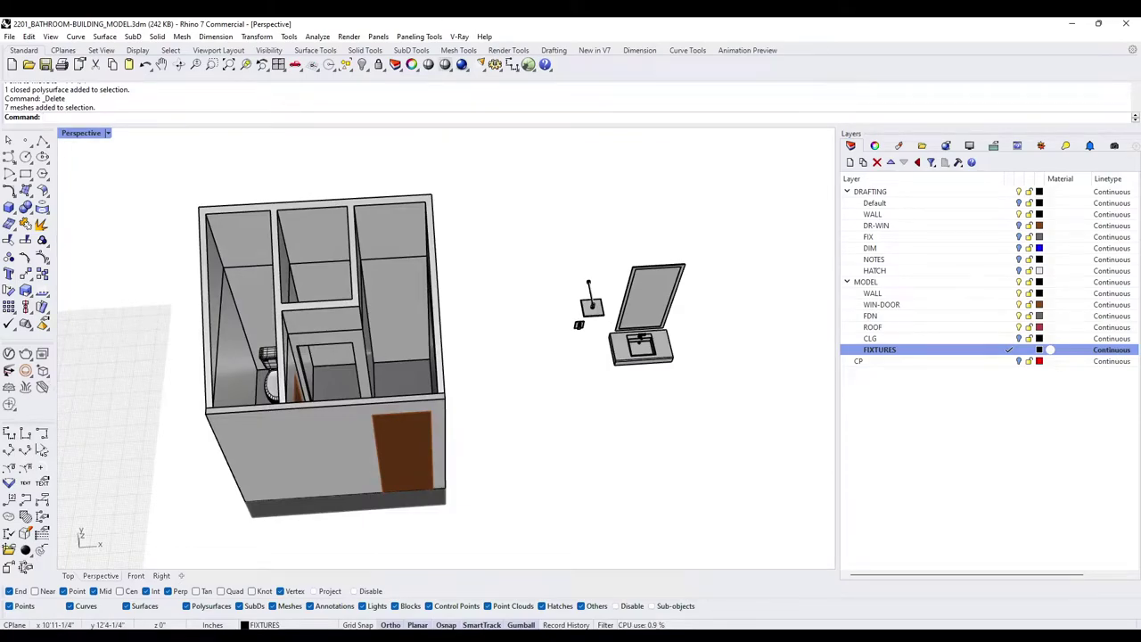
right_drag(599, 416, 615, 325)
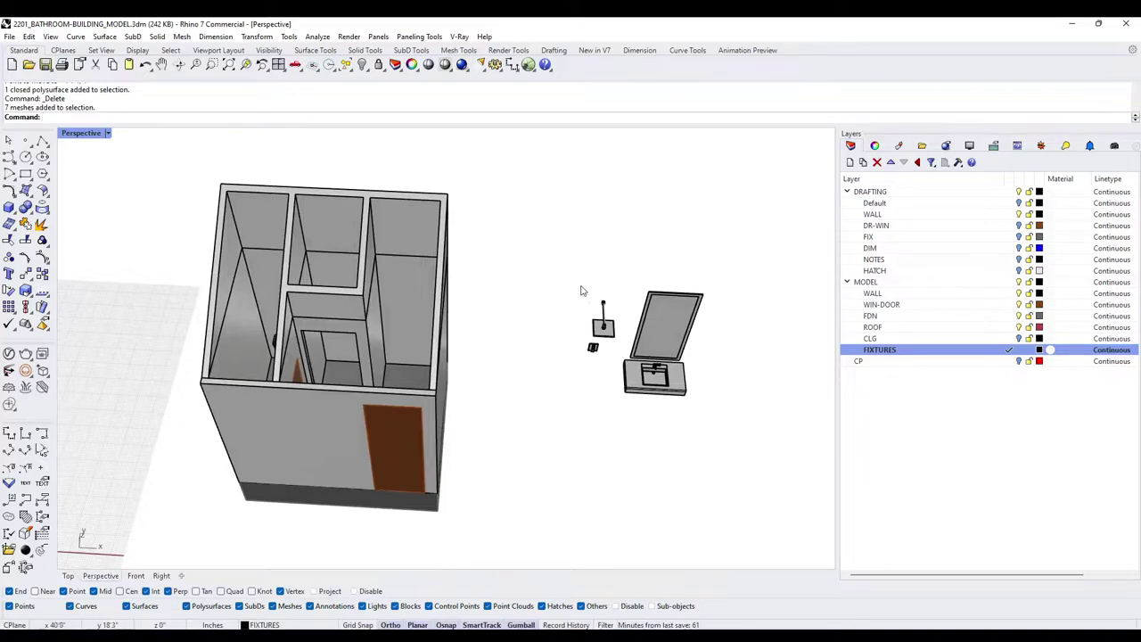
right_drag(583, 388, 596, 342)
drag(559, 300, 614, 408)
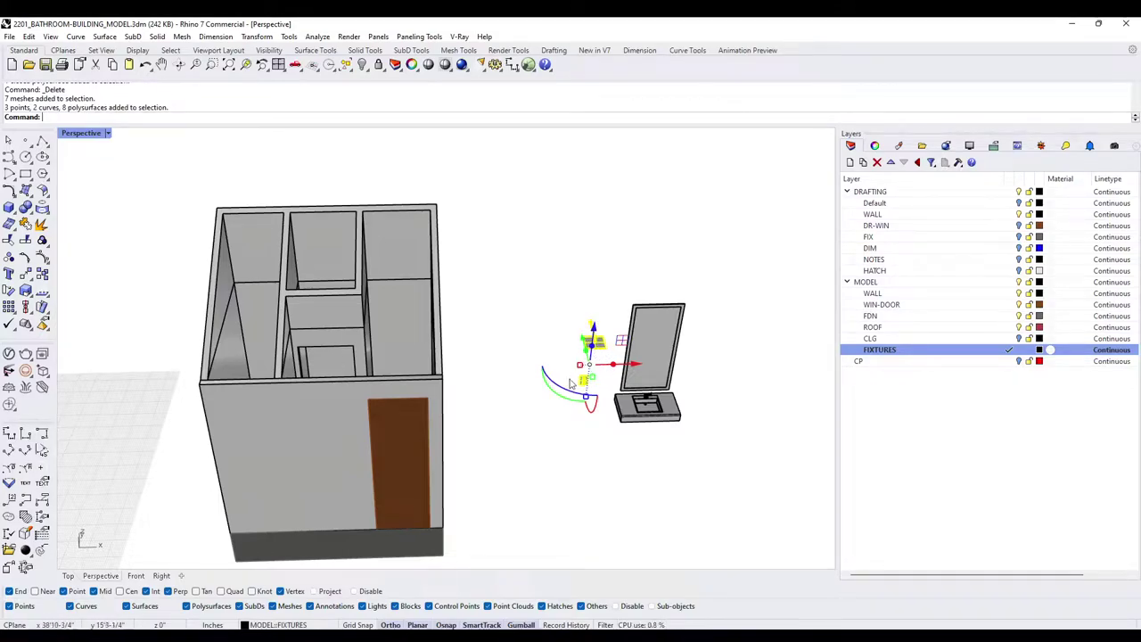
right_drag(615, 437, 555, 434)
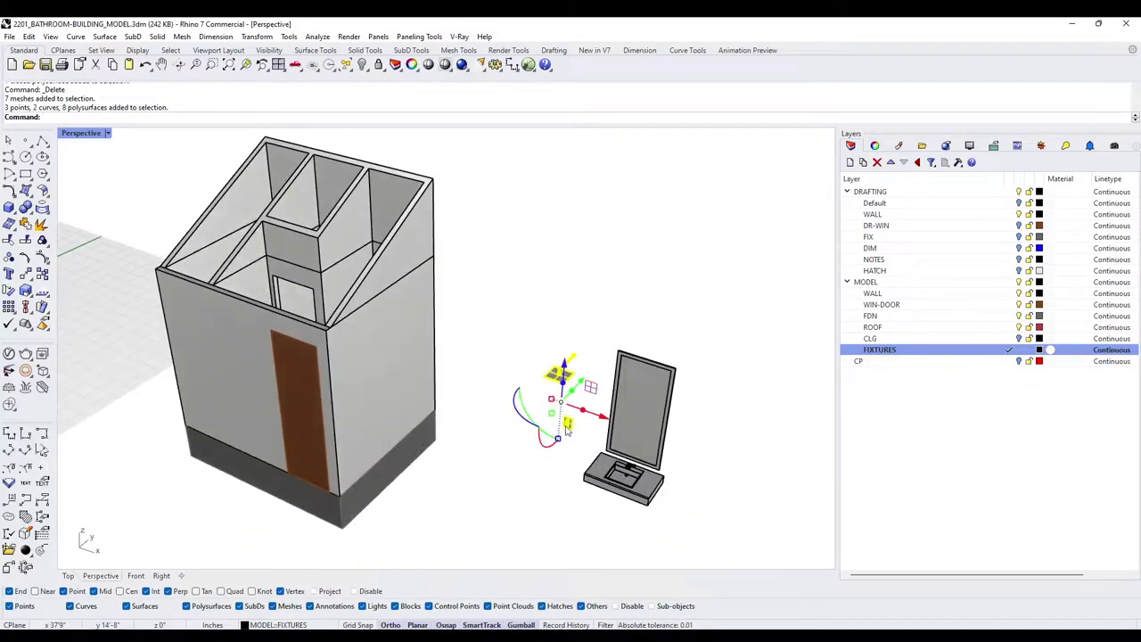
key(Return)
key(Return)
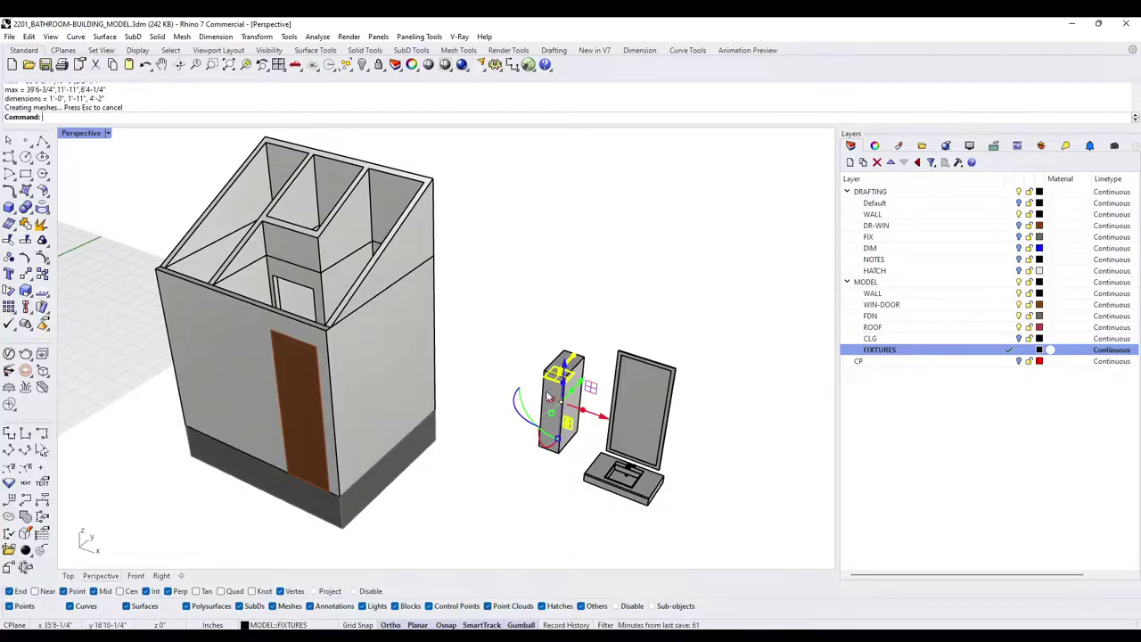
Move the shower fixtures with their bounding box from the box's rear top midpoint to the midpoint of the shower stall's back wall
click(549, 398)
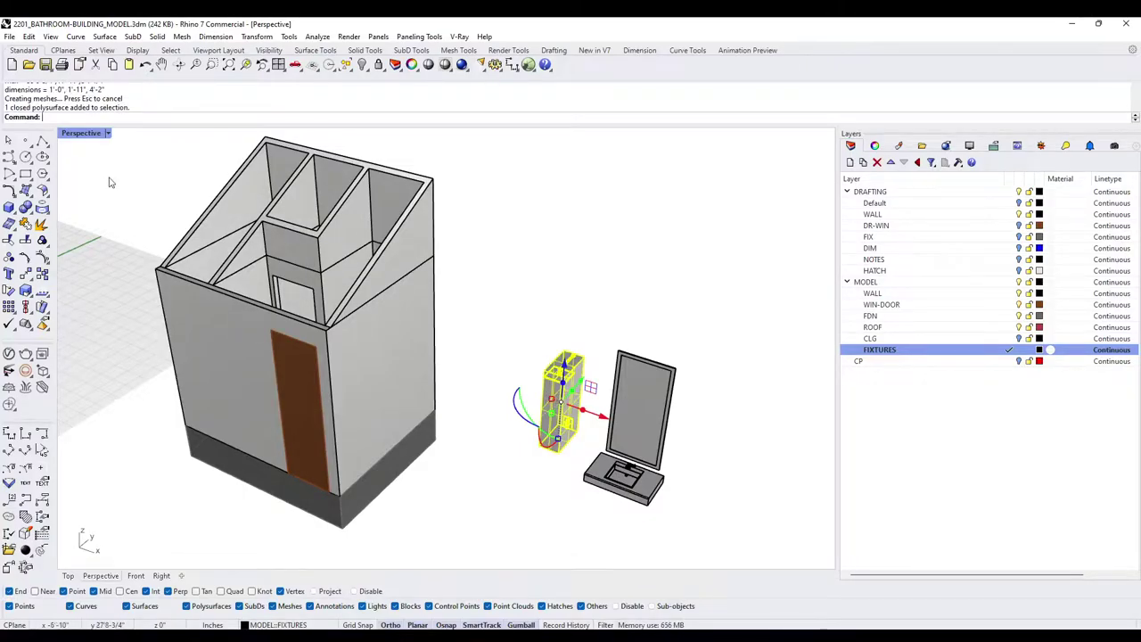
right_drag(569, 337, 361, 511)
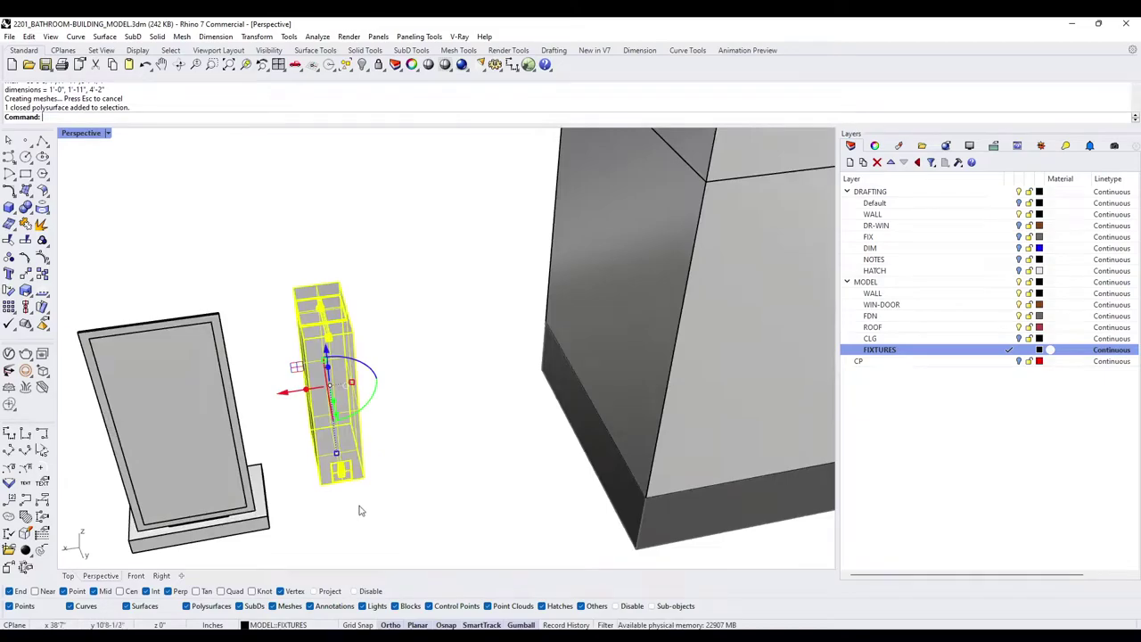
text(M)
key(Return)
right_drag(451, 427, 599, 332)
scroll(599, 333, up, 2)
click(573, 410)
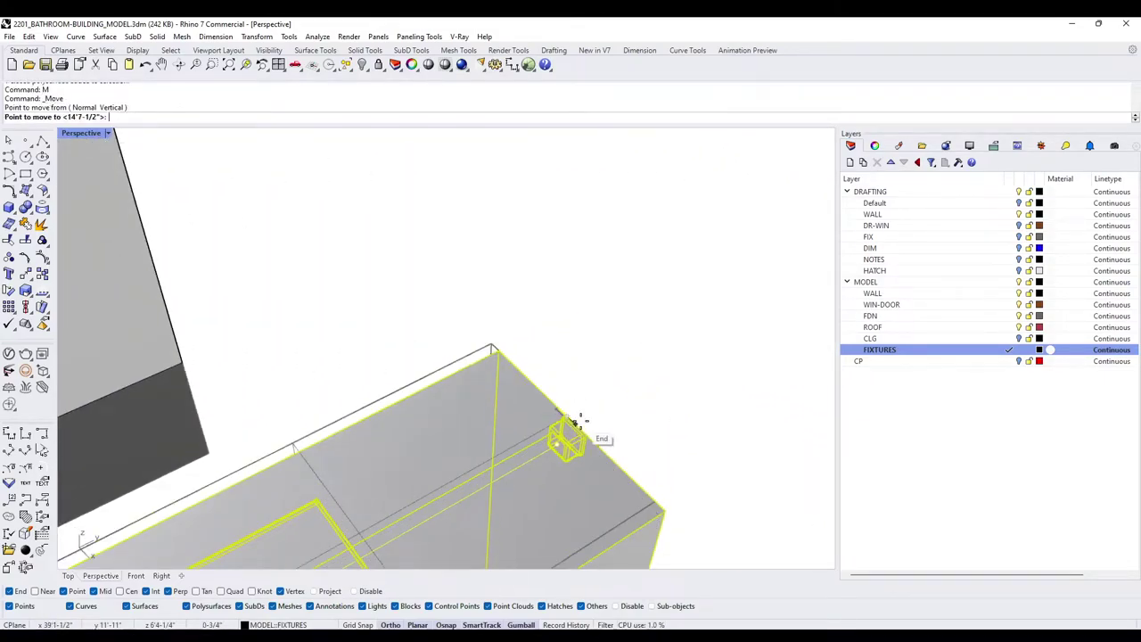
scroll(577, 419, down, 10)
right_drag(470, 328, 688, 361)
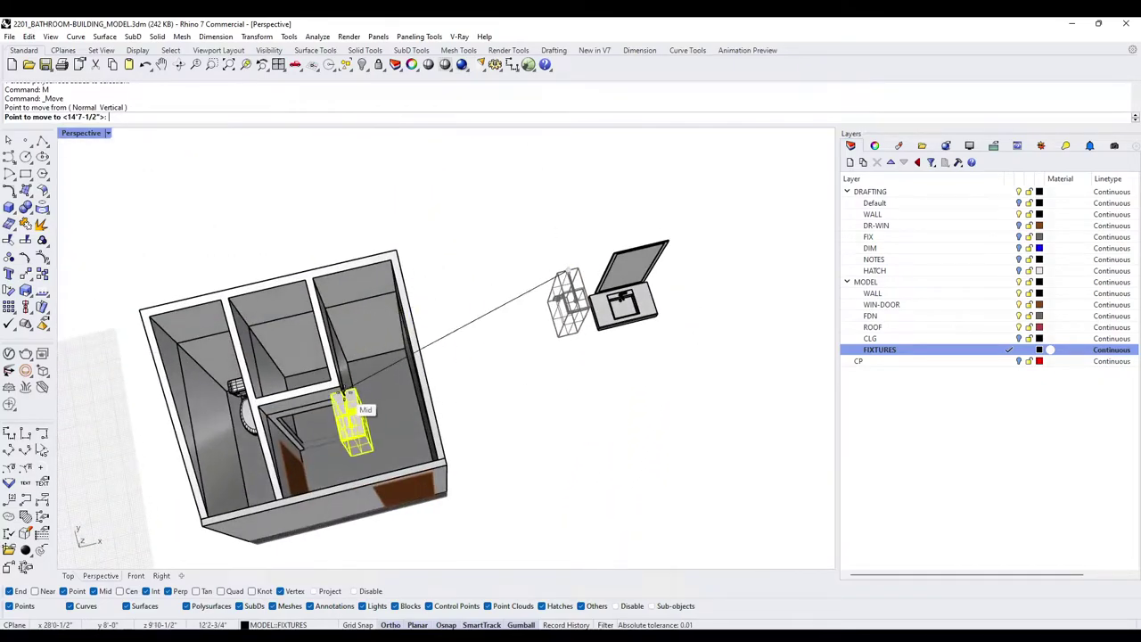
scroll(332, 387, up, 8)
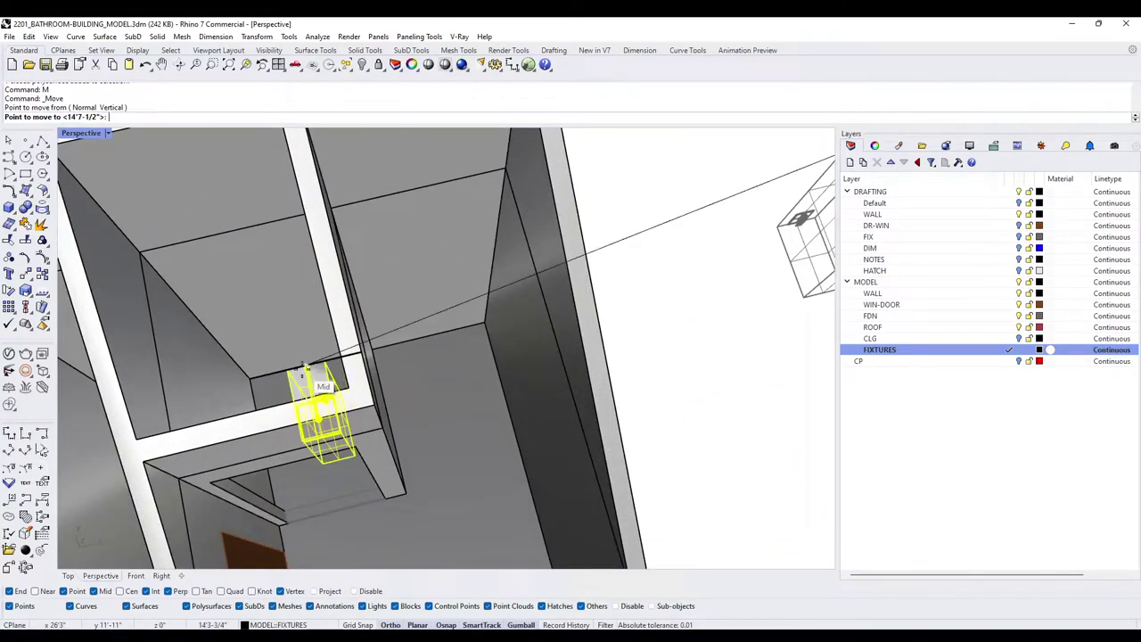
click(306, 367)
scroll(317, 400, down, 6)
Raise the shower fixtures with their bounding box by 4', and delete the box
right_drag(323, 435, 405, 385)
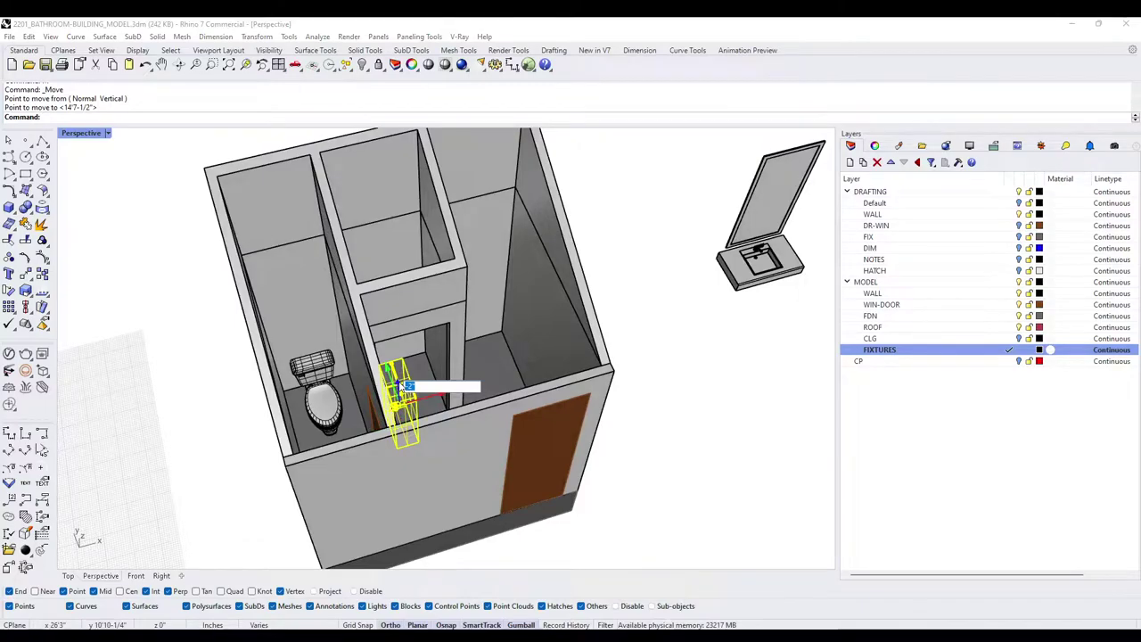
text(4')
key(Return)
key(Escape)
right_drag(398, 381, 520, 321)
click(424, 347)
key(Delete)
Create a solid bounding box around the vanity and mirror together
right_drag(742, 342, 678, 388)
drag(776, 404, 638, 269)
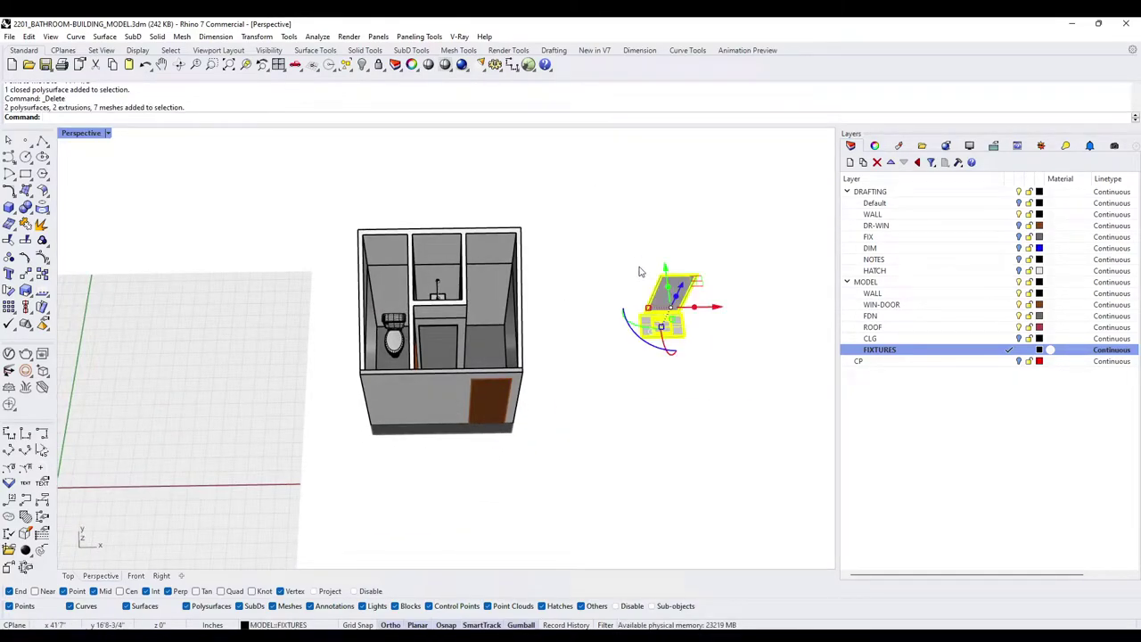
key(Return)
key(Return)
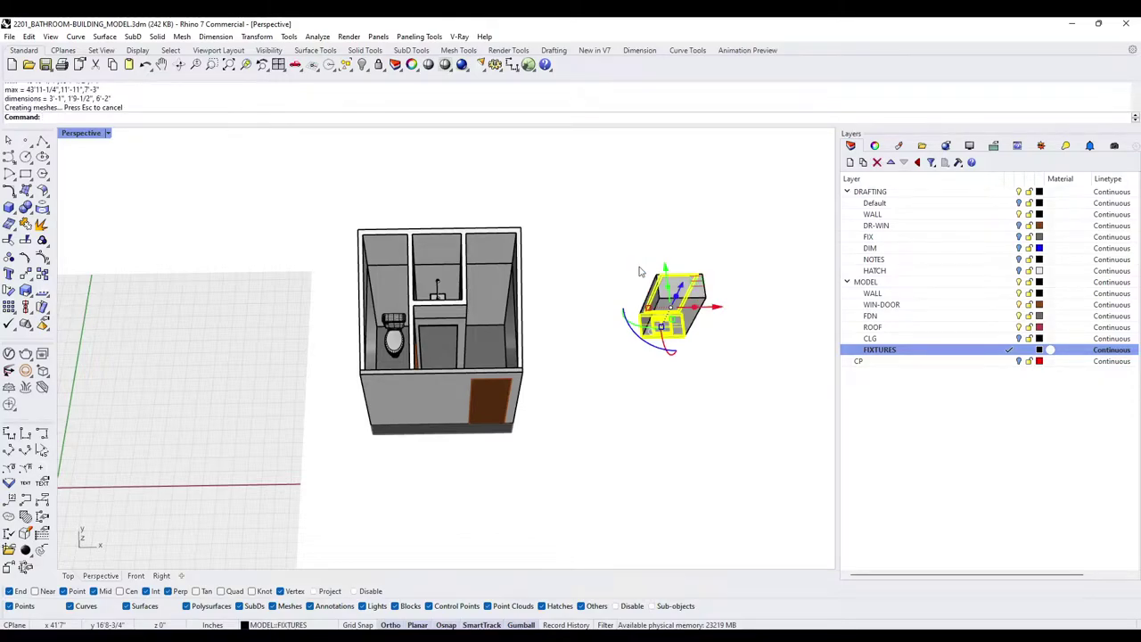
Move the vanity and mirror with their bounding box against the back wall of the compartment beside the shower, centred on the wall
scroll(712, 273, up, 3)
click(698, 370)
right_drag(698, 370, 701, 385)
text(m)
key(Return)
right_drag(645, 433, 575, 307)
click(305, 486)
scroll(394, 376, up, 7)
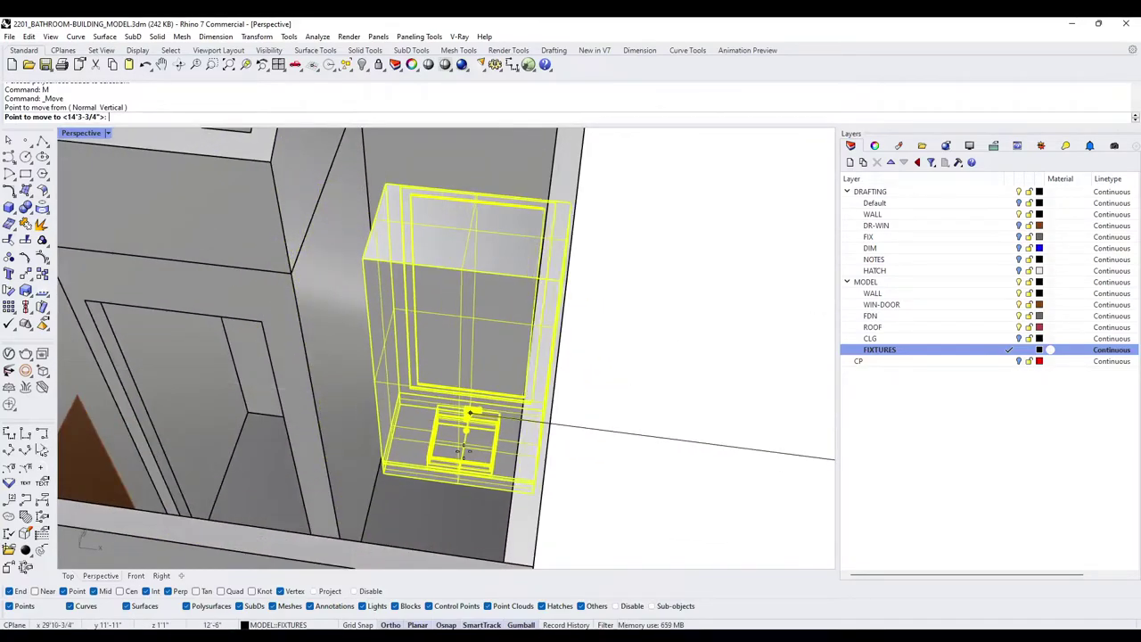
click(455, 439)
right_drag(383, 408, 443, 385)
key(Escape)
scroll(443, 380, down, 5)
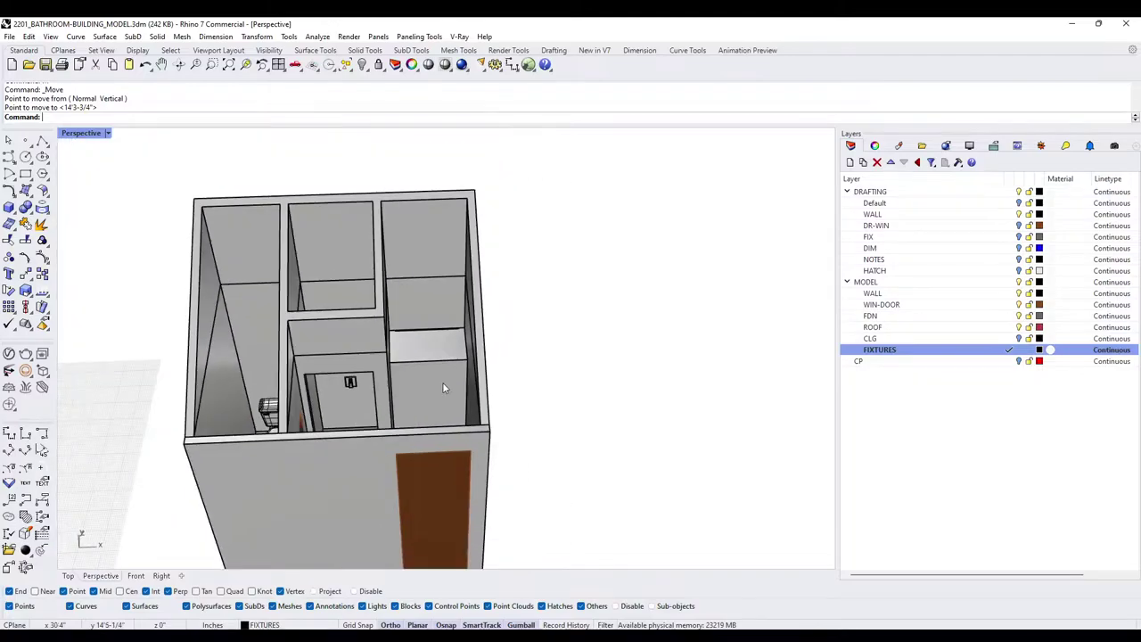
Delete the bounding box around the vanity and mirror inside the building
drag(360, 161, 523, 433)
key(Delete)
right_drag(411, 244, 399, 252)
scroll(417, 407, up, 6)
right_drag(418, 408, 416, 413)
scroll(415, 414, down, 8)
Raise the vanity and mirror together vertically off the floor against their back wall
drag(362, 224, 515, 455)
scroll(437, 426, up, 5)
right_drag(426, 401, 379, 362)
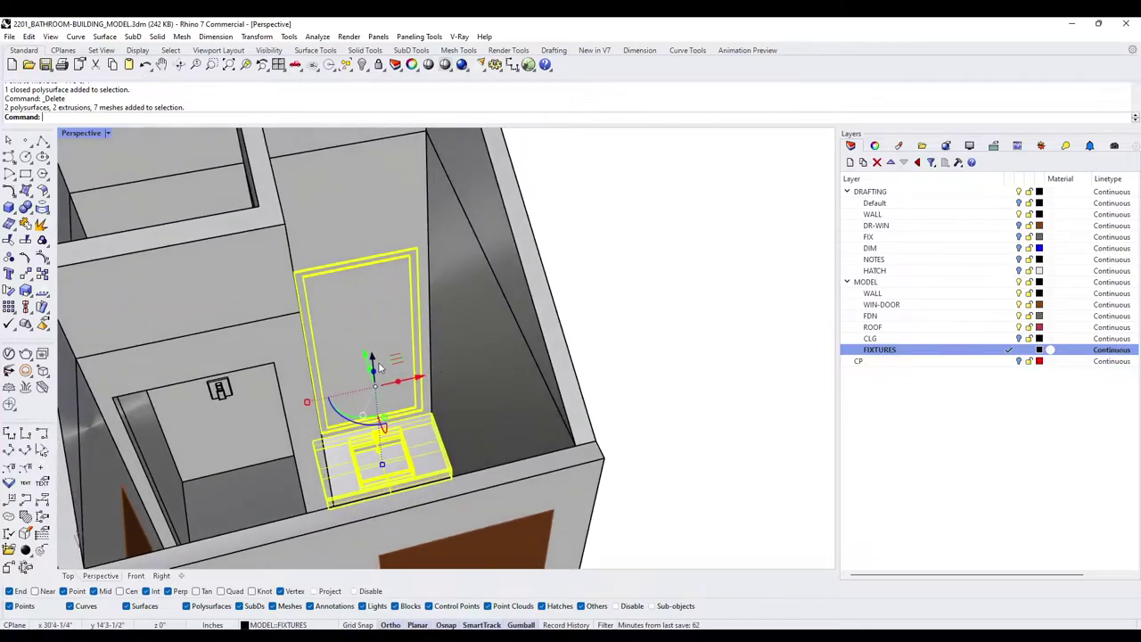
click(377, 360)
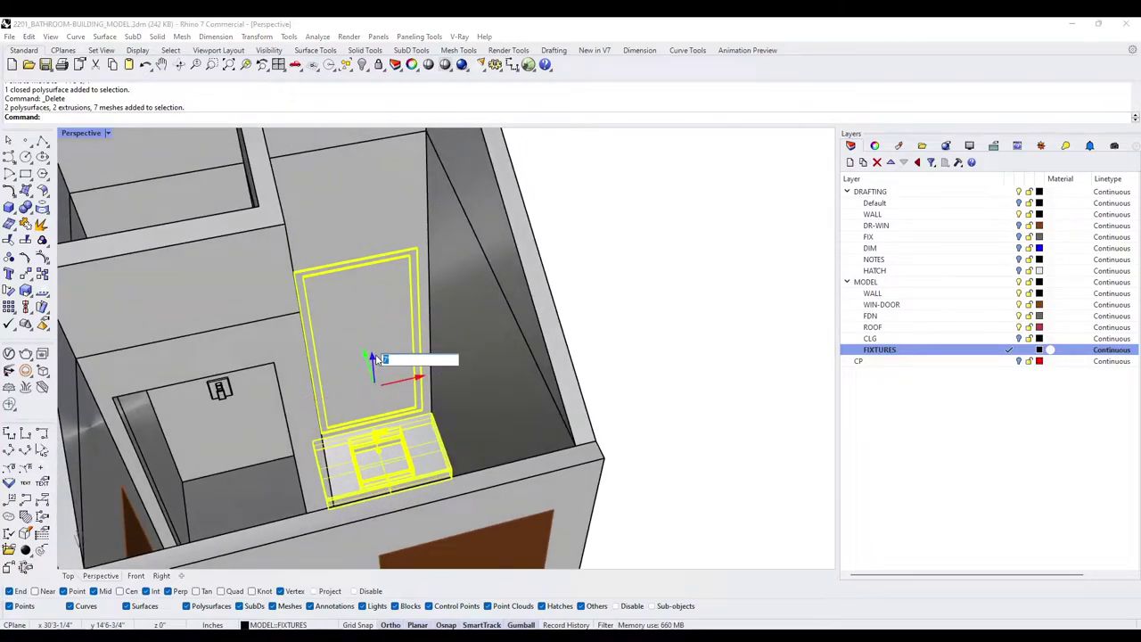
key(Escape)
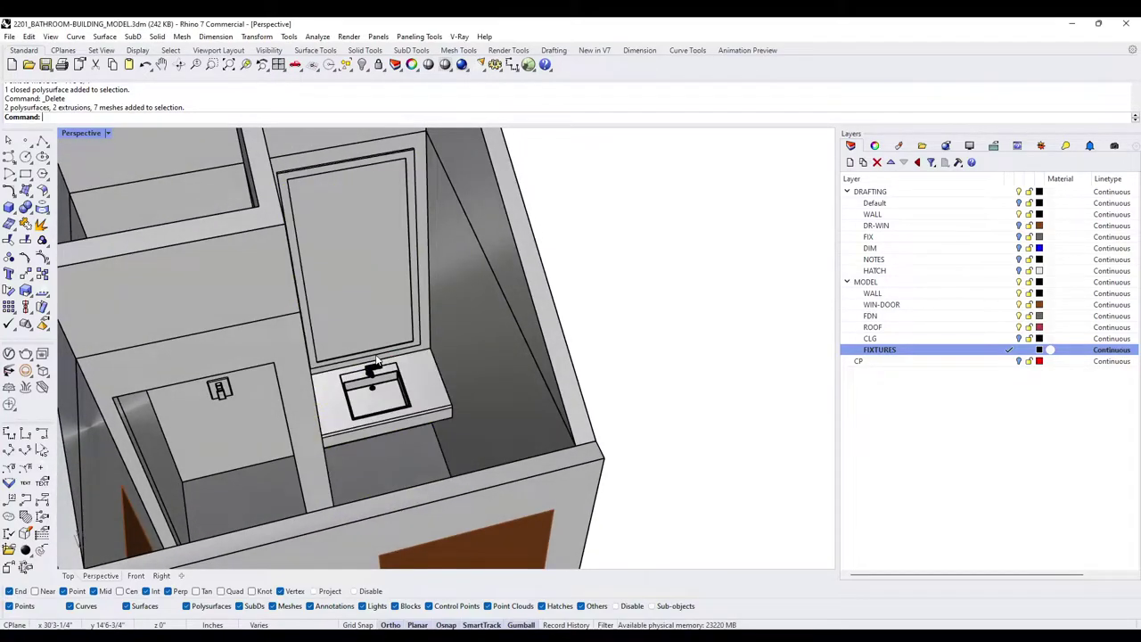
Show the hidden roof and make CP the current layer, displaying its clipping plane
right_drag(448, 388, 459, 423)
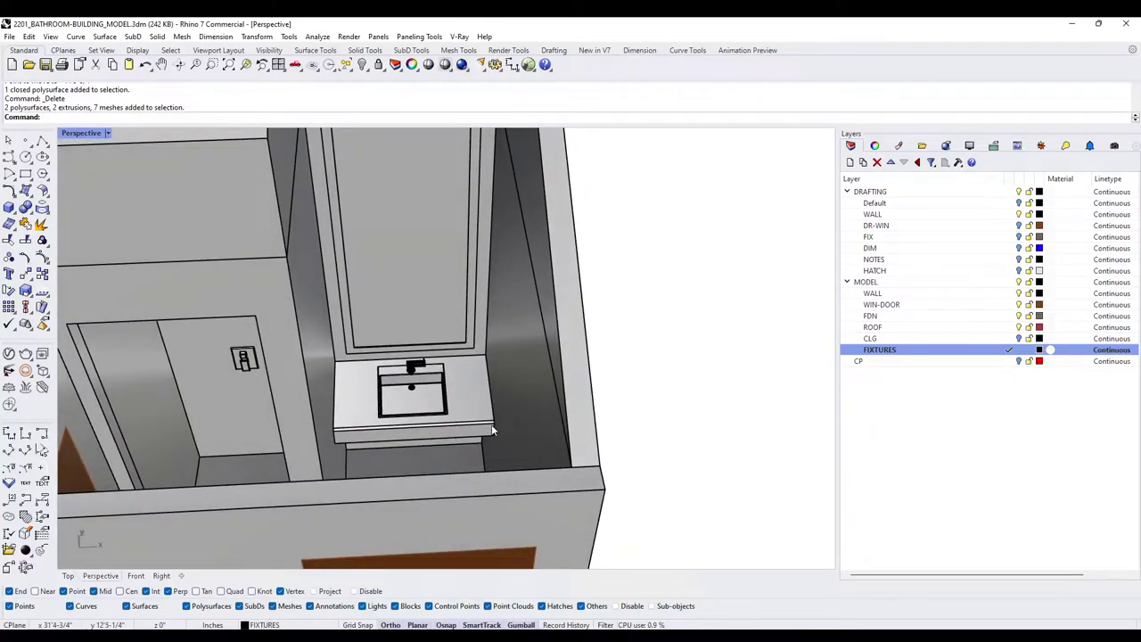
scroll(515, 392, down, 6)
mouse_move(517, 392)
right_down()
mouse_move(468, 394)
mouse_move(409, 467)
mouse_move(507, 540)
mouse_move(530, 456)
mouse_move(487, 473)
mouse_move(540, 395)
right_up()
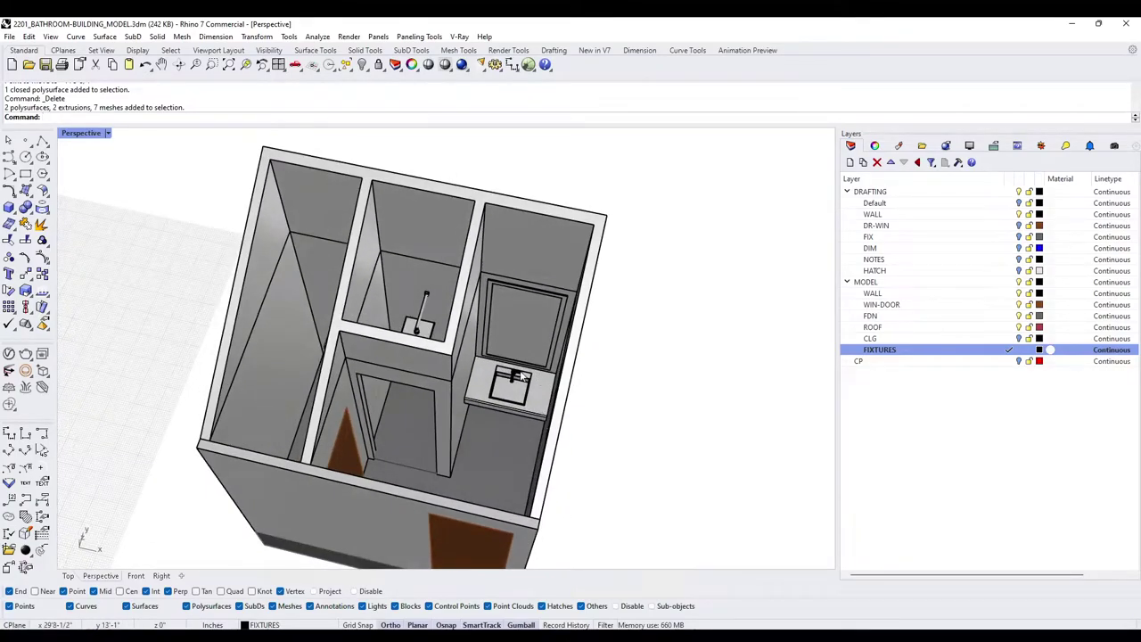
right_drag(480, 383, 546, 332)
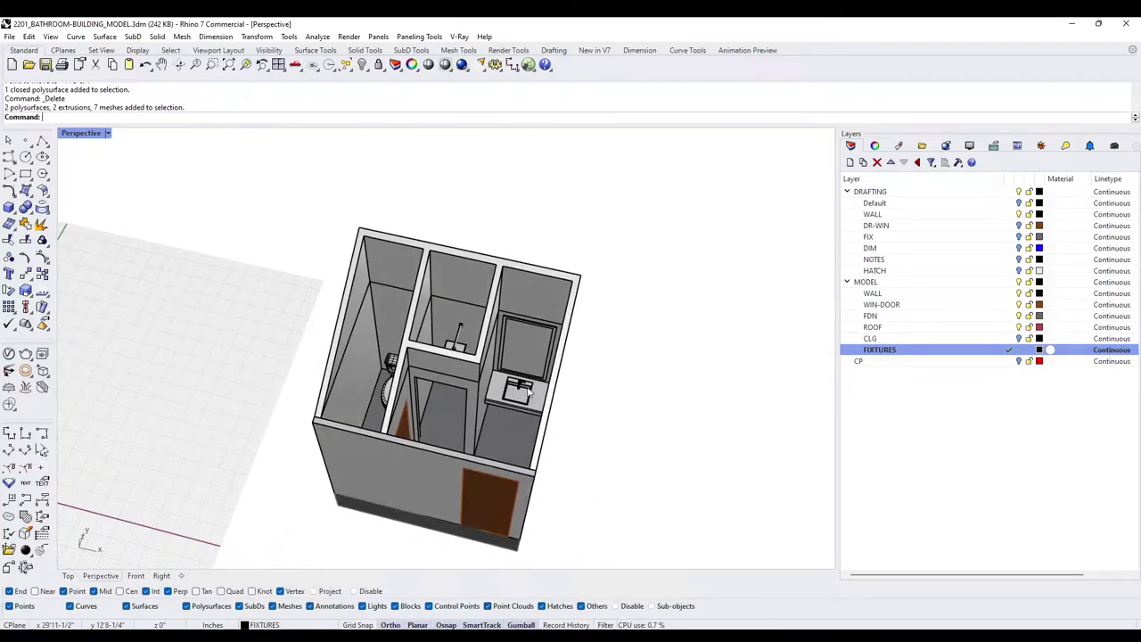
right_drag(472, 370, 606, 385)
right_drag(448, 370, 615, 370)
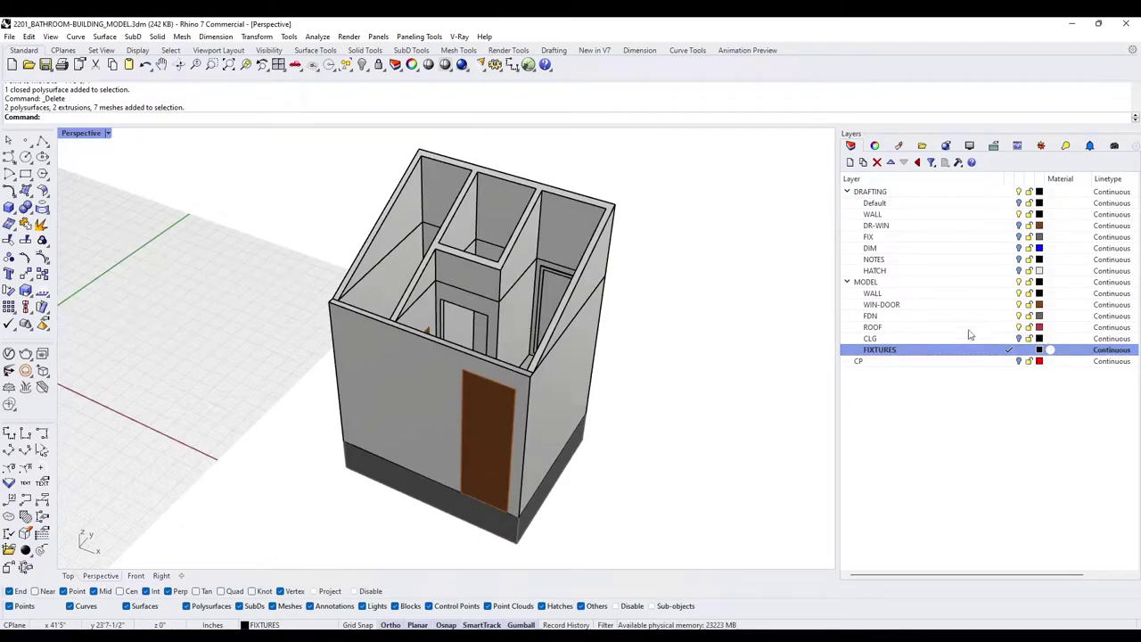
click(888, 362)
text(Show)
key(Return)
right_drag(657, 393, 1009, 378)
click(1010, 363)
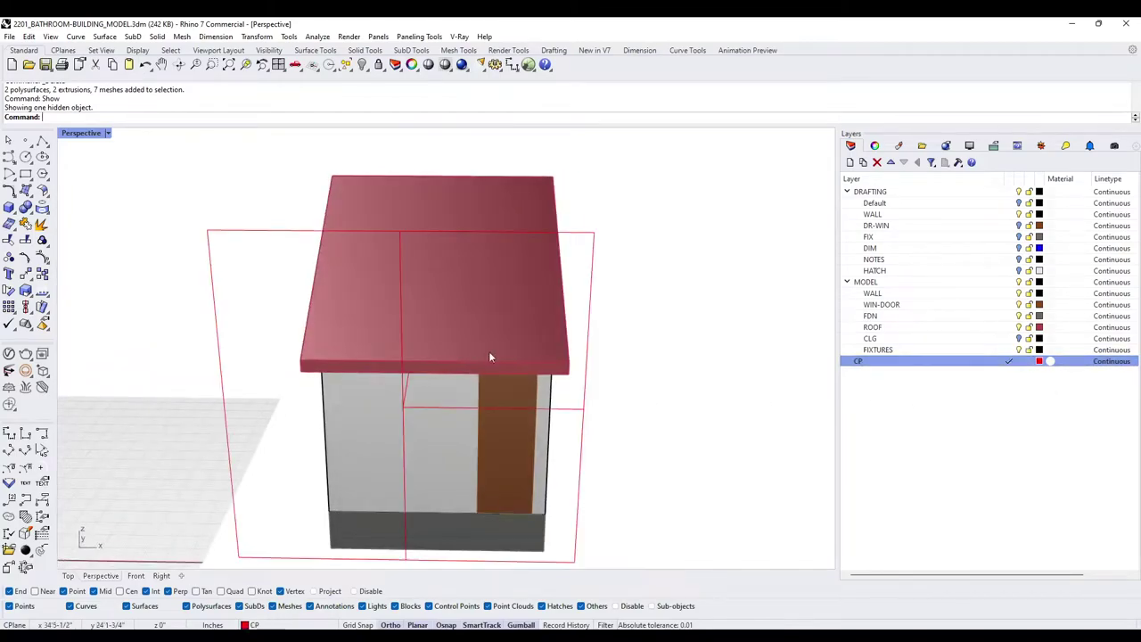
Move the clipping plane back through the building's front wall to cut open a section of the interior
right_drag(527, 357, 387, 412)
click(386, 414)
drag(415, 367, 474, 351)
right_drag(379, 406, 485, 384)
key(Escape)
scroll(489, 385, up, 4)
scroll(517, 384, up, 4)
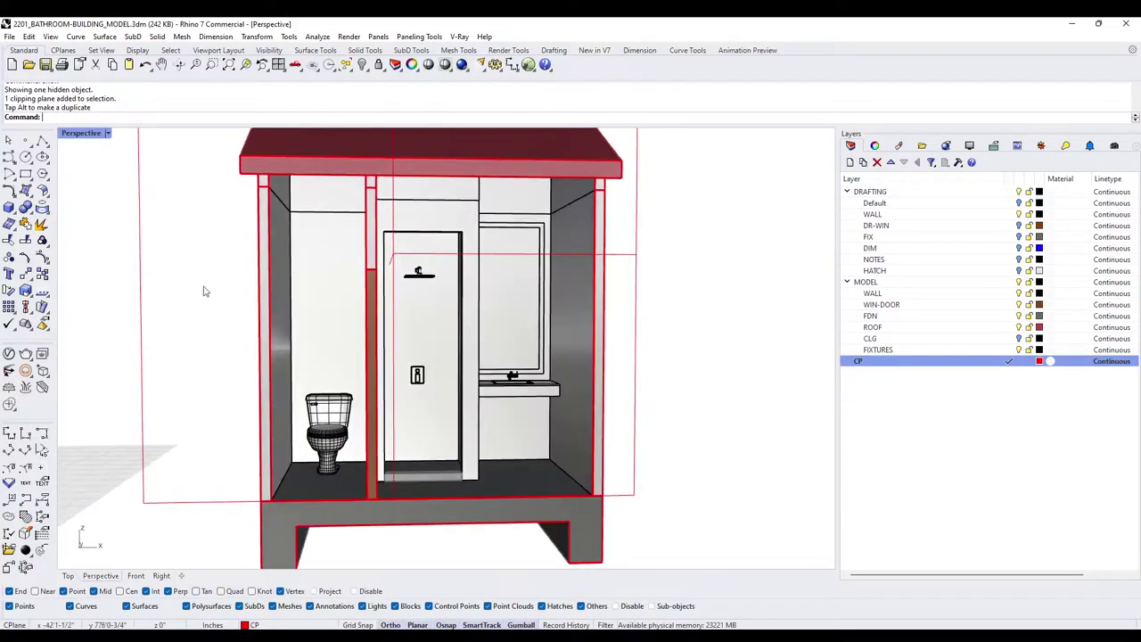
Set the Perspective viewport's display mode to Arctic and view the sectioned building at an angle
click(81, 134)
click(156, 239)
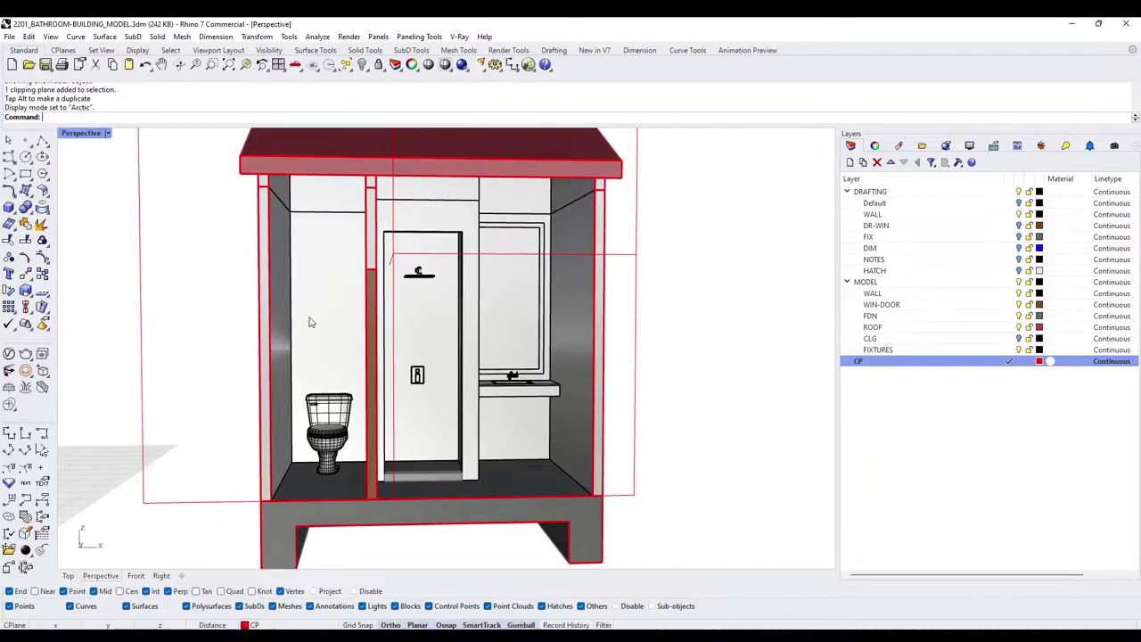
right_drag(332, 356, 436, 337)
scroll(433, 391, down, 4)
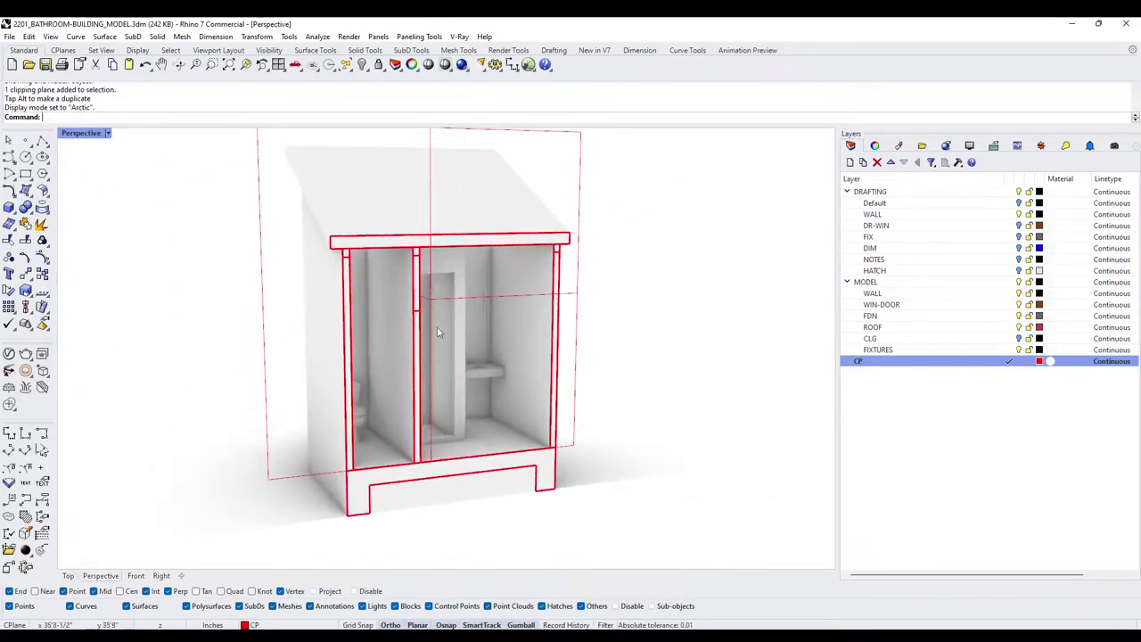
Reposition the clipping plane near the building's front and examine the toilet, shower and vanity compartments in section
click(432, 301)
drag(432, 260, 437, 326)
click(717, 366)
right_drag(633, 449, 553, 455)
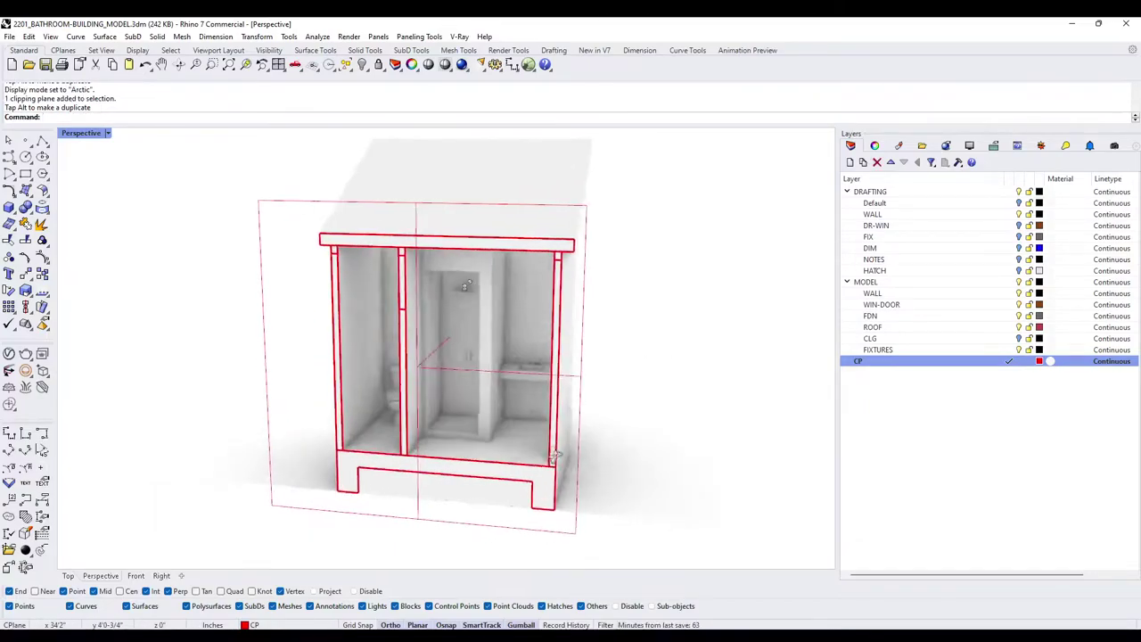
scroll(369, 464, up, 8)
right_drag(348, 451, 344, 436)
scroll(344, 434, down, 6)
scroll(366, 365, up, 4)
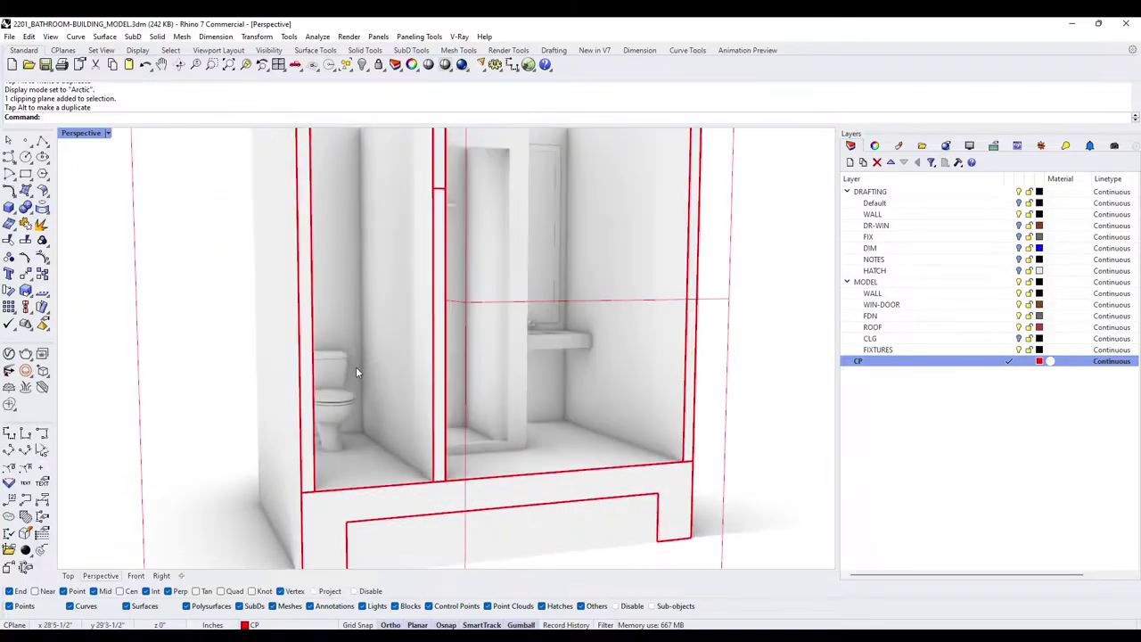
scroll(356, 374, down, 4)
scroll(429, 477, up, 3)
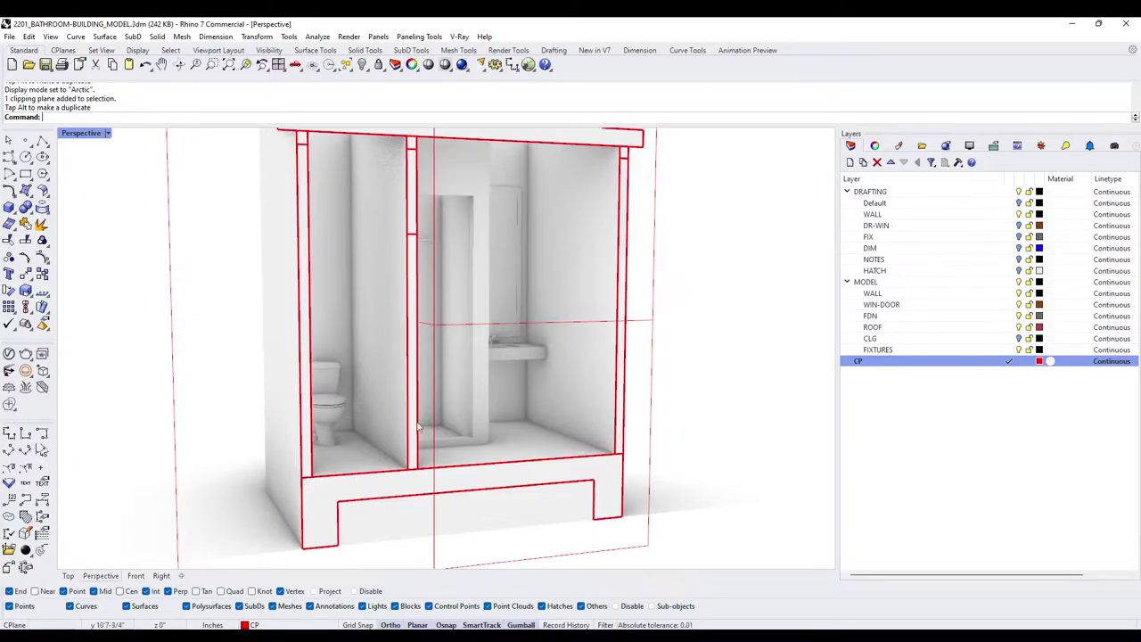
Slide the clipping plane through the section and out in front of the building to close up the cut
right_drag(427, 339, 431, 369)
click(435, 335)
mouse_move(427, 323)
mouse_down()
mouse_move(374, 266)
mouse_move(418, 315)
mouse_up()
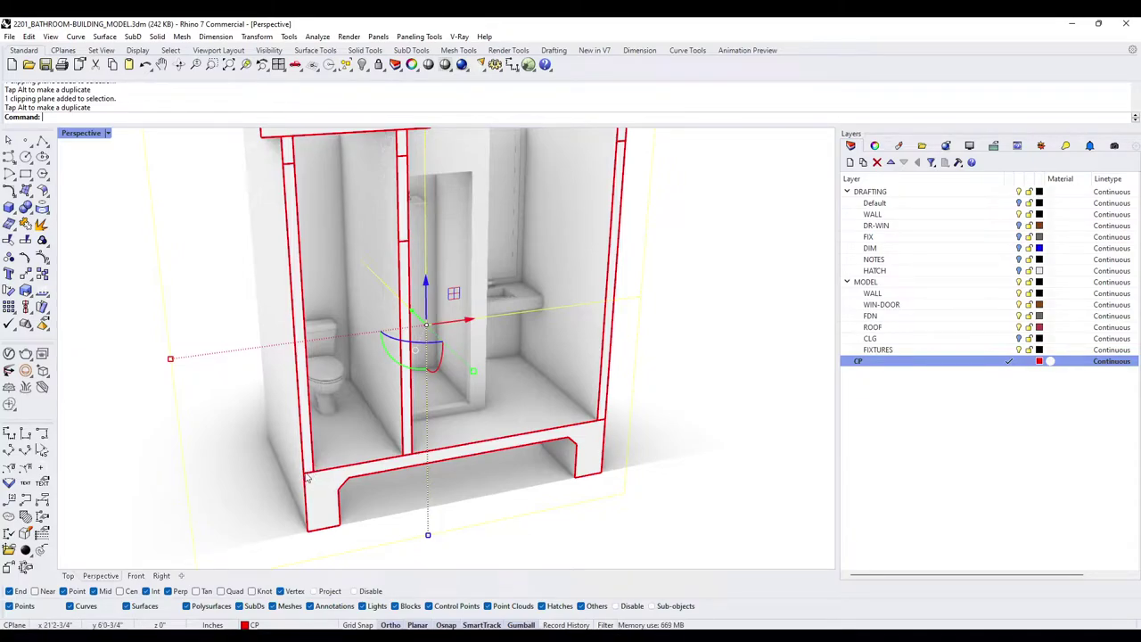
scroll(554, 294, down, 6)
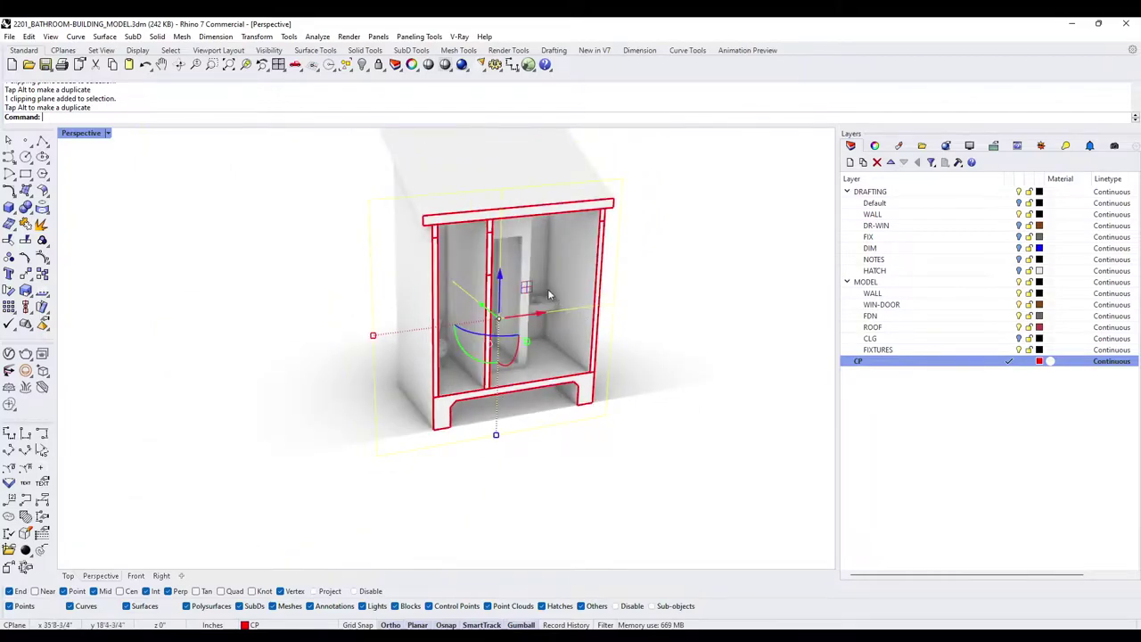
right_drag(554, 293, 526, 355)
drag(479, 364, 503, 419)
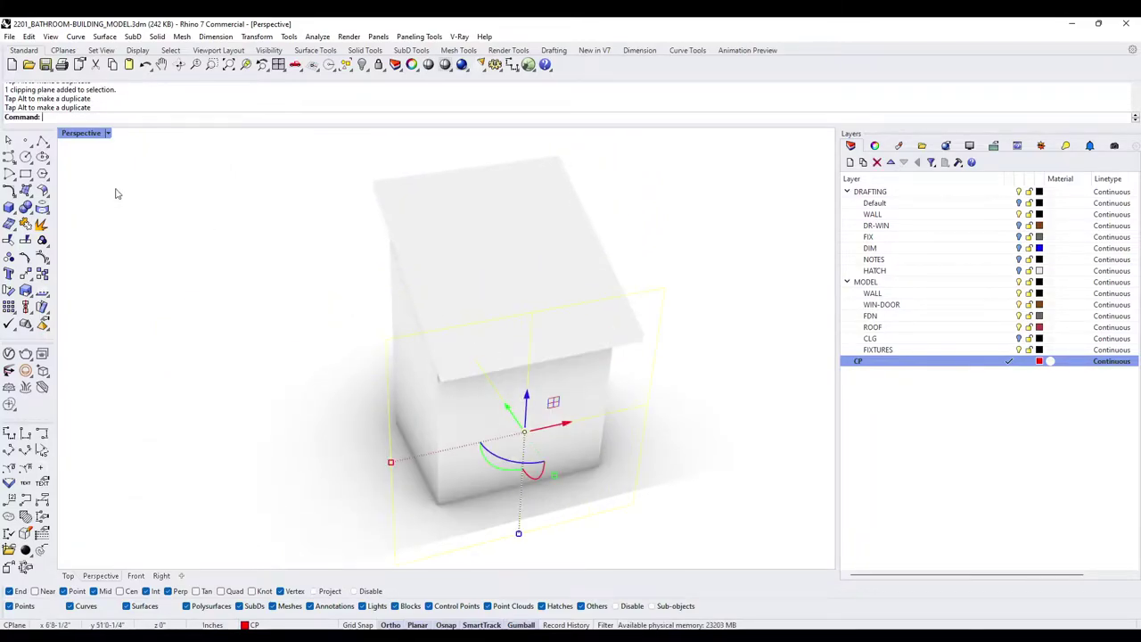
Set the Perspective viewport's display mode to Shaded and delete the clipping plane
click(87, 134)
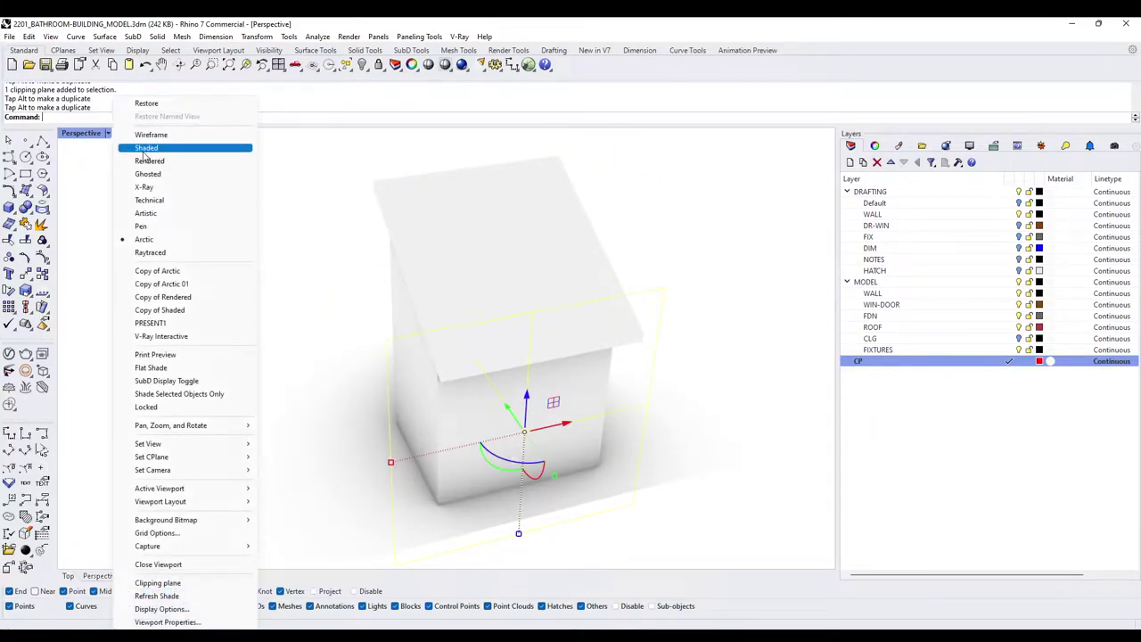
click(145, 150)
mouse_move(630, 327)
right_down()
mouse_move(453, 306)
mouse_move(491, 357)
mouse_move(545, 357)
right_up()
scroll(453, 306, down, 3)
key(Delete)
Duplicate the whole building along the X axis, leaving the original in place
drag(719, 513, 361, 181)
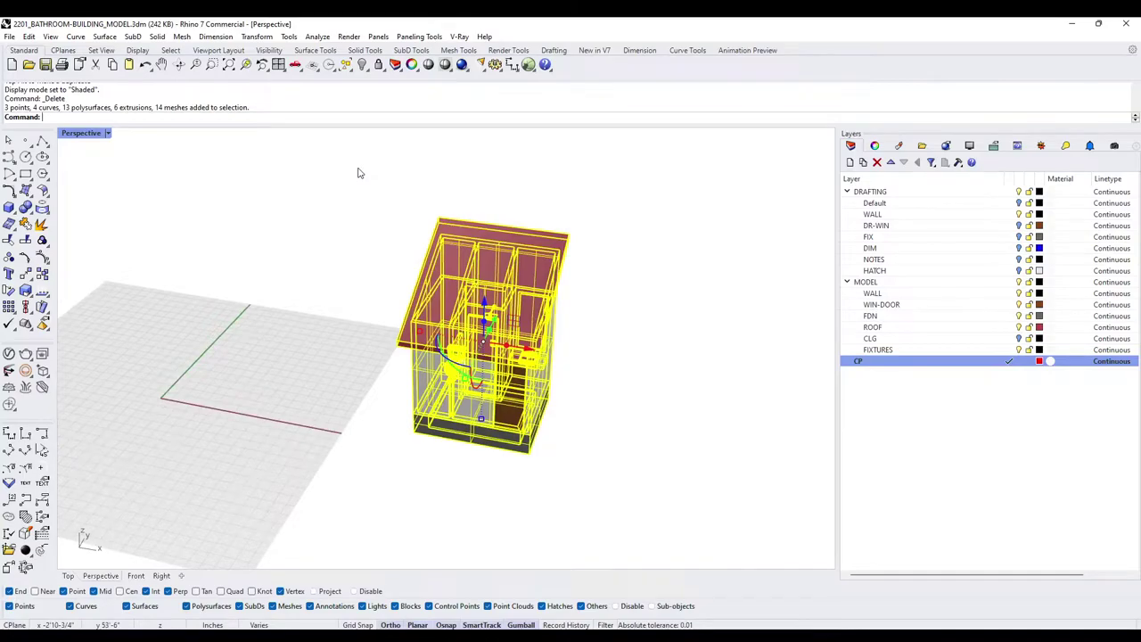
drag(530, 355, 740, 403)
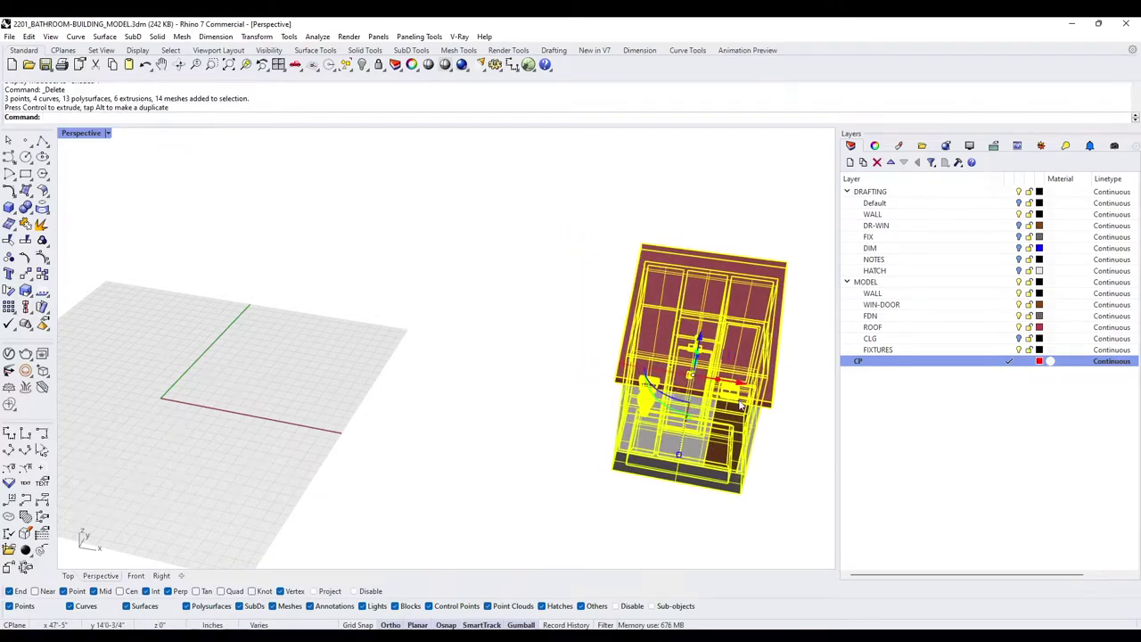
key(ctrl+z)
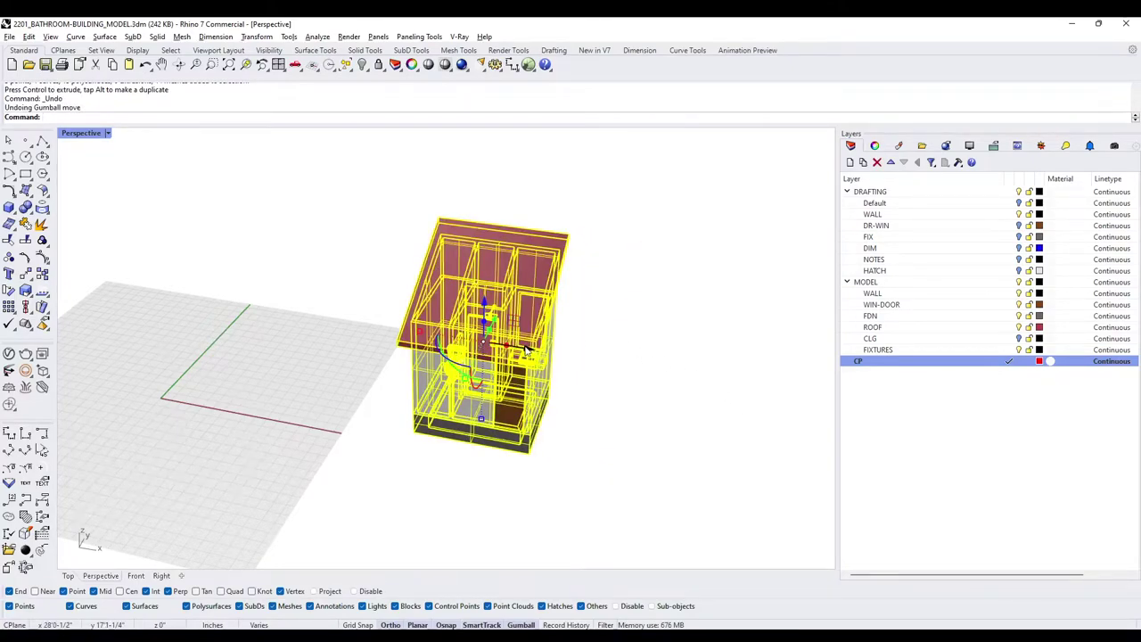
drag(526, 349, 739, 399)
click(758, 495)
Examine the copied building's roof, walls and foundation from above and below
shift+right_drag(762, 507, 551, 243)
click(551, 243)
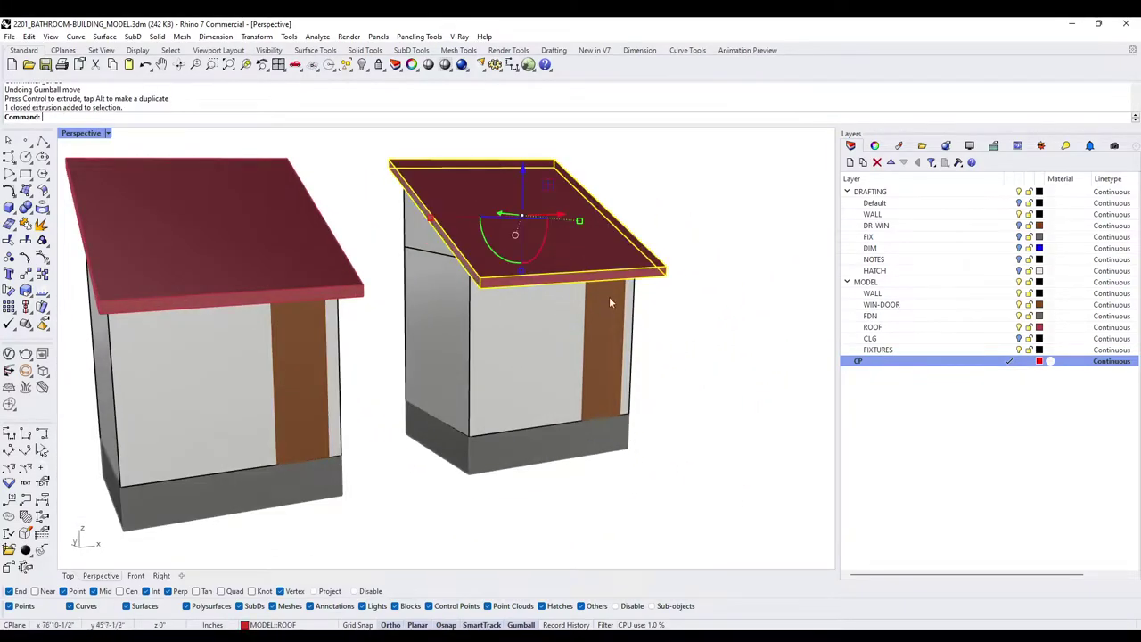
right_drag(607, 293, 567, 267)
click(563, 274)
right_drag(688, 369, 543, 333)
key(Escape)
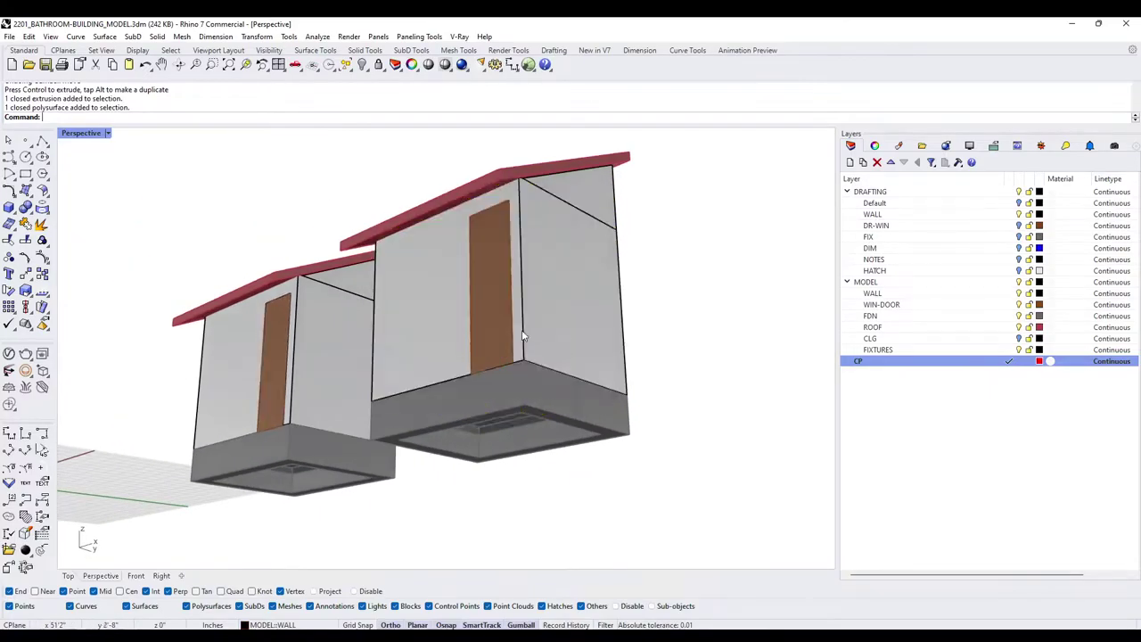
scroll(444, 356, up, 6)
click(444, 356)
right_drag(444, 357, 624, 445)
key(Escape)
Isolate the walls of the copied building and make FDN the current layer
scroll(624, 445, down, 4)
click(560, 440)
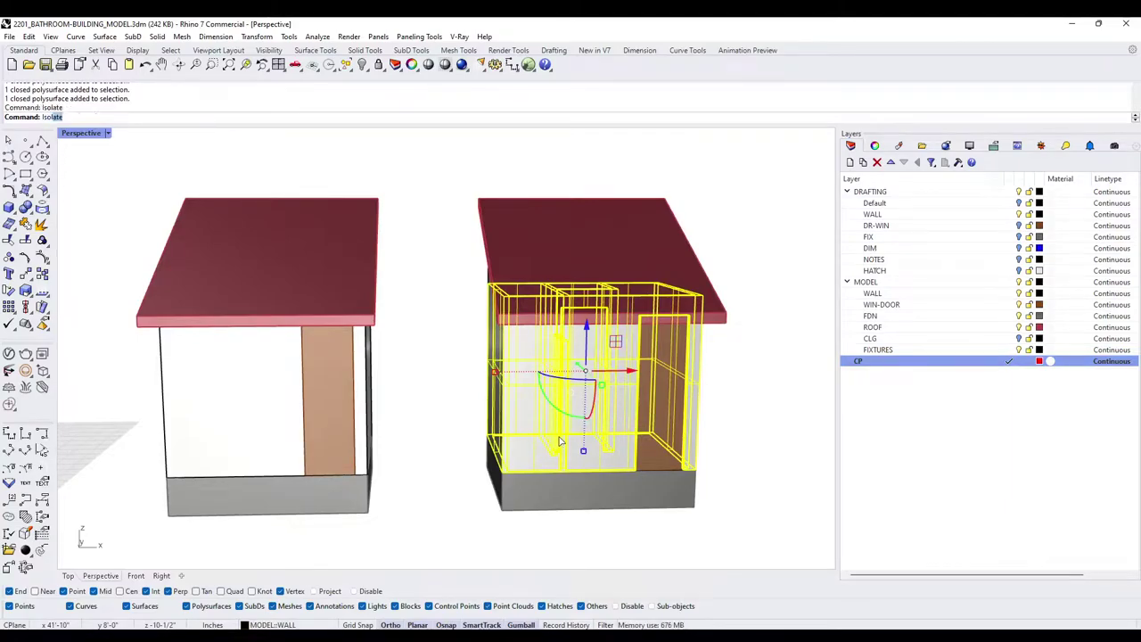
key(Return)
key(Escape)
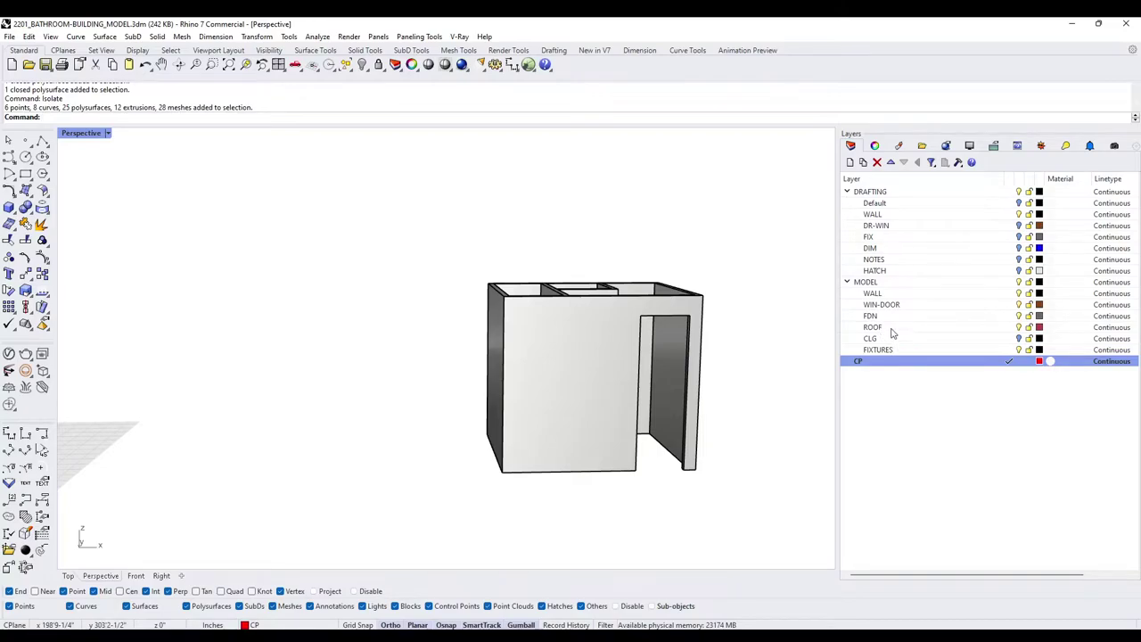
click(1009, 317)
Extrude the bottom face of the isolated walls 4" upward into a solid base curb with ExtrudeSrf
right_drag(687, 441, 662, 337)
scroll(571, 383, up, 3)
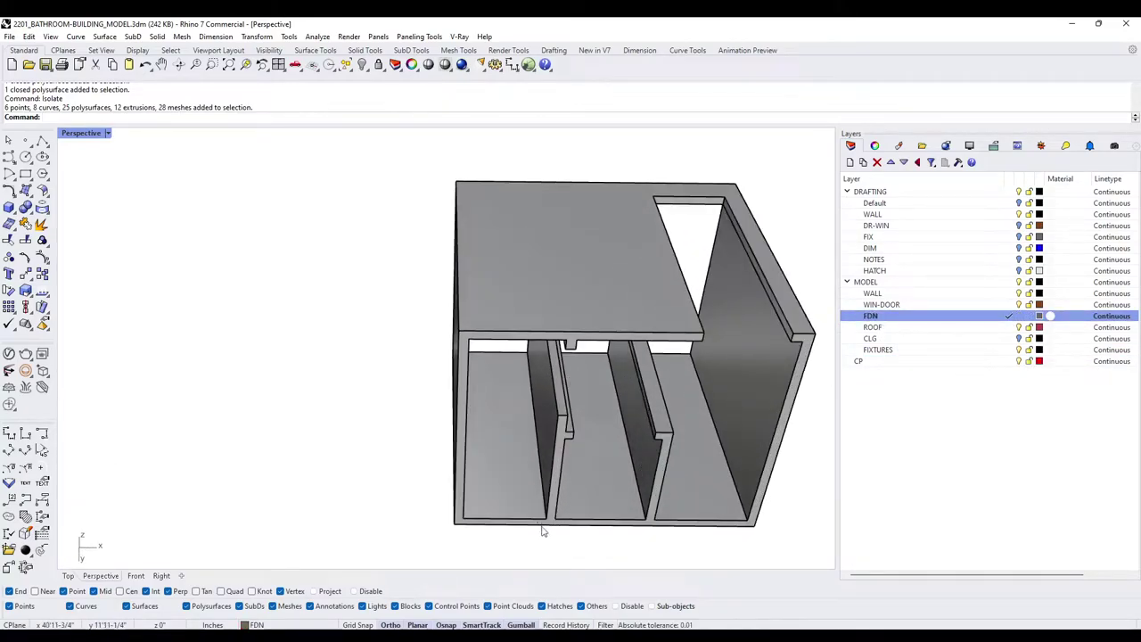
shift+right_drag(595, 375, 539, 341)
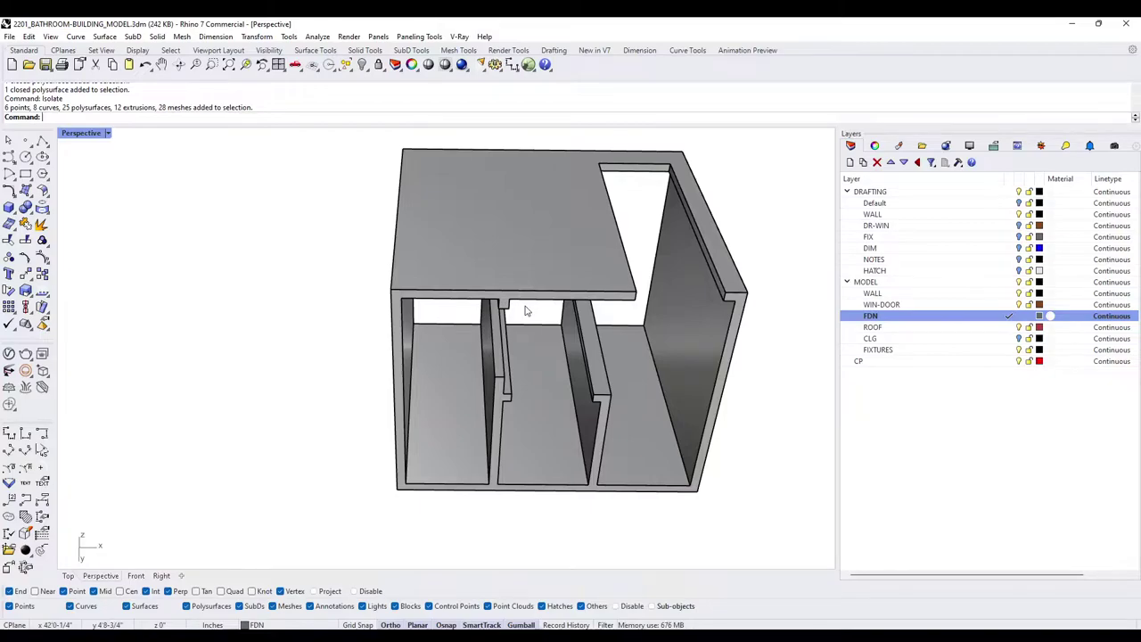
scroll(525, 310, up, 2)
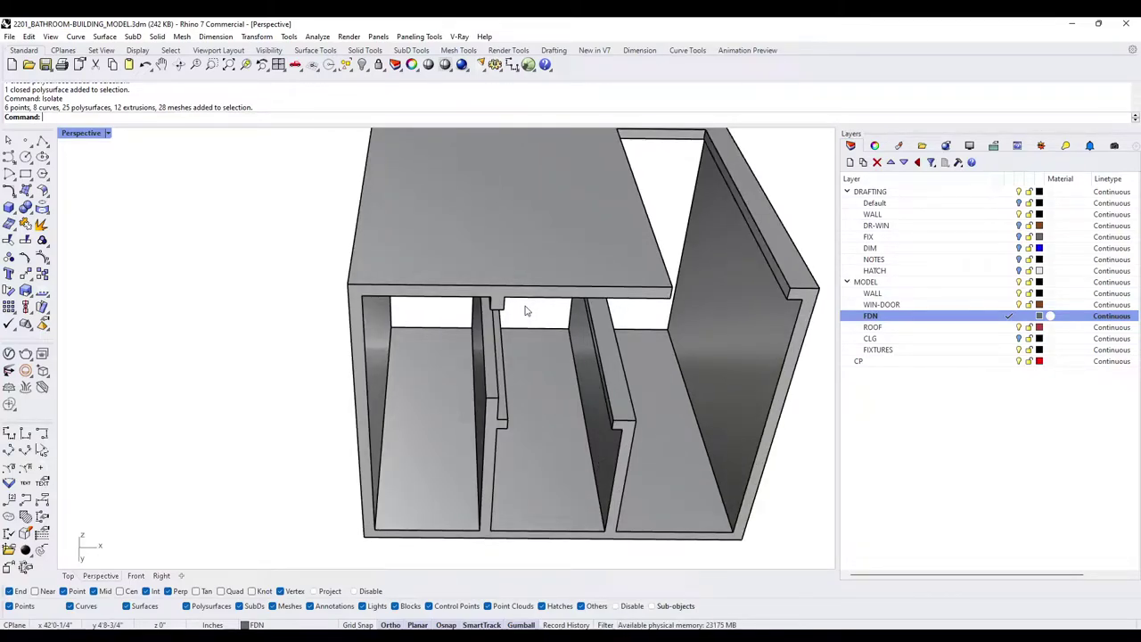
text(ExtrudeSrf)
key(Return)
scroll(487, 288, up, 5)
click(500, 297)
scroll(500, 297, down, 8)
right_drag(420, 311, 390, 451)
key(Return)
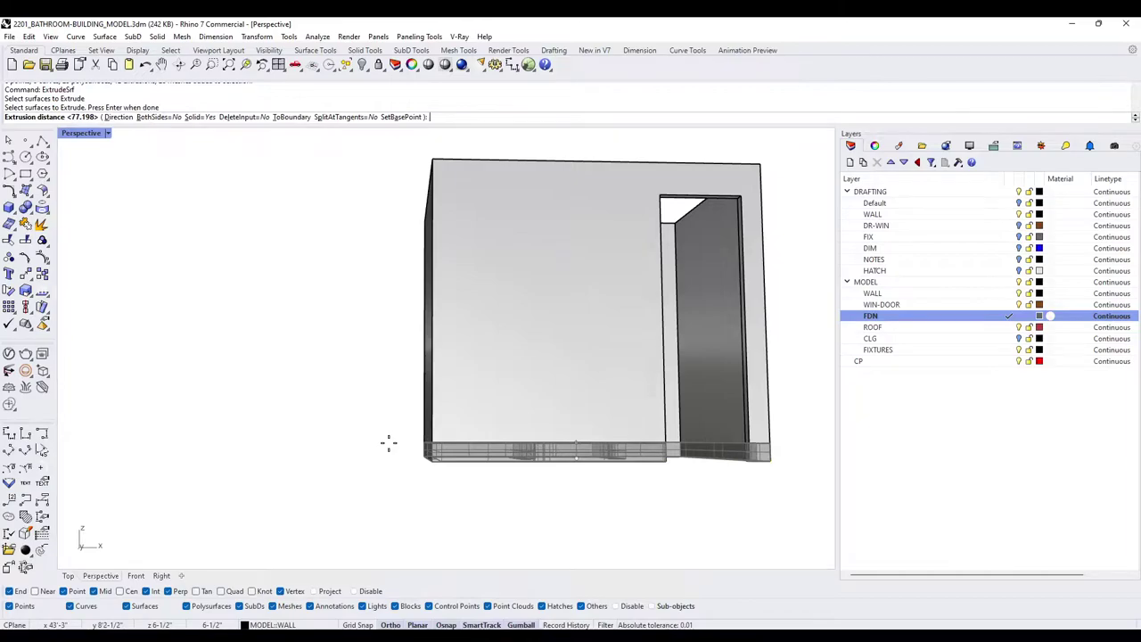
text(4)
key(Return)
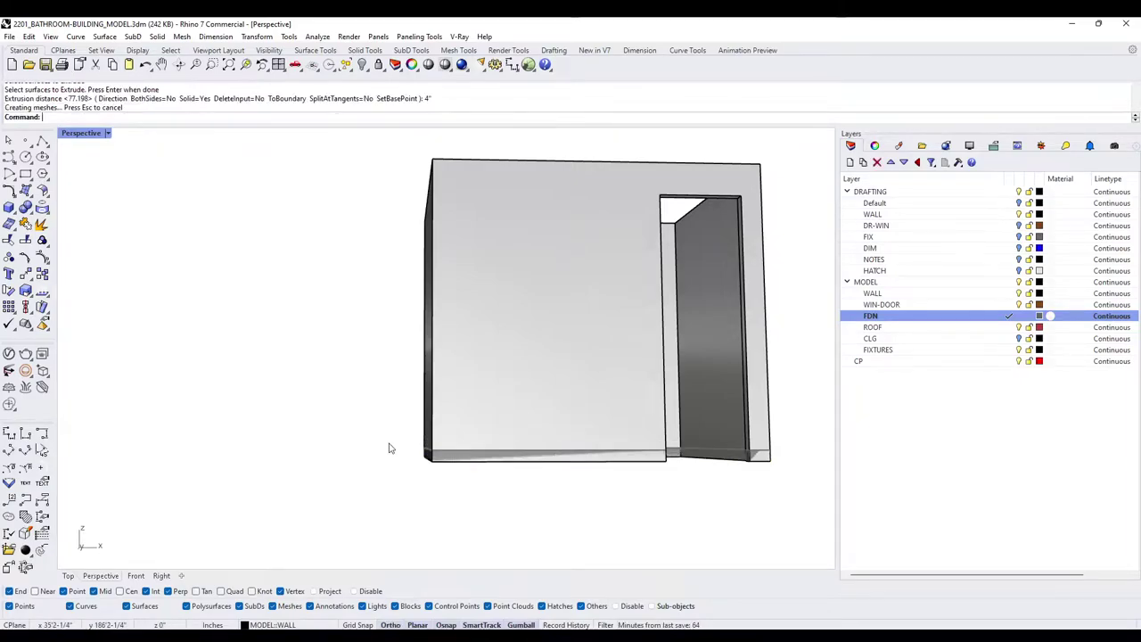
Subtract the 4" base curb from the walls with a Boolean difference, keeping the curb as a separate solid
right_drag(408, 450, 571, 376)
click(583, 348)
text(BD)
key(Return)
click(562, 424)
key(Return)
key(Escape)
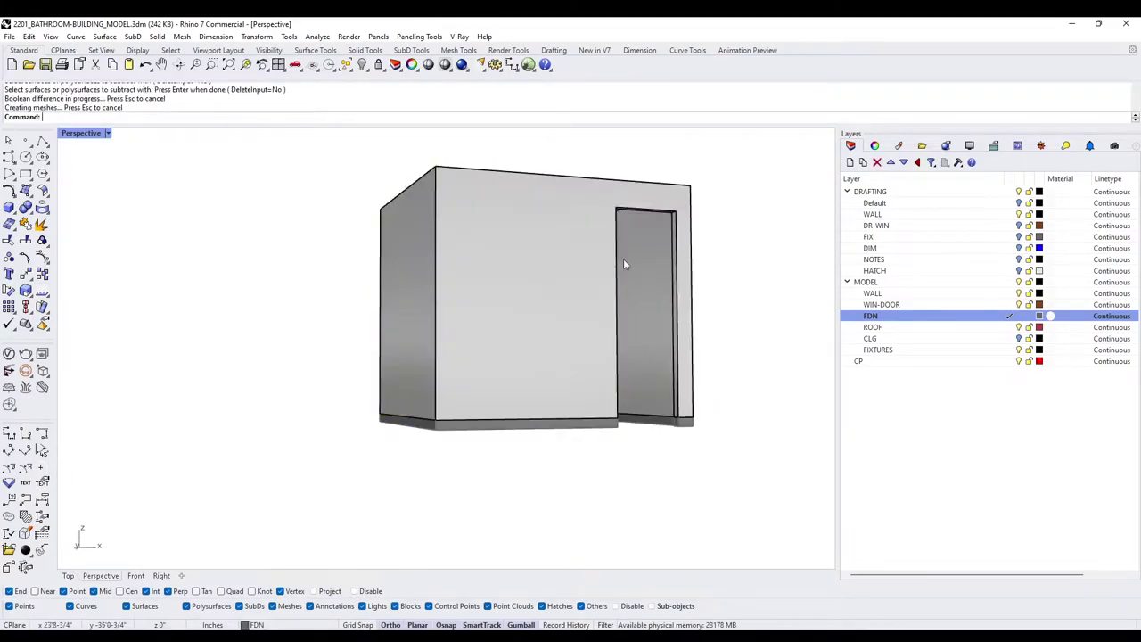
Create a solid box over part of the base curb beside the door opening, using the curb's corner and edge midpoint
click(567, 419)
scroll(570, 434, up, 10)
right_drag(614, 477, 482, 163)
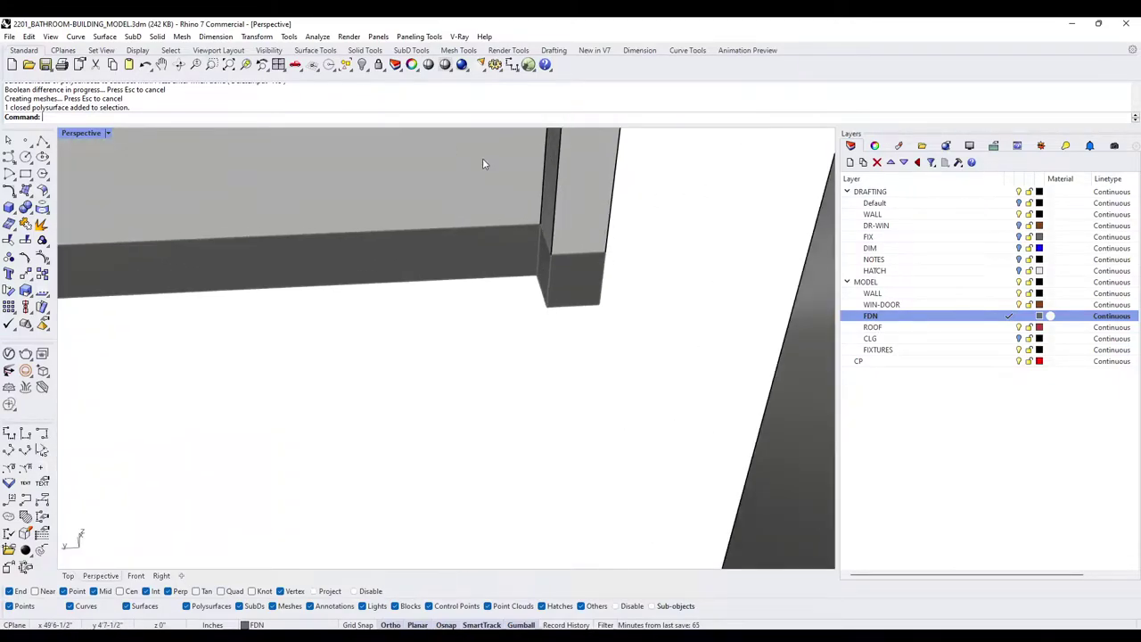
click(9, 206)
click(526, 276)
right_drag(527, 275, 508, 479)
scroll(508, 478, up, 3)
click(508, 426)
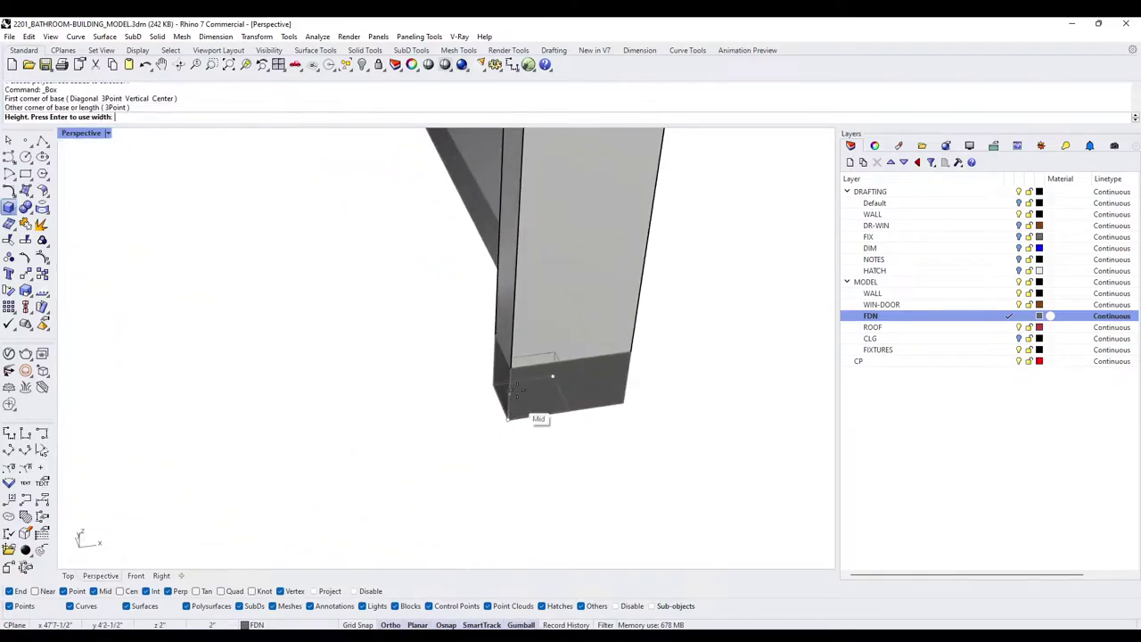
click(595, 388)
Subtract the box from the base curb beside the door opening with a Boolean difference, and delete the box
click(596, 391)
text(BD)
key(Return)
click(543, 396)
key(Return)
click(542, 395)
scroll(540, 397, down, 5)
key(Delete)
Extrude the end face of the front curb at the entrance door opening 2" into a solid with ExtrudeSrf
right_drag(541, 399, 40, 245)
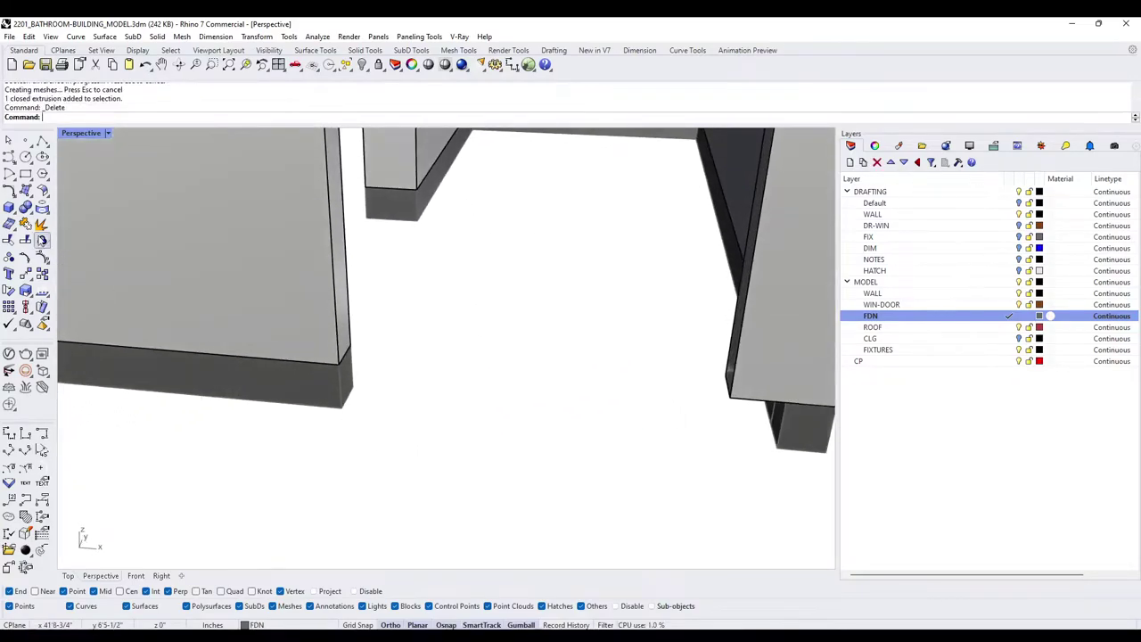
click(12, 208)
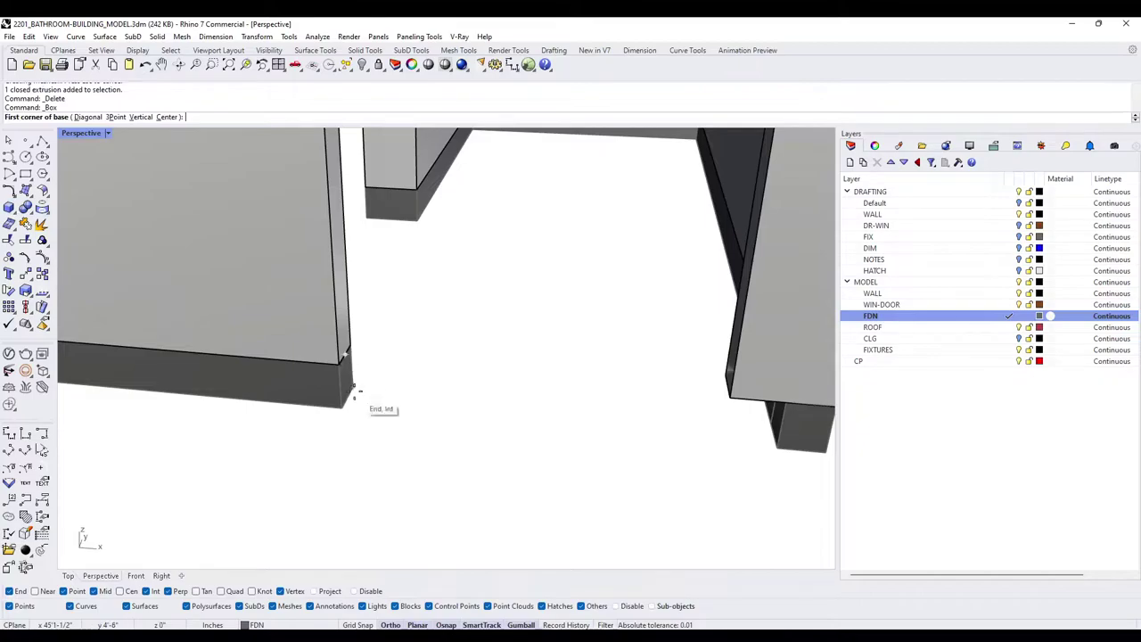
key(Escape)
text(ExtrudeSrf)
key(Return)
click(348, 379)
key(Return)
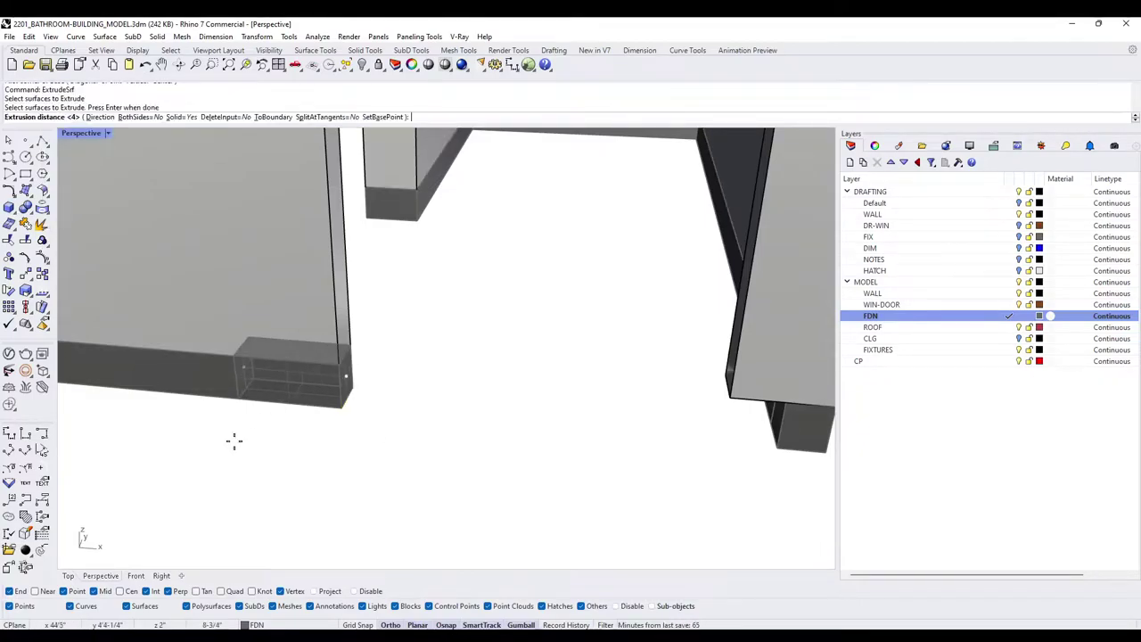
text(2")
key(Return)
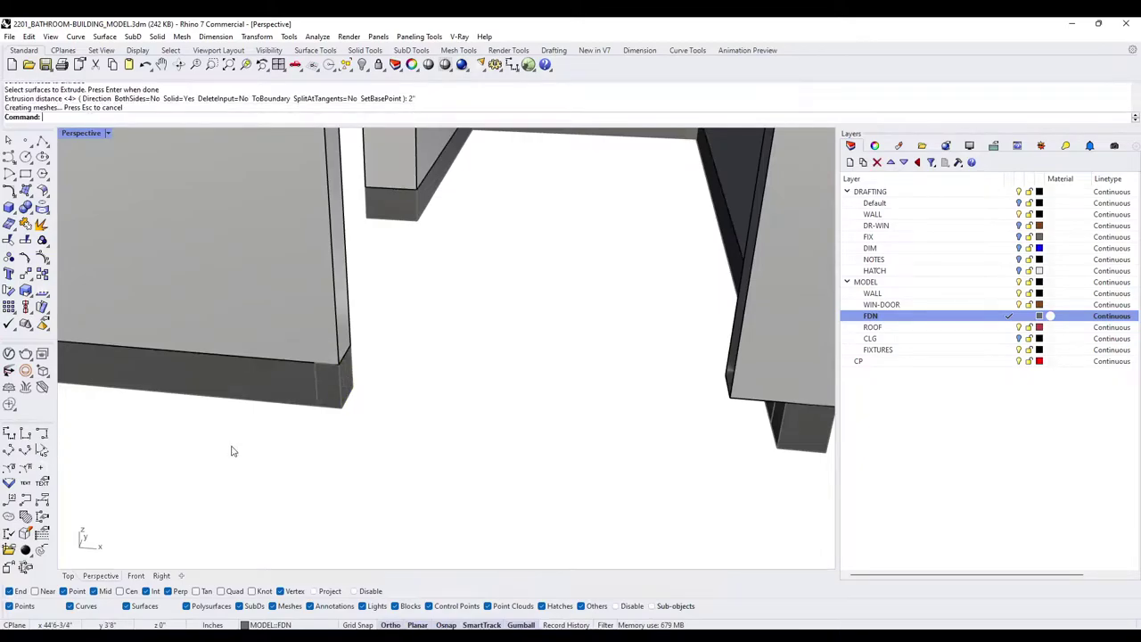
Subtract the 2" end block from the base curb at the entrance opening with a Boolean difference, keeping the block
click(305, 395)
text(BD)
key(Return)
key(Escape)
key(Escape)
click(307, 377)
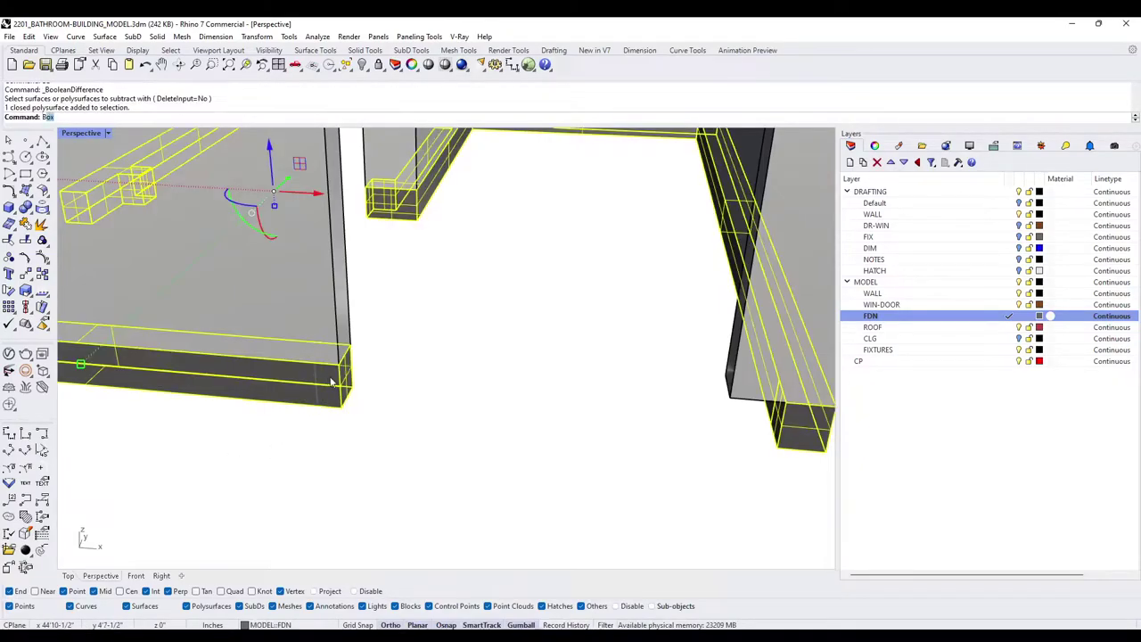
scroll(280, 373, down, 3)
scroll(304, 374, down, 2)
scroll(306, 375, down, 2)
right_drag(329, 386, 523, 346)
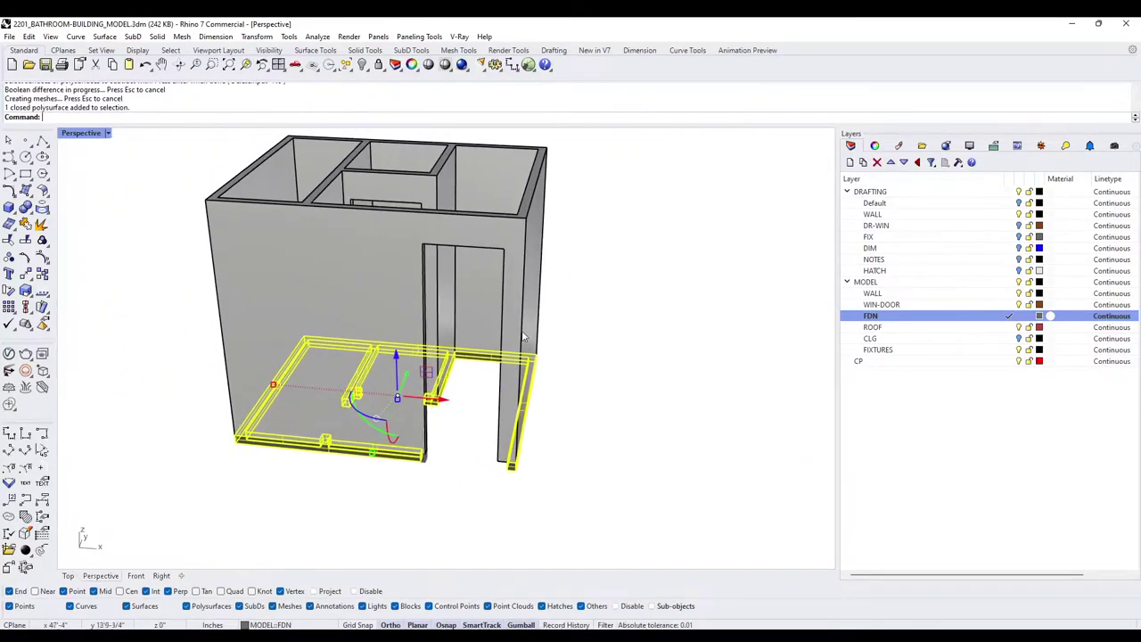
Match the 2" end block's properties to the walls and join it to them with a Boolean union
scroll(431, 314, up, 5)
click(370, 450)
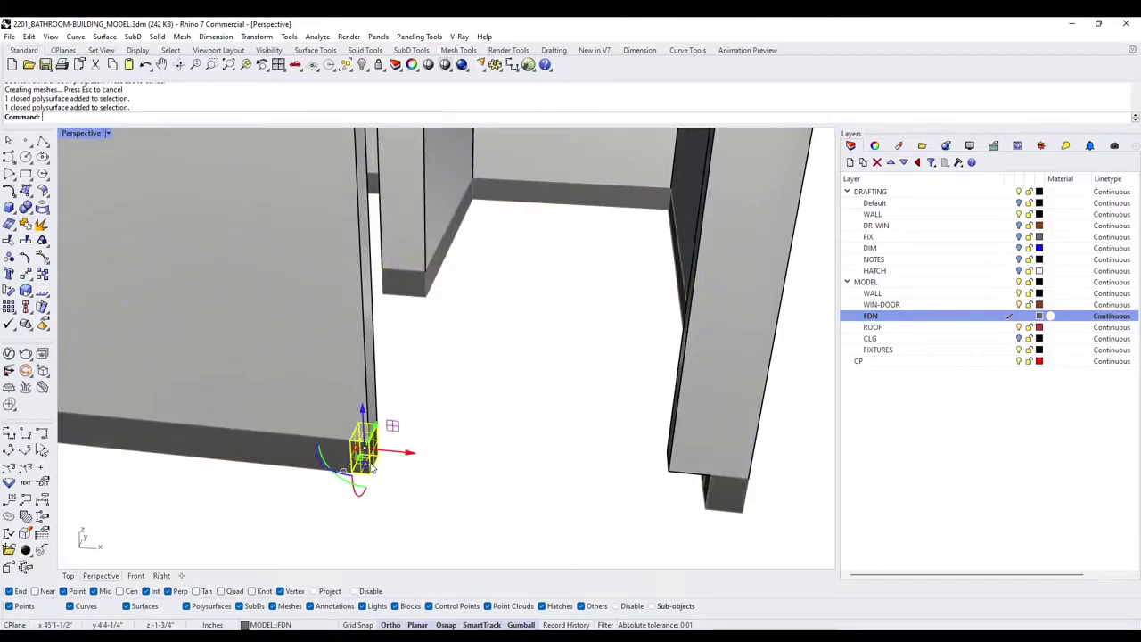
text(ma)
key(Return)
click(368, 389)
key(Return)
shift+click(356, 392)
text(bu)
key(Return)
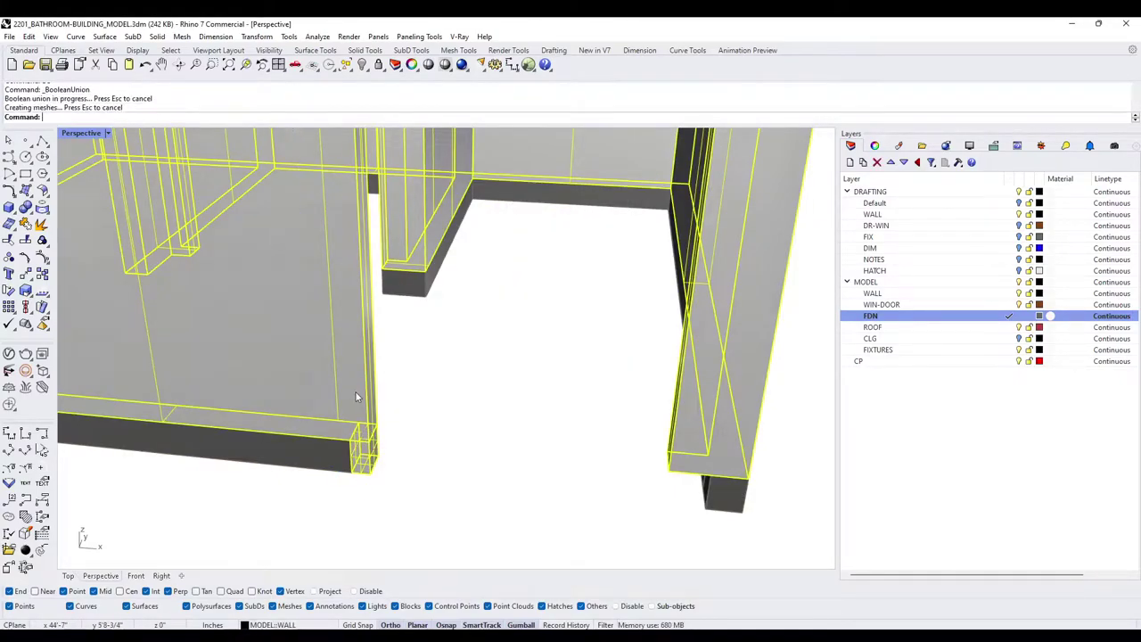
Create a solid box in the curb gap under the wall on the other side of the entrance opening, snapping to existing corners
scroll(356, 395, down, 5)
scroll(360, 398, up, 2)
right_drag(380, 414, 648, 344)
click(429, 377)
key(Escape)
click(9, 207)
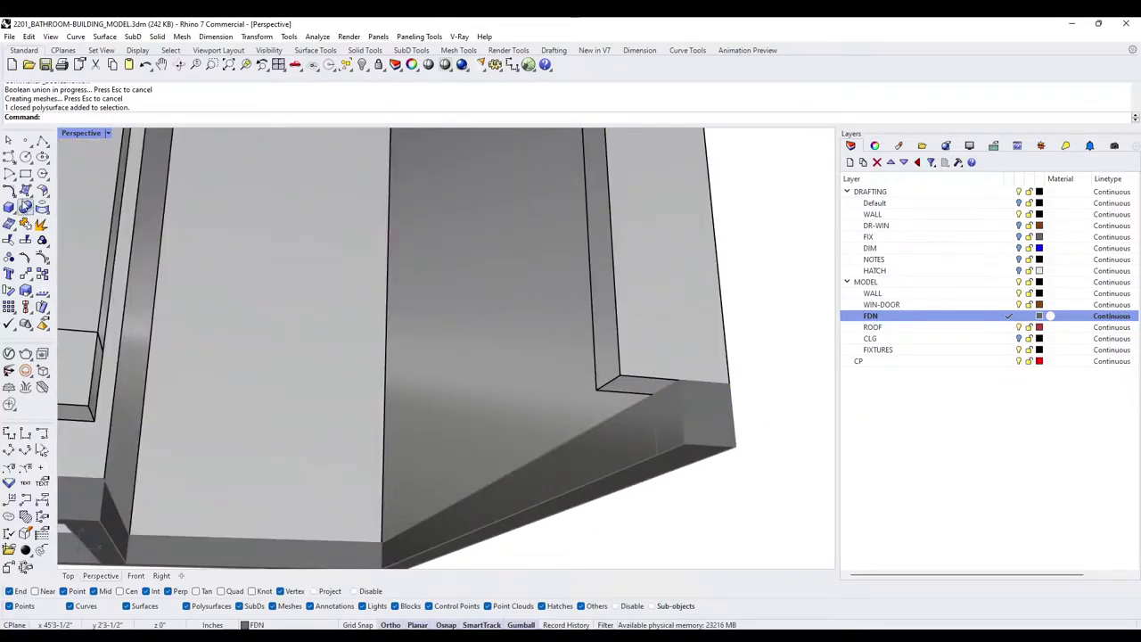
click(596, 389)
click(690, 385)
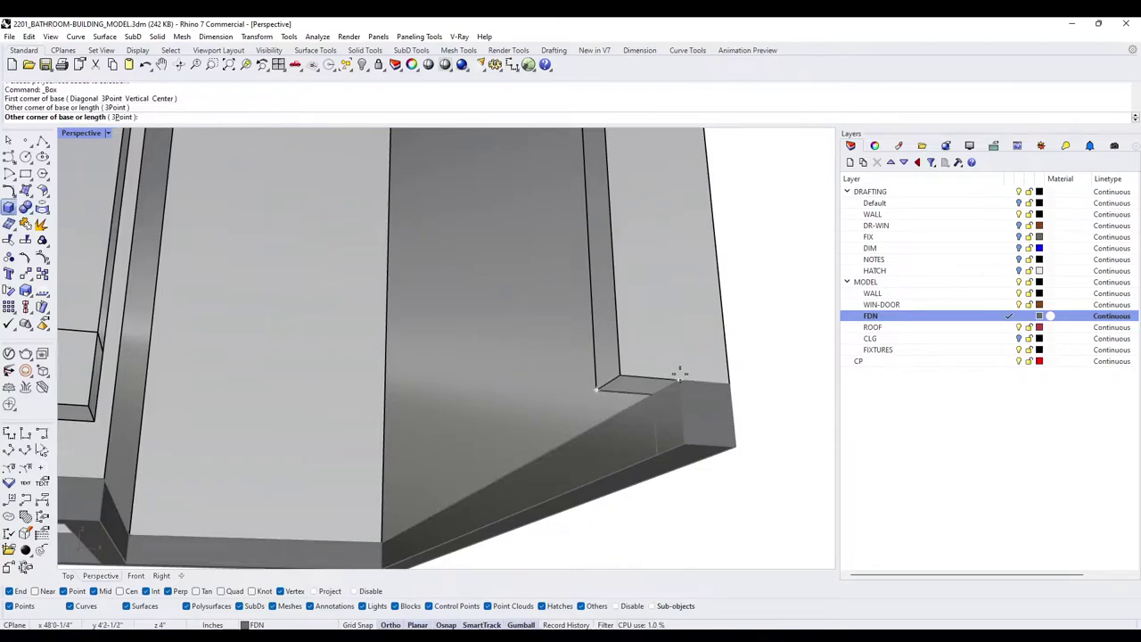
click(685, 443)
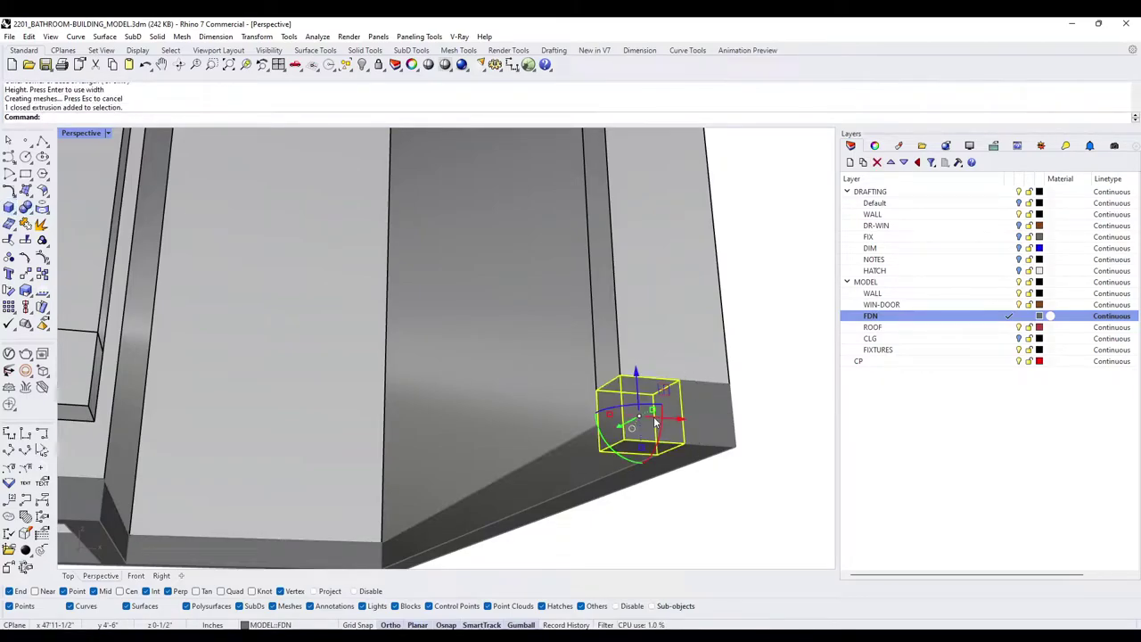
Match the box's properties to the walls, union it with them, and merge all coplanar faces
key(Return)
click(642, 304)
key(Return)
right_drag(728, 291, 657, 366)
click(656, 366)
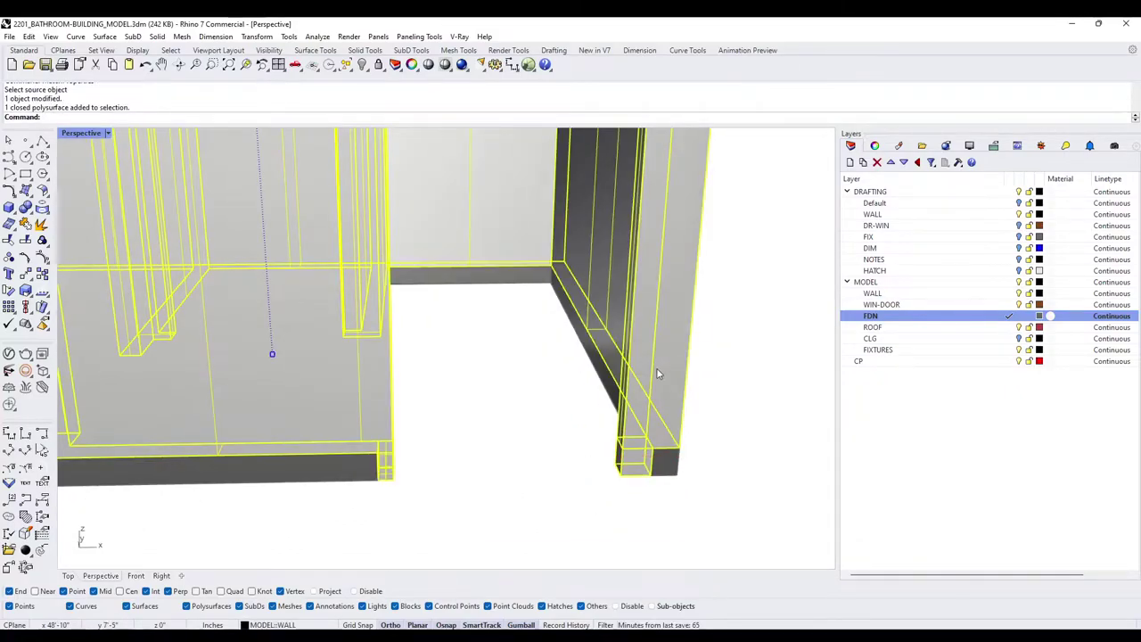
key(Return)
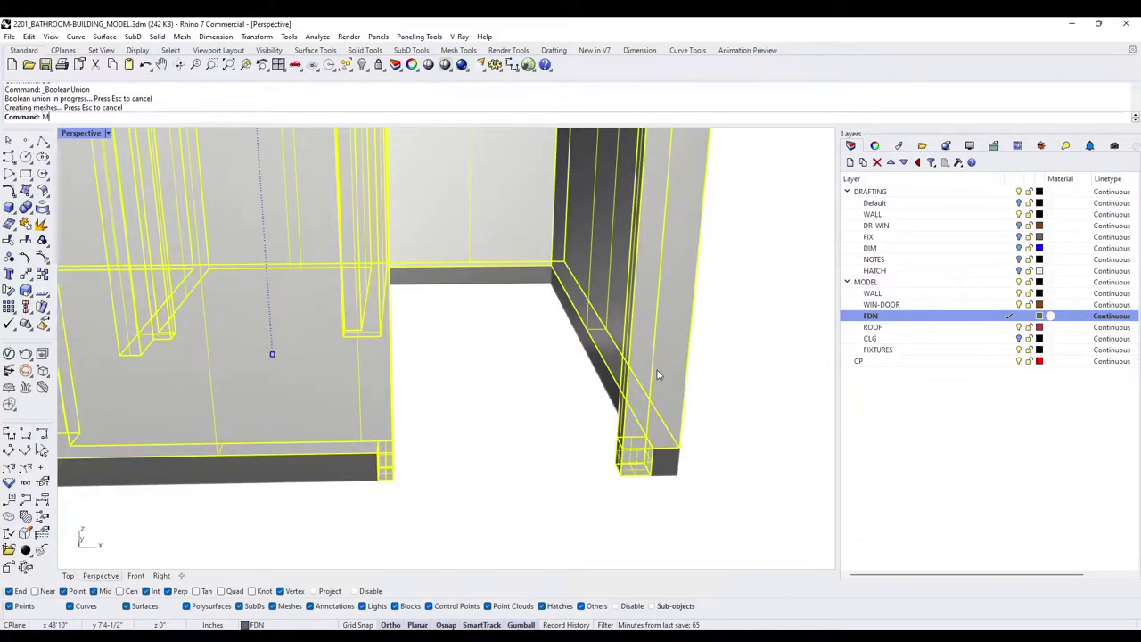
right_drag(657, 374, 578, 395)
Extrude the curb end face on one side of the interior opening 2" into a solid with ExtrudeSrf
right_drag(515, 432, 513, 267)
scroll(416, 397, up, 6)
mouse_move(415, 396)
right_down()
mouse_move(433, 512)
mouse_move(420, 395)
right_up()
text(Extru)
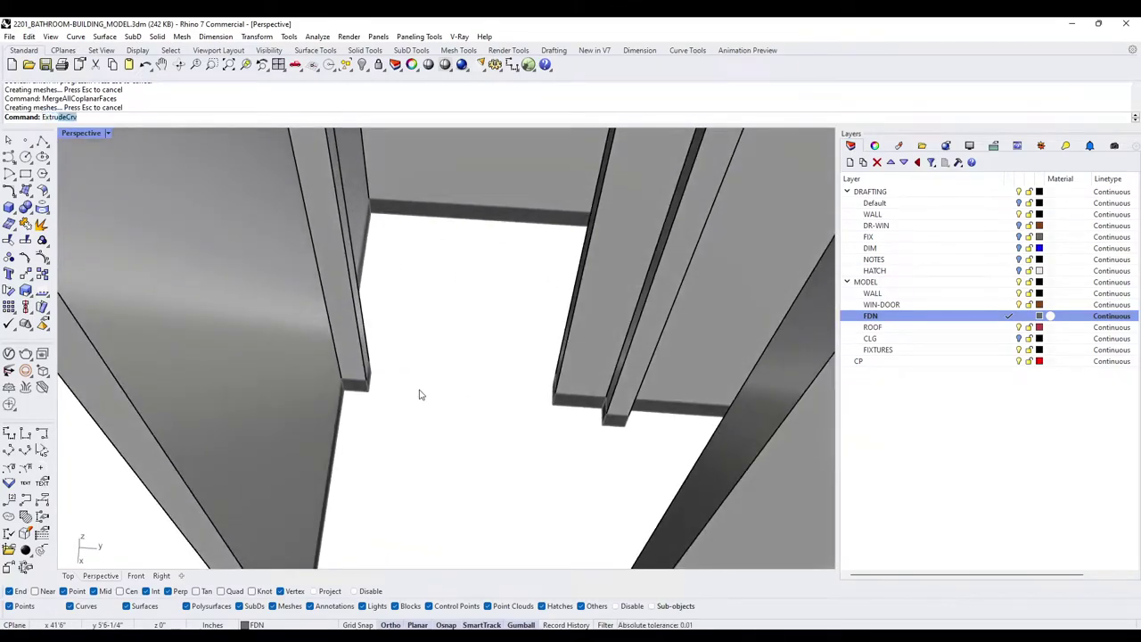
text(deSrf)
key(Return)
right_drag(484, 398, 540, 405)
scroll(526, 363, up, 3)
right_drag(528, 361, 527, 338)
click(527, 339)
key(Return)
text(2)
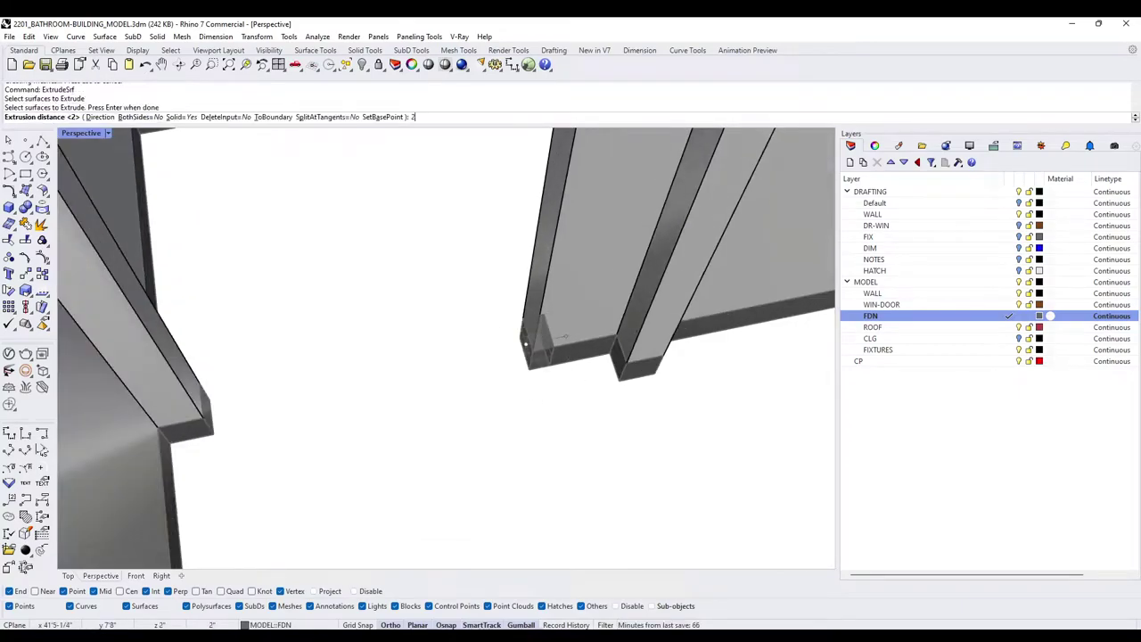
key(Return)
Extrude the opposite curb end face at the interior opening 2" into a solid
key(Return)
click(205, 410)
key(Return)
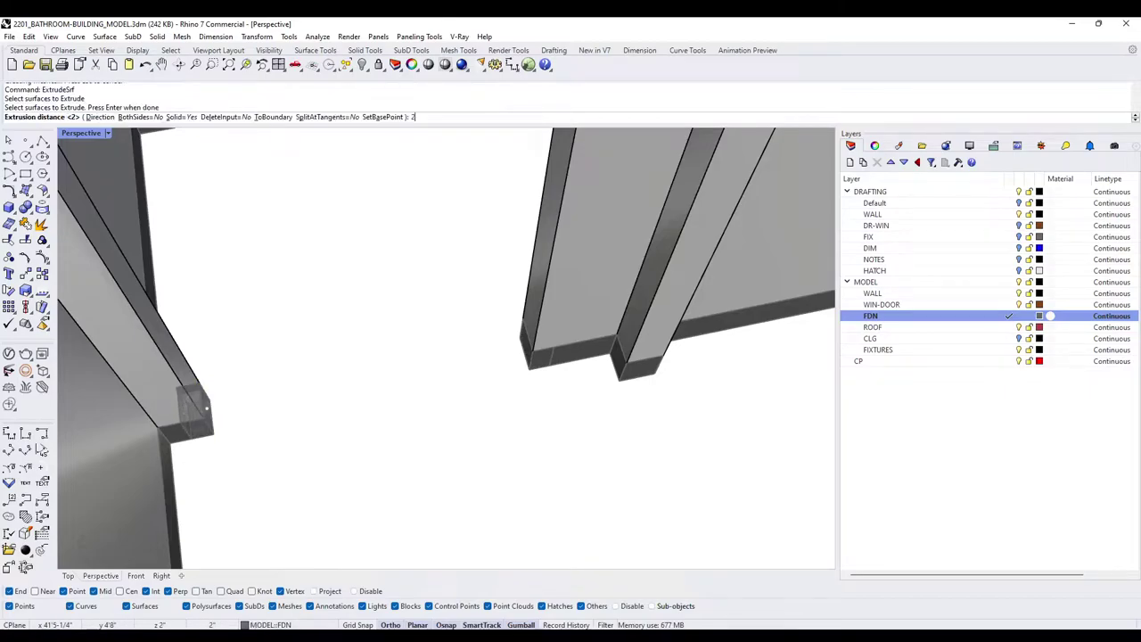
key(Return)
Subtract both 2" end blocks at the interior opening from the base curb with a Boolean difference, keeping the blocks
click(175, 445)
text(BD)
key(Return)
click(542, 356)
key(Return)
Match the properties of both 2" end blocks at the interior opening to the walls
click(541, 356)
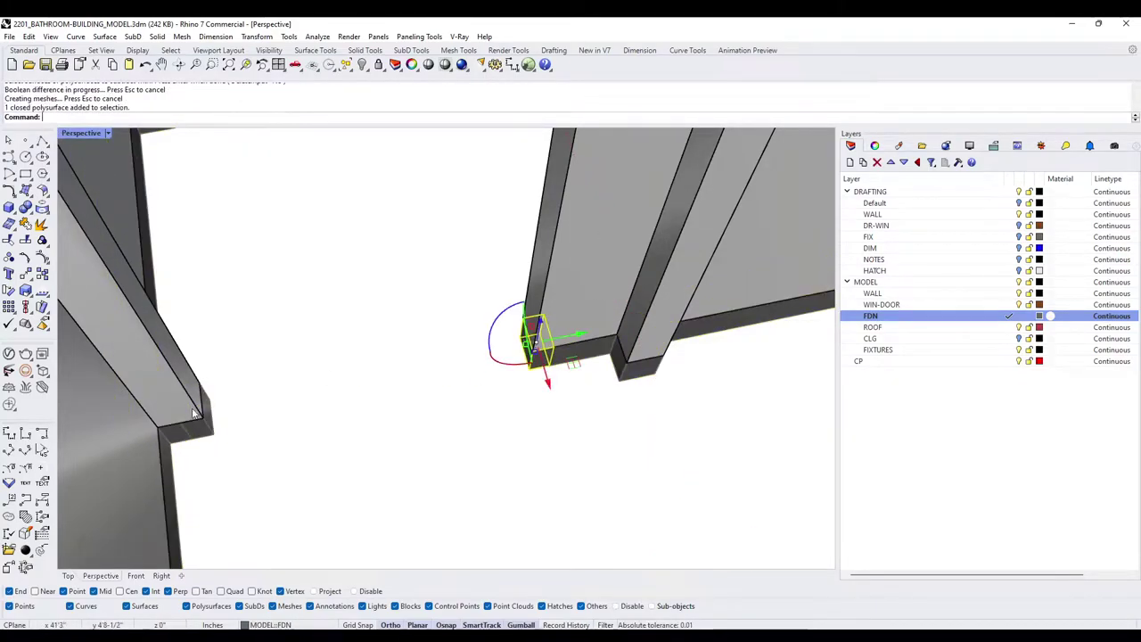
shift+click(205, 428)
text(Ma)
key(Return)
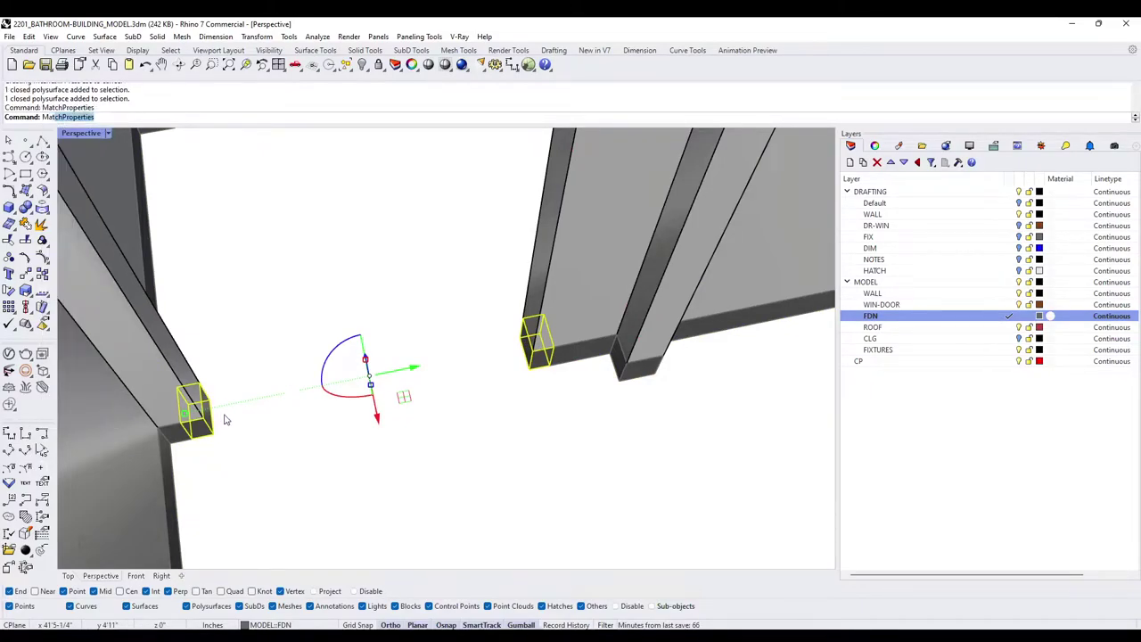
click(547, 293)
key(Return)
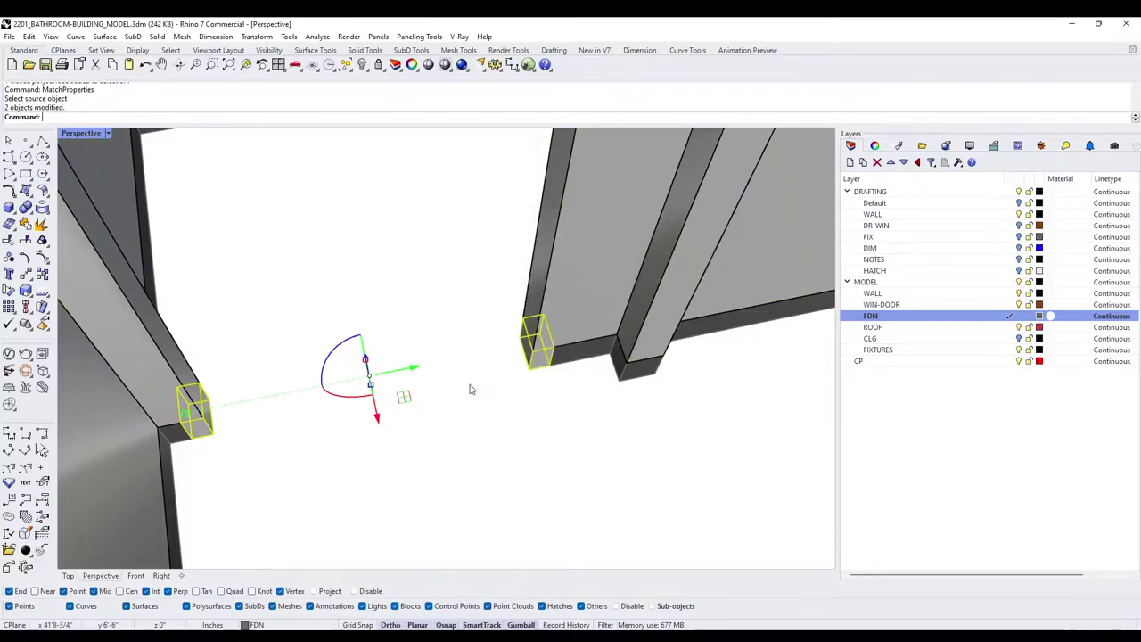
Union the two interior-opening blocks with the walls and merge all coplanar faces
text(BU)
key(Return)
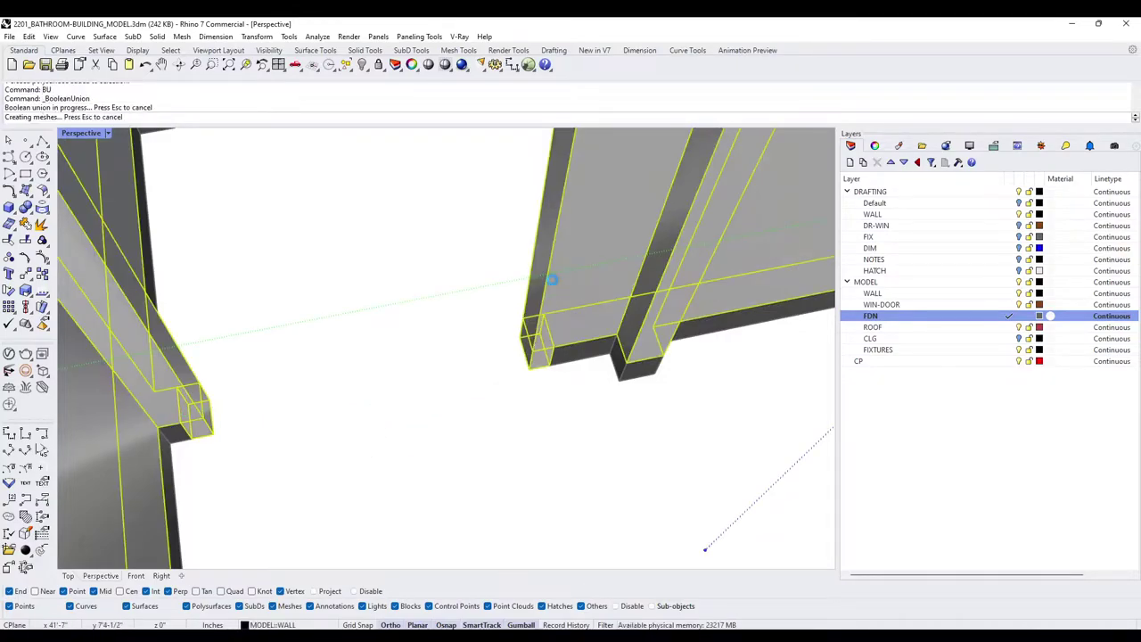
text(MergeAllCoplanarFaces)
key(Return)
right_drag(497, 293, 580, 390)
scroll(481, 436, up, 6)
click(501, 428)
scroll(501, 428, down, 10)
key(Escape)
Show all hidden objects, then hide the building copy's upper parts above the foundation and curb
text(Show)
key(Return)
scroll(597, 316, down, 4)
drag(688, 344, 432, 140)
scroll(546, 269, up, 5)
key(ctrl+h)
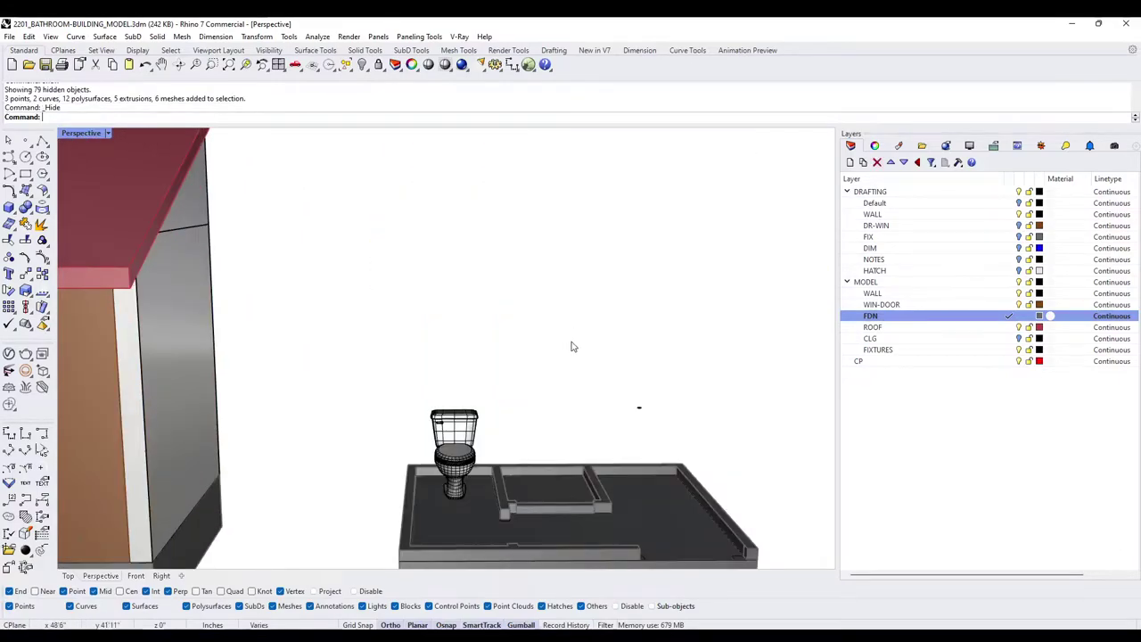
Group the toilet's parts and hide them along with the small leftover mesh above the foundation
right_drag(573, 345, 562, 415)
scroll(453, 398, up, 4)
drag(392, 254, 528, 447)
key(ctrl+g)
scroll(700, 303, down, 4)
key(ctrl+h)
click(733, 291)
key(ctrl+h)
Turn off the DRAFTING layer to leave only the copy's foundation and curb geometry in view
scroll(698, 408, up, 3)
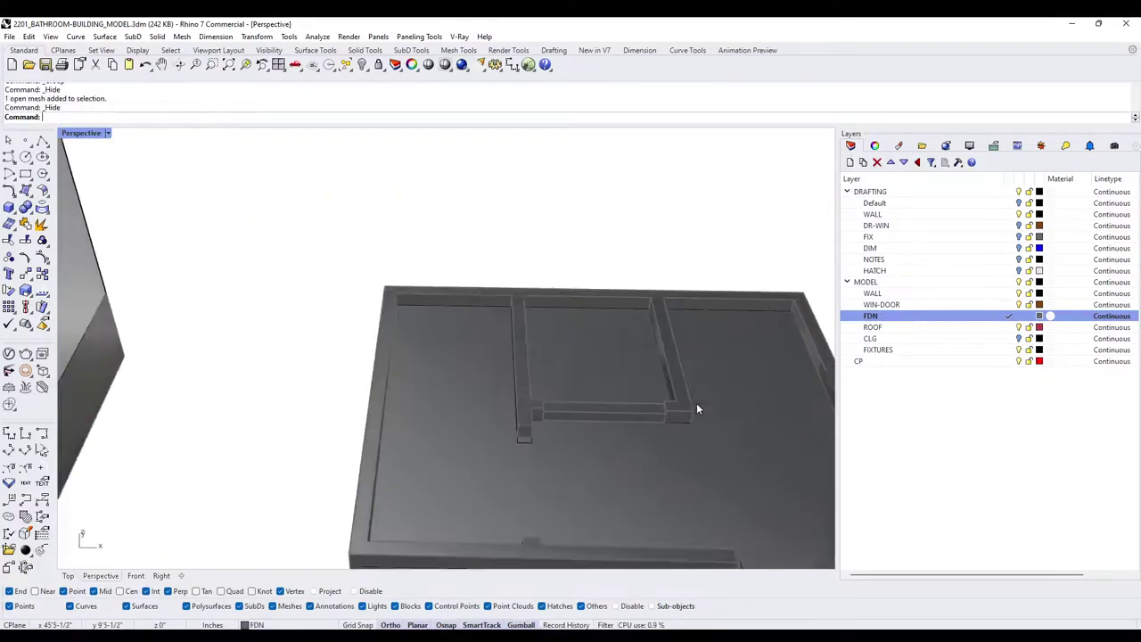
scroll(623, 356, down, 3)
scroll(458, 330, up, 6)
click(459, 240)
click(1018, 193)
scroll(655, 312, down, 5)
right_drag(660, 316, 526, 460)
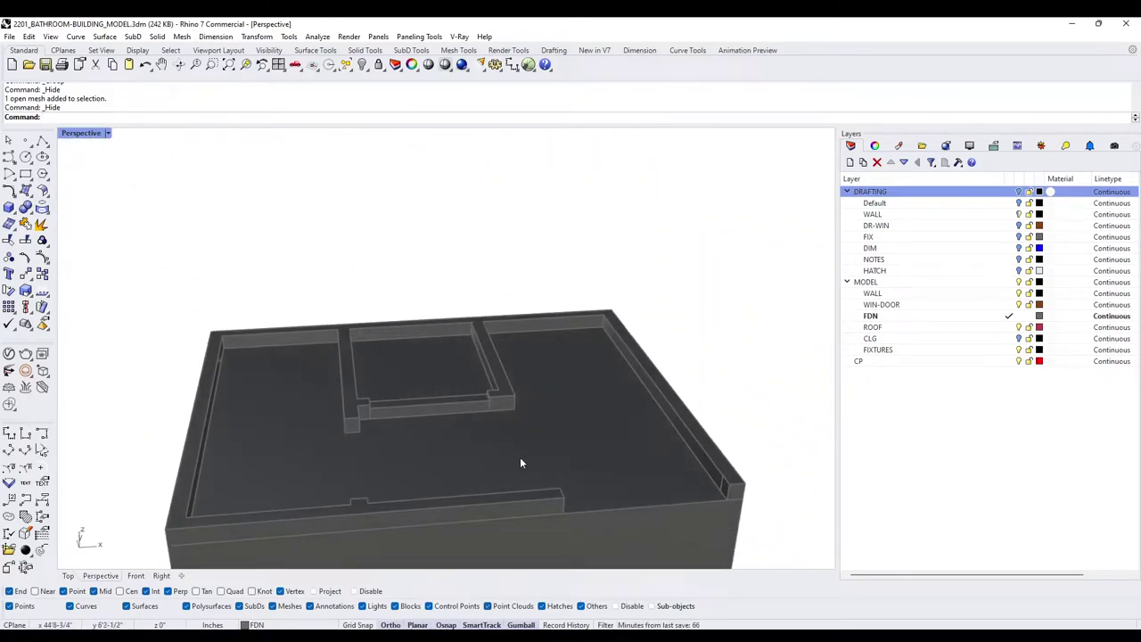
Union the base curb with the foundation slab and merge all coplanar faces of the resulting solid
click(473, 508)
shift+right_drag(476, 519, 497, 396)
shift+click(497, 416)
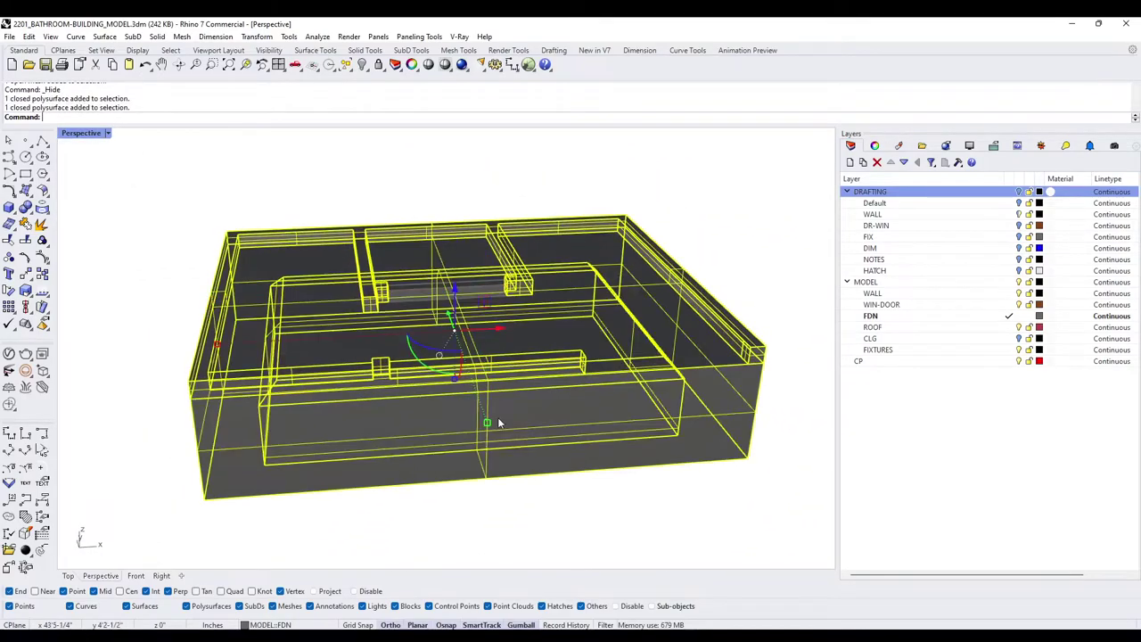
click(475, 521)
drag(751, 510, 178, 208)
text(BU)
key(Return)
text(MergeAllCoplanarFaces)
key(Return)
key(Escape)
mouse_move(284, 426)
right_down()
mouse_move(393, 349)
mouse_move(348, 305)
right_up()
click(393, 350)
key(Escape)
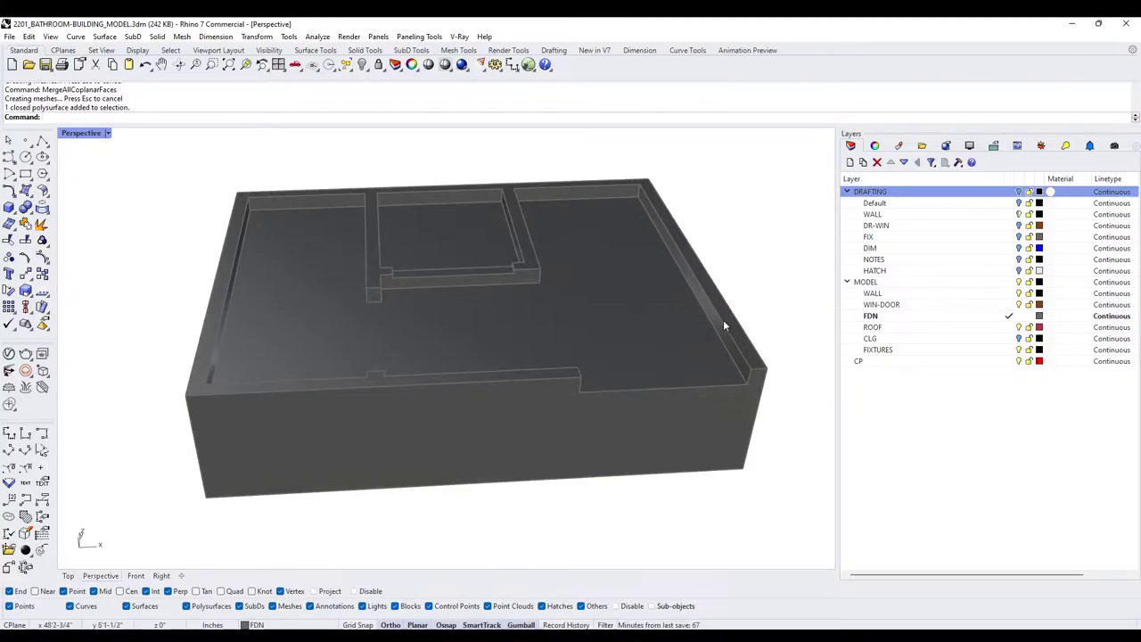
Show all hidden objects of the building copy and make CP the current layer
right_drag(538, 199, 474, 451)
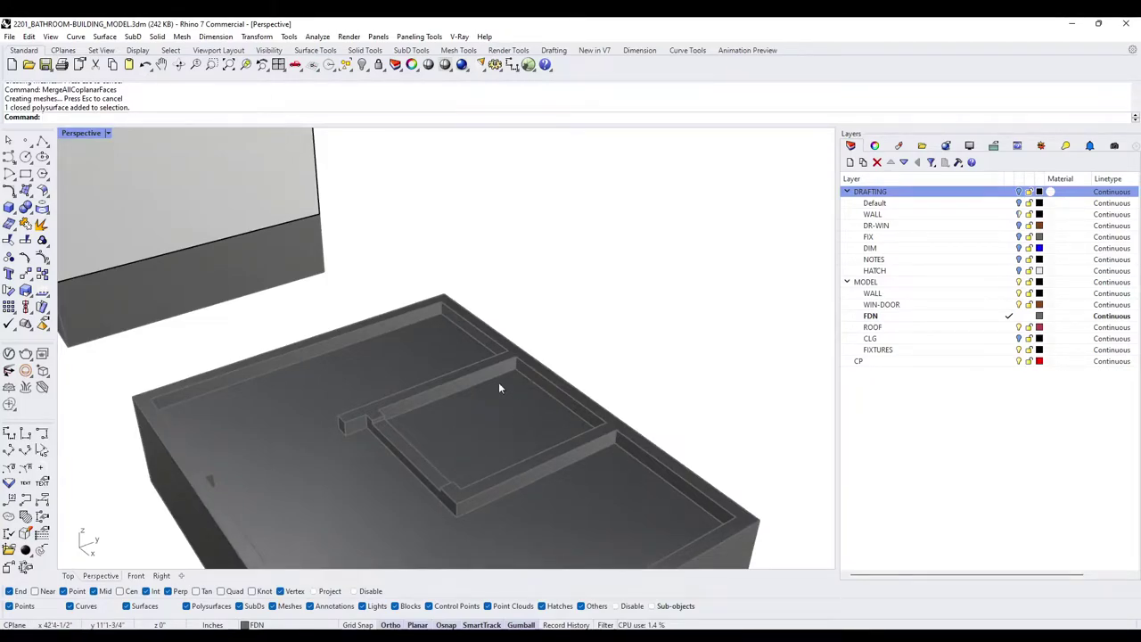
scroll(447, 337, down, 5)
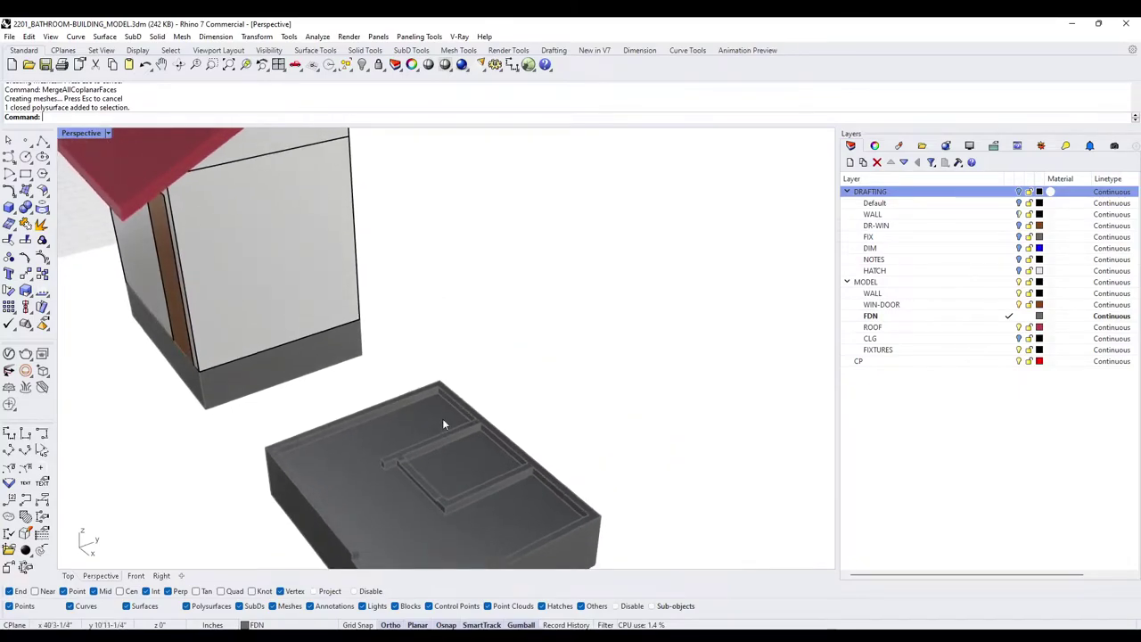
right_drag(543, 492, 603, 464)
right_drag(573, 410, 543, 426)
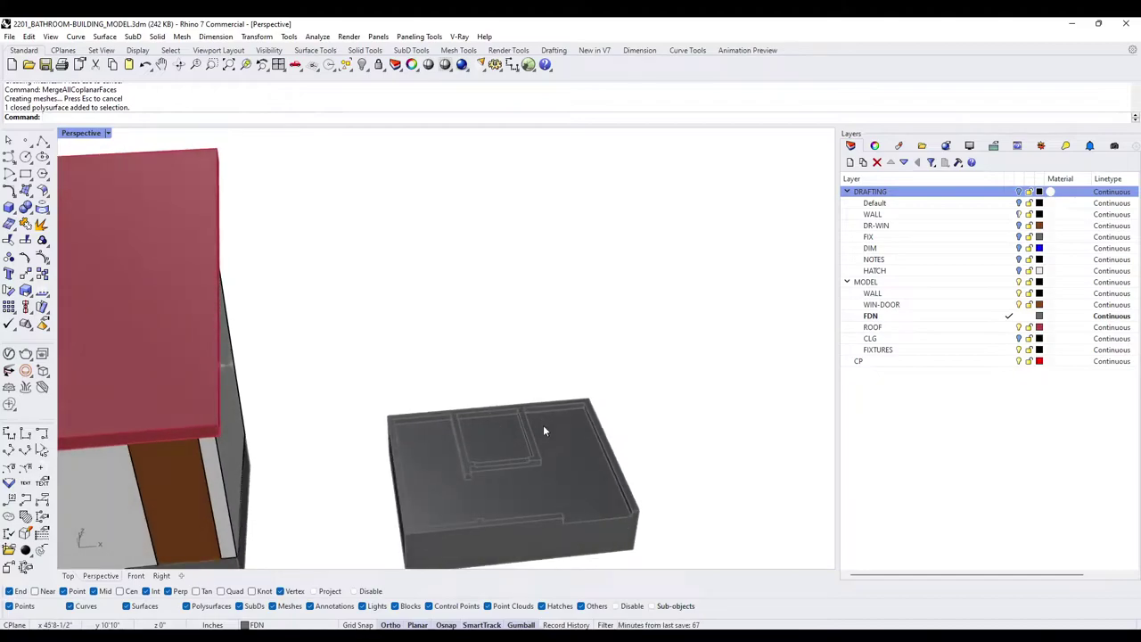
key(Return)
scroll(507, 381, down, 5)
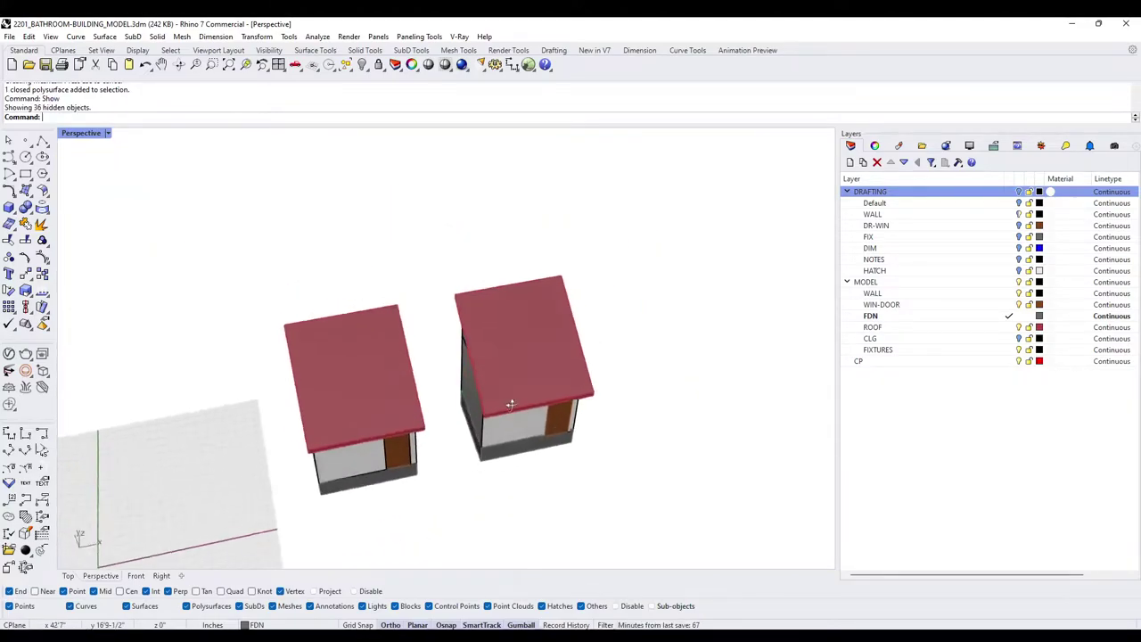
click(1009, 362)
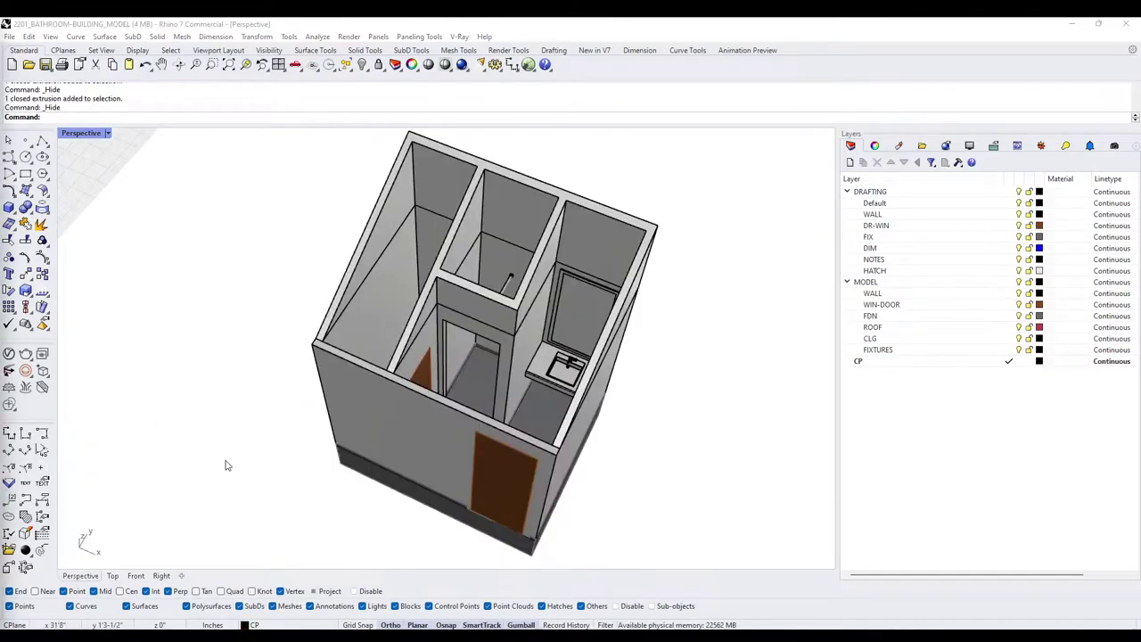
Isolate the brown entrance door panel in the front wall
right_drag(332, 454, 499, 370)
right_drag(530, 416, 495, 213)
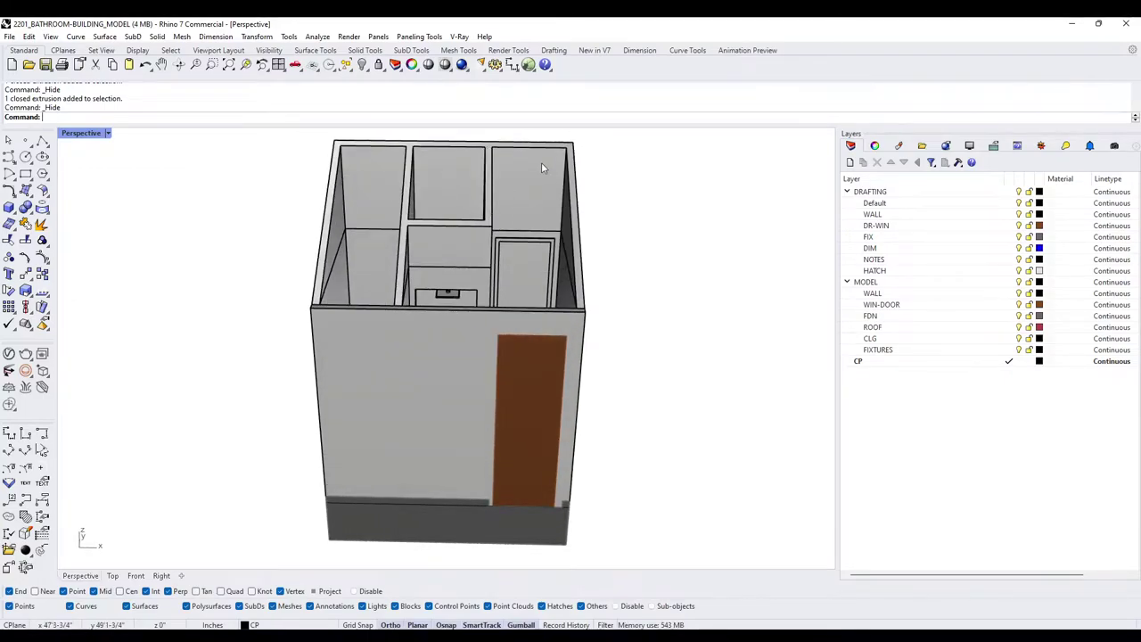
right_drag(543, 402, 487, 434)
click(538, 390)
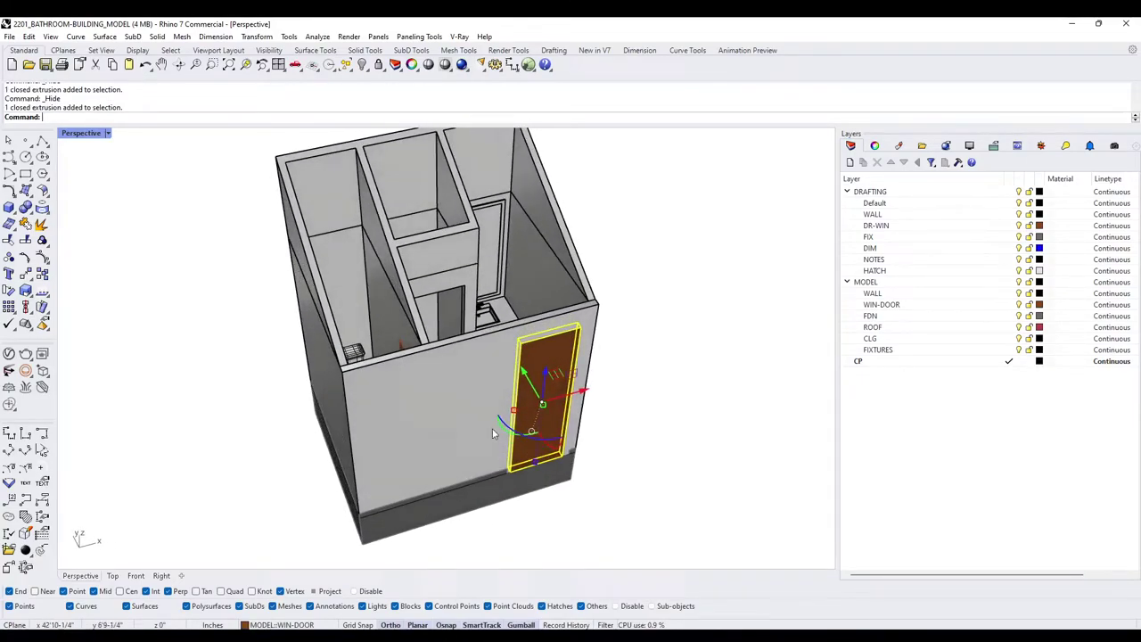
key(Return)
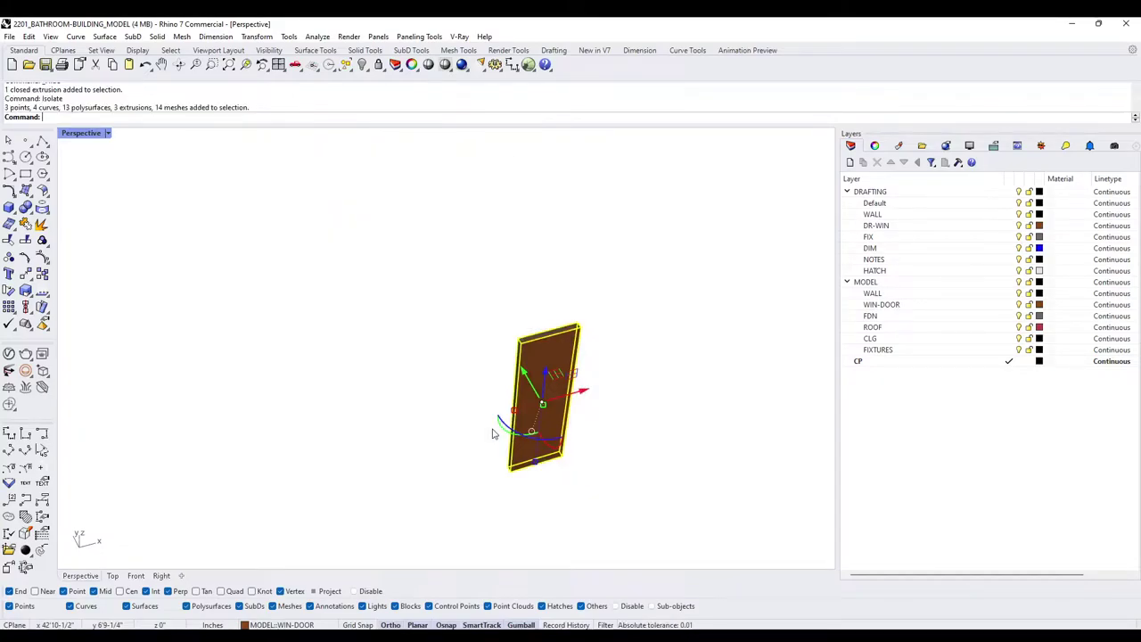
scroll(519, 416, up, 5)
right_drag(571, 378, 461, 362)
click(453, 386)
key(Escape)
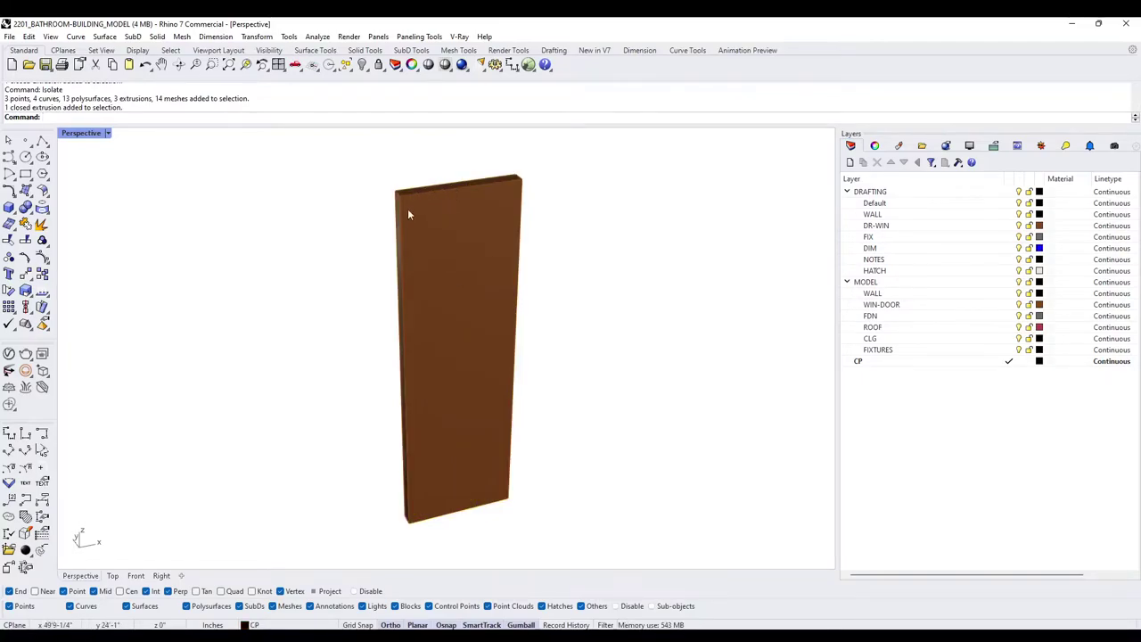
click(437, 220)
key(Escape)
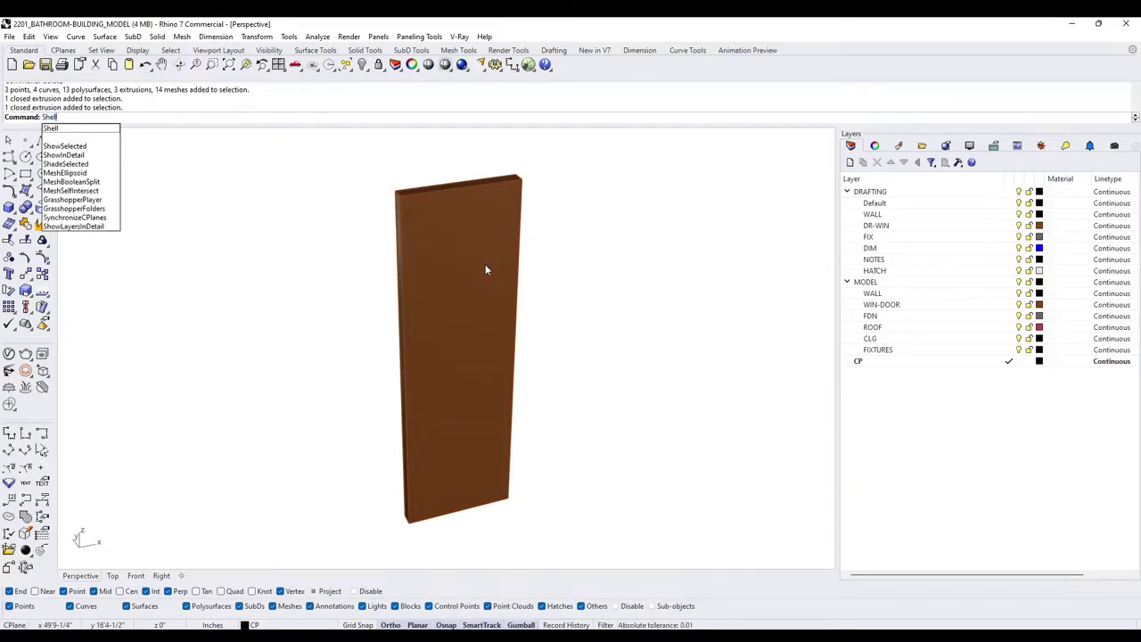
Shell the door panel to a 1" thickness, removing its front, back and bottom faces to leave a door frame
key(Return)
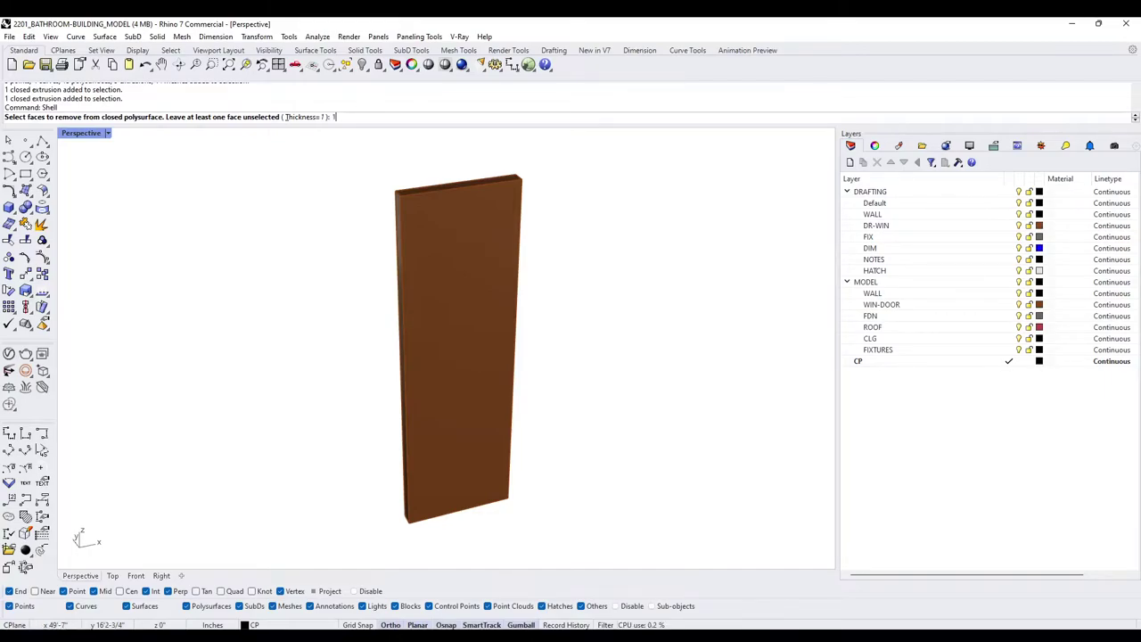
key(Return)
click(463, 448)
right_drag(462, 448, 481, 266)
click(422, 349)
right_drag(400, 368, 562, 511)
right_drag(428, 383, 507, 425)
key(Return)
Examine the shelled door frame at its head corners and the lower ends of both jambs
right_drag(504, 338, 377, 265)
scroll(377, 264, up, 3)
click(400, 160)
scroll(400, 160, down, 3)
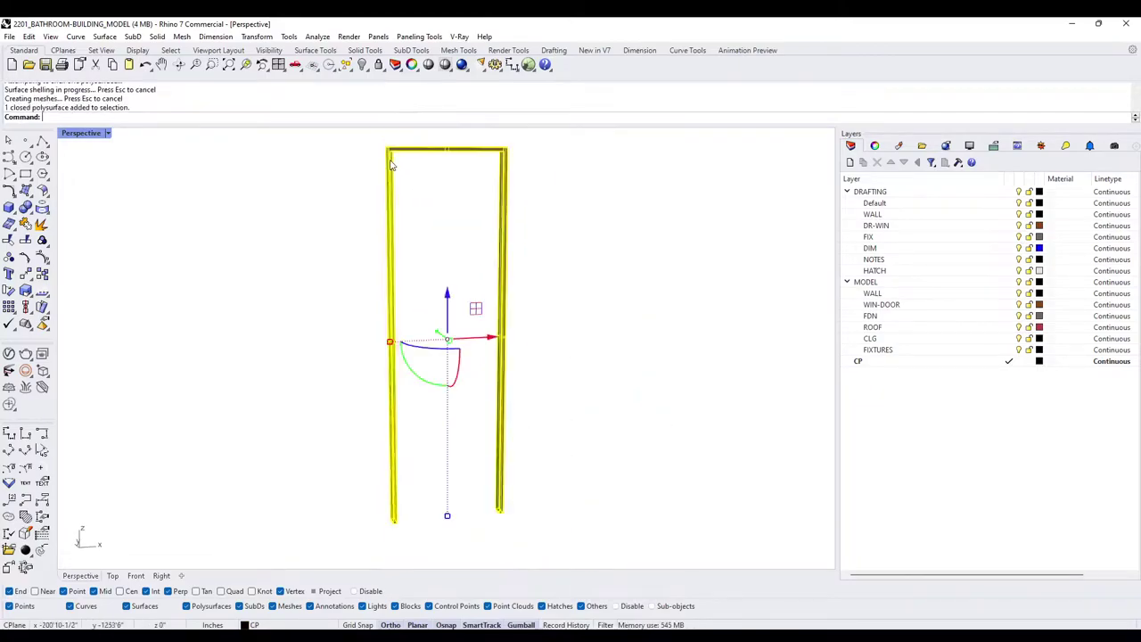
key(Escape)
scroll(460, 157, down, 1)
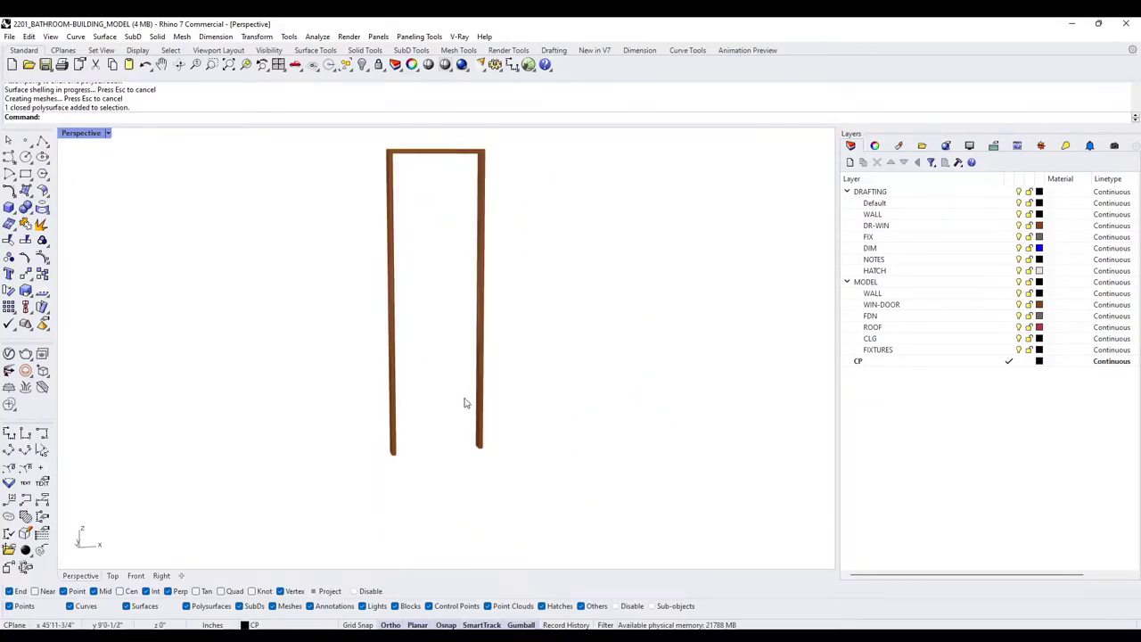
scroll(480, 393, up, 2)
click(480, 393)
scroll(458, 312, down, 2)
key(Escape)
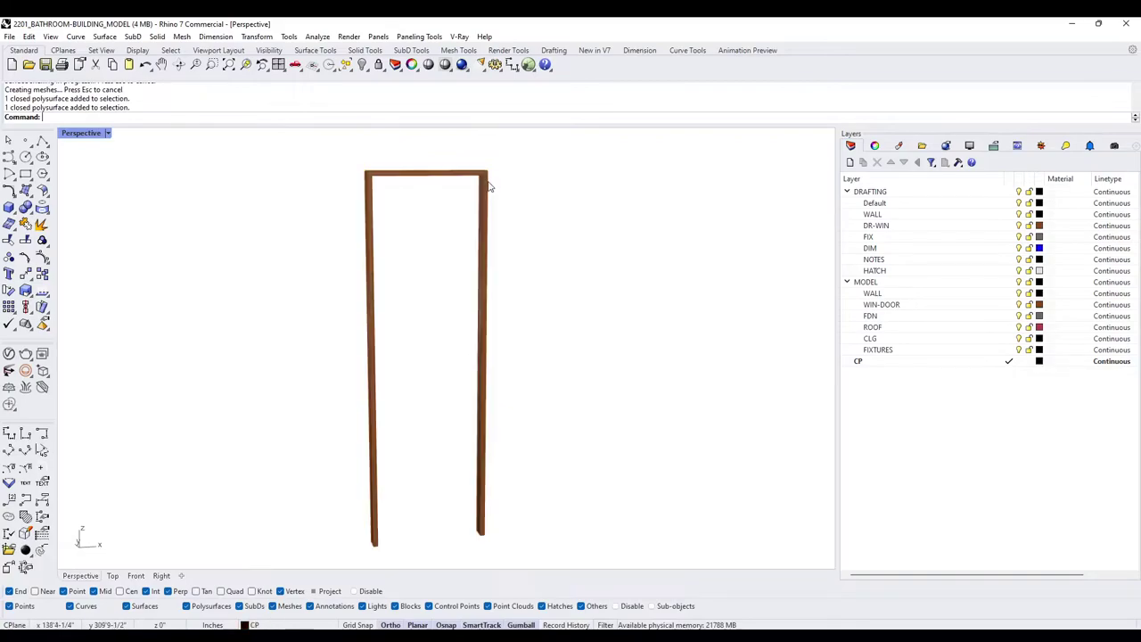
Extrude the inner vertical edge of one jamb horizontally across the opening to the opposite jamb as a surface
right_drag(502, 247, 505, 504)
click(497, 488)
text(ExtrudeCrv)
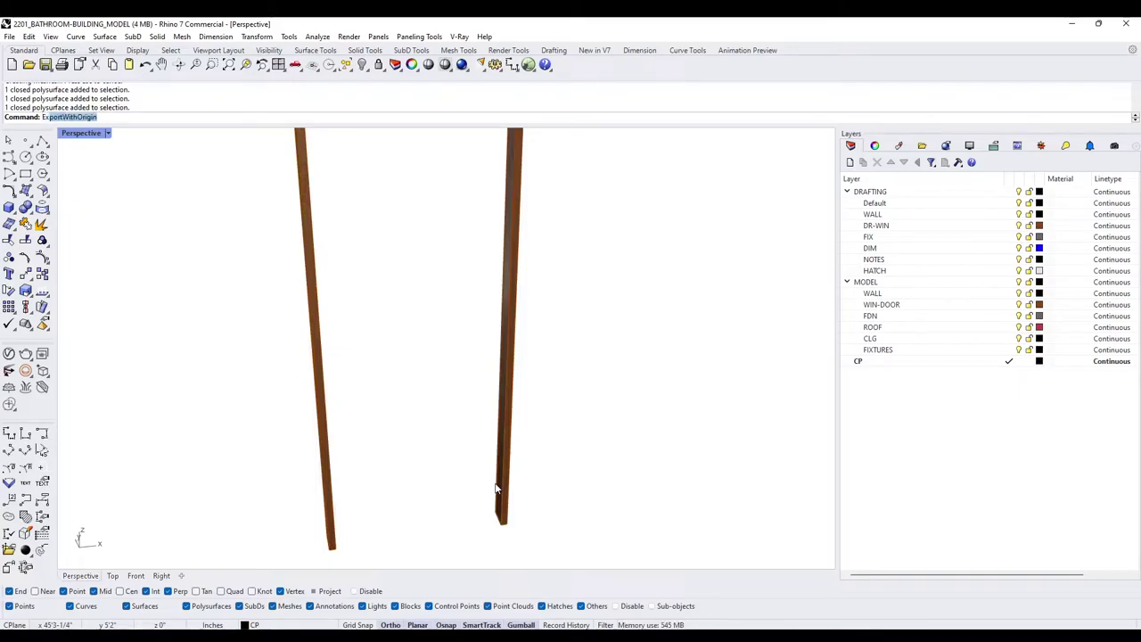
key(Return)
click(495, 475)
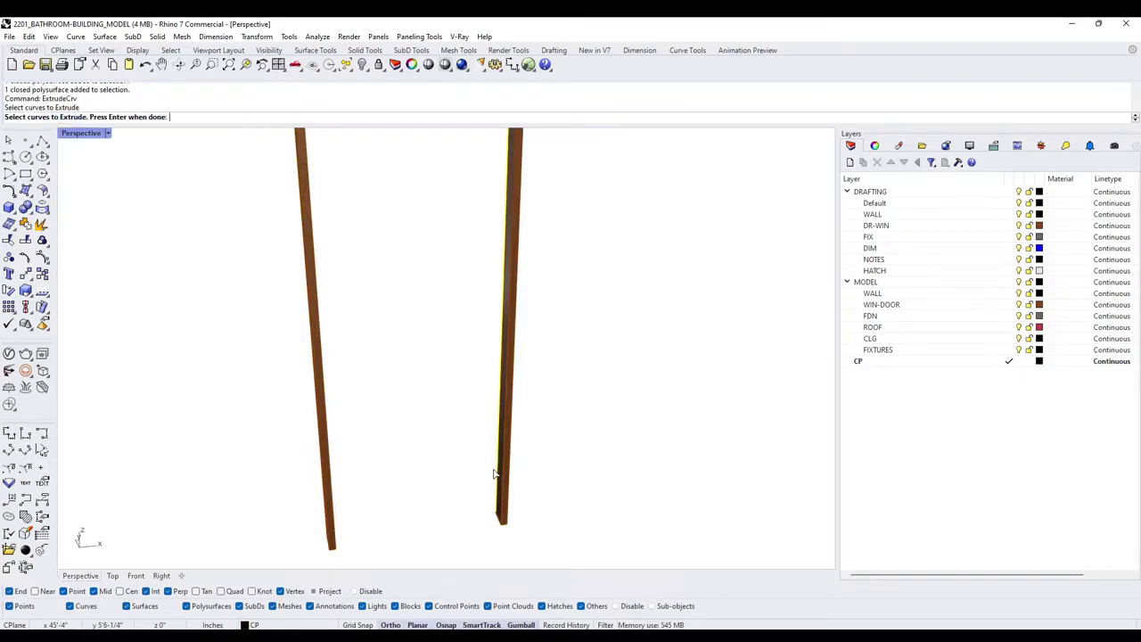
right_drag(497, 474, 450, 478)
key(Return)
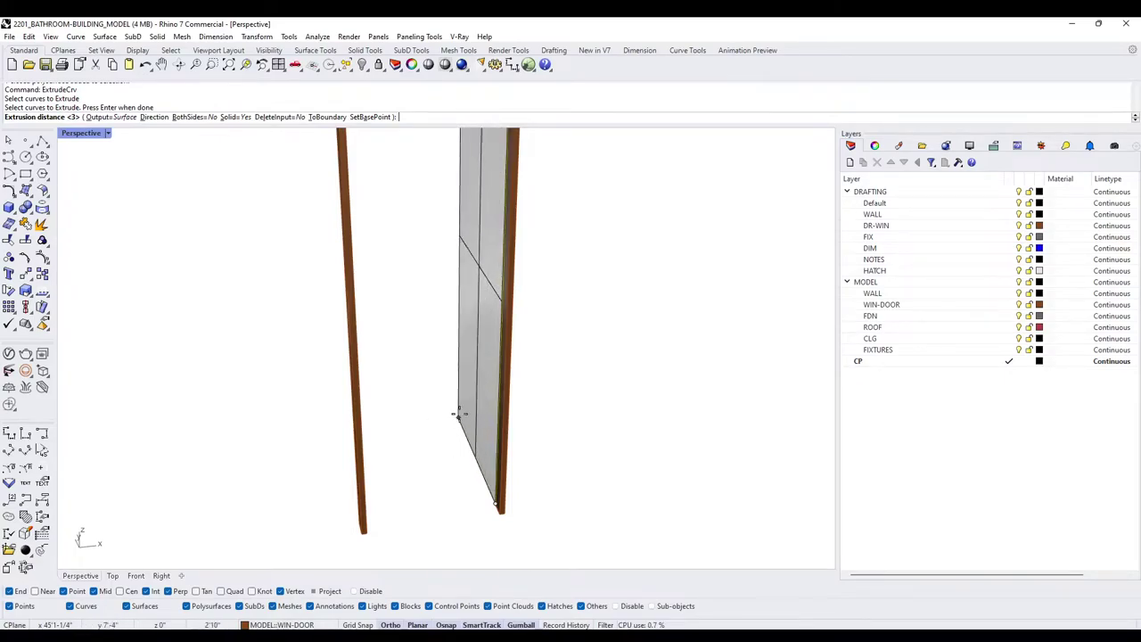
click(159, 117)
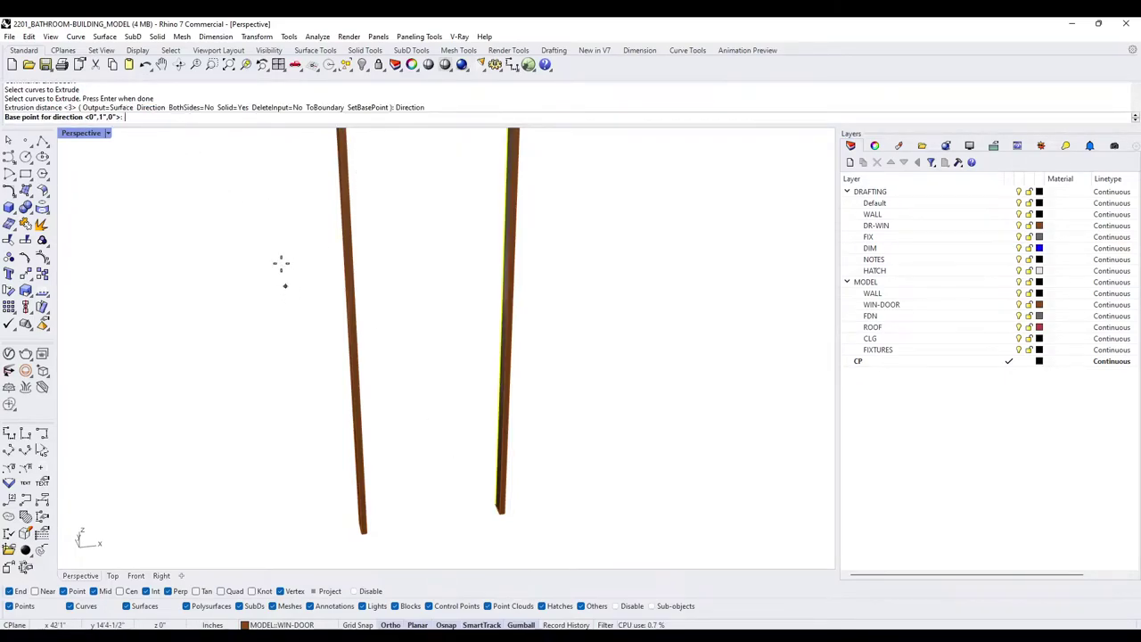
click(467, 484)
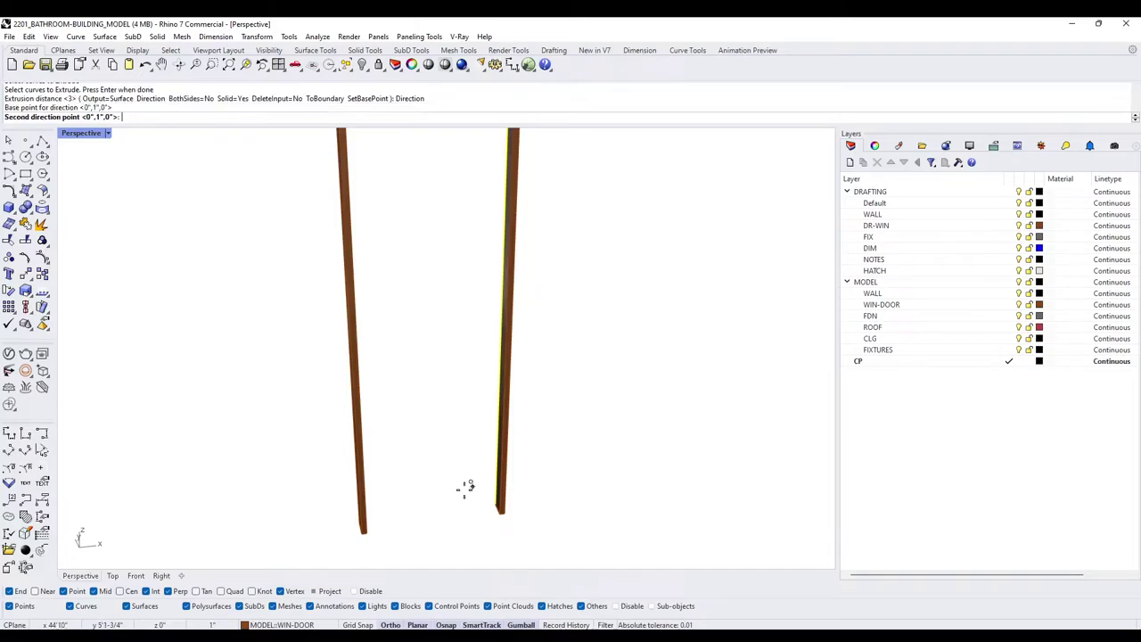
click(401, 505)
scroll(413, 510, down, 4)
right_drag(415, 510, 542, 448)
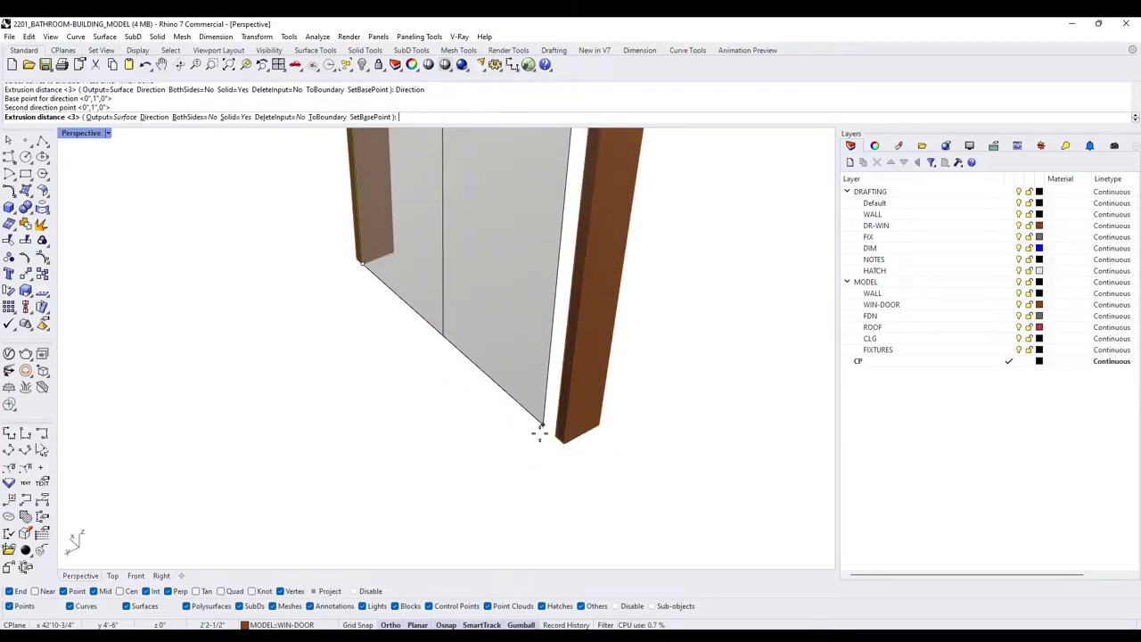
click(551, 434)
right_drag(517, 395, 492, 338)
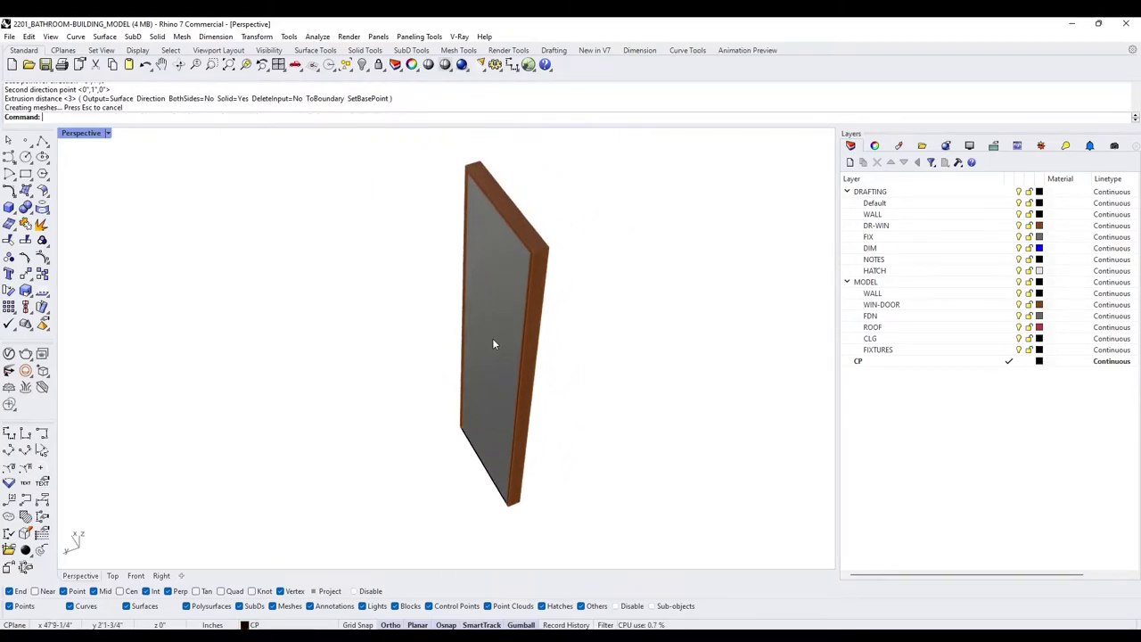
Extrude the surface inside the frame 2" into a solid door panel and delete the source surface
click(492, 340)
right_drag(499, 396, 509, 388)
scroll(509, 389, up, 2)
text(Extrude)
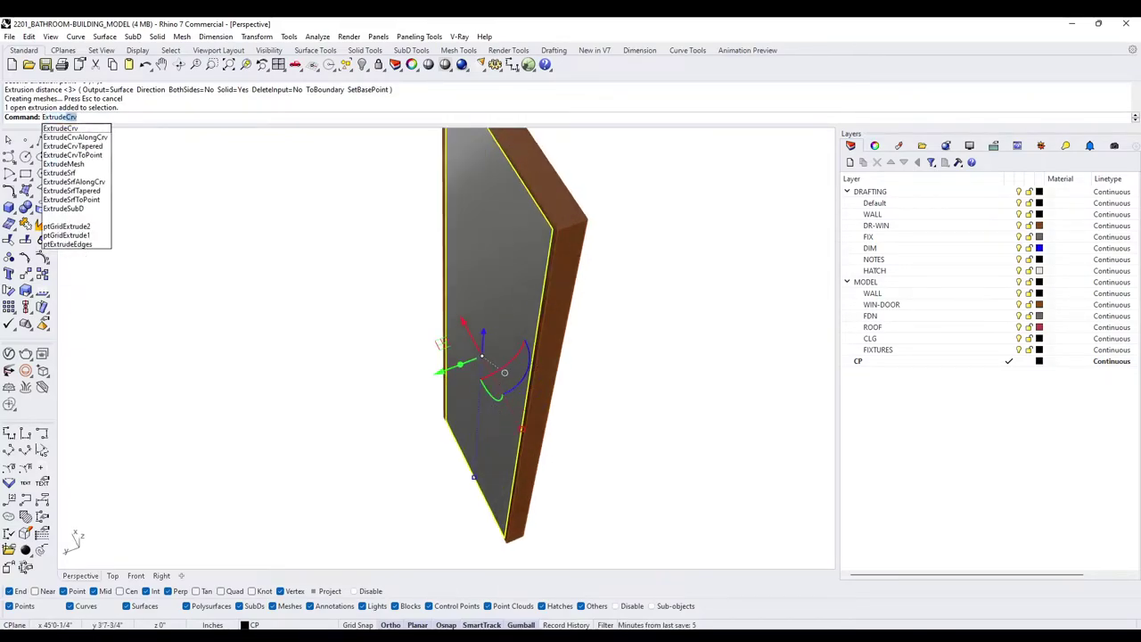
text(Srf)
key(Return)
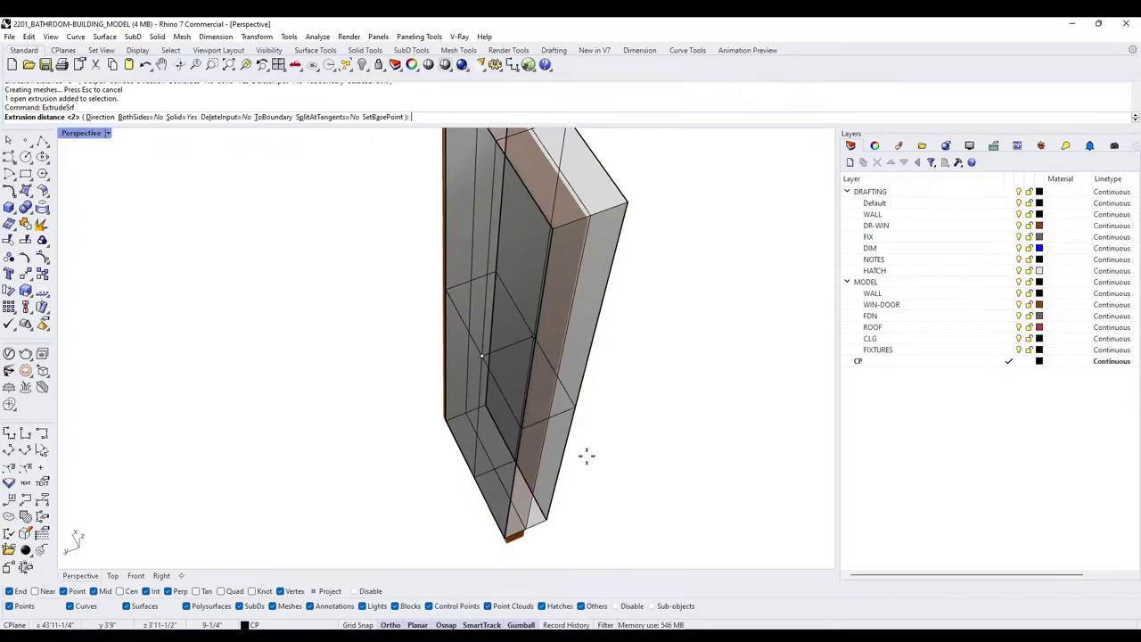
text(2)
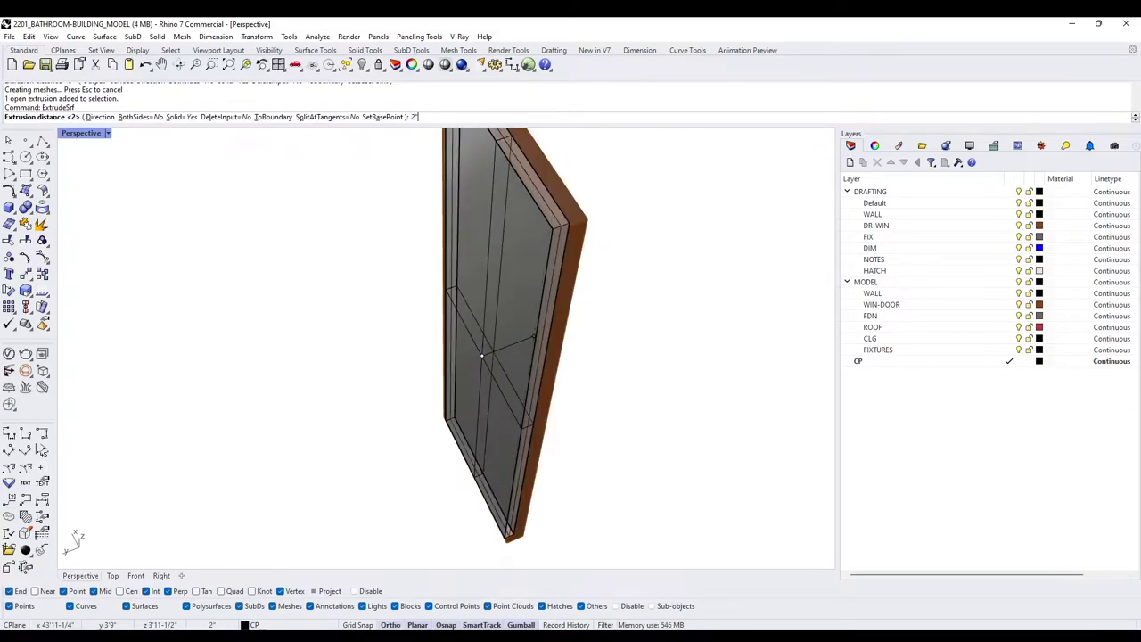
text(")
key(Return)
right_drag(587, 461, 428, 352)
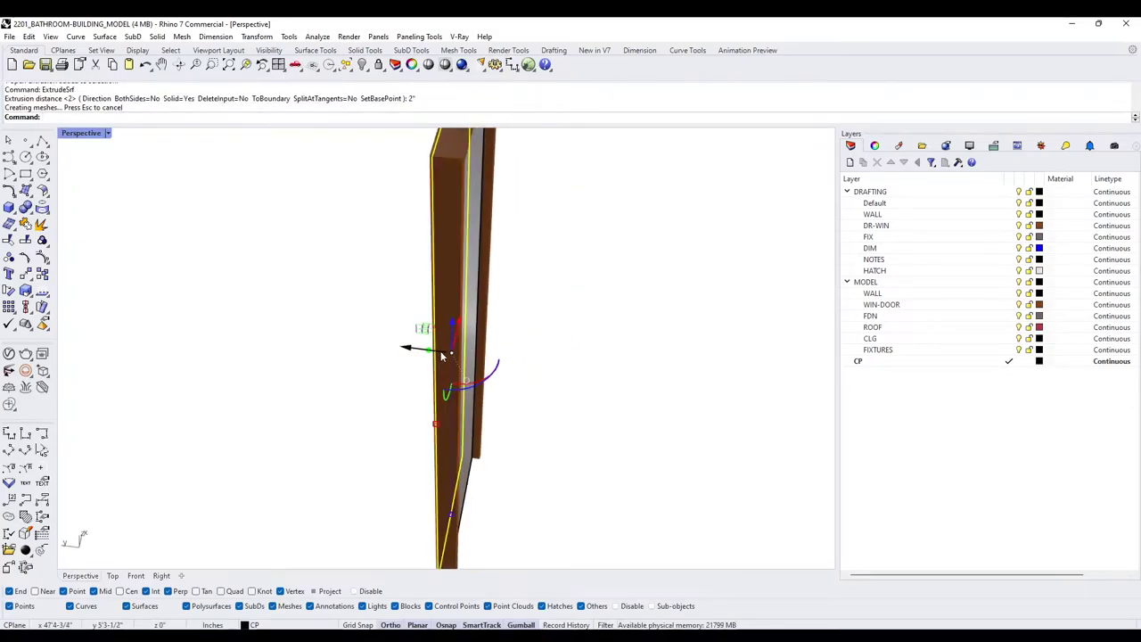
key(Delete)
Select the new door panel and bring back all hidden objects of the building
right_drag(496, 348, 404, 475)
click(513, 391)
key(Return)
scroll(338, 458, down, 2)
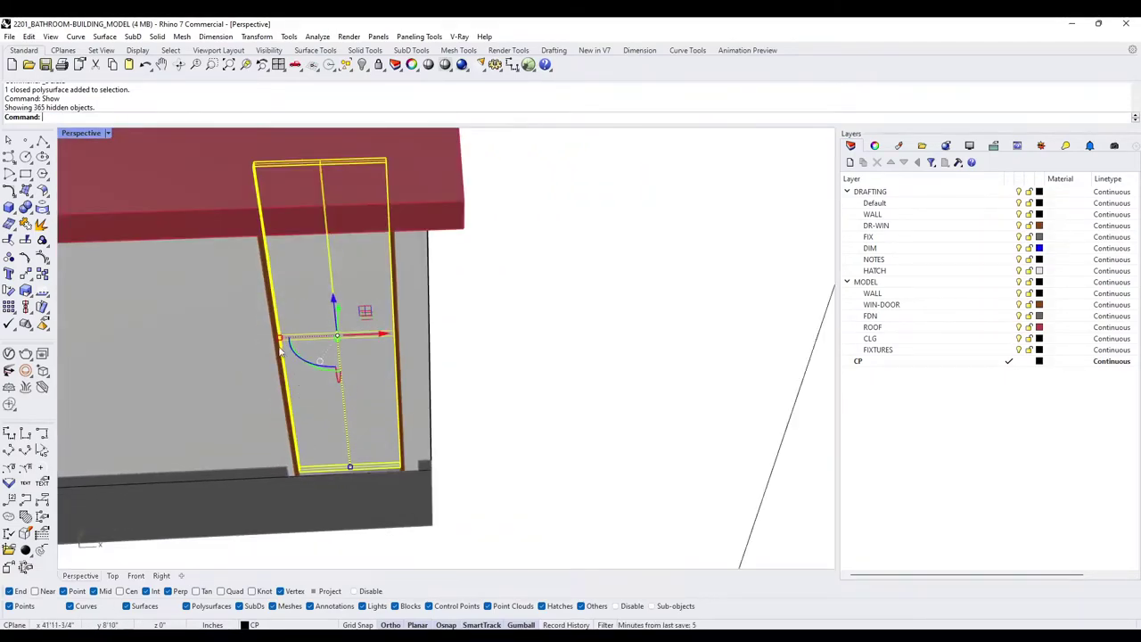
Rotate the door panel about its lower hinge corner so it swings open into the building
right_drag(361, 340, 402, 192)
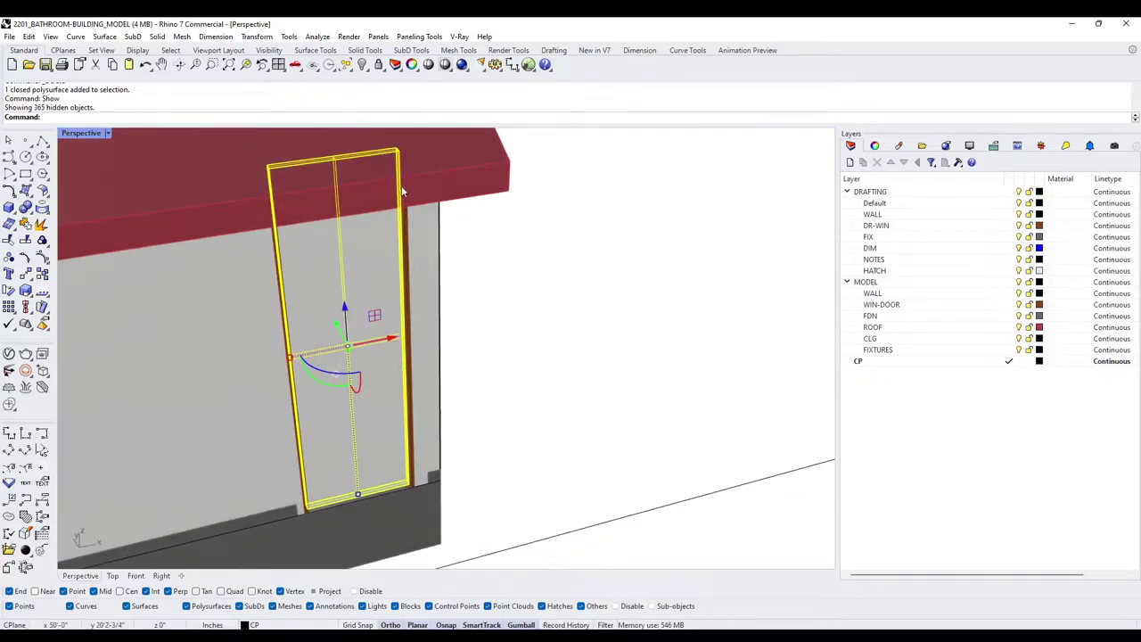
scroll(395, 477, up, 3)
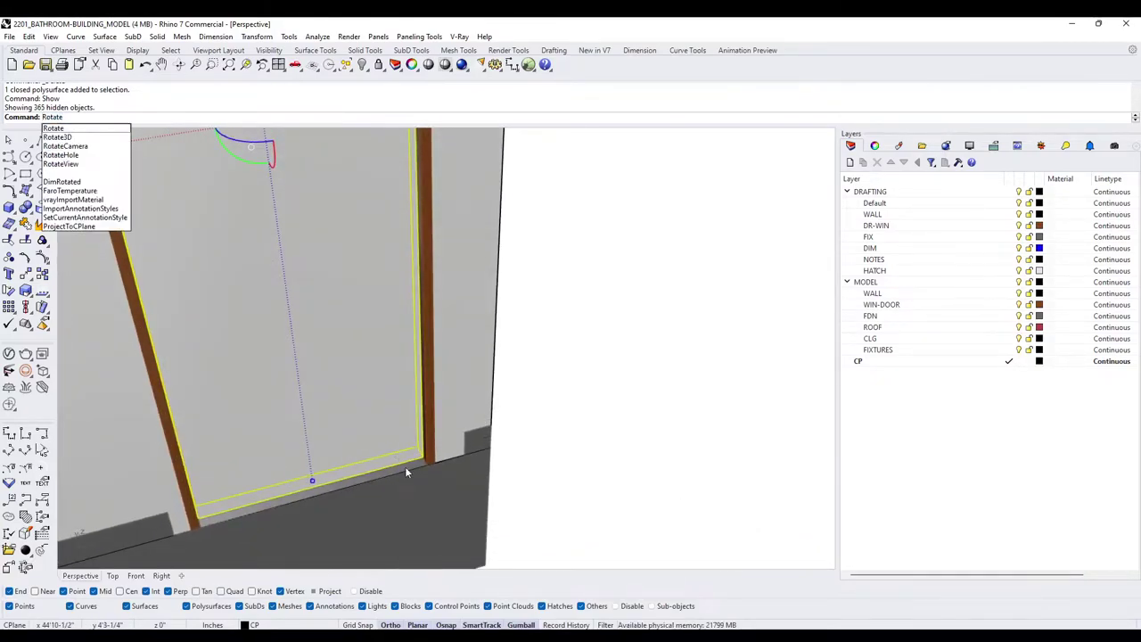
key(Return)
right_drag(422, 467, 663, 475)
scroll(664, 474, down, 4)
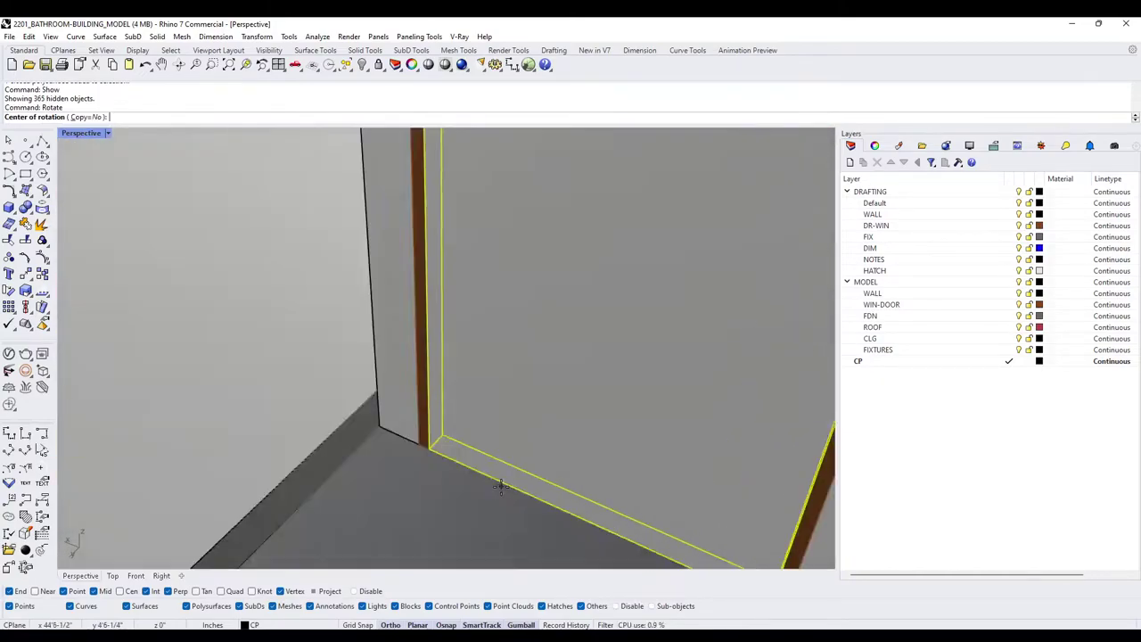
click(446, 459)
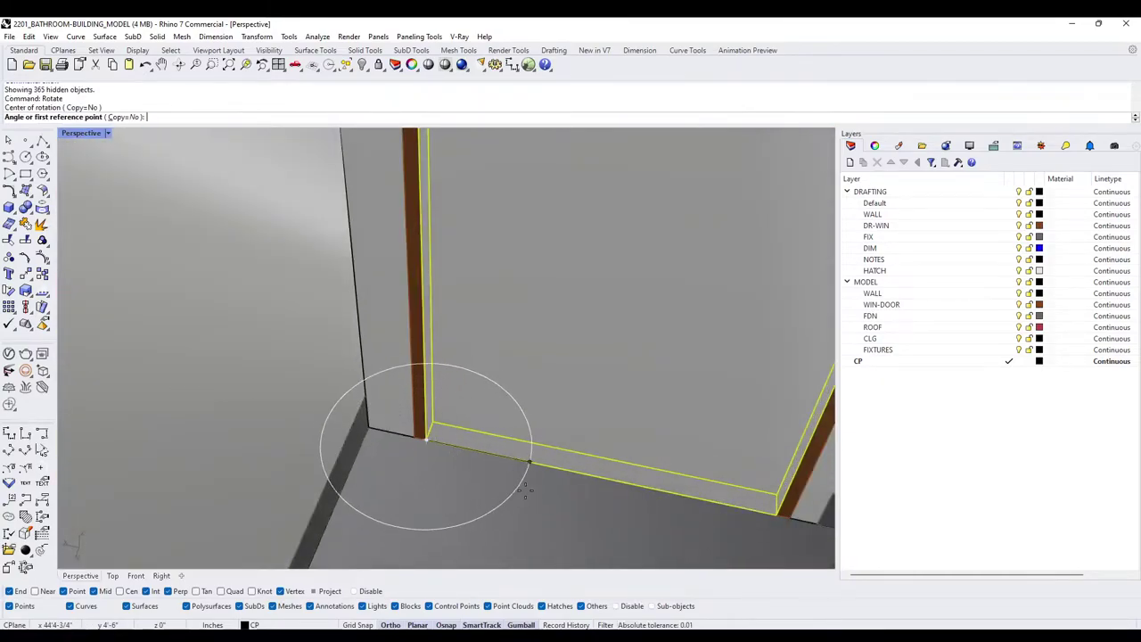
scroll(514, 459, up, 2)
scroll(552, 390, down, 2)
click(689, 515)
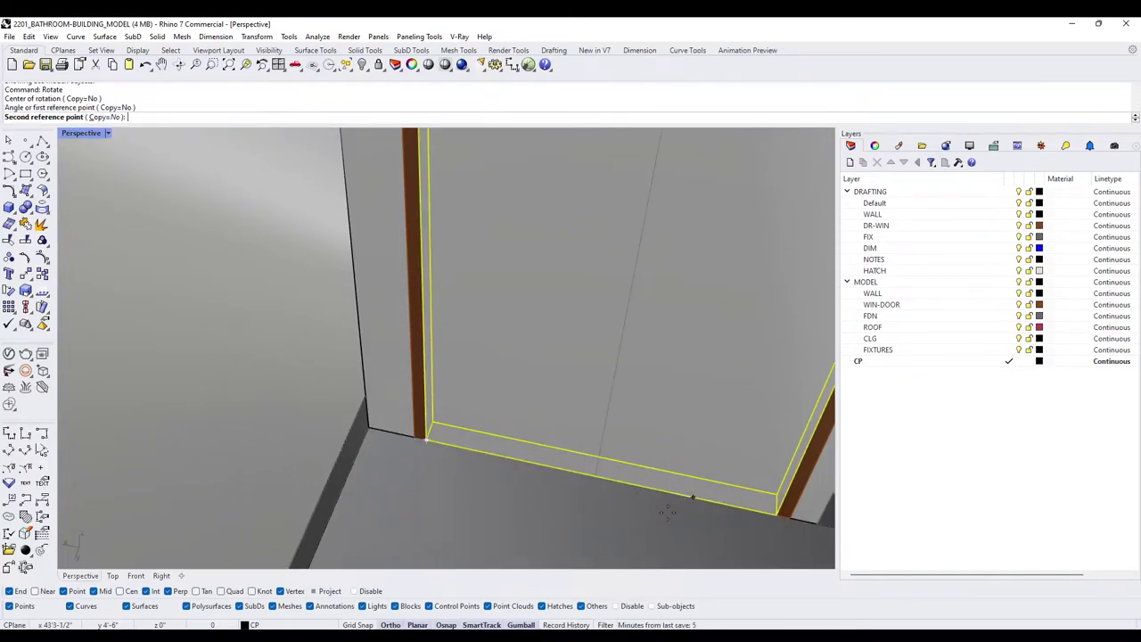
click(378, 510)
scroll(473, 446, down, 4)
right_drag(612, 400, 337, 351)
key(Escape)
Match all object properties of the open door panel to those of the brown door frame
scroll(339, 353, down, 4)
right_drag(431, 261, 396, 365)
click(397, 364)
scroll(419, 428, up, 5)
text(M)
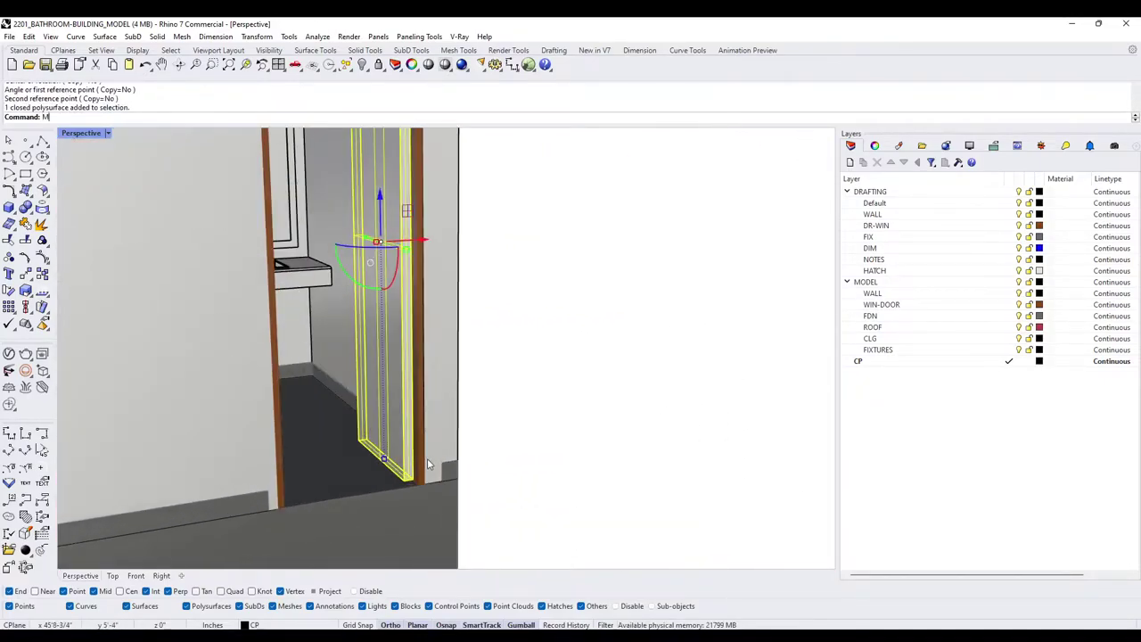
text(atchProperties)
key(Return)
click(418, 445)
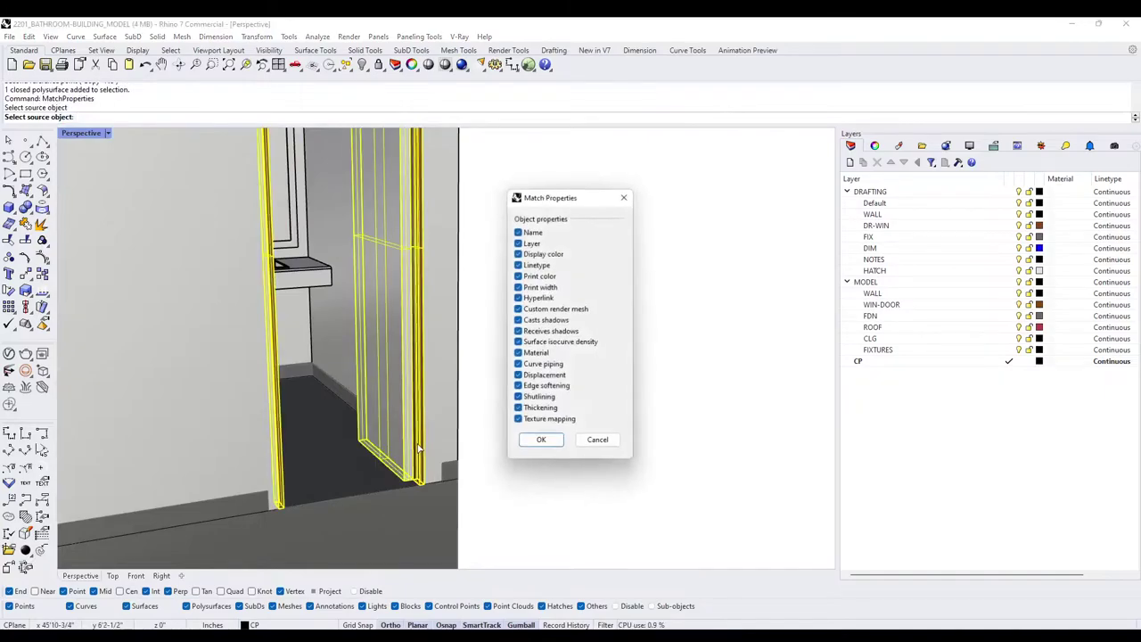
key(Return)
scroll(400, 323, down, 6)
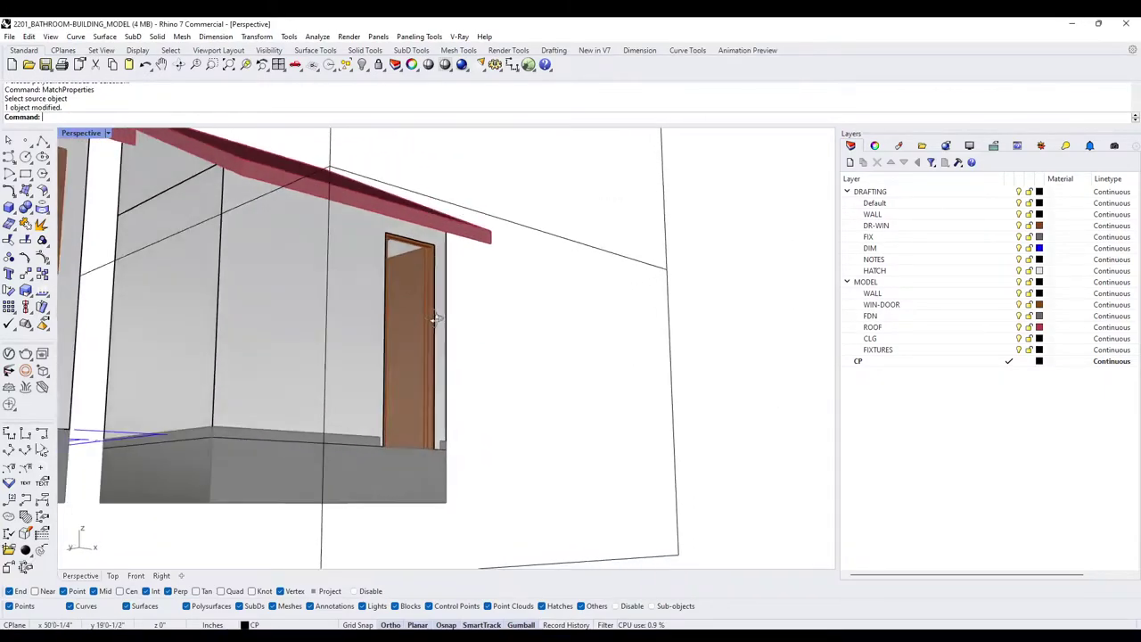
Hide the clipping plane around the building copy
right_drag(360, 331, 417, 364)
scroll(410, 400, up, 4)
click(437, 355)
key(Escape)
click(408, 306)
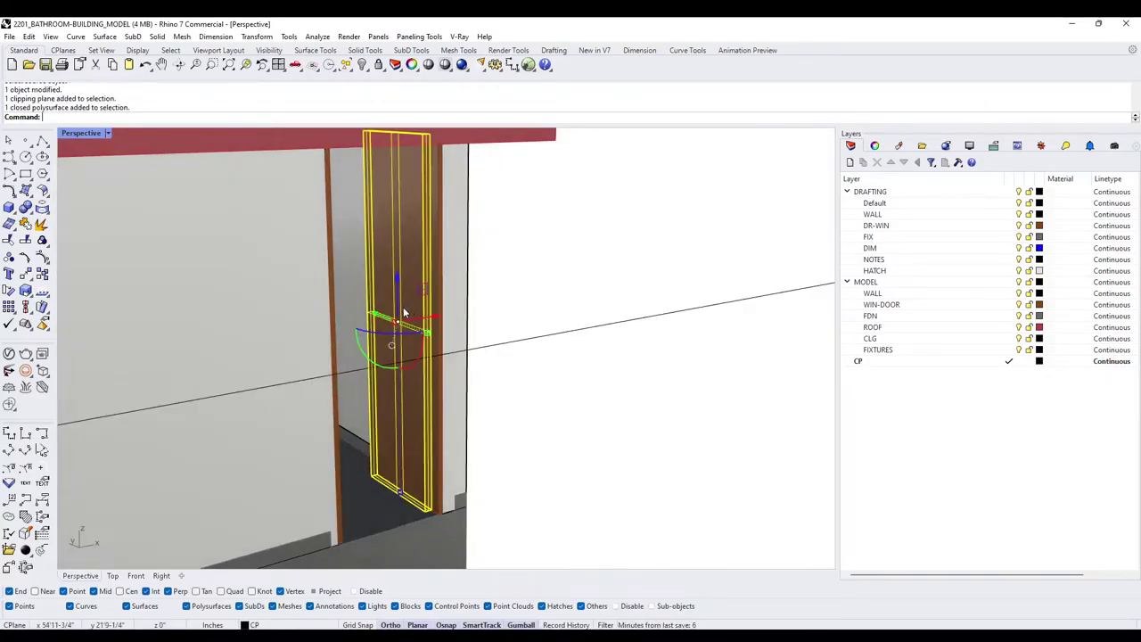
scroll(403, 310, down, 5)
key(Escape)
click(536, 303)
key(ctrl+h)
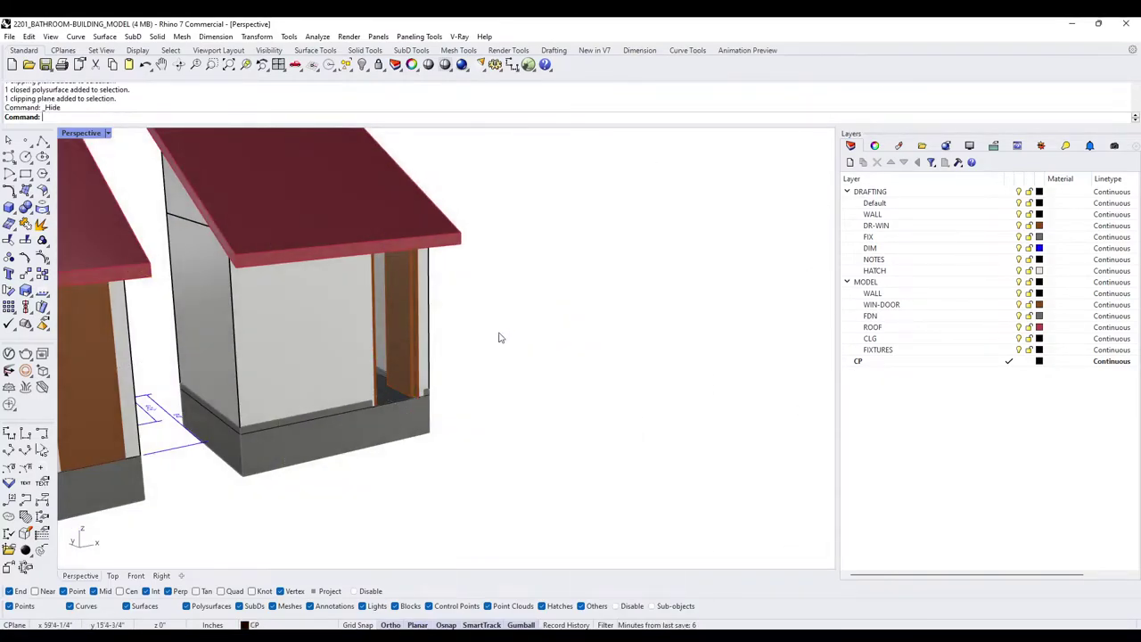
Examine the open entrance door, its frame and the adjoining base curb from several angles and distances
scroll(423, 331, up, 6)
right_drag(423, 331, 478, 426)
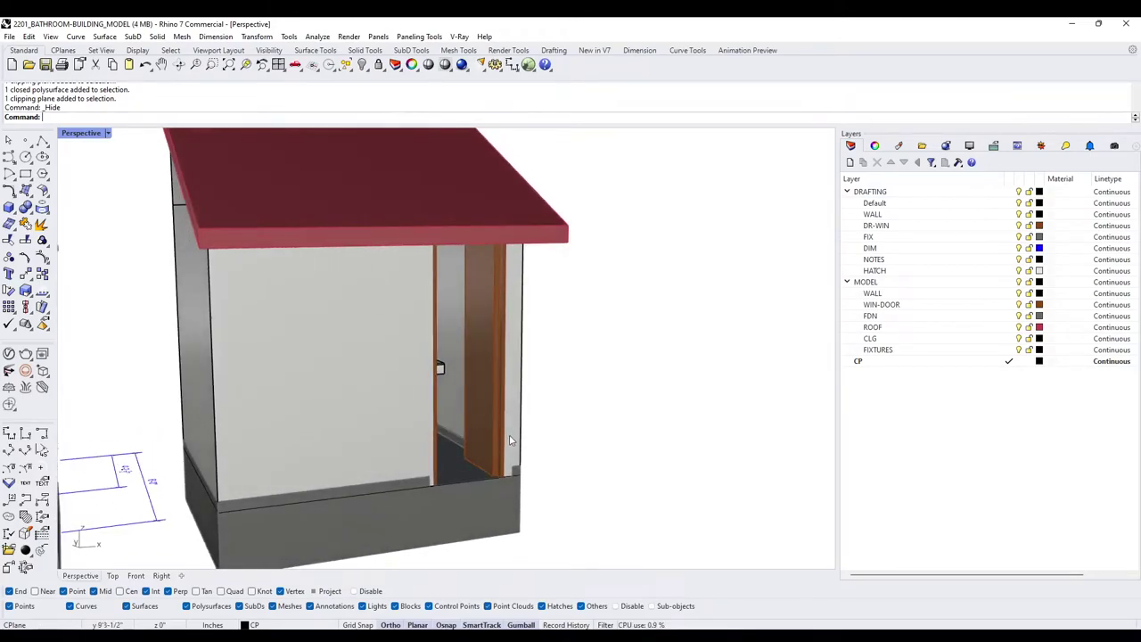
scroll(506, 465, up, 6)
scroll(505, 467, down, 10)
right_drag(506, 467, 610, 500)
click(415, 434)
scroll(414, 434, up, 5)
key(Escape)
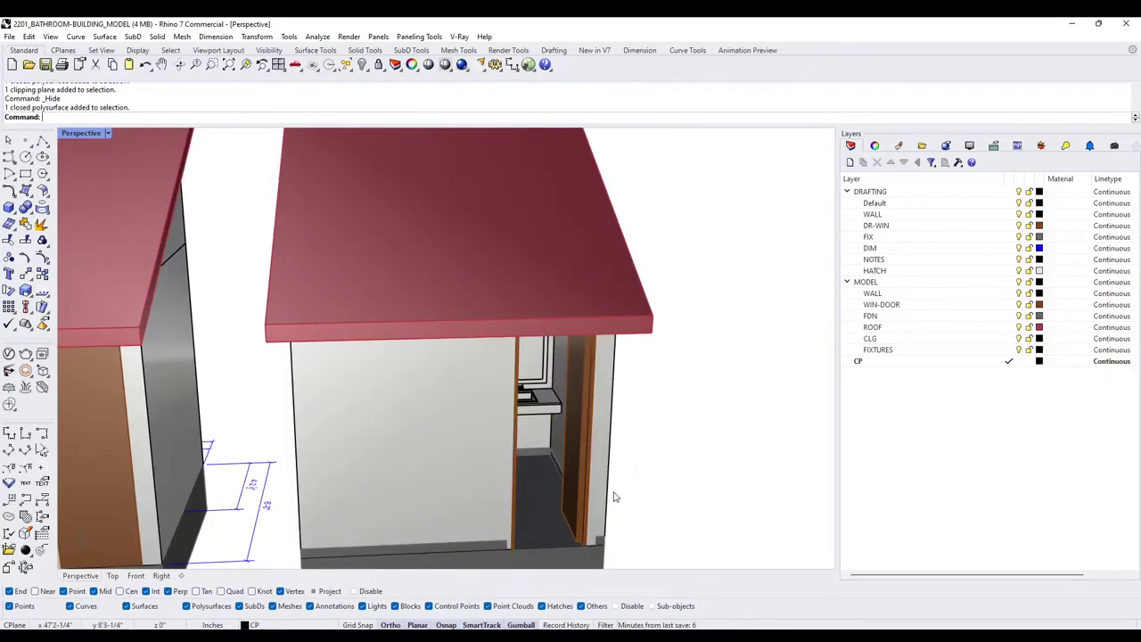
scroll(610, 504, up, 4)
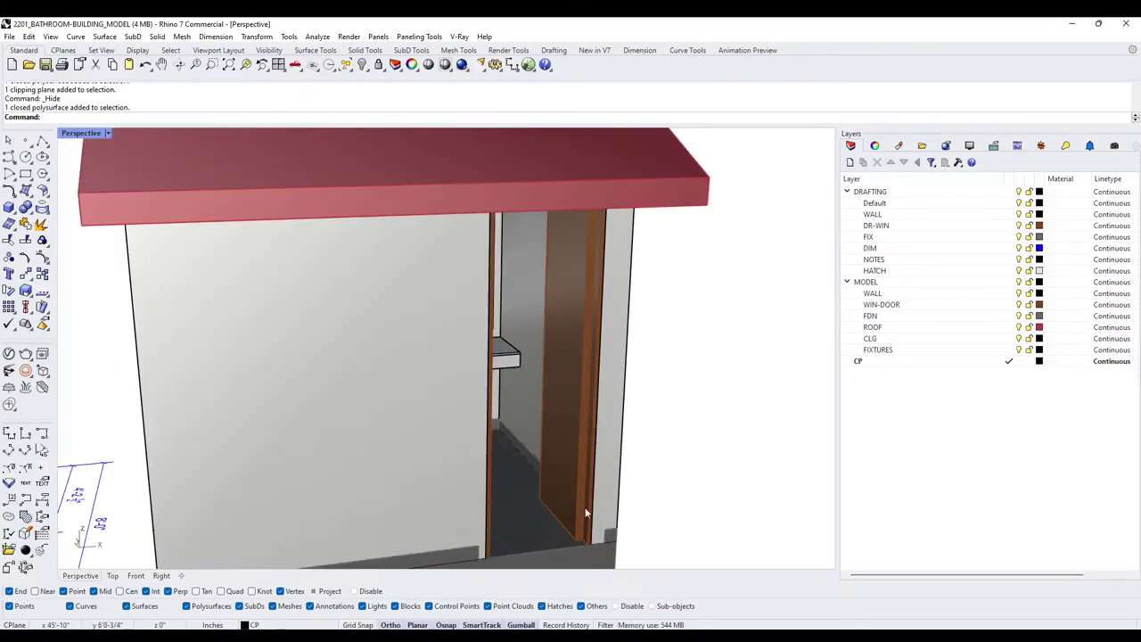
scroll(524, 446, down, 3)
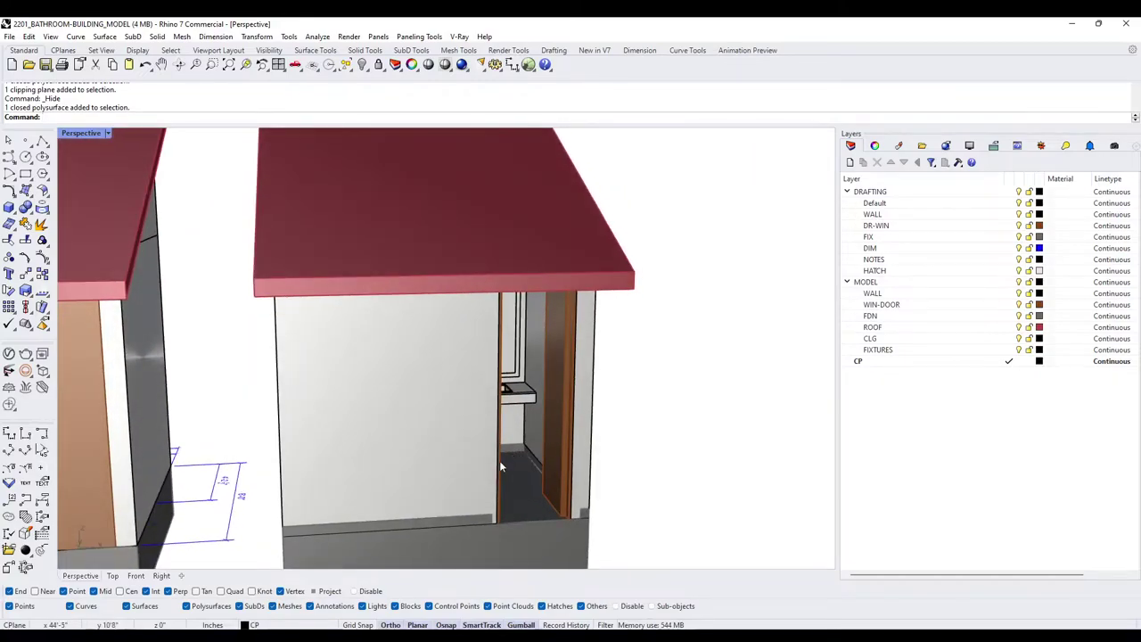
scroll(496, 517, down, 5)
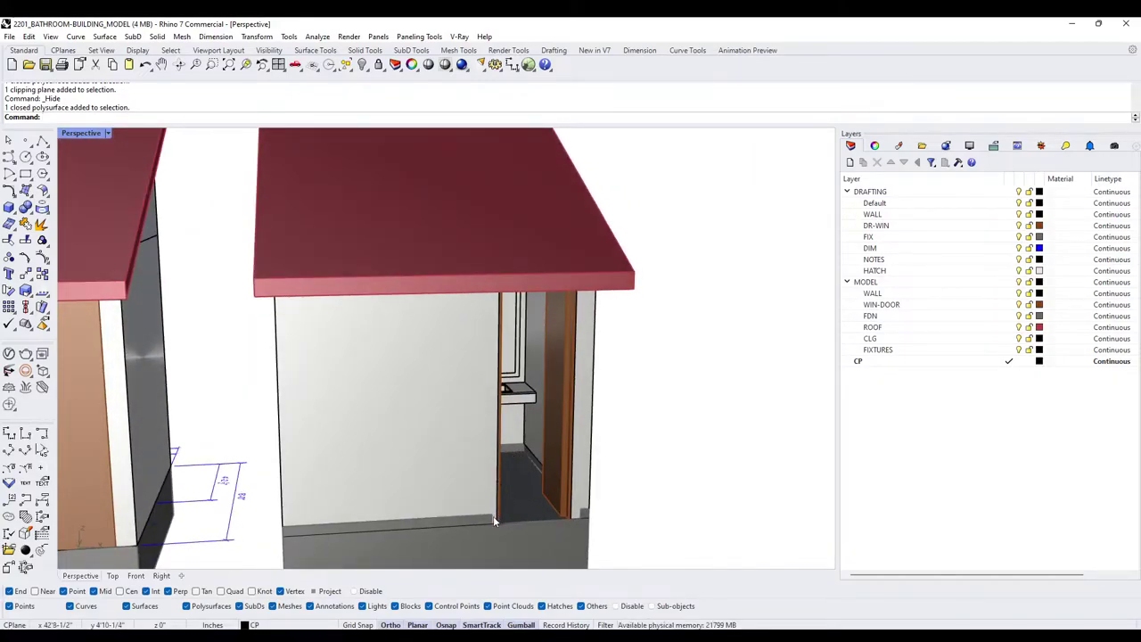
right_drag(422, 508, 489, 531)
scroll(524, 463, up, 3)
click(550, 453)
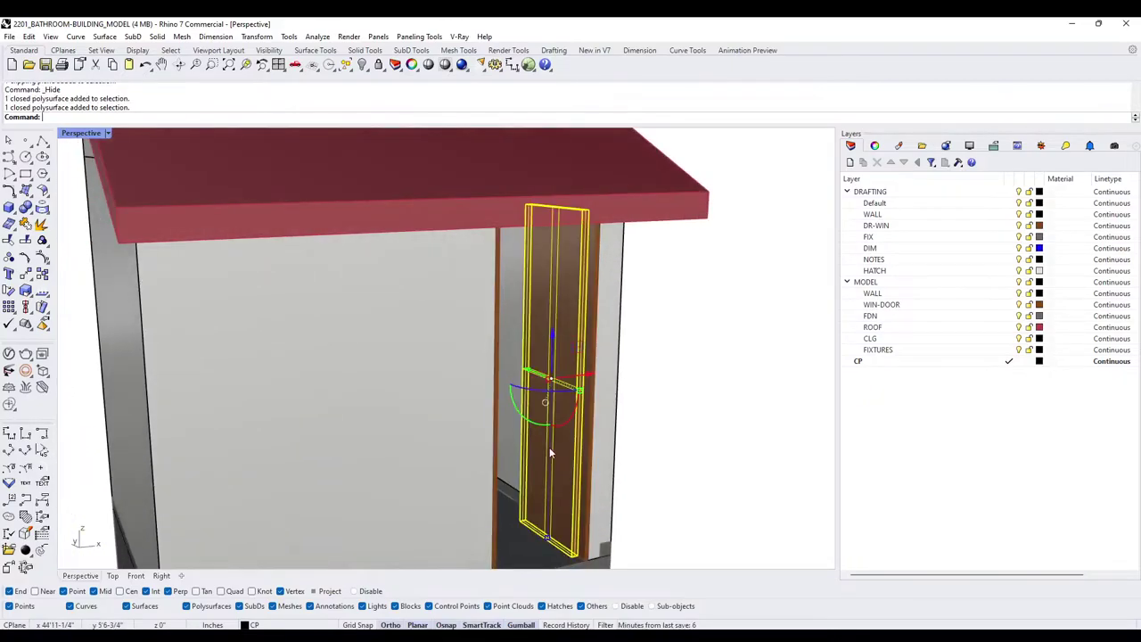
scroll(538, 257, down, 5)
key(Escape)
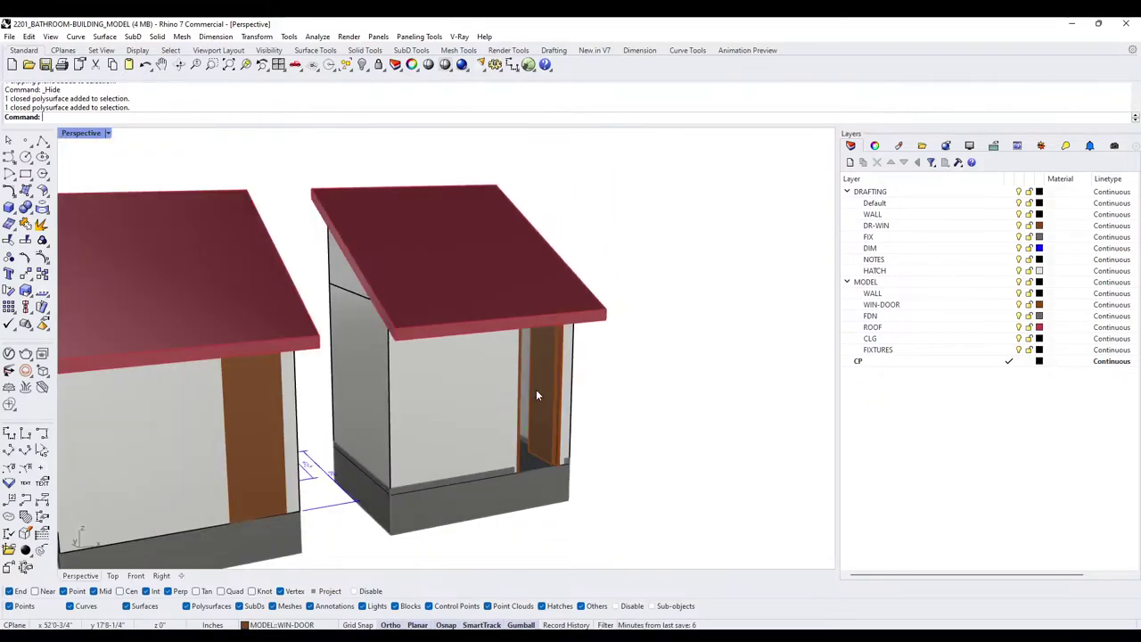
scroll(538, 392, up, 5)
right_drag(577, 301, 516, 382)
scroll(571, 259, down, 5)
scroll(510, 373, up, 3)
scroll(510, 372, down, 4)
Hide the red roof of the building copy to expose its rooms from above
click(489, 312)
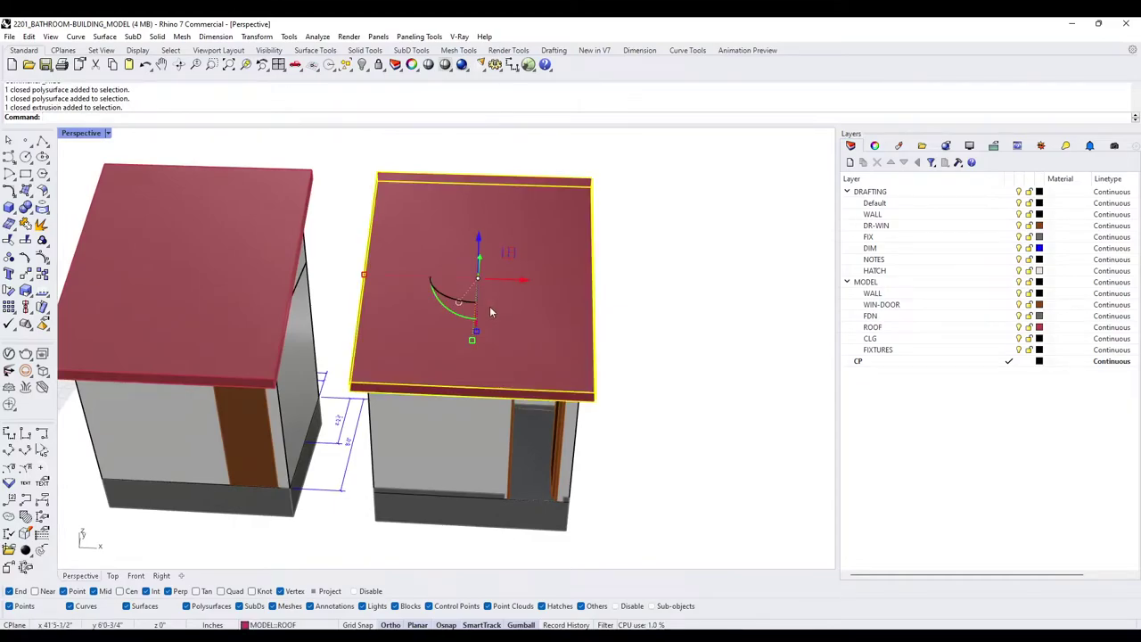
key(ctrl+h)
scroll(609, 300, up, 5)
right_drag(558, 212, 517, 266)
scroll(528, 258, up, 2)
click(517, 267)
key(Escape)
right_drag(480, 218, 512, 304)
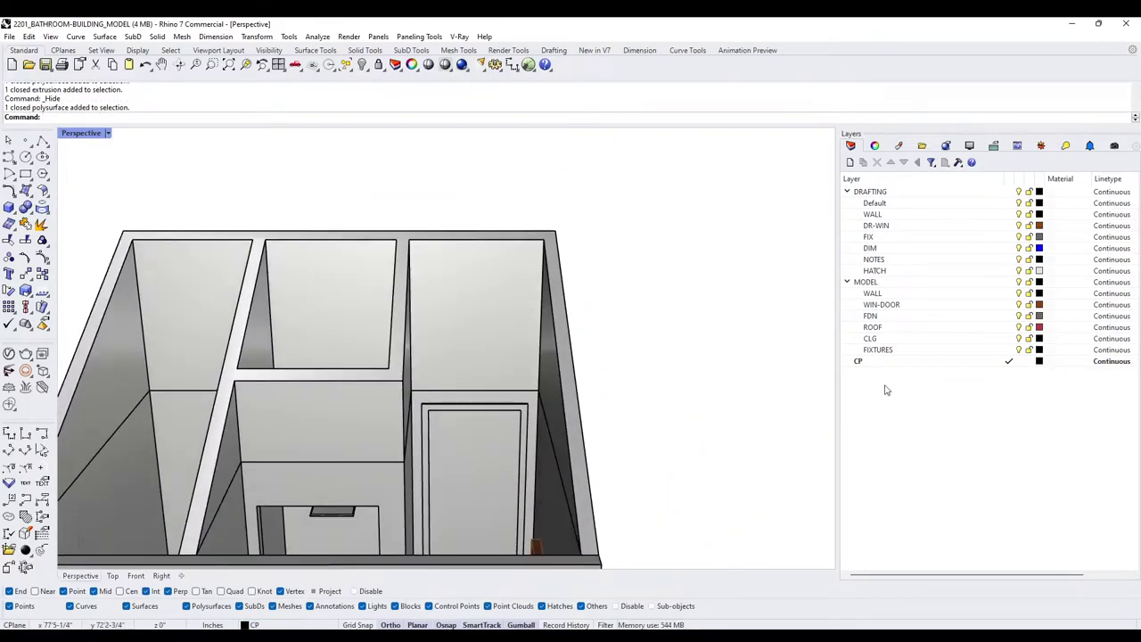
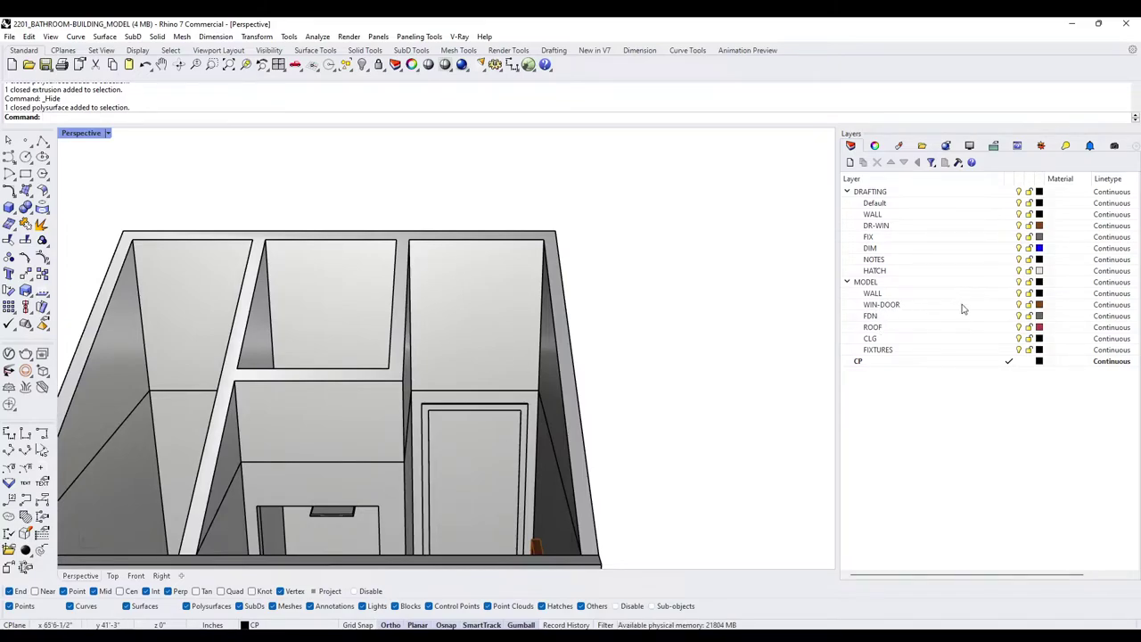
Make the WIN-DOOR model layer current and duplicate the border of the end room's upper rear wall face
click(1014, 306)
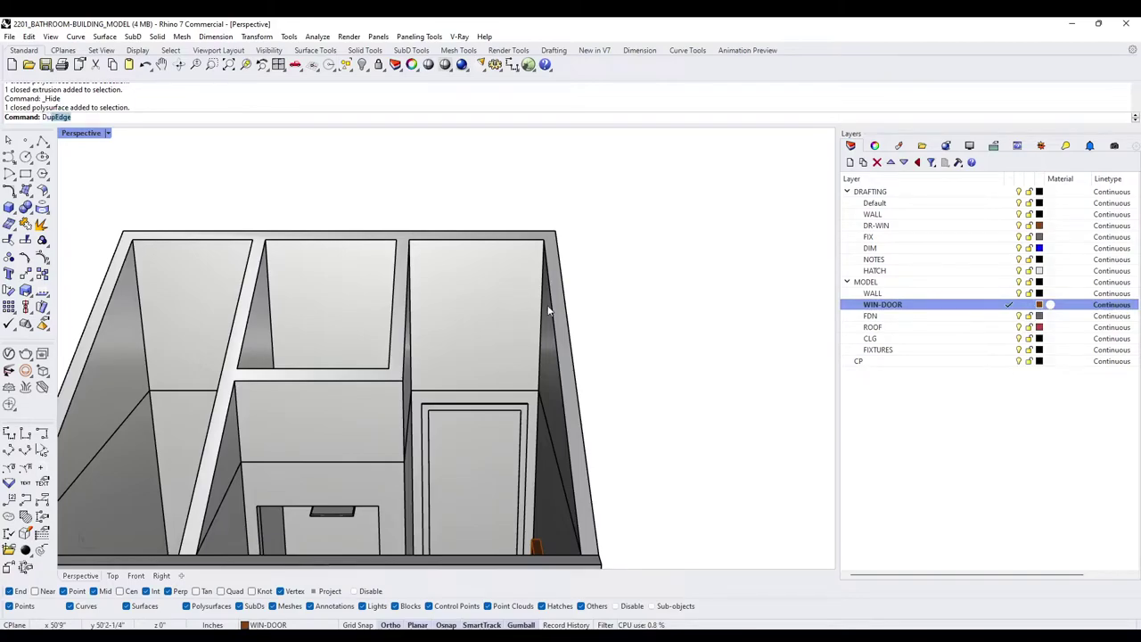
text(F)
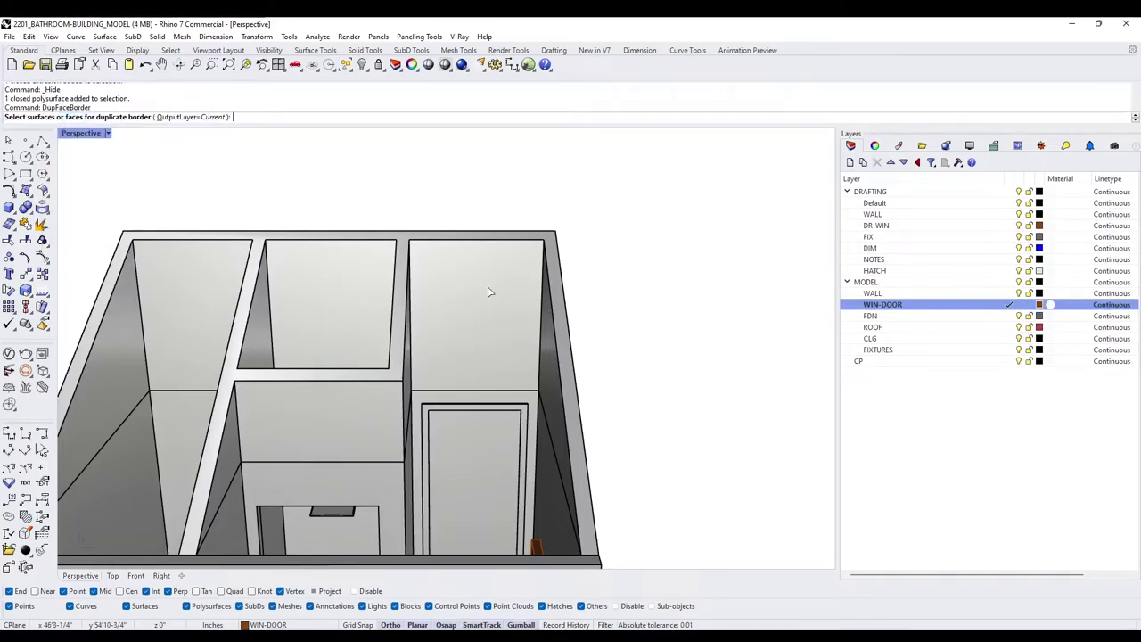
click(488, 292)
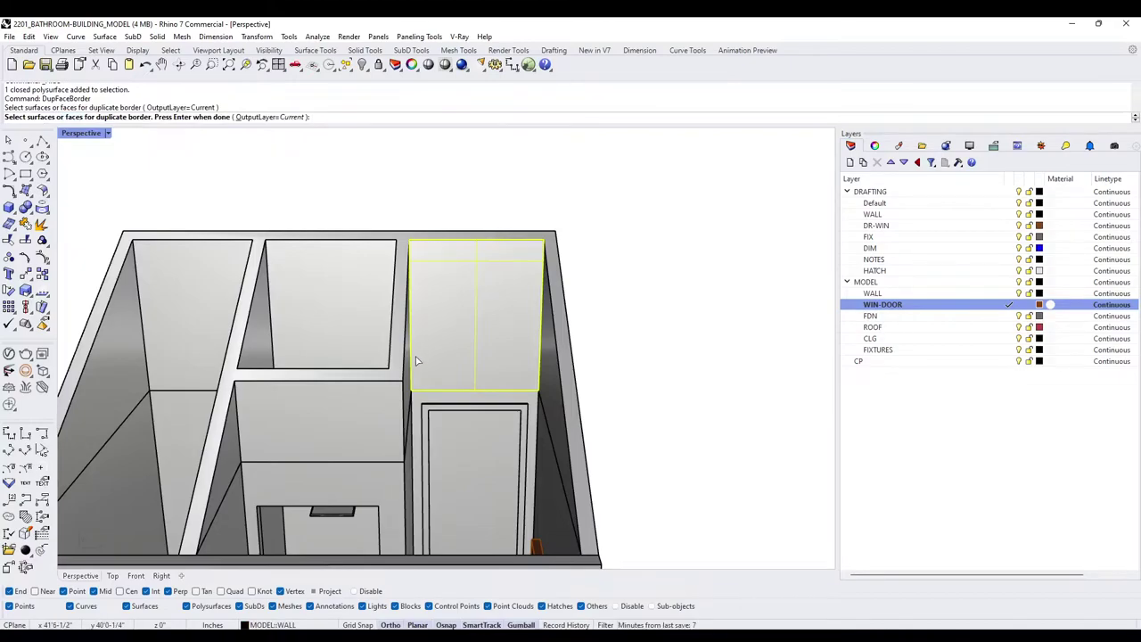
key(Return)
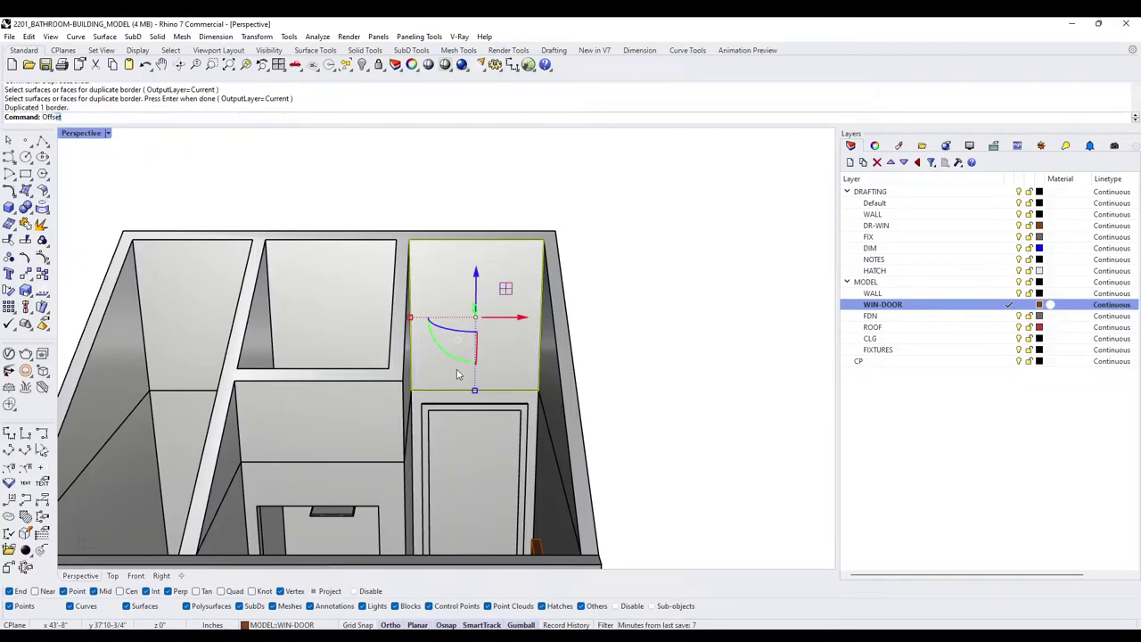
Offset the duplicated wall border 4 inches inward and delete the original border curve
text(Off)
key(Return)
text(4)
key(Return)
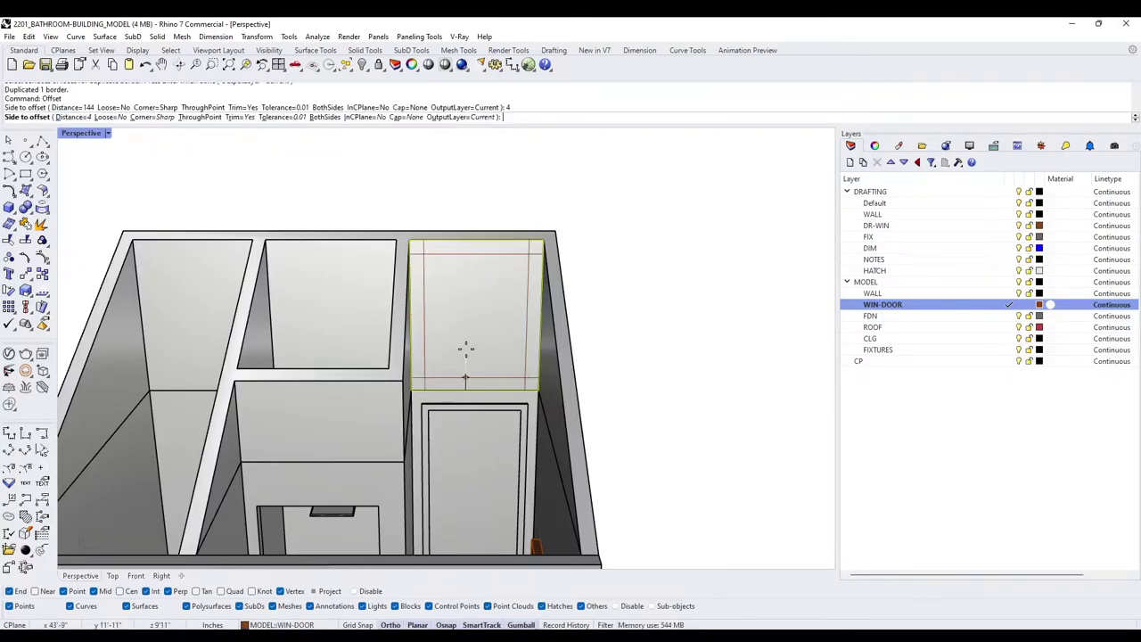
click(469, 341)
key(Delete)
Extrude the inner rectangle outward through the wall as a solid about 2'-5" deep, and delete the source curve
right_drag(460, 312, 484, 351)
click(500, 235)
right_drag(500, 236, 535, 334)
text(ExtrudeCrv)
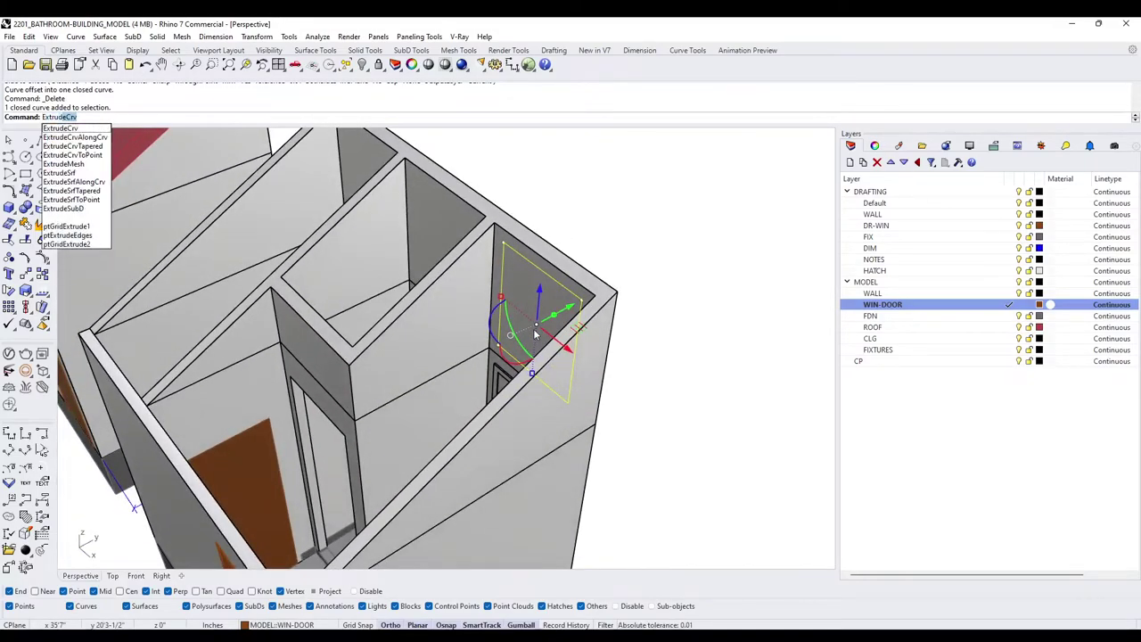
key(Return)
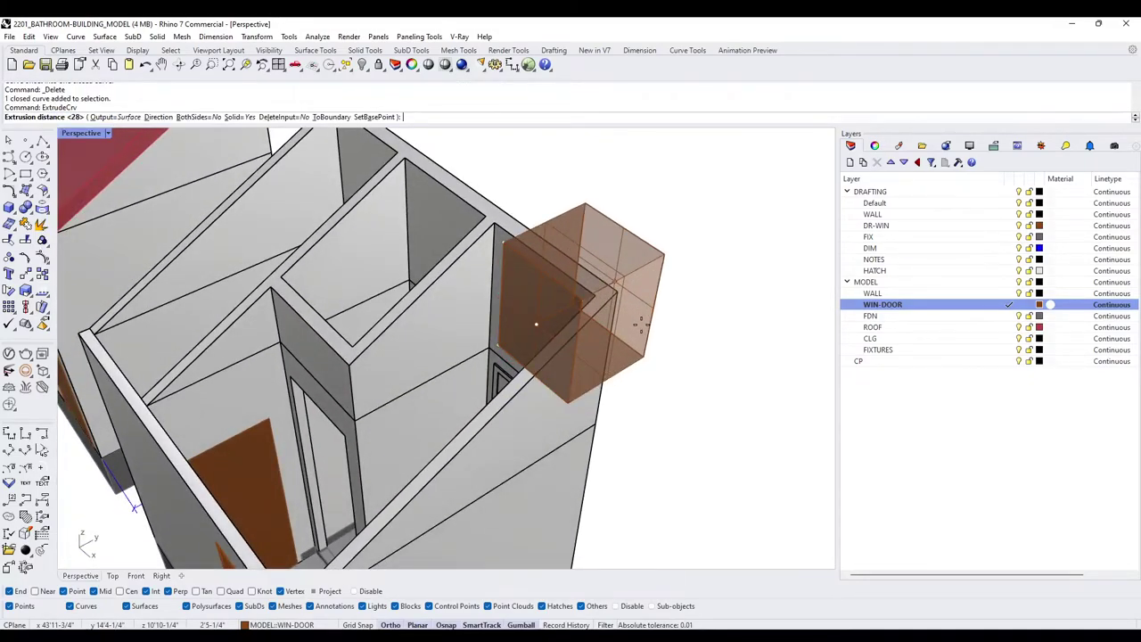
click(638, 330)
key(Delete)
Cut the window opening by subtracting the brown box from the upper walls, and delete the leftover box
right_drag(540, 316, 560, 223)
click(525, 242)
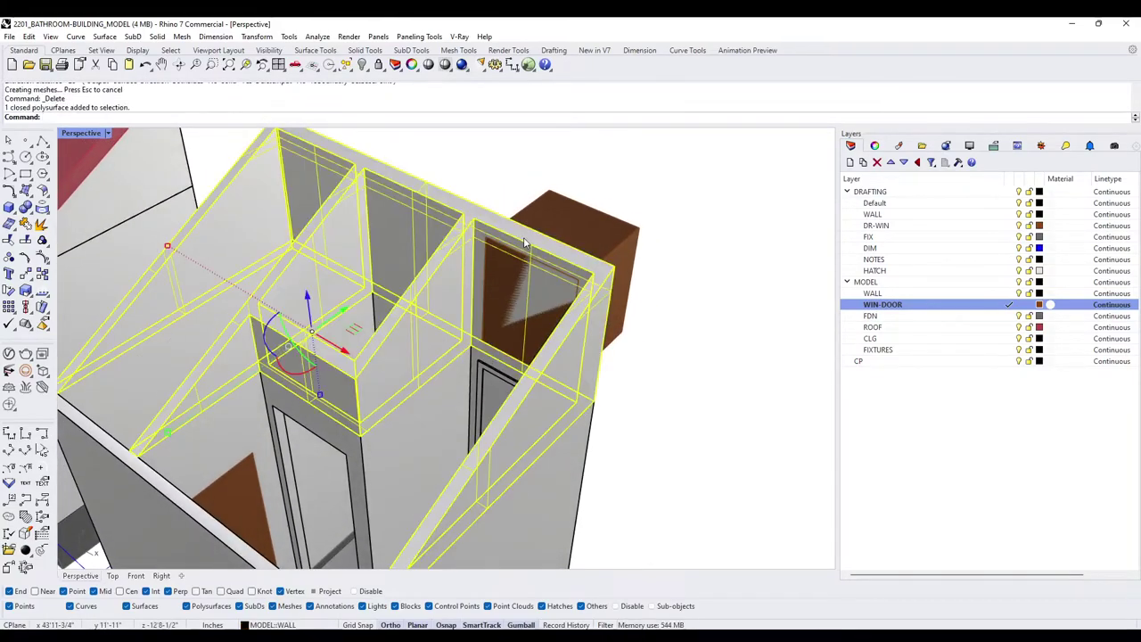
text(Bd)
key(Return)
click(506, 282)
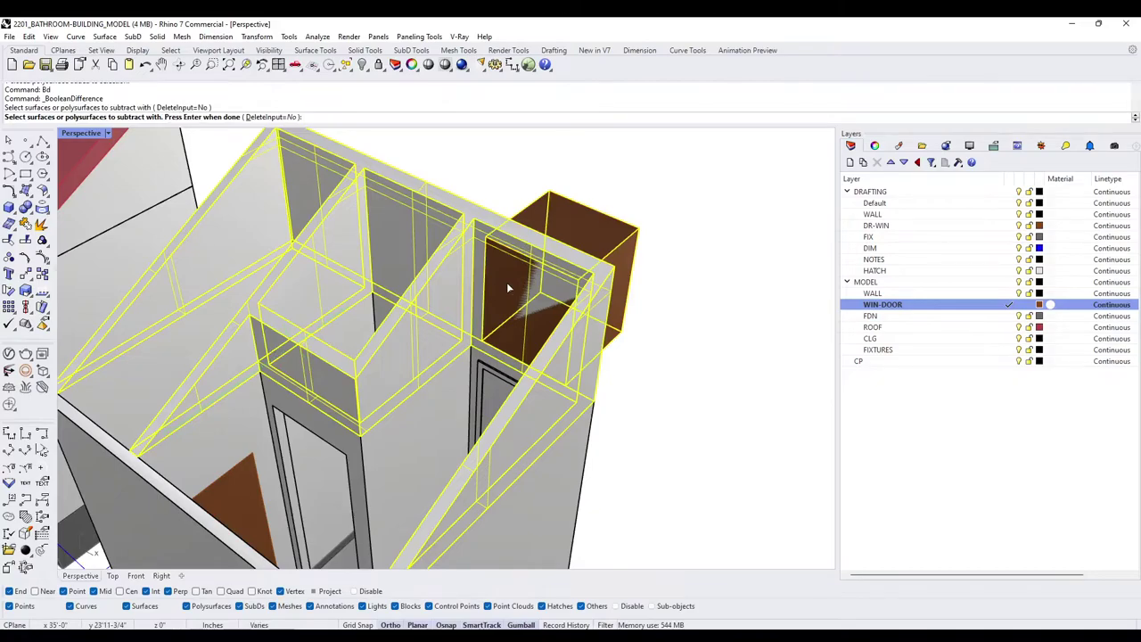
key(Return)
click(515, 306)
key(Delete)
Extrude the sill face of the new window opening up to the opening's top corner to fill it with a solid
right_drag(532, 301, 506, 321)
scroll(505, 321, up, 5)
scroll(505, 325, down, 5)
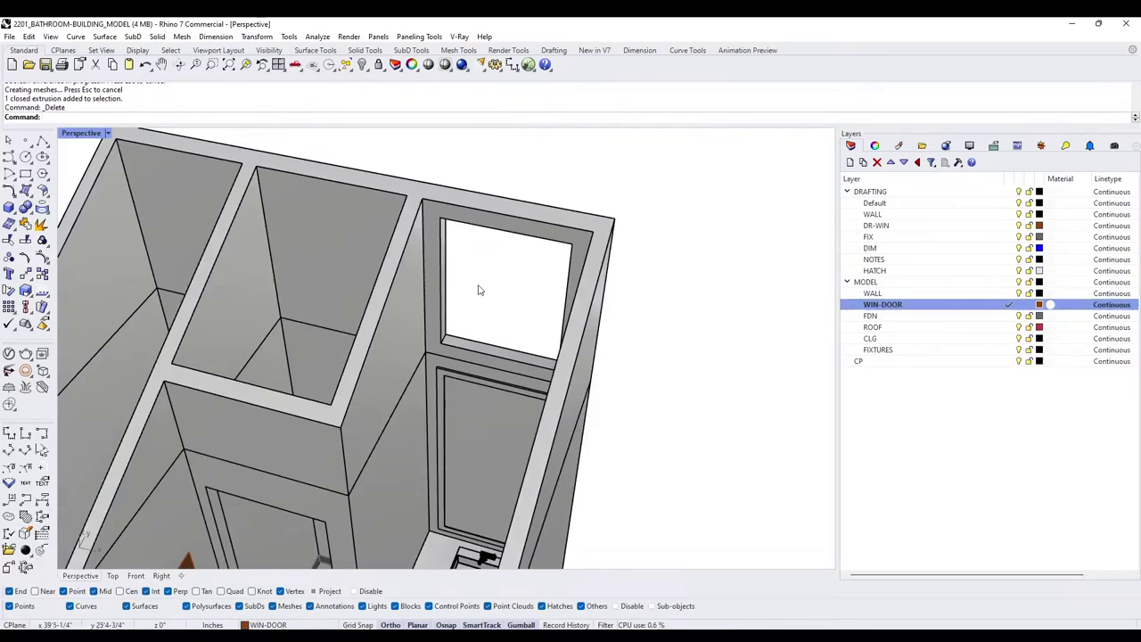
text(ExtrudeSrf)
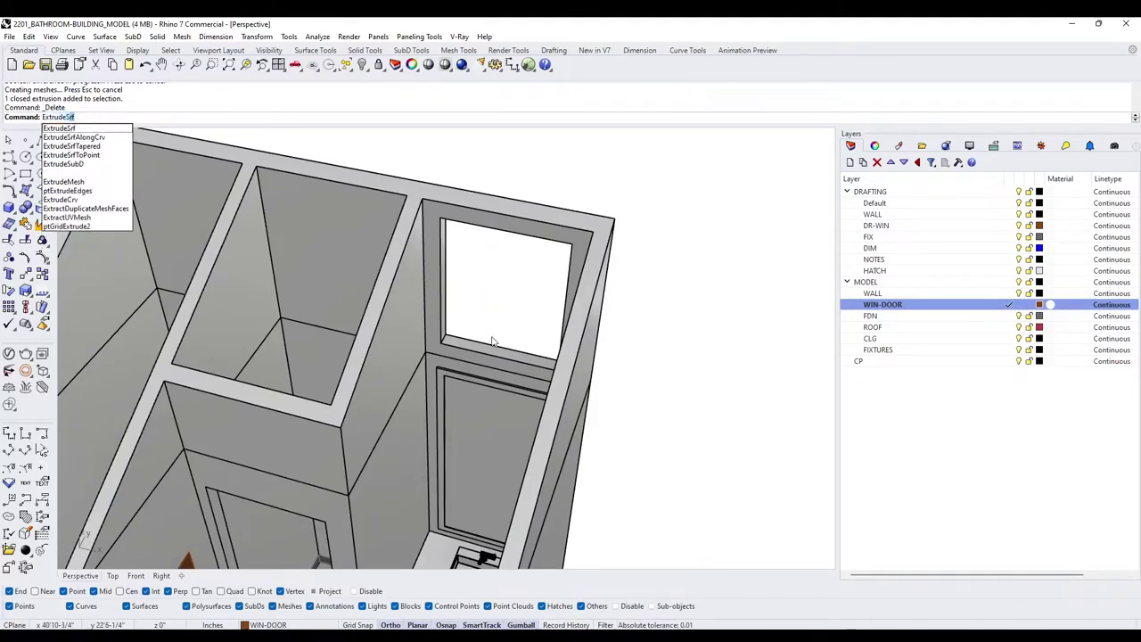
key(Return)
click(482, 347)
click(533, 375)
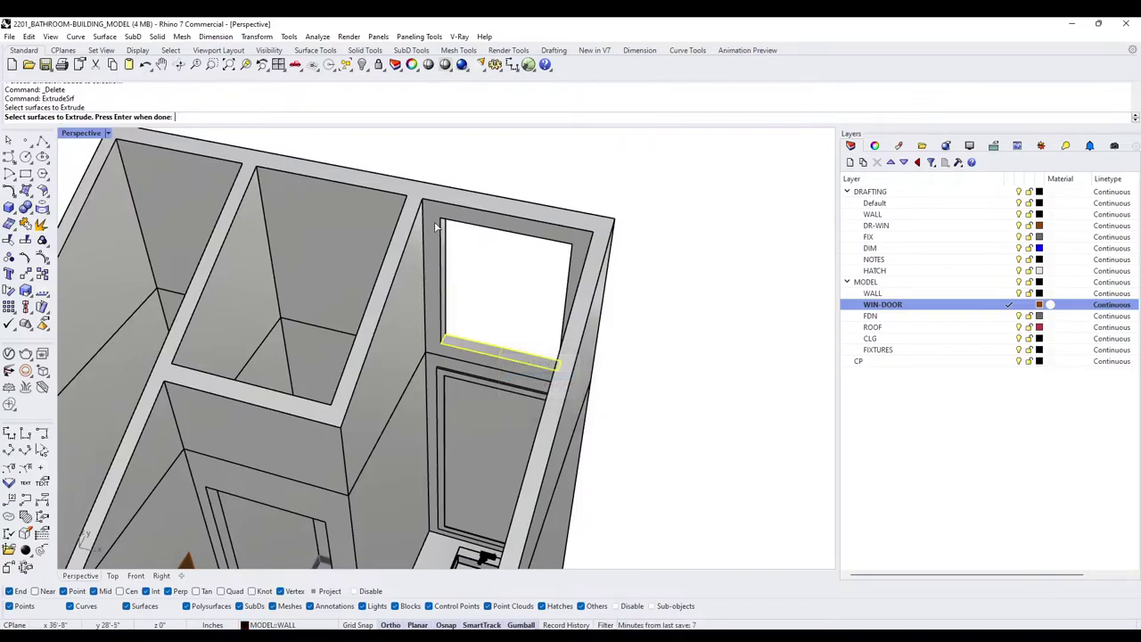
key(Return)
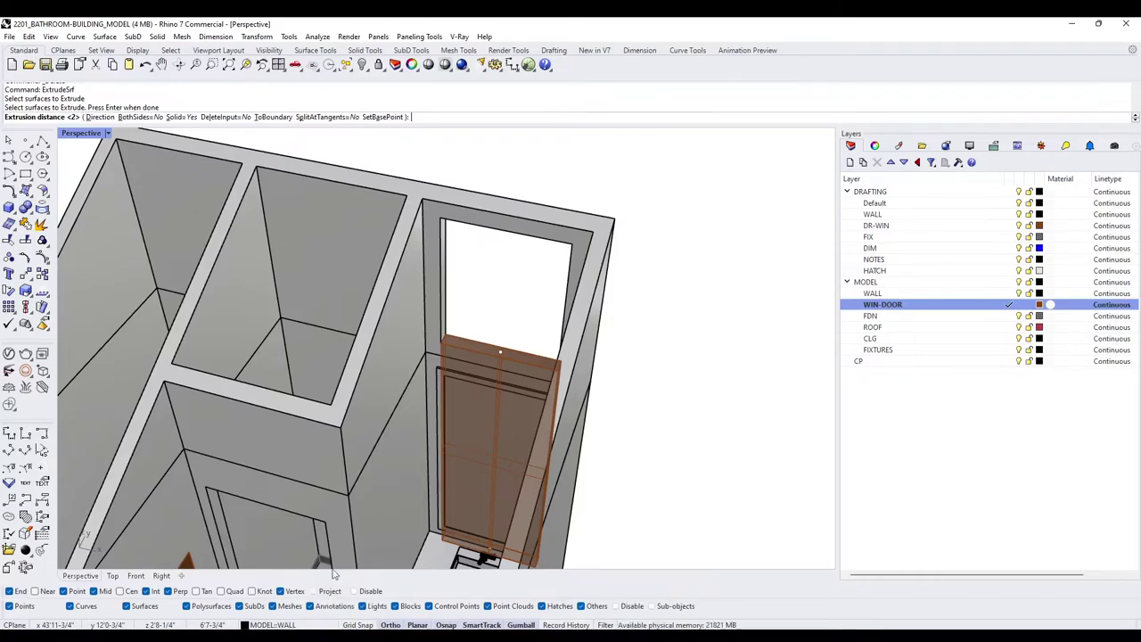
click(438, 219)
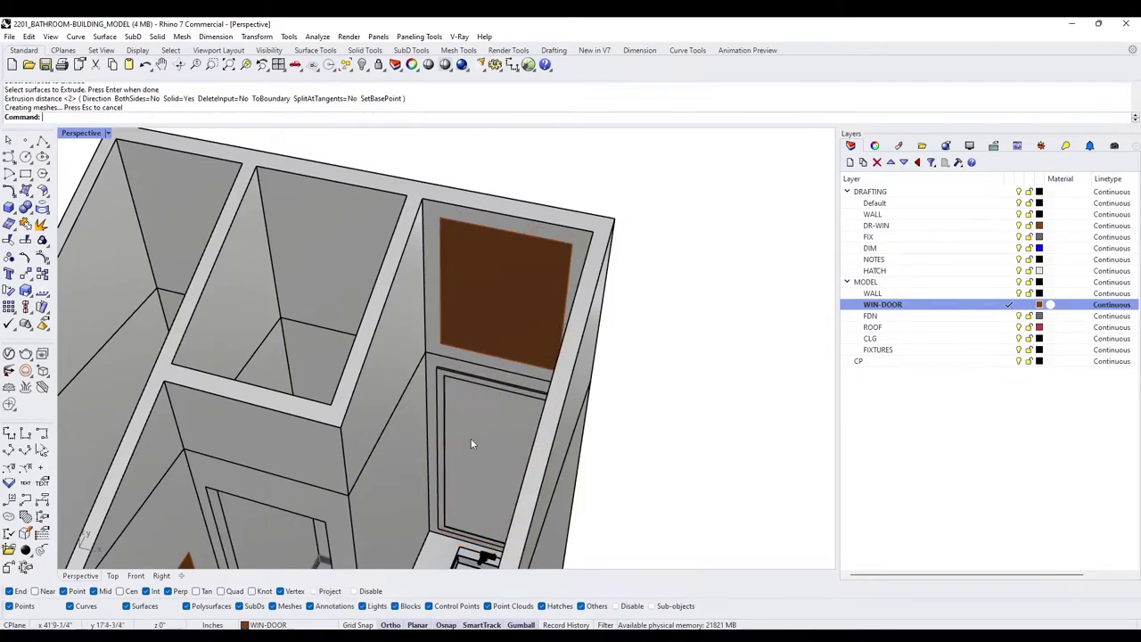
Isolate the brown window block by hiding all other objects
right_drag(450, 307, 494, 295)
click(467, 307)
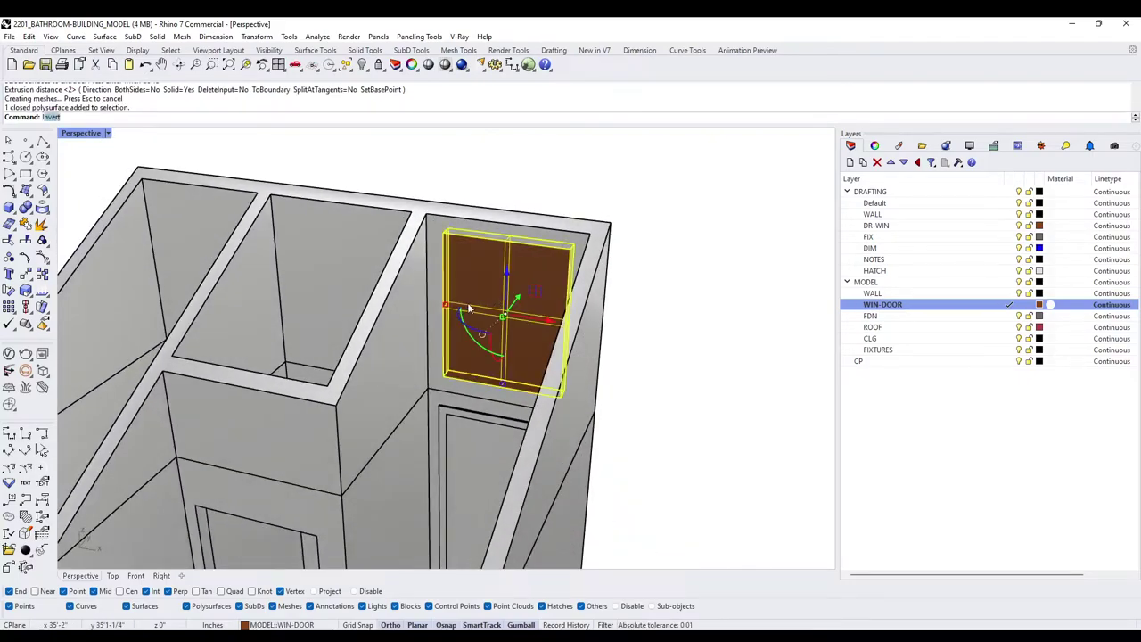
key(Return)
key(Escape)
right_drag(470, 342, 446, 317)
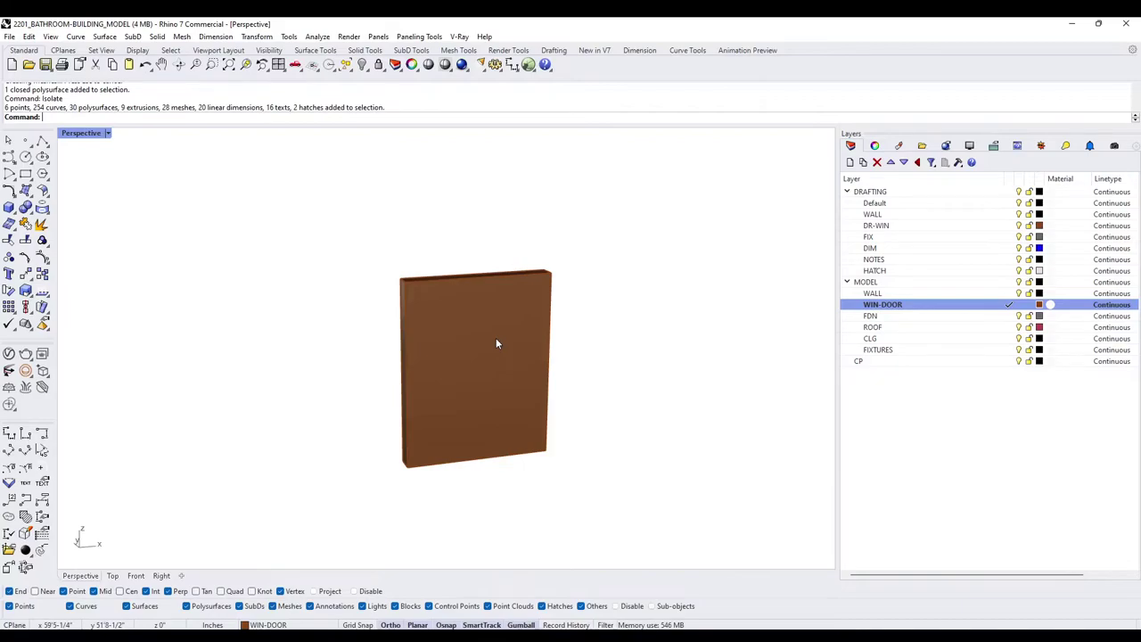
Shell the window block into an open frame by removing its front and back faces
text(Shell)
key(Return)
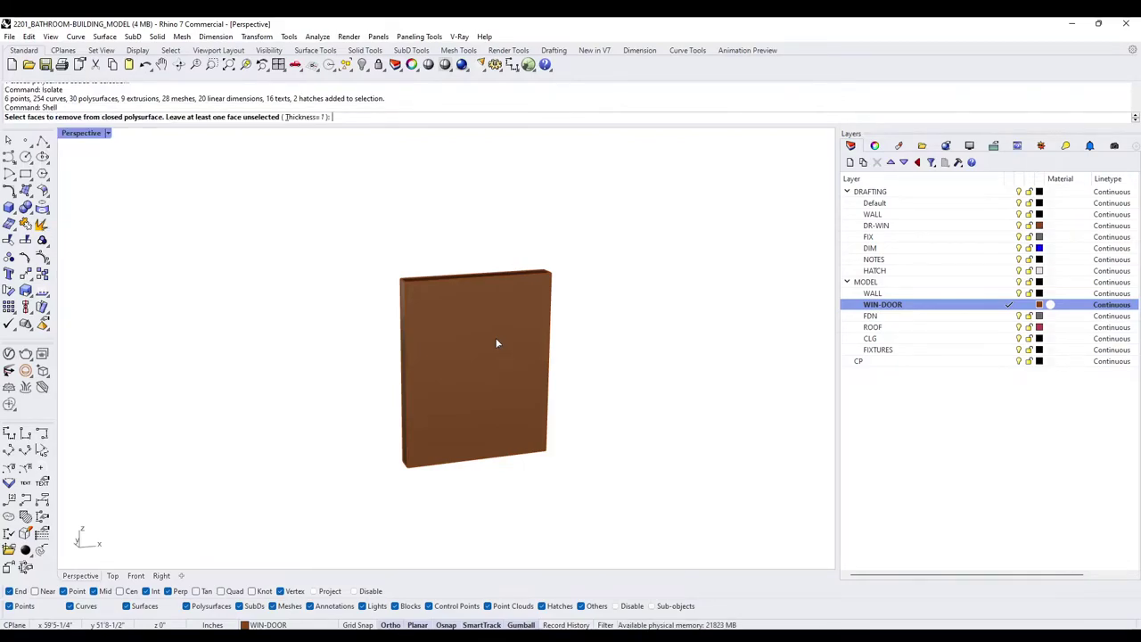
click(448, 359)
right_drag(357, 389, 333, 394)
key(Return)
right_drag(605, 429, 487, 436)
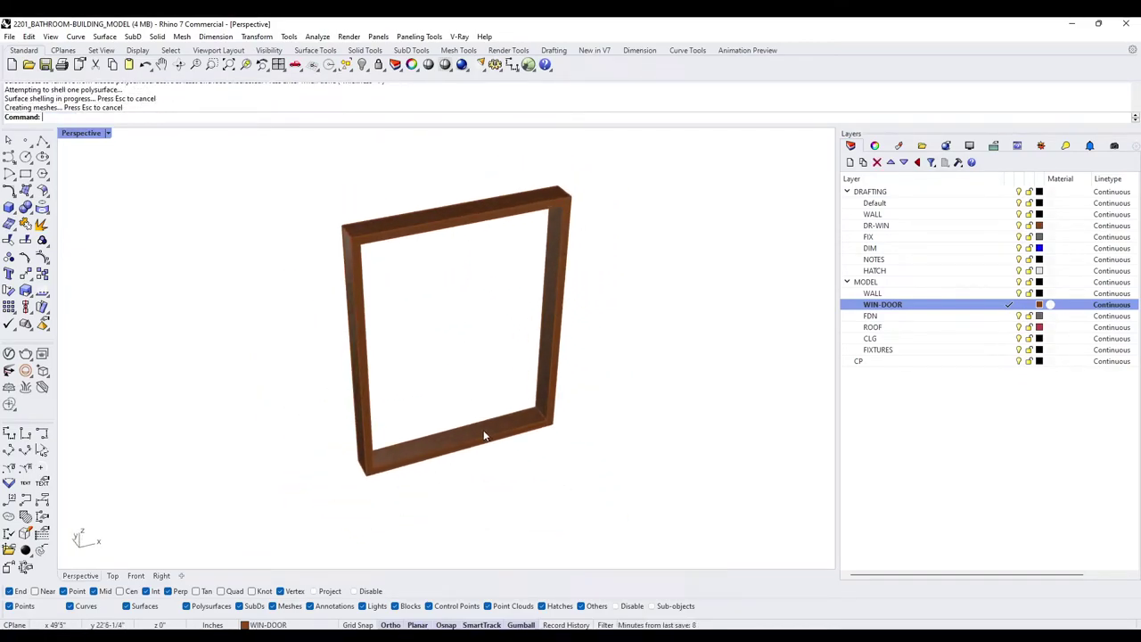
Extrude the inner bottom face of the window frame 1" upward as a solid rail
text(ExtrudeSrf)
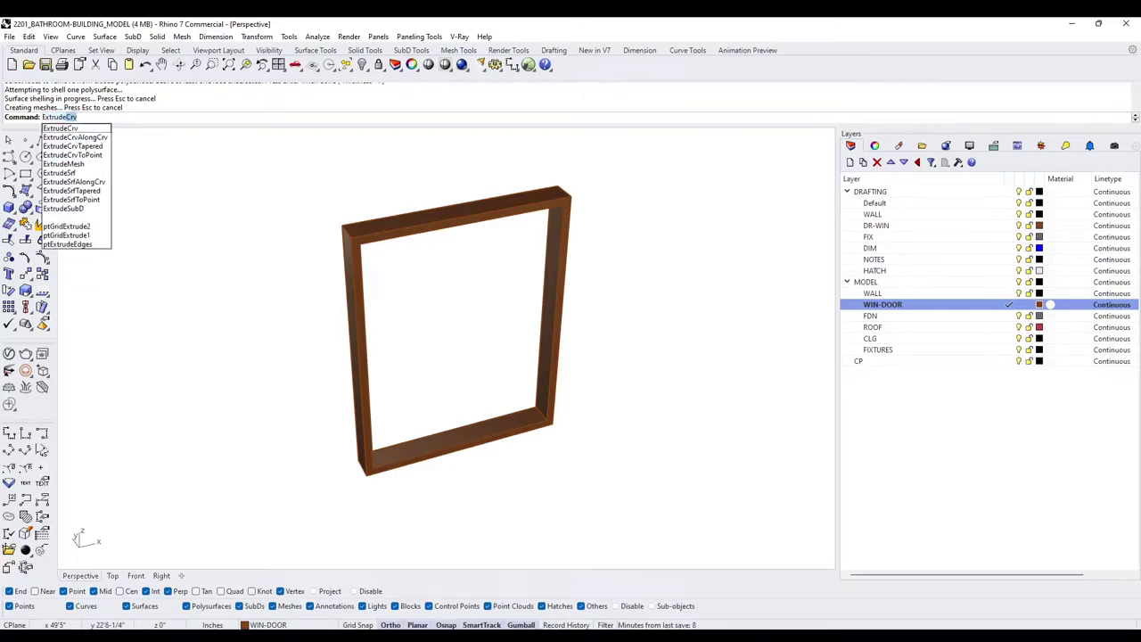
key(Return)
click(491, 432)
right_drag(490, 428, 469, 413)
key(Return)
text(1)
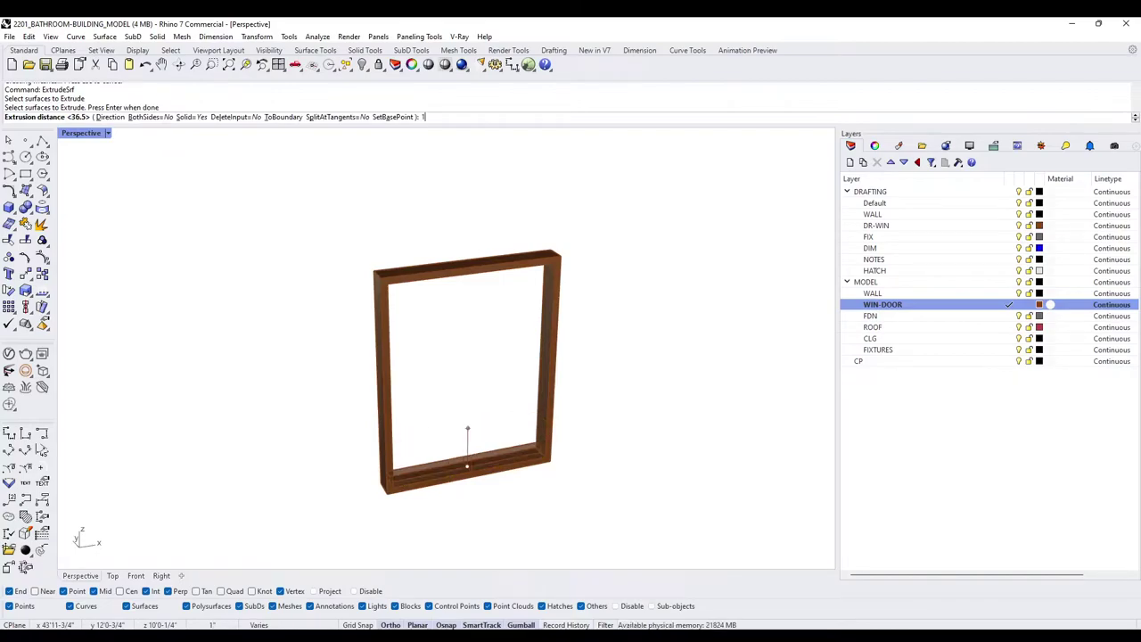
text(")
key(Return)
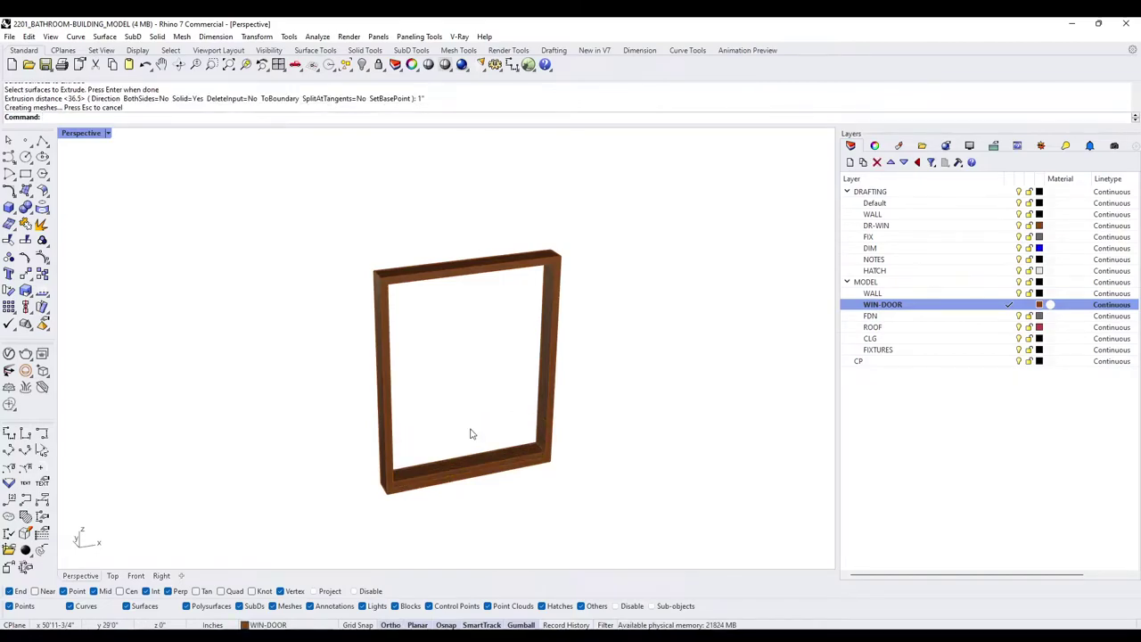
Move the new rail vertically from its end point to the midpoint of the frame's side edge
click(488, 460)
right_drag(489, 460, 462, 475)
scroll(463, 475, up, 5)
text(M)
key(Return)
text(v)
key(Return)
click(489, 525)
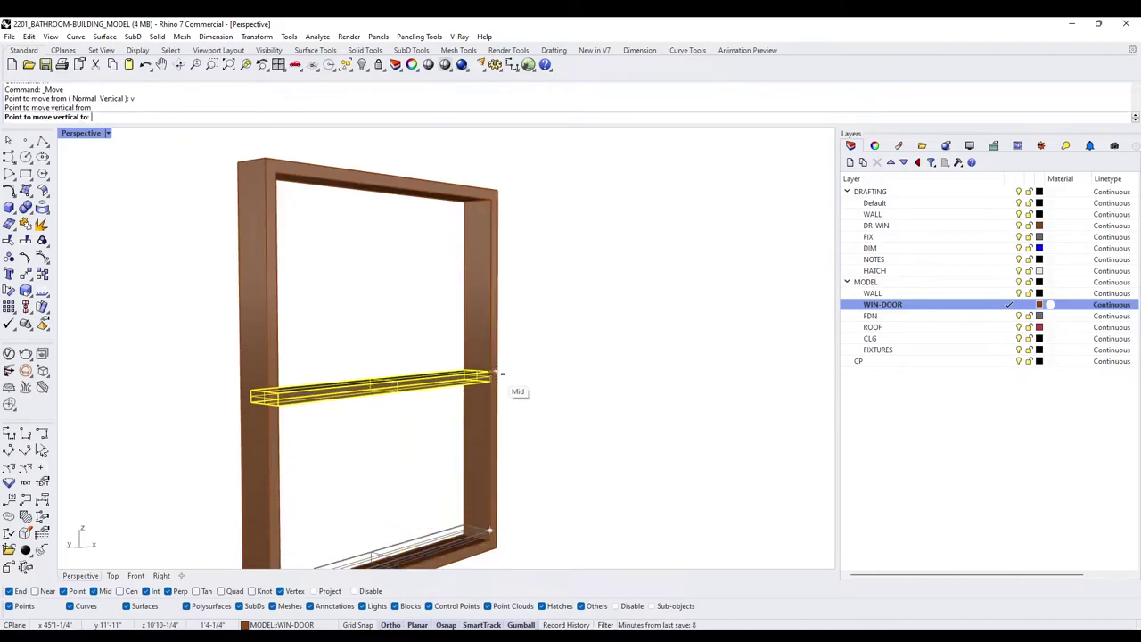
click(509, 390)
scroll(455, 407, down, 3)
right_drag(454, 408, 287, 413)
key(Escape)
right_drag(515, 448, 583, 377)
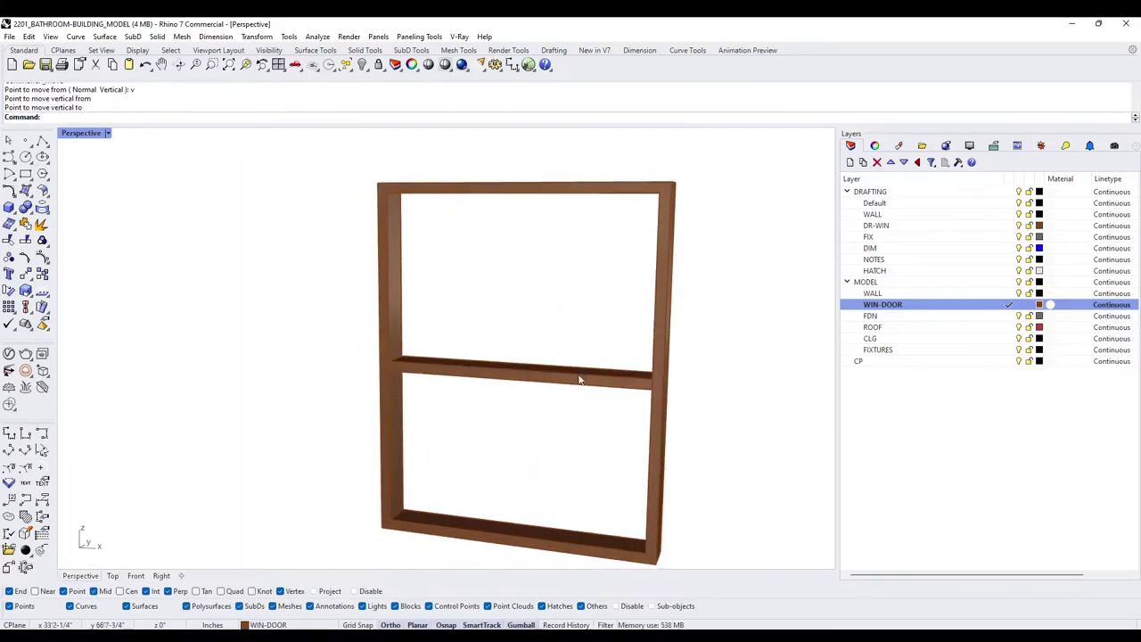
Raise the horizontal rail vertically by half its thickness to center it at the frame's mid-height
click(583, 378)
scroll(374, 362, up, 5)
shift+click(429, 415)
click(471, 385)
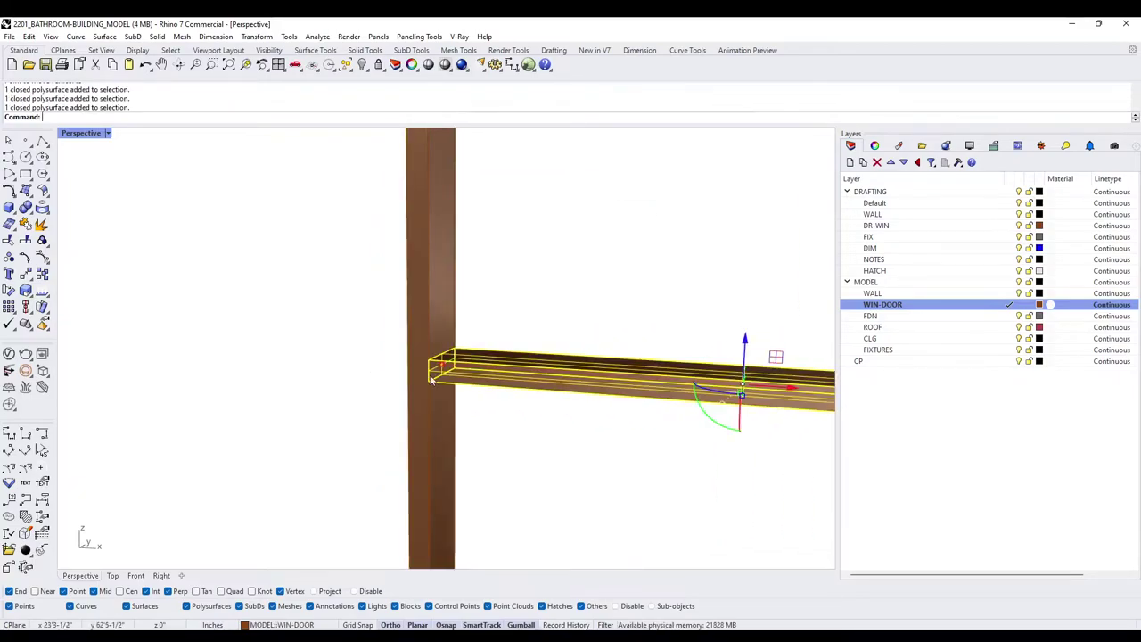
scroll(437, 376, up, 2)
text(M)
key(Return)
text(v)
key(Return)
click(429, 369)
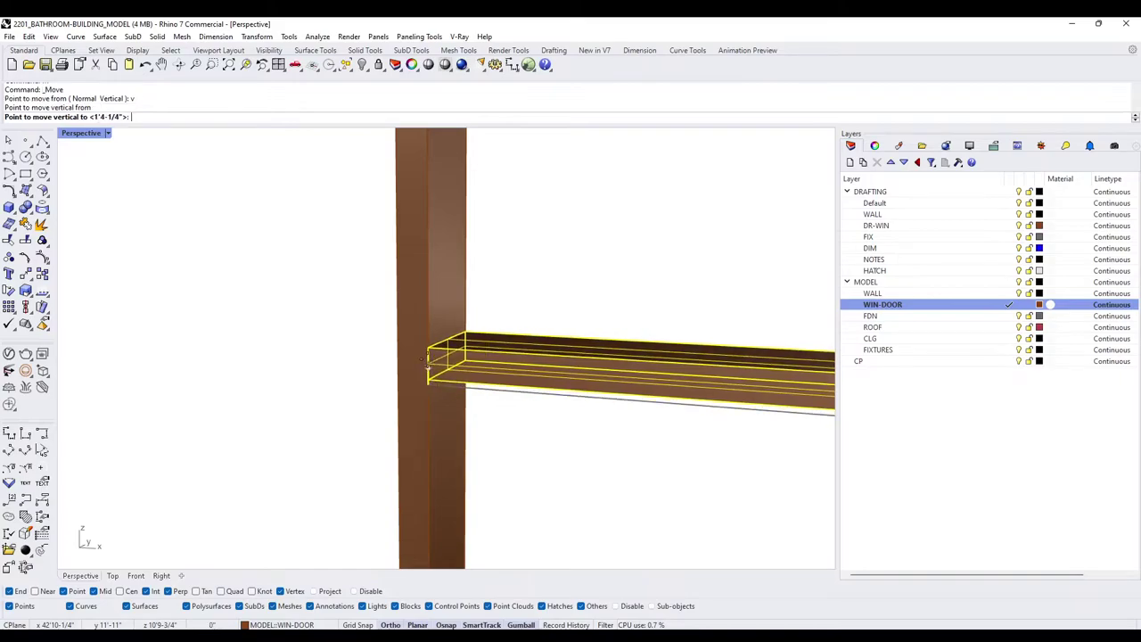
click(430, 357)
key(Escape)
scroll(429, 356, down, 5)
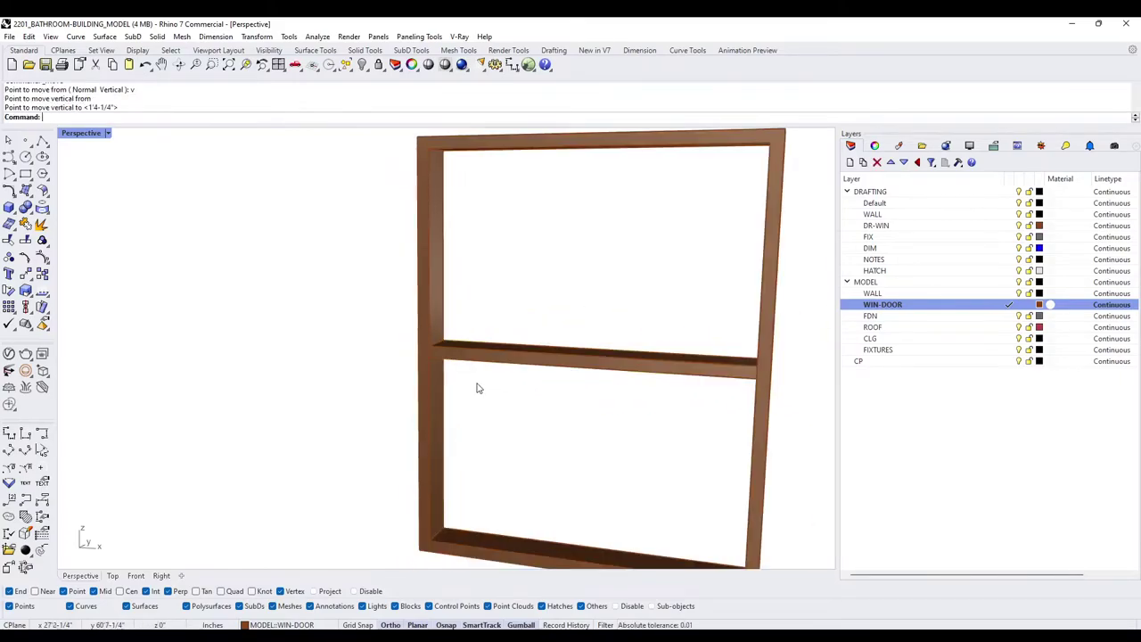
Extrude the underside of the middle rail down to the frame's inner bottom to fill the lower half with a solid panel
scroll(620, 444, up, 4)
right_drag(619, 444, 503, 432)
scroll(513, 418, down, 3)
right_drag(487, 448, 437, 413)
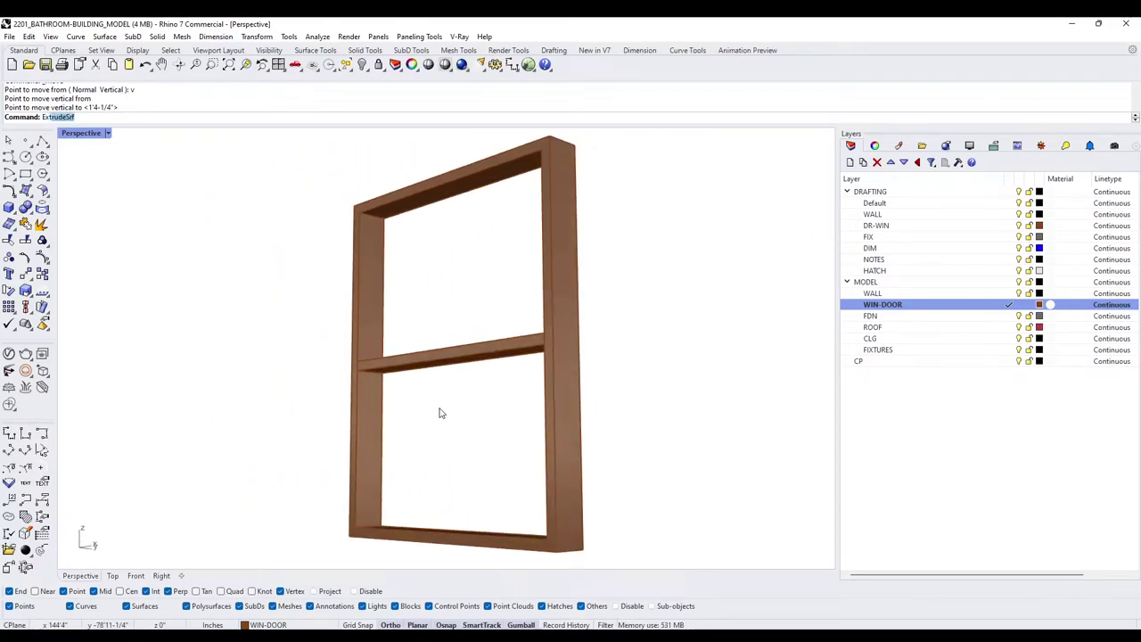
key(Return)
scroll(419, 383, up, 5)
click(396, 365)
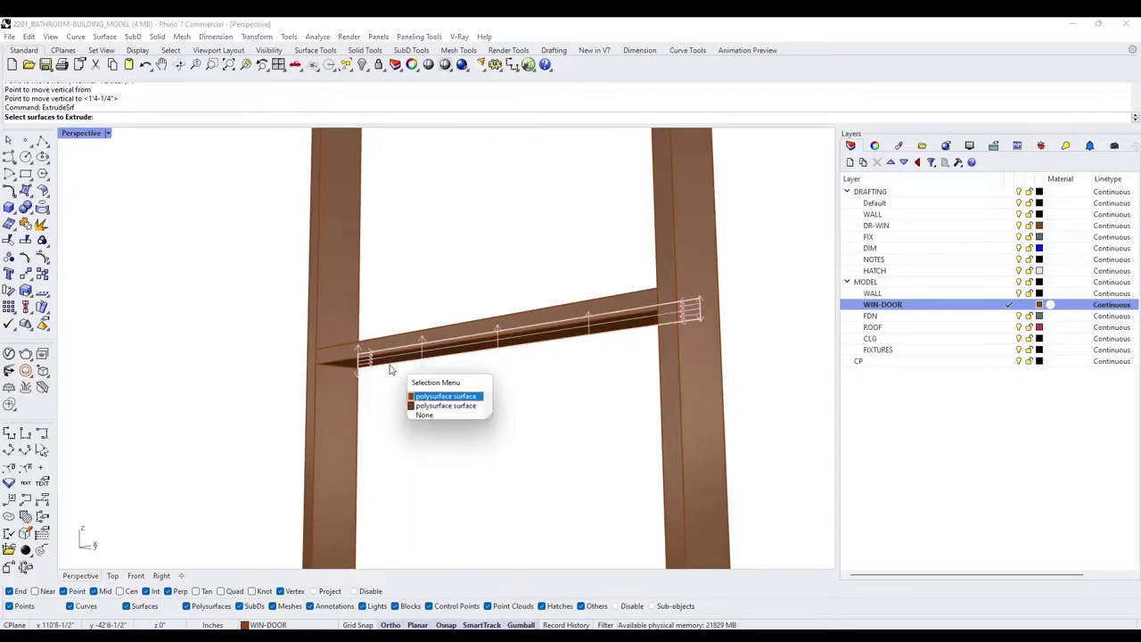
click(449, 407)
scroll(448, 408, down, 5)
right_drag(448, 410, 473, 466)
scroll(450, 428, up, 5)
key(Return)
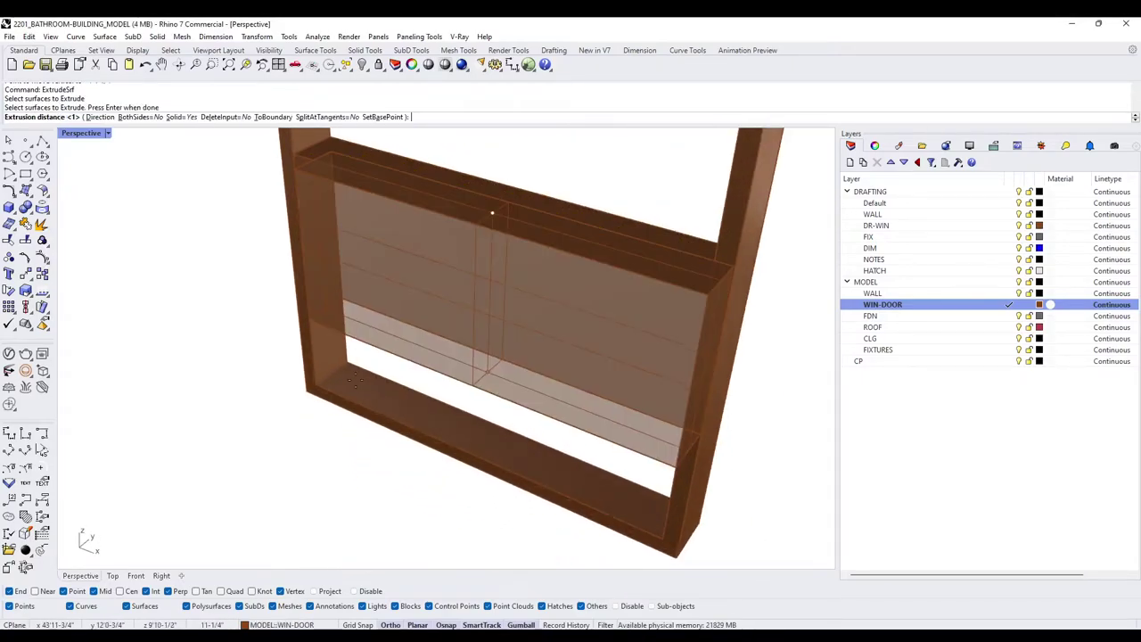
click(350, 367)
Scale the lower panel in one direction about the midpoint of its depth, using 1" for the second reference distance
right_drag(425, 357, 528, 402)
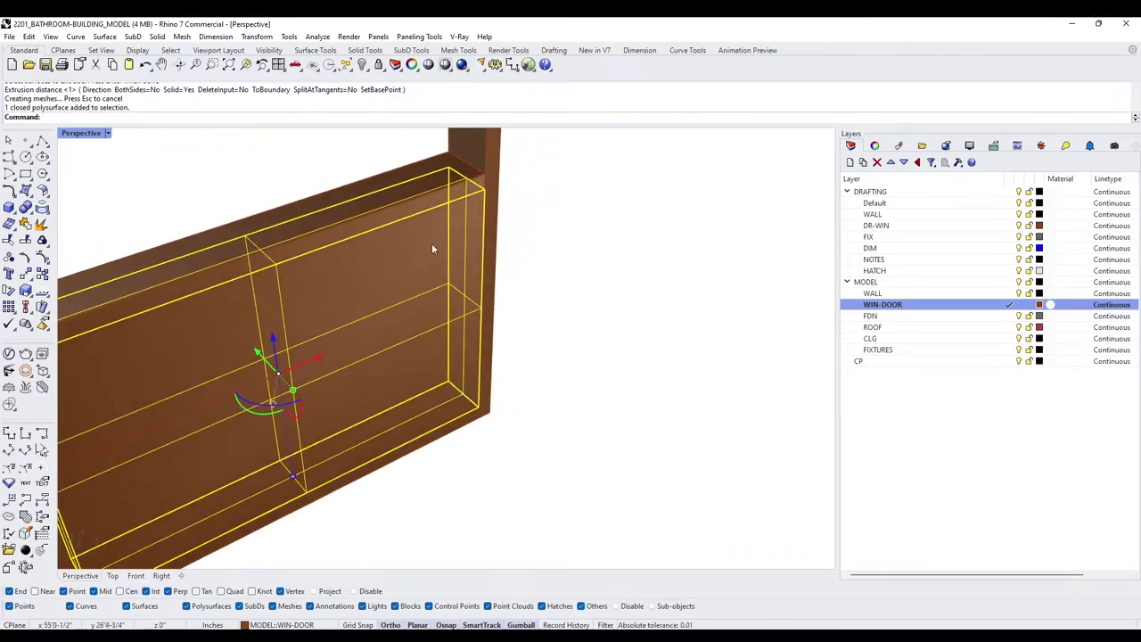
text(Scale)
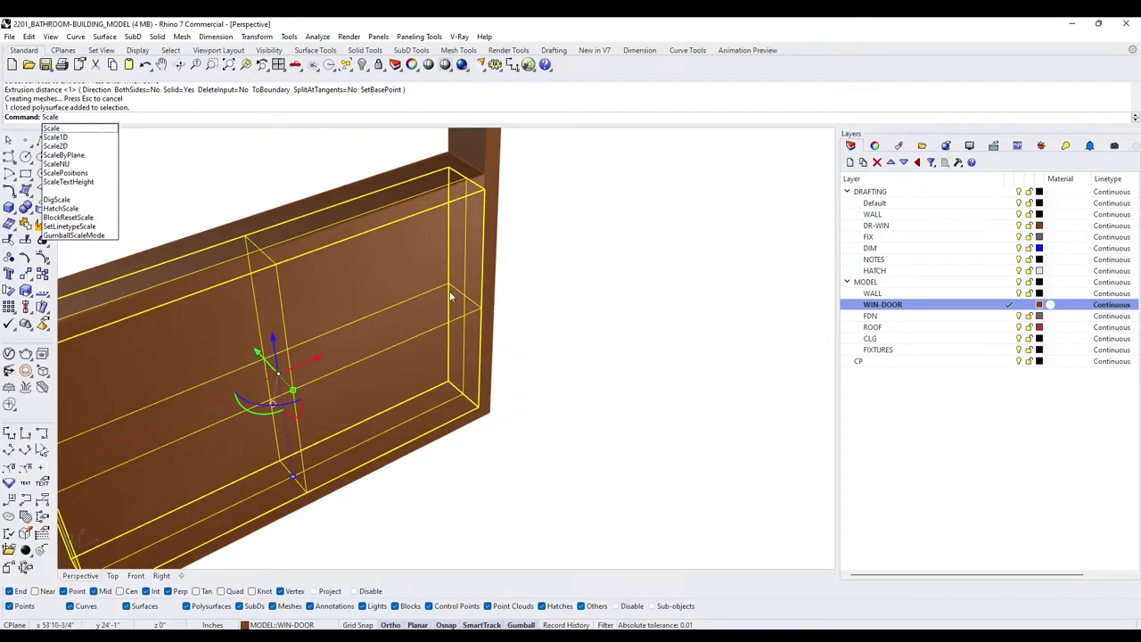
key(Return)
key(Escape)
text(Scale1D)
key(Return)
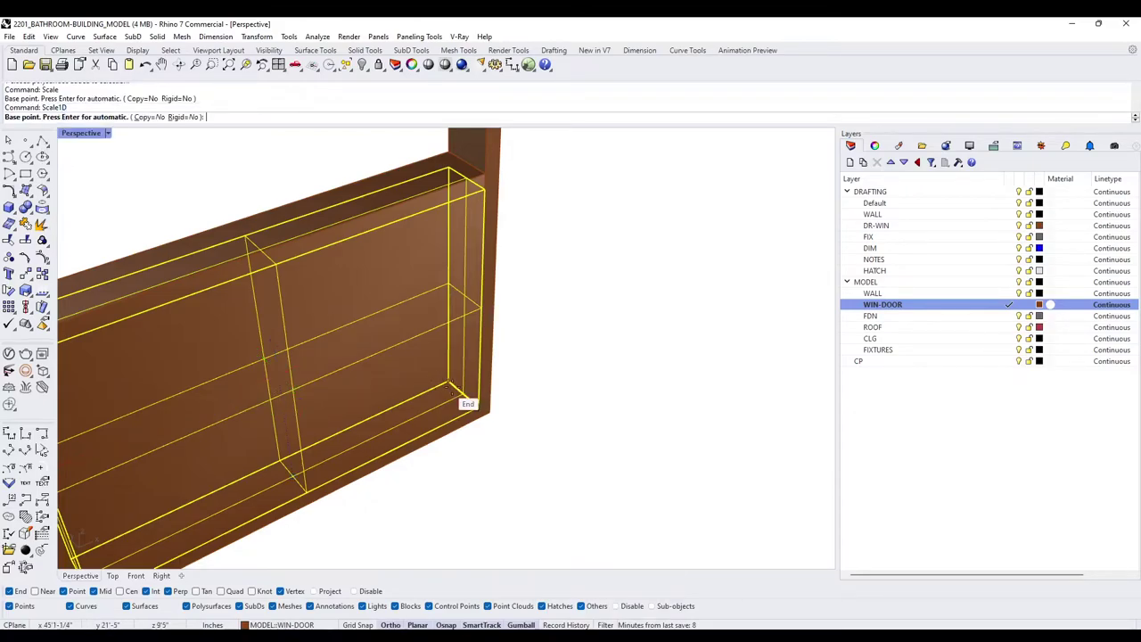
click(461, 394)
click(449, 379)
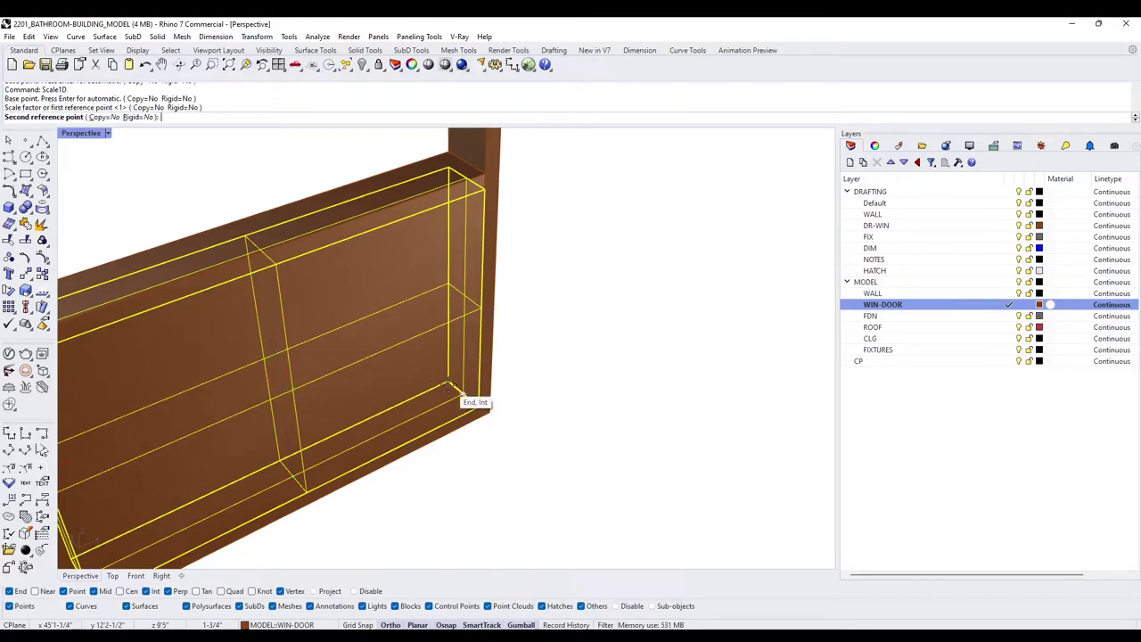
text(1")
key(Return)
key(Escape)
scroll(447, 376, down, 5)
right_drag(447, 375, 399, 327)
scroll(393, 356, up, 3)
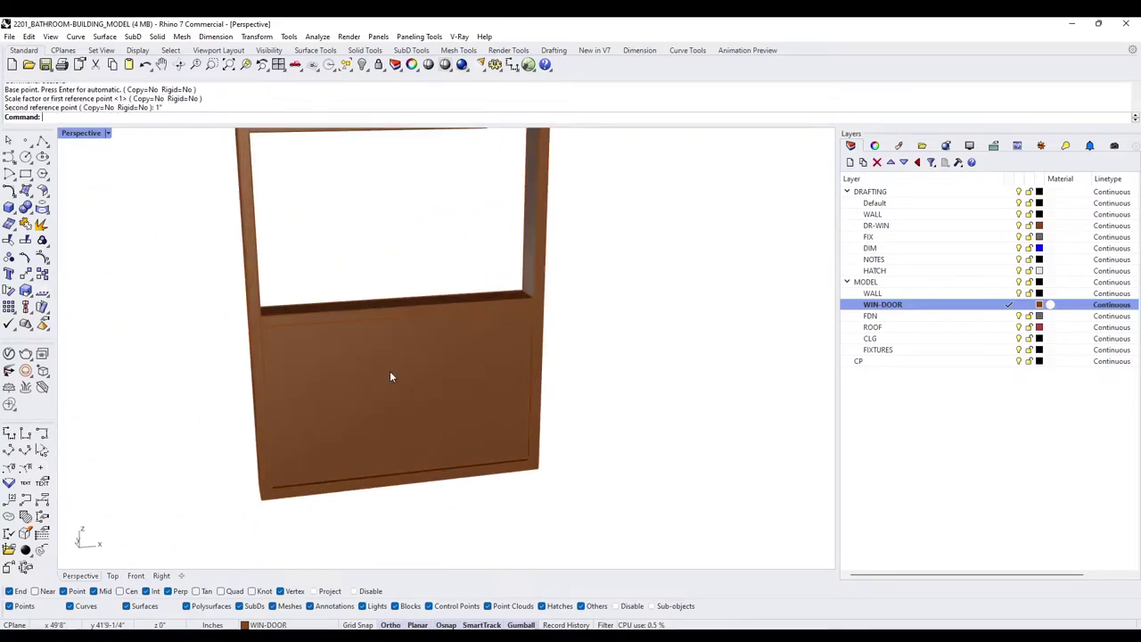
Shell the lower panel with its front and back faces removed to form a hollow sash frame
key(Return)
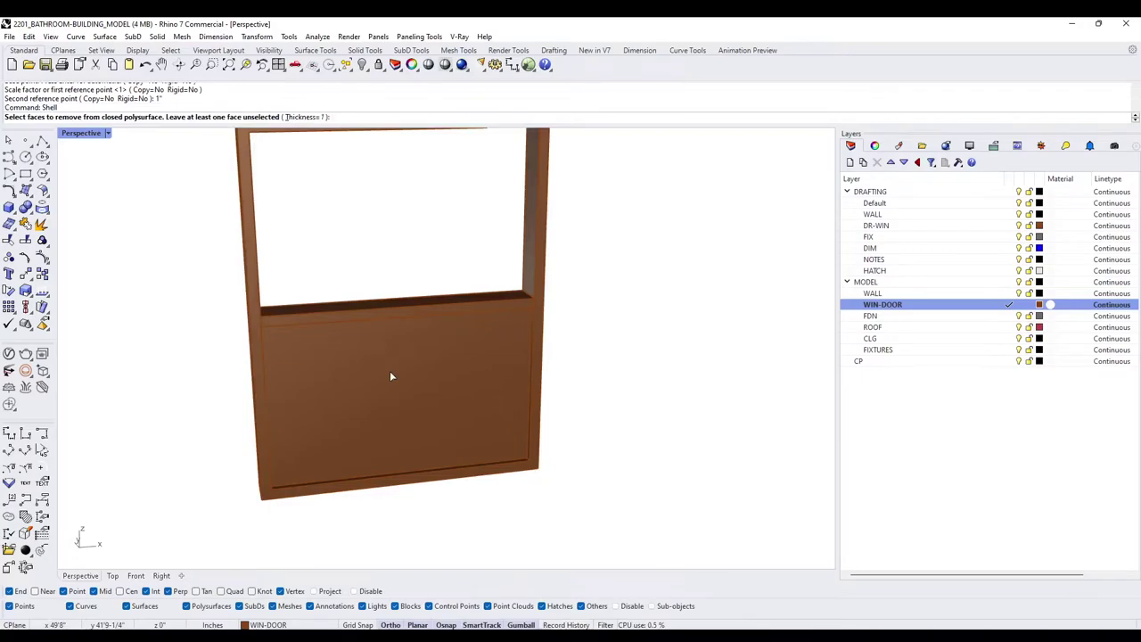
click(389, 370)
right_drag(220, 375, 461, 407)
click(525, 482)
right_drag(525, 482, 584, 420)
key(Return)
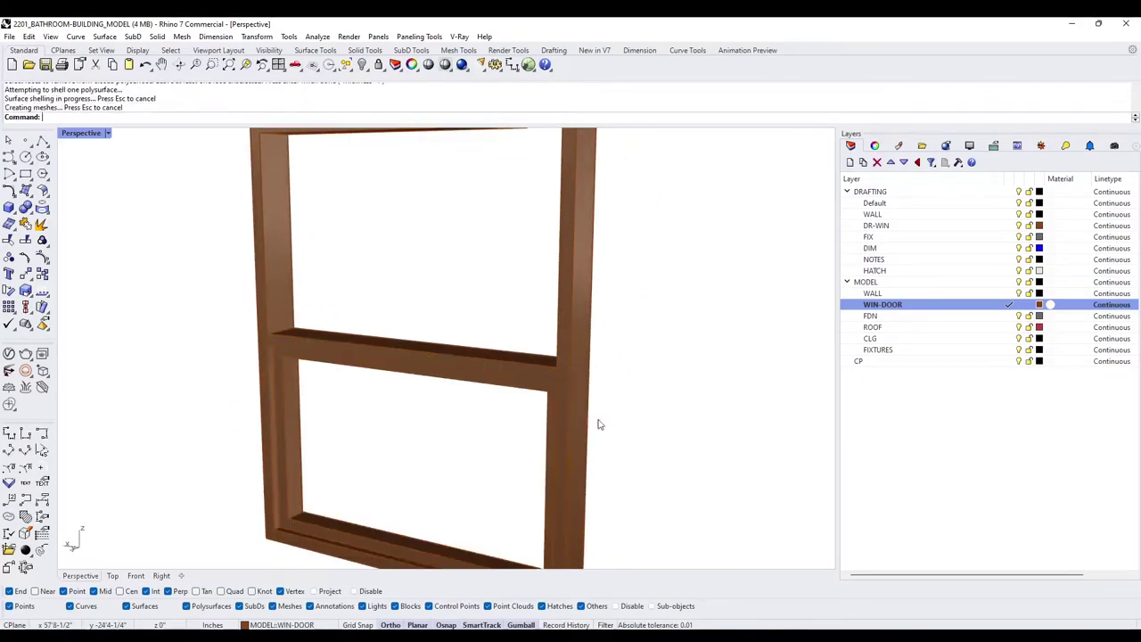
scroll(377, 407, down, 3)
scroll(543, 446, up, 2)
click(530, 412)
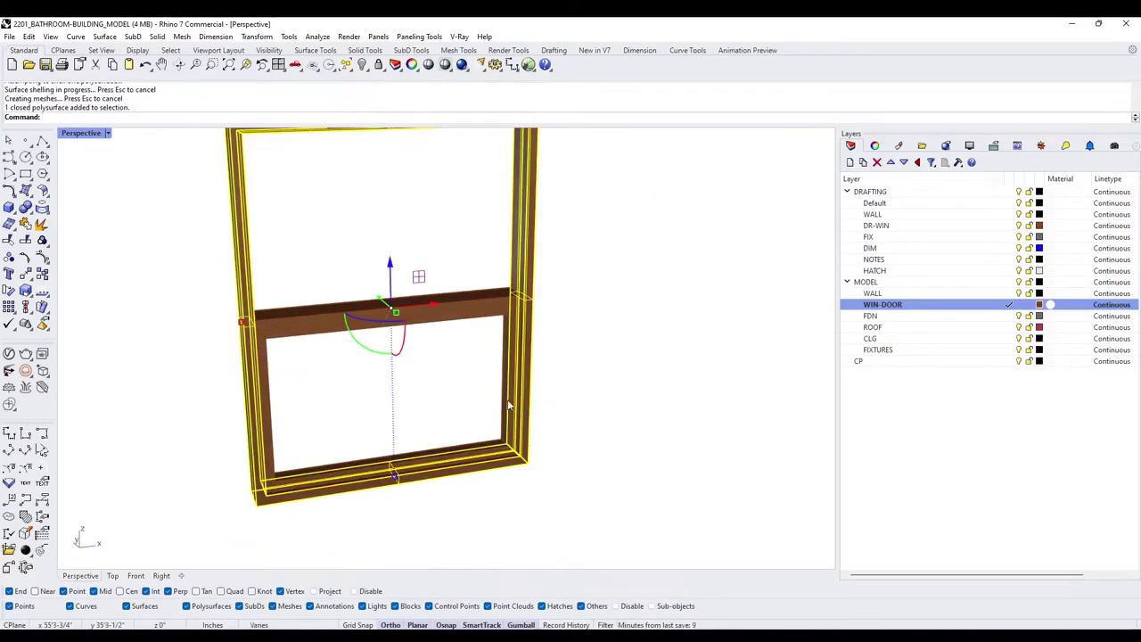
click(511, 342)
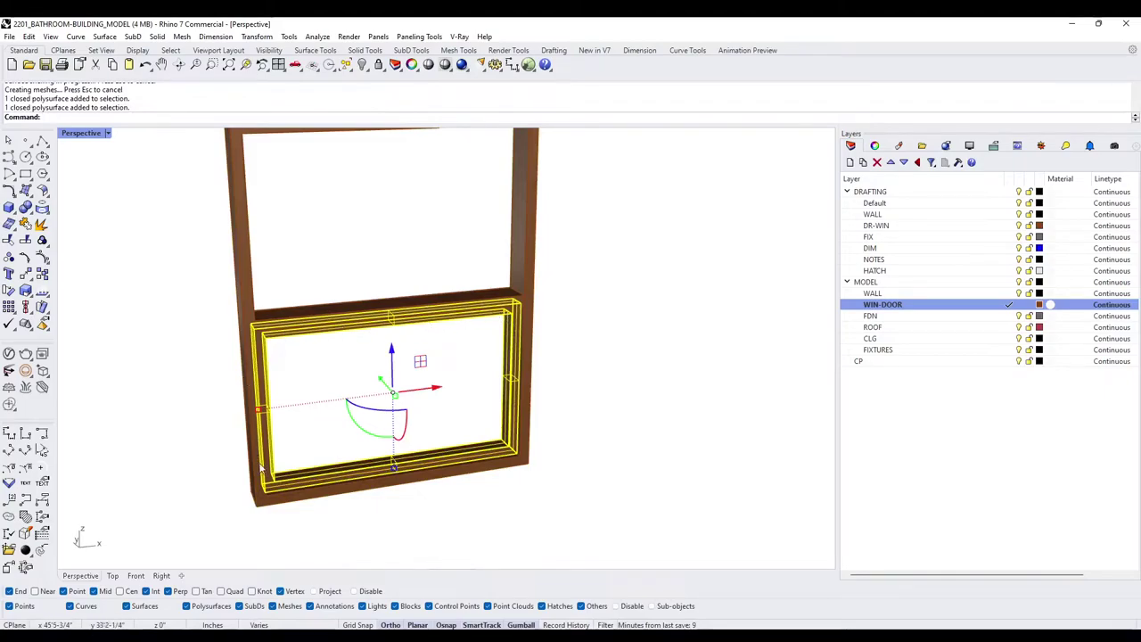
Extrude the lower edge of the sash opening up to the opening's upper corner as a glass surface
scroll(290, 463, up, 4)
click(305, 442)
shift+right_drag(495, 419, 565, 443)
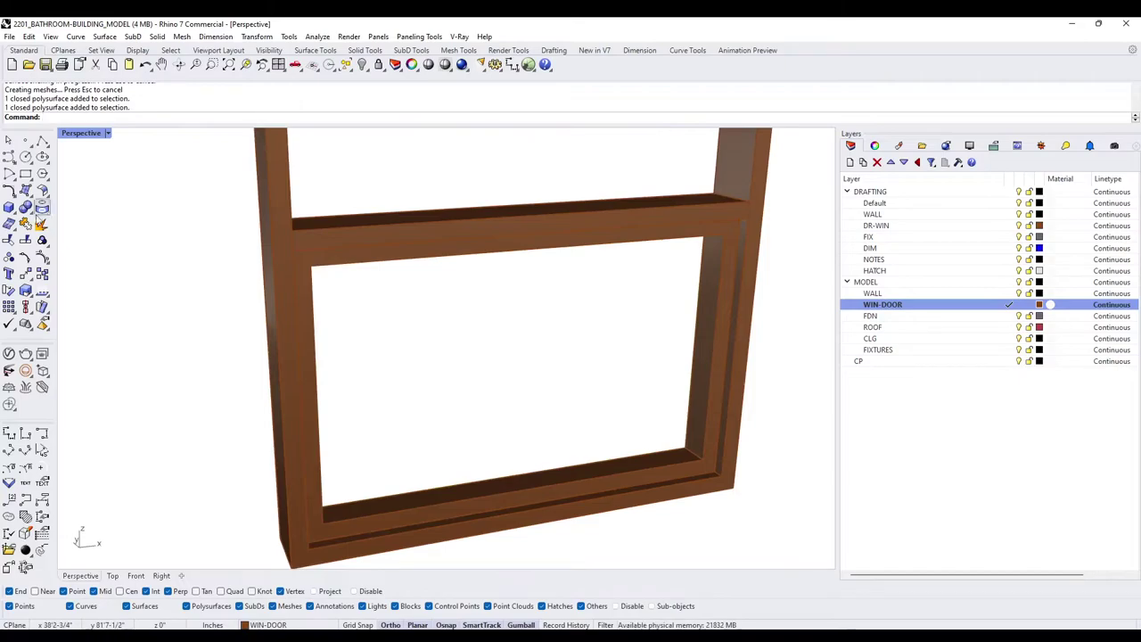
text(ExtrudeCrv)
key(Return)
click(588, 465)
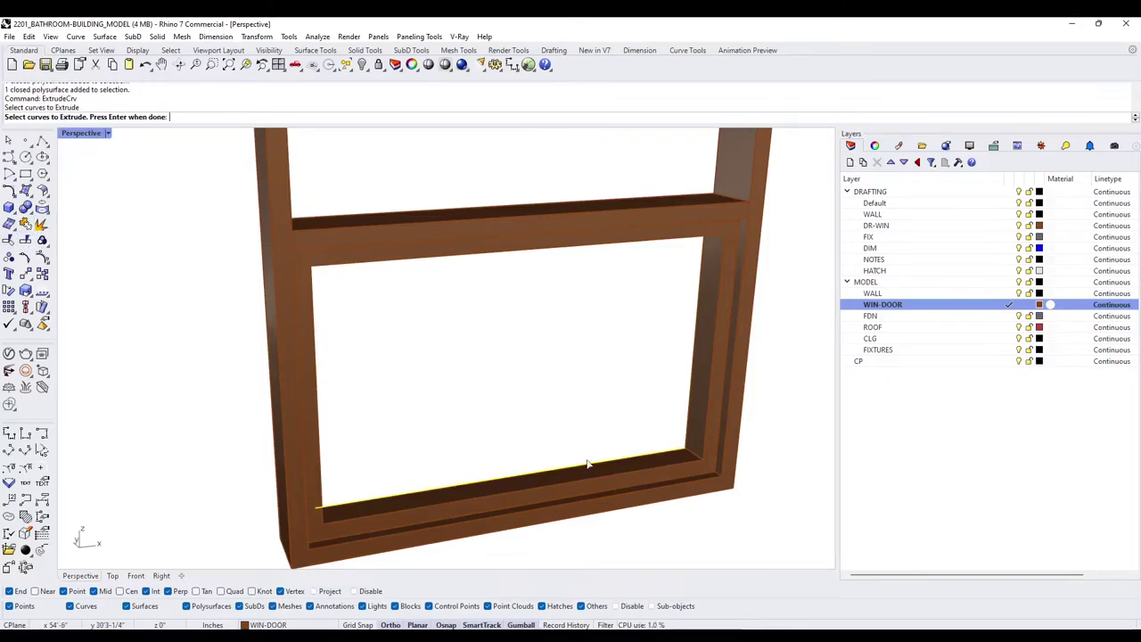
key(Return)
right_drag(666, 289, 667, 235)
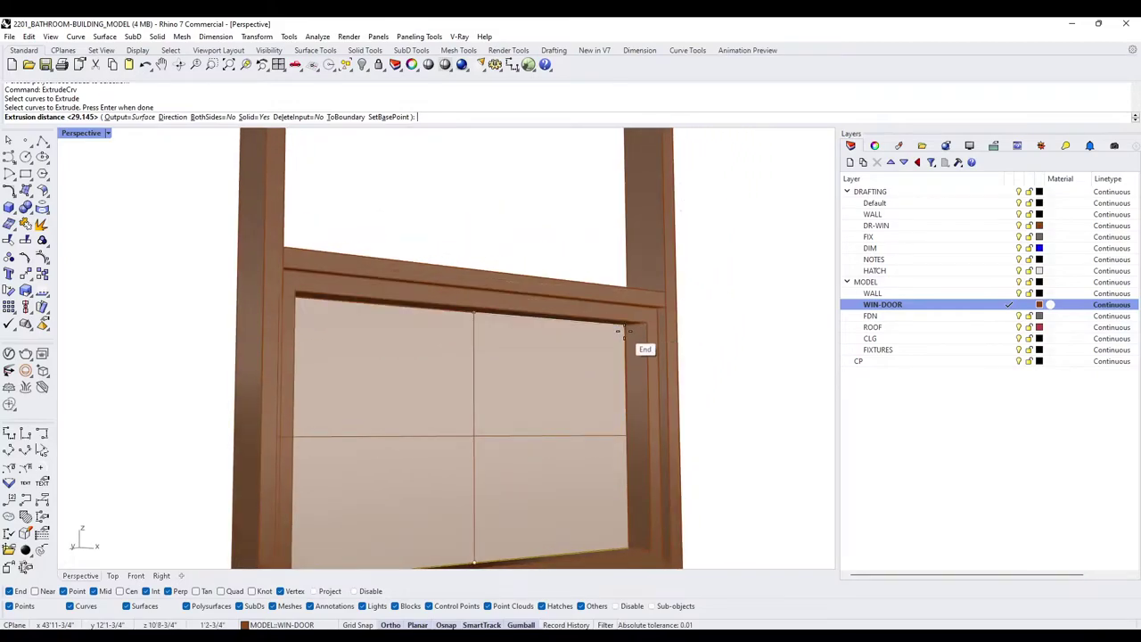
click(619, 335)
Create a GLASS sublayer under WIN-DOOR and assign the new glass surface to it
click(589, 352)
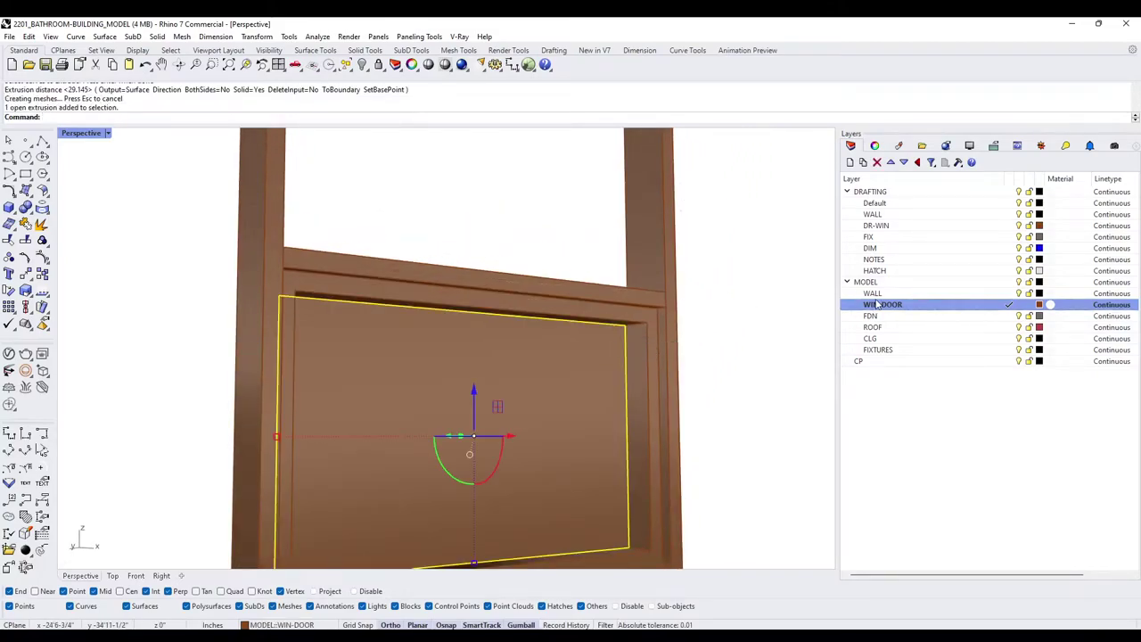
click(863, 162)
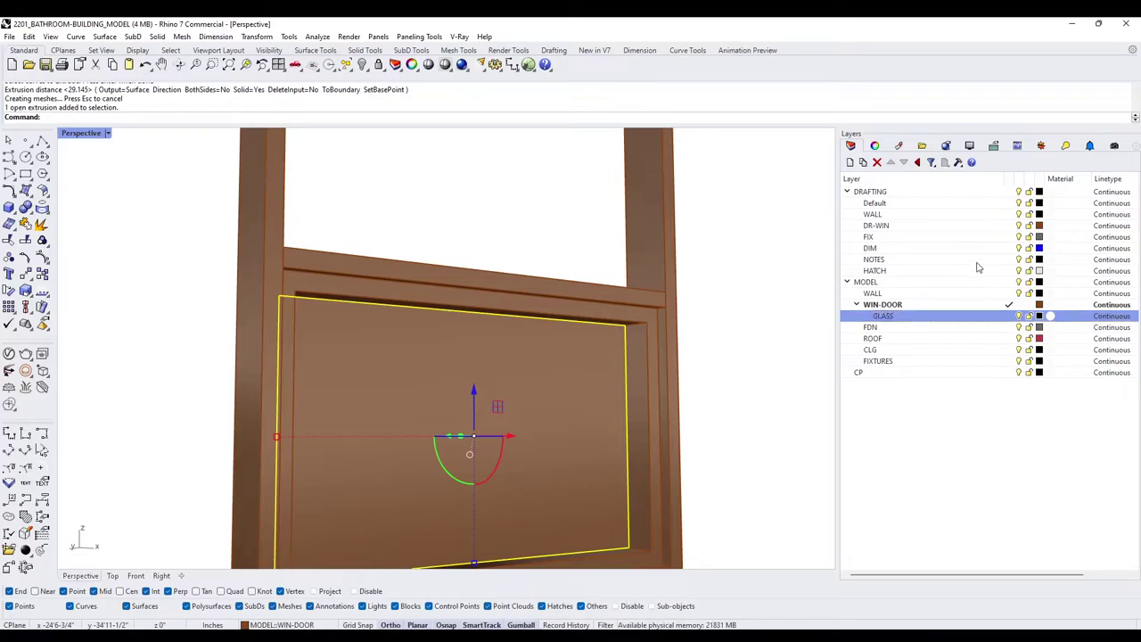
right_click(980, 323)
click(1012, 530)
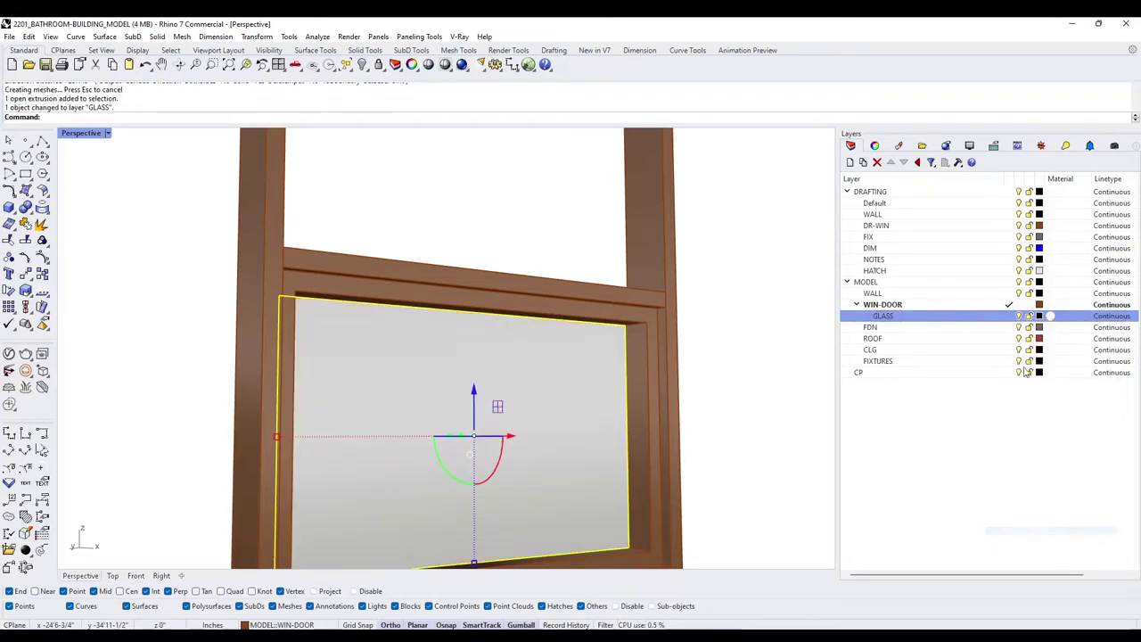
Set the GLASS layer's color to a light blue
click(1037, 316)
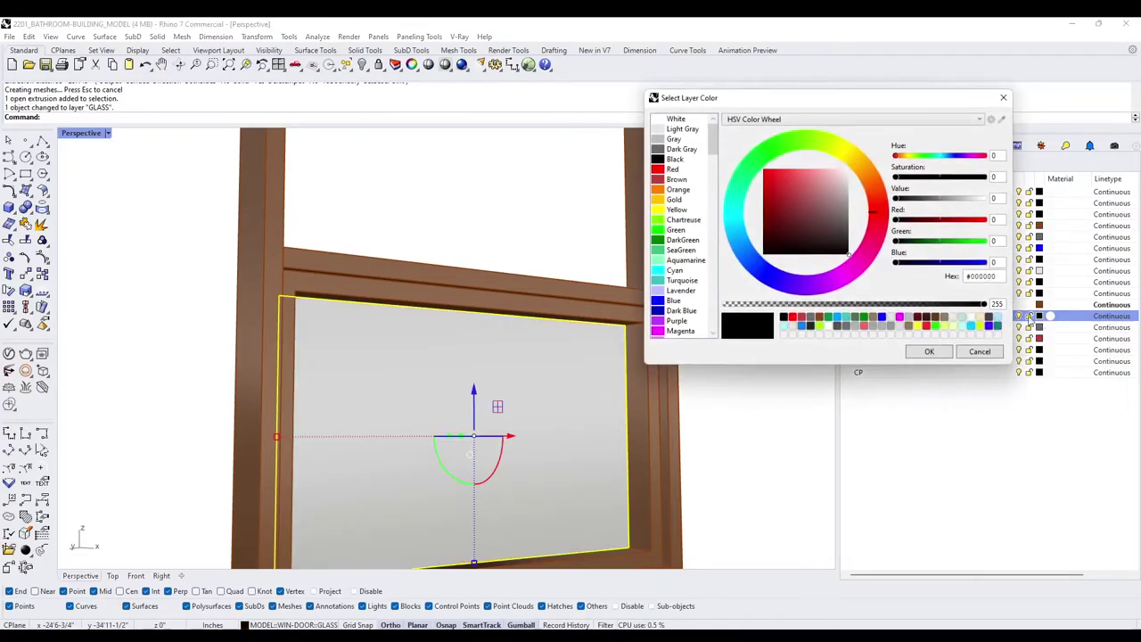
click(743, 239)
click(929, 355)
click(739, 352)
Move the glass surface -.5 along the Y axis into the depth of the sash frame
scroll(739, 352, down, 5)
right_drag(695, 343, 473, 332)
scroll(474, 328, up, 6)
click(476, 320)
click(549, 355)
scroll(549, 356, down, 5)
right_drag(549, 355, 445, 401)
key(Escape)
scroll(363, 373, up, 5)
right_drag(365, 374, 538, 401)
click(488, 260)
scroll(485, 253, down, 4)
click(596, 435)
text(-.)
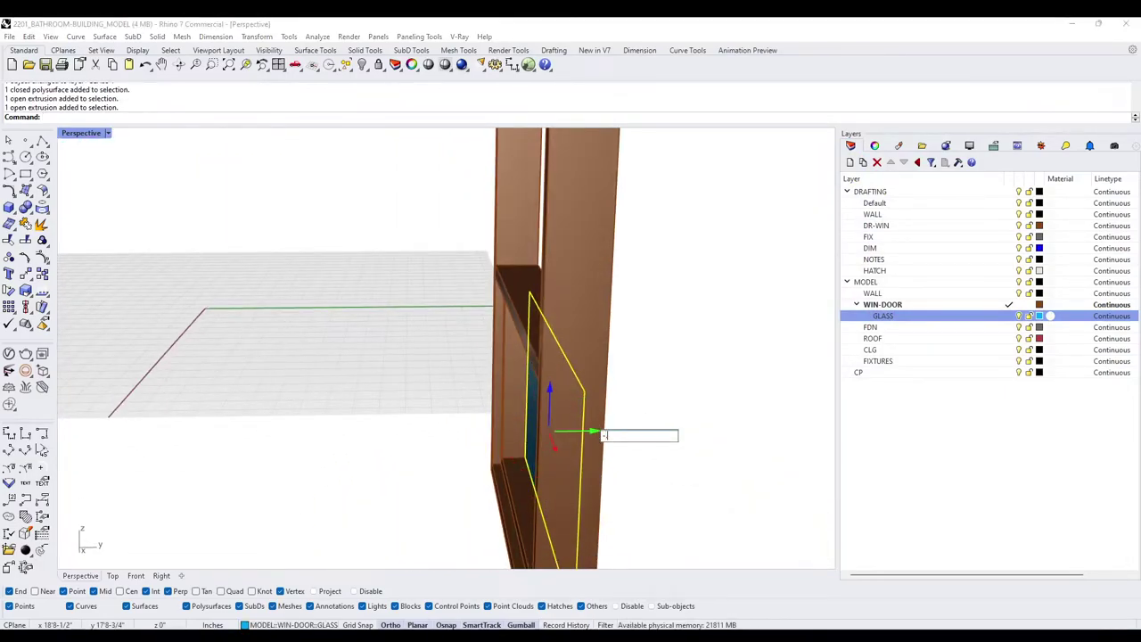
text(5)
key(Return)
Extrude the glass surface .25" into a solid pane with GLASS as the current layer, and delete the source surface
text(ExtrudeSrf)
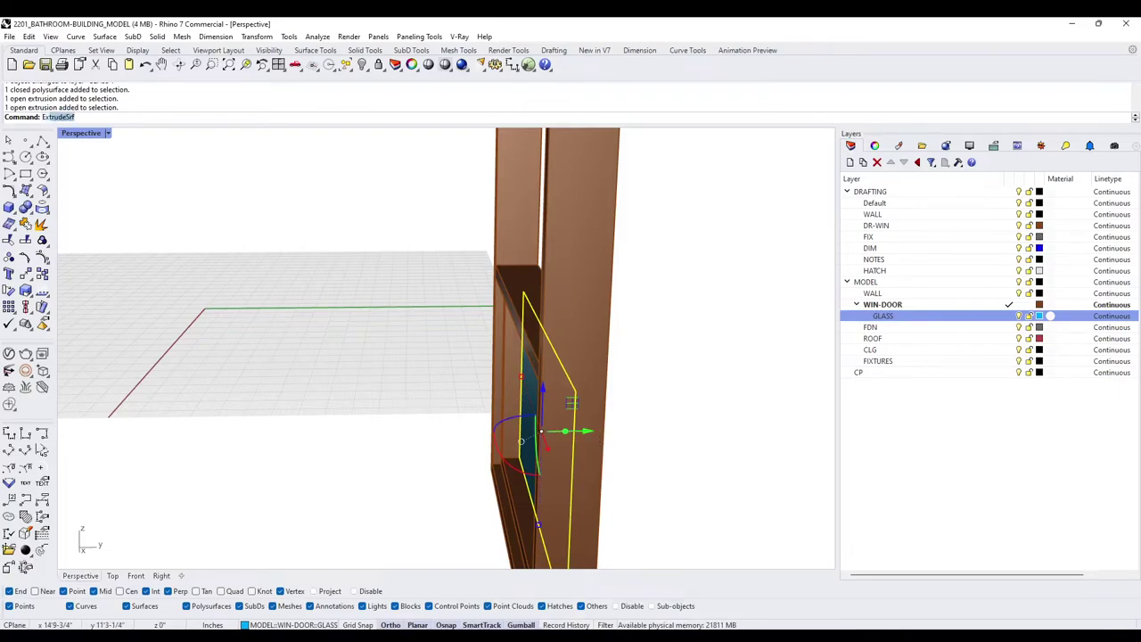
key(Return)
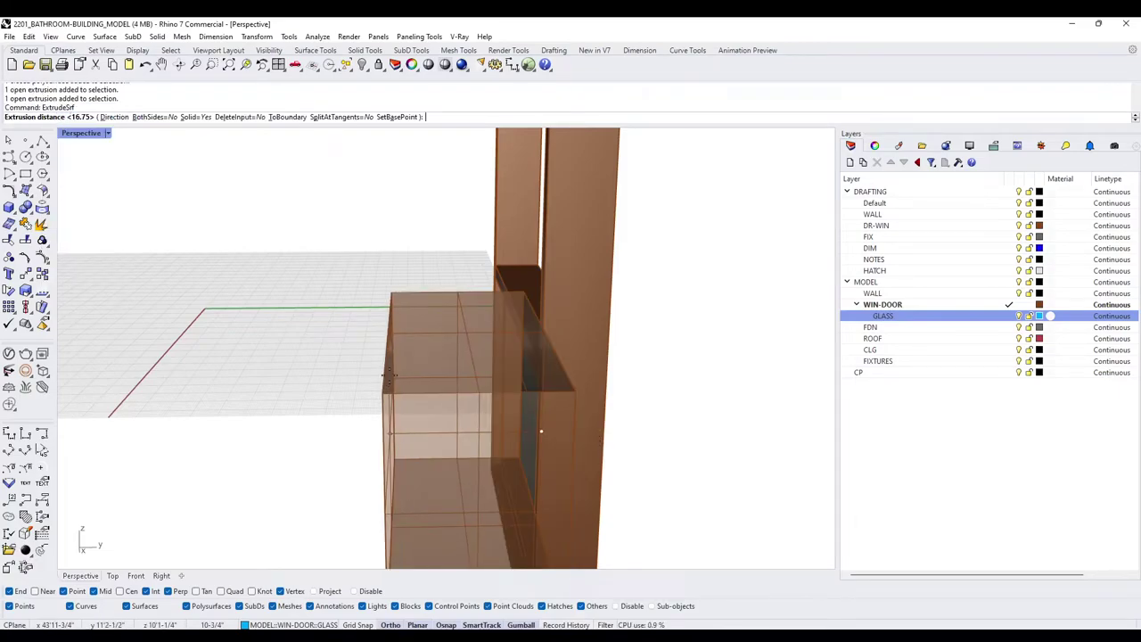
click(1011, 316)
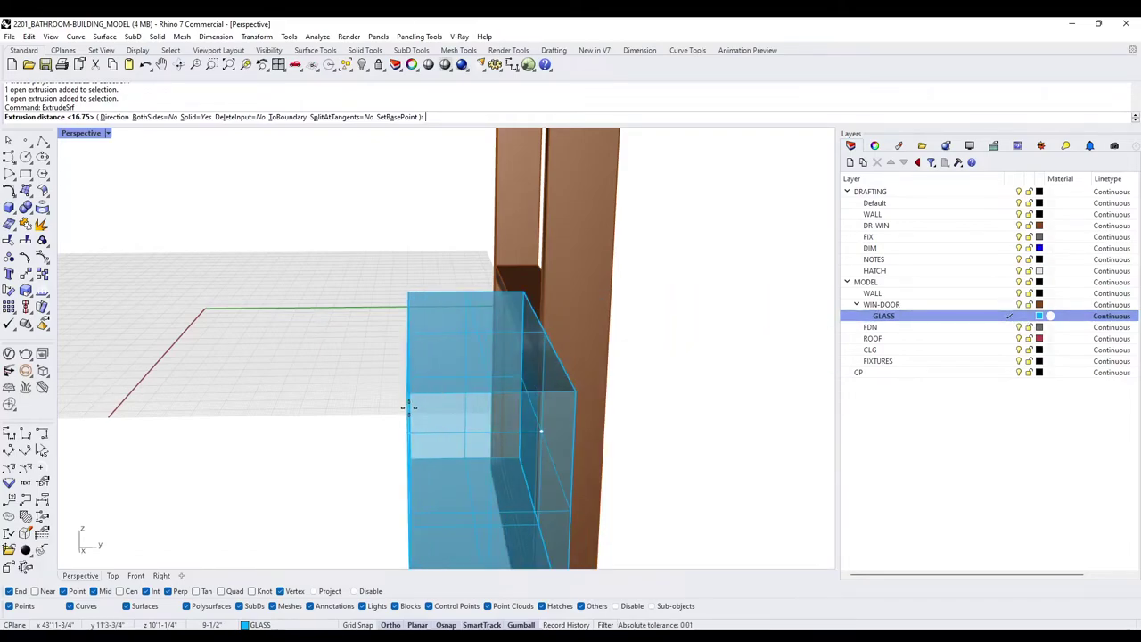
text(.25)
key(Return)
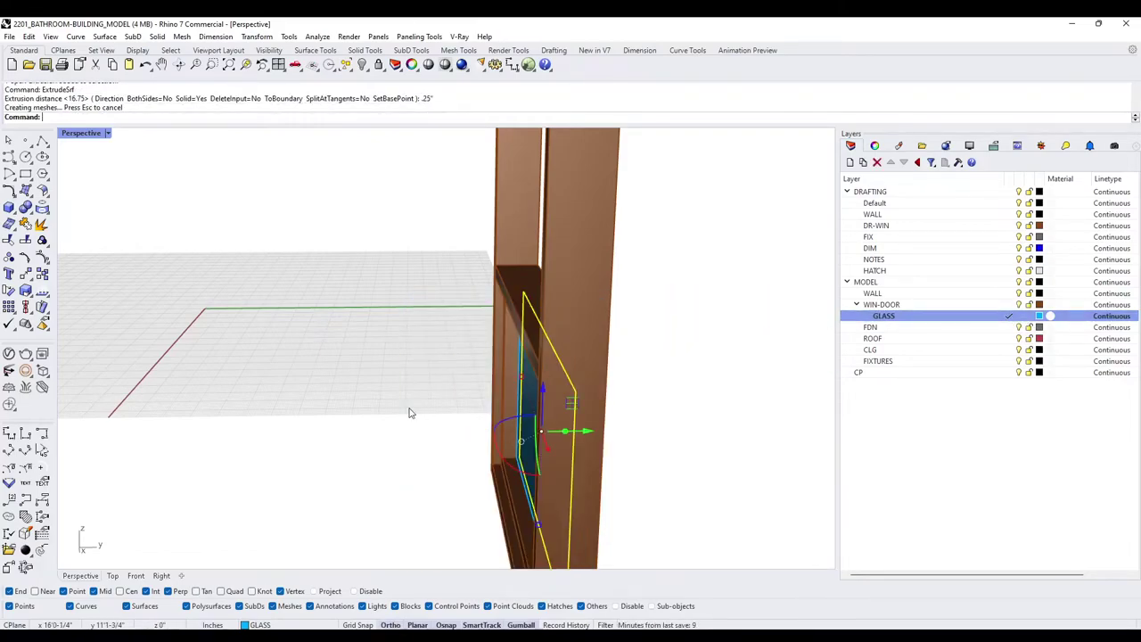
right_drag(351, 413, 553, 392)
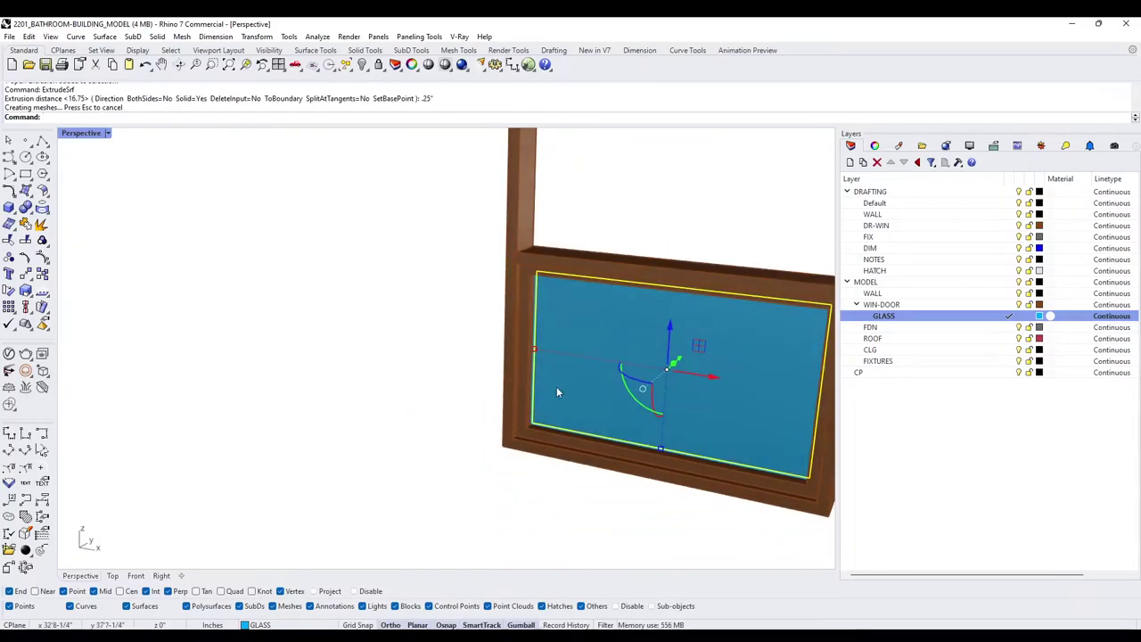
key(Delete)
Copy the lower sash and its glass pane vertically from the sash's bottom corner to the top of the middle rail
click(558, 348)
shift+click(527, 316)
shift+right_drag(642, 327, 484, 361)
right_drag(484, 361, 686, 438)
scroll(685, 438, up, 2)
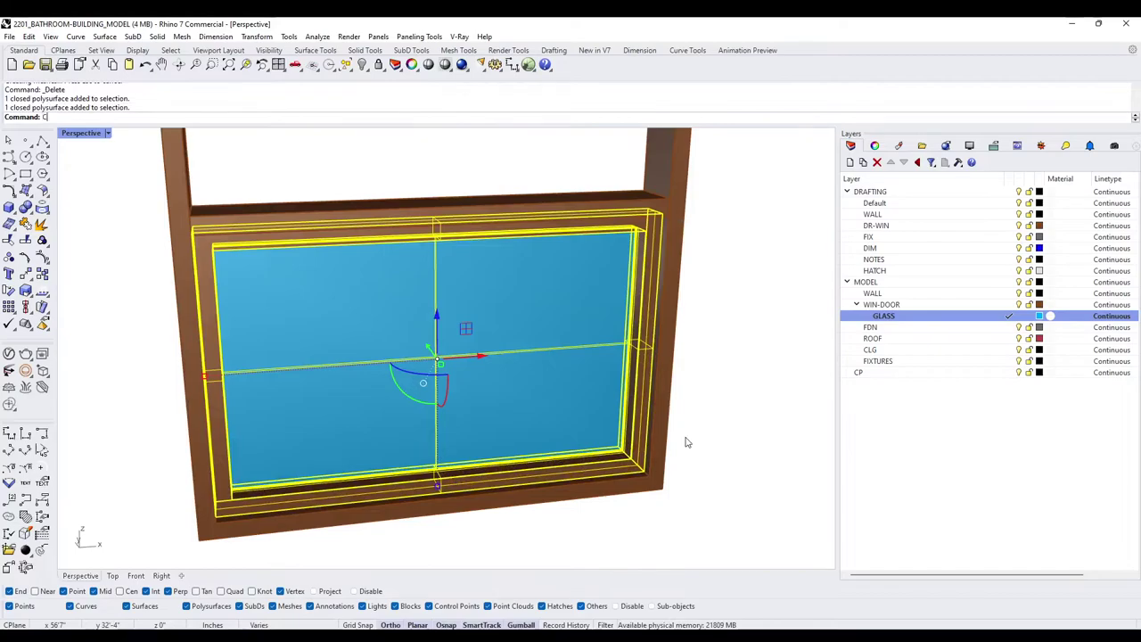
text(copy)
key(Return)
text(V)
key(Return)
click(646, 472)
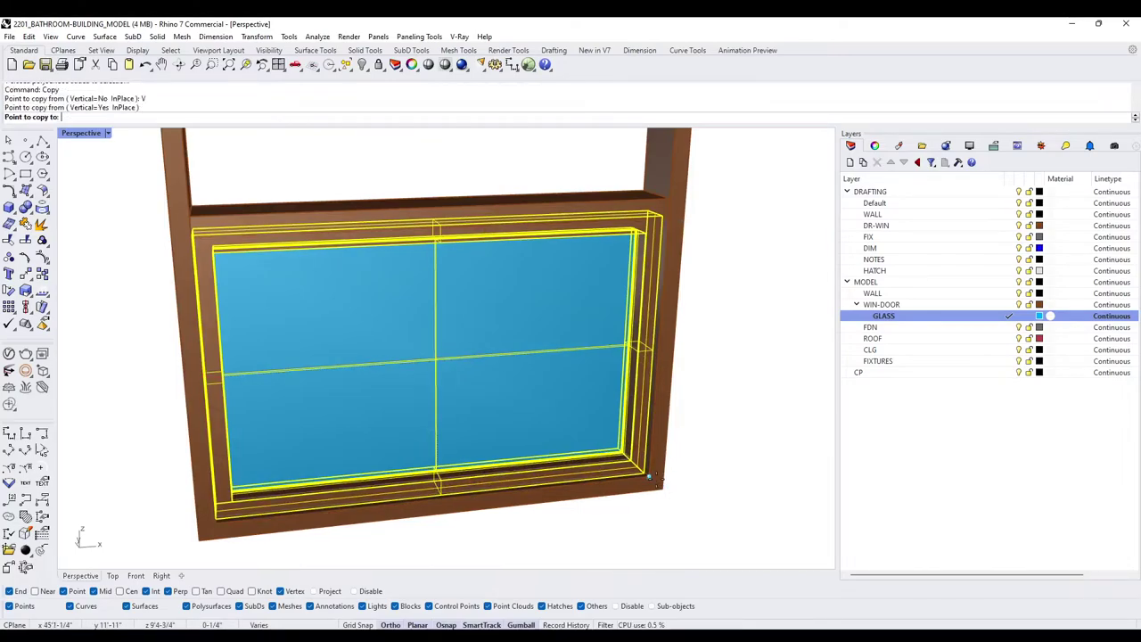
scroll(645, 469, down, 4)
scroll(685, 274, up, 6)
click(643, 305)
key(Return)
Examine how the upper sash, lower sash and middle rail fit together within the window frame
scroll(640, 320, down, 8)
right_drag(639, 322, 422, 416)
scroll(455, 329, up, 5)
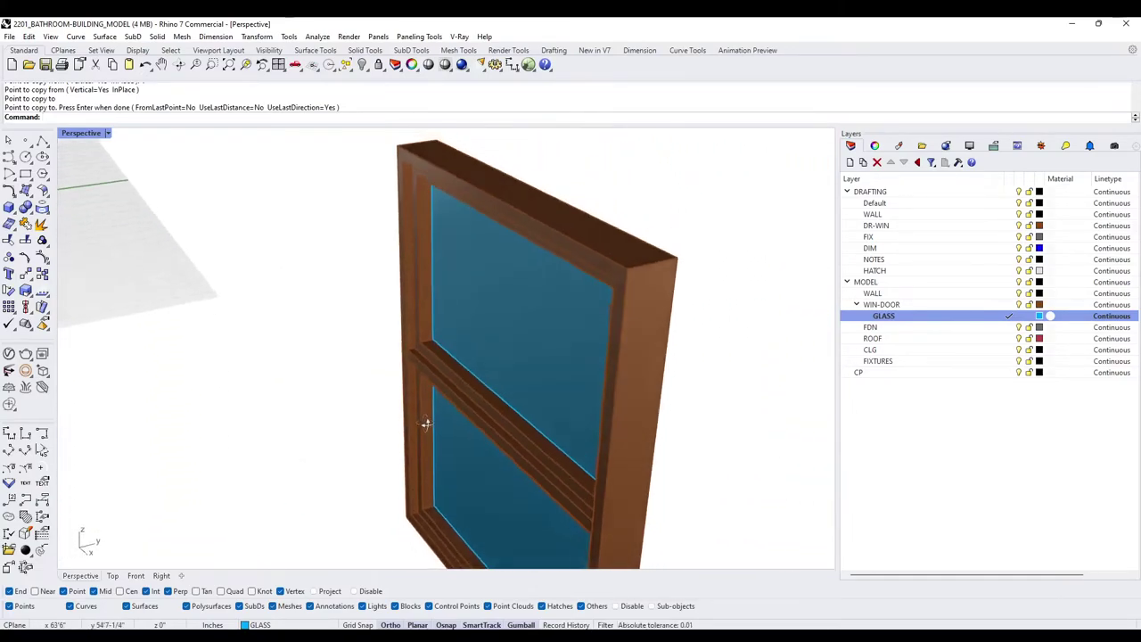
scroll(422, 415, up, 5)
click(413, 355)
scroll(429, 356, down, 4)
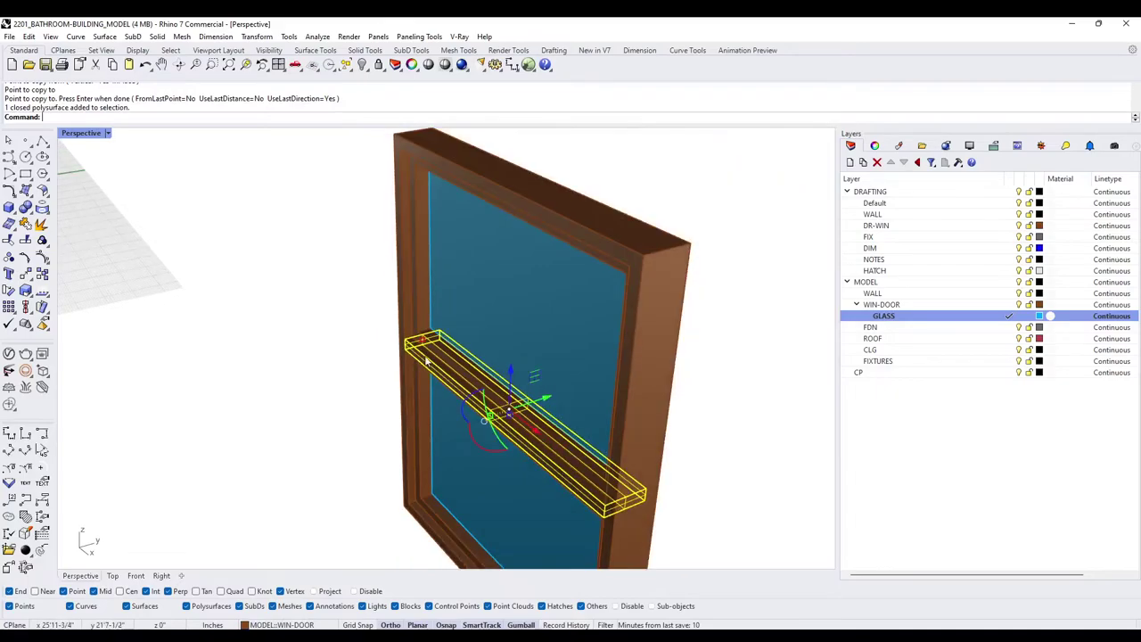
right_drag(429, 359, 422, 369)
scroll(442, 460, up, 4)
click(441, 460)
click(415, 465)
right_drag(423, 492, 415, 478)
key(Escape)
scroll(408, 244, down, 5)
scroll(427, 261, up, 4)
scroll(427, 257, down, 5)
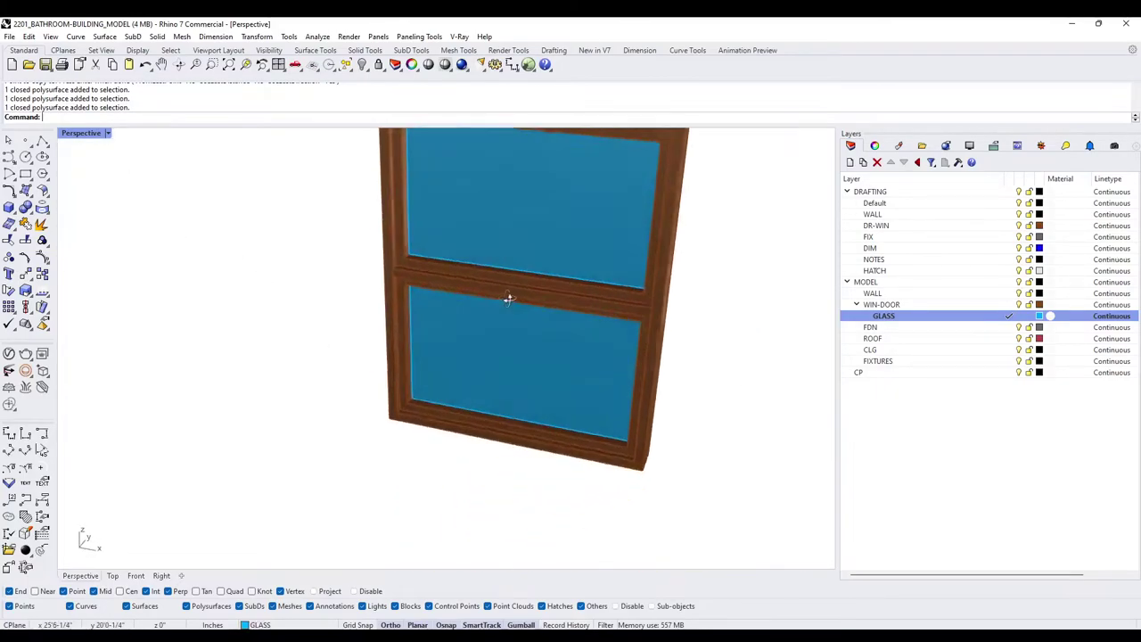
Group all the window's frame, rail, sash and glass parts together
drag(734, 468, 418, 146)
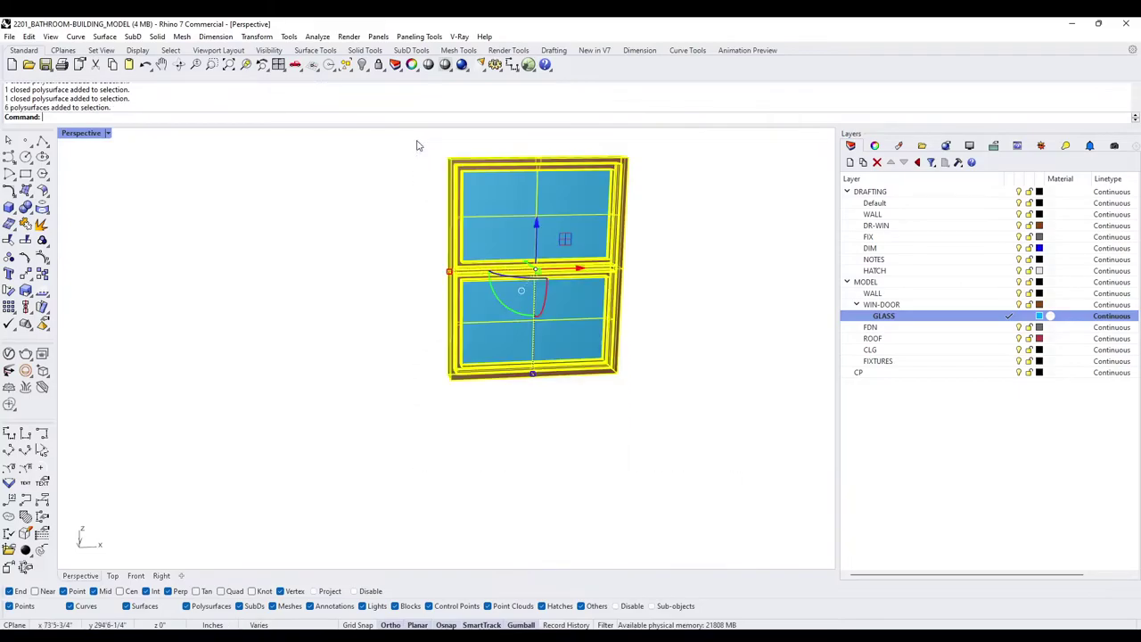
key(ctrl+g)
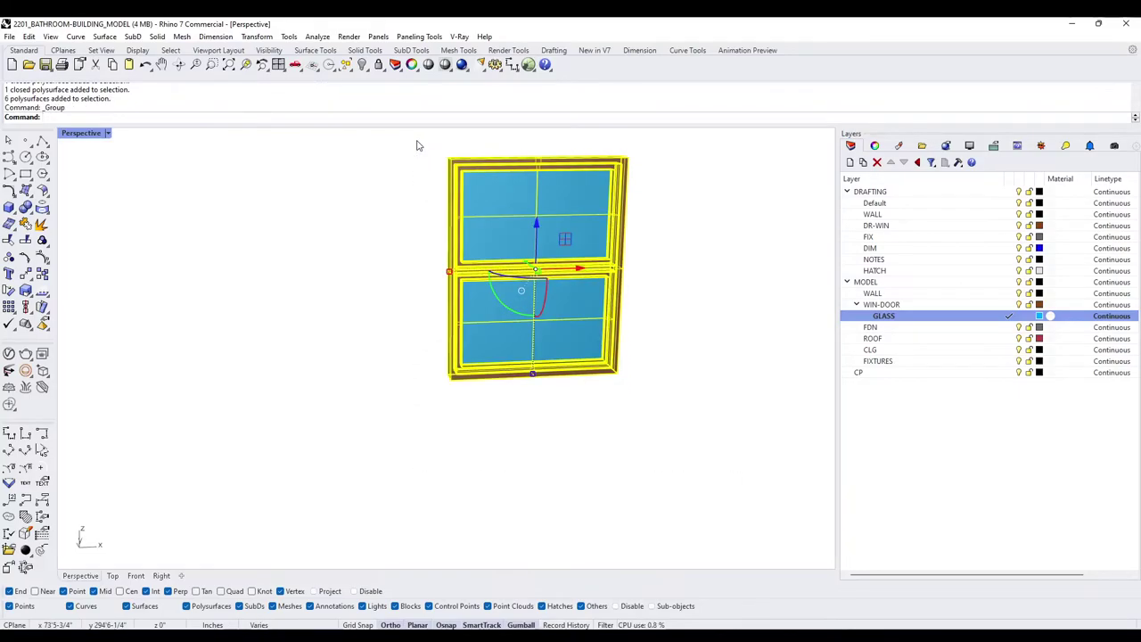
key(Escape)
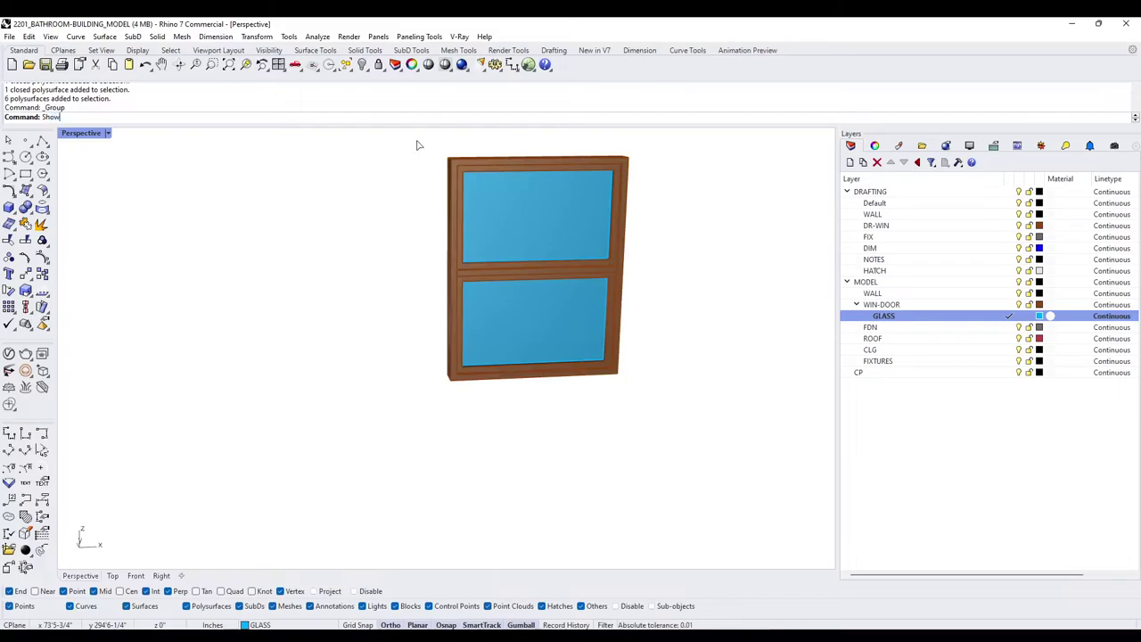
Show all hidden objects and select the grouped window in the building's upper wall
key(ctrl+alt+h)
scroll(571, 305, down, 5)
right_drag(342, 302, 576, 292)
scroll(608, 291, down, 6)
scroll(642, 375, up, 5)
scroll(556, 306, up, 4)
right_drag(569, 242, 484, 314)
scroll(668, 360, down, 5)
scroll(405, 276, up, 6)
click(406, 277)
Try isolating the selected window group and undo the isolation
text(solate)
key(Return)
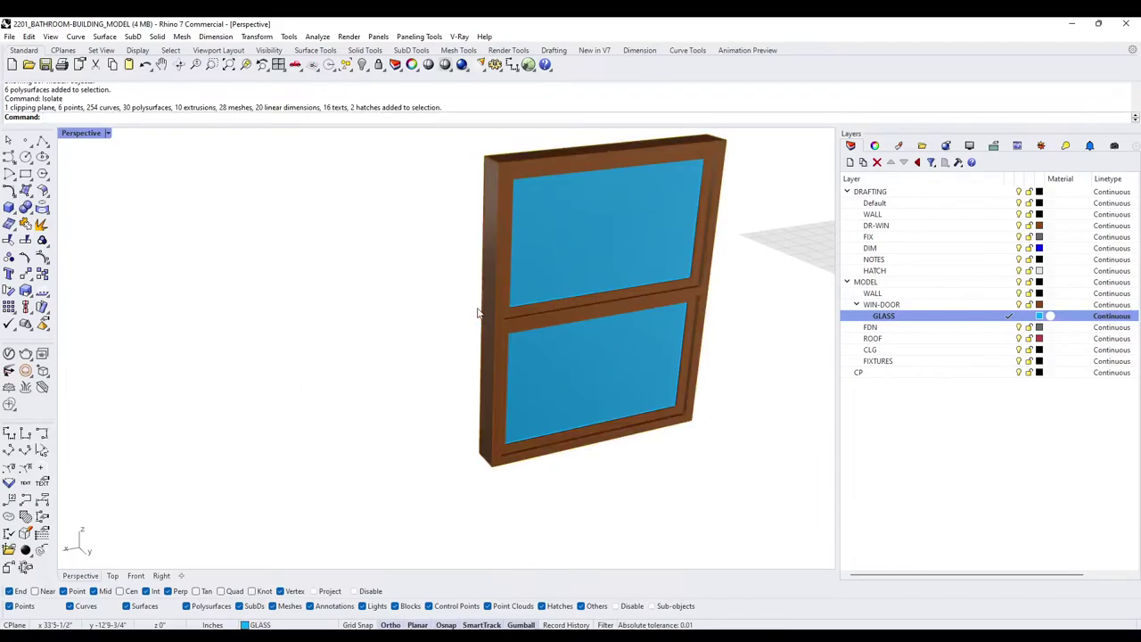
key(ctrl+z)
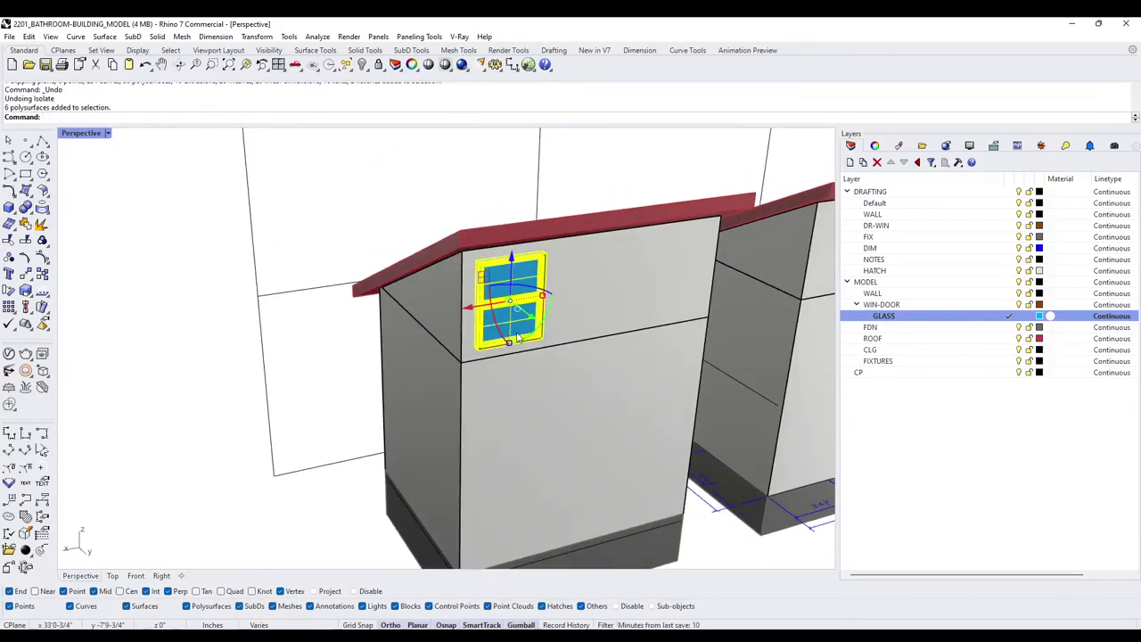
Copy the window group from the building's upper-wall bottom corner to the matching corner of the neighboring building
text(Copy)
key(Return)
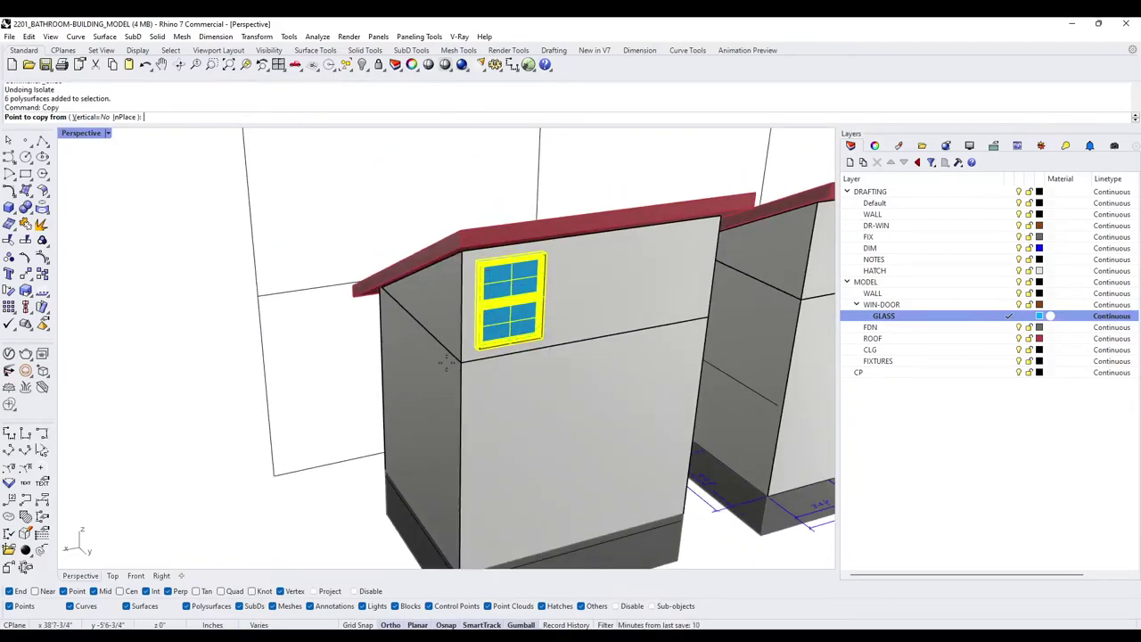
click(462, 365)
scroll(463, 368, down, 5)
scroll(727, 347, up, 9)
click(518, 376)
key(Return)
Subtract the copied window group from the neighboring building's upper wall with Boolean Difference, keeping the window
scroll(610, 291, up, 6)
scroll(529, 305, down, 4)
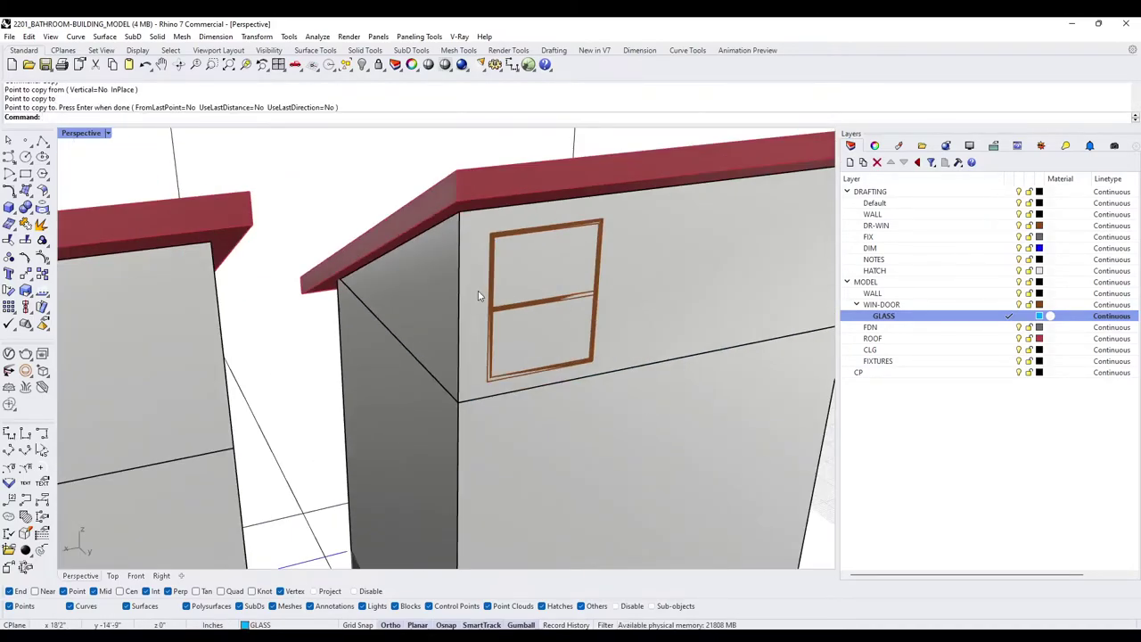
click(478, 295)
text(BD)
key(Return)
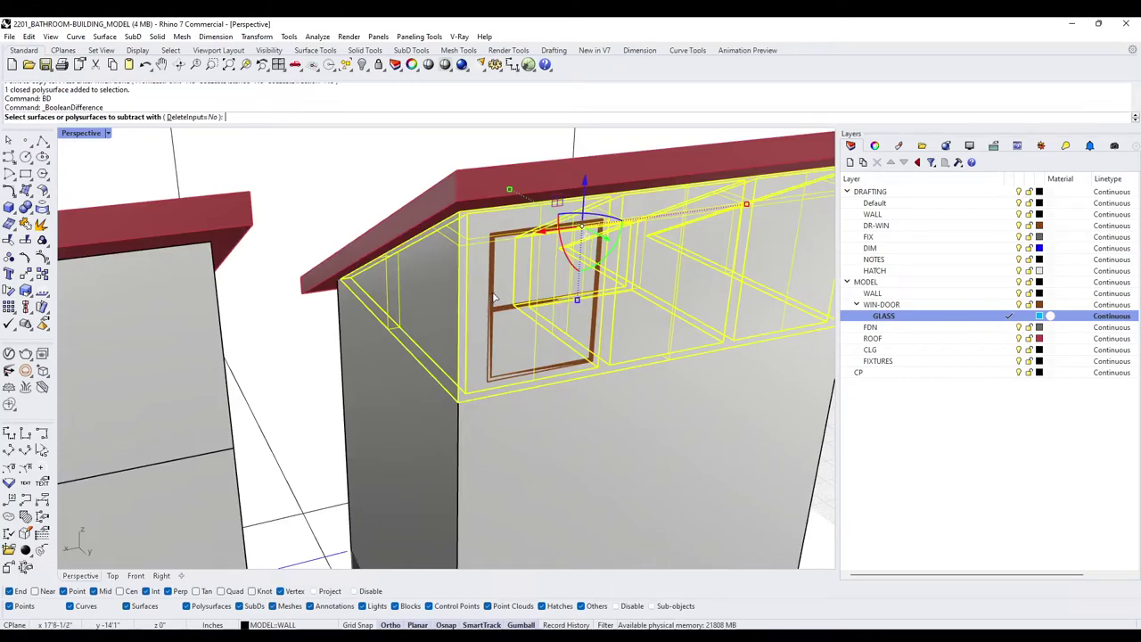
click(493, 299)
key(Return)
Delete the two leftover wall pieces covering the copied window's upper and lower panes
click(525, 265)
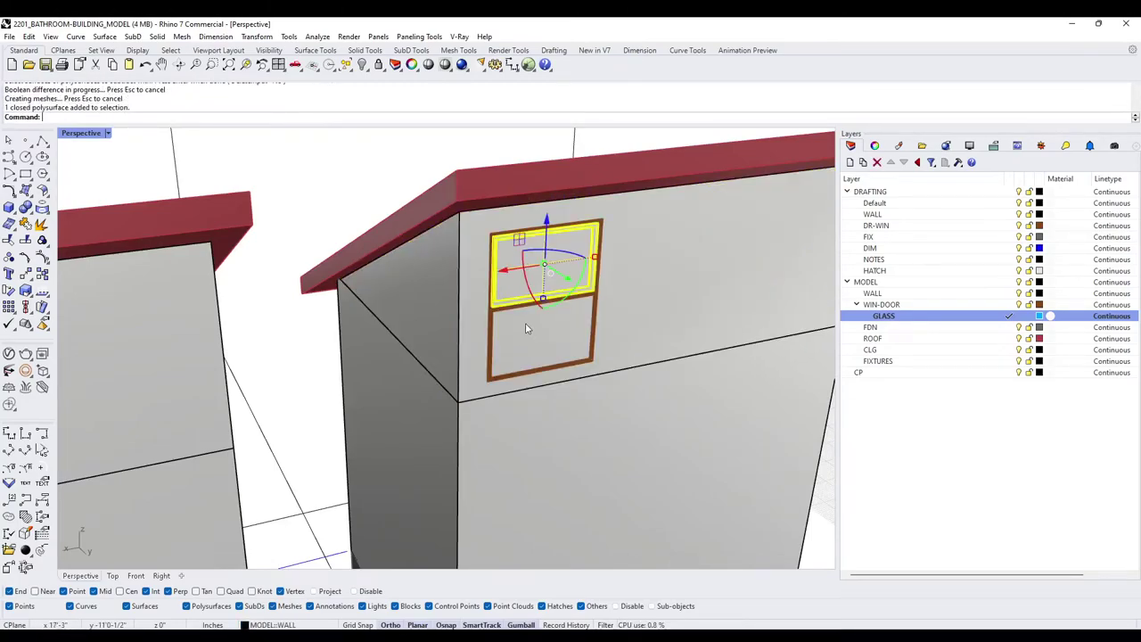
key(Delete)
click(533, 344)
key(Delete)
scroll(606, 282, up, 6)
right_drag(616, 280, 431, 202)
scroll(431, 202, down, 10)
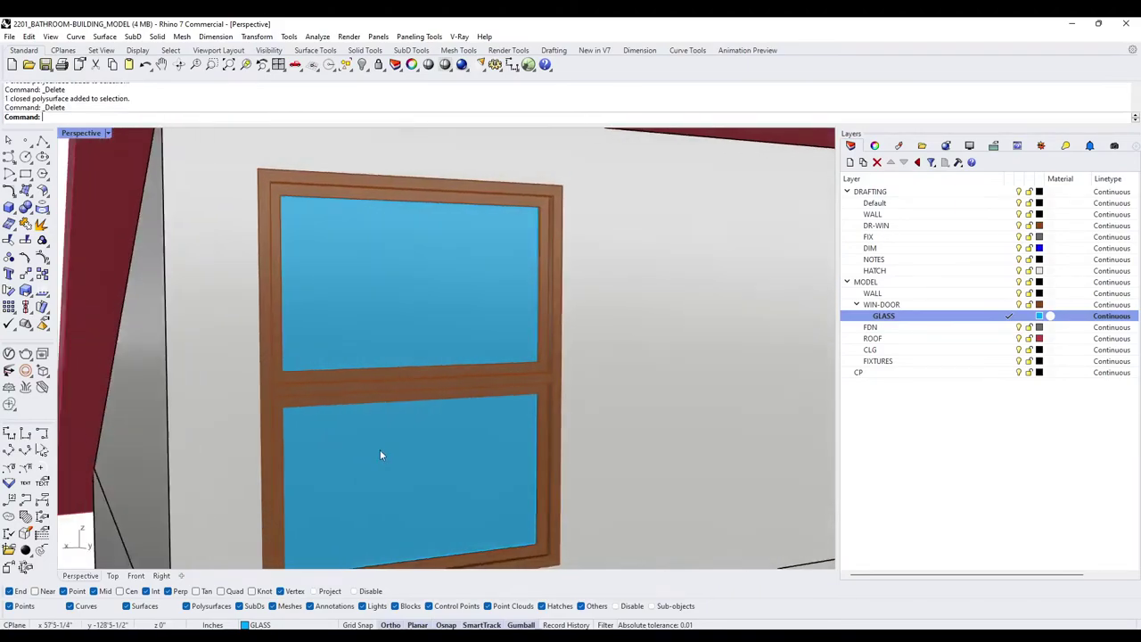
Isolate the copied window group so that only its parts are shown
scroll(379, 454, down, 5)
click(375, 443)
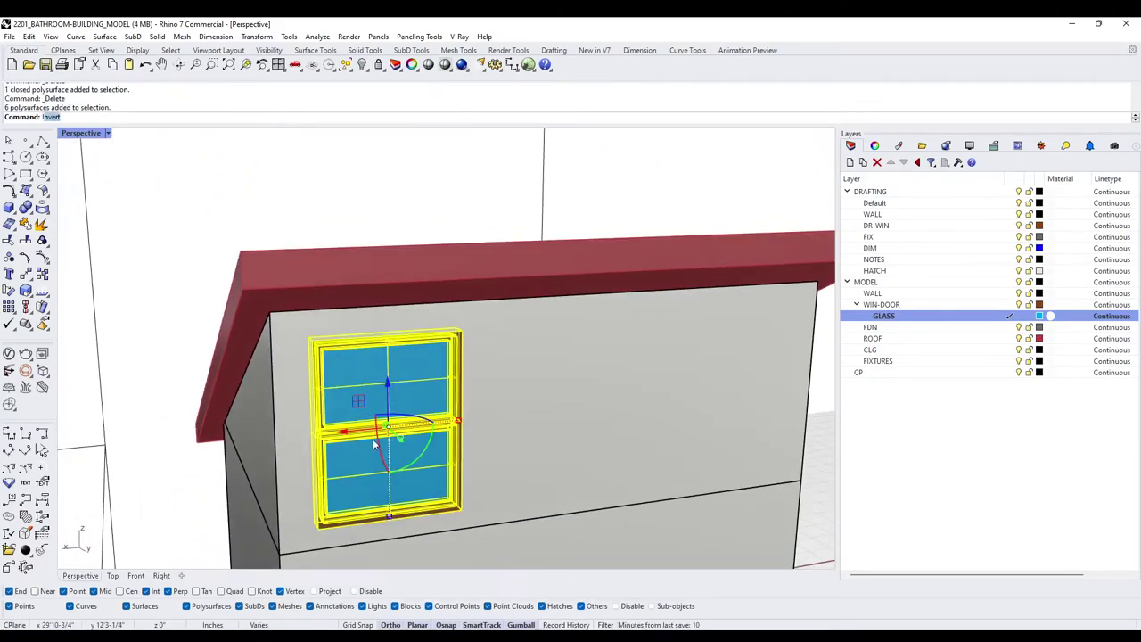
key(Return)
key(Escape)
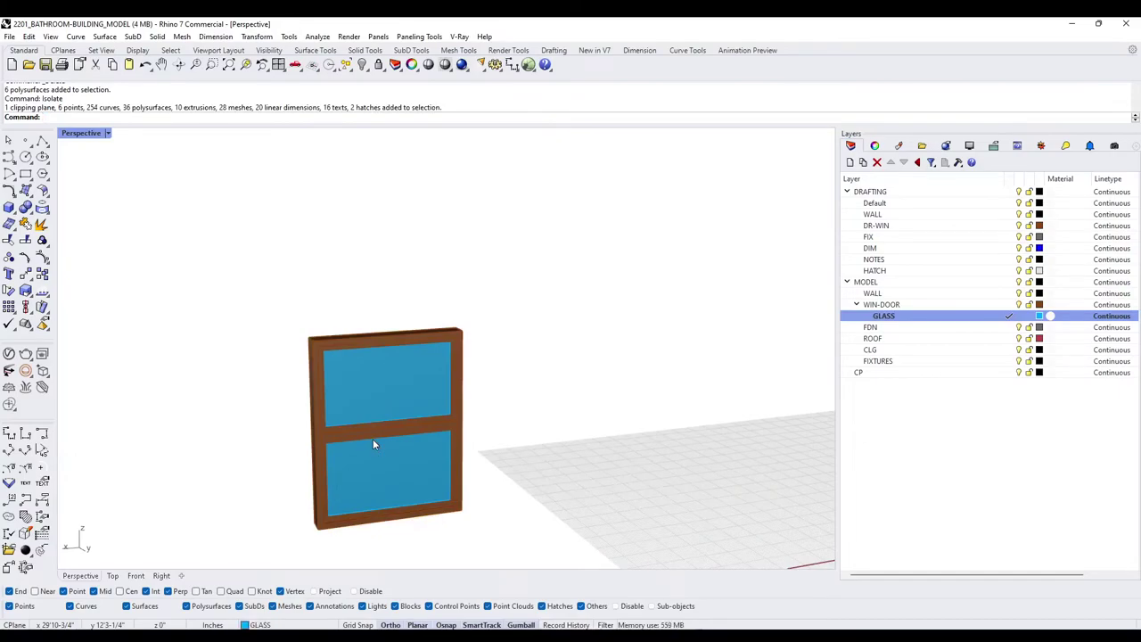
right_drag(323, 503, 596, 460)
scroll(565, 389, up, 8)
right_drag(561, 378, 520, 394)
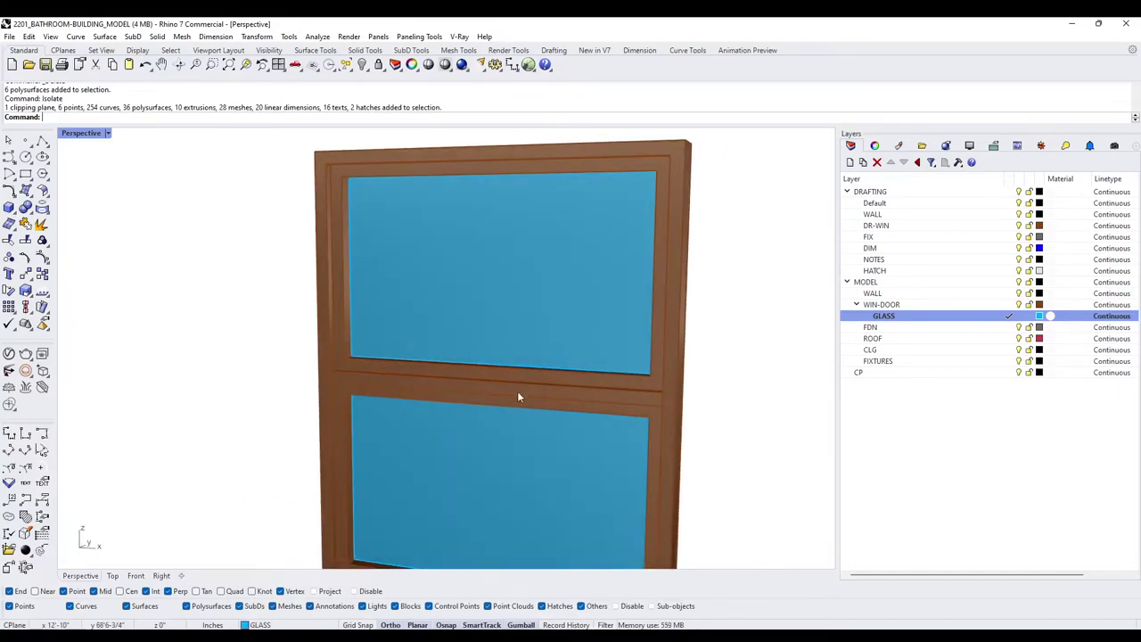
Ungroup the isolated window and delete its lower sash frame and lower glass pane
click(520, 397)
shift+right_drag(581, 436, 489, 436)
scroll(538, 391, down, 2)
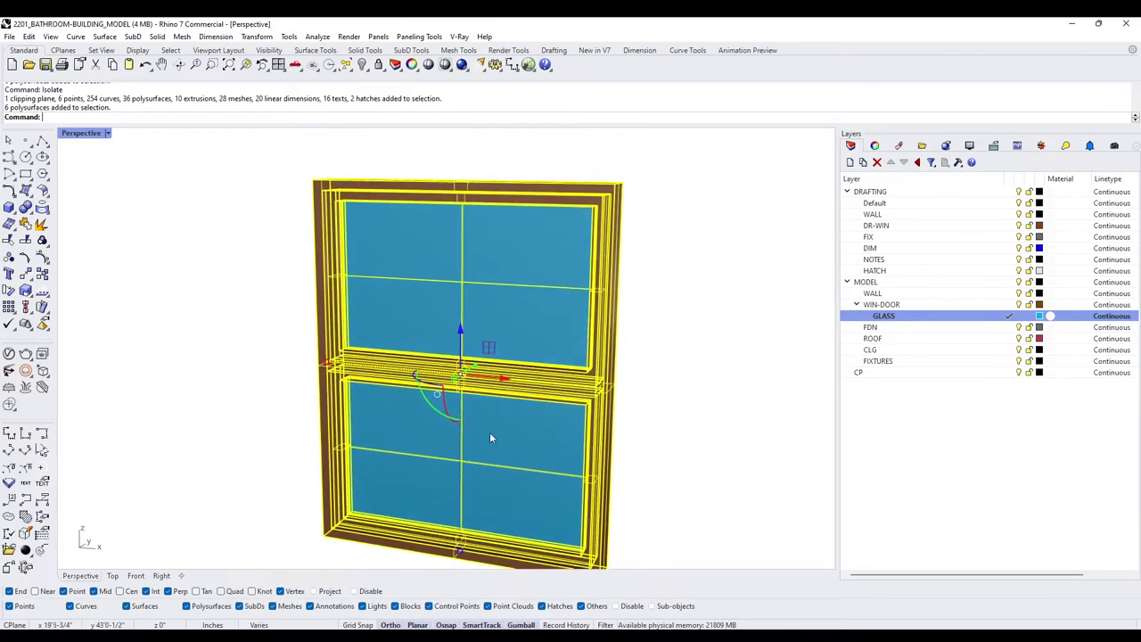
key(ctrl+shift+g)
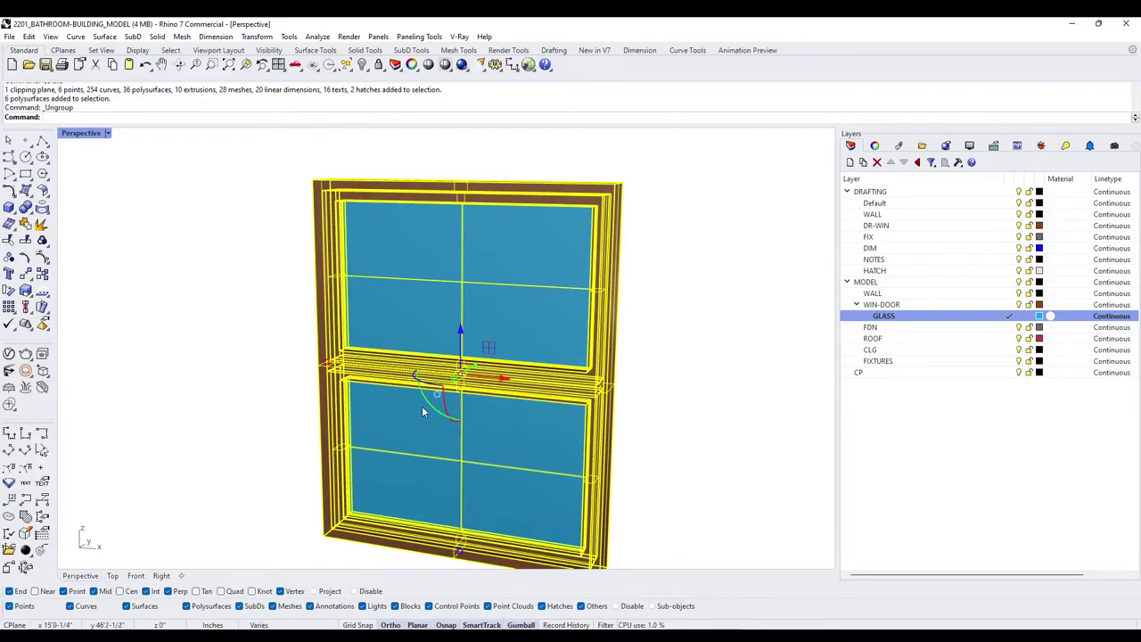
scroll(410, 397, up, 5)
key(Escape)
click(338, 366)
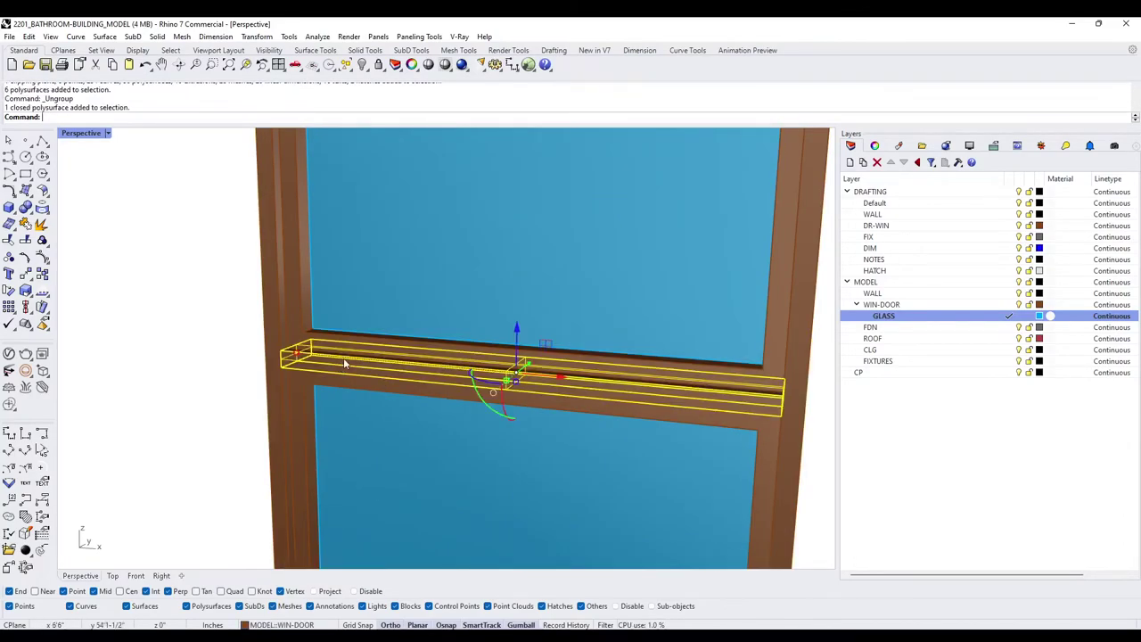
key(Delete)
click(341, 364)
key(Delete)
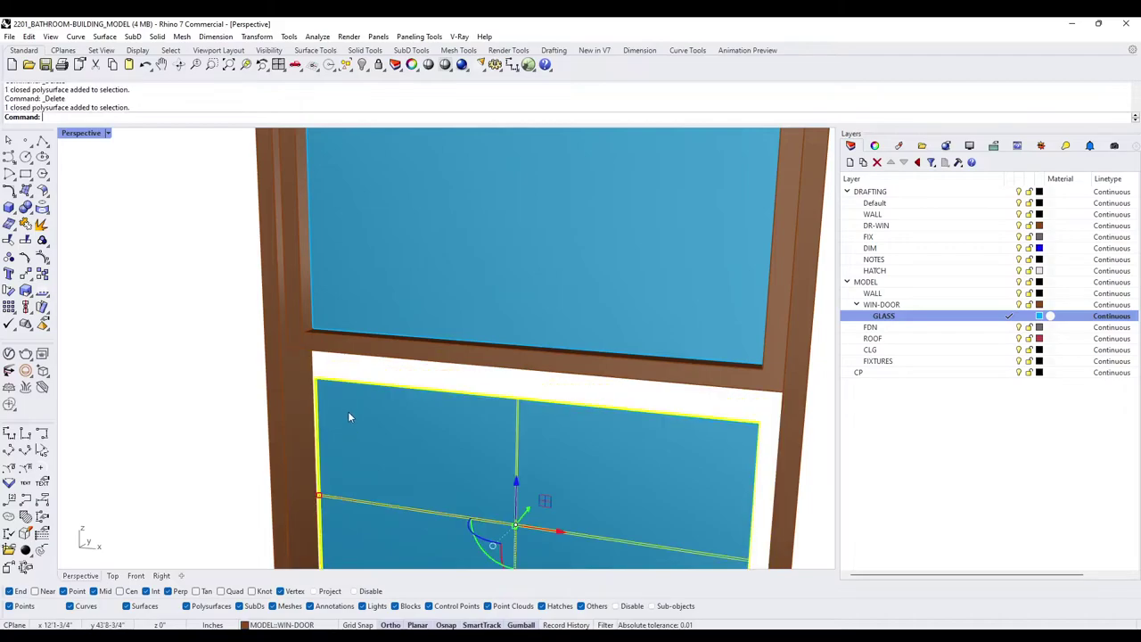
scroll(352, 396, down, 5)
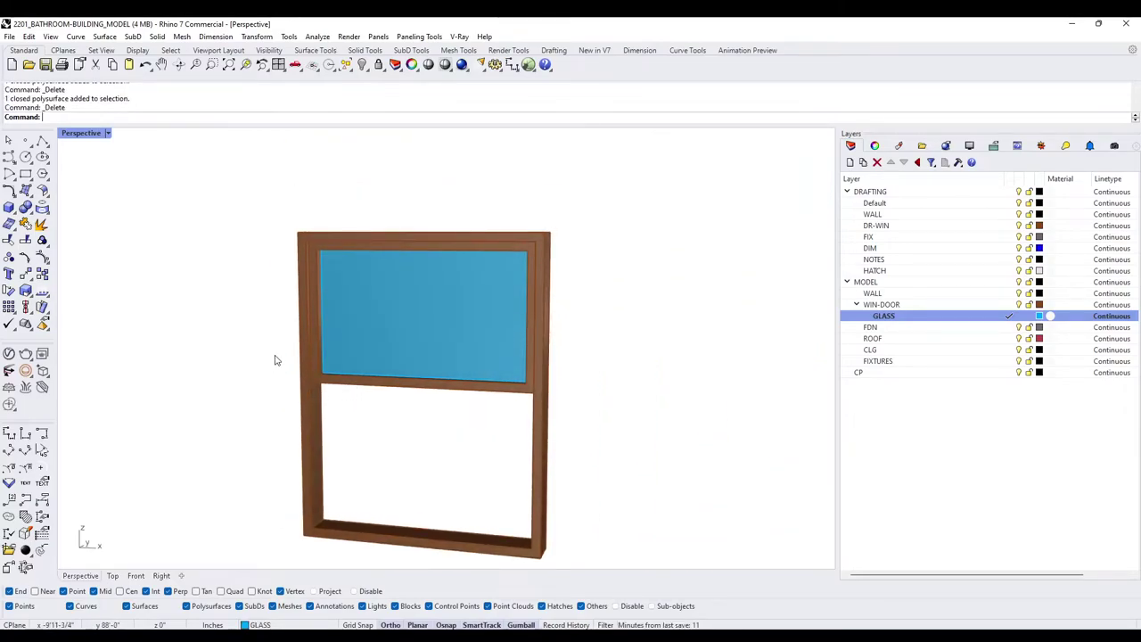
Move the bottom faces of the upper sash and its glass vertically down to the bottom of the window opening
drag(272, 356, 613, 433)
scroll(323, 374, up, 3)
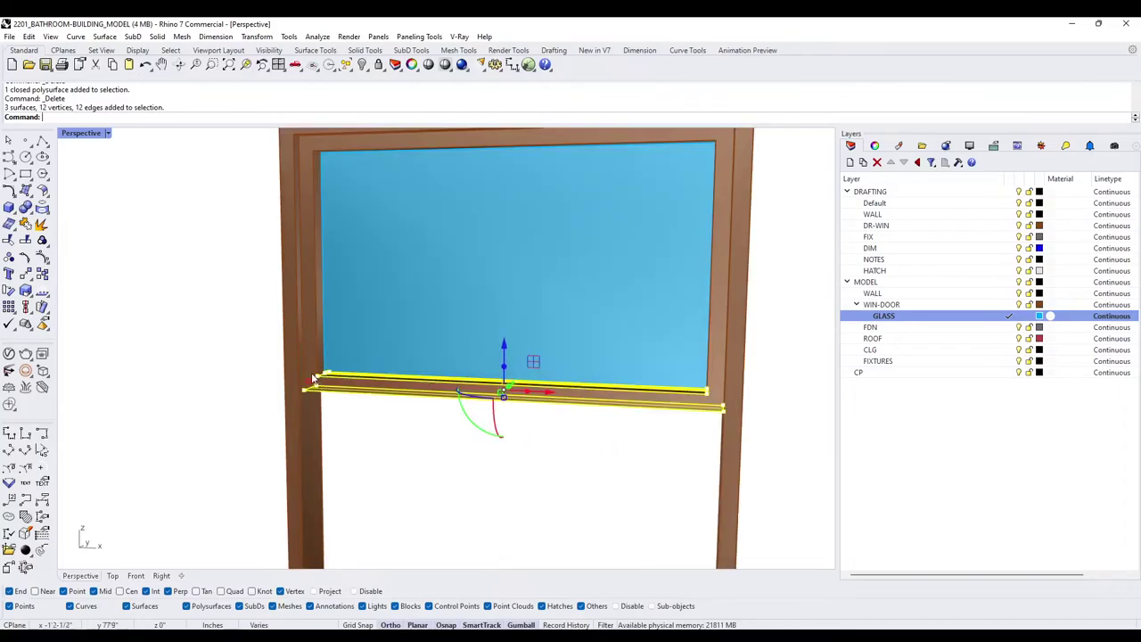
right_drag(778, 430, 723, 438)
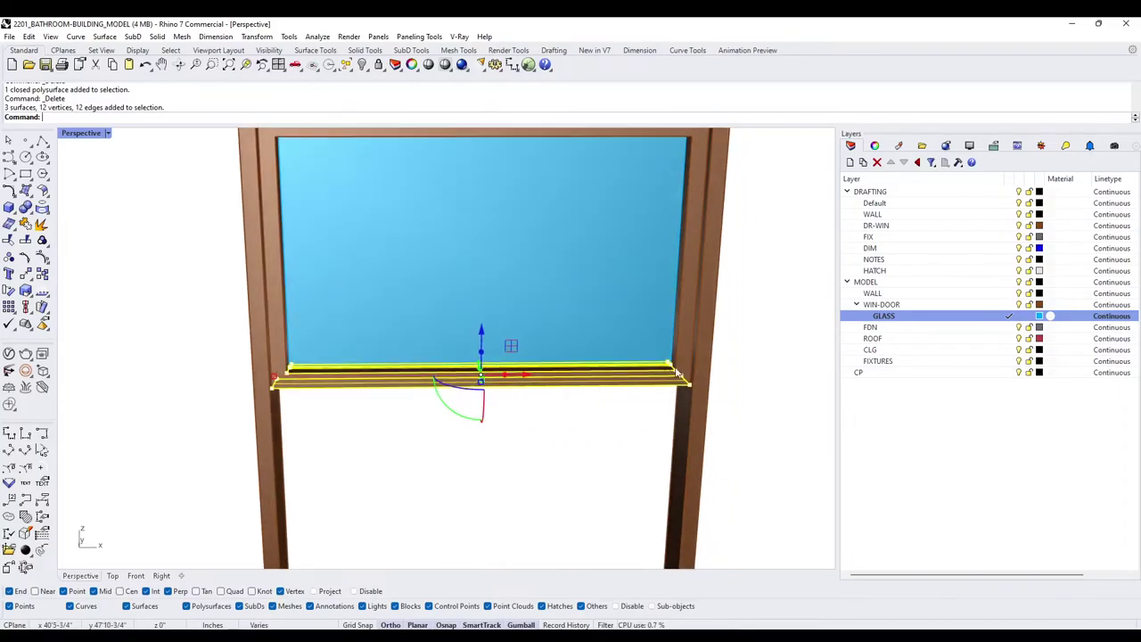
right_drag(687, 391, 648, 358)
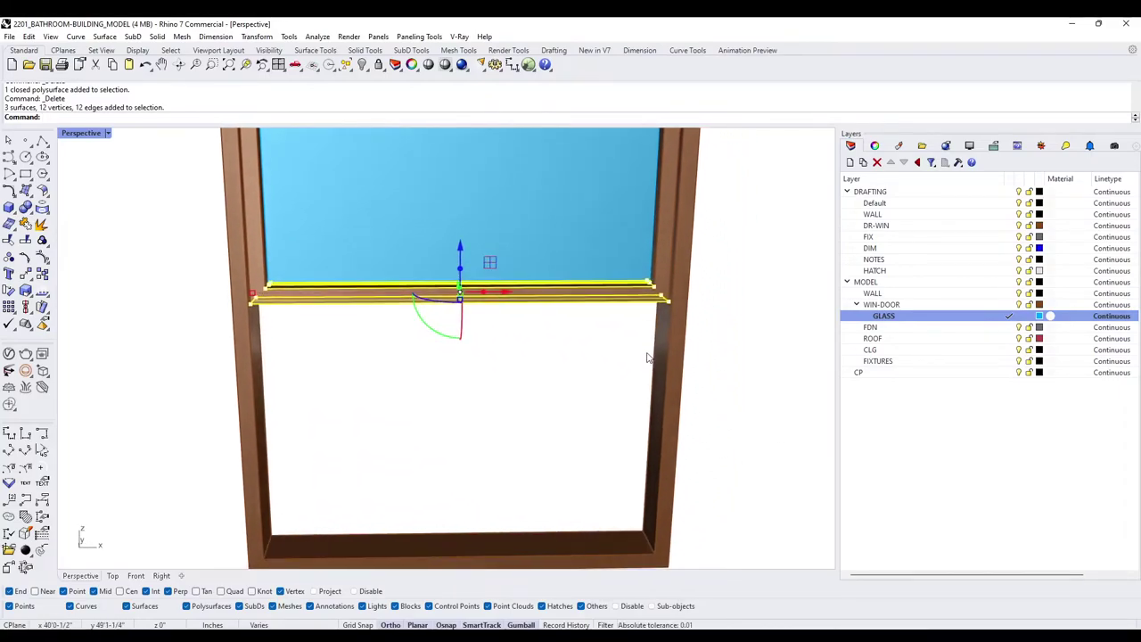
key(Return)
text(v)
key(Return)
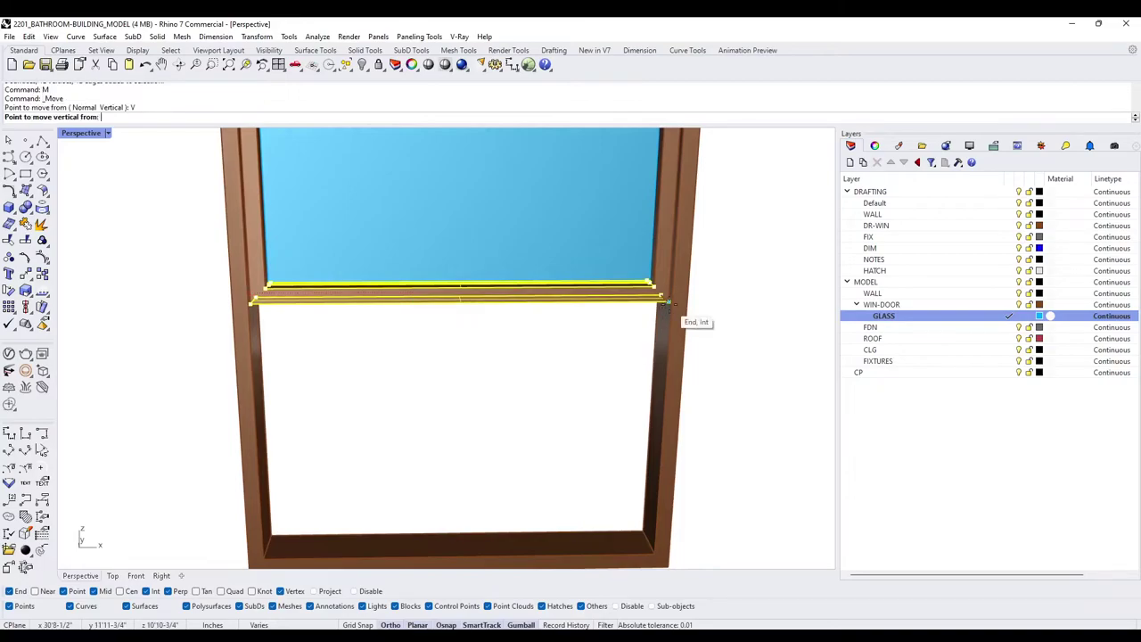
click(667, 305)
click(666, 544)
scroll(529, 448, down, 4)
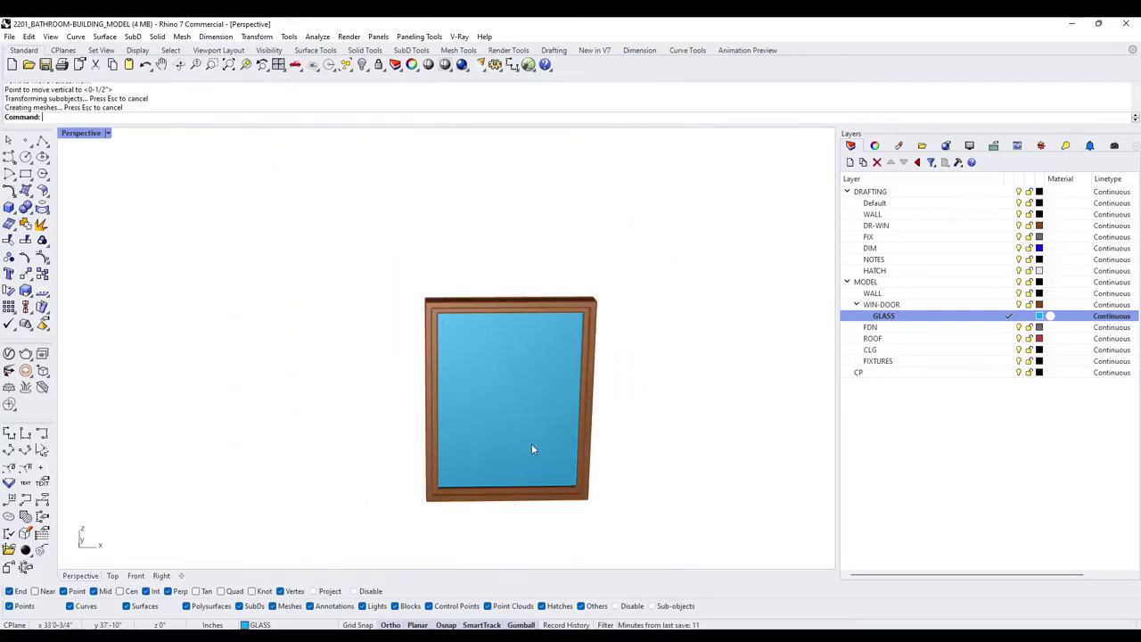
Group the outer frame, sash and glass of the single-pane window
scroll(488, 364, up, 4)
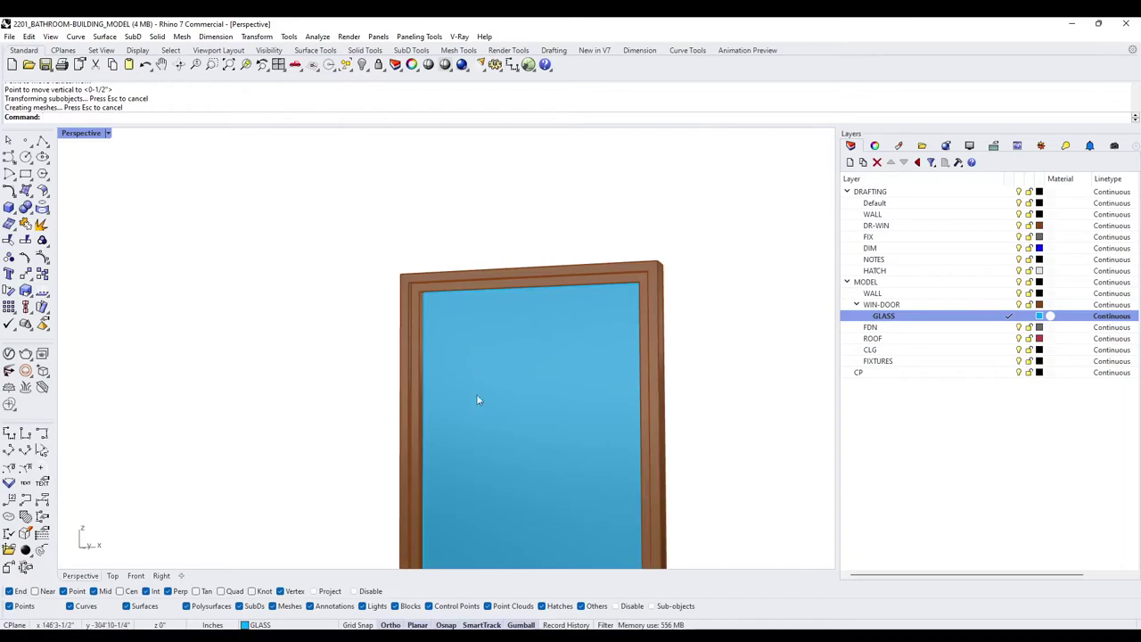
scroll(480, 321, down, 3)
click(501, 340)
key(Escape)
drag(696, 549, 373, 202)
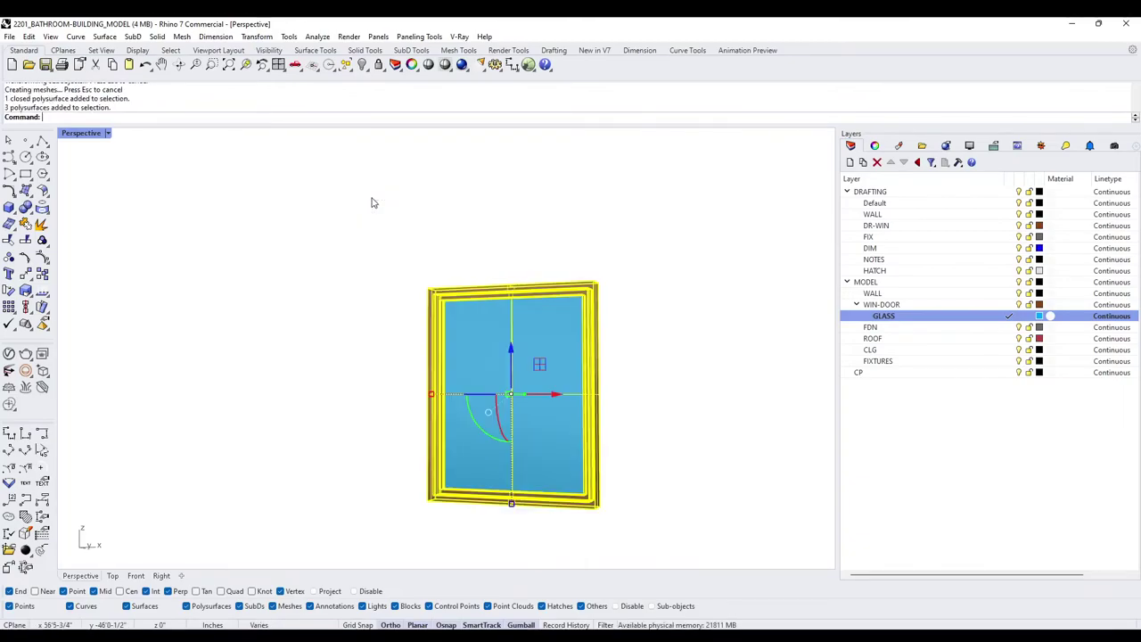
key(ctrl+g)
key(Escape)
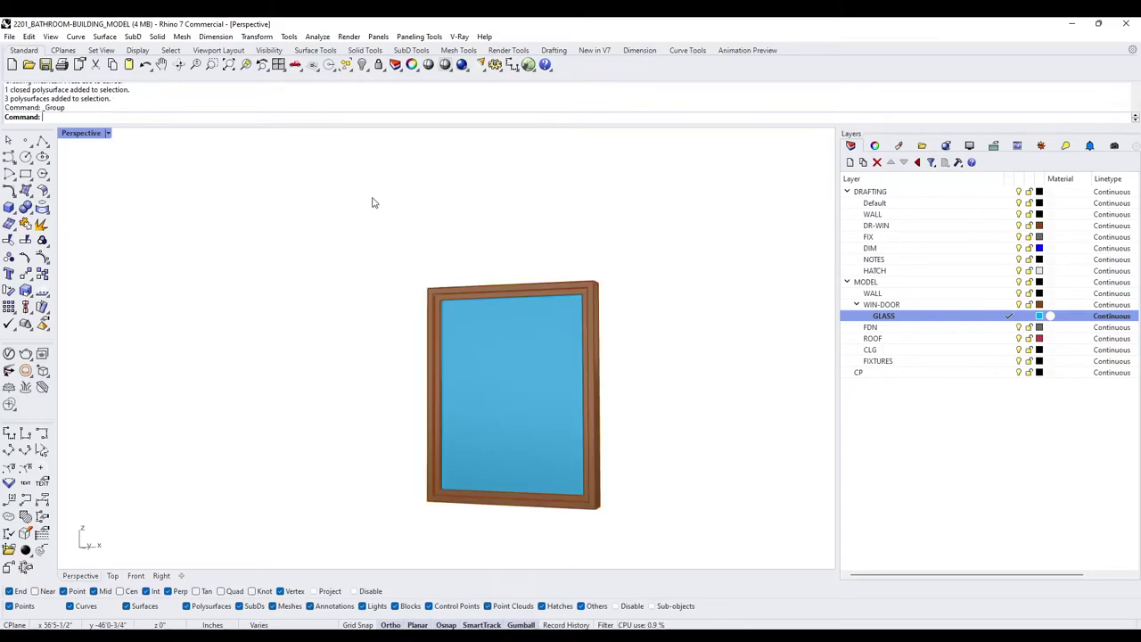
Show all hidden objects so the full model of both buildings is back in view
key(Return)
scroll(420, 282, down, 5)
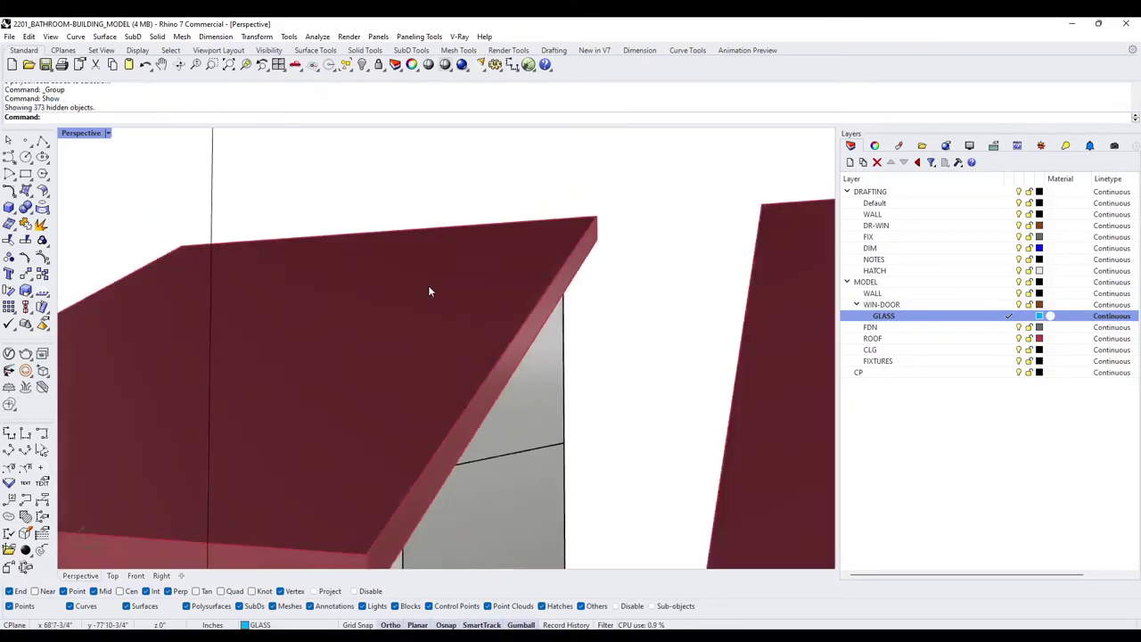
scroll(292, 378, up, 6)
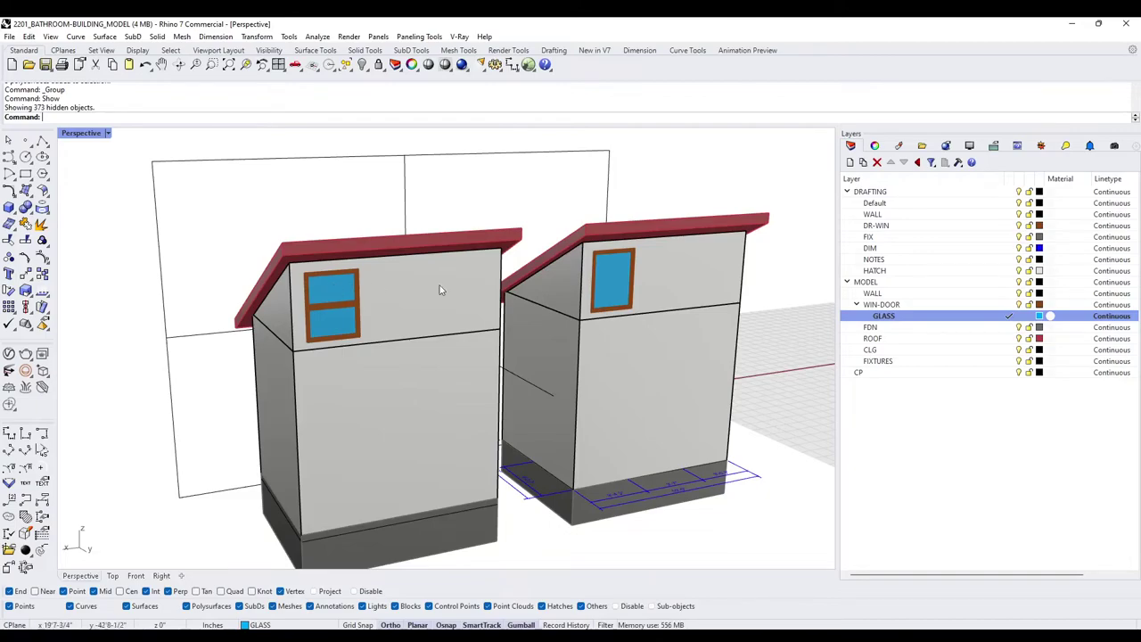
Examine both buildings from the window and door sides to review the placed windows and doors
right_drag(622, 262, 652, 328)
shift+right_drag(401, 401, 638, 284)
scroll(563, 326, up, 4)
right_drag(565, 330, 585, 294)
scroll(475, 360, down, 5)
right_drag(475, 360, 510, 373)
scroll(534, 295, up, 4)
scroll(490, 350, down, 4)
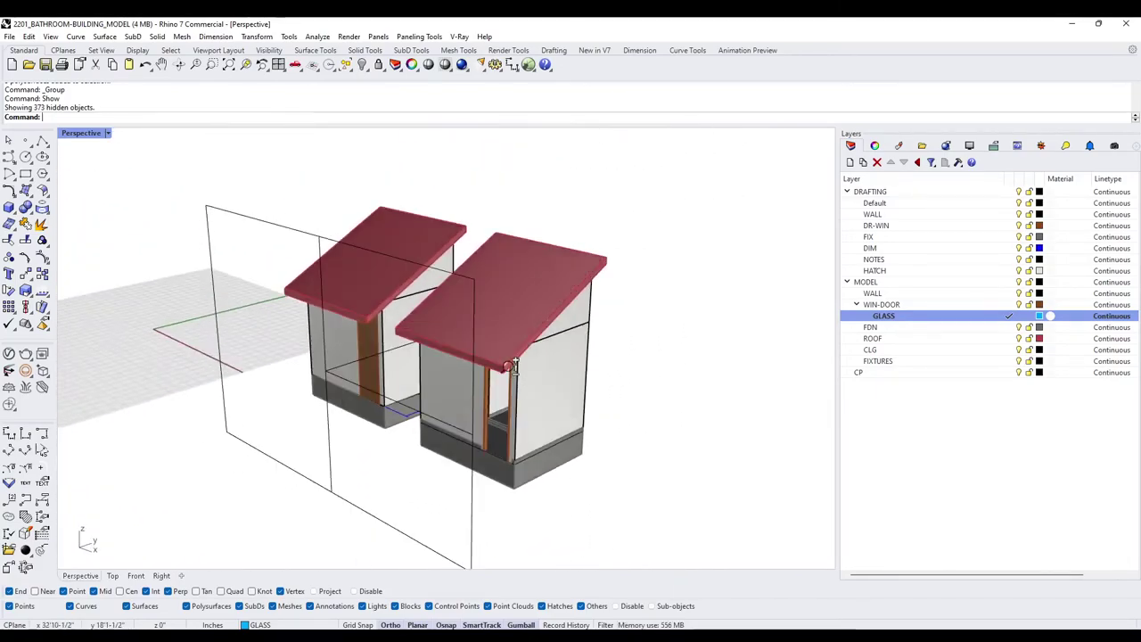
scroll(509, 370, up, 2)
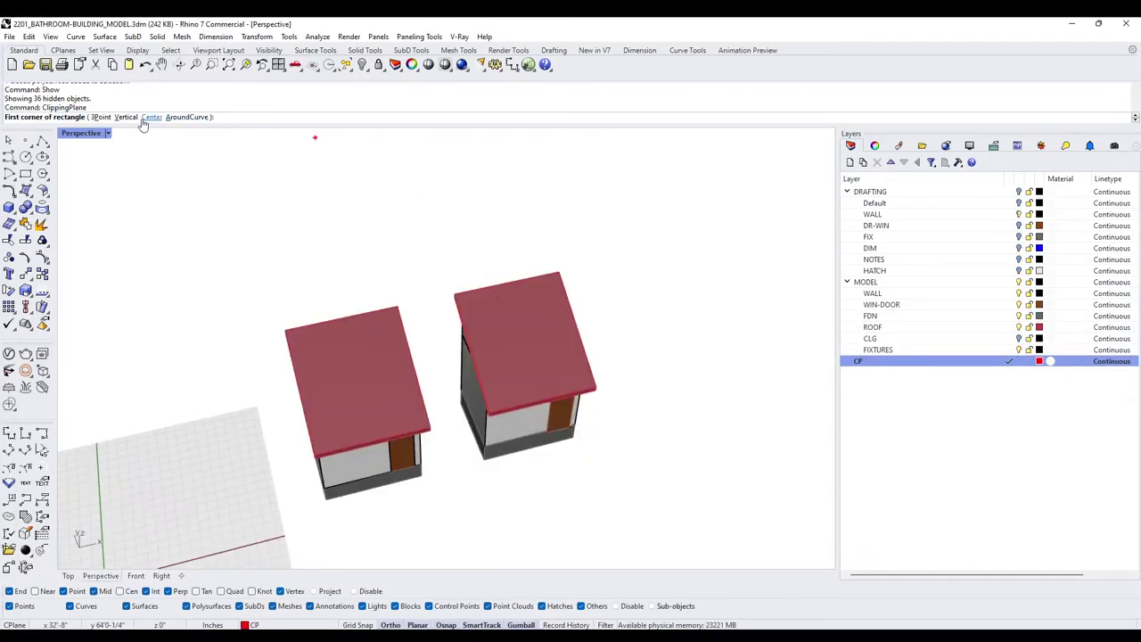
Create a vertical clipping plane along the front of both buildings and move it into them to cut a section
click(131, 118)
click(292, 493)
click(654, 440)
key(Return)
right_drag(555, 428, 587, 375)
click(593, 267)
drag(466, 274, 457, 266)
Examine the sectioned interiors of both buildings, including the walls, doors and bathroom fixtures, from several angles
scroll(538, 438, up, 8)
right_drag(539, 438, 552, 410)
scroll(476, 387, down, 2)
click(354, 356)
scroll(356, 359, down, 4)
shift+right_drag(366, 379, 481, 383)
right_drag(717, 419, 599, 456)
scroll(592, 417, up, 5)
scroll(562, 447, down, 6)
scroll(606, 453, down, 2)
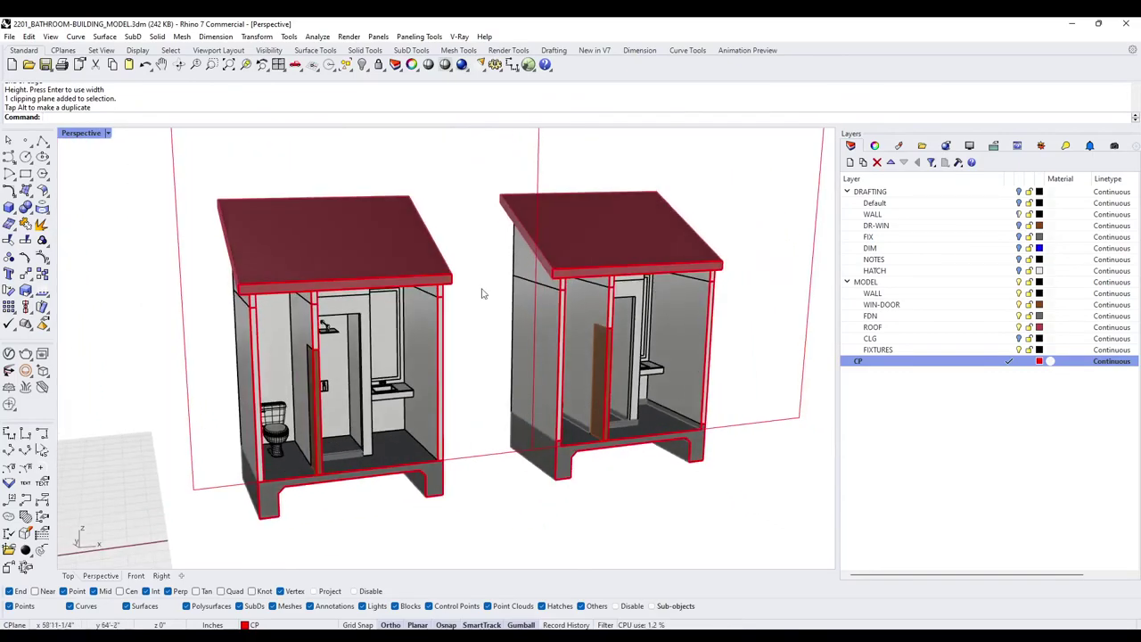
right_drag(650, 362, 545, 389)
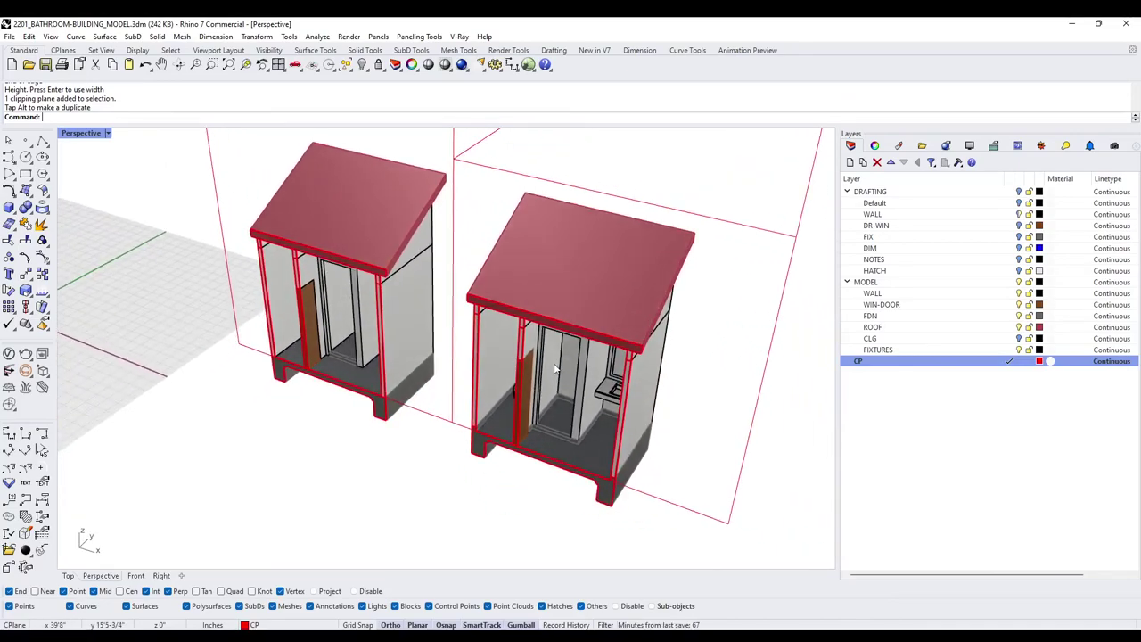
mouse_move(387, 335)
right_down()
mouse_move(419, 340)
mouse_move(375, 347)
right_up()
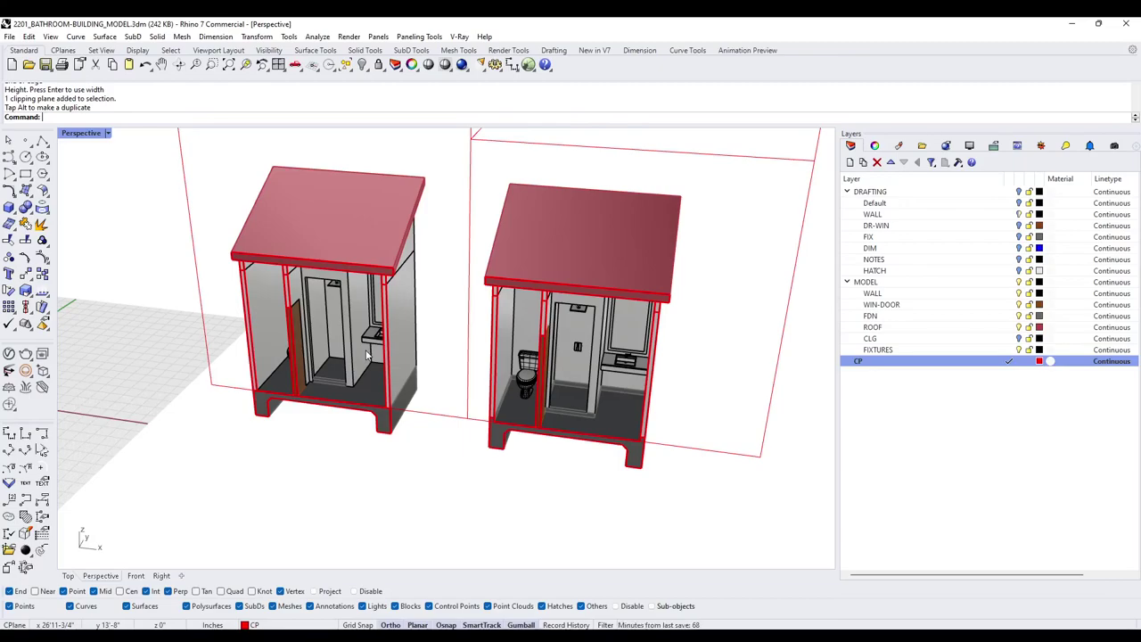
right_drag(367, 354, 406, 373)
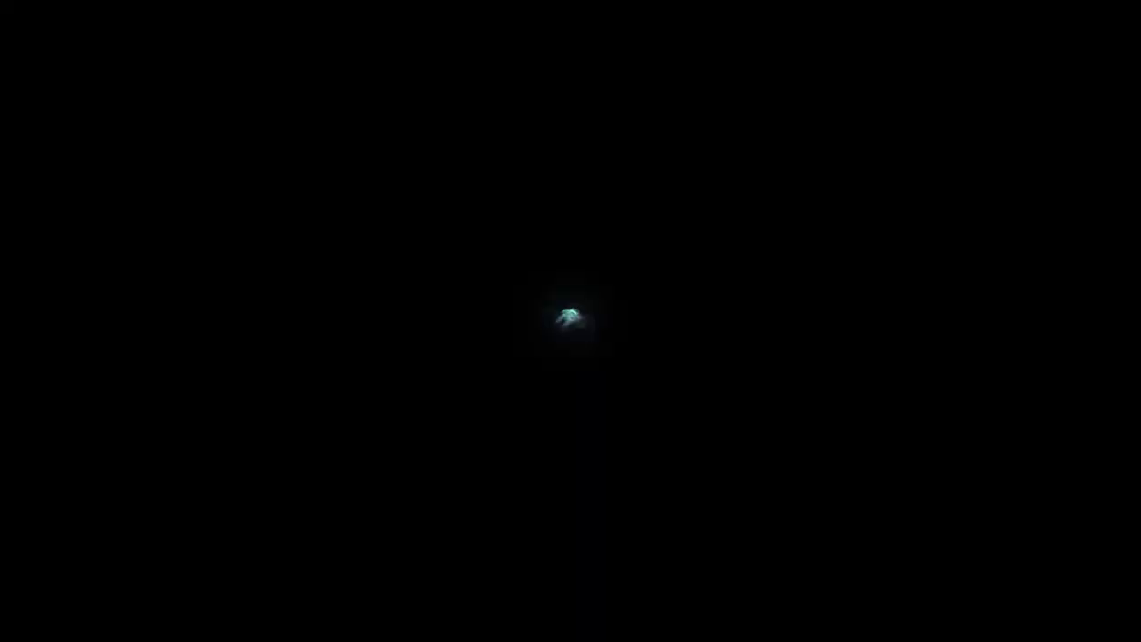